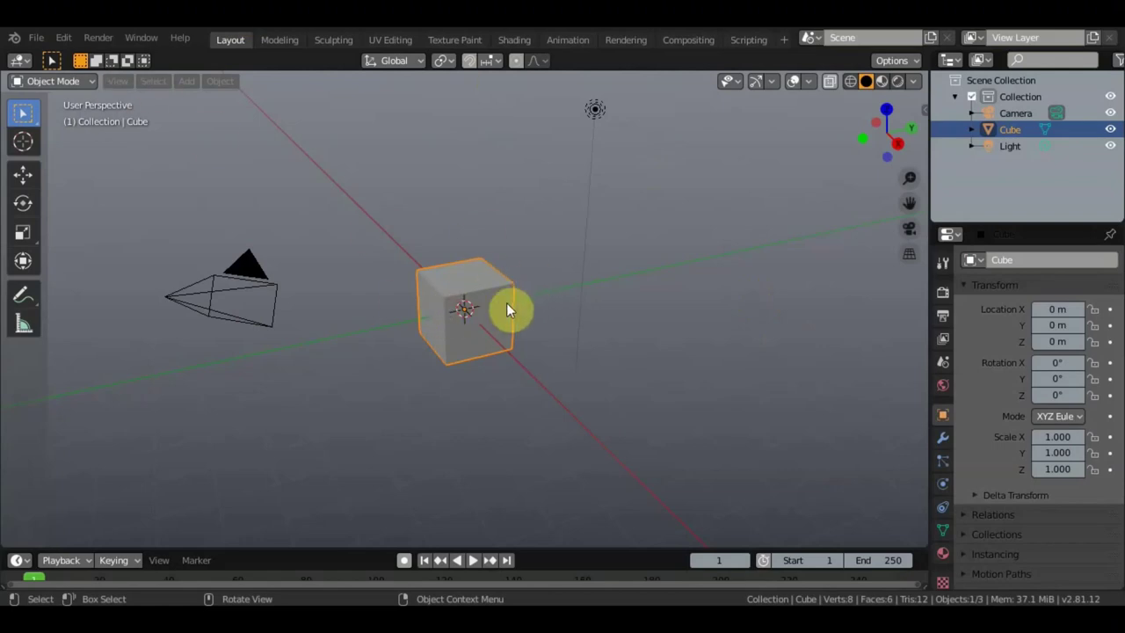
- Delete the default Cube and Light, and hide the Camera with its outliner eye icon
key(Delete)
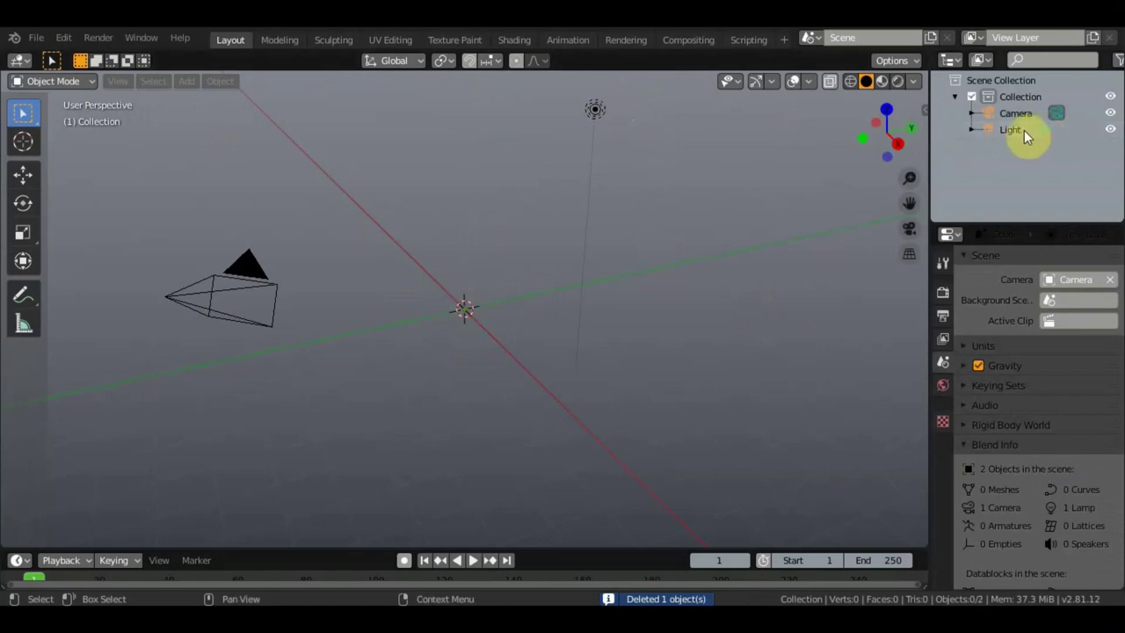
click(620, 150)
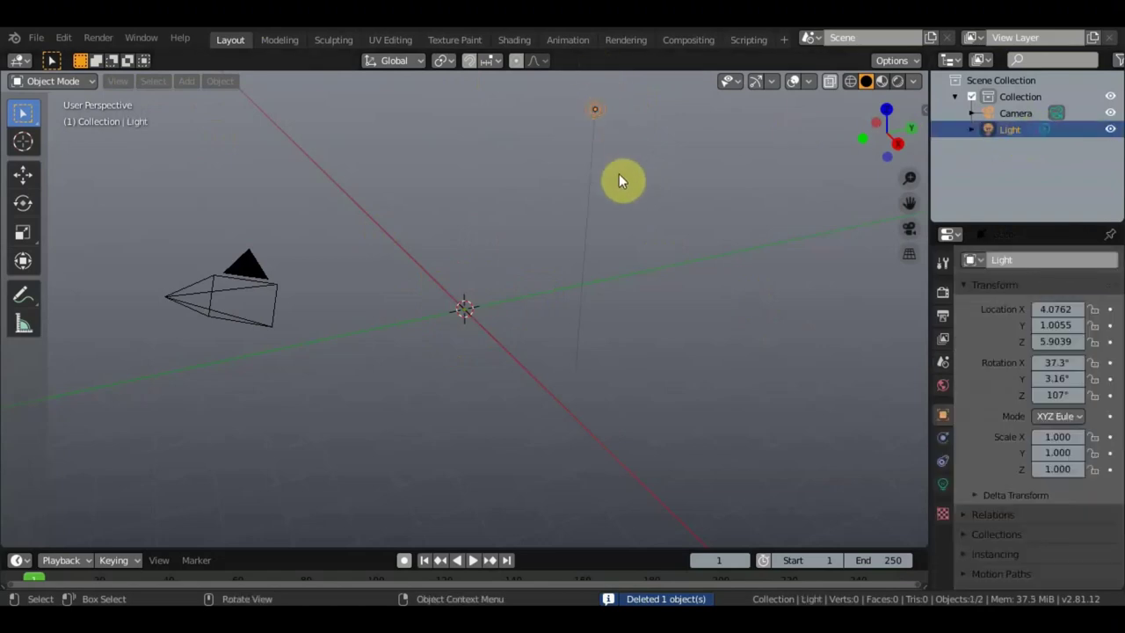
key(Delete)
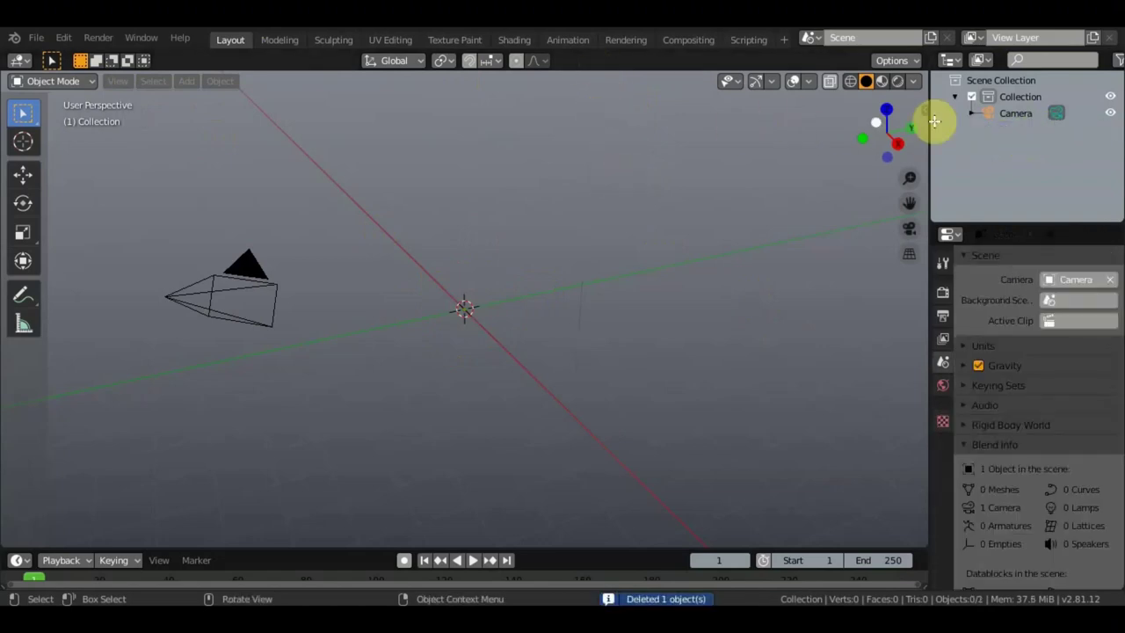
click(1110, 115)
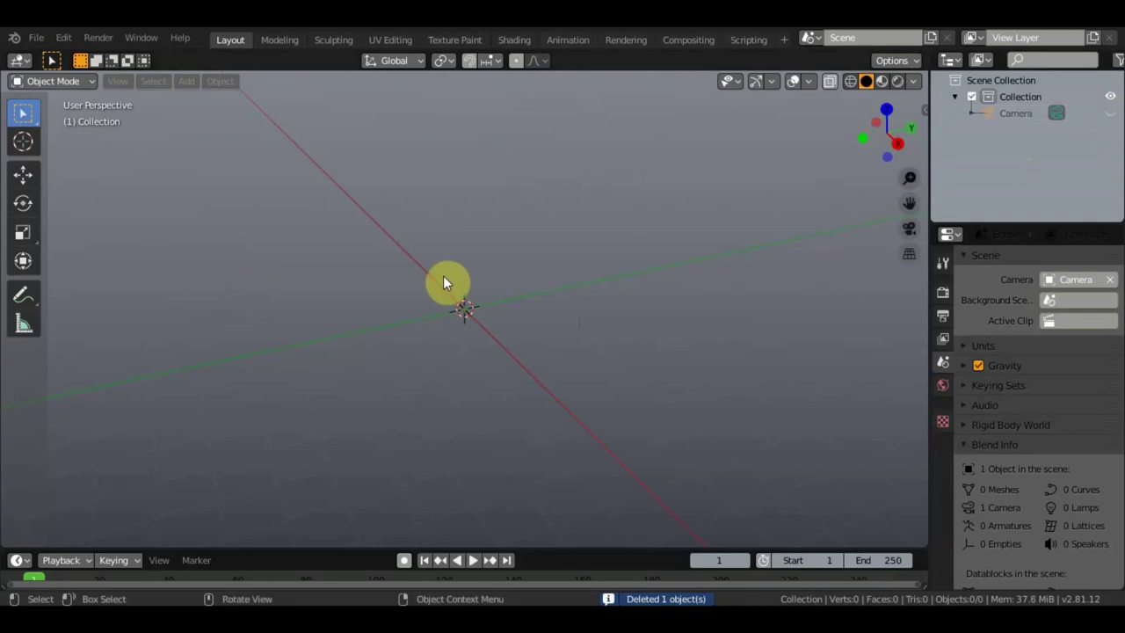
- Import руки.OBJ as a Wavefront OBJ from the Desktop's анимация рук folder
click(36, 37)
mouse_move(62, 259)
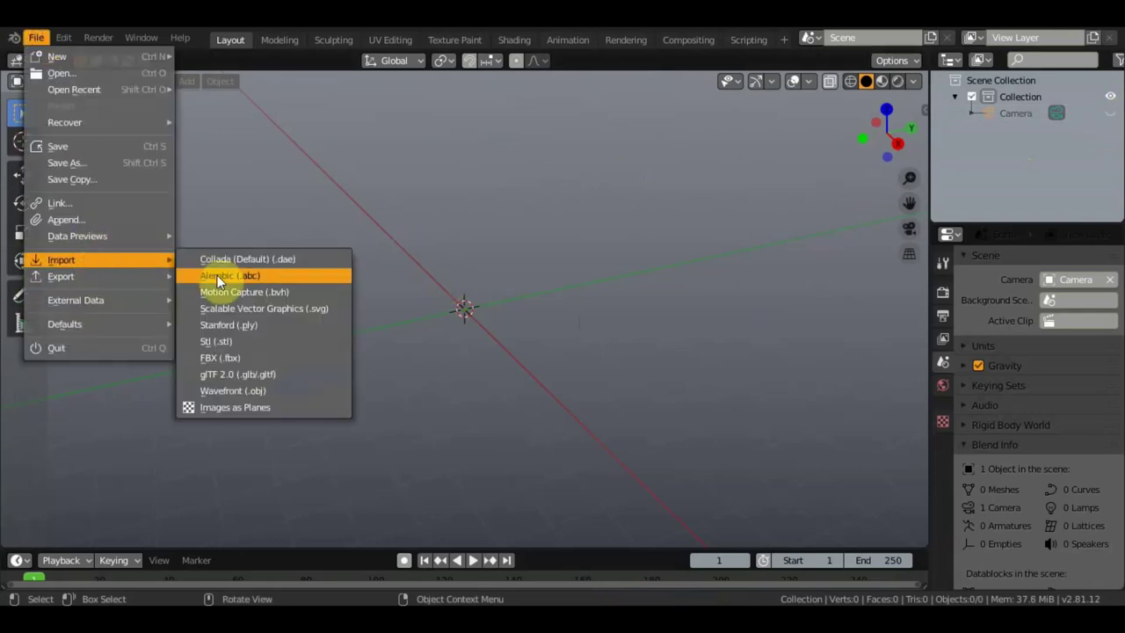
click(269, 390)
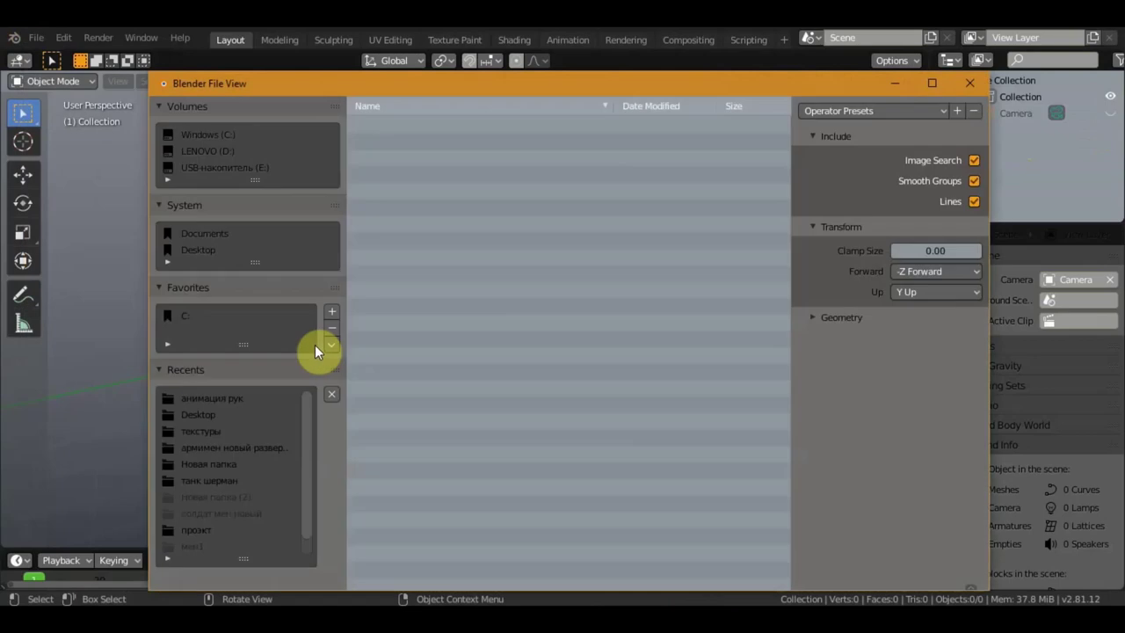
click(206, 283)
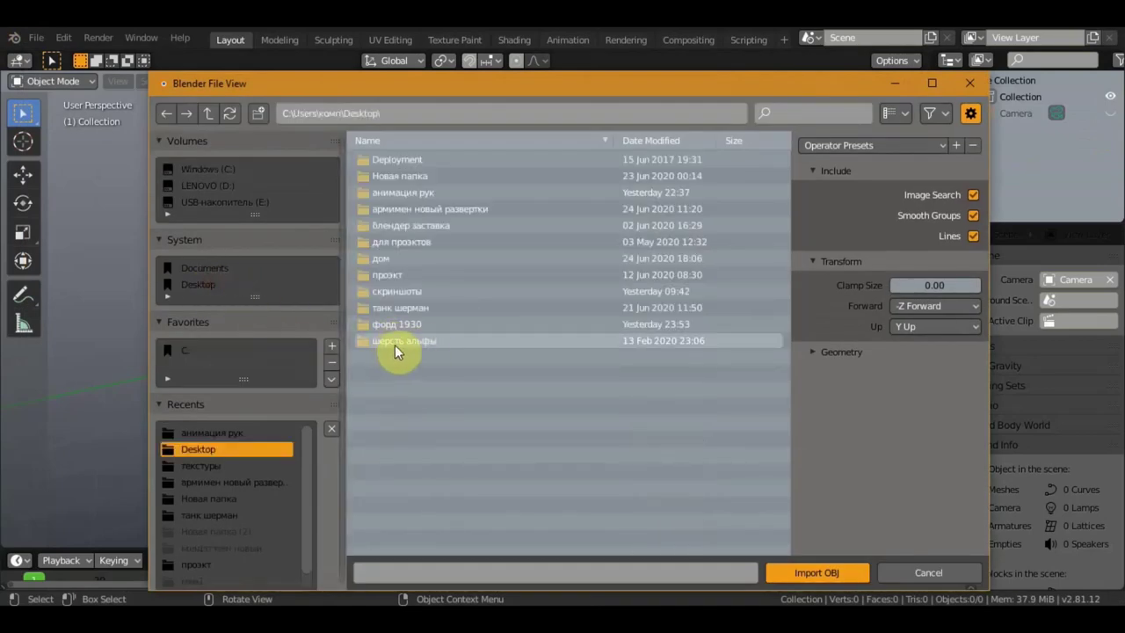
double_click(410, 202)
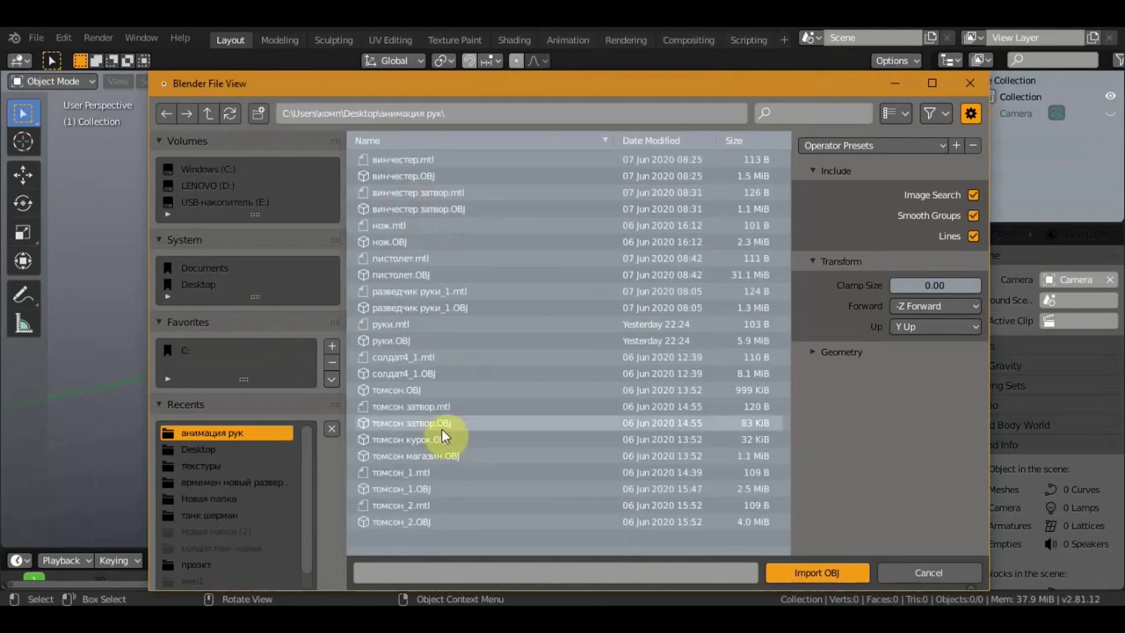
click(402, 342)
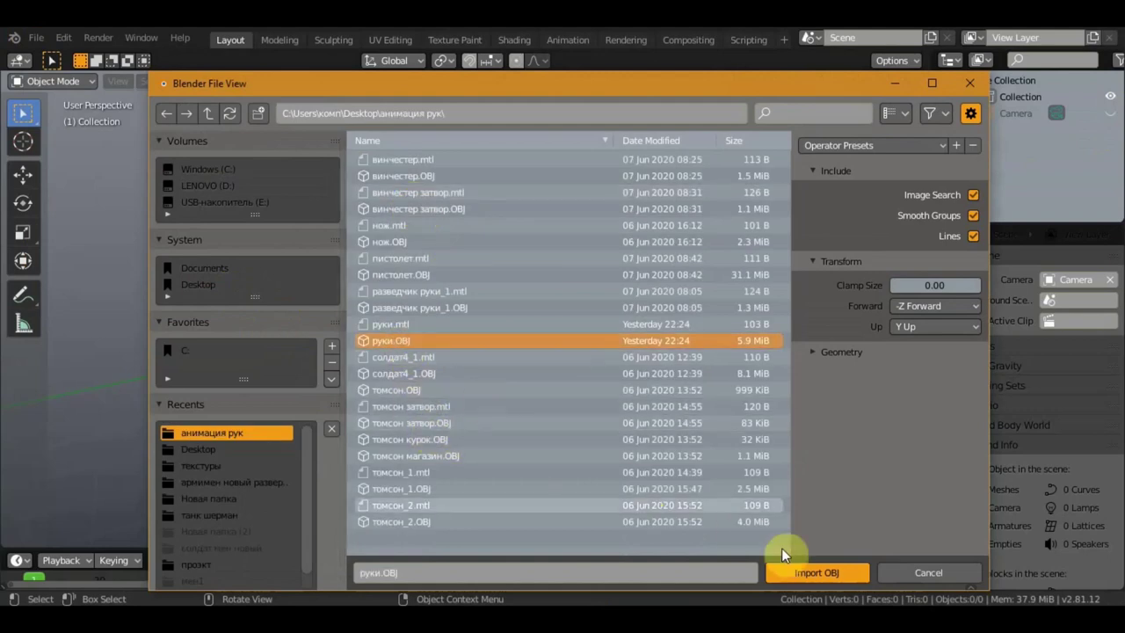
click(816, 572)
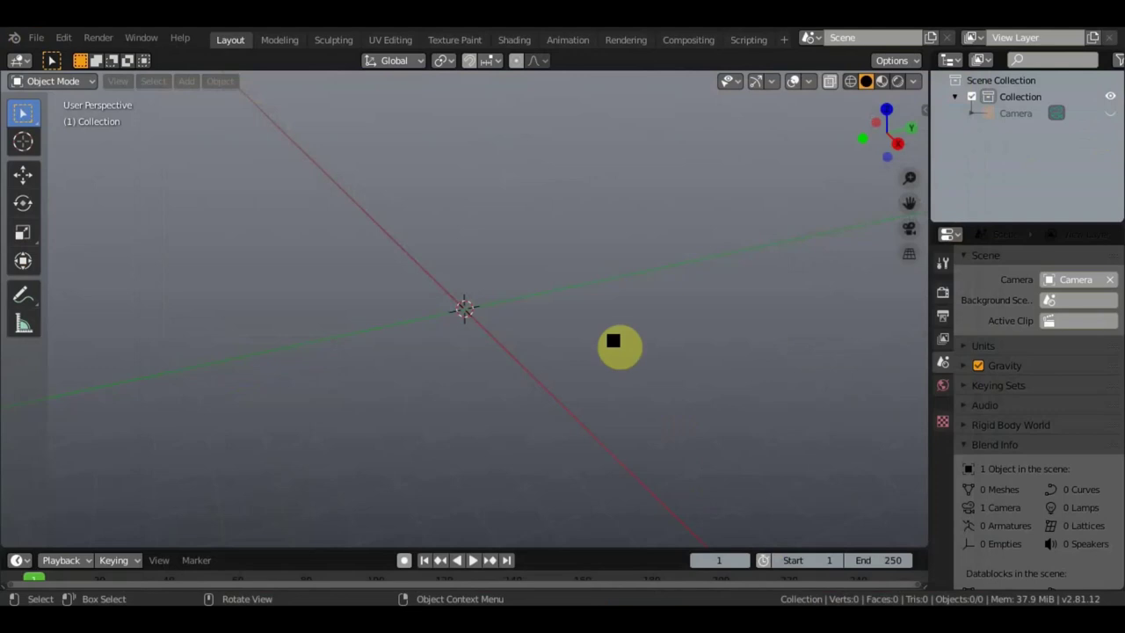
- Orbit to view the imported arms and switch to Material Preview shading to show their skin tone
mouse_move(661, 375)
middle_down()
mouse_move(659, 360)
mouse_move(673, 361)
middle_up()
middle_drag(709, 266, 682, 313)
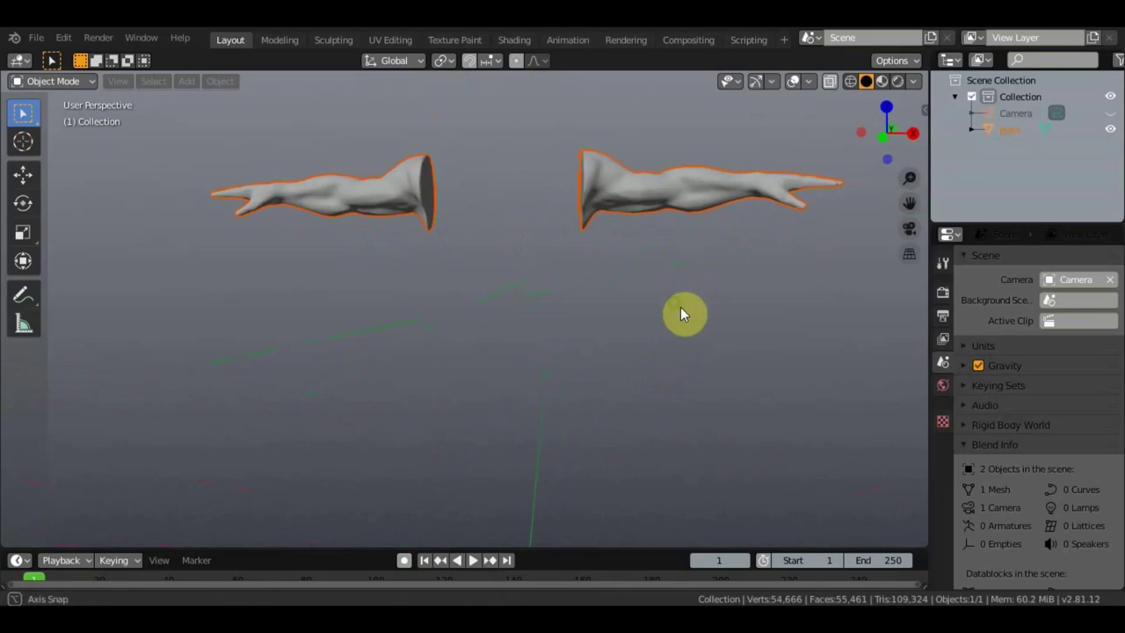
click(883, 81)
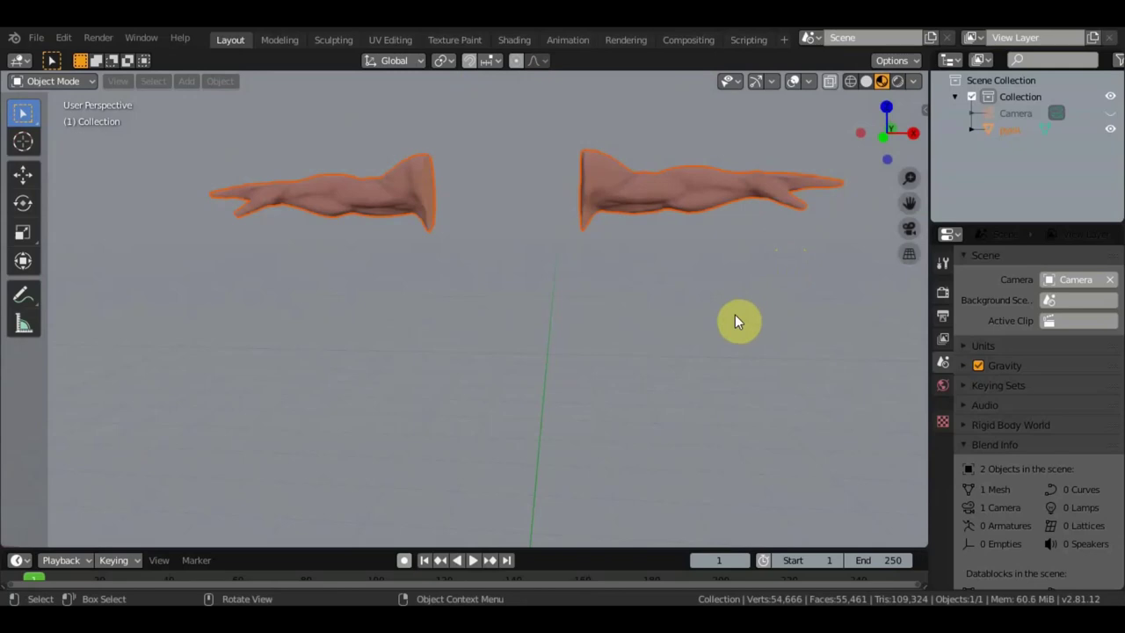
- Scale the arms down and drag them lower along Z with the Move gizmo
scroll(616, 224, down, 3)
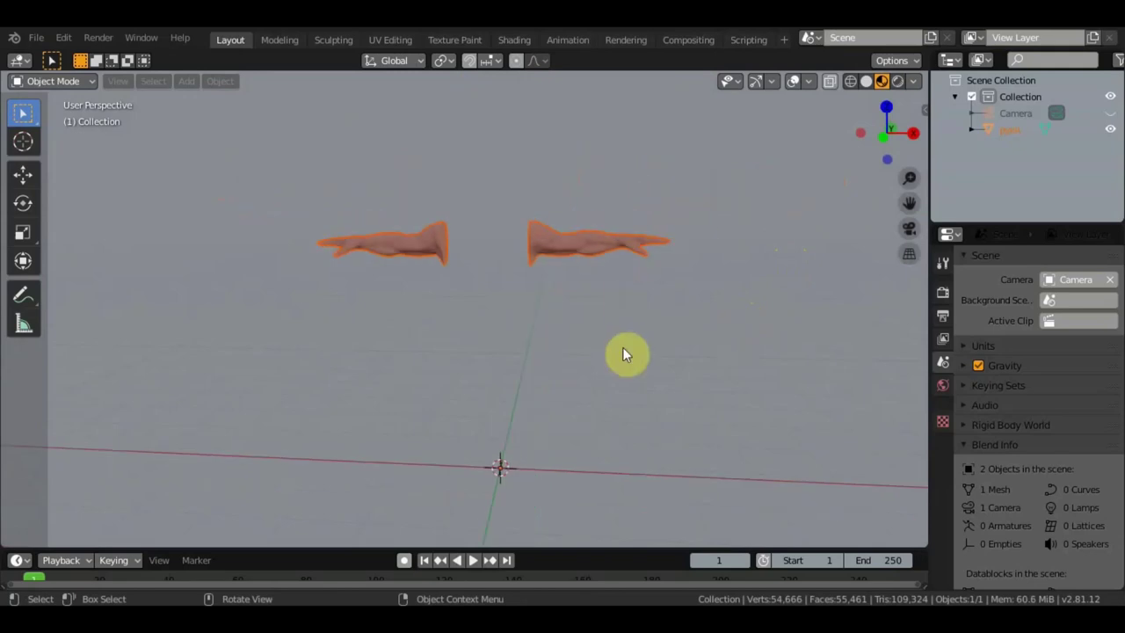
key(s)
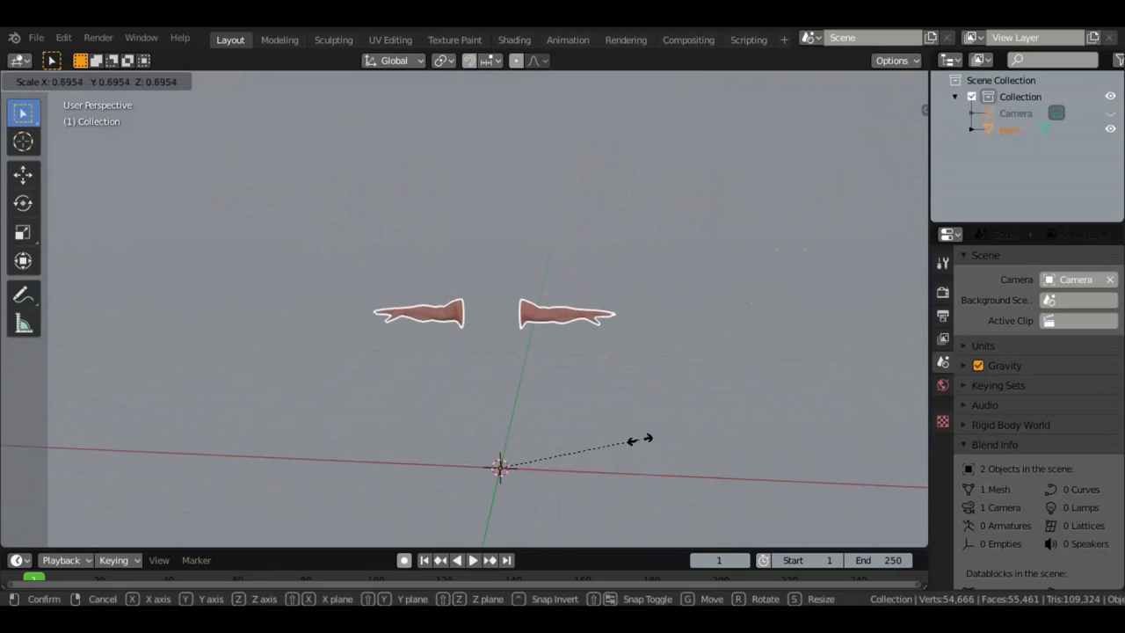
click(607, 436)
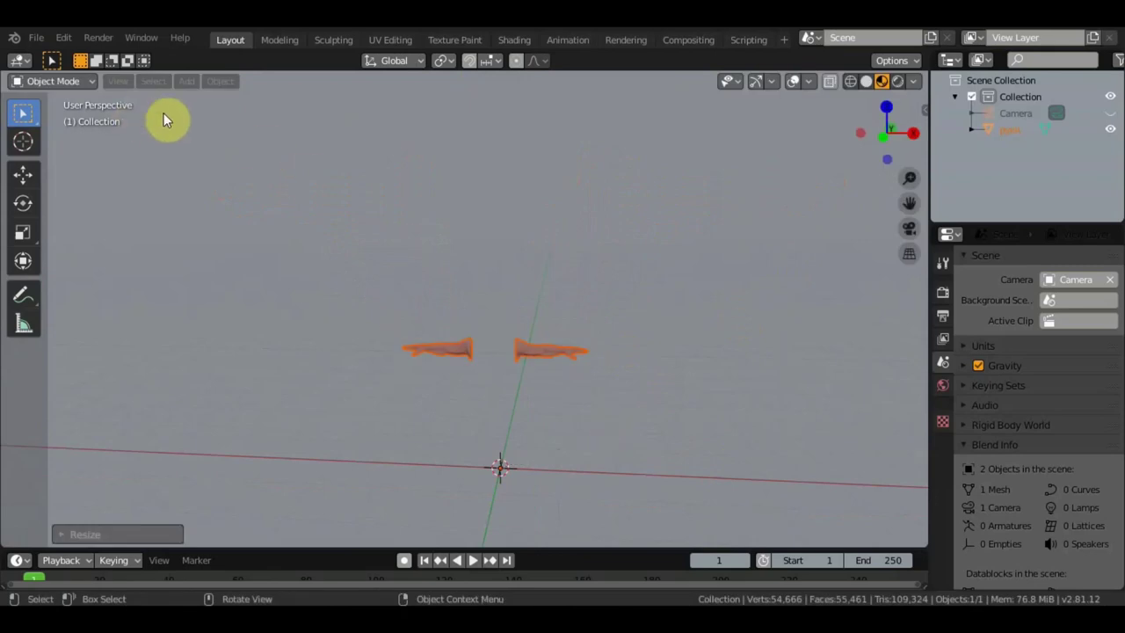
click(23, 175)
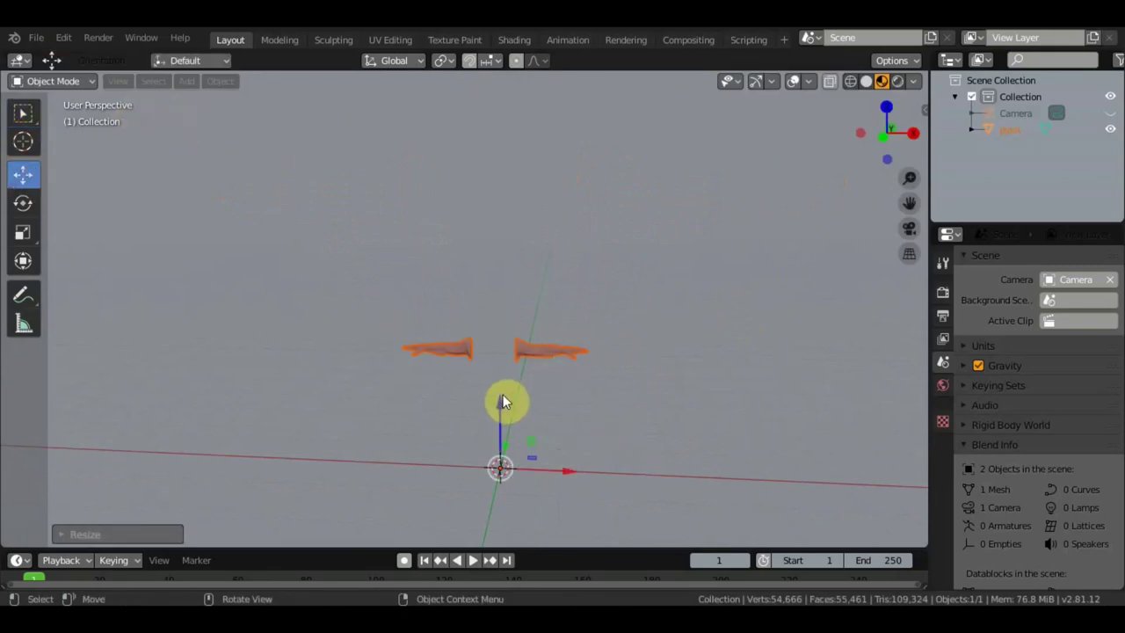
mouse_move(503, 397)
mouse_down()
mouse_move(504, 462)
mouse_move(574, 463)
mouse_up()
- In front view, shift the arms along X so they sit centred above the origin
alt+middle_drag(589, 450, 670, 294)
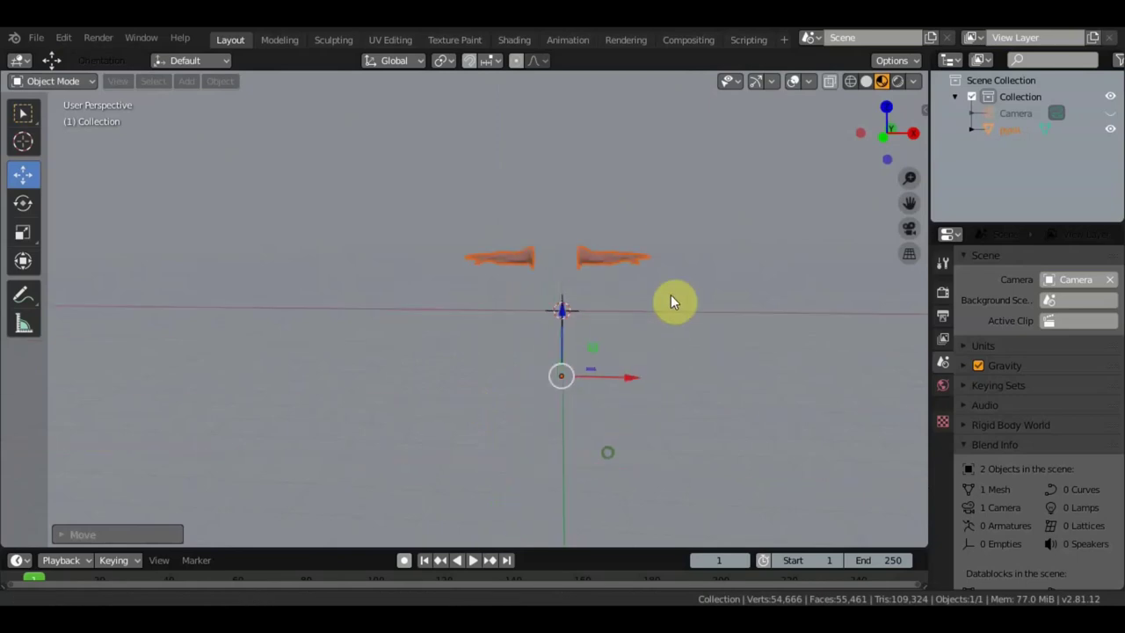
scroll(737, 236, up, 5)
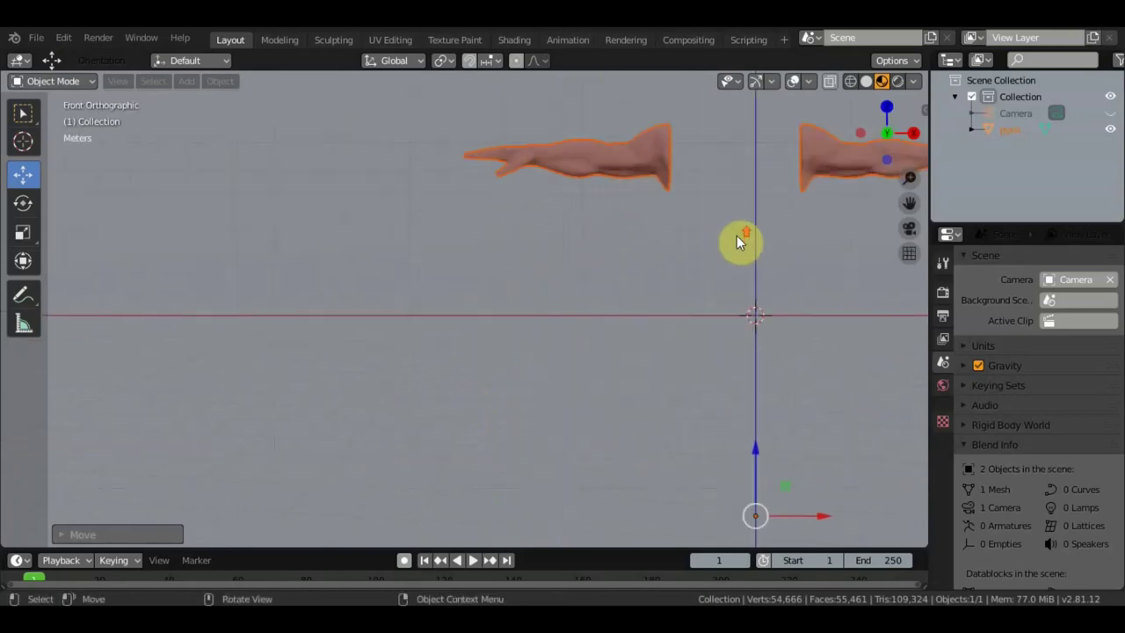
mouse_move(737, 236)
shift+middle_down()
mouse_move(610, 322)
mouse_move(492, 349)
shift+middle_up()
scroll(571, 392, down, 2)
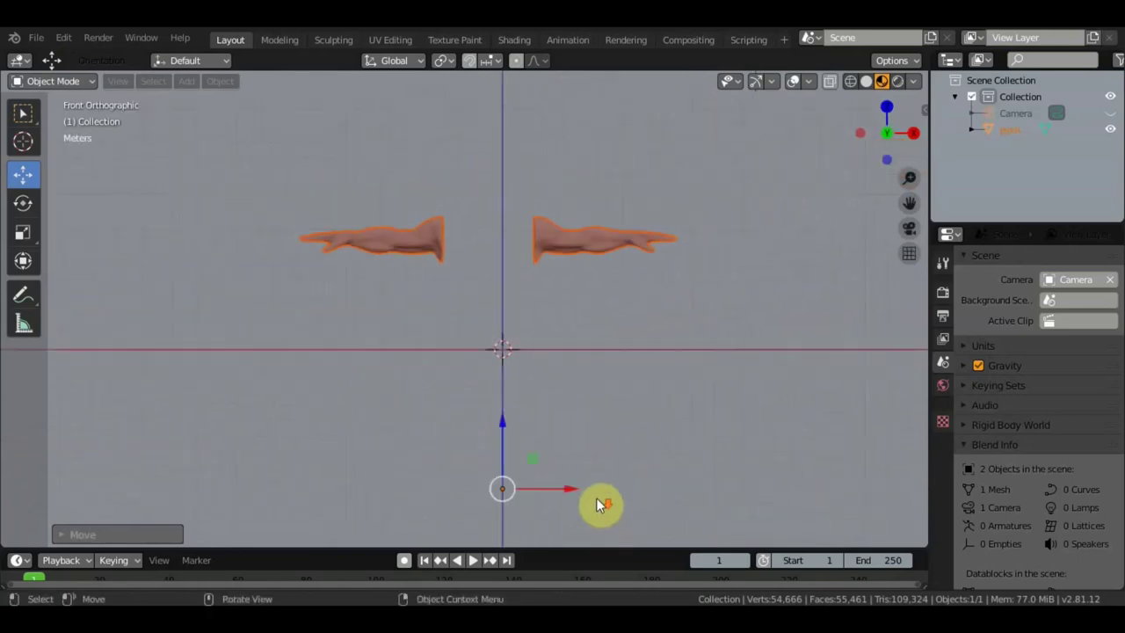
drag(572, 489, 583, 490)
scroll(648, 359, up, 1)
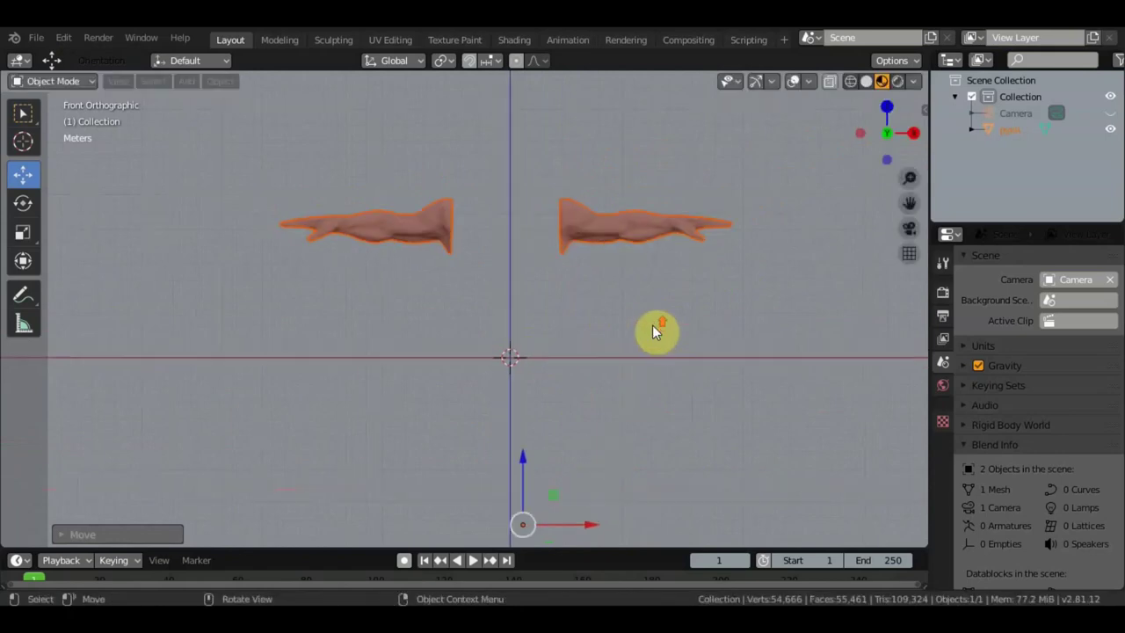
shift+middle_drag(657, 328, 613, 400)
scroll(610, 398, up, 3)
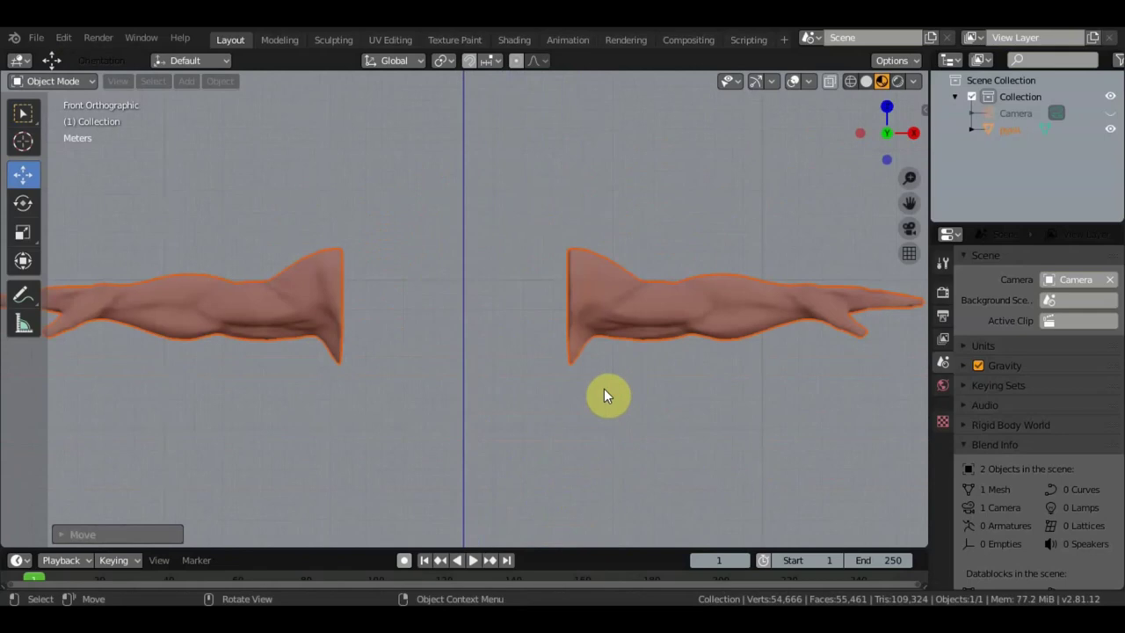
scroll(603, 395, down, 2)
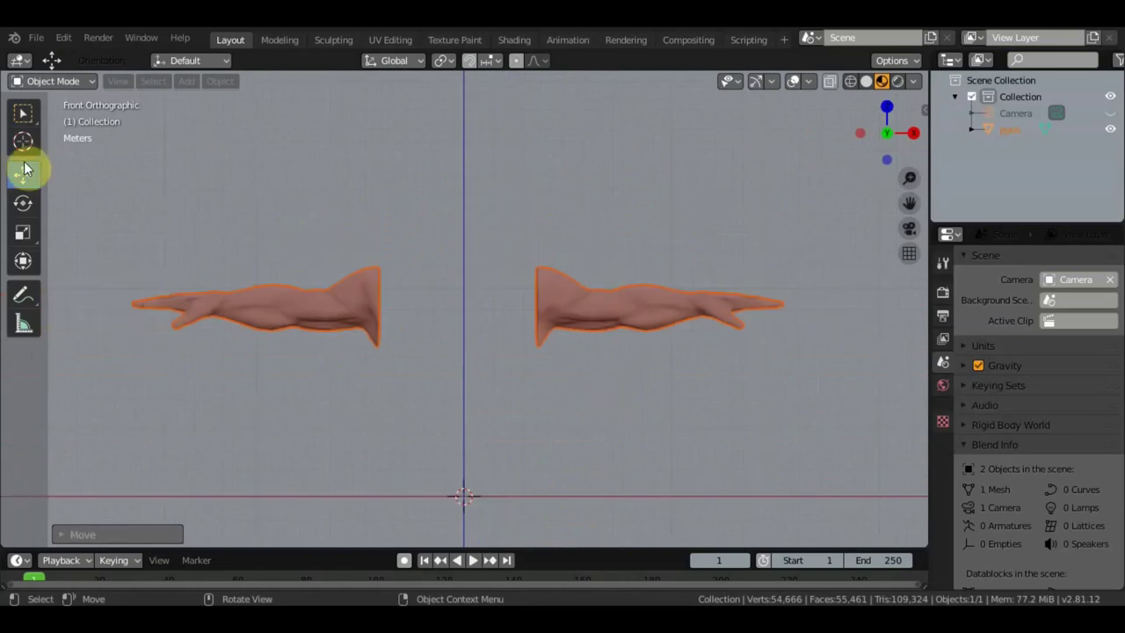
- Add a single-bone armature and scale it up to about 3.062
click(23, 113)
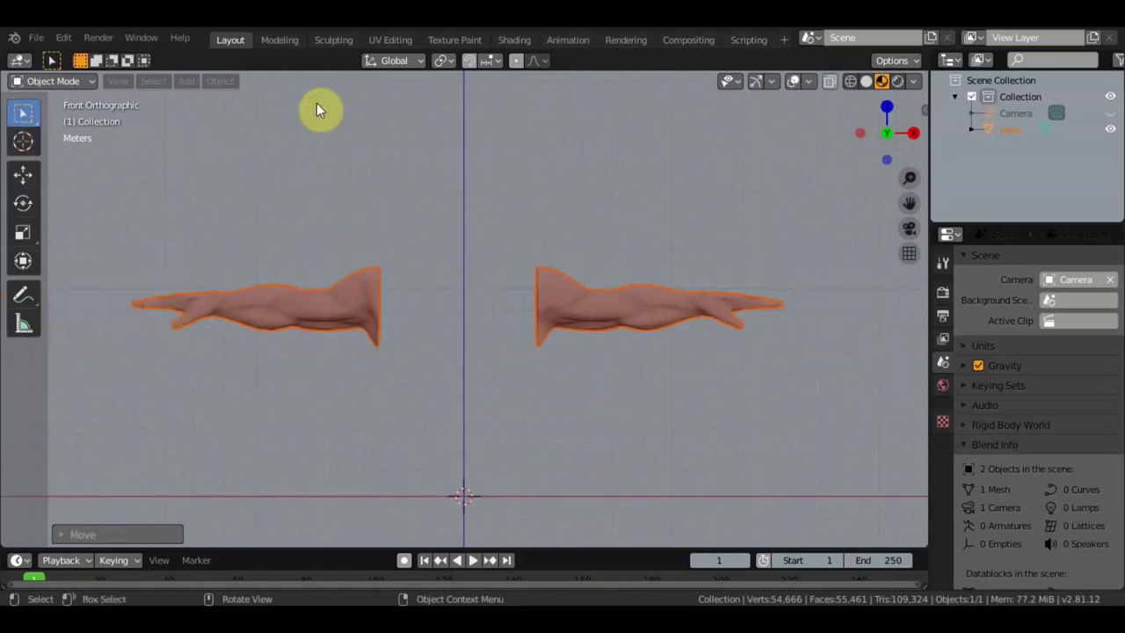
click(191, 85)
click(363, 204)
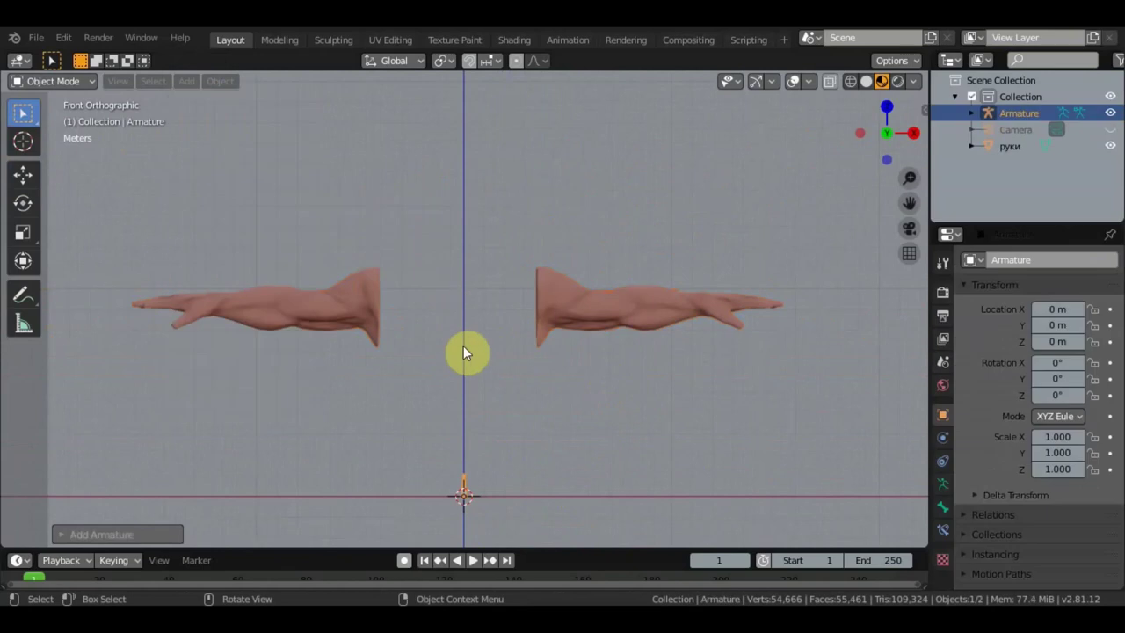
scroll(468, 493, down, 2)
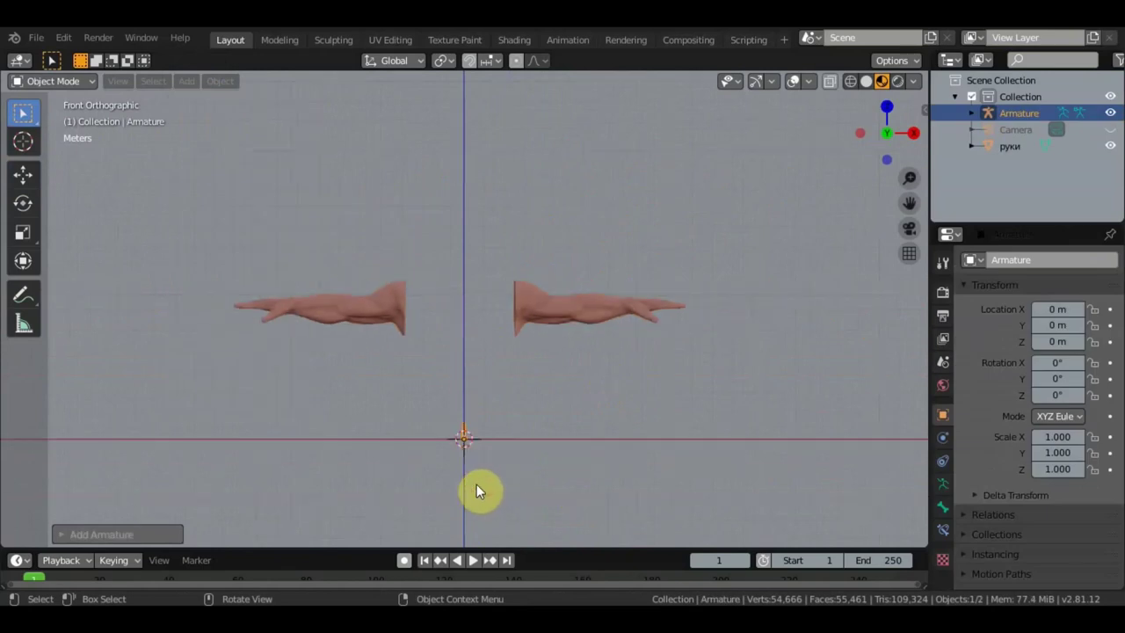
key(s)
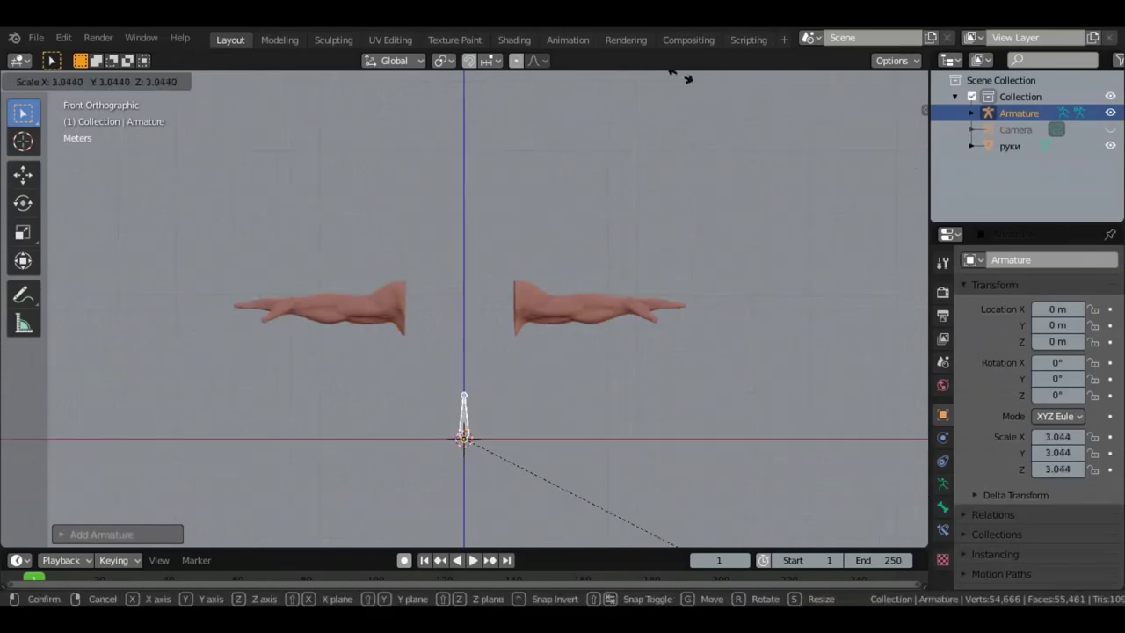
click(681, 76)
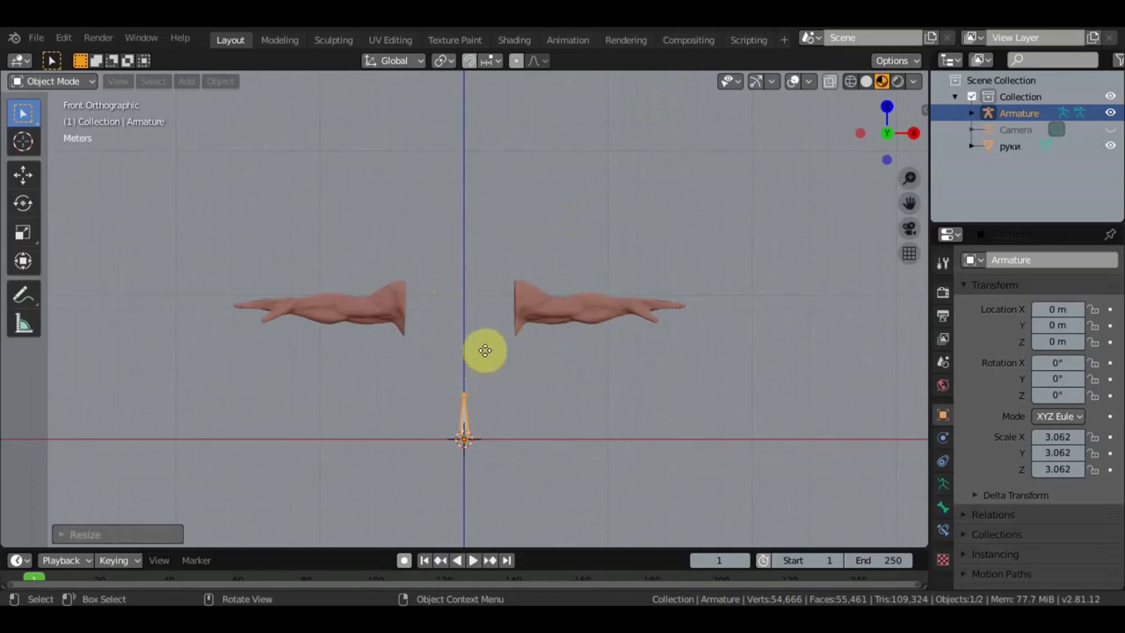
- Rotate the armature 87.7° on Y so it lies horizontally, and place it between the arms
key(g)
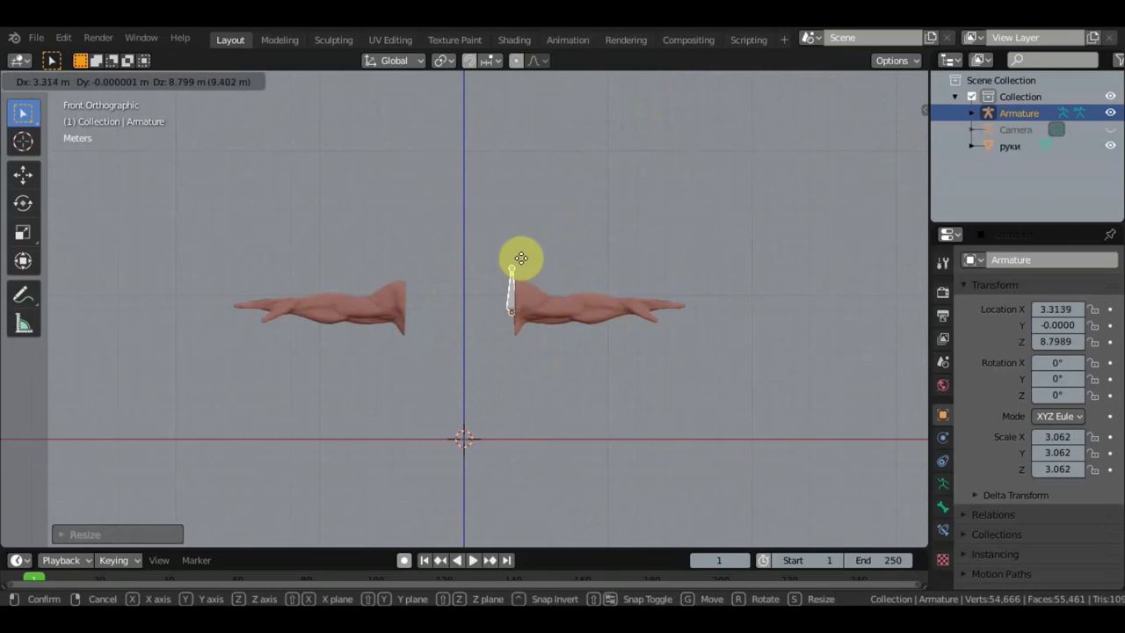
click(502, 268)
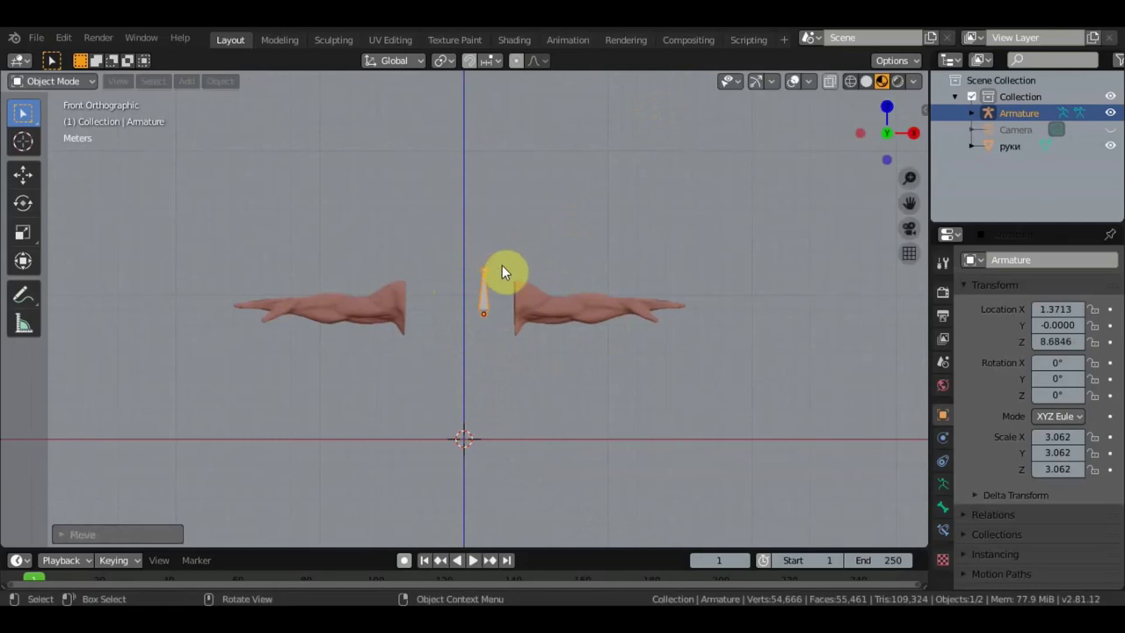
key(r)
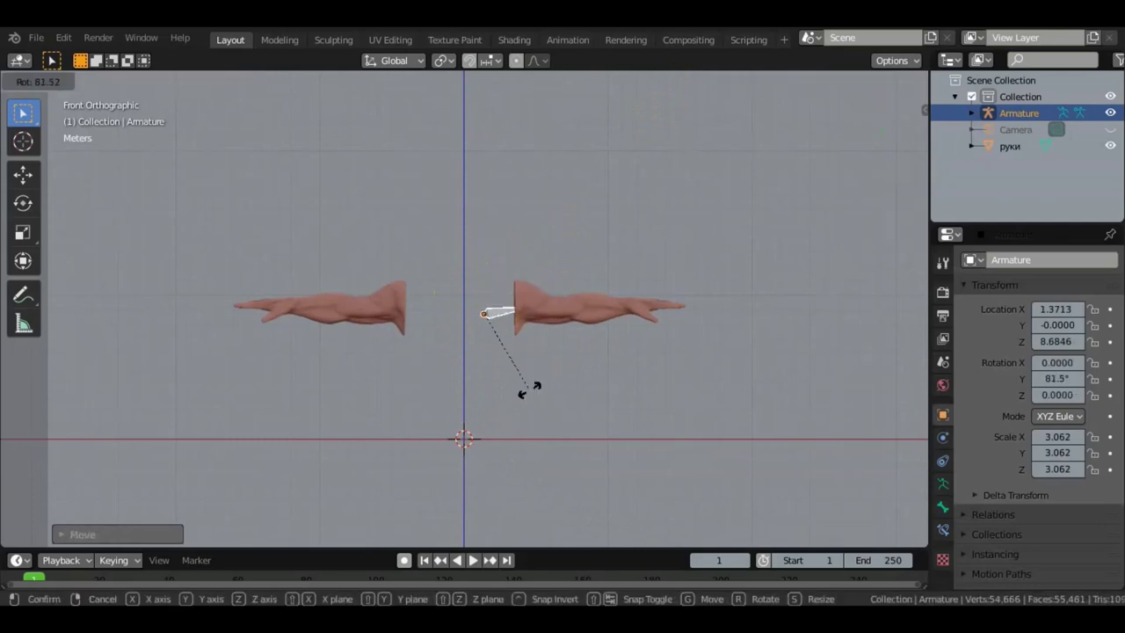
click(540, 383)
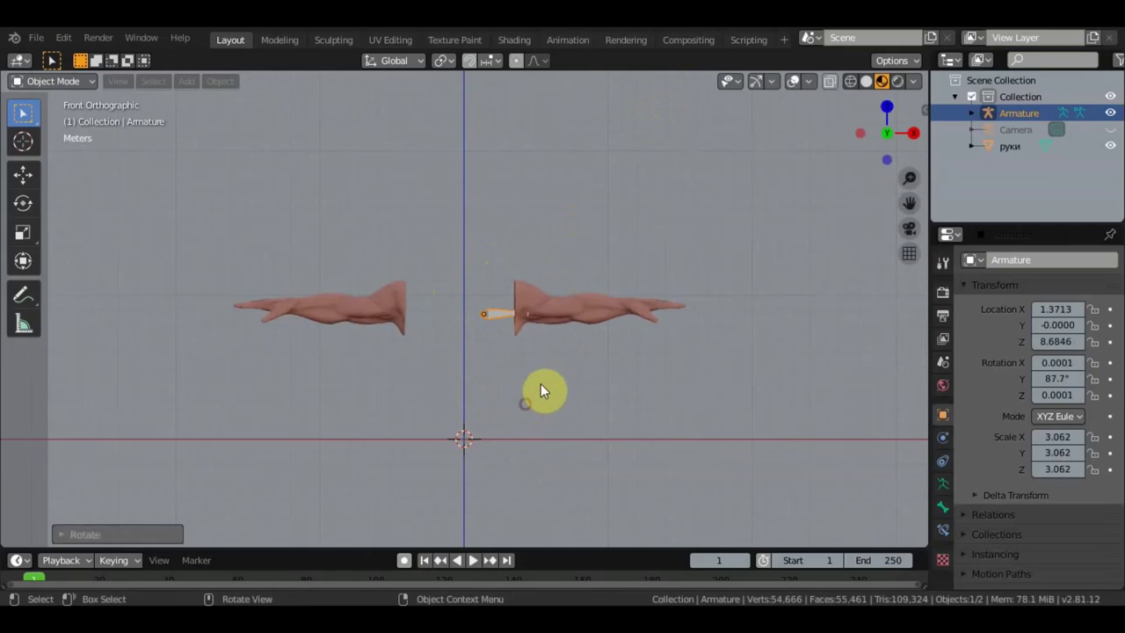
key(g)
click(539, 373)
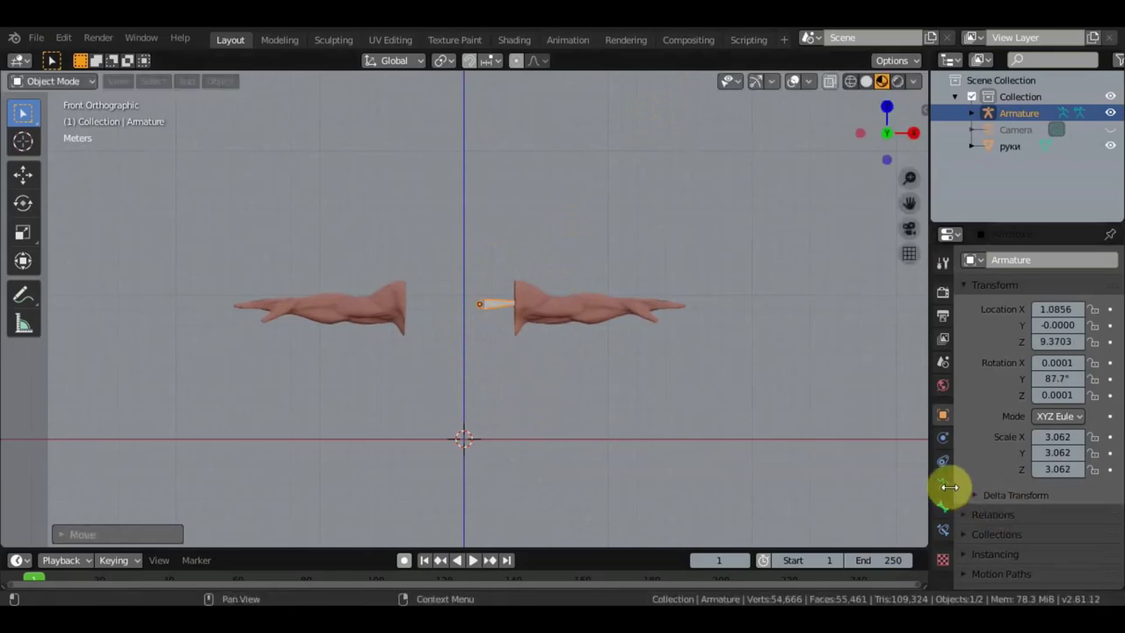
- Enable In Front in the armature's Viewport Display settings
click(946, 483)
click(1017, 492)
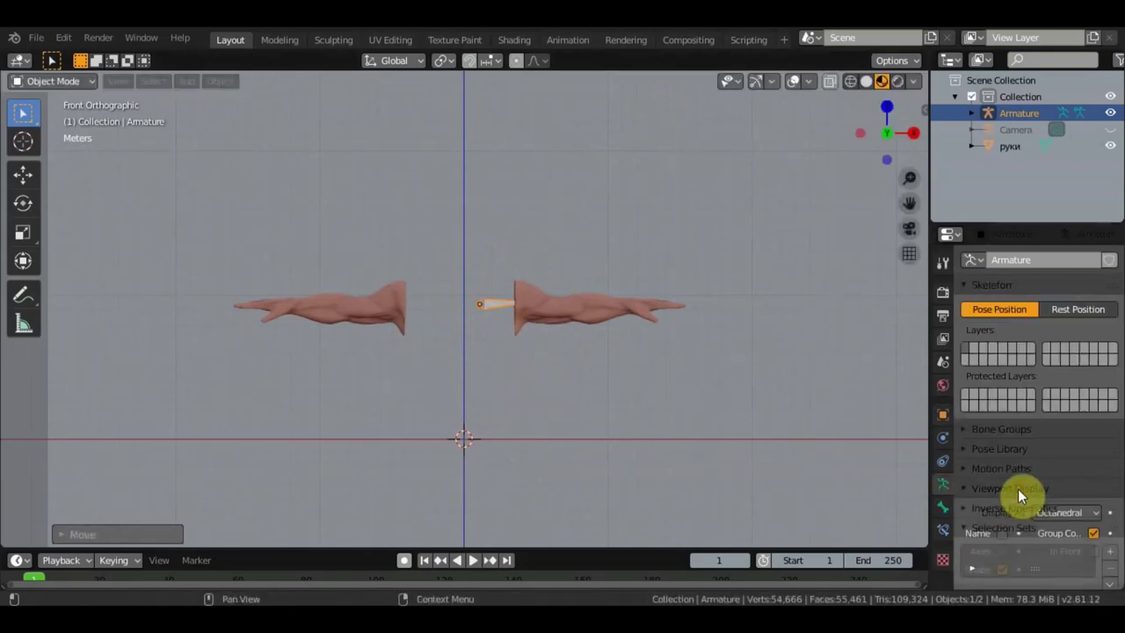
click(1093, 551)
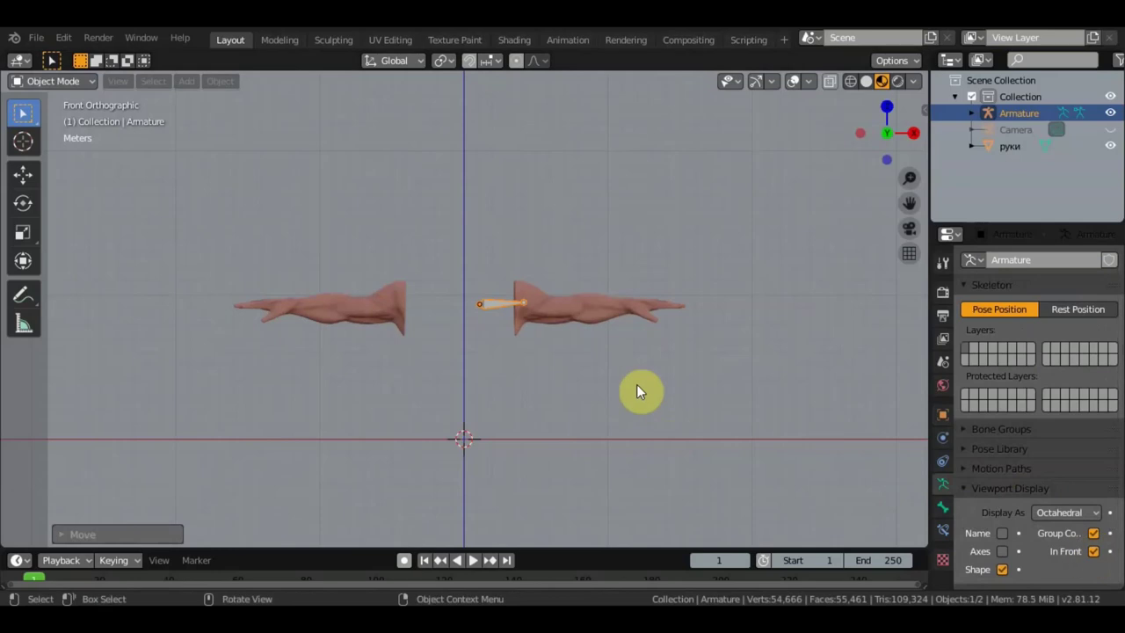
- Move the armature bone to the right arm's shoulder end
mouse_move(637, 361)
middle_down()
mouse_move(515, 442)
mouse_move(439, 470)
mouse_move(503, 493)
mouse_move(583, 378)
middle_up()
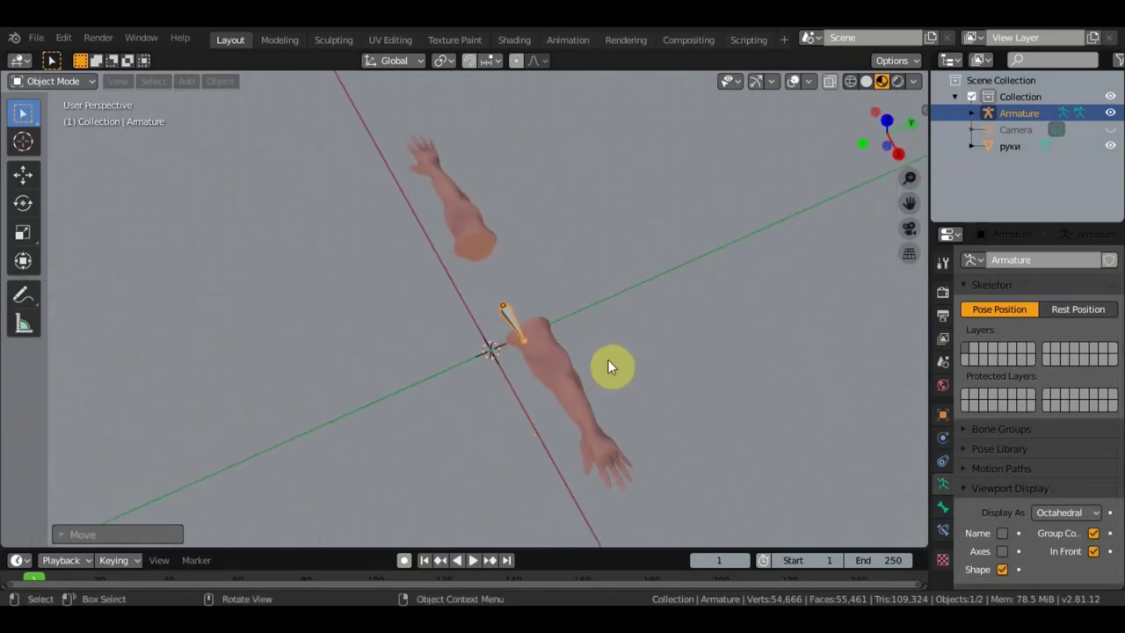
key(g)
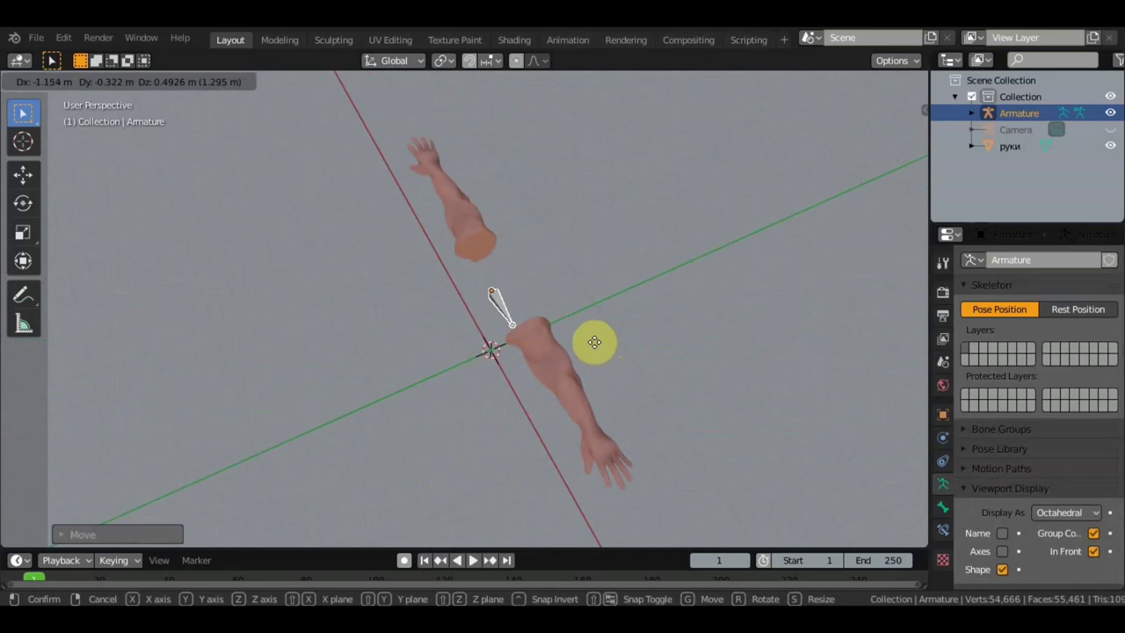
click(598, 344)
mouse_move(598, 343)
middle_down()
mouse_move(603, 365)
mouse_move(264, 220)
middle_up()
- In Edit Mode, extrude an upper-arm bone to the elbow and a forearm bone toward the wrist
click(53, 81)
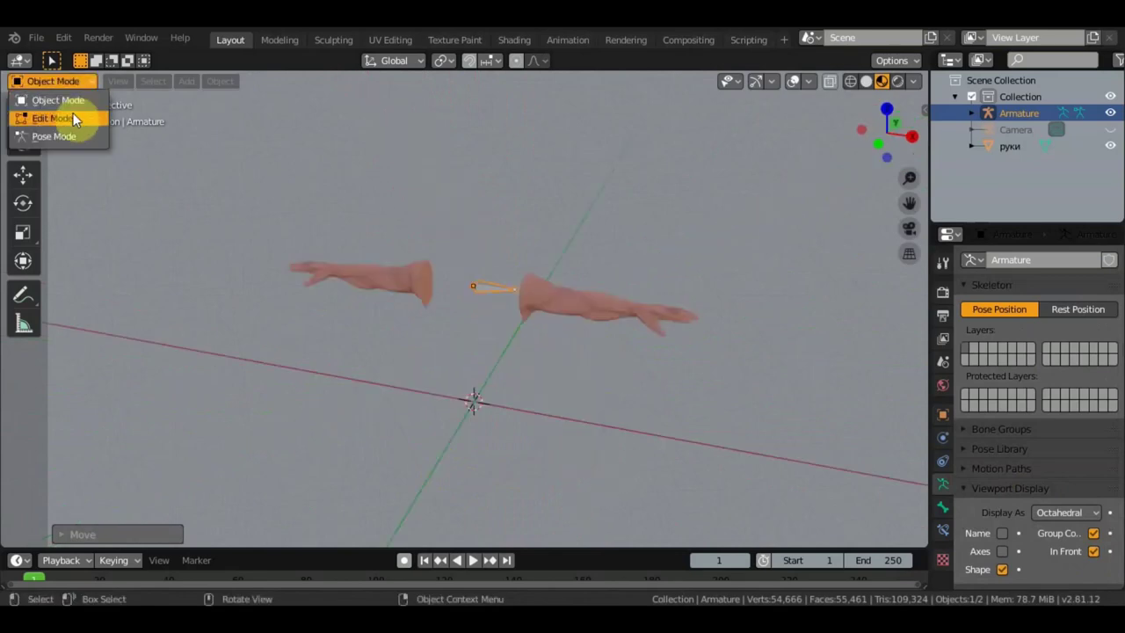
key(Tab)
mouse_move(499, 286)
middle_down()
mouse_move(507, 276)
mouse_move(557, 284)
mouse_move(589, 261)
middle_up()
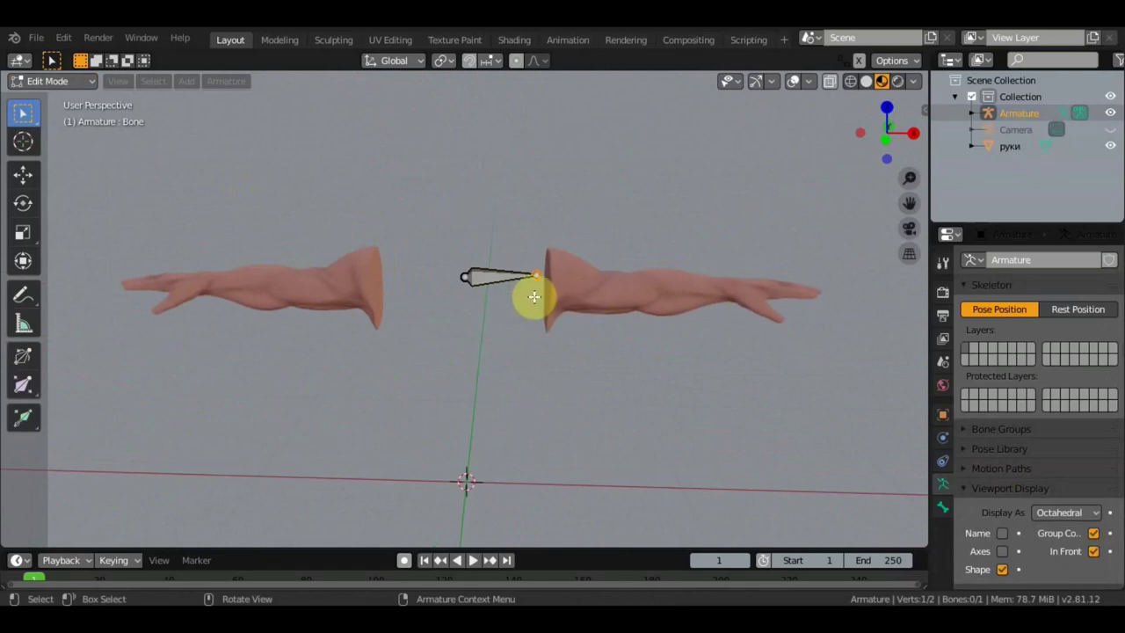
key(e)
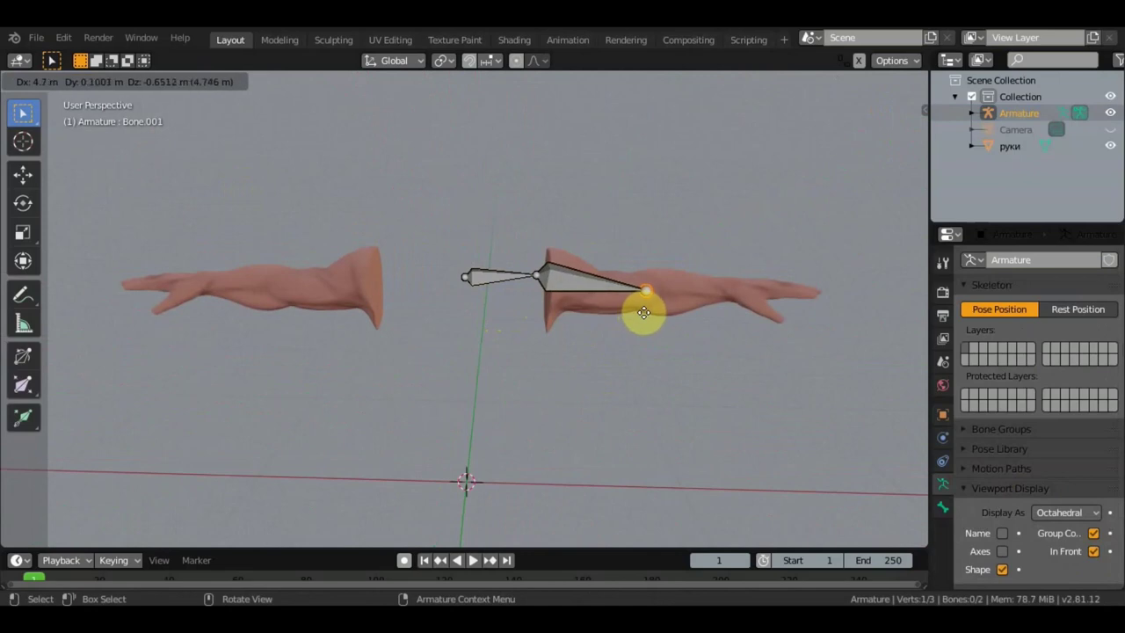
click(642, 308)
key(e)
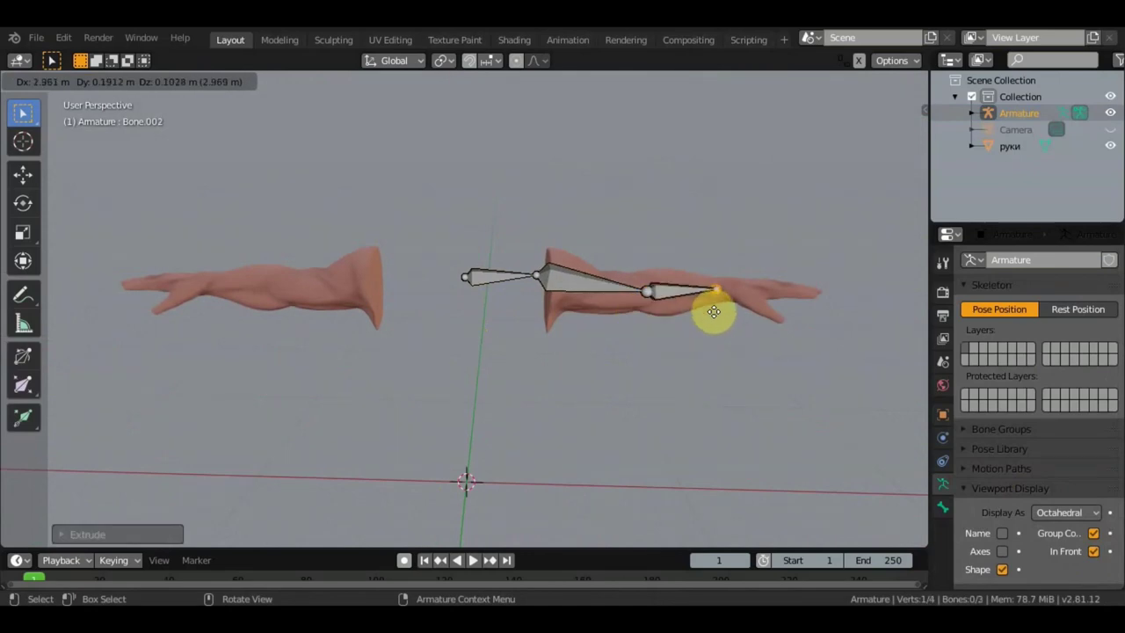
click(712, 308)
mouse_move(708, 312)
middle_down()
mouse_move(576, 383)
mouse_move(513, 392)
middle_up()
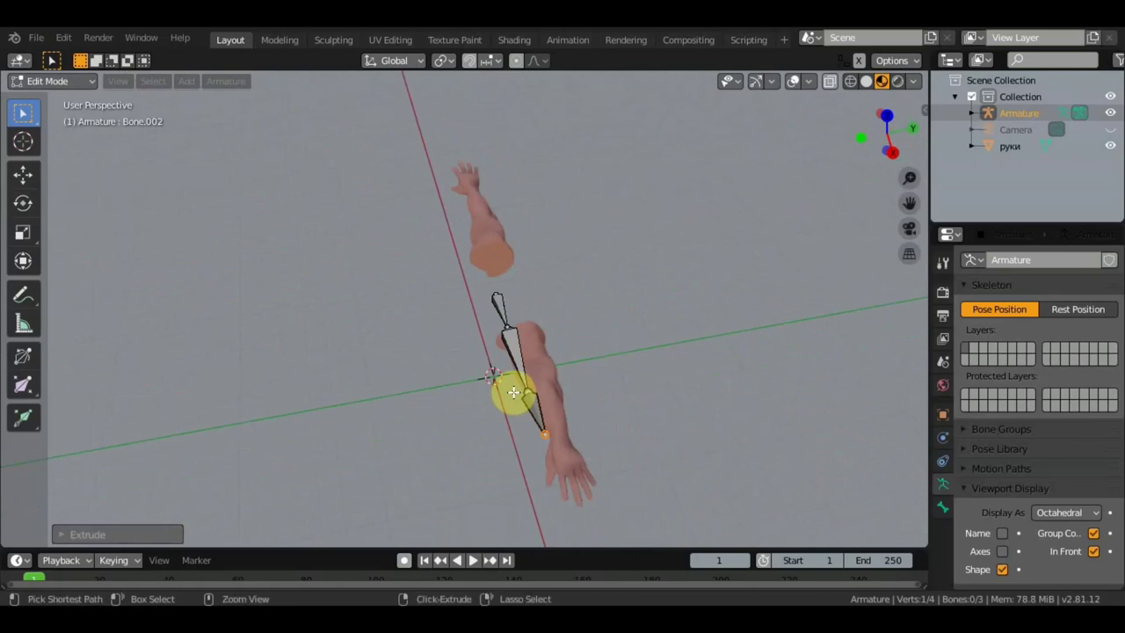
- Redo the forearm bone to the wrist in top view and move the elbow and upper joints into the mesh
key(ctrl+z)
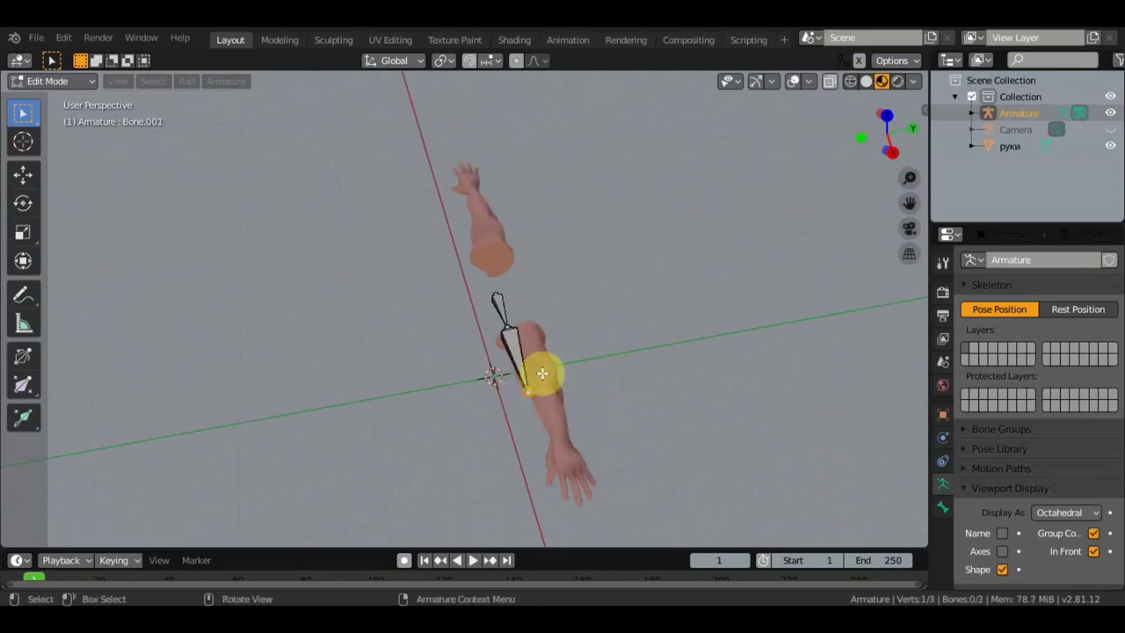
key(KP_7)
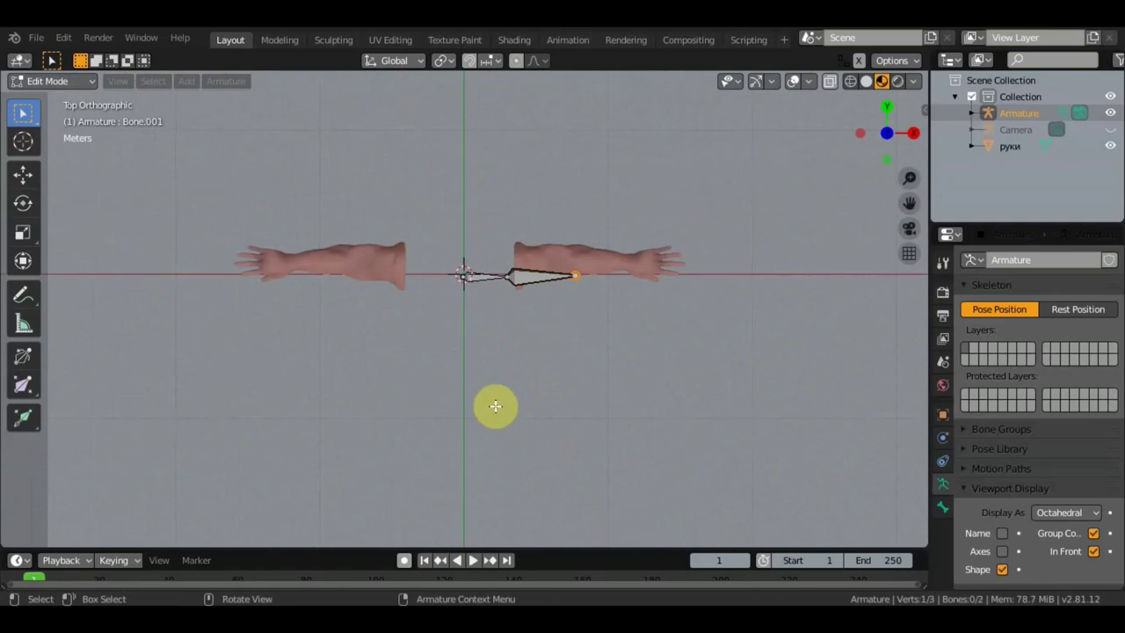
key(e)
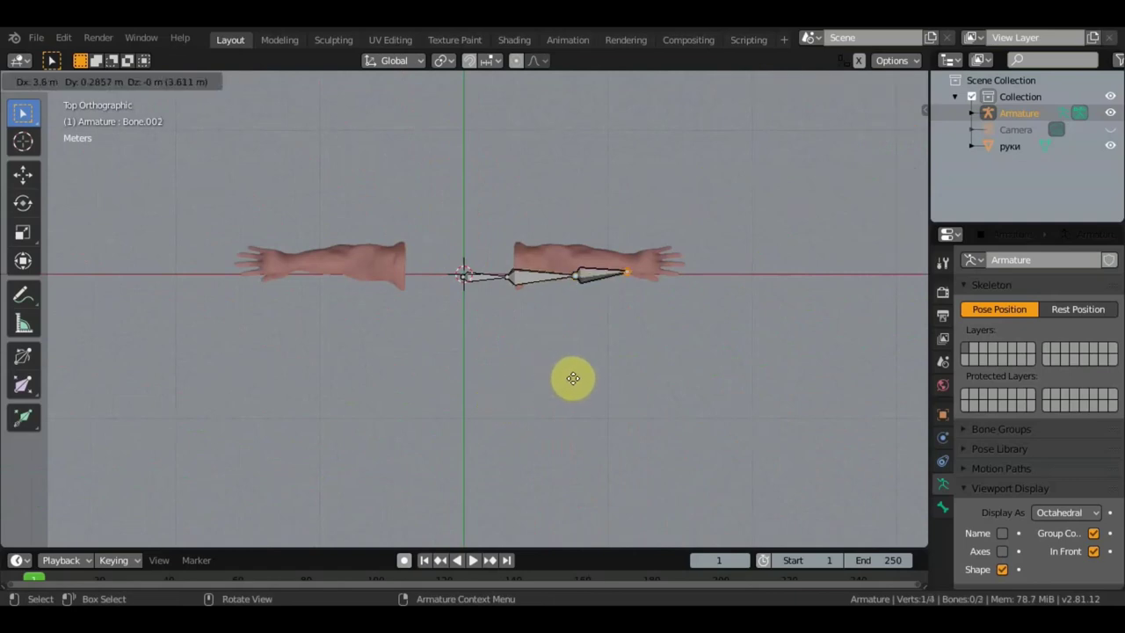
click(576, 376)
mouse_move(595, 356)
middle_down()
mouse_move(546, 339)
mouse_move(451, 346)
mouse_move(425, 387)
mouse_move(416, 362)
mouse_move(431, 402)
mouse_move(489, 414)
middle_up()
mouse_move(523, 415)
mouse_down()
mouse_move(540, 420)
mouse_move(502, 420)
mouse_move(536, 420)
mouse_up()
drag(507, 330, 535, 326)
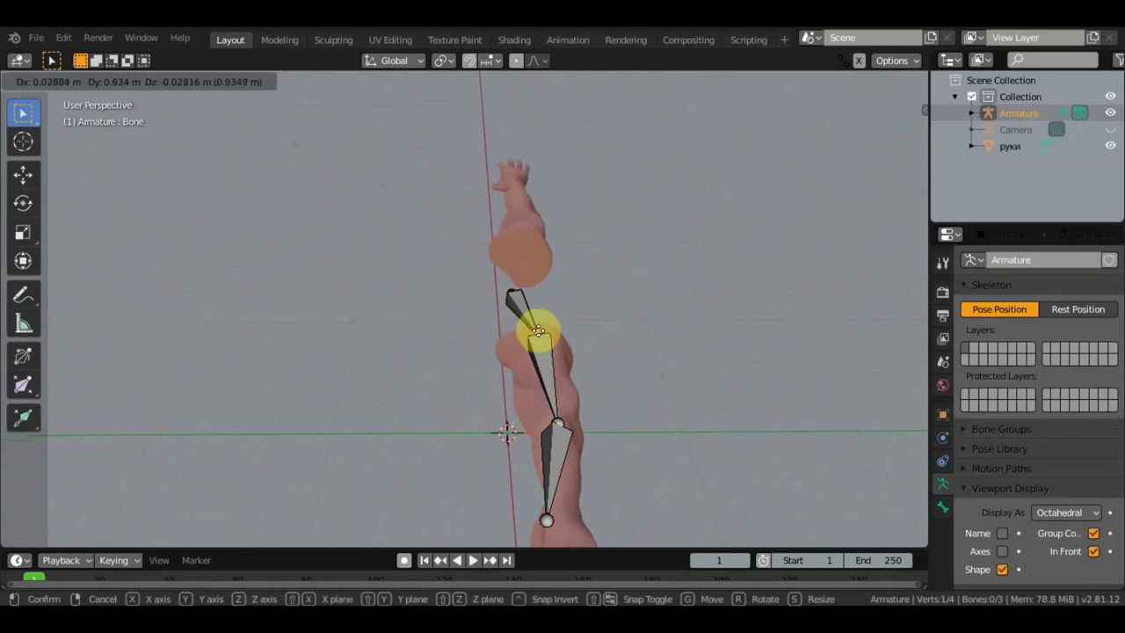
- Rotate the lower bone in top and side views and reposition its tip to follow the arm
click(552, 502)
click(553, 508)
mouse_move(555, 510)
middle_down()
mouse_move(558, 431)
mouse_move(565, 436)
middle_up()
key(r)
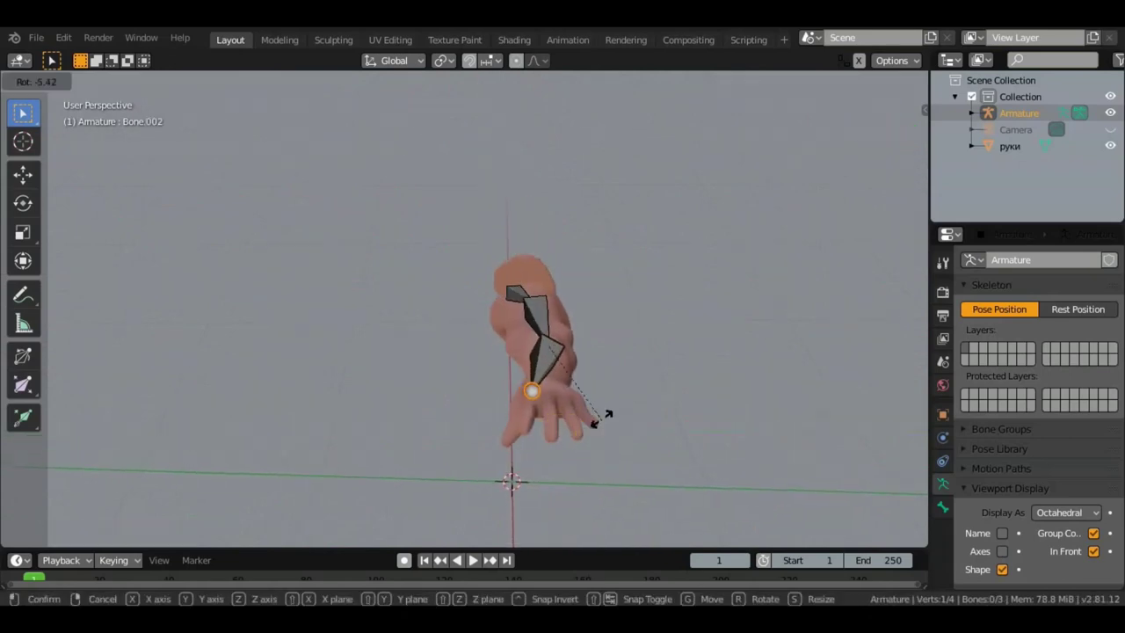
click(606, 406)
key(KP_3)
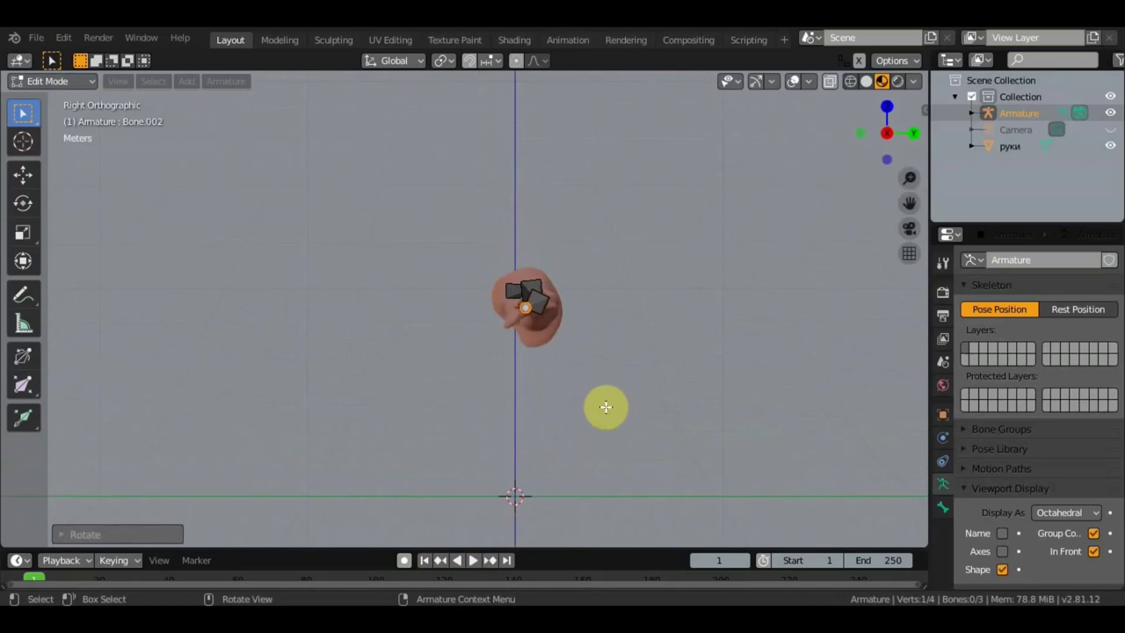
key(r)
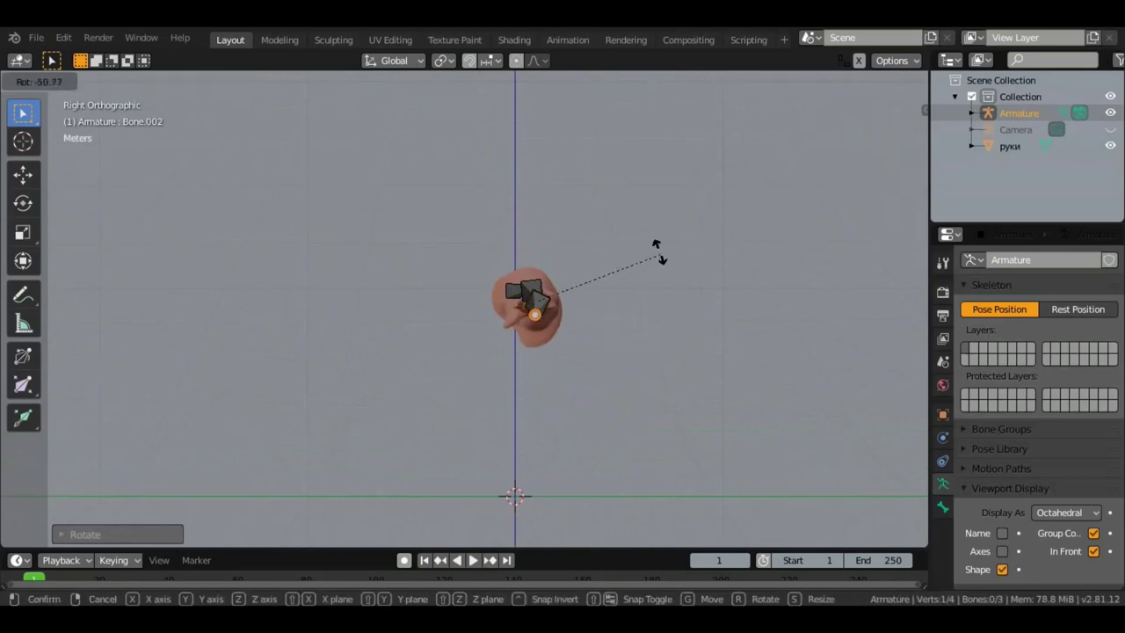
click(655, 232)
mouse_move(655, 232)
middle_down()
mouse_move(653, 247)
mouse_move(821, 307)
middle_up()
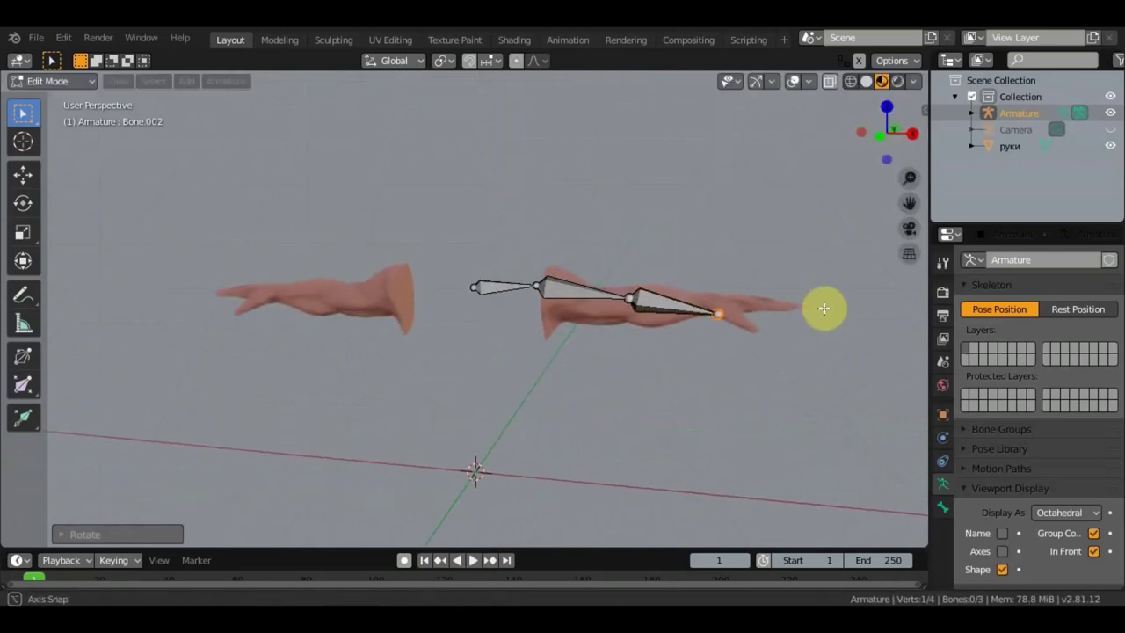
key(g)
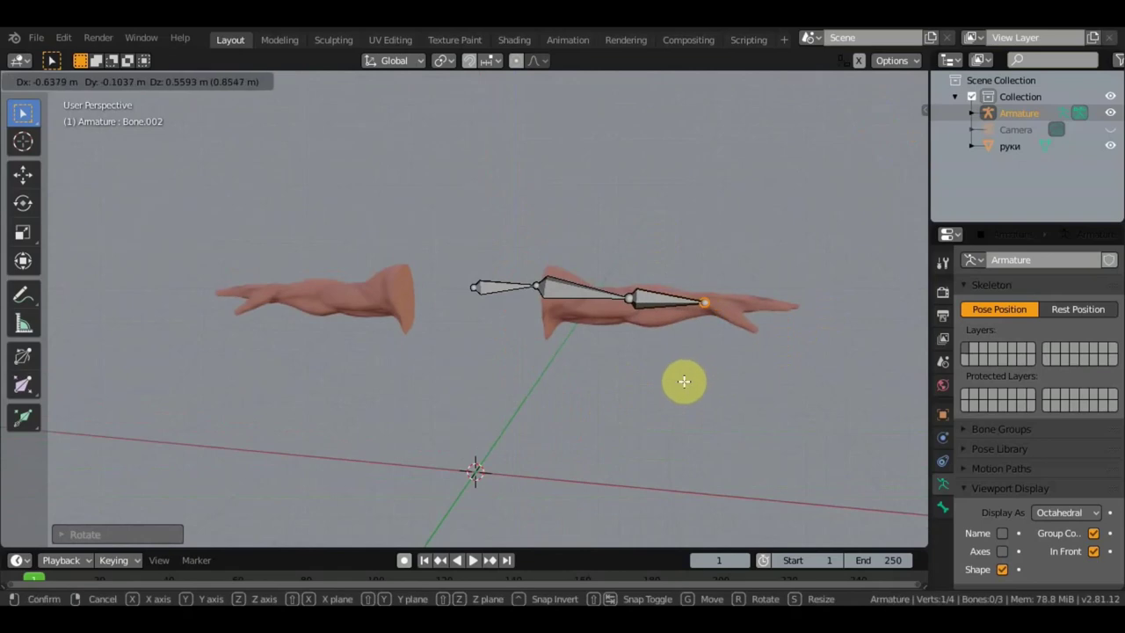
click(678, 382)
mouse_move(677, 382)
middle_down()
mouse_move(538, 375)
mouse_move(577, 377)
mouse_move(579, 354)
middle_up()
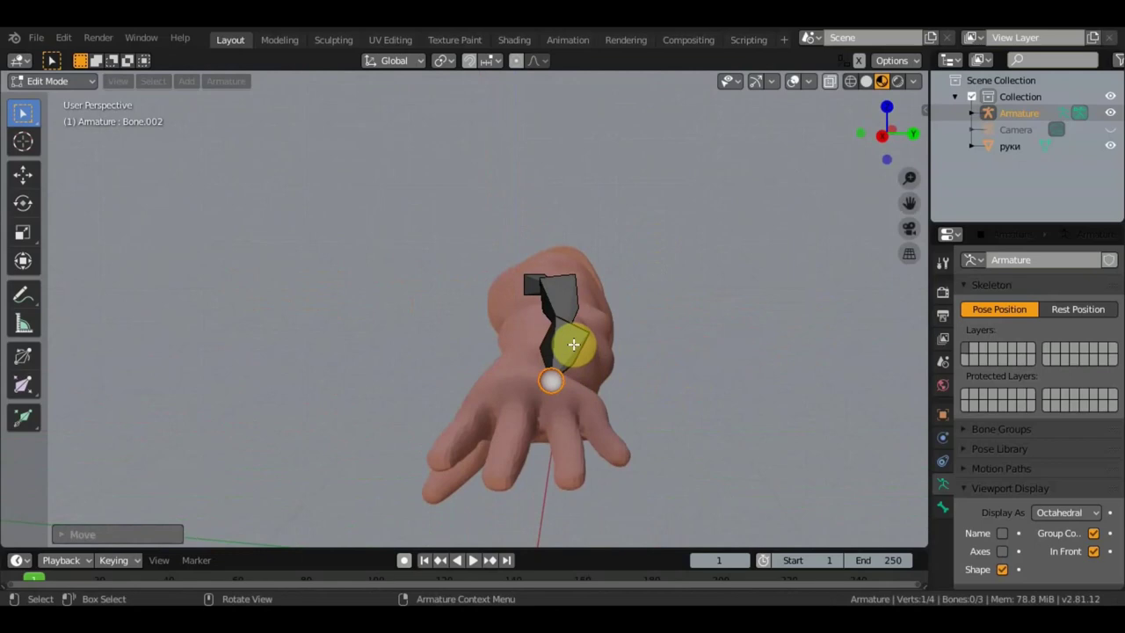
- Rotate the forearm bone in side view to align it with the arm
click(571, 349)
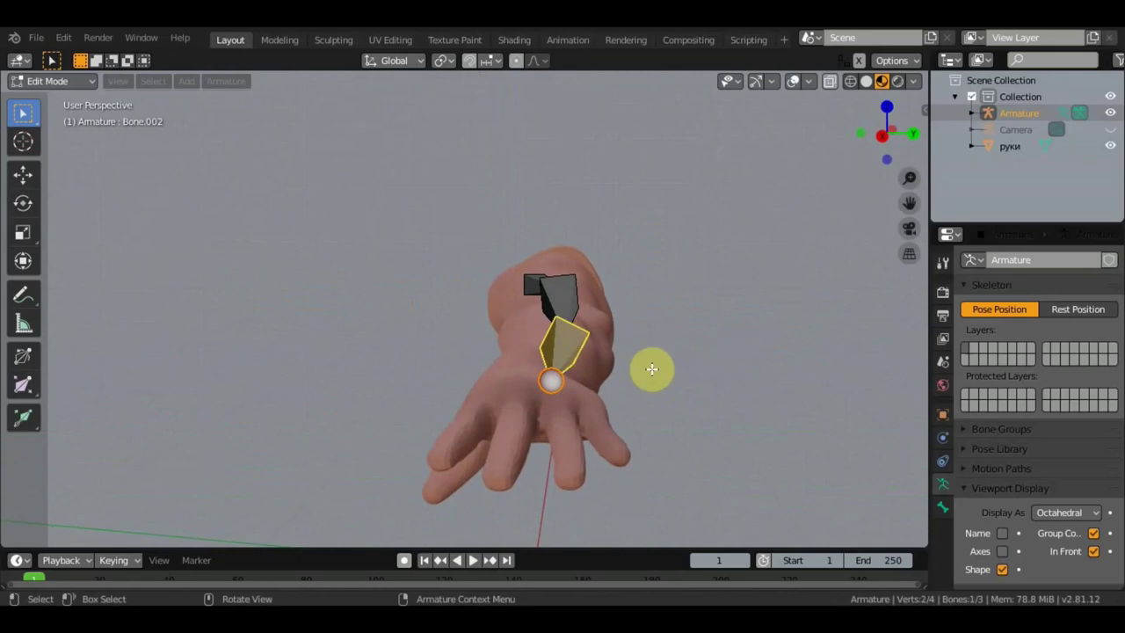
key(KP_3)
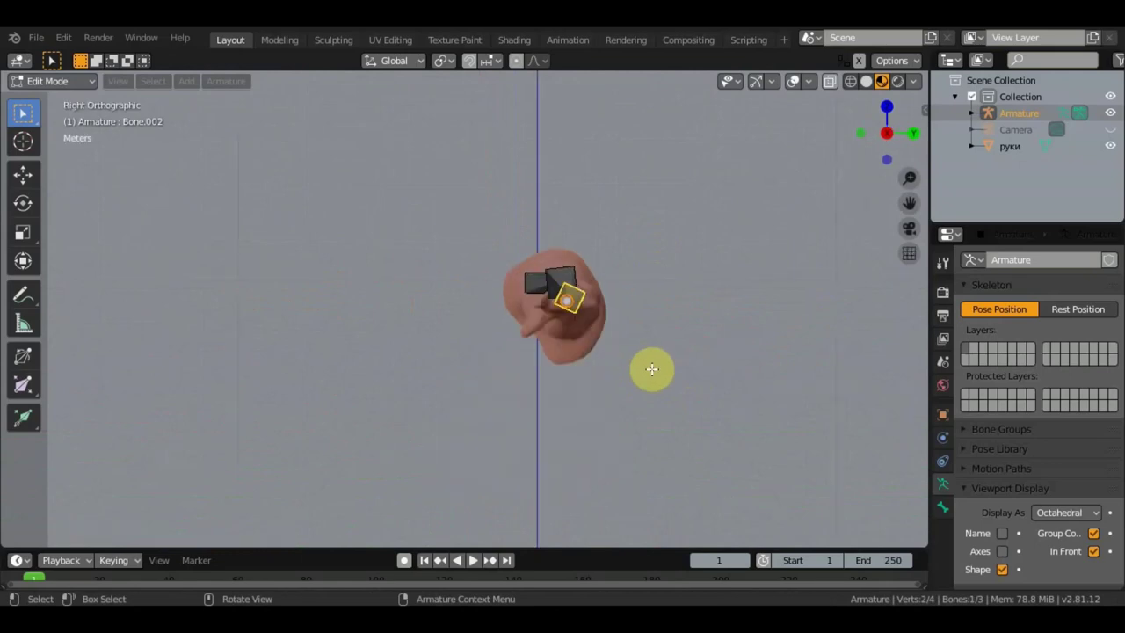
key(r)
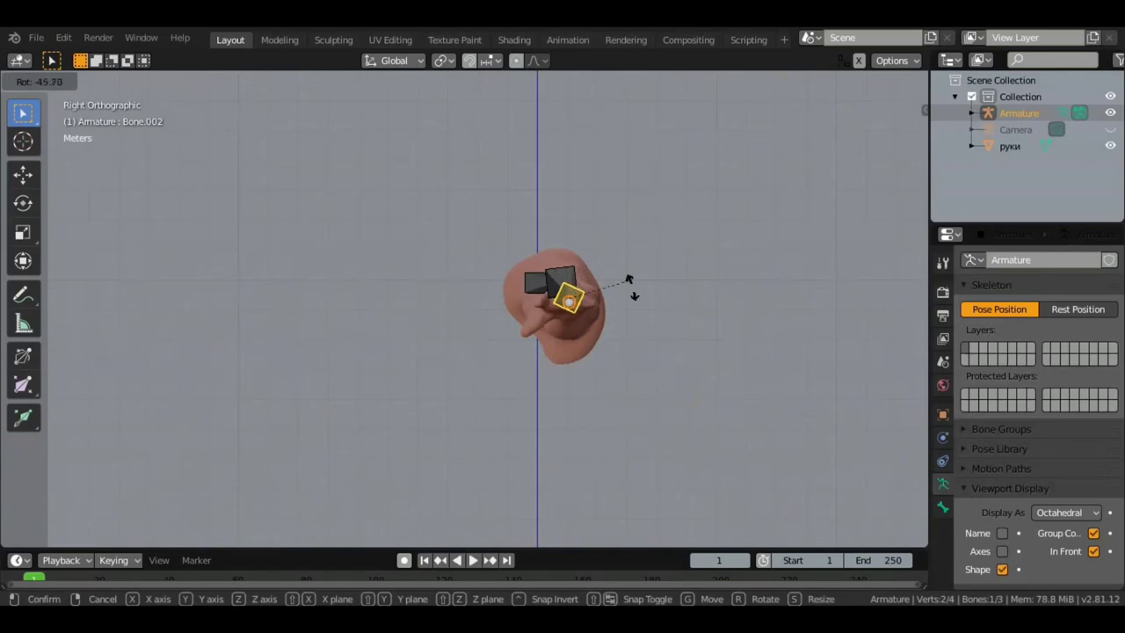
click(631, 290)
mouse_move(633, 296)
middle_down()
mouse_move(683, 349)
mouse_move(817, 362)
middle_up()
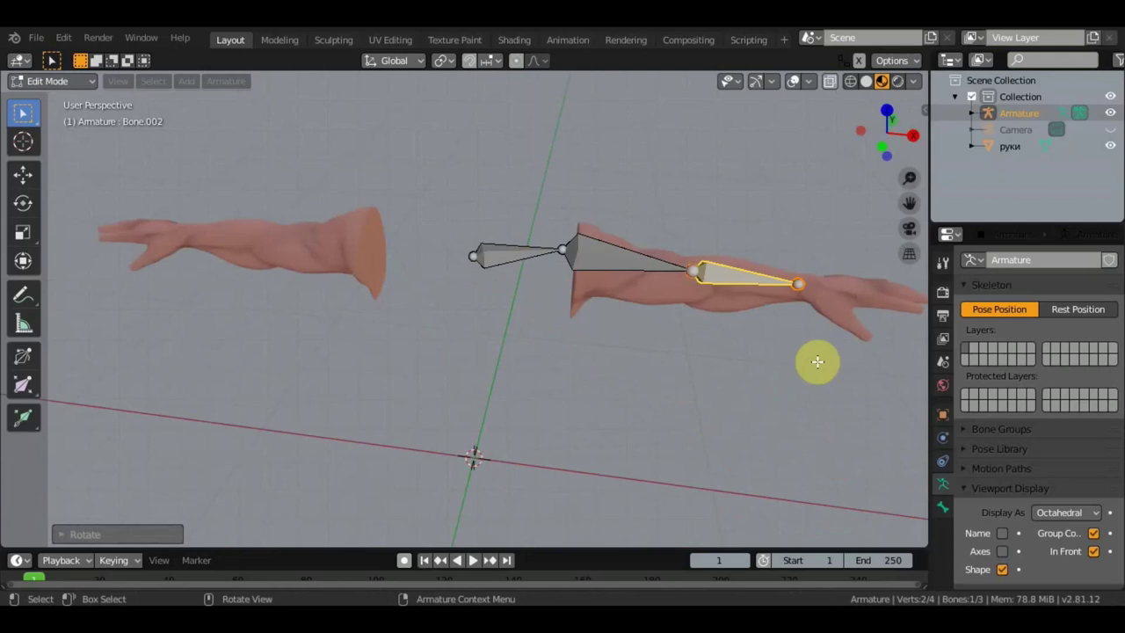
- Delete the forearm bone, extrude a replacement from the elbow, and set its tip at the wrist
key(x)
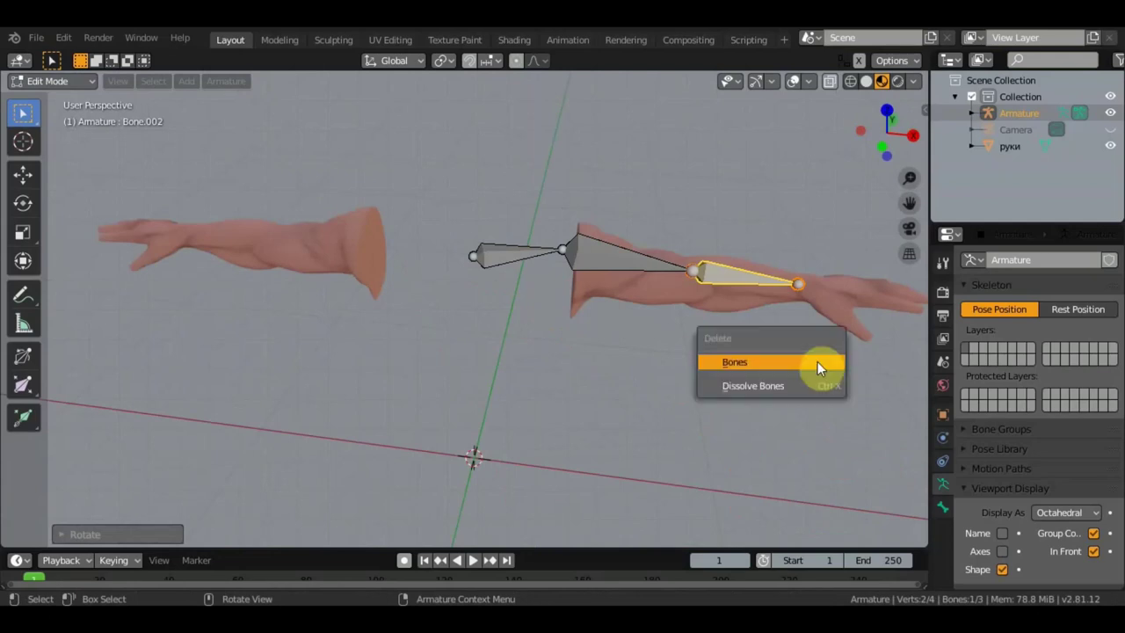
click(817, 361)
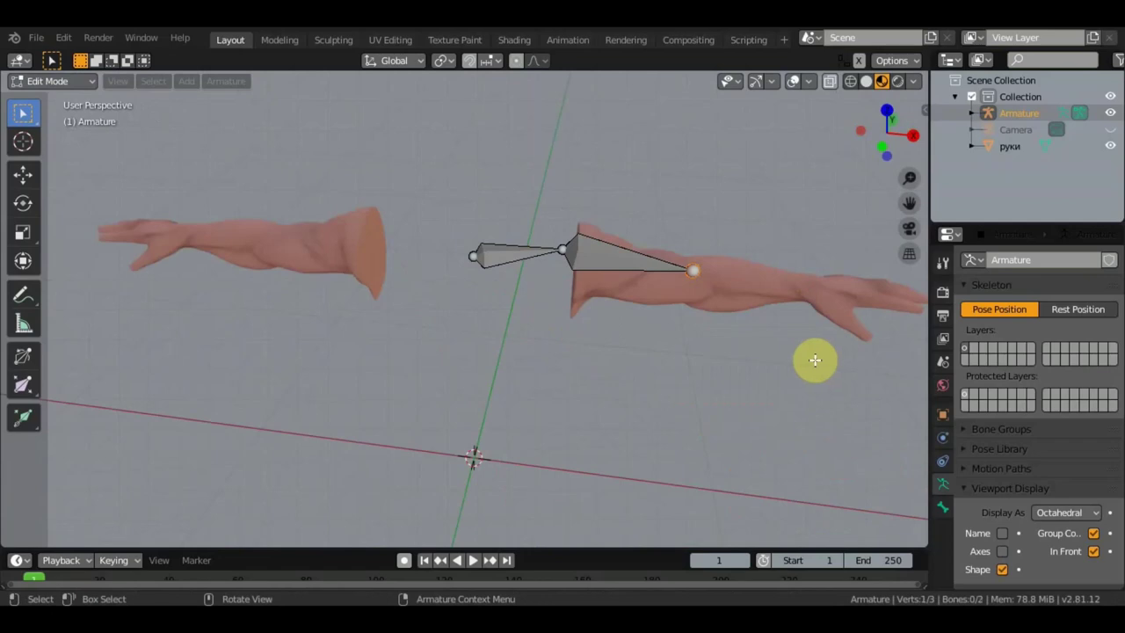
mouse_move(815, 360)
middle_down()
mouse_move(572, 377)
mouse_move(582, 394)
mouse_move(502, 446)
mouse_move(523, 402)
mouse_move(637, 428)
middle_up()
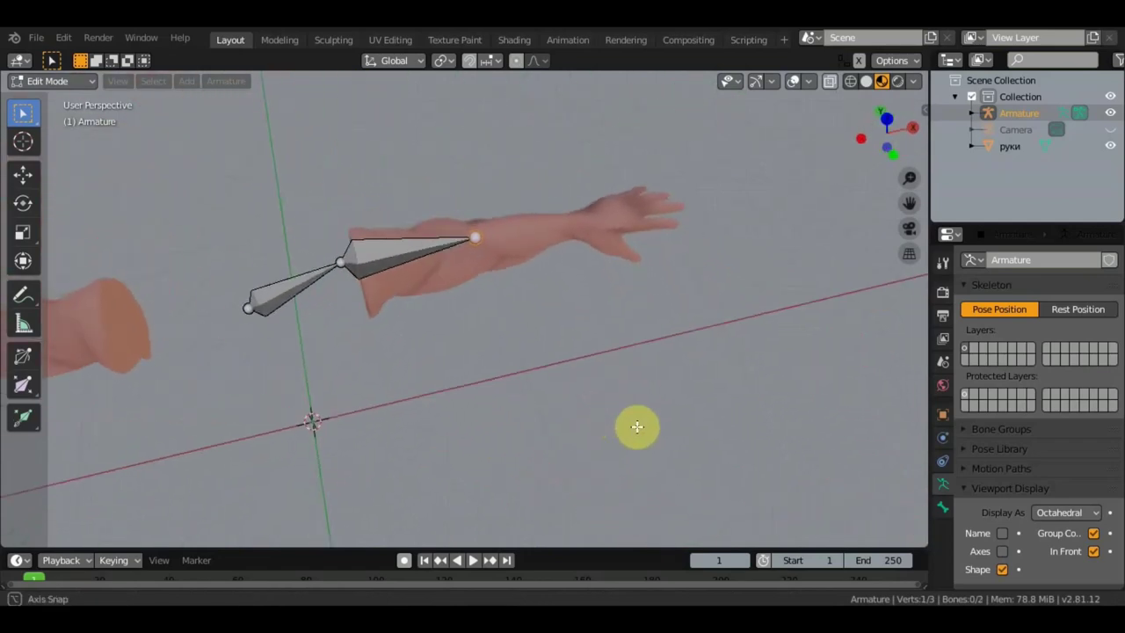
key(e)
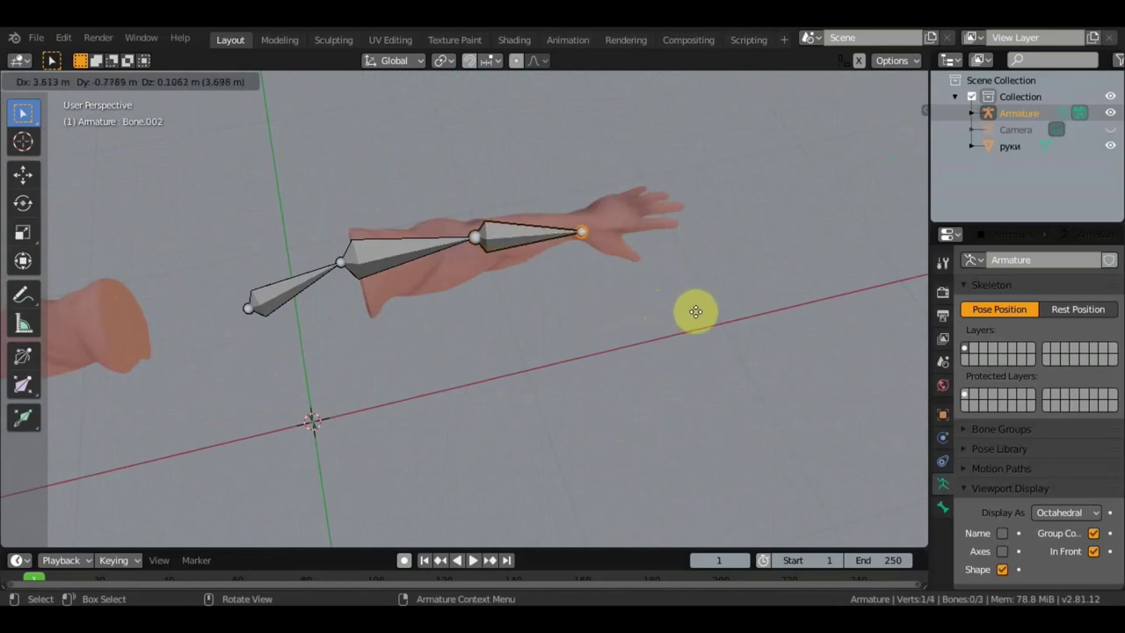
click(695, 312)
mouse_move(658, 332)
middle_down()
mouse_move(498, 377)
mouse_move(477, 370)
mouse_move(510, 408)
middle_up()
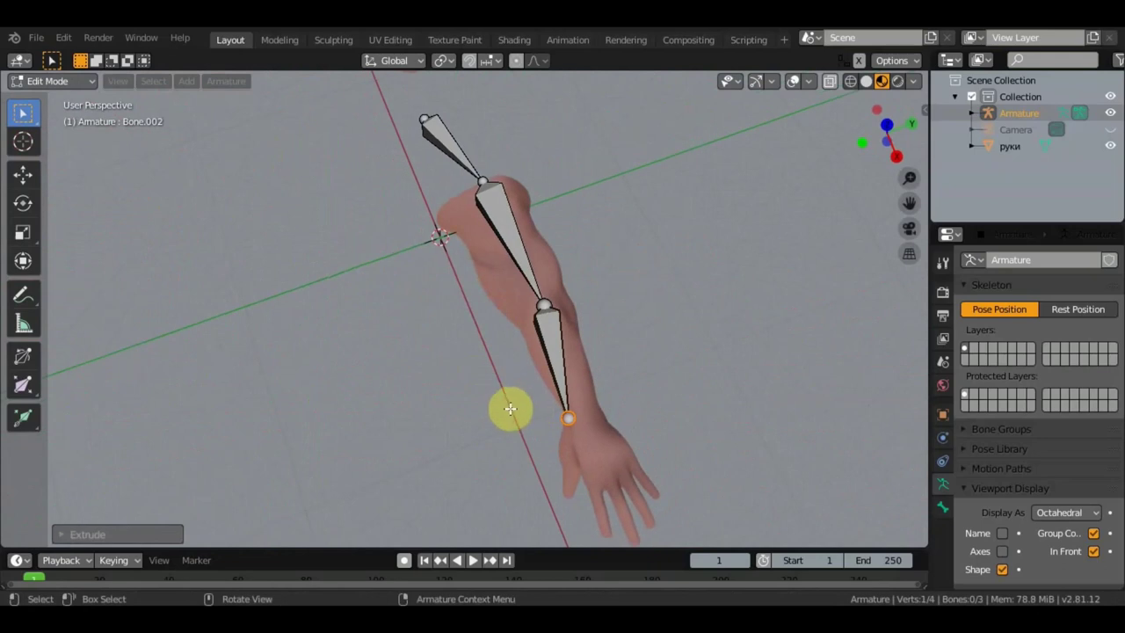
key(g)
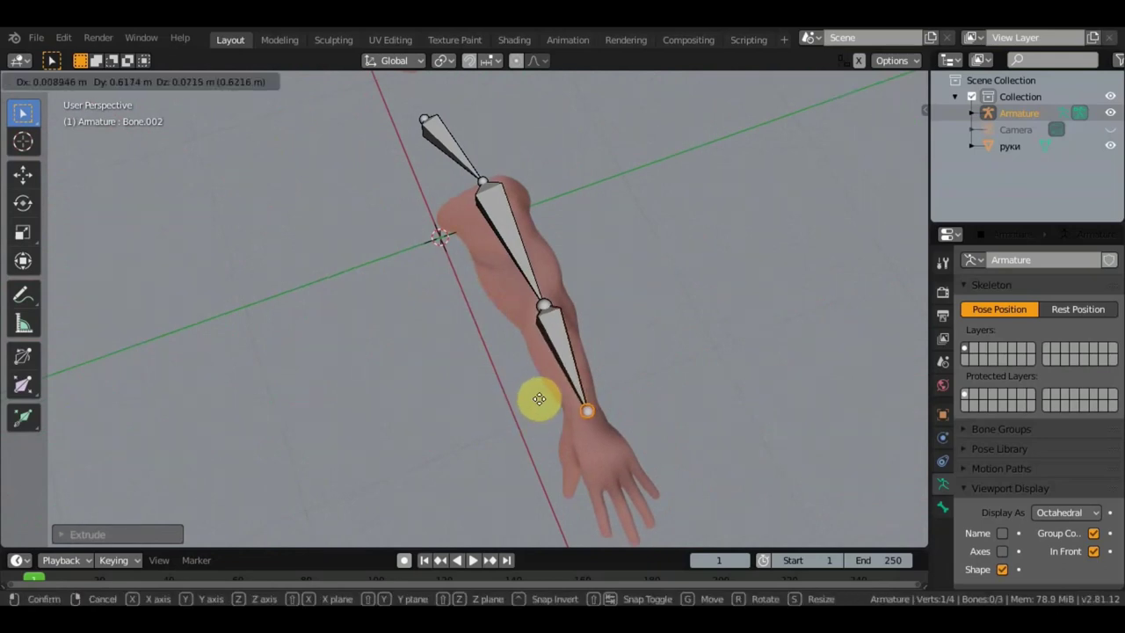
click(538, 399)
mouse_move(537, 399)
middle_down()
mouse_move(713, 307)
mouse_move(691, 313)
middle_up()
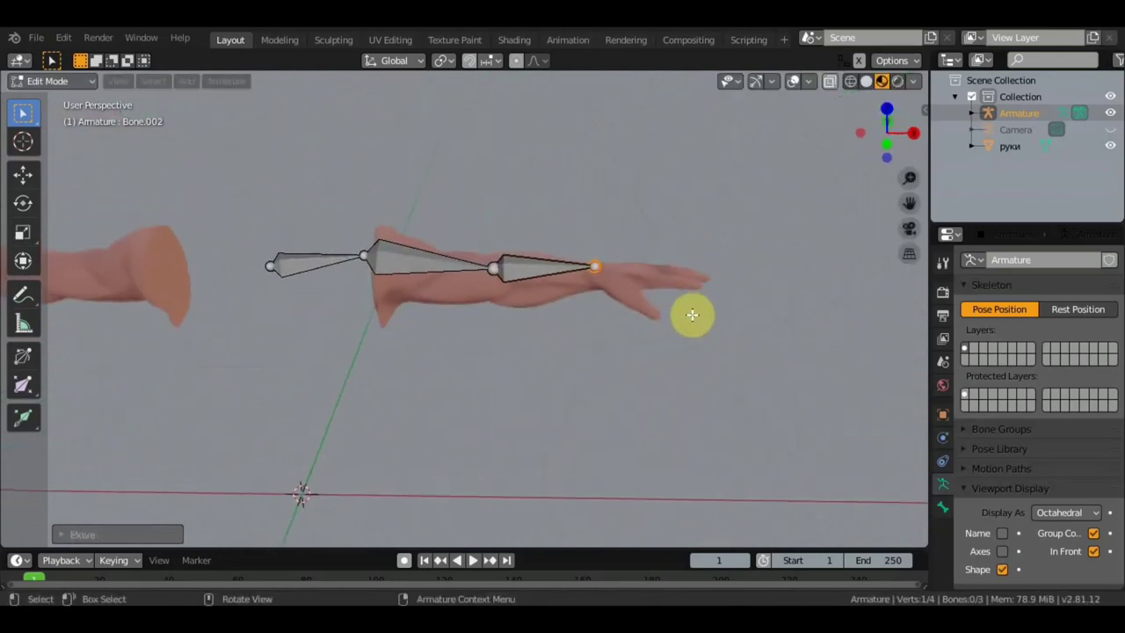
key(g)
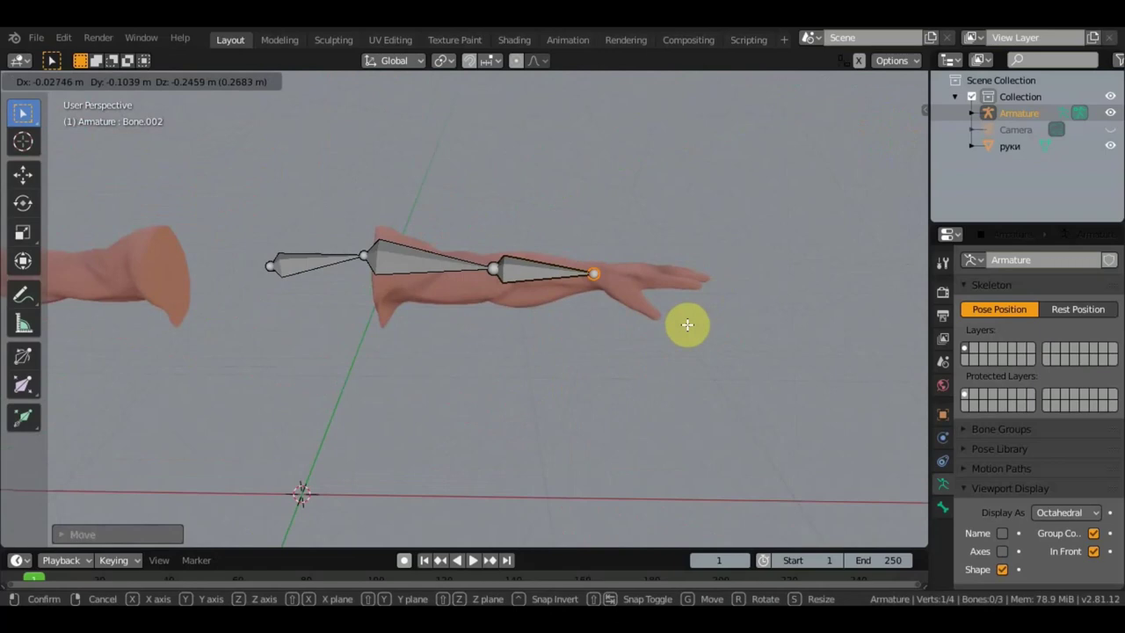
click(688, 324)
- Move the elbow and shoulder joints so the chain sits inside the arm, then view from top
click(495, 268)
key(g)
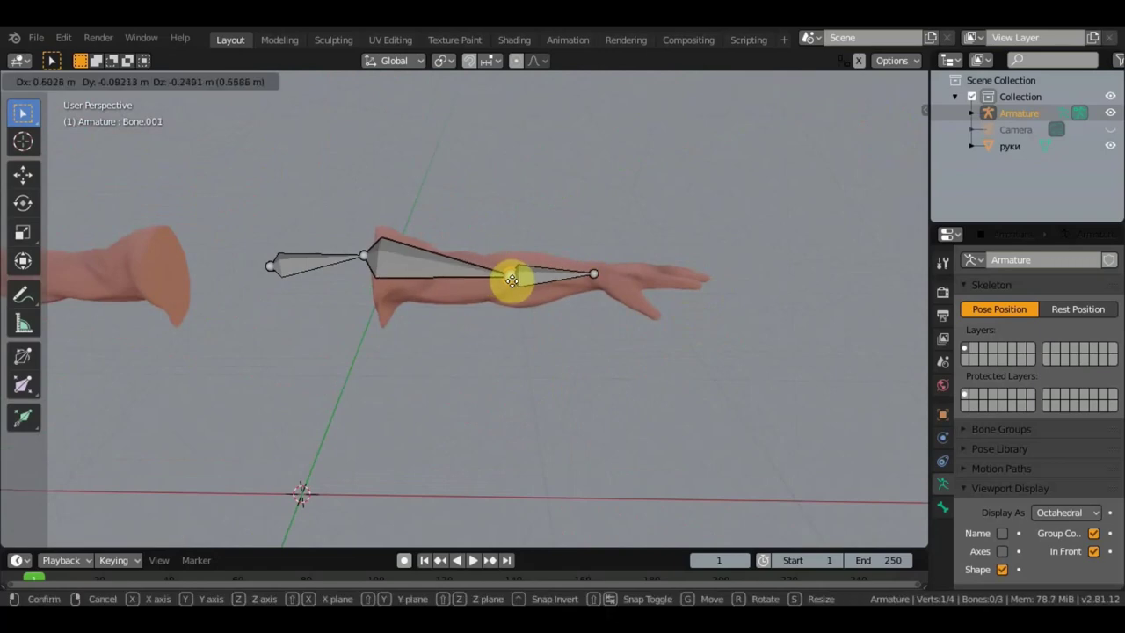
click(510, 282)
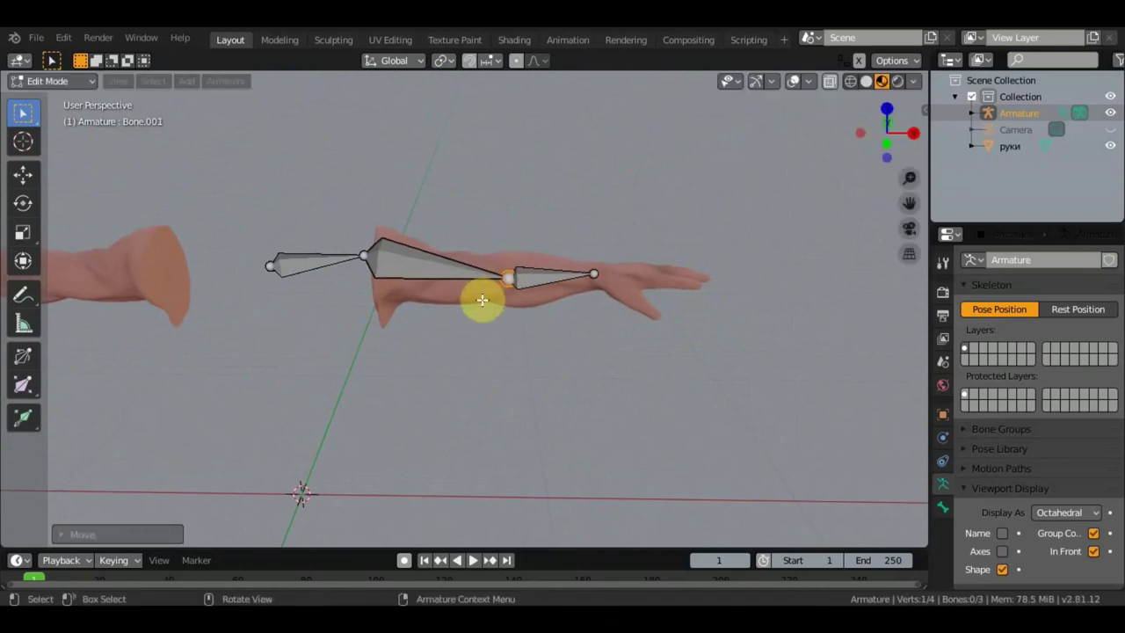
mouse_move(481, 300)
middle_down()
mouse_move(361, 392)
mouse_move(269, 382)
mouse_move(495, 392)
middle_up()
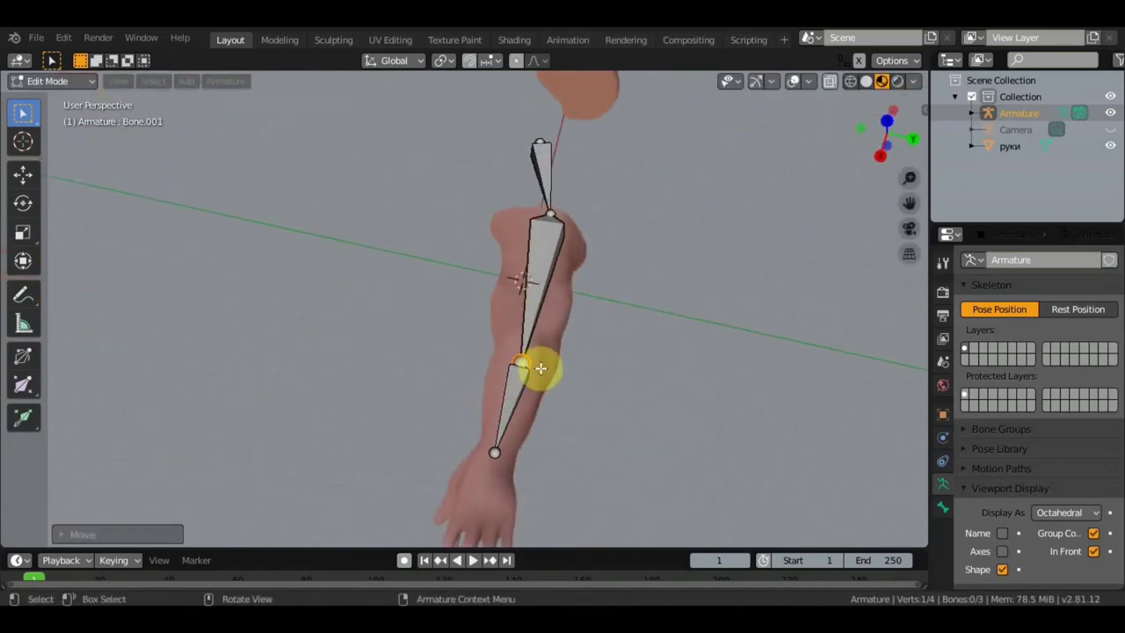
key(g)
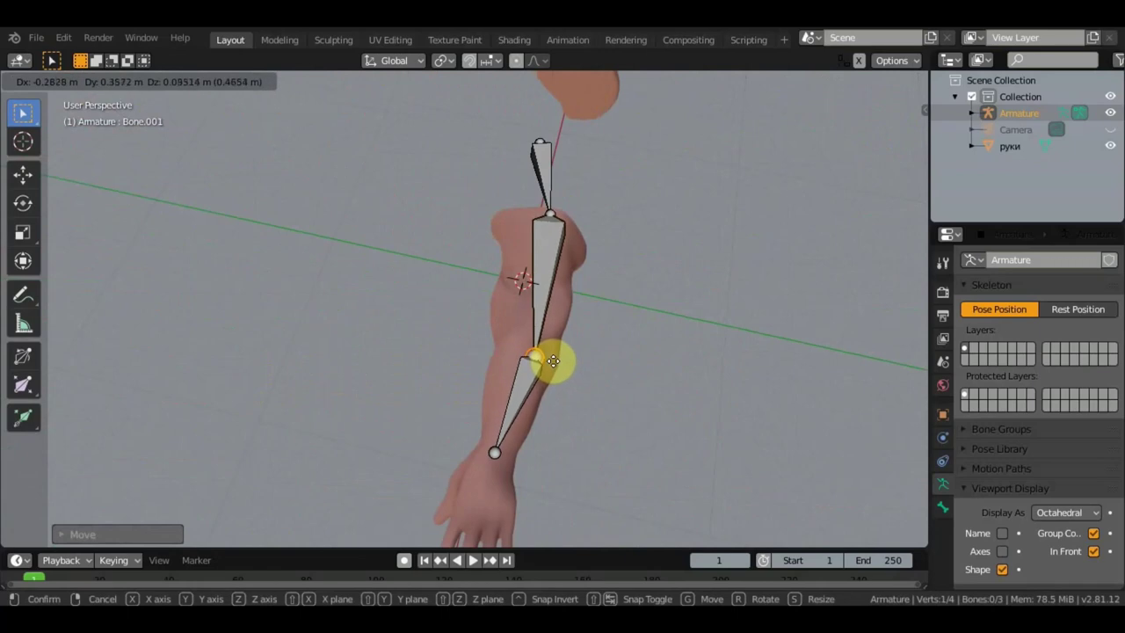
click(540, 360)
click(549, 211)
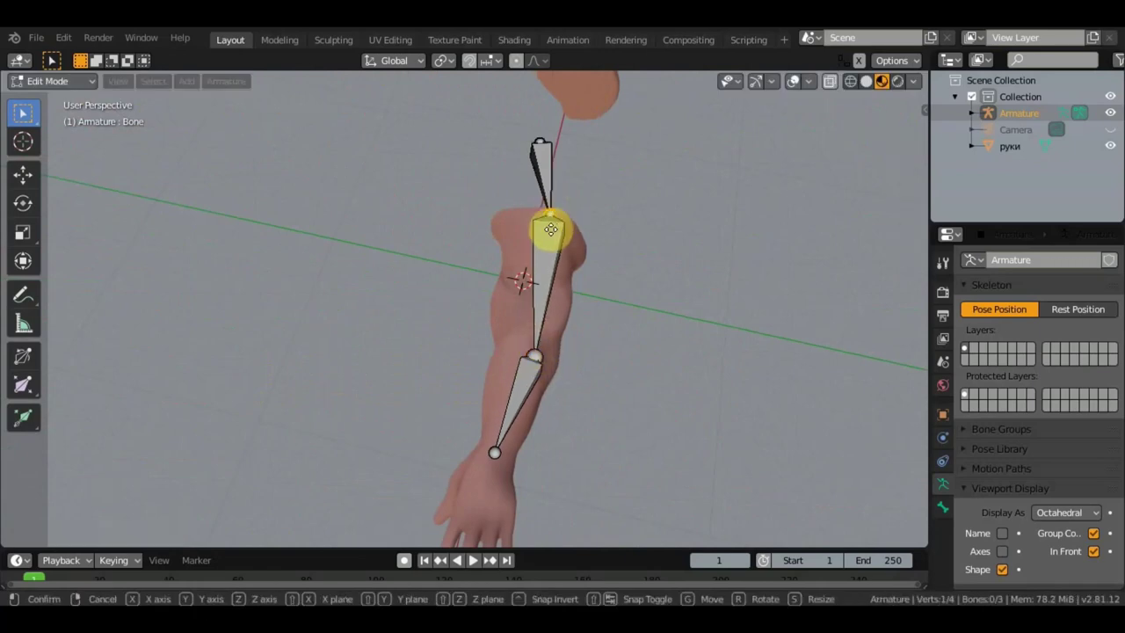
key(g)
click(539, 233)
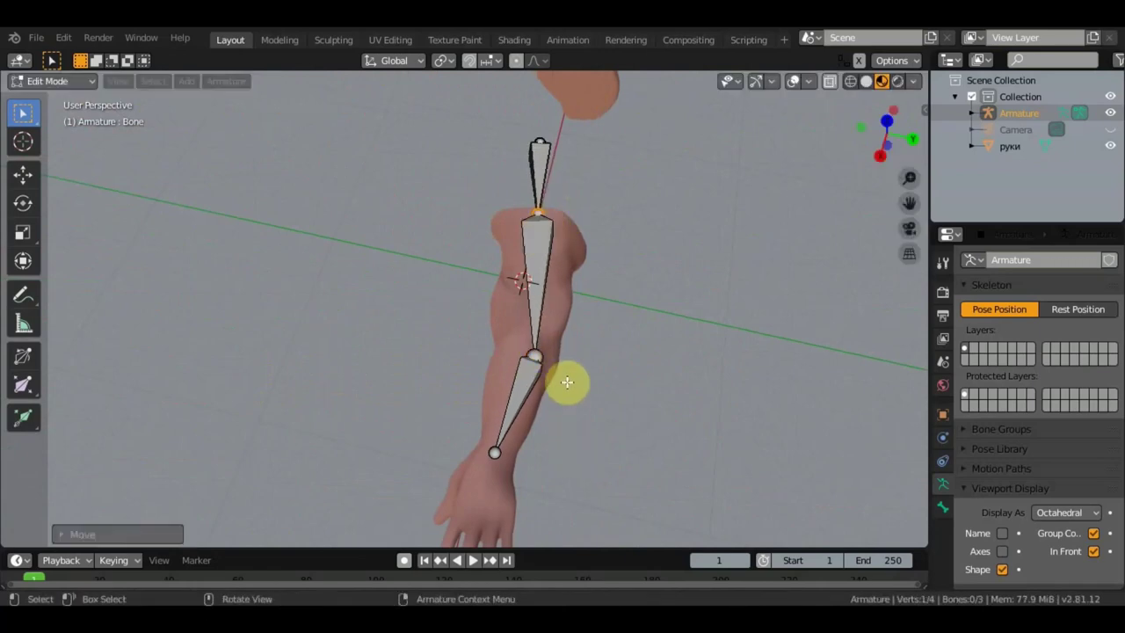
mouse_move(545, 407)
middle_down()
mouse_move(734, 367)
mouse_move(726, 329)
mouse_move(557, 452)
mouse_move(590, 422)
mouse_move(579, 279)
middle_up()
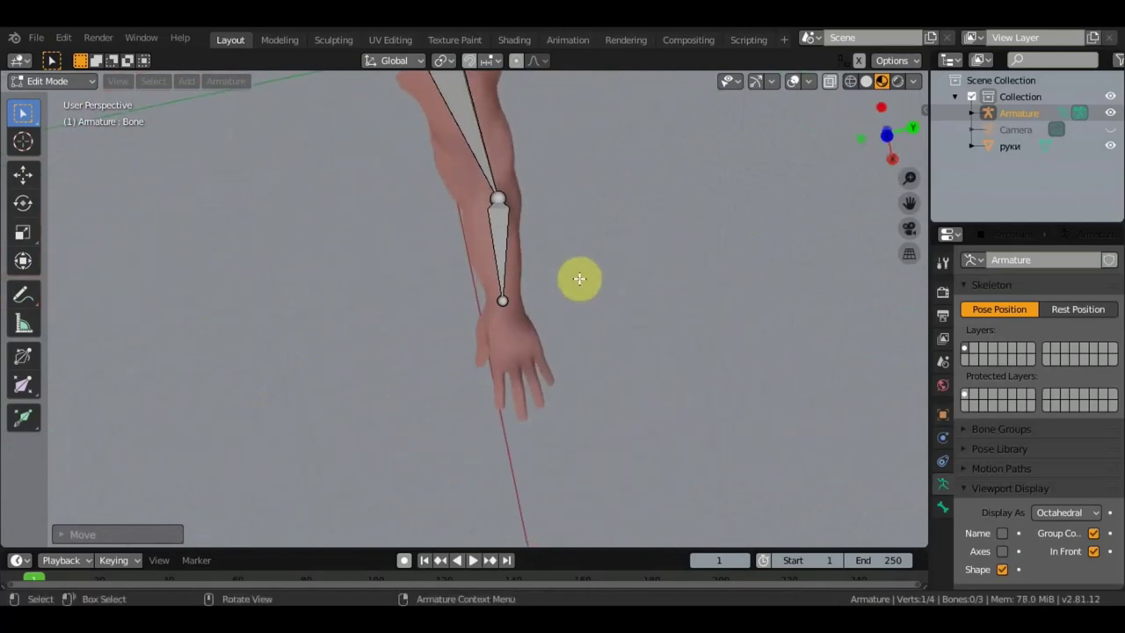
key(KP_7)
scroll(605, 277, up, 4)
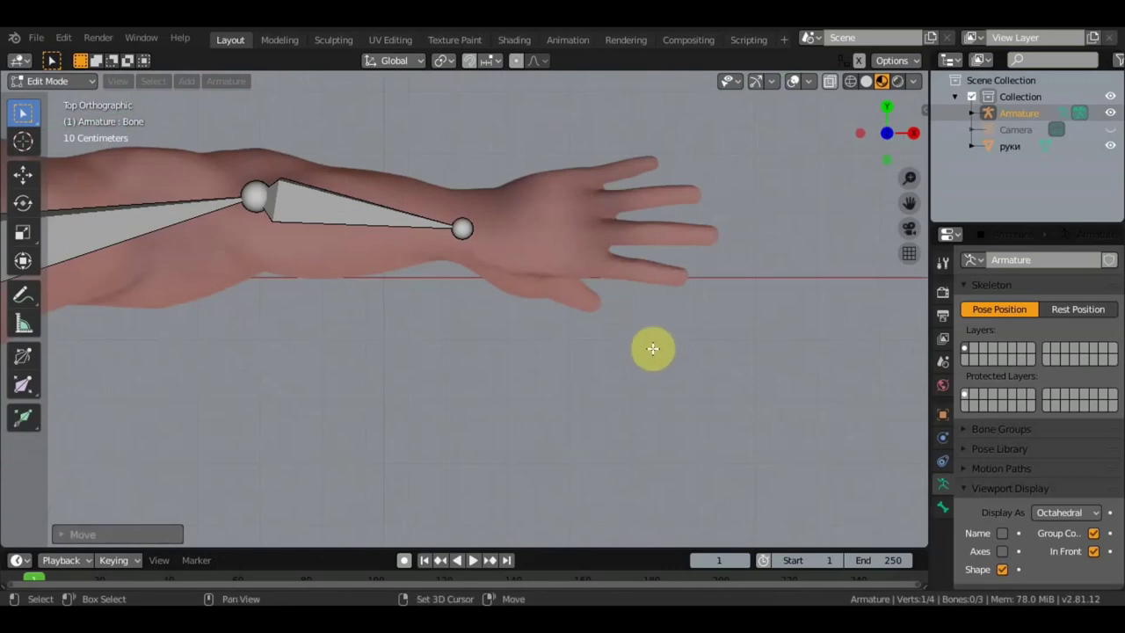
shift+middle_drag(651, 346, 615, 402)
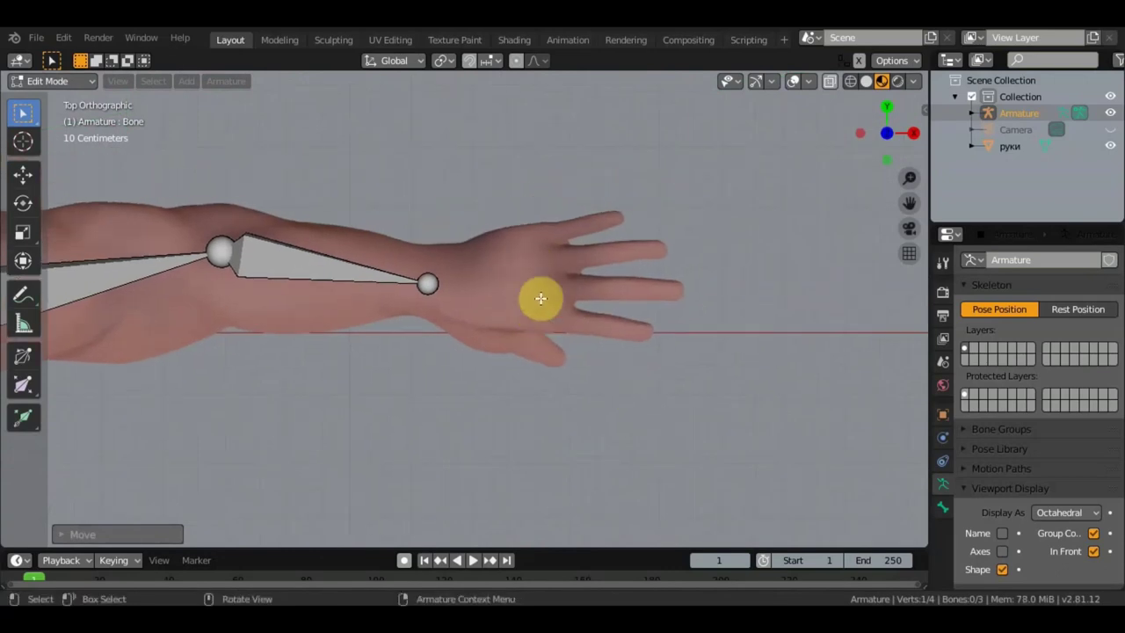
click(433, 286)
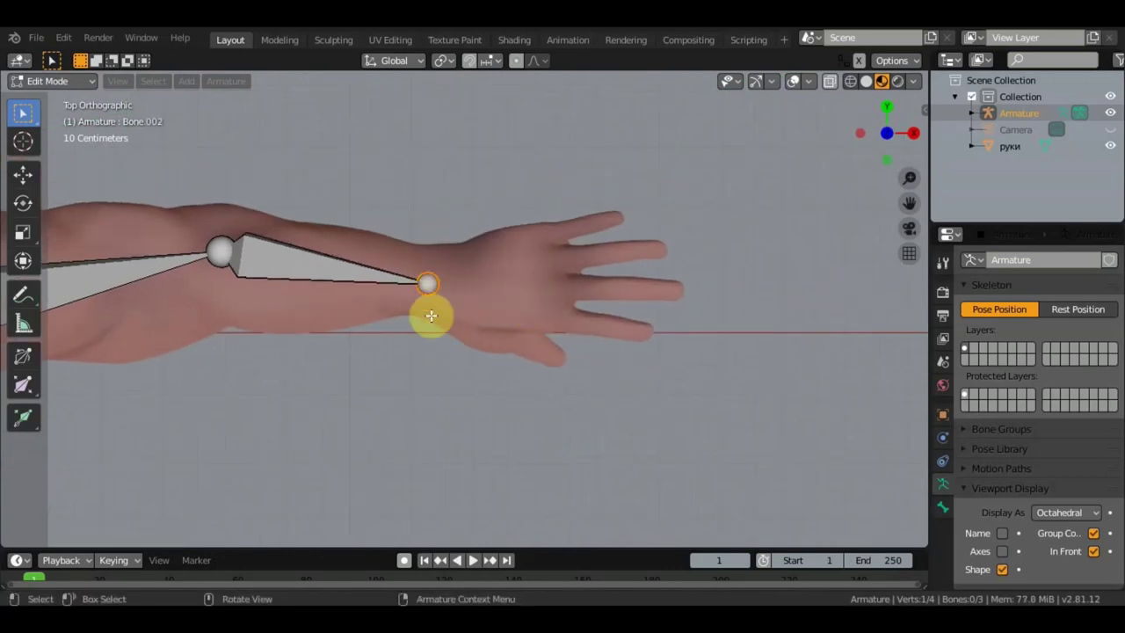
key(e)
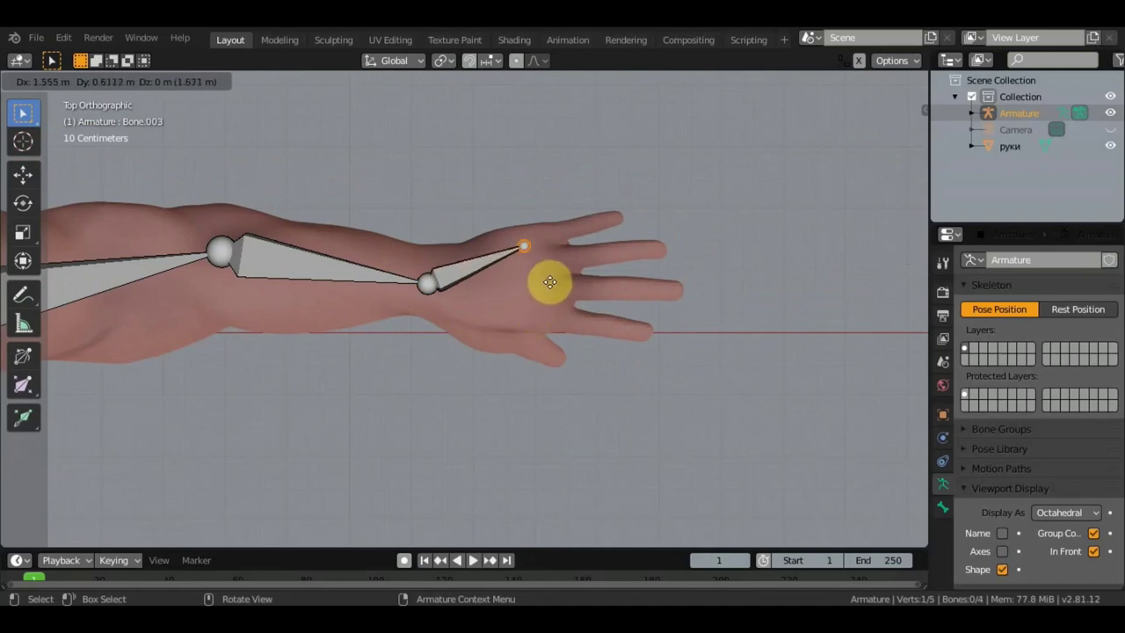
click(564, 274)
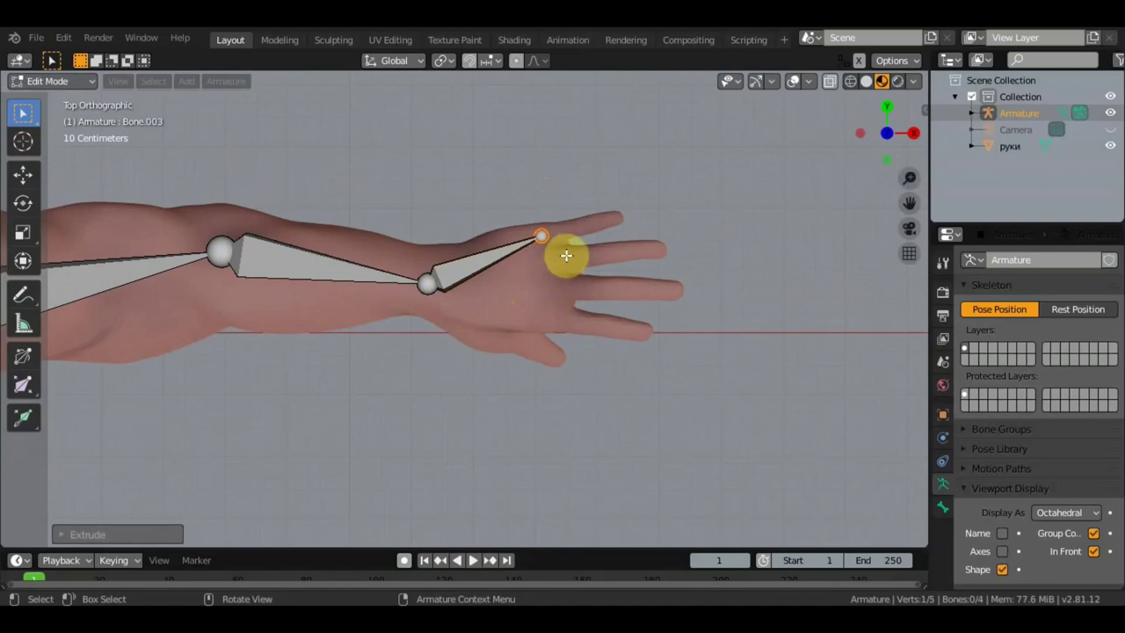
key(ctrl+z)
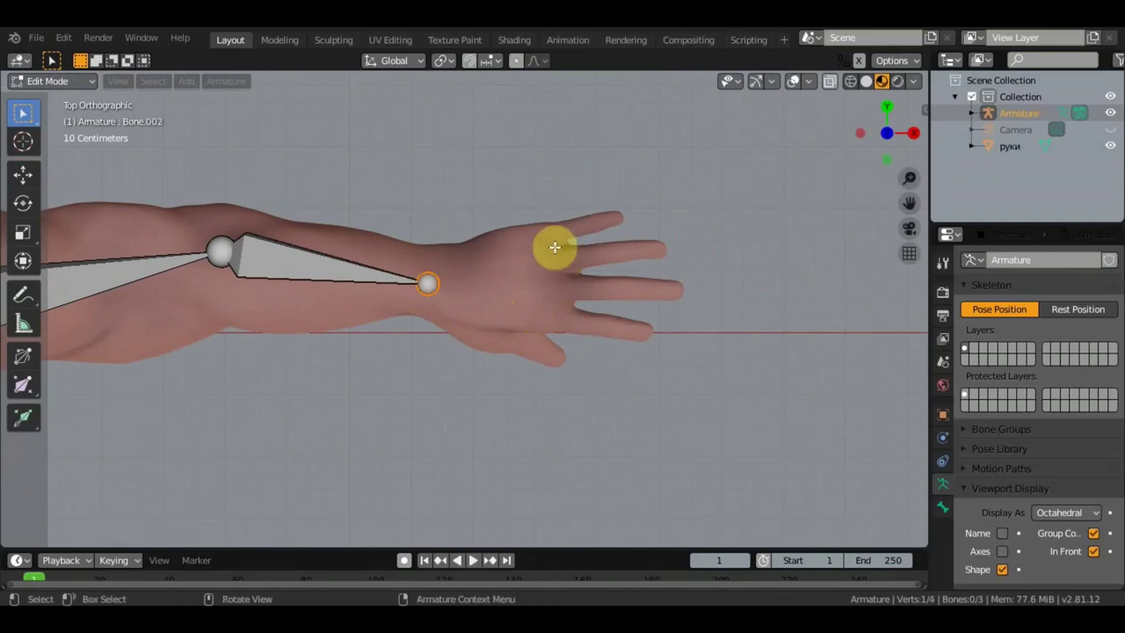
key(e)
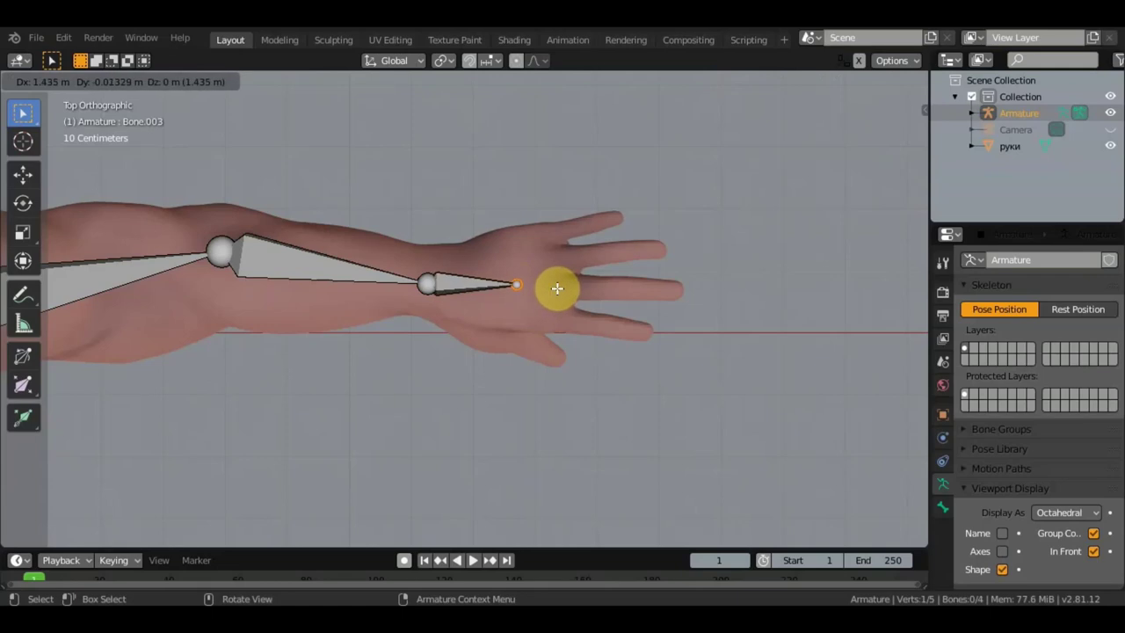
click(557, 288)
key(e)
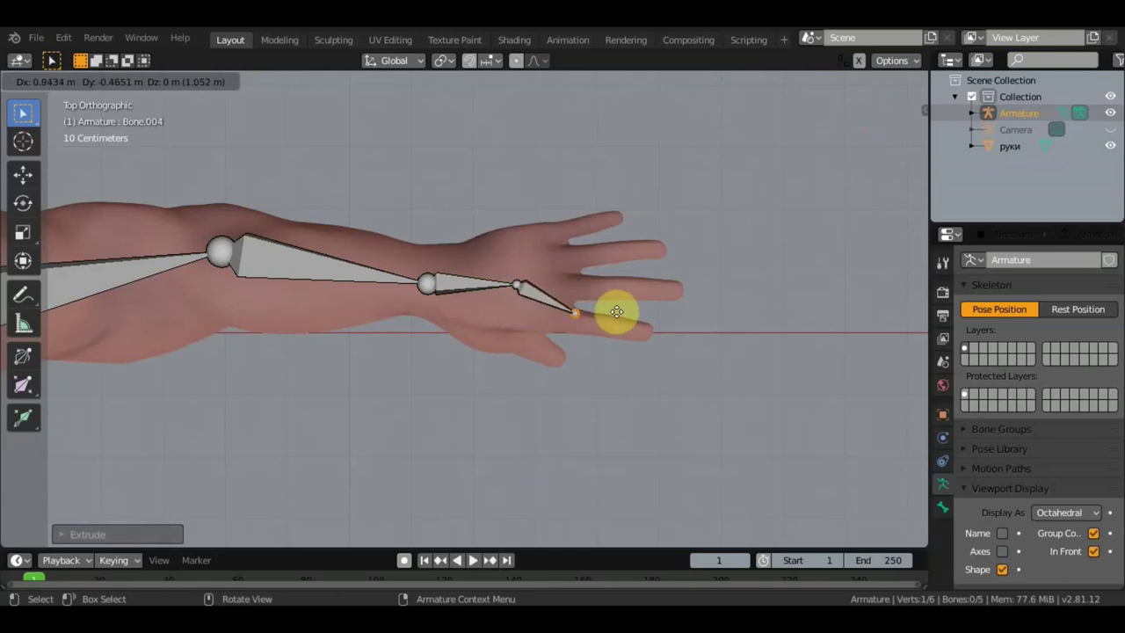
key(ctrl)
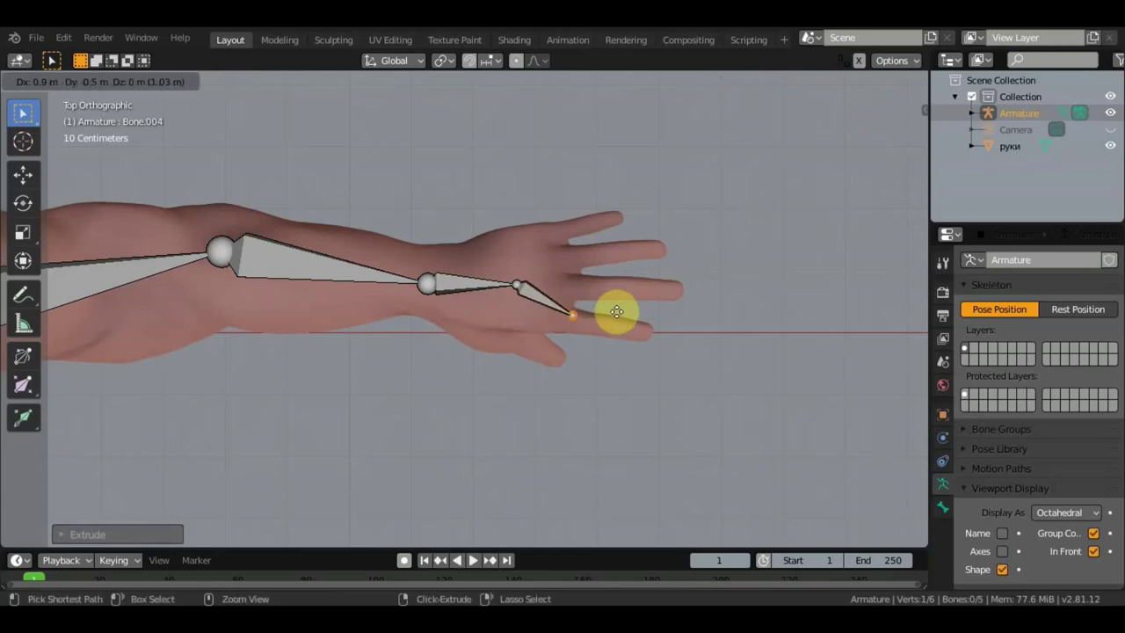
click(617, 312)
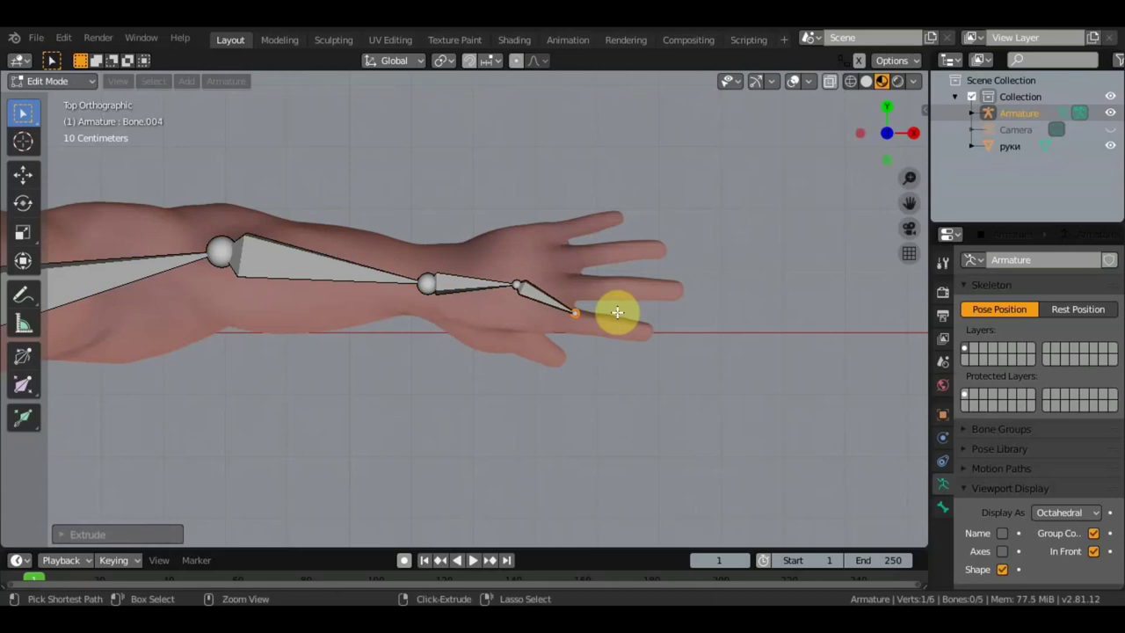
key(ctrl+z)
key(ctrl+z)
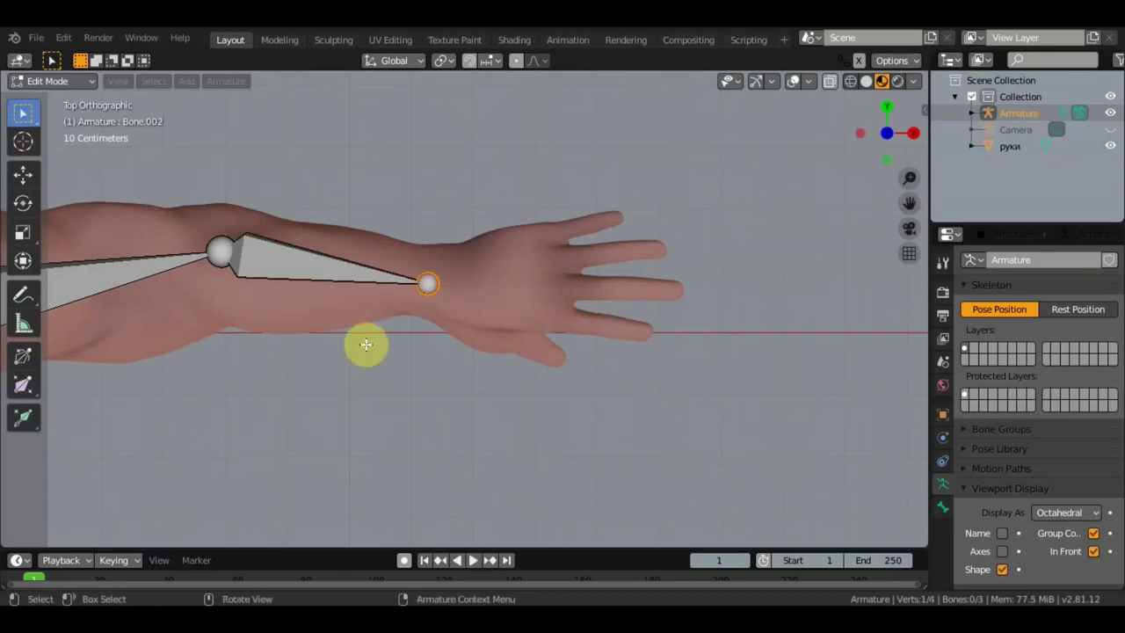
- Extrude four hand bones from the wrist joint toward the finger bases and palm
key(e)
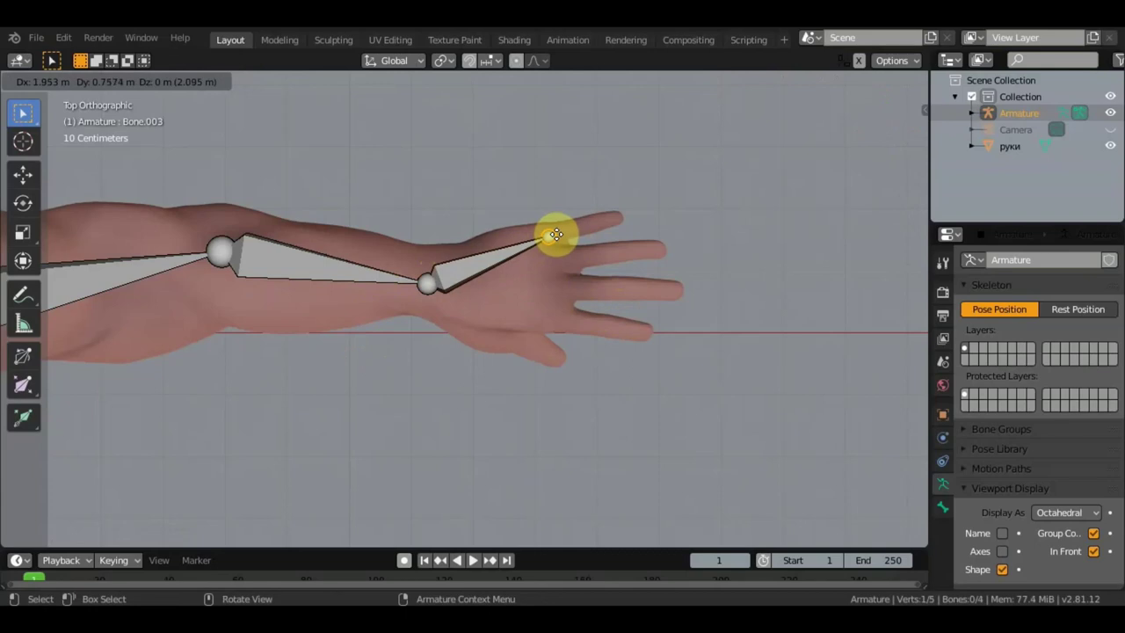
click(553, 234)
click(427, 285)
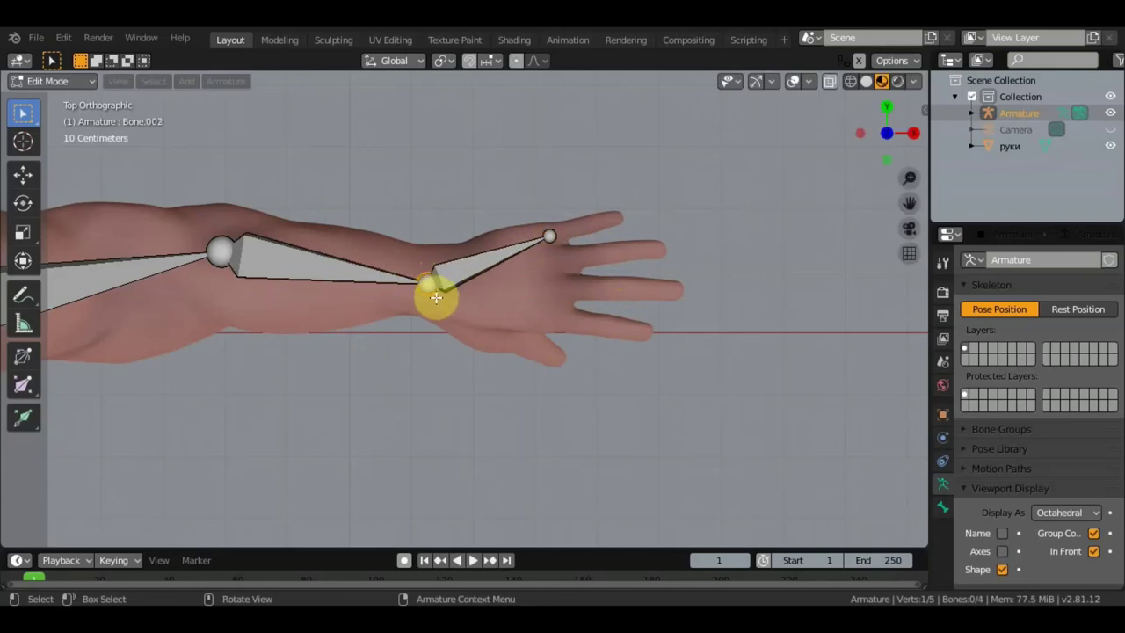
key(e)
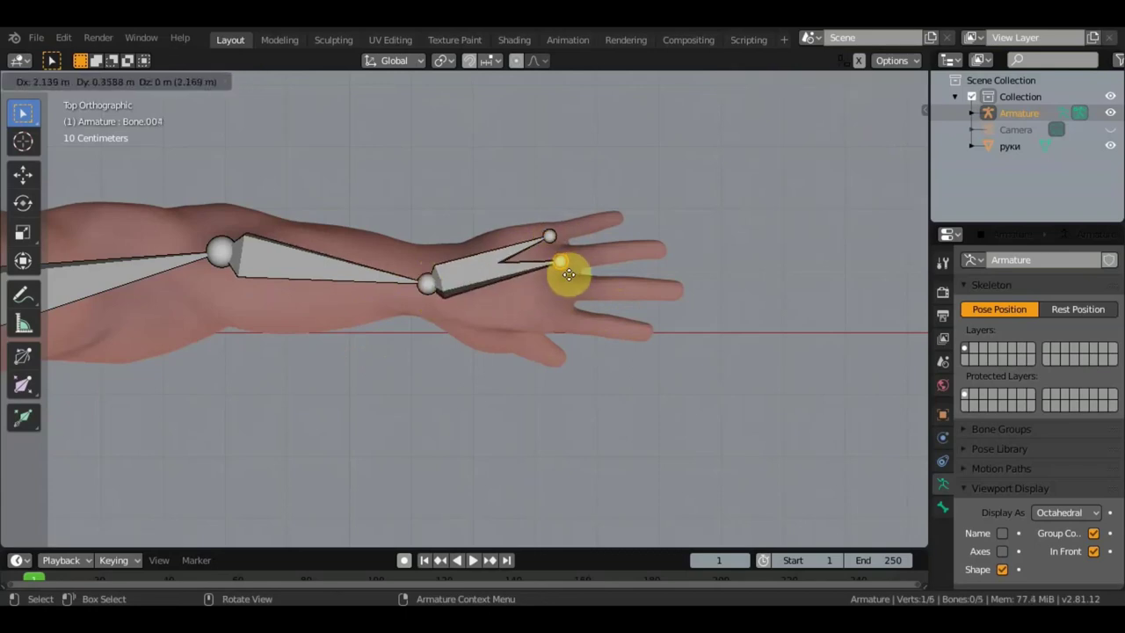
click(569, 274)
click(428, 285)
key(e)
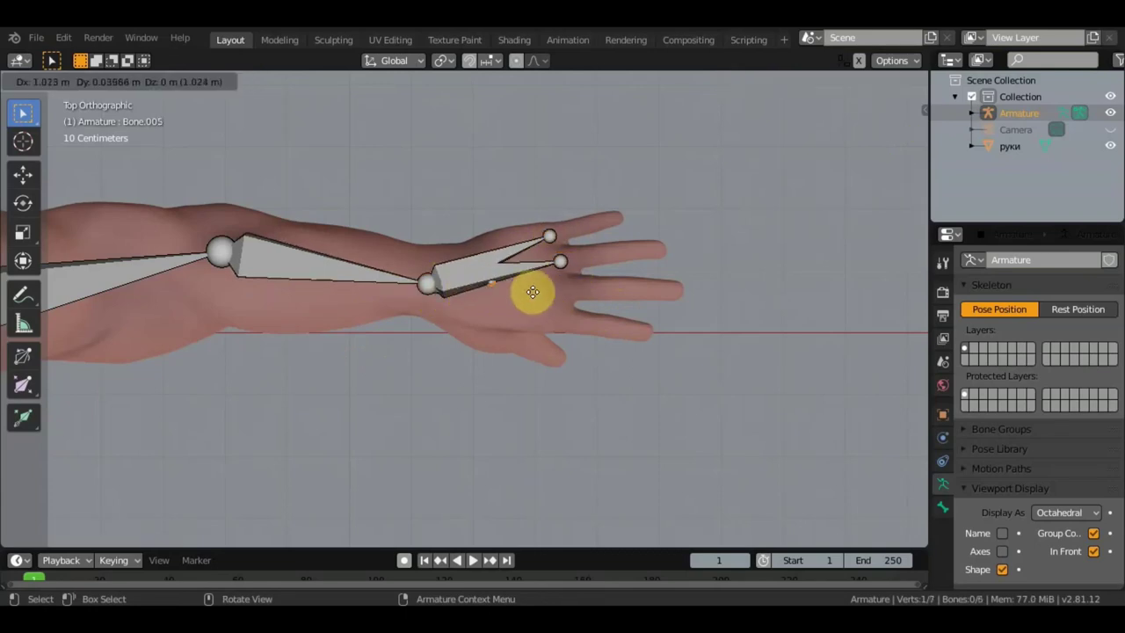
click(588, 295)
click(428, 286)
key(e)
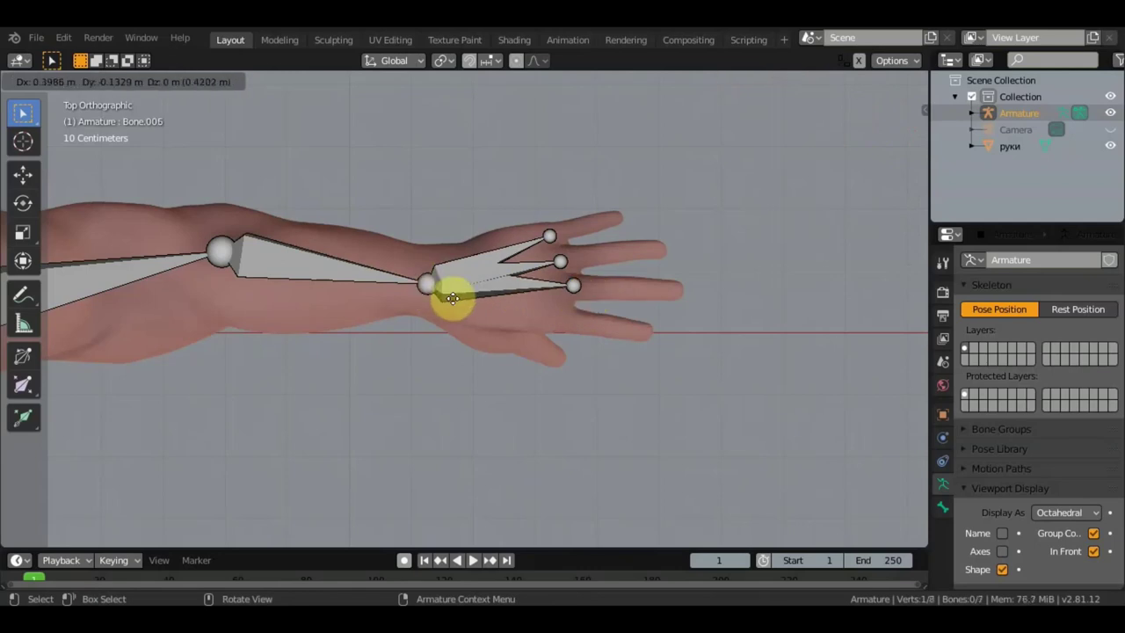
click(429, 290)
- Extrude two more bones from the wrist, including one toward the little finger
click(514, 326)
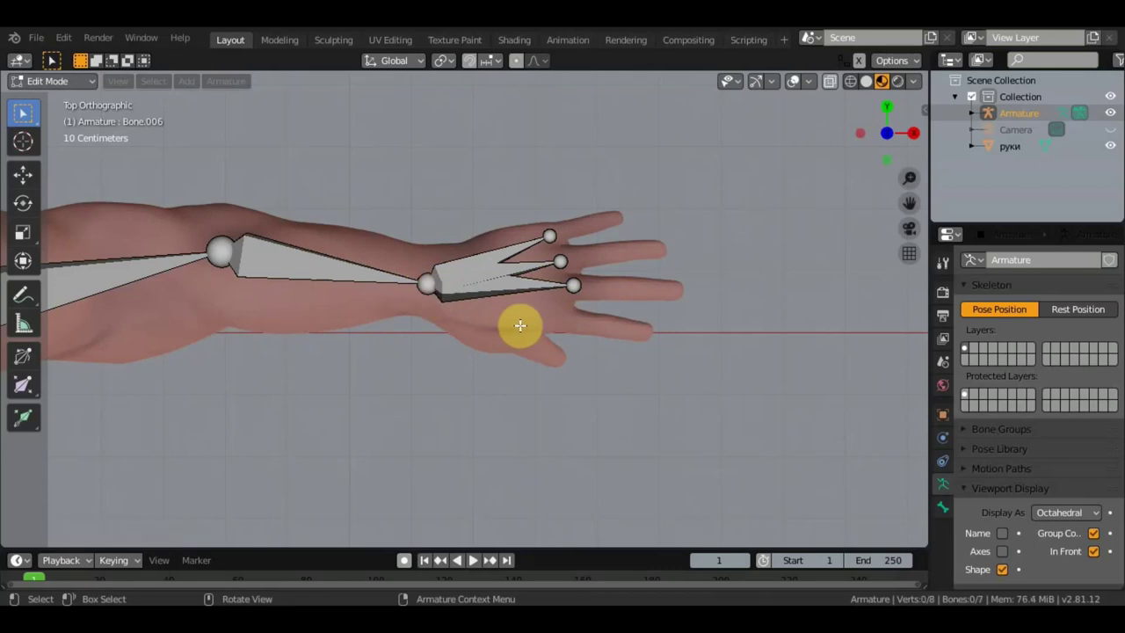
click(426, 283)
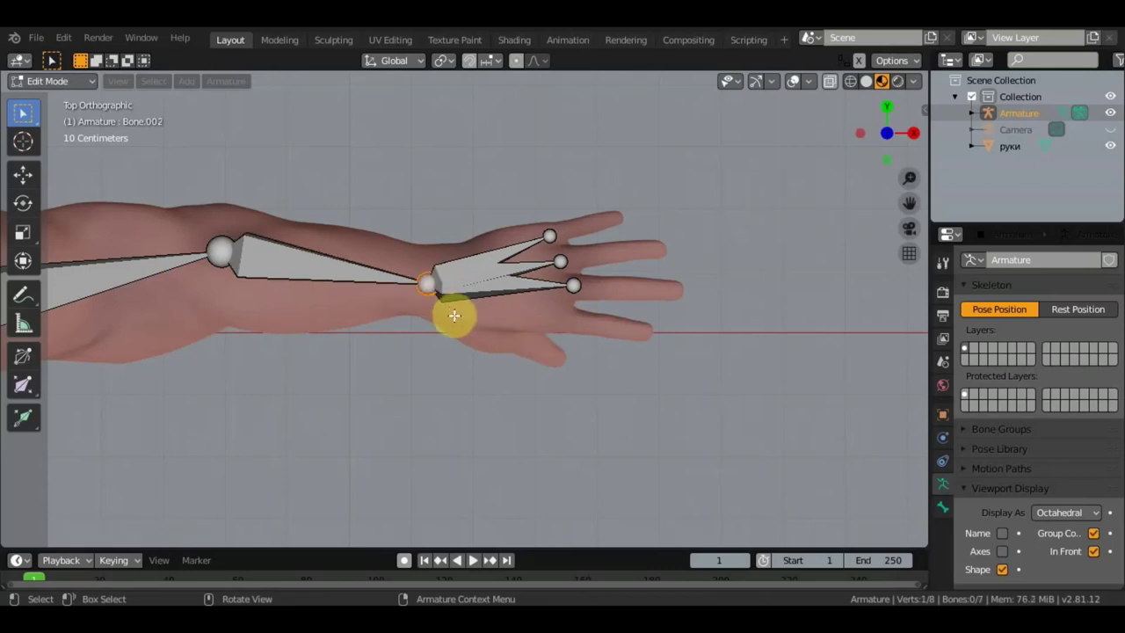
key(e)
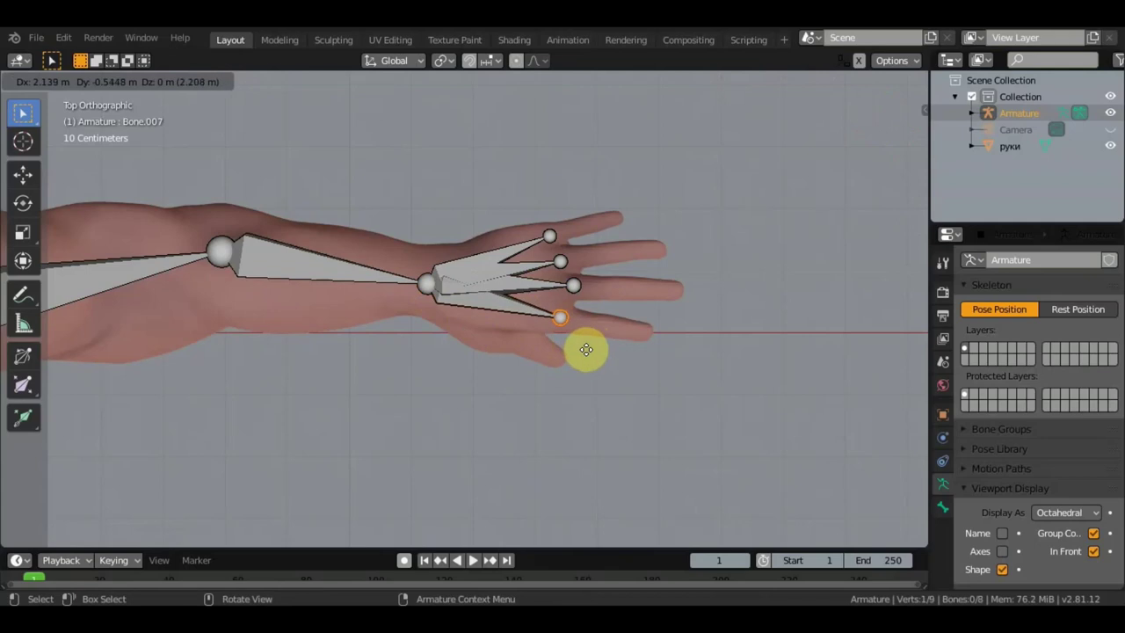
click(586, 350)
click(427, 285)
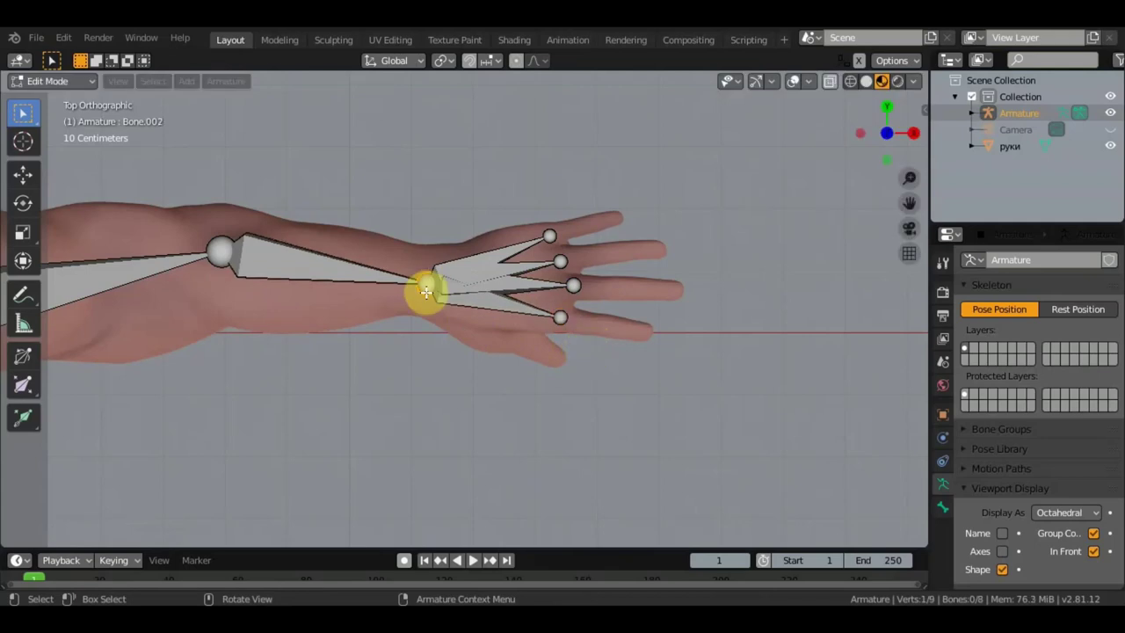
key(e)
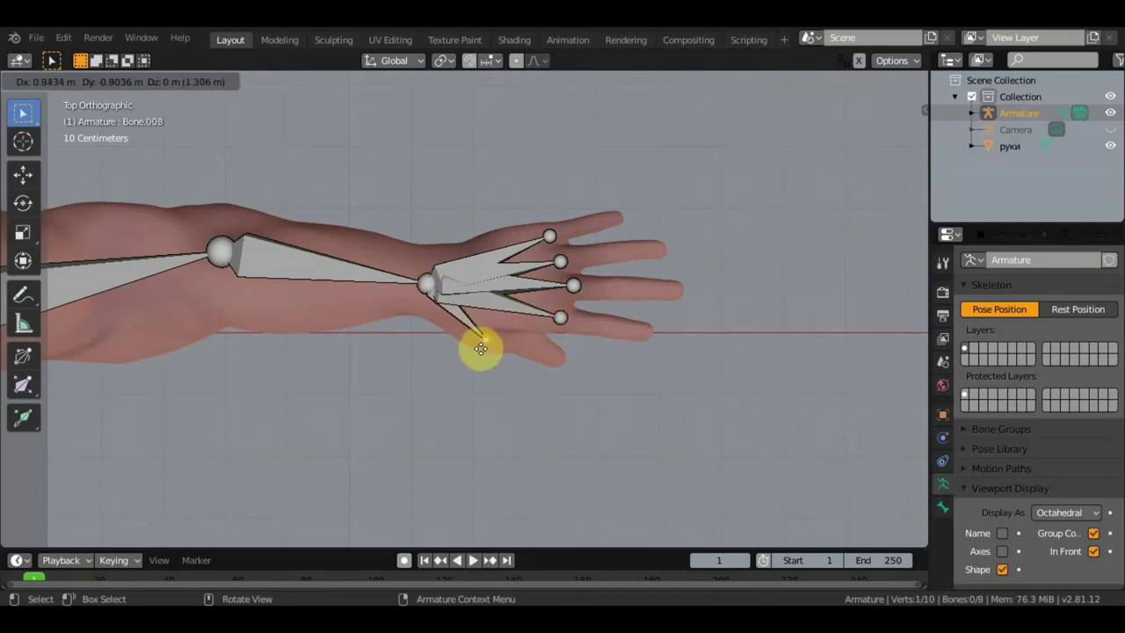
click(482, 352)
- Angle the last new bone's tip down toward the thumb and inspect the finger bones
mouse_move(510, 329)
middle_down()
mouse_move(478, 220)
mouse_move(557, 176)
mouse_move(614, 182)
mouse_move(595, 284)
middle_up()
mouse_move(575, 326)
middle_down()
mouse_move(582, 269)
mouse_move(587, 292)
middle_up()
key(g)
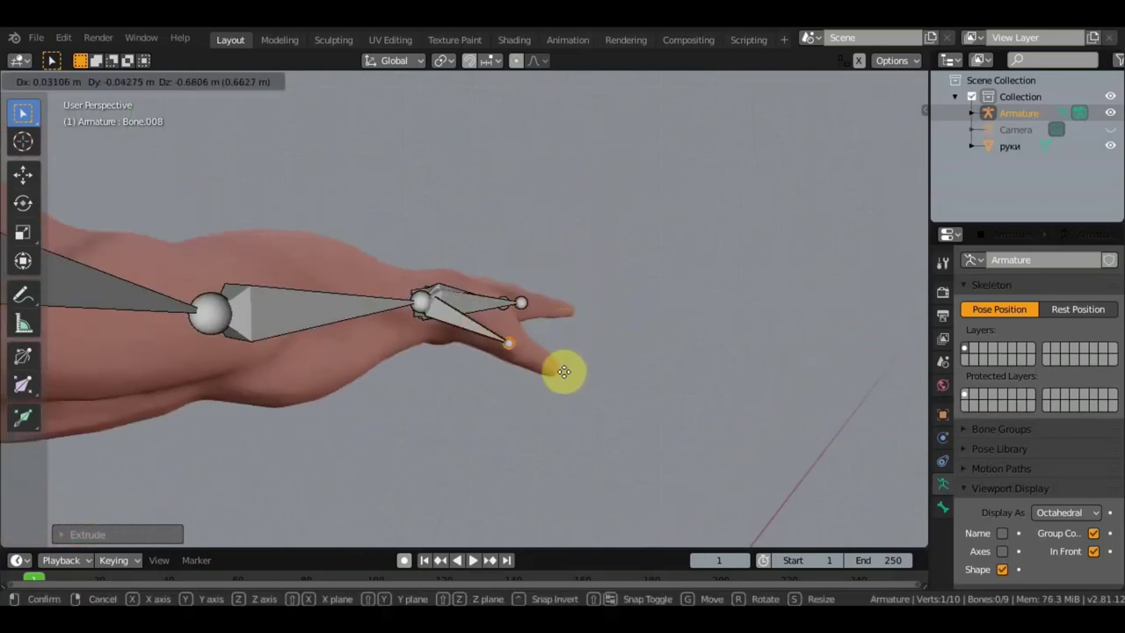
click(569, 368)
mouse_move(452, 384)
middle_down()
mouse_move(346, 442)
mouse_move(439, 417)
middle_up()
key(g)
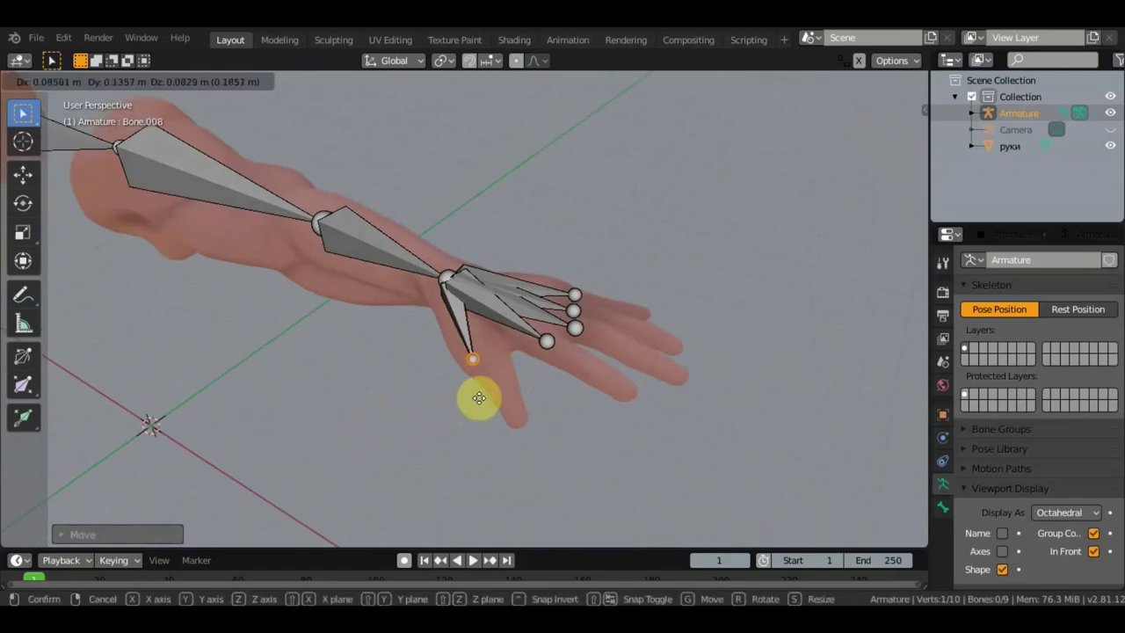
click(480, 398)
mouse_move(498, 371)
middle_down()
mouse_move(401, 326)
mouse_move(417, 307)
mouse_move(353, 371)
mouse_move(238, 321)
mouse_move(216, 296)
mouse_move(367, 346)
mouse_move(578, 334)
mouse_move(583, 319)
middle_up()
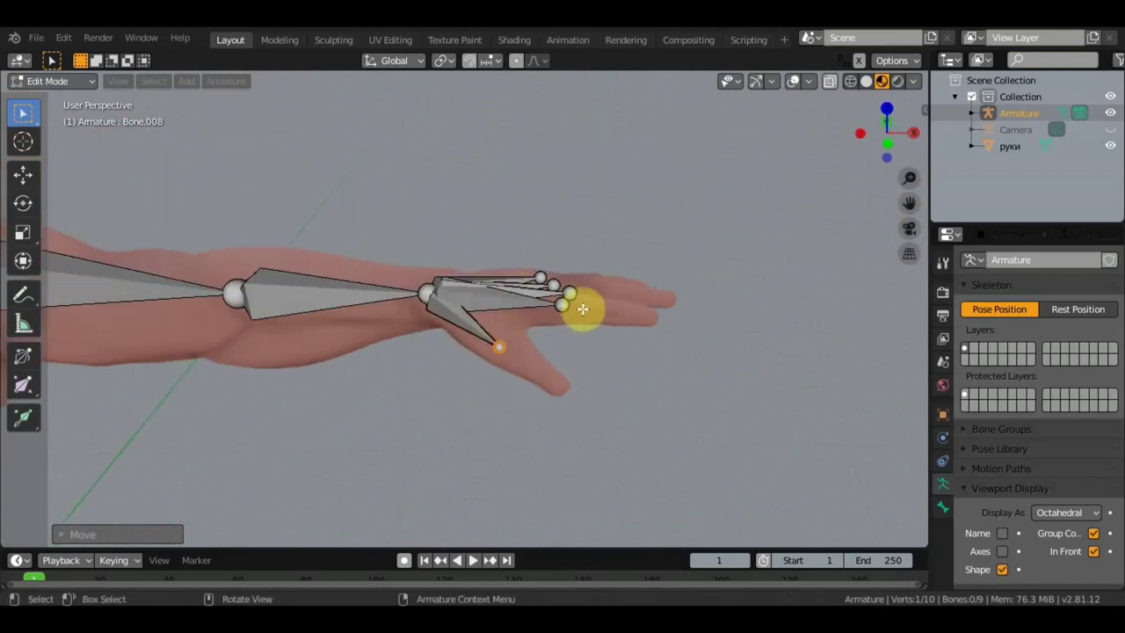
mouse_move(578, 308)
middle_down()
mouse_move(583, 414)
mouse_move(575, 327)
middle_up()
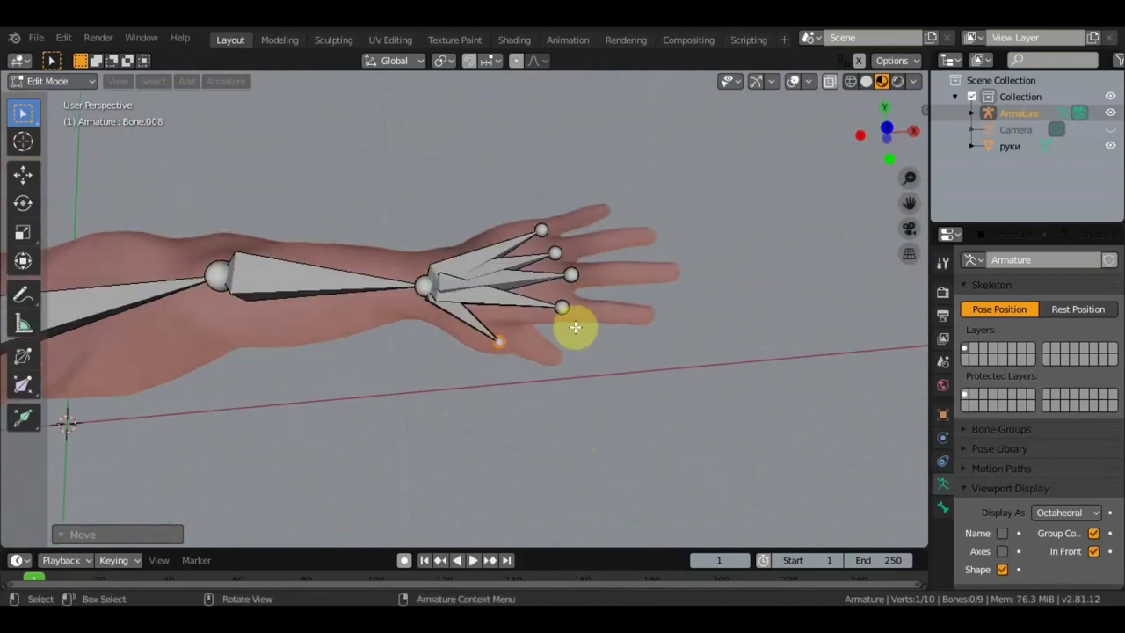
click(583, 321)
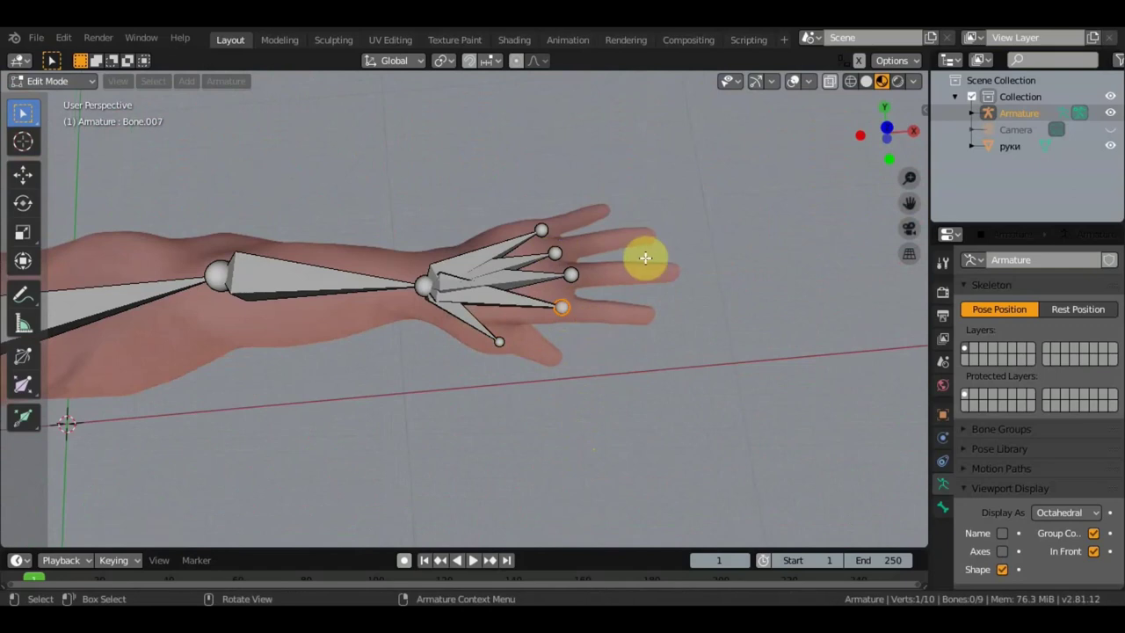
mouse_move(642, 254)
middle_down()
mouse_move(324, 148)
mouse_move(326, 236)
middle_up()
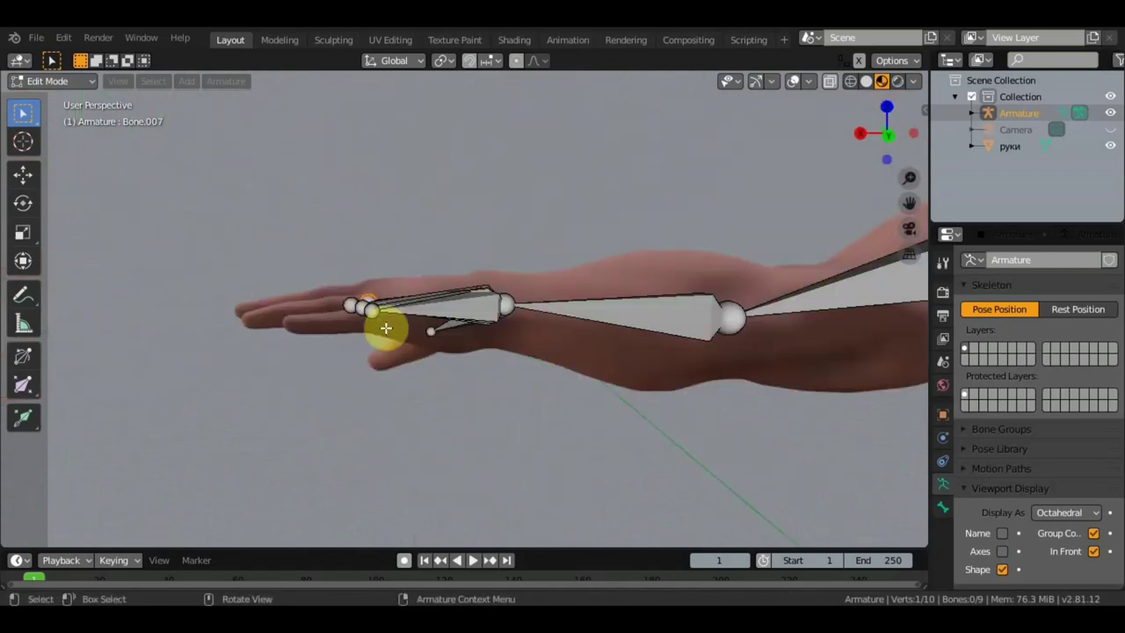
middle_drag(384, 322, 389, 356)
- Extrude a bone from the lower finger joint and fit its tip to the fingertip
click(382, 350)
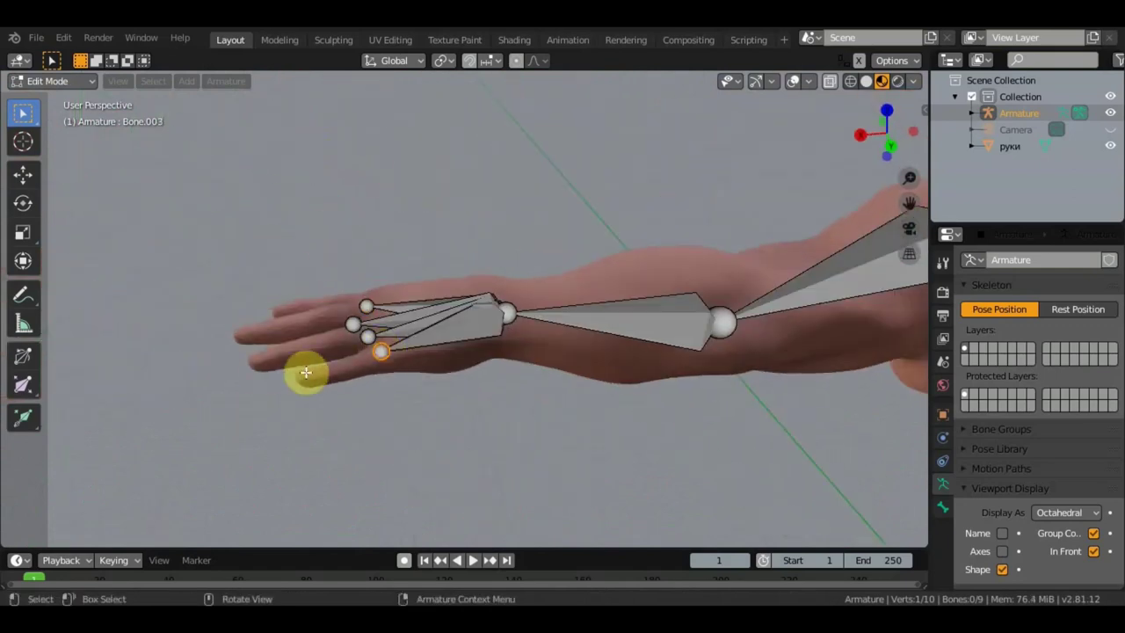
key(e)
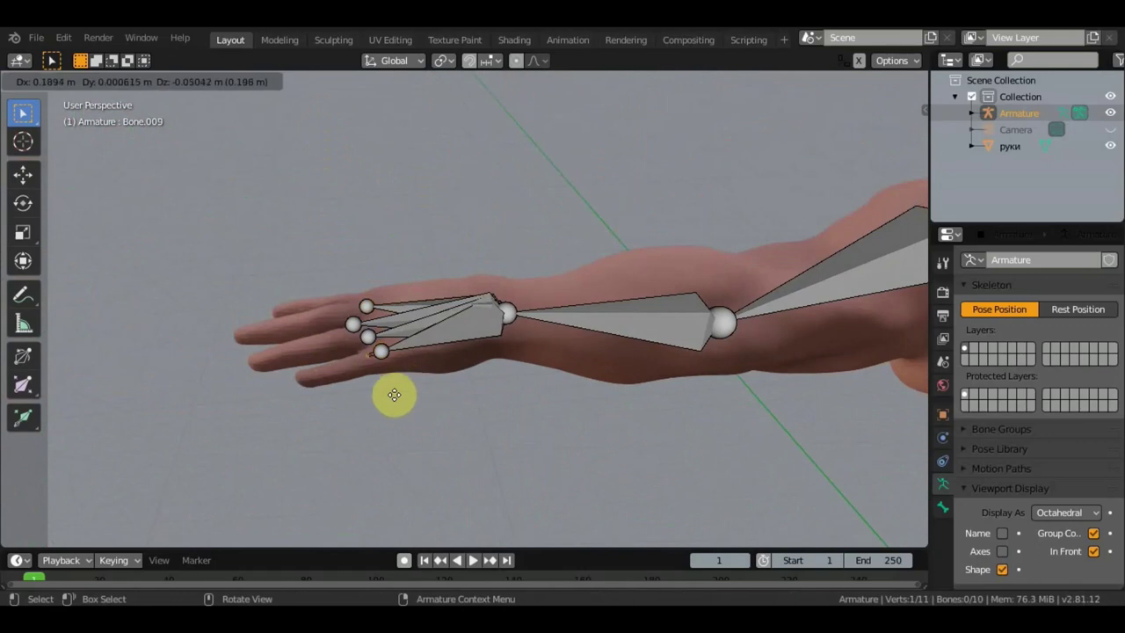
click(334, 411)
mouse_move(334, 411)
middle_down()
mouse_move(495, 384)
mouse_move(515, 366)
mouse_move(523, 435)
middle_up()
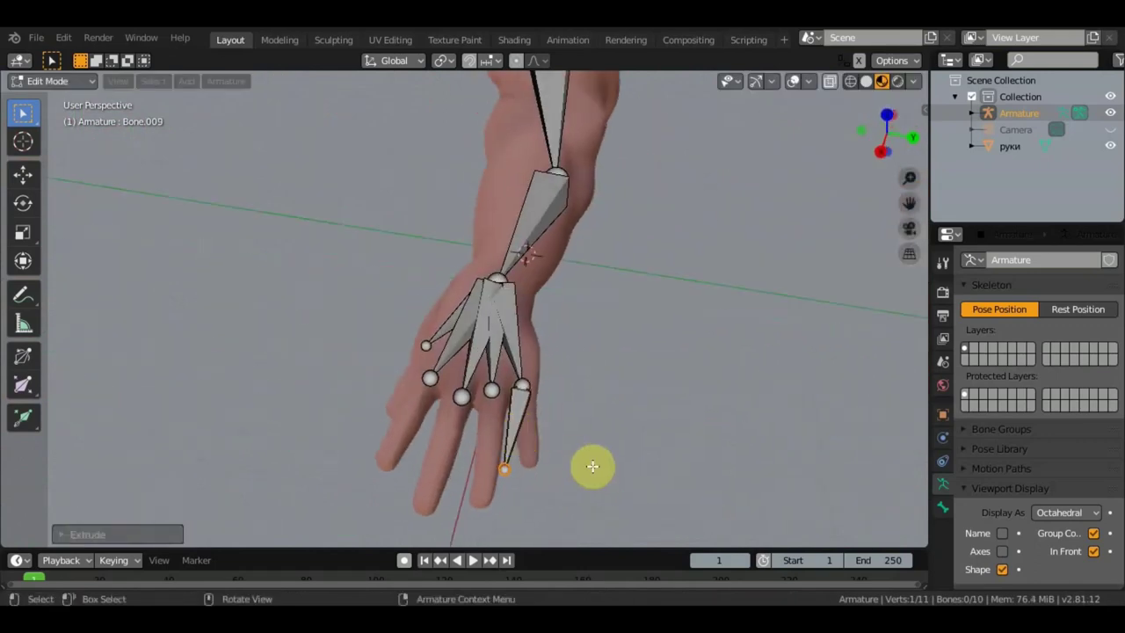
key(g)
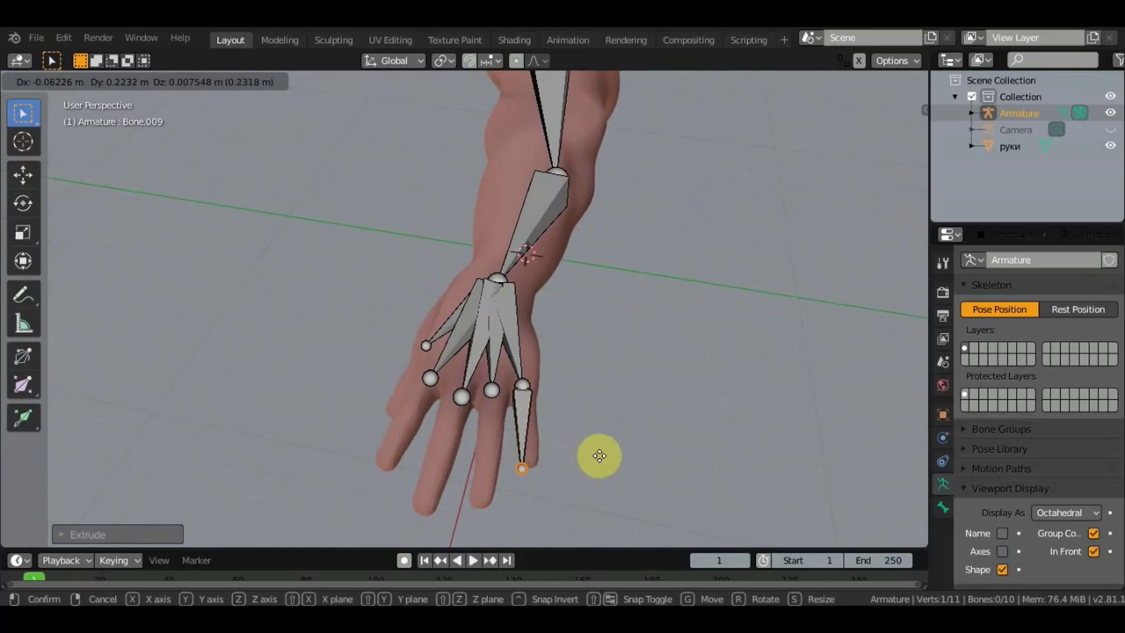
click(600, 455)
mouse_move(600, 455)
middle_down()
mouse_move(547, 289)
mouse_move(396, 302)
mouse_move(384, 335)
middle_up()
key(g)
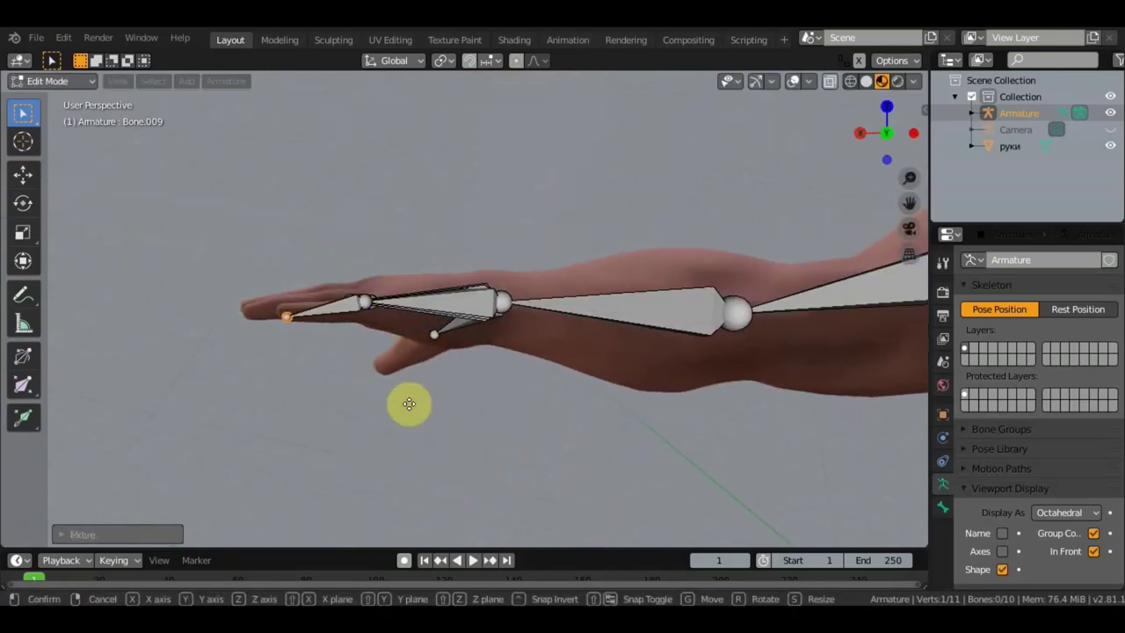
click(410, 396)
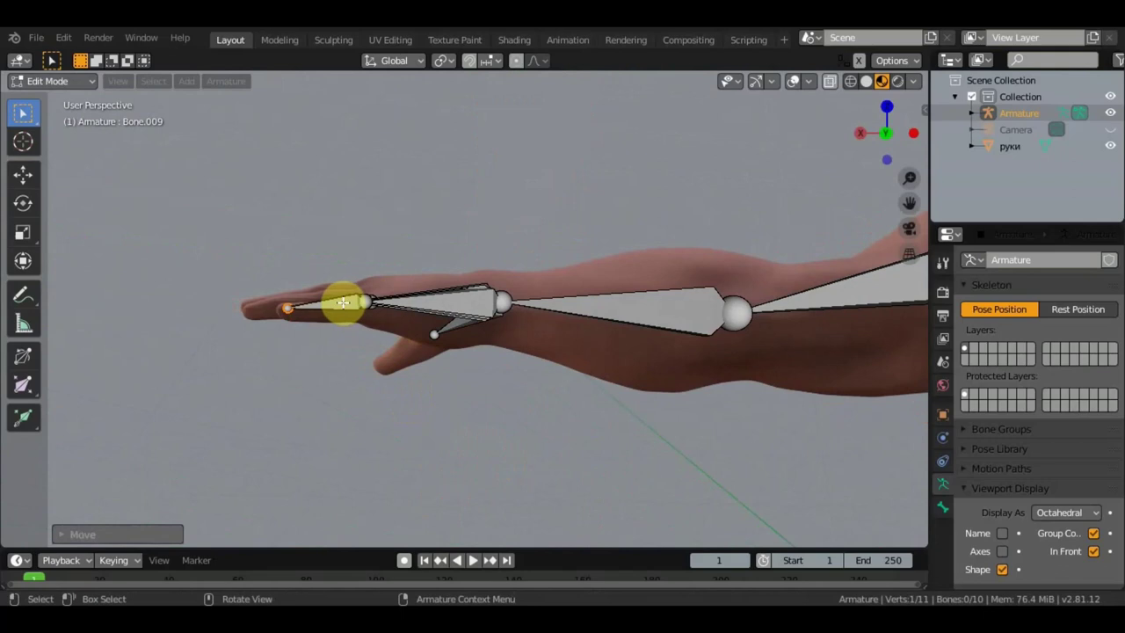
- Subdivide the new finger bone with 2 cuts into three segments
click(367, 321)
click(227, 81)
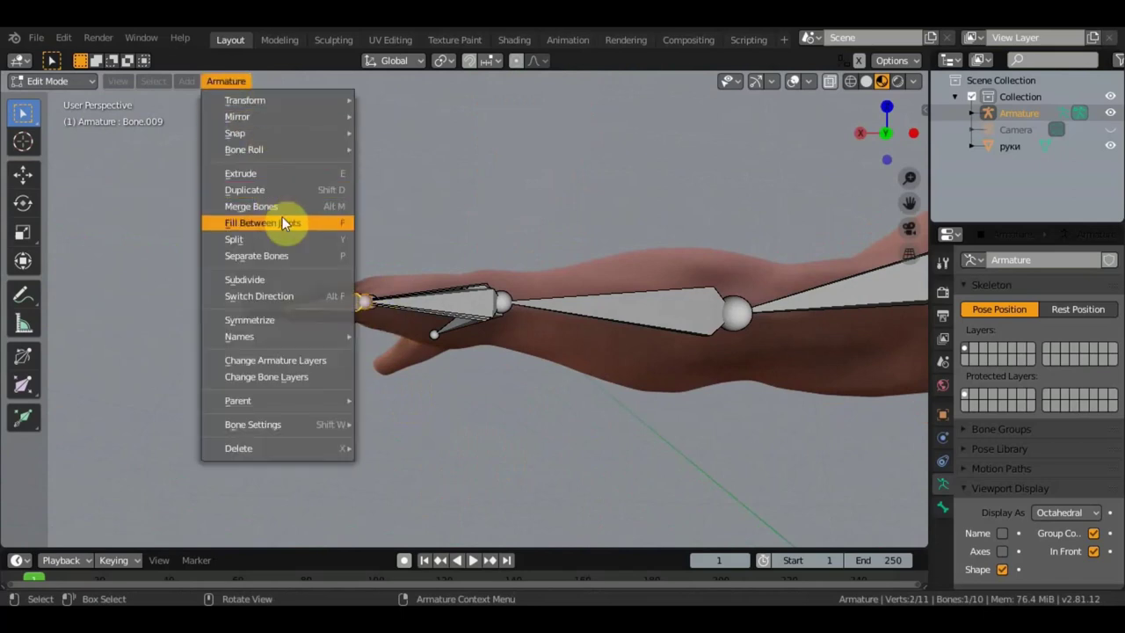
click(286, 281)
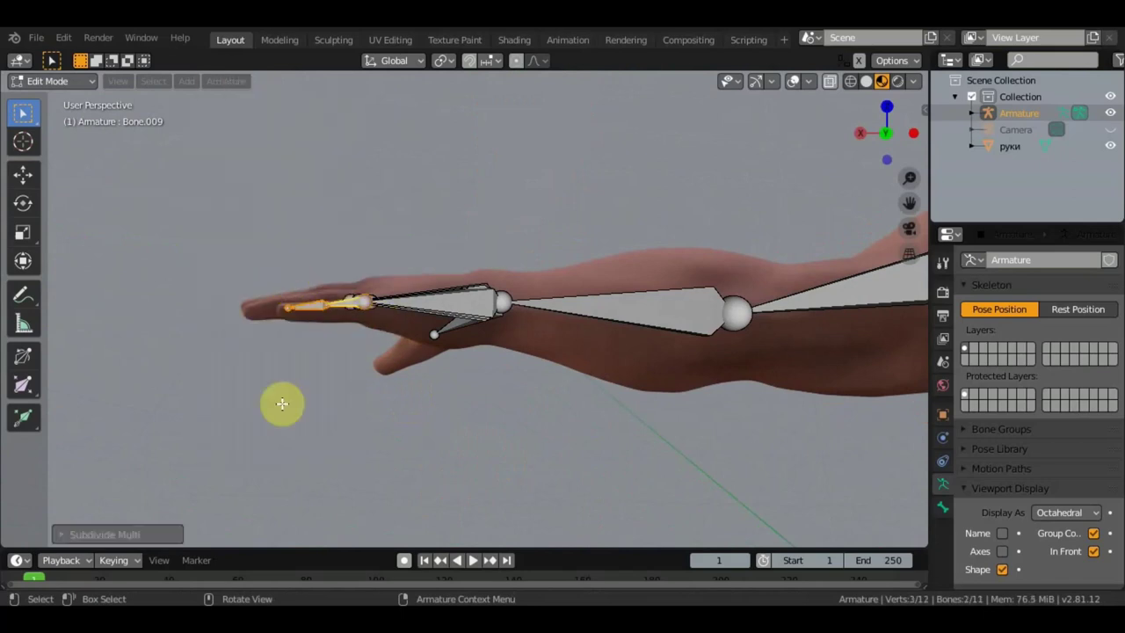
click(163, 538)
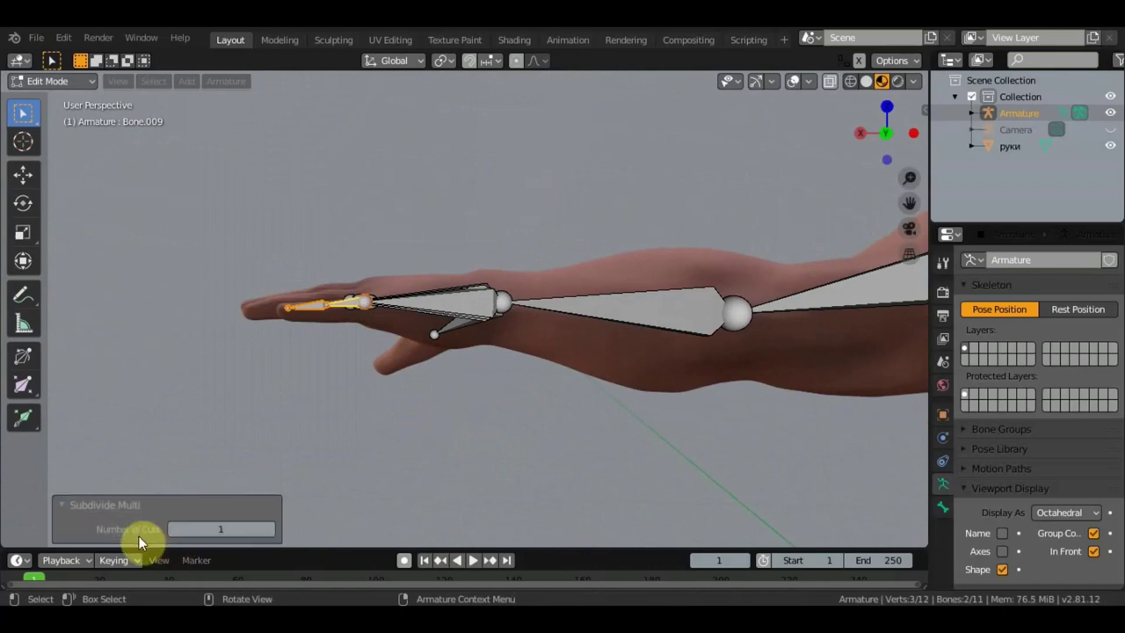
drag(221, 528, 254, 529)
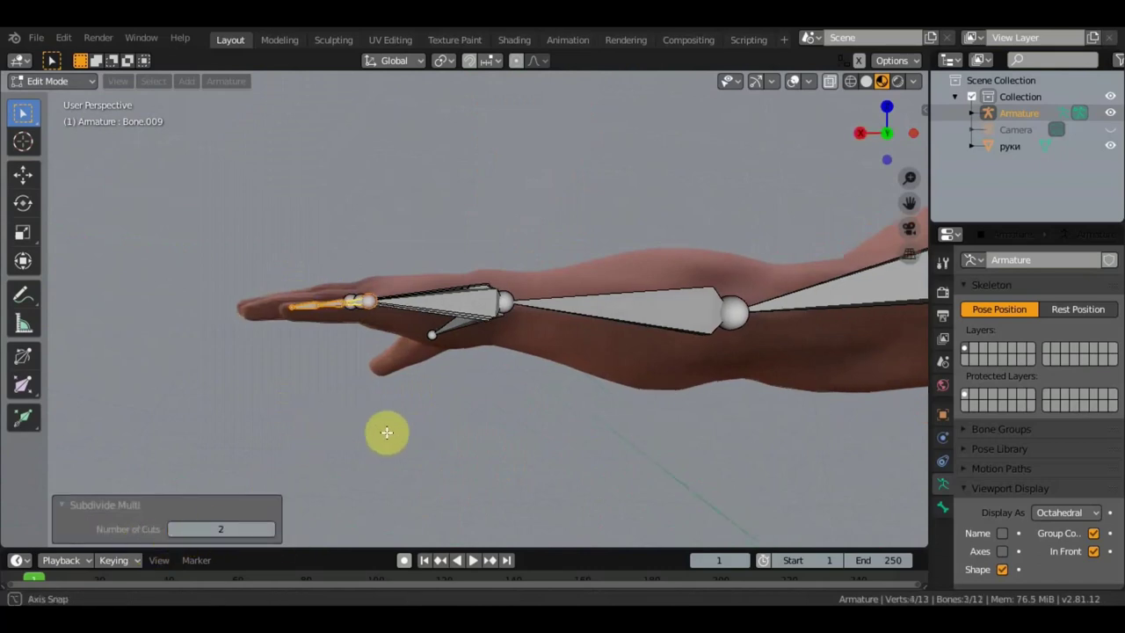
mouse_move(384, 432)
middle_down()
mouse_move(495, 507)
mouse_move(548, 455)
mouse_move(515, 360)
middle_up()
click(508, 384)
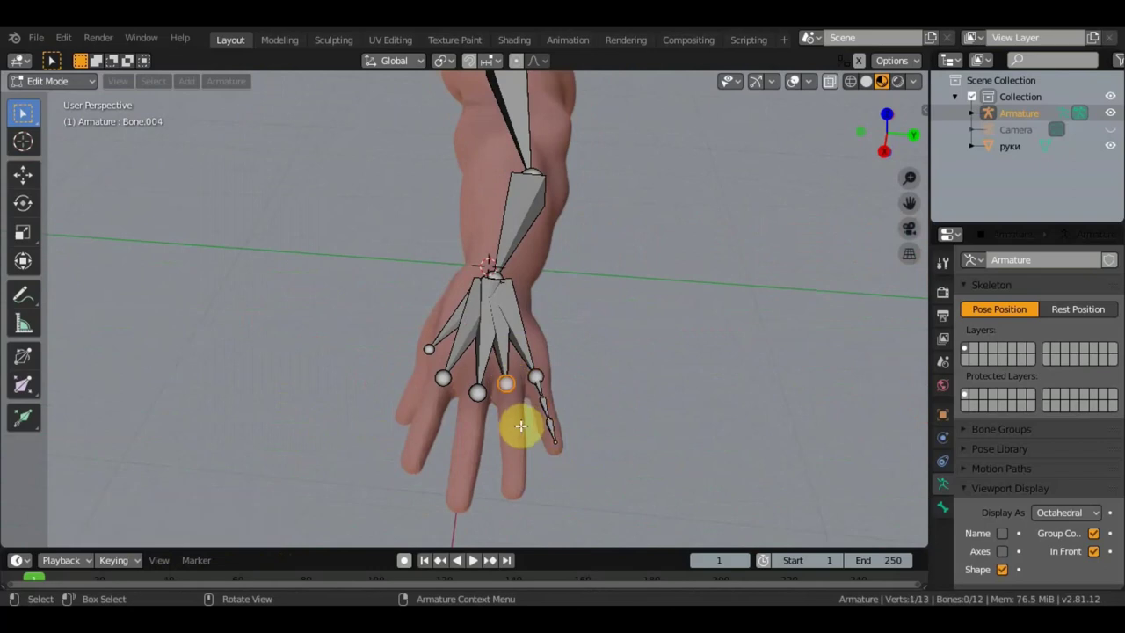
- Extrude a bone down the second finger and settle its tip at the fingertip
key(e)
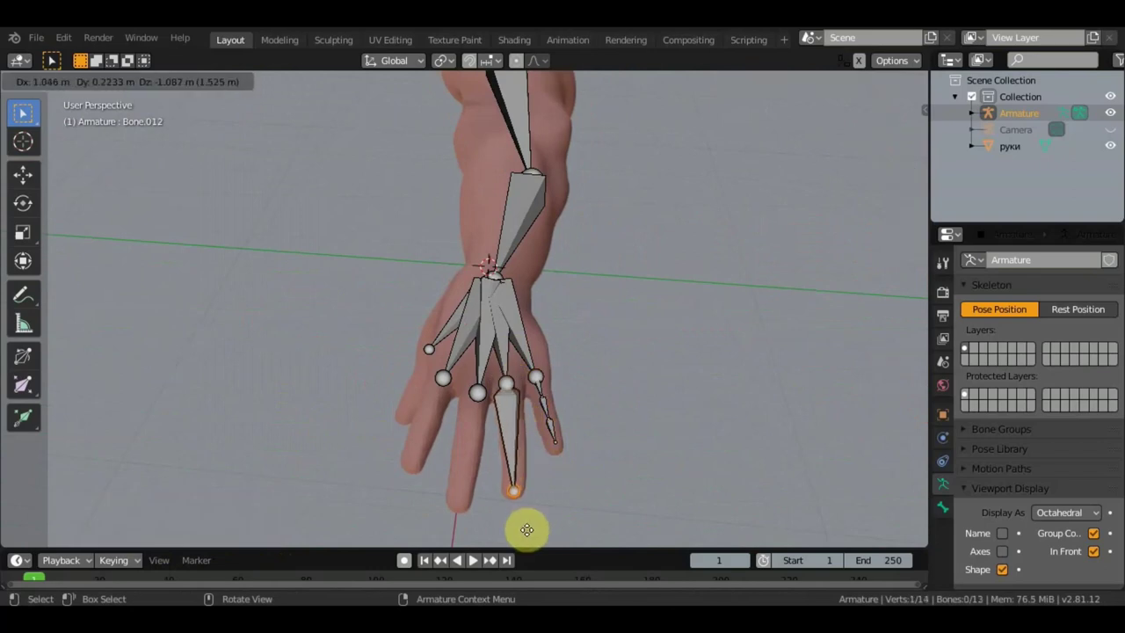
click(526, 529)
middle_drag(515, 489, 340, 411)
key(g)
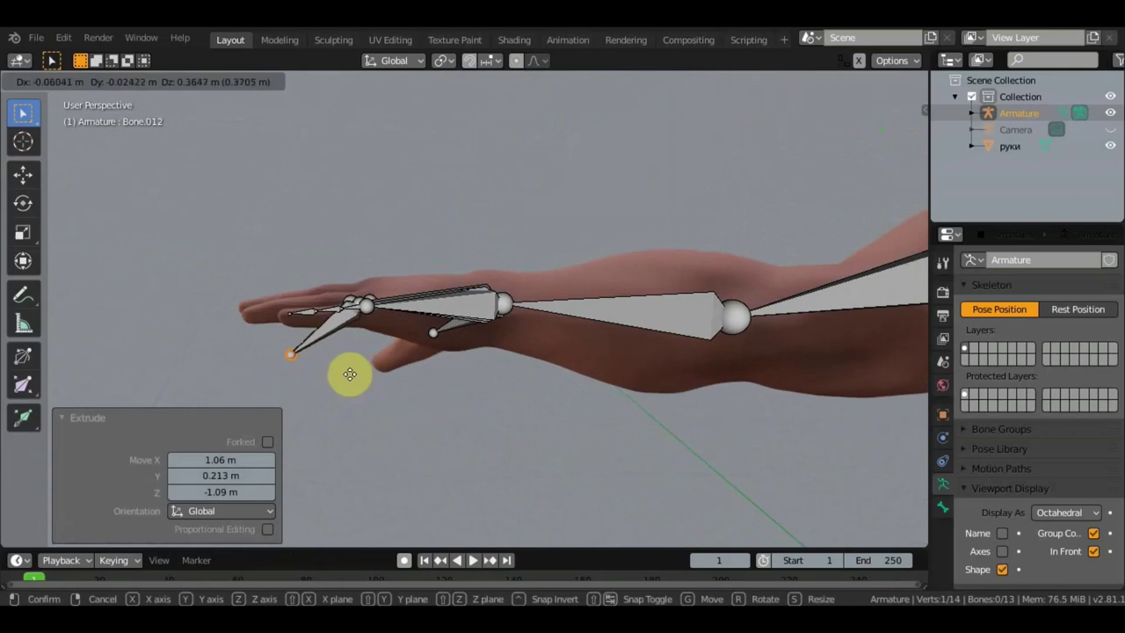
click(357, 346)
mouse_move(357, 347)
middle_down()
mouse_move(533, 372)
mouse_move(349, 372)
mouse_move(339, 397)
mouse_move(515, 414)
mouse_move(553, 502)
middle_up()
key(g)
click(525, 370)
key(g)
click(313, 389)
key(g)
click(559, 496)
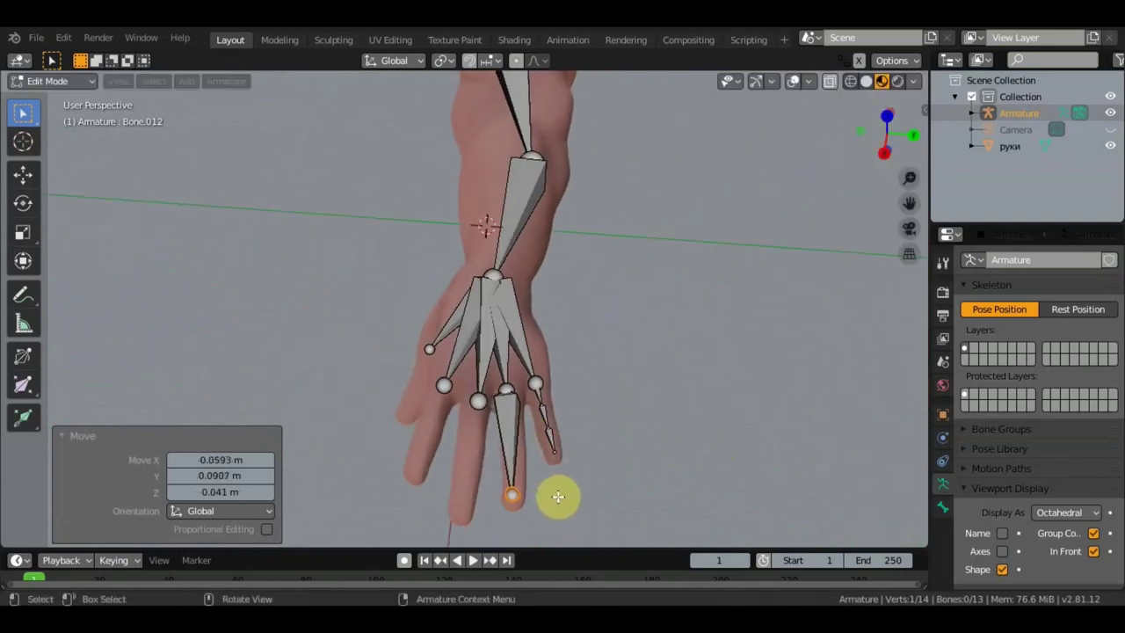
- Subdivide the second finger bone with 2 cuts into three segments
click(514, 433)
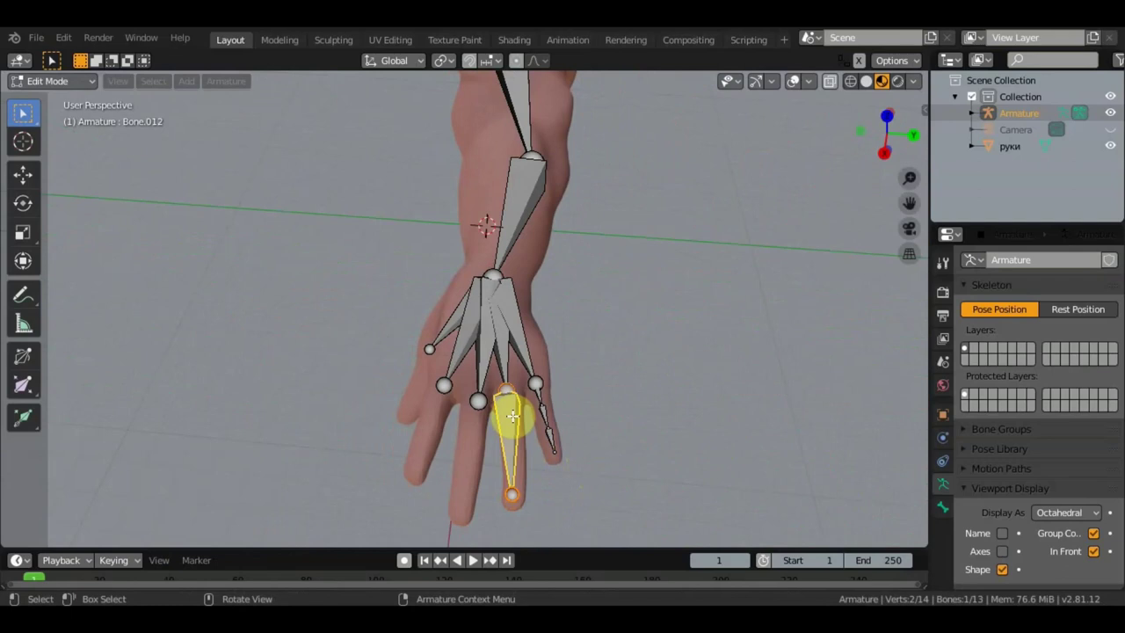
click(225, 81)
click(264, 279)
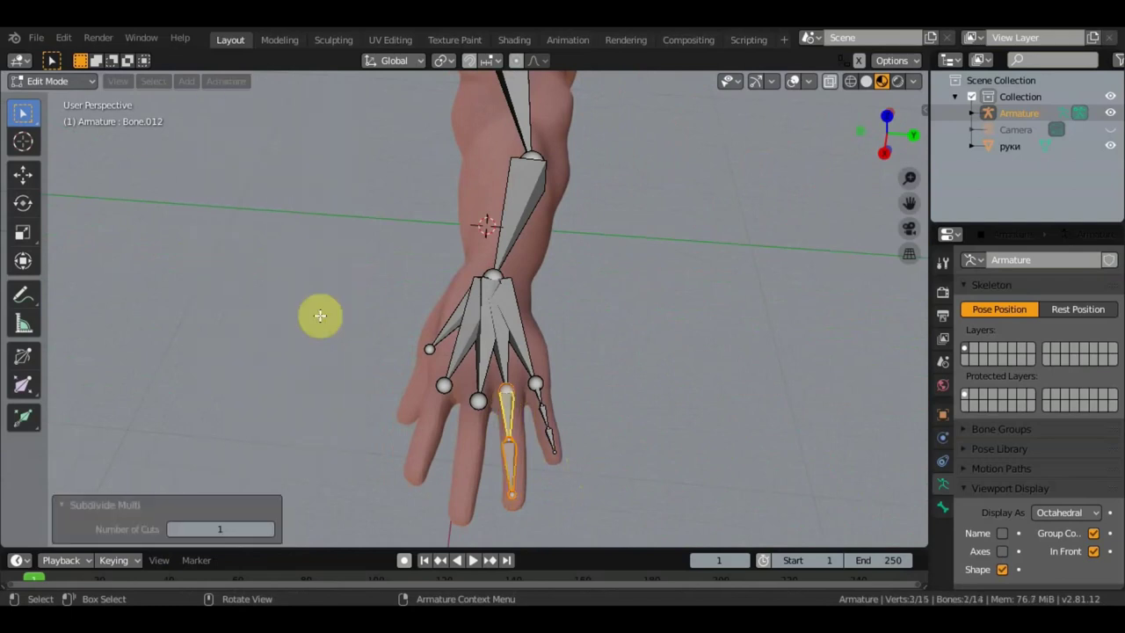
click(271, 532)
mouse_move(312, 480)
middle_down()
mouse_move(267, 443)
mouse_move(156, 402)
mouse_move(167, 389)
mouse_move(484, 354)
mouse_move(336, 473)
middle_up()
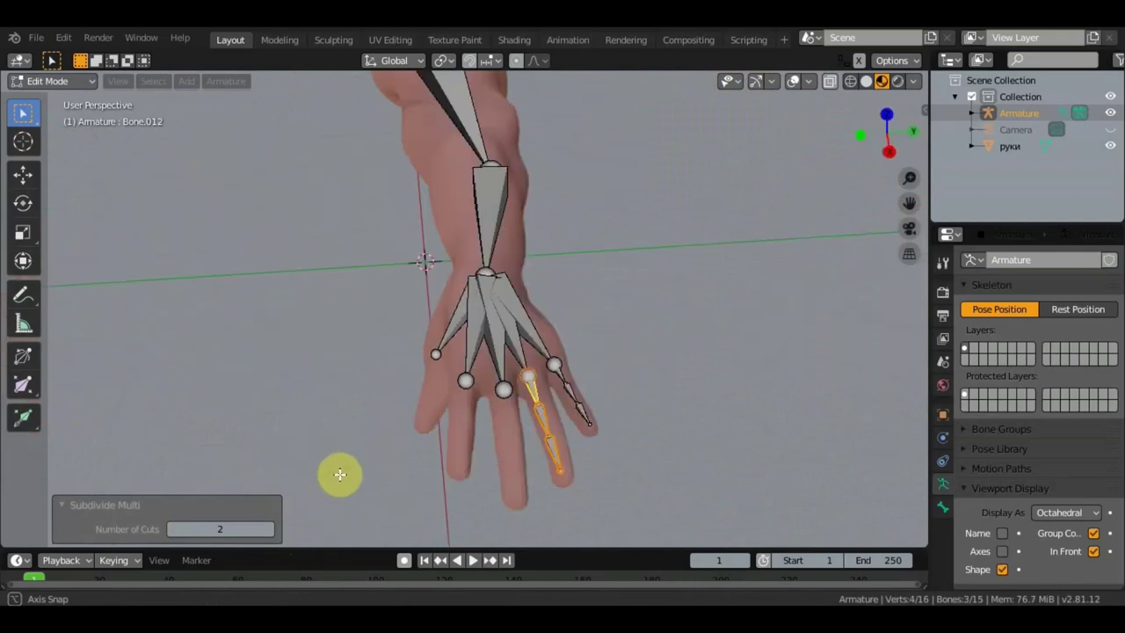
click(506, 393)
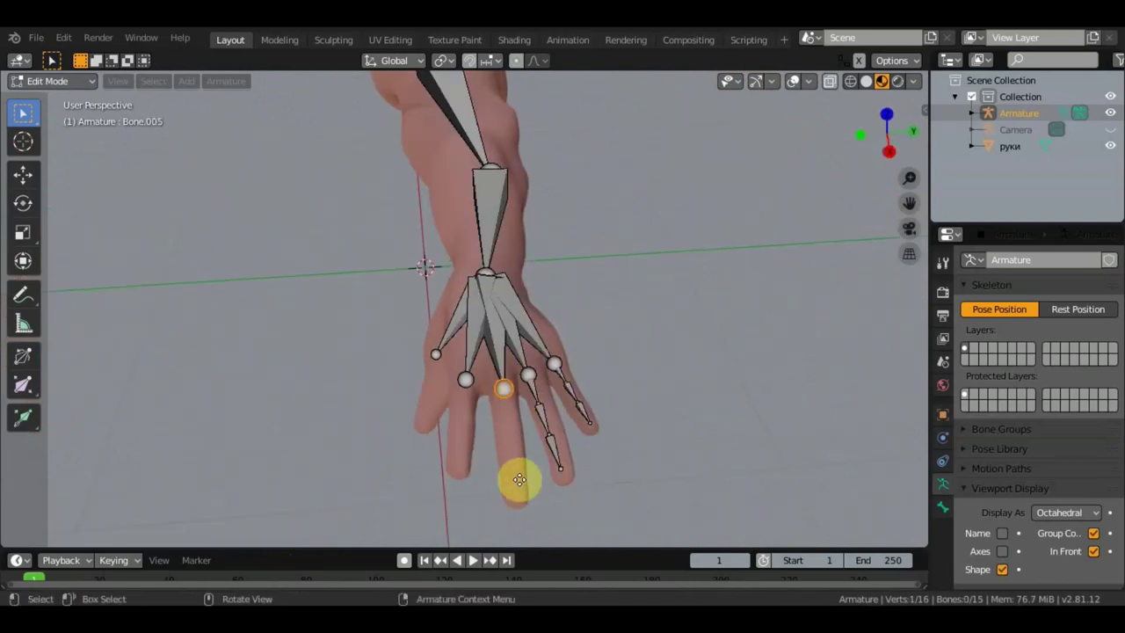
- Try extruding a bone from the knuckle, then undo the unwanted bone
key(e)
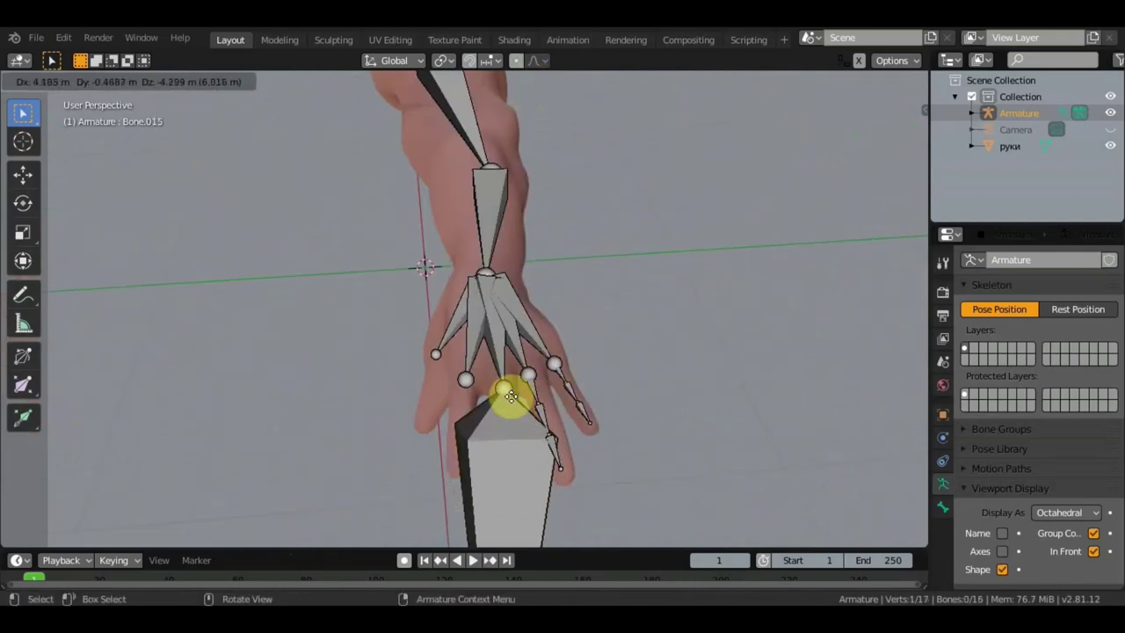
click(511, 398)
scroll(519, 402, down, 3)
scroll(520, 405, down, 3)
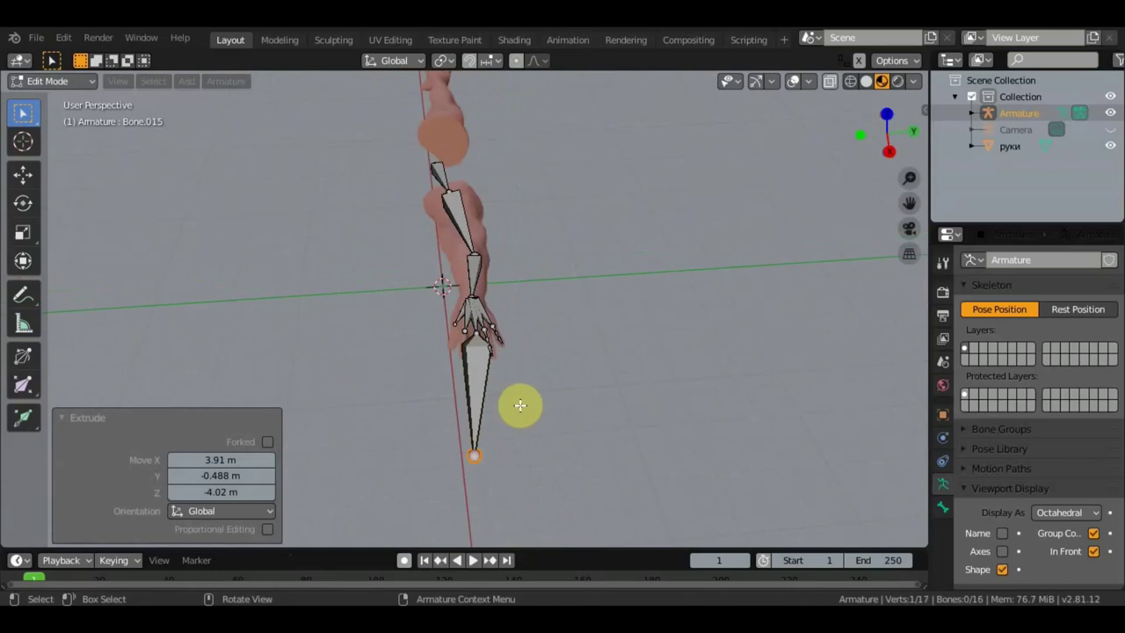
key(ctrl+z)
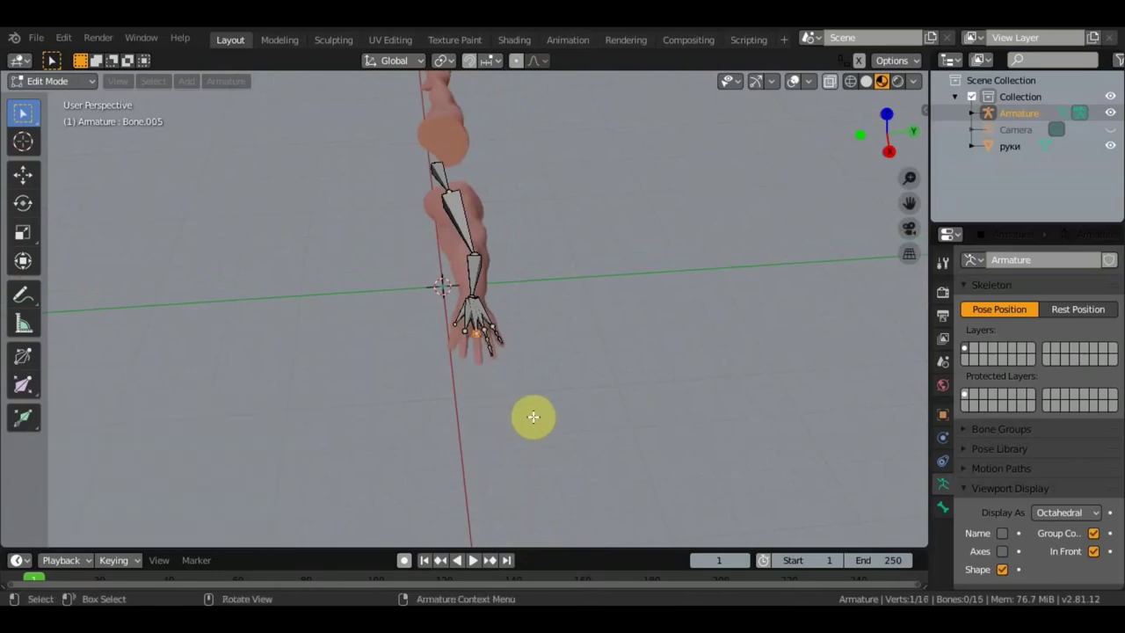
scroll(534, 417, up, 4)
scroll(538, 420, up, 4)
scroll(657, 393, down, 1)
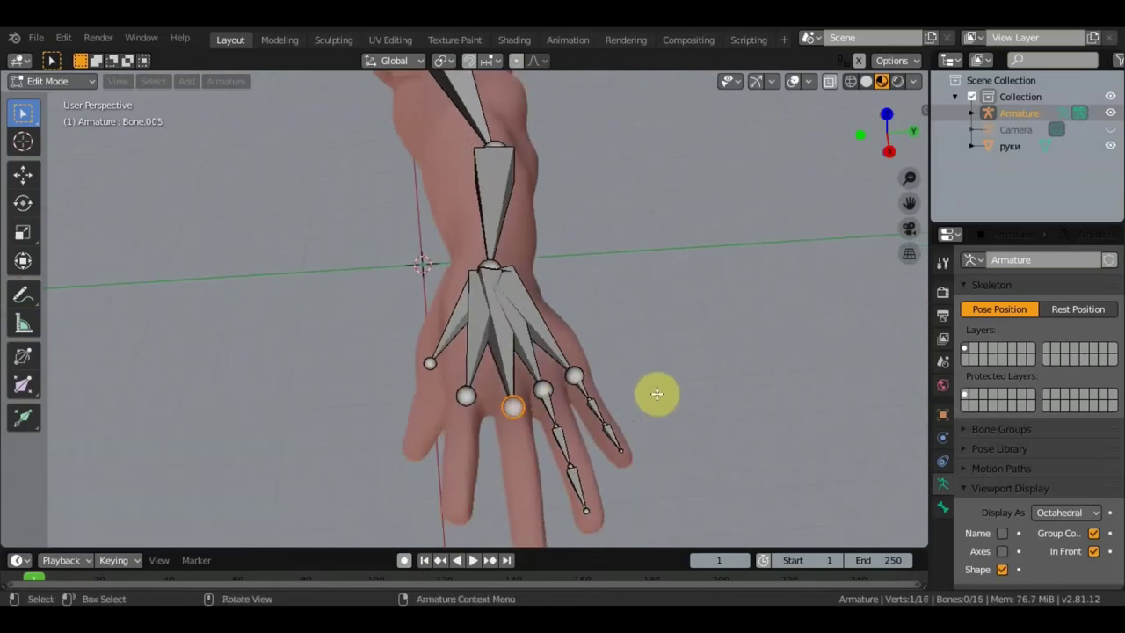
mouse_move(656, 393)
middle_down()
mouse_move(643, 251)
mouse_move(627, 284)
mouse_move(481, 343)
middle_up()
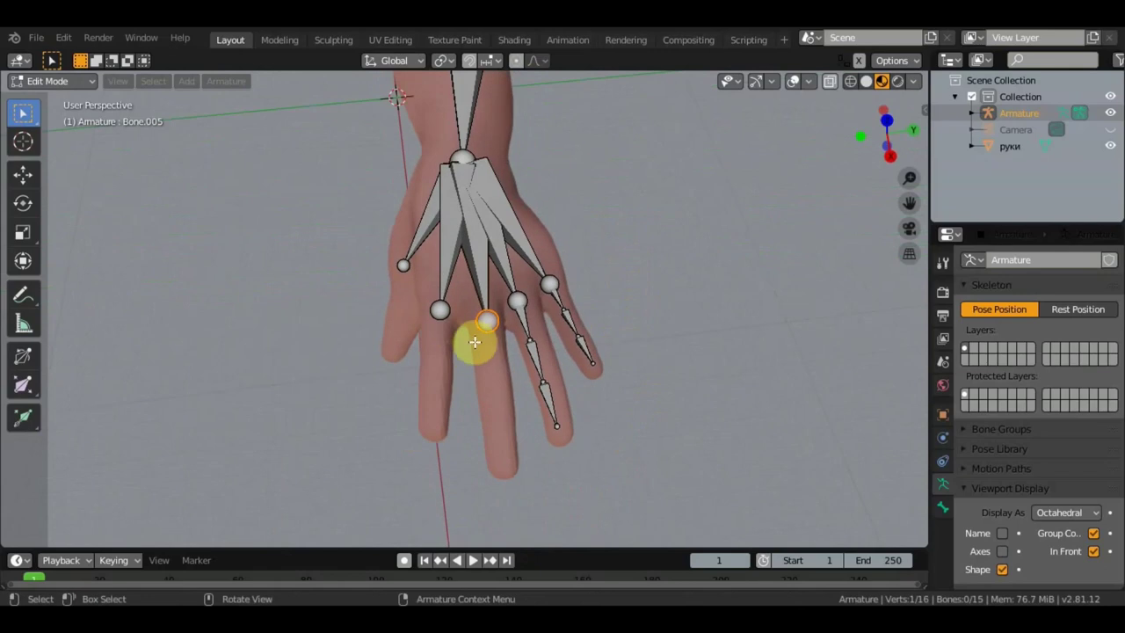
- Extrude a new bone from the knuckle and fit its end inside the third finger
key(e)
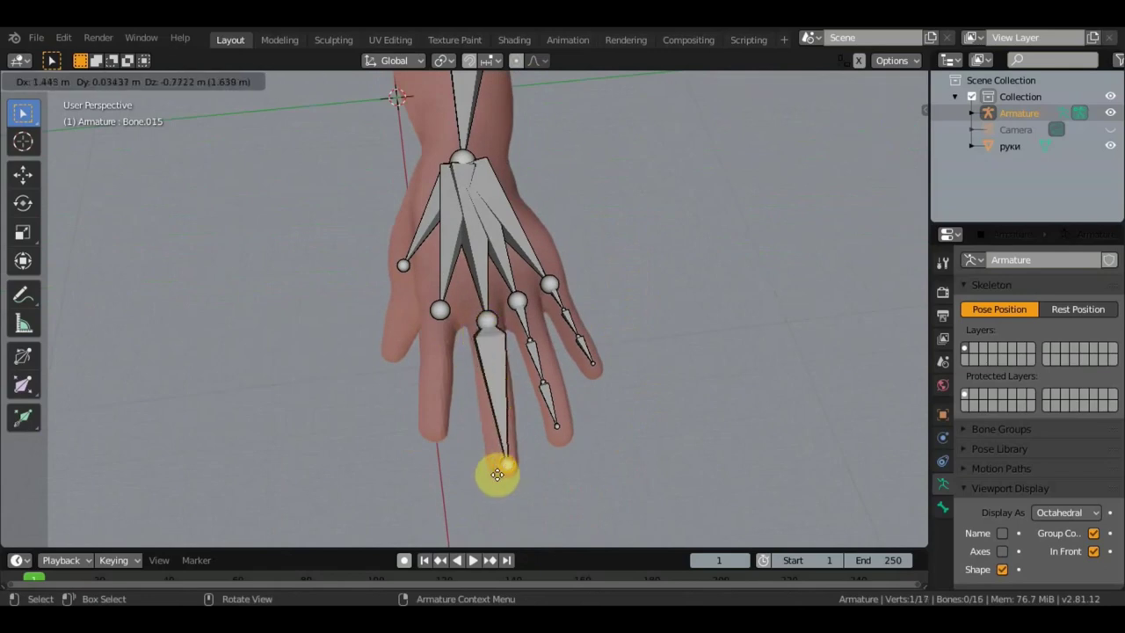
click(498, 479)
middle_drag(515, 455, 336, 342)
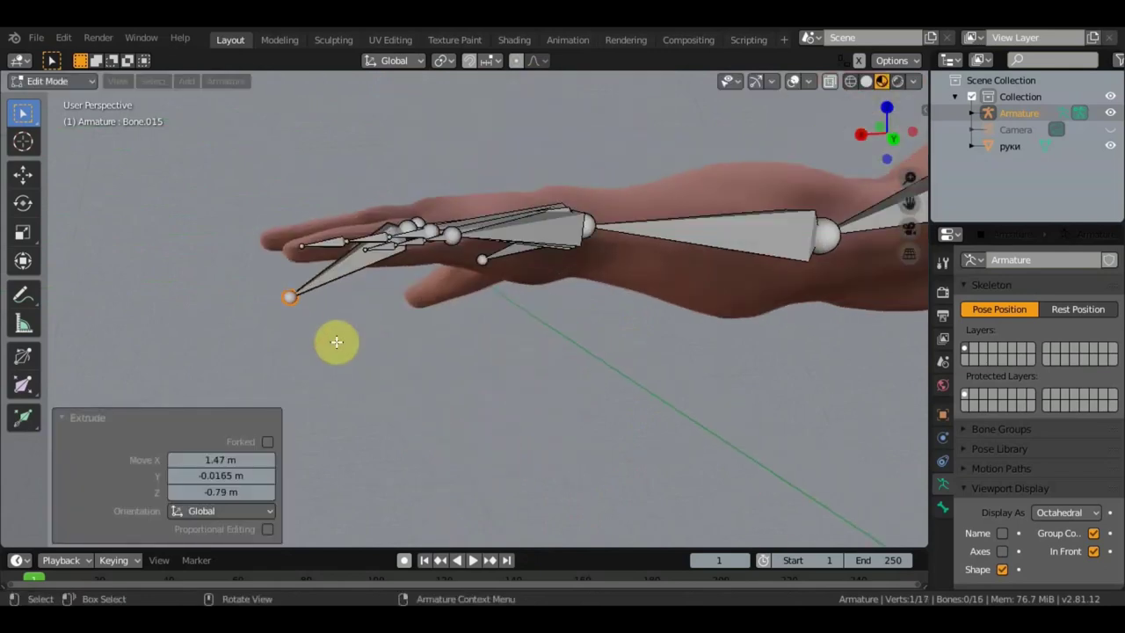
key(g)
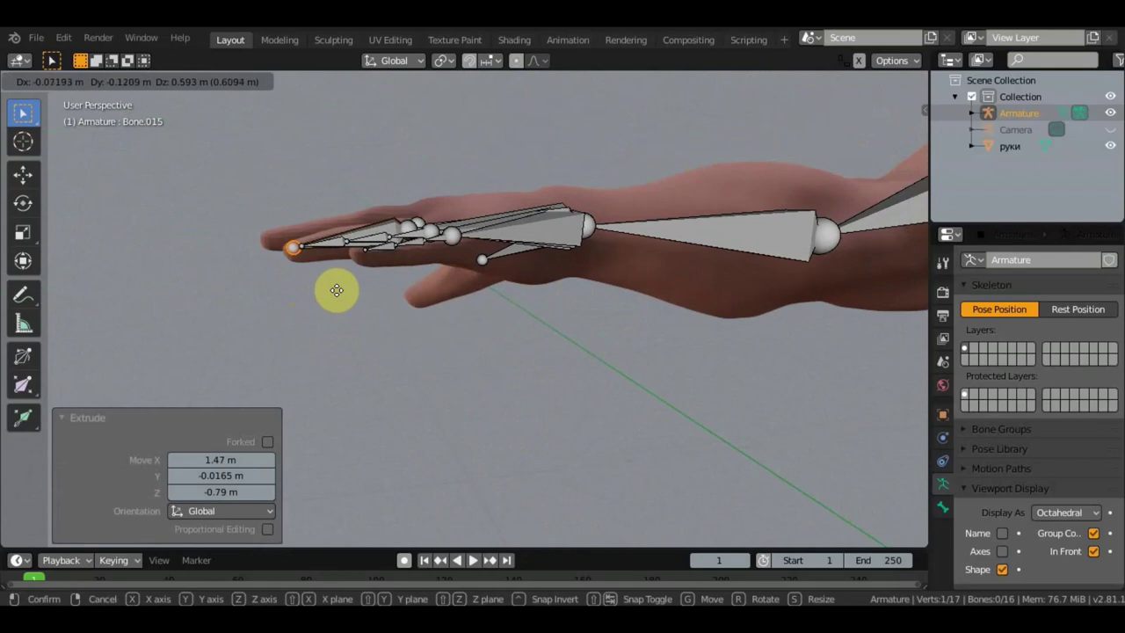
click(331, 291)
mouse_move(332, 291)
middle_down()
mouse_move(431, 311)
mouse_move(550, 314)
mouse_move(552, 431)
mouse_move(539, 469)
mouse_move(372, 354)
mouse_move(696, 324)
middle_up()
key(g)
click(549, 500)
key(g)
click(370, 338)
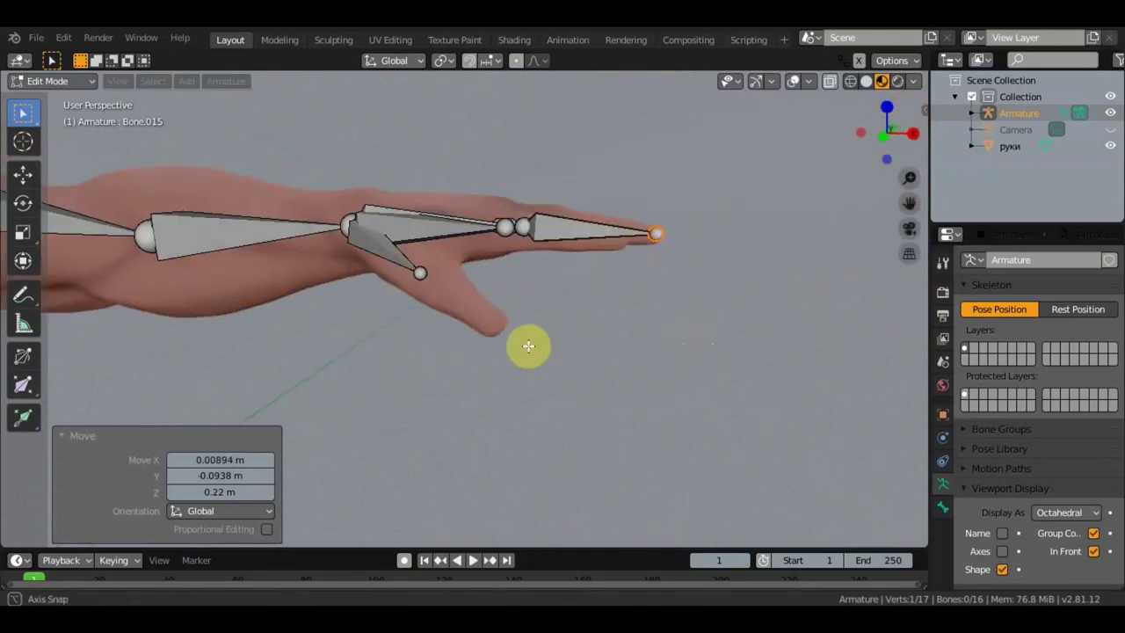
mouse_move(527, 344)
middle_down()
mouse_move(449, 350)
mouse_move(469, 417)
mouse_move(406, 363)
mouse_move(466, 377)
middle_up()
- Subdivide the third finger bone with 2 cuts into three segments
click(463, 396)
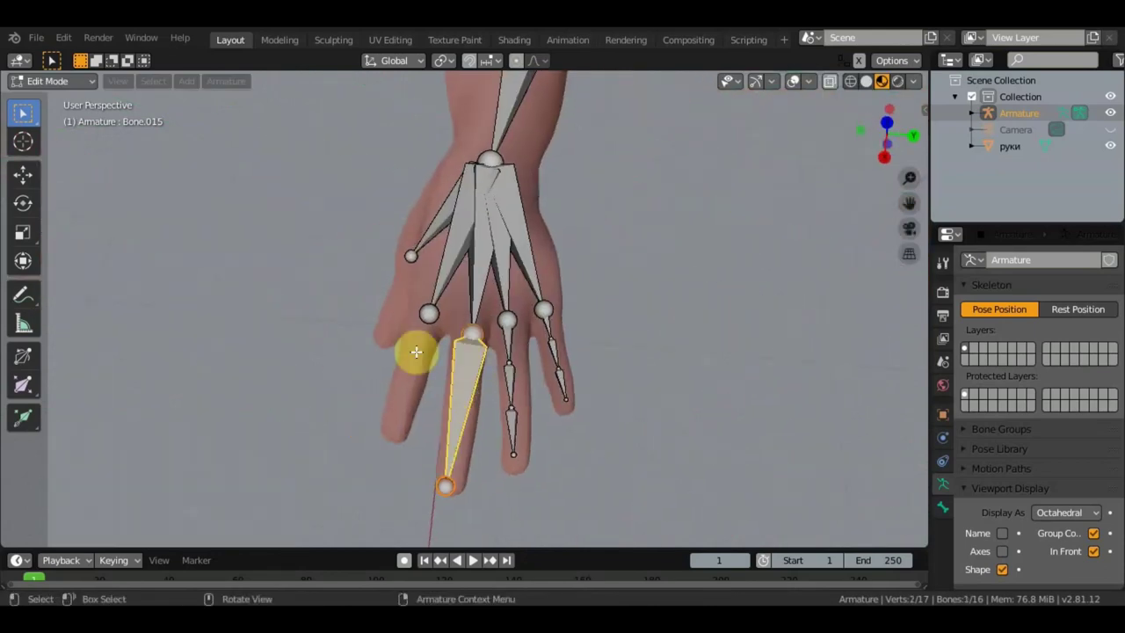
click(223, 82)
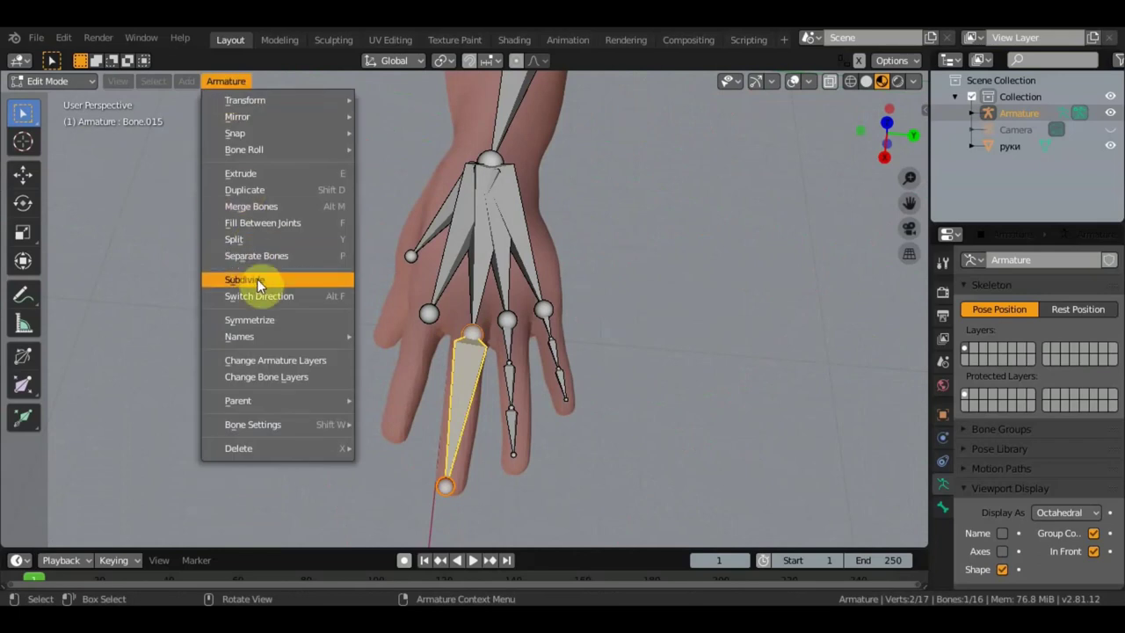
click(257, 278)
drag(268, 529, 289, 524)
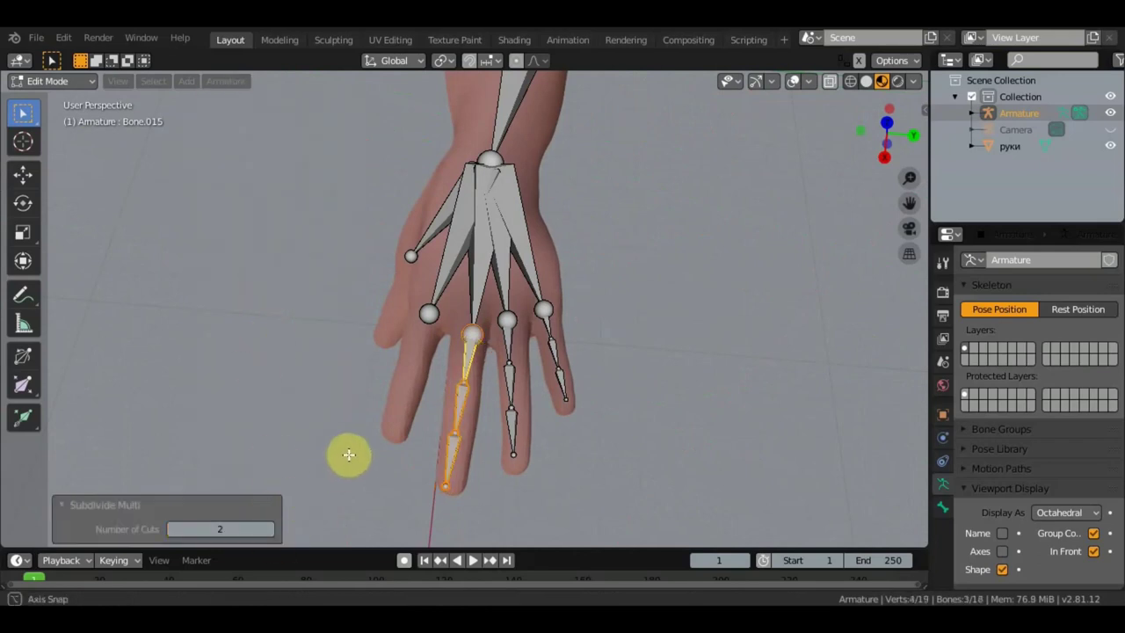
middle_drag(346, 454, 469, 377)
- Nudge the knuckle joint and extrude a bone down the fourth finger
click(446, 308)
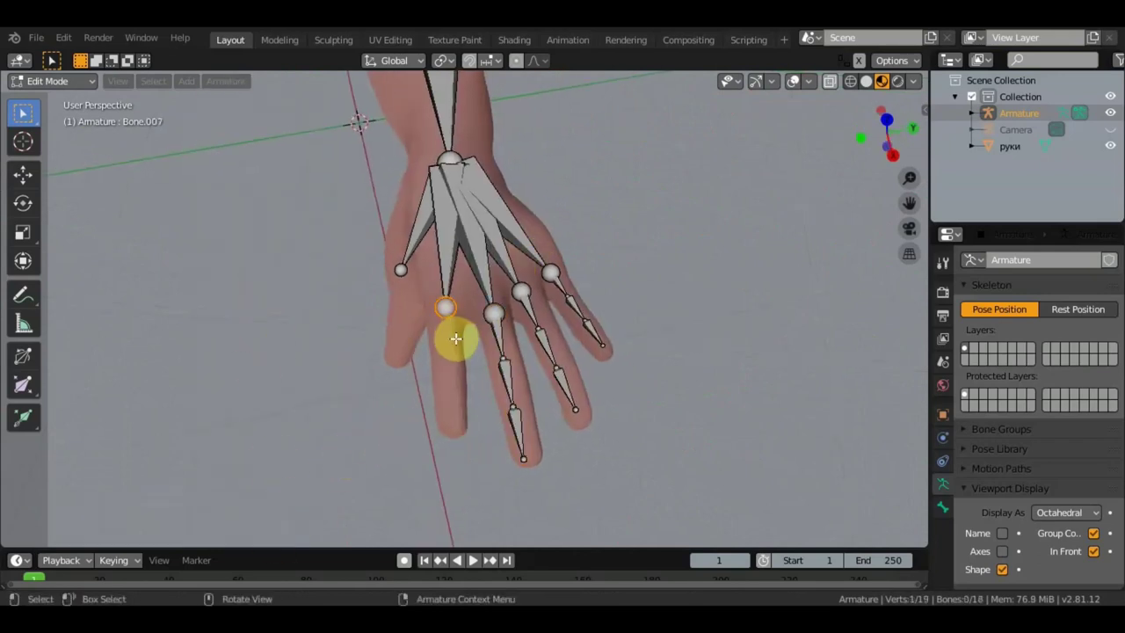
key(g)
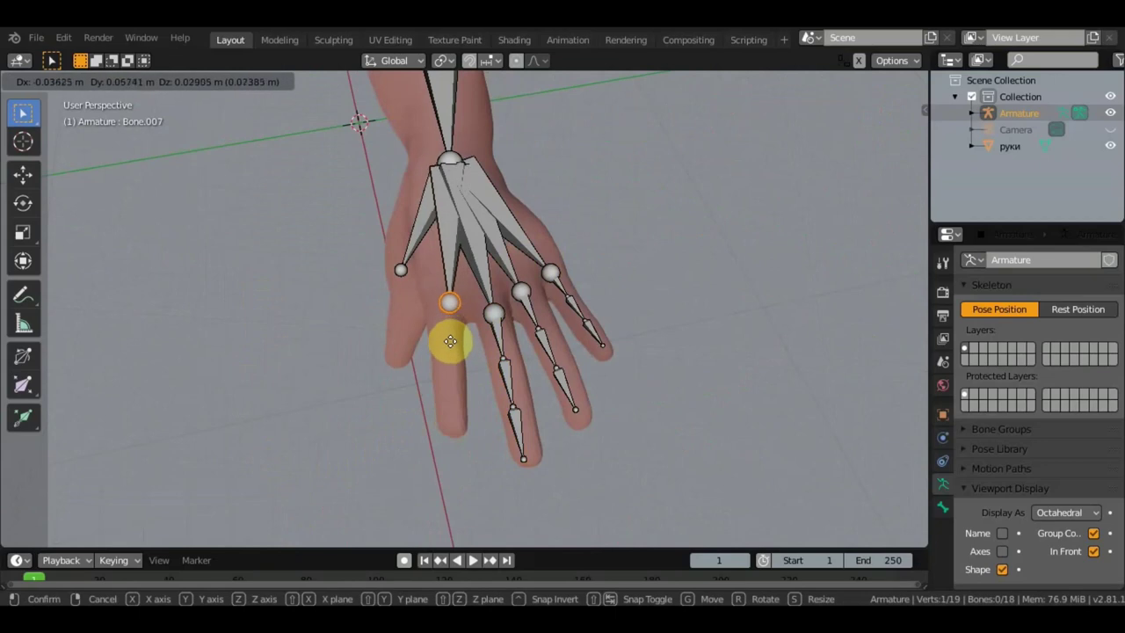
click(445, 344)
key(e)
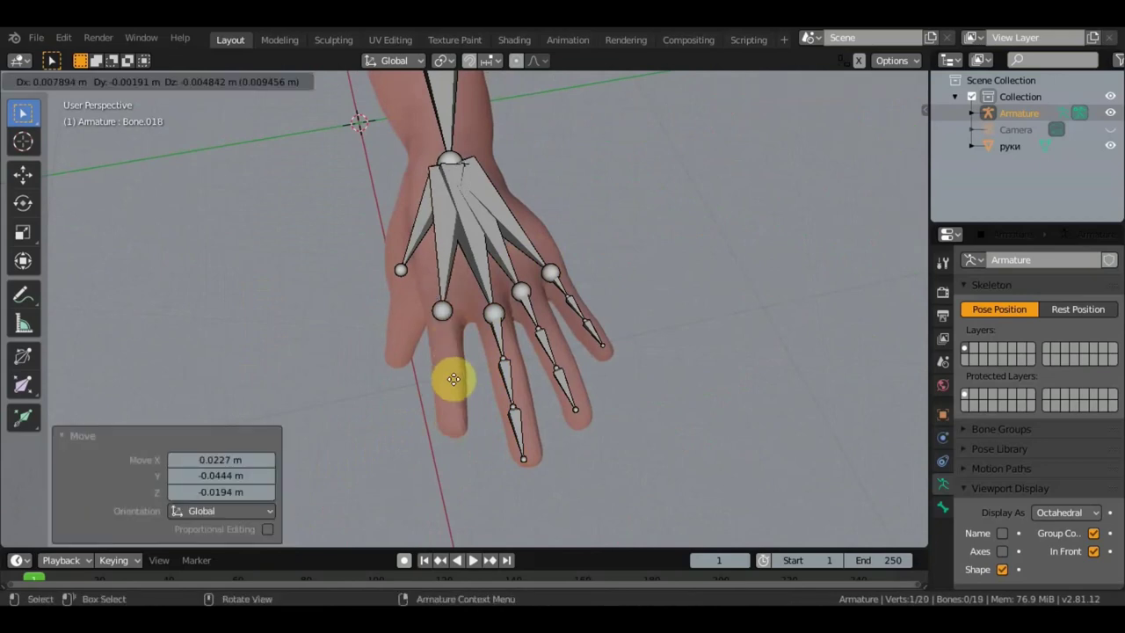
click(462, 475)
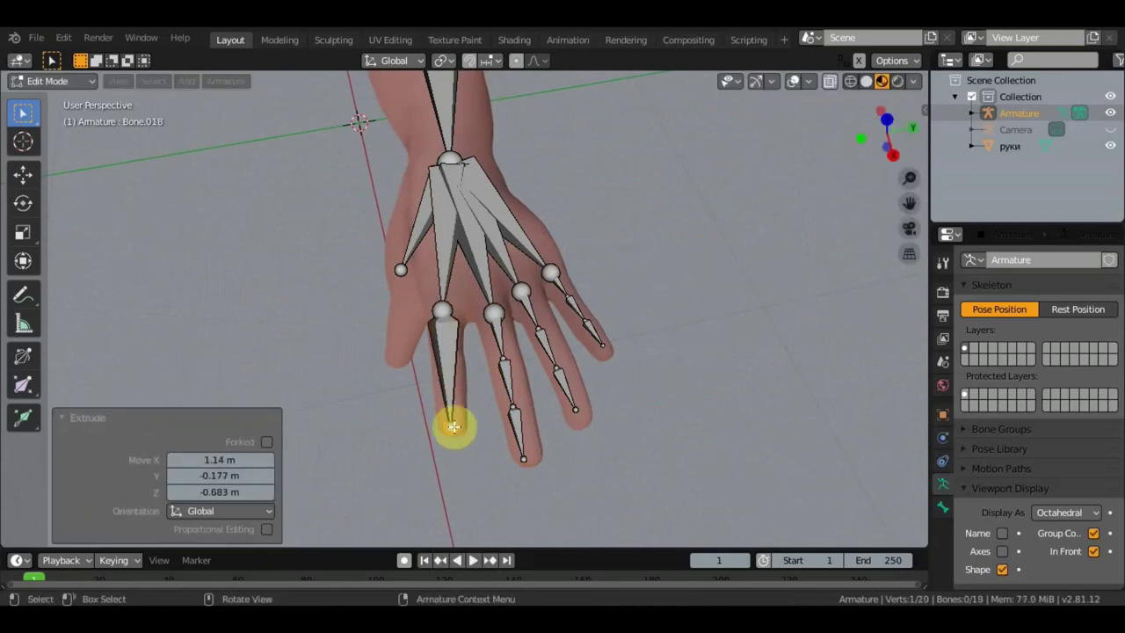
mouse_move(455, 428)
middle_down()
mouse_move(533, 342)
mouse_move(588, 339)
middle_up()
key(g)
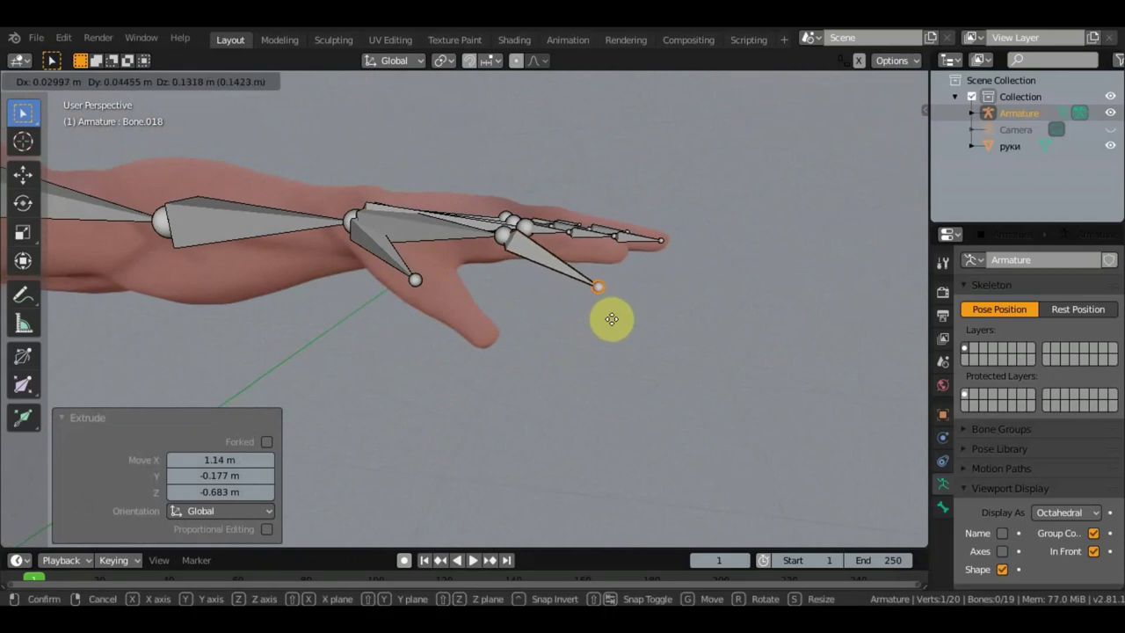
click(614, 296)
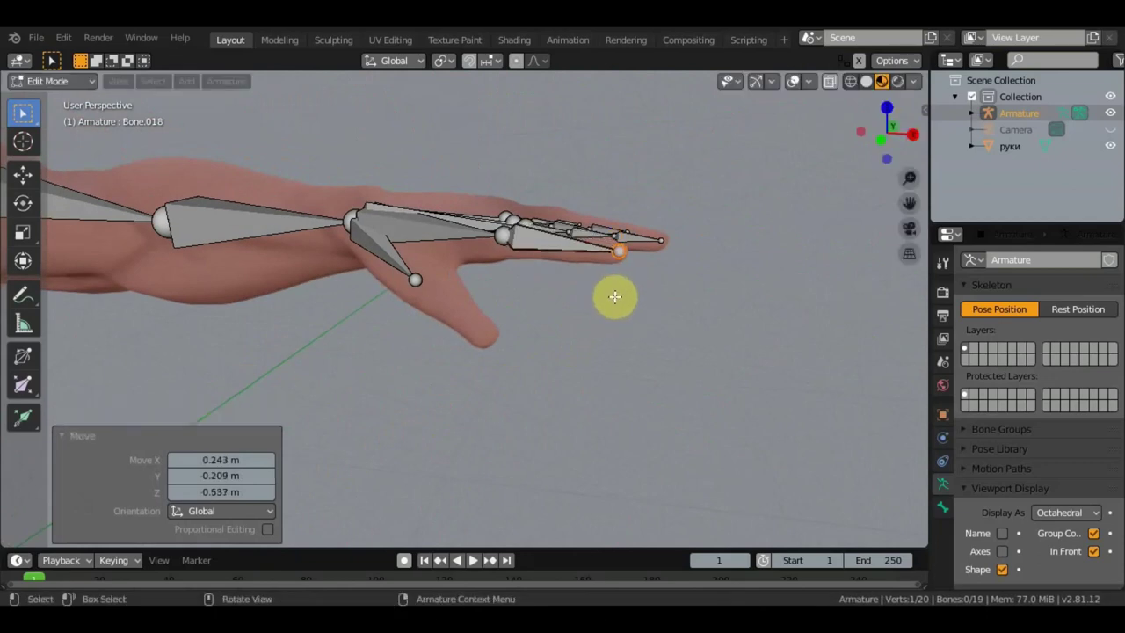
- Reposition two neighbouring knuckle joints so they sit inside the finger
click(518, 235)
key(g)
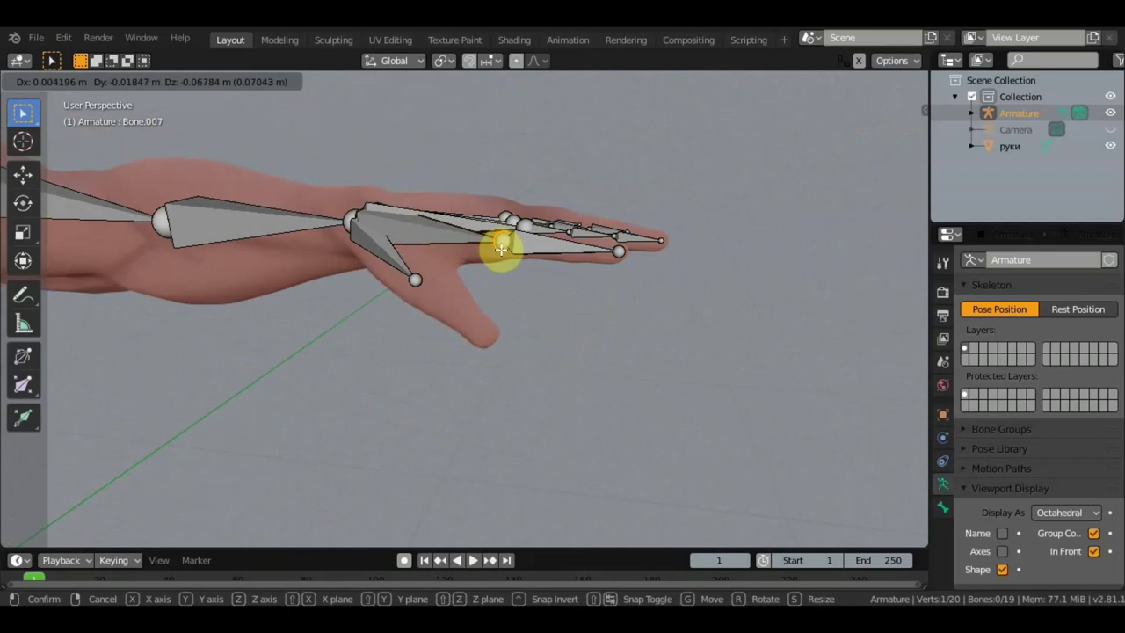
click(500, 245)
mouse_move(498, 250)
middle_down()
mouse_move(502, 282)
mouse_move(531, 296)
mouse_move(534, 235)
middle_up()
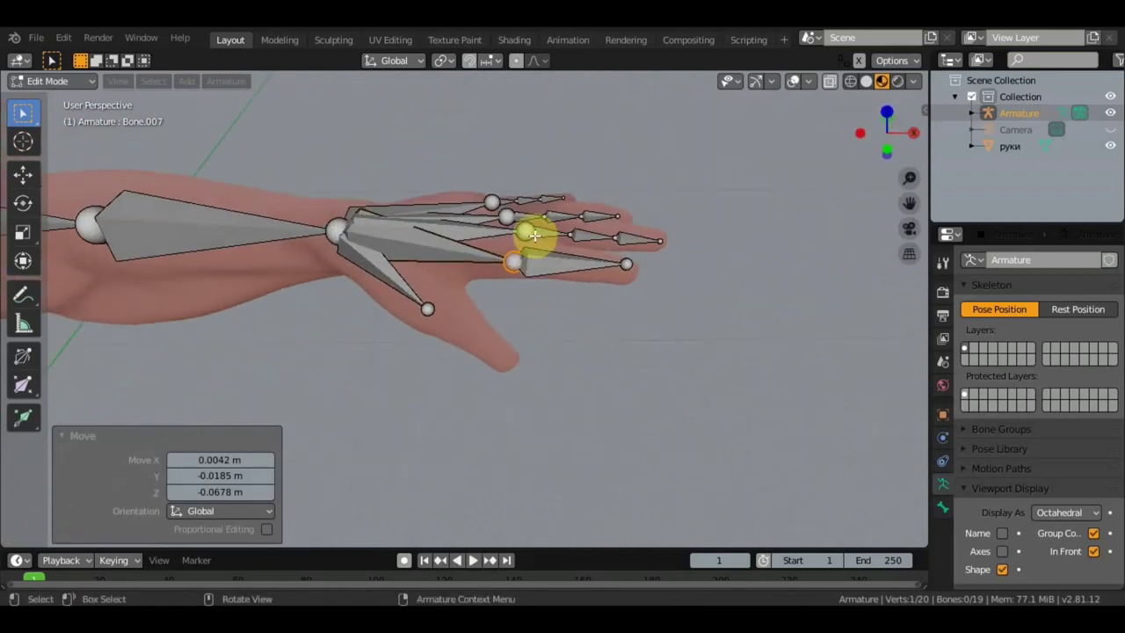
click(525, 231)
key(g)
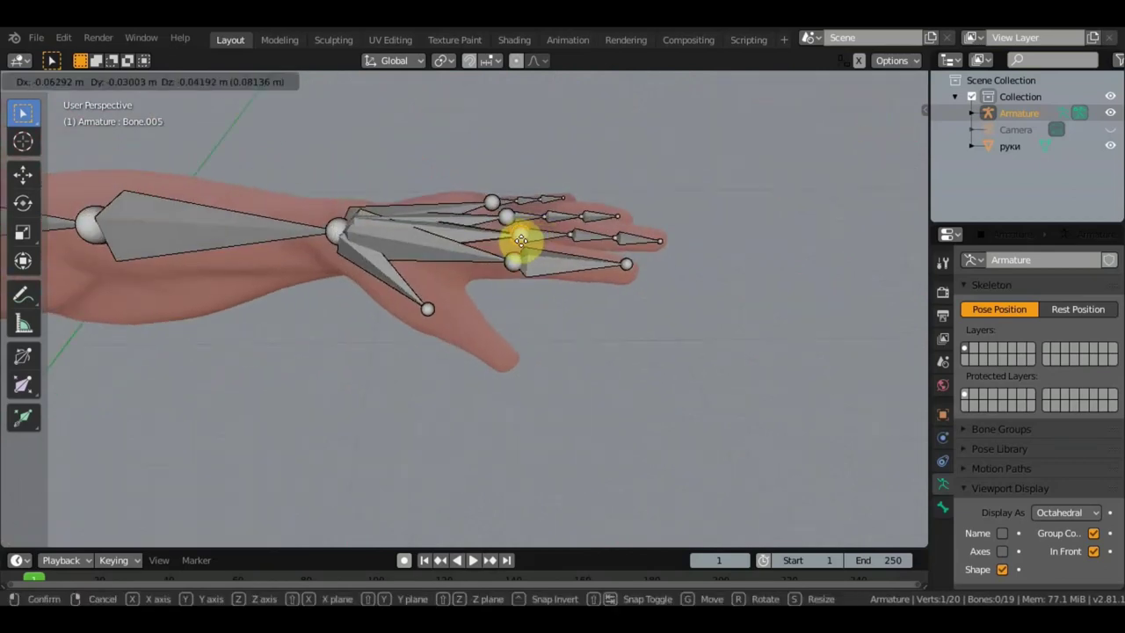
click(521, 238)
mouse_move(521, 238)
middle_down()
mouse_move(401, 206)
mouse_move(329, 206)
mouse_move(347, 272)
mouse_move(390, 278)
middle_up()
- Move the fourth finger bone's end onto the fingertip
click(434, 406)
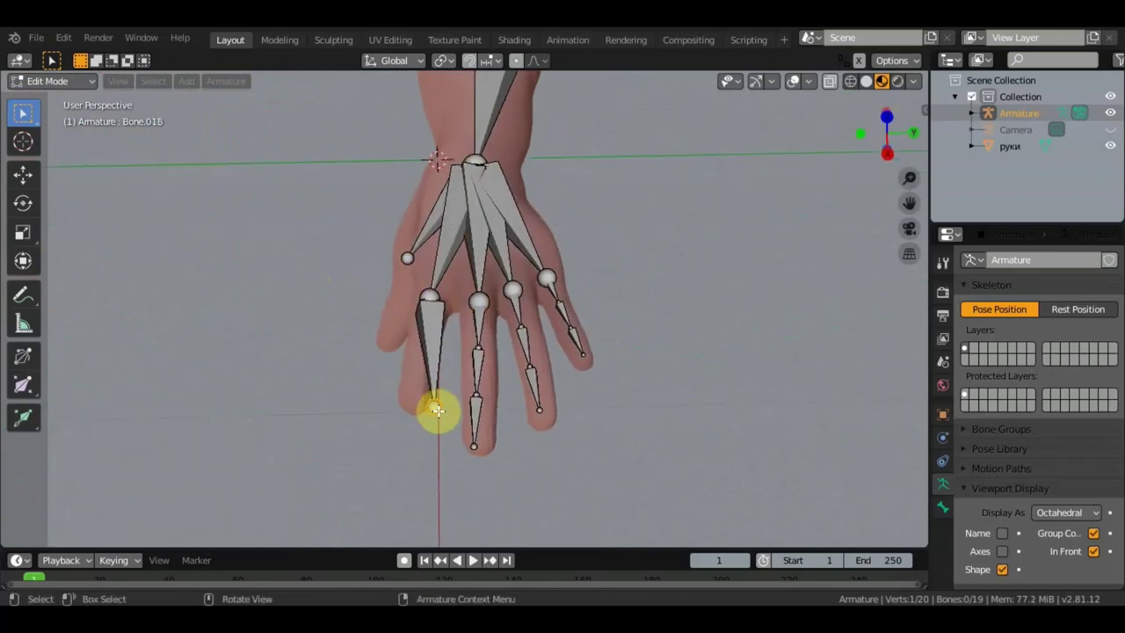
key(g)
click(412, 402)
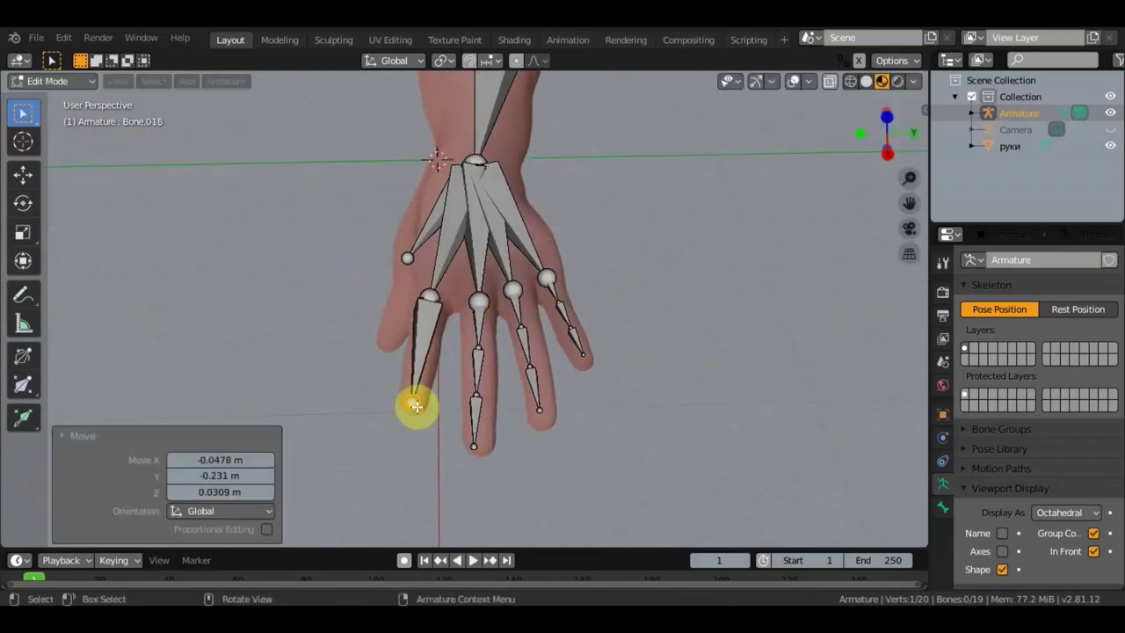
mouse_move(412, 402)
middle_down()
mouse_move(578, 311)
mouse_move(628, 311)
mouse_move(495, 258)
mouse_move(465, 381)
mouse_move(445, 357)
mouse_move(553, 226)
mouse_move(389, 271)
mouse_move(377, 321)
mouse_move(431, 298)
middle_up()
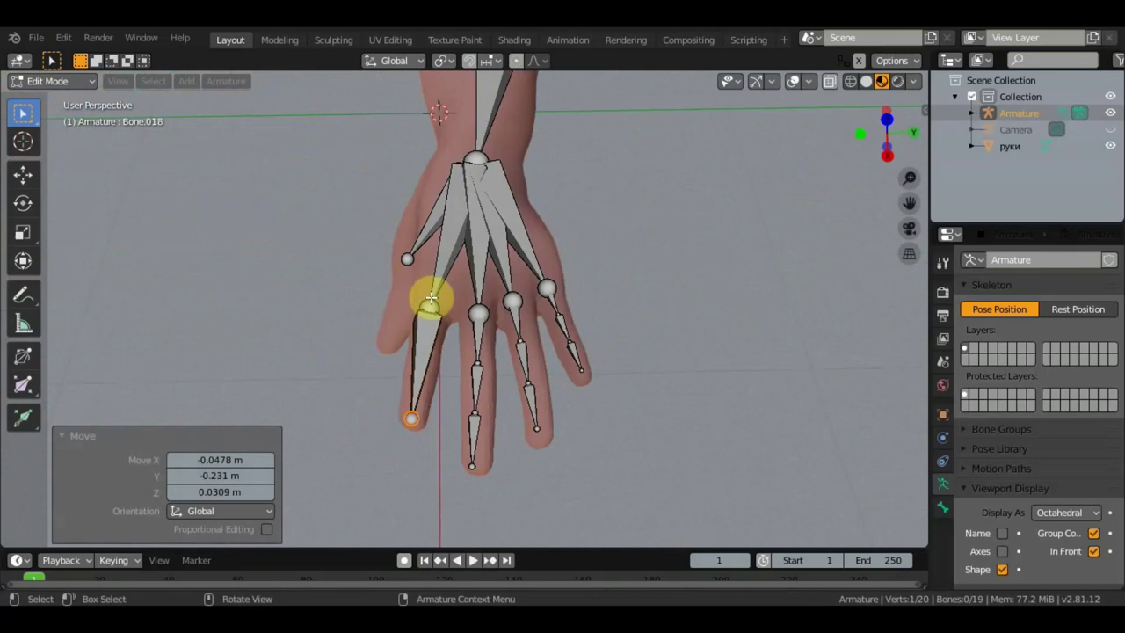
- Subdivide the fourth finger bone with 2 cuts into three segments
click(424, 350)
click(229, 81)
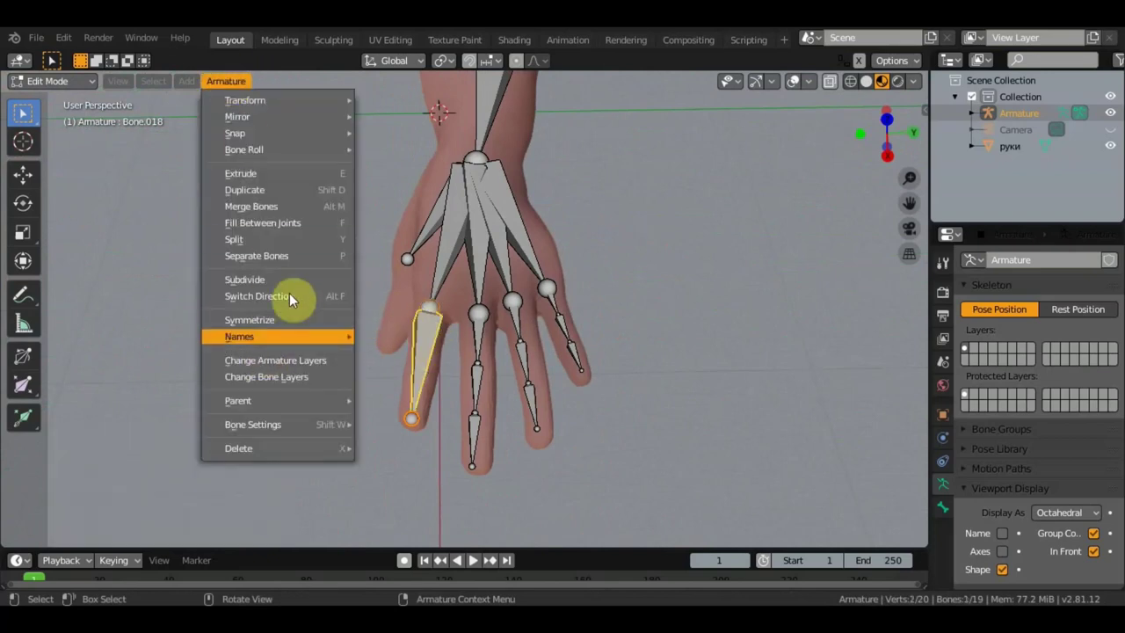
click(246, 280)
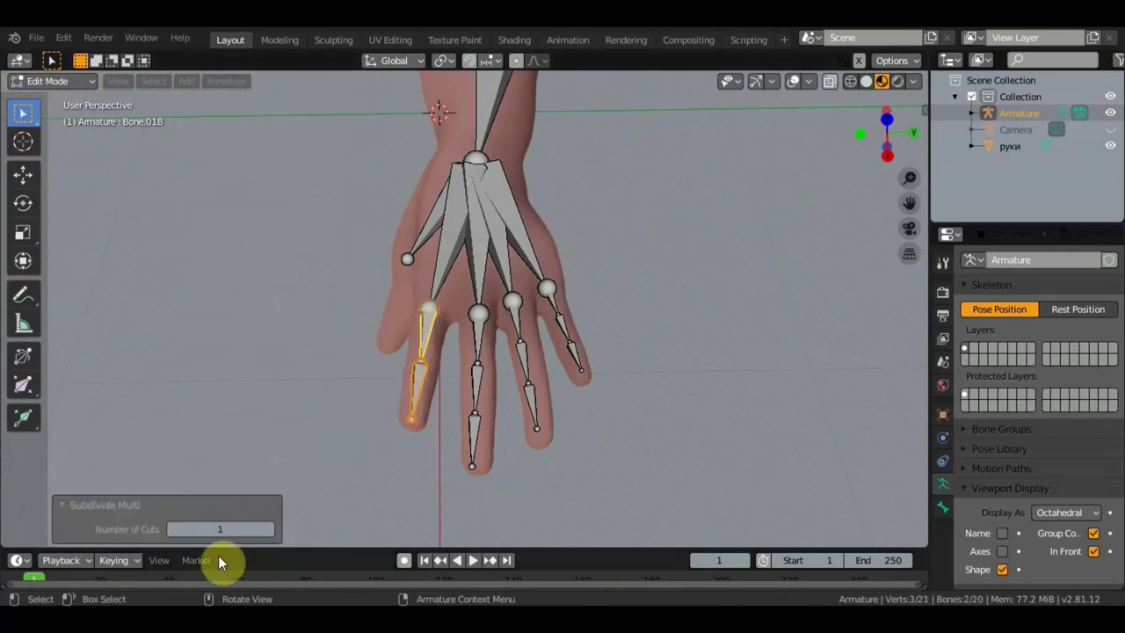
click(269, 529)
mouse_move(276, 422)
middle_down()
mouse_move(413, 421)
mouse_move(437, 372)
mouse_move(414, 301)
middle_up()
- Extrude a new bone from the thumb's base joint and place its end
click(413, 303)
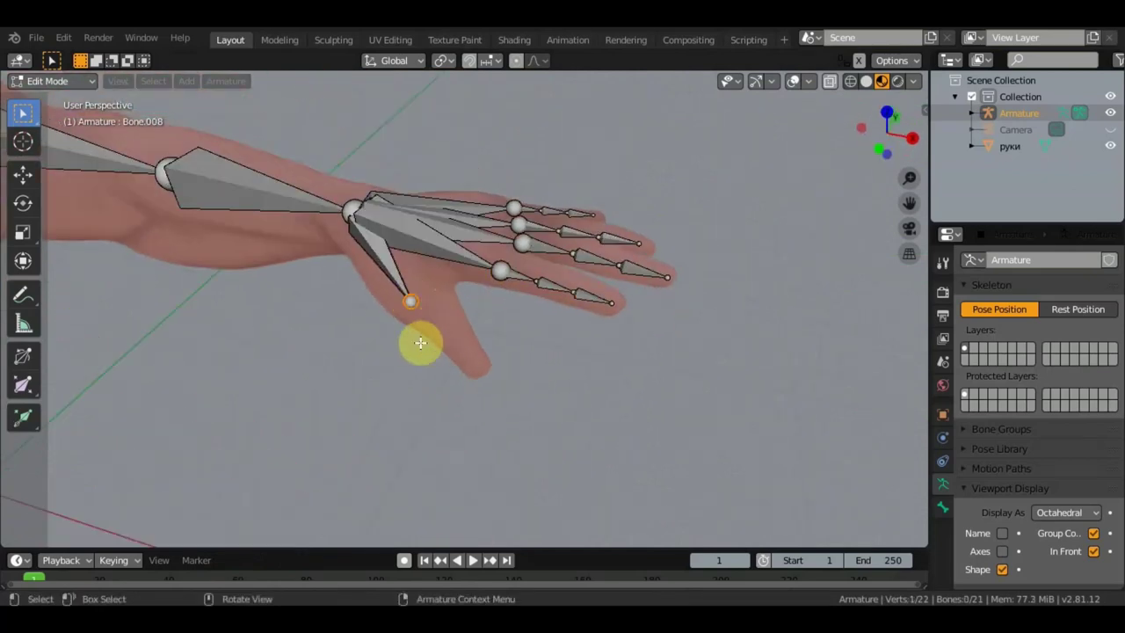
key(e)
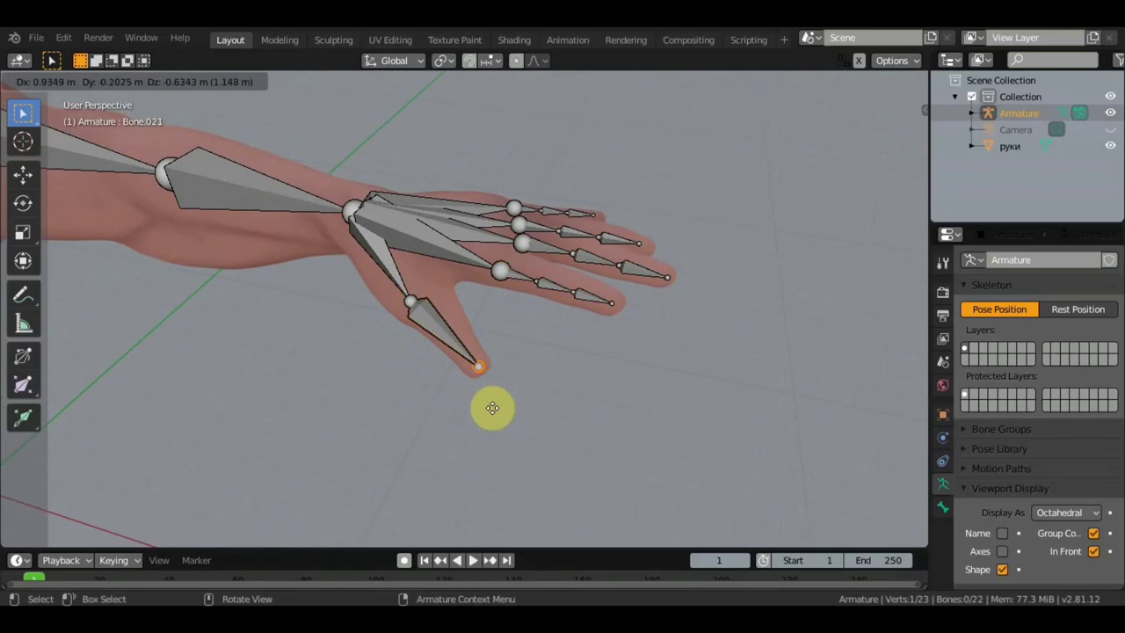
click(497, 410)
mouse_move(498, 410)
middle_down()
mouse_move(379, 379)
mouse_move(372, 410)
mouse_move(423, 411)
middle_up()
key(g)
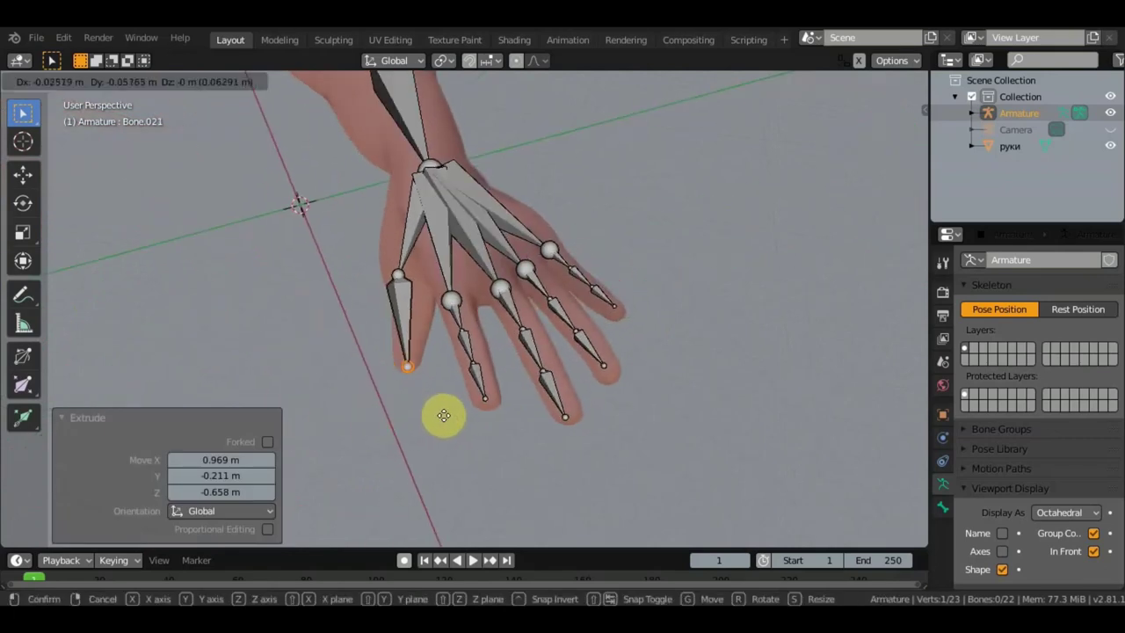
click(444, 416)
- Reposition the thumb's base joint and the small thumb joint
click(398, 274)
key(g)
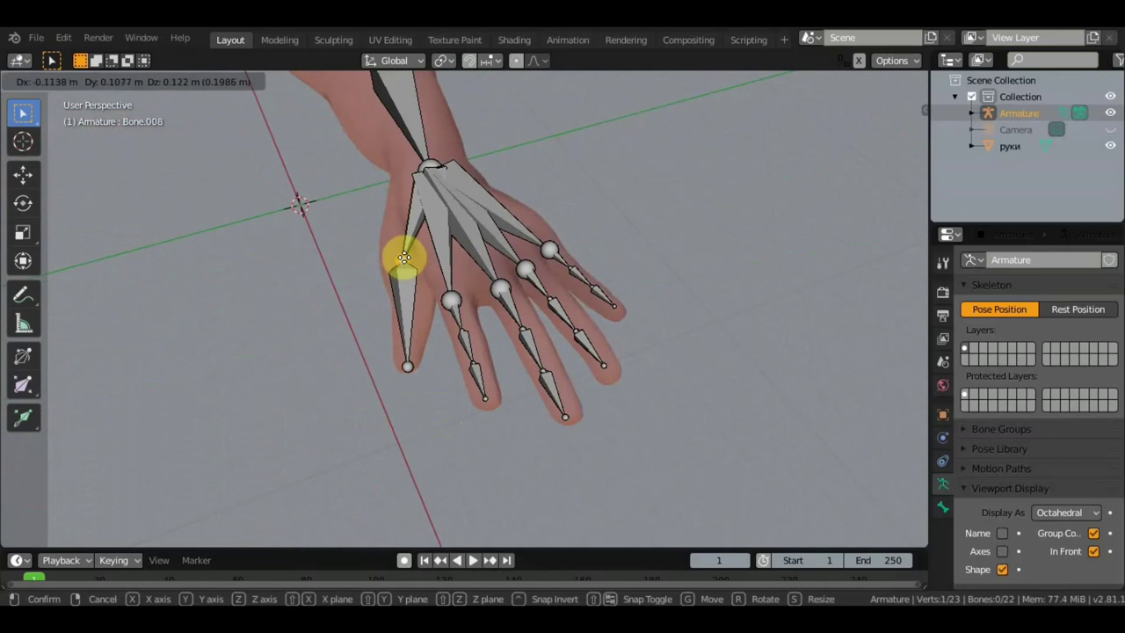
click(405, 259)
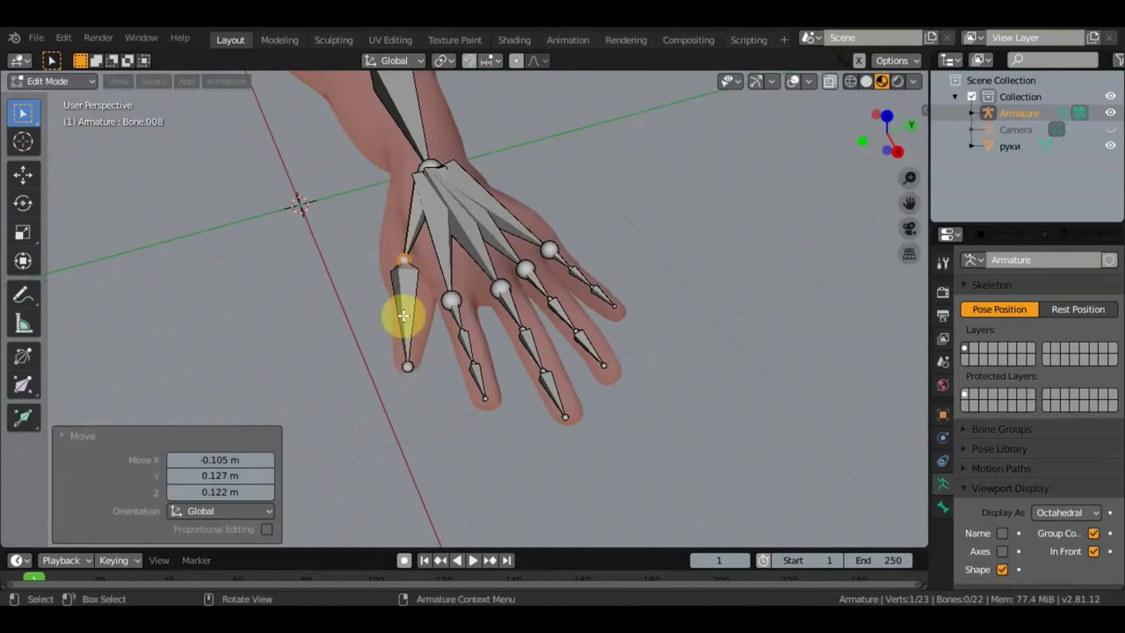
mouse_move(478, 284)
middle_down()
mouse_move(618, 219)
mouse_move(729, 131)
mouse_move(799, 143)
mouse_move(808, 116)
mouse_move(799, 525)
mouse_move(618, 184)
mouse_move(509, 318)
mouse_move(484, 319)
middle_up()
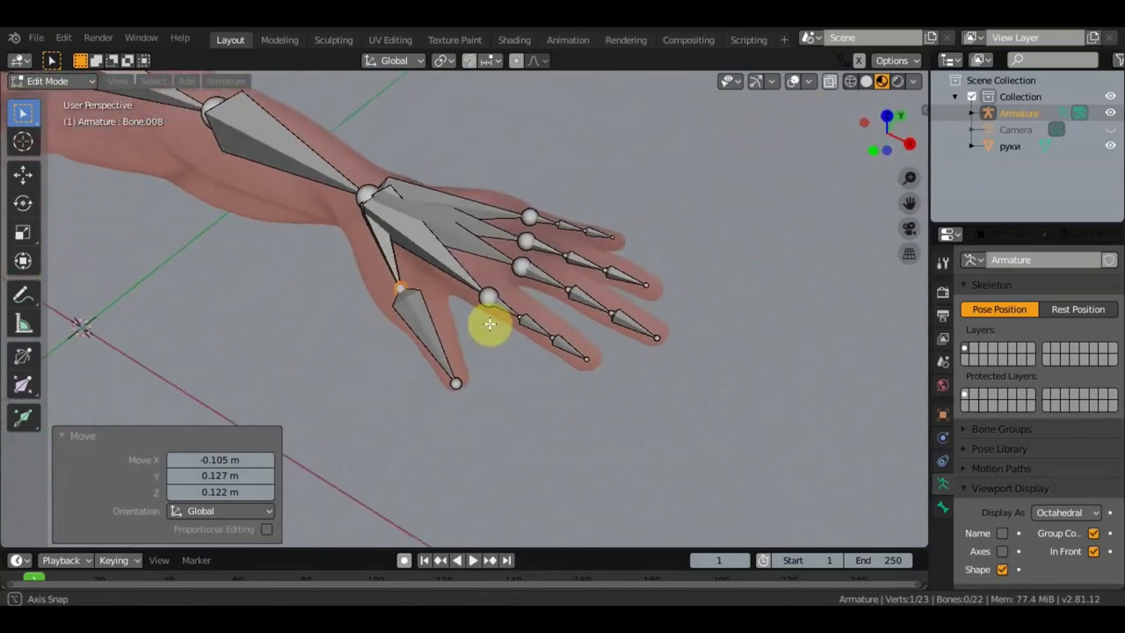
click(423, 337)
key(g)
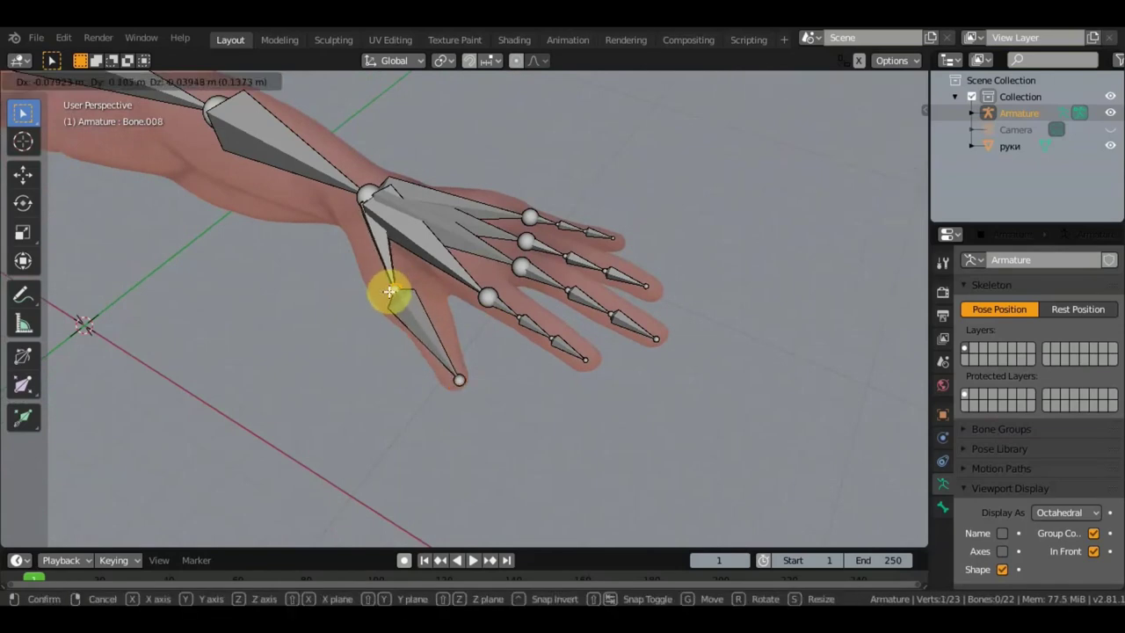
click(389, 292)
- Subdivide the thumb bone into two bones via Armature > Subdivide
click(215, 79)
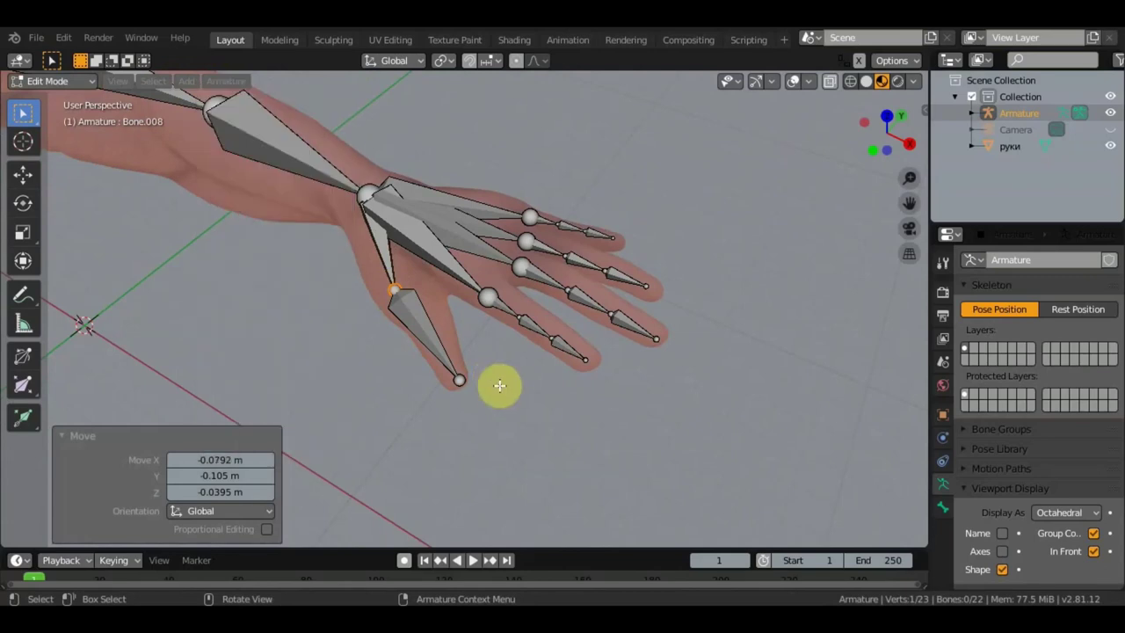
click(436, 351)
click(226, 81)
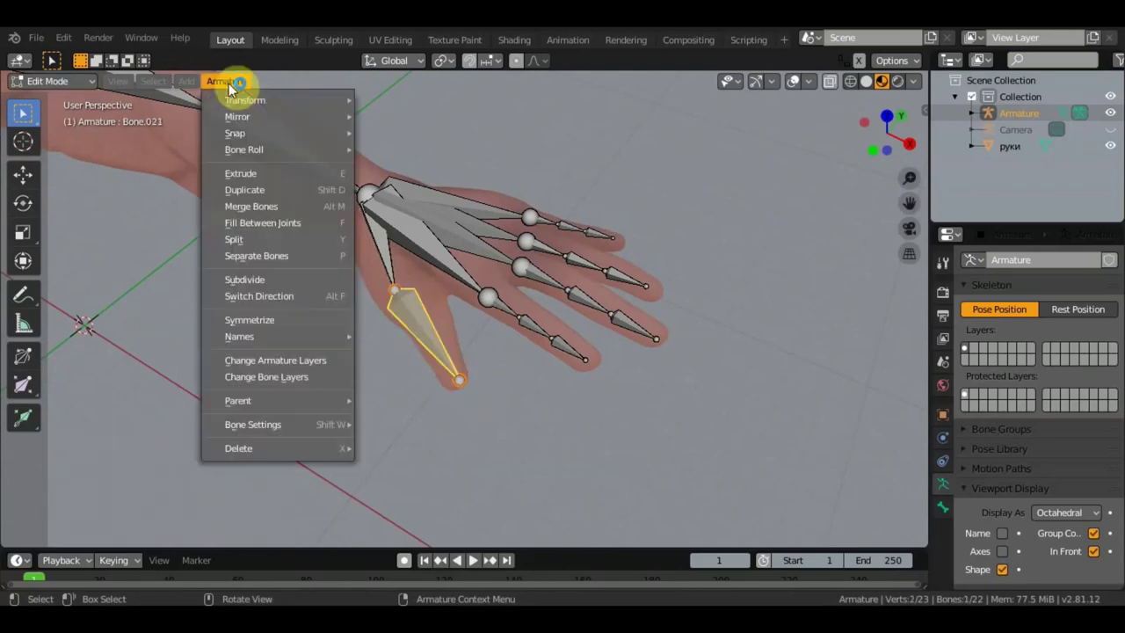
click(279, 279)
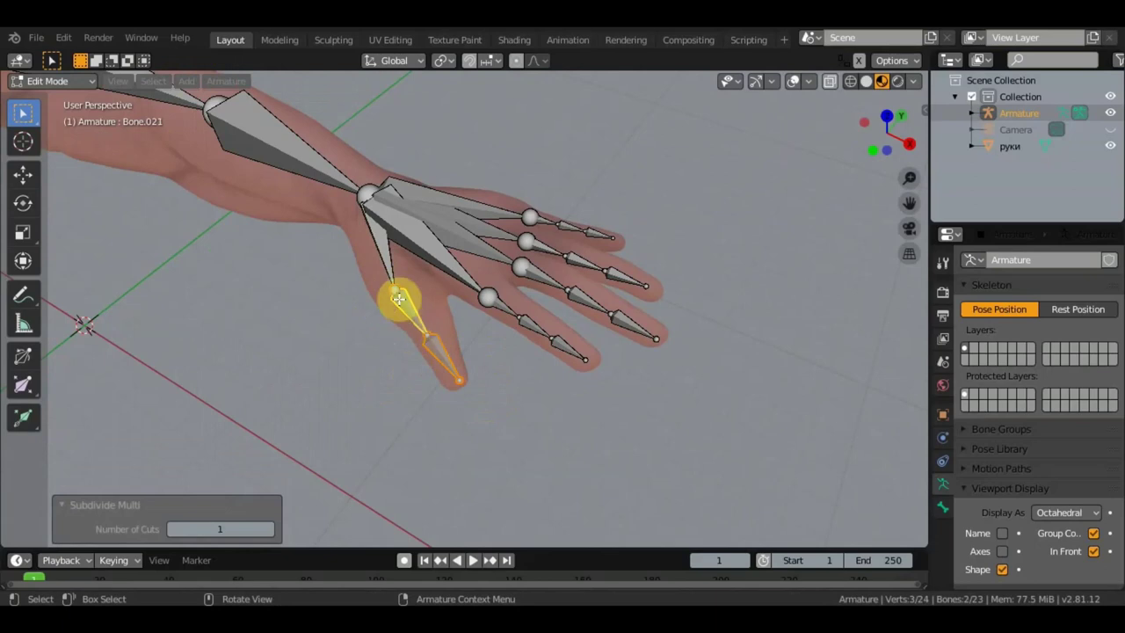
mouse_move(407, 296)
middle_down()
mouse_move(492, 308)
mouse_move(522, 251)
mouse_move(457, 258)
middle_up()
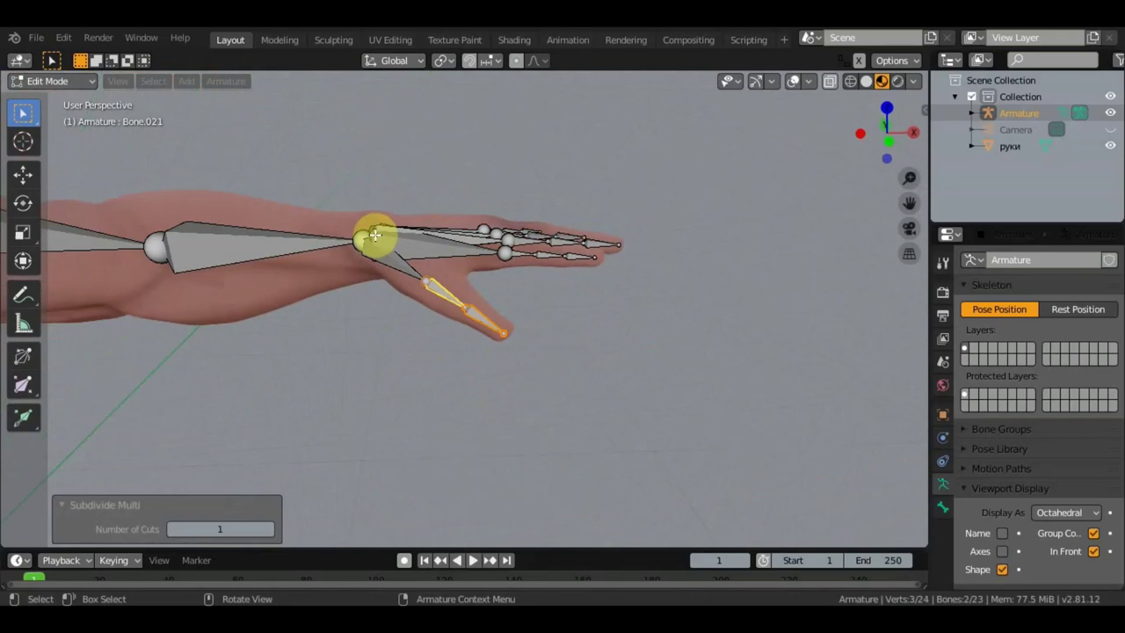
- In front view, extrude a bone straight up from the wrist joint
click(362, 233)
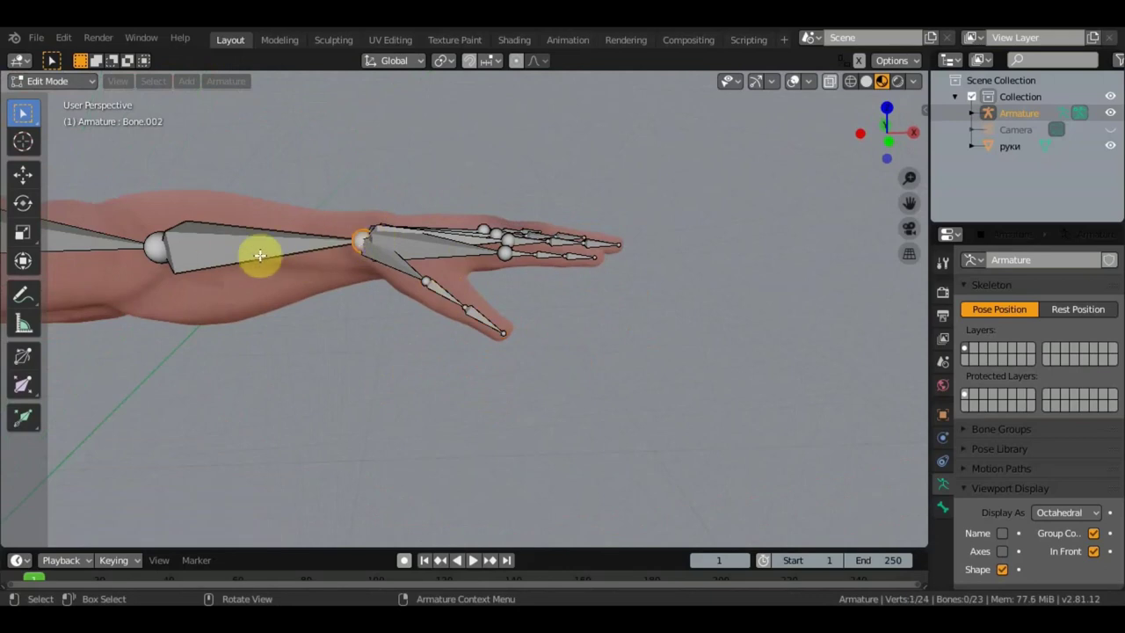
key(KP_1)
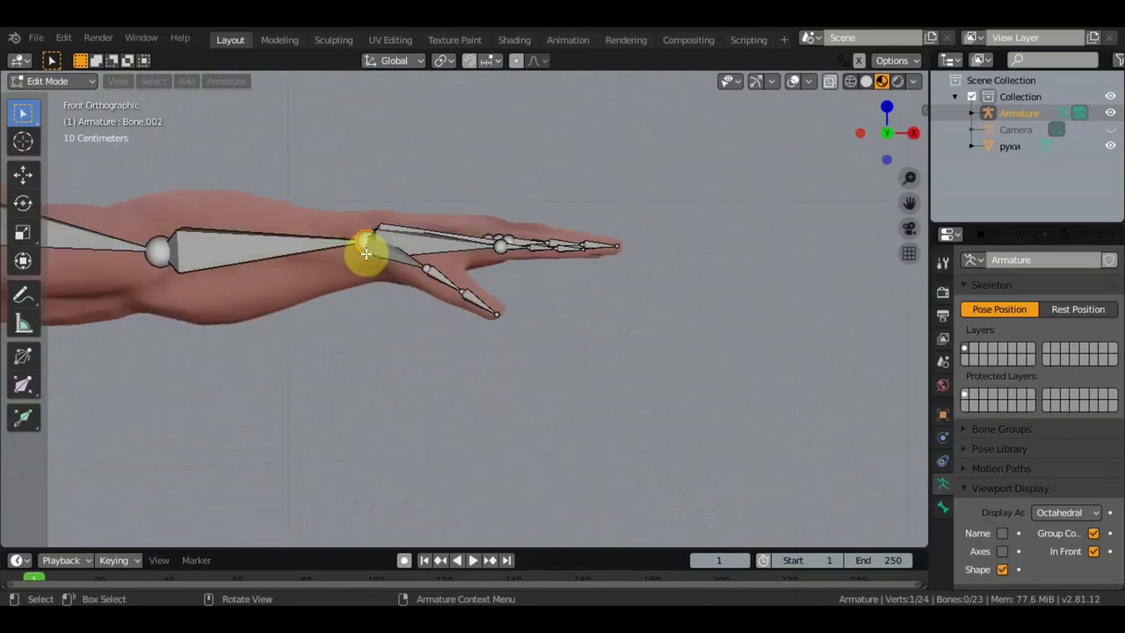
scroll(366, 254, down, 2)
scroll(374, 253, down, 2)
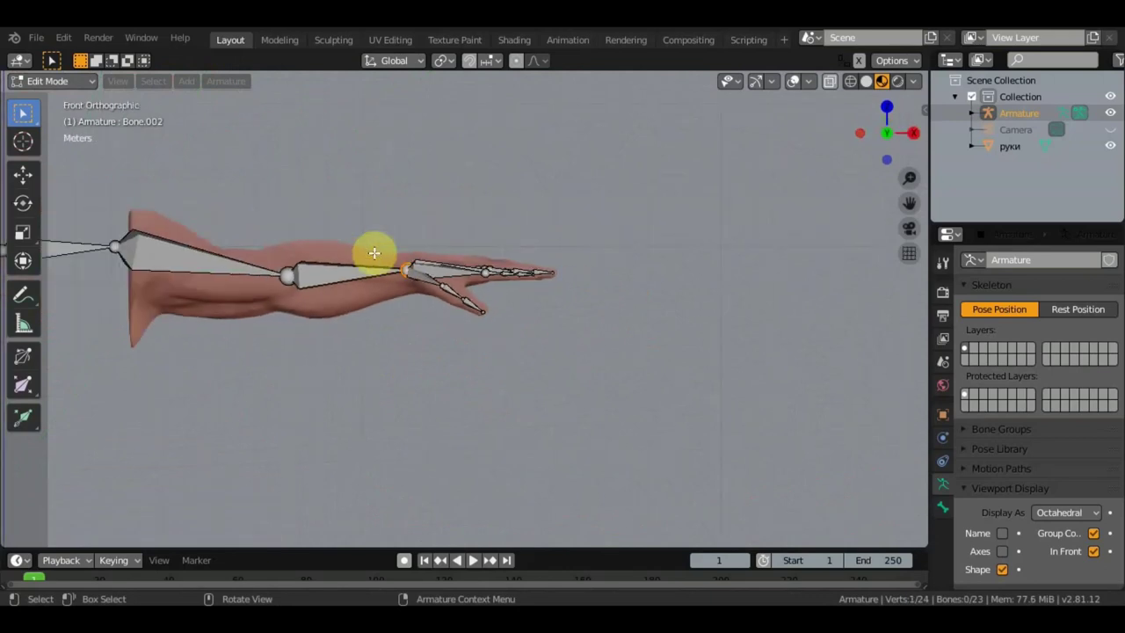
key(e)
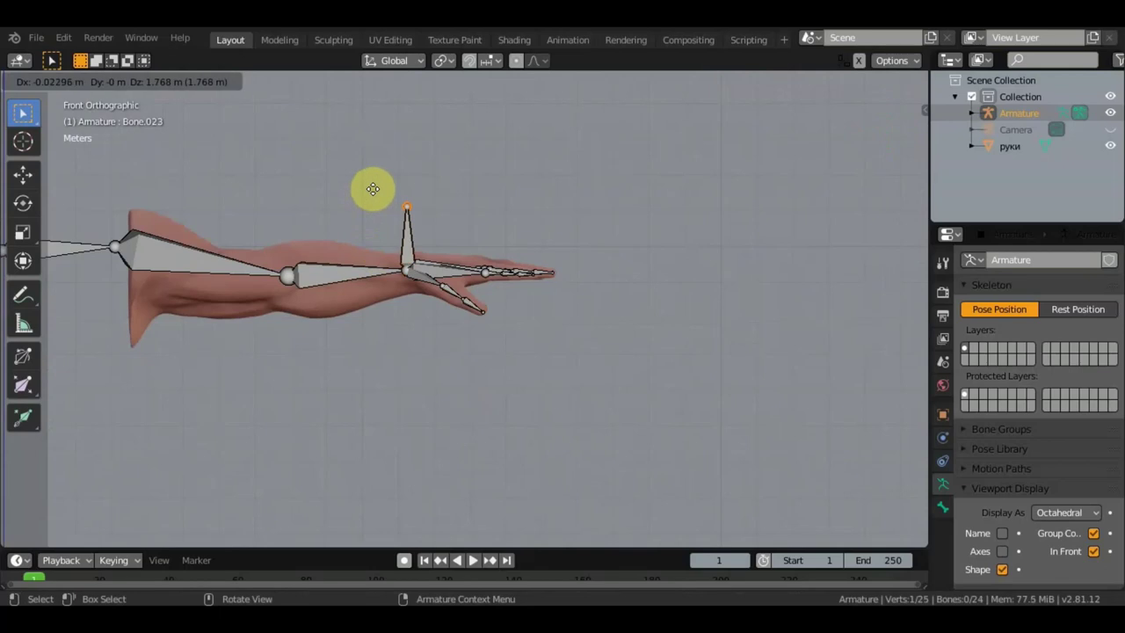
click(371, 189)
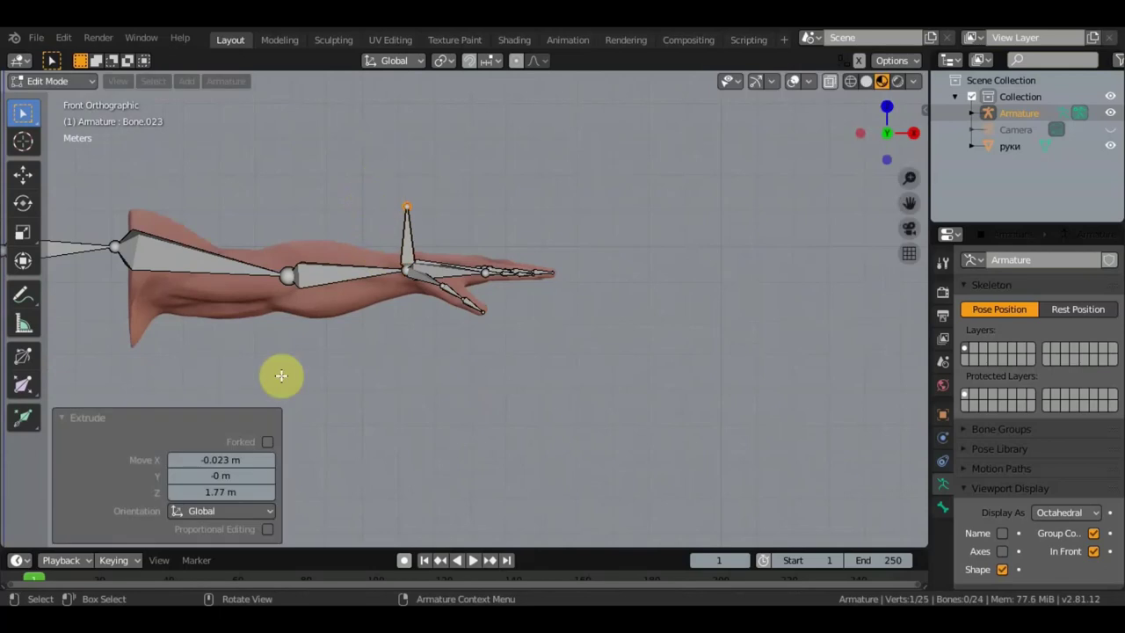
- Clear the parent of the new upright bone with Alt+P
click(408, 243)
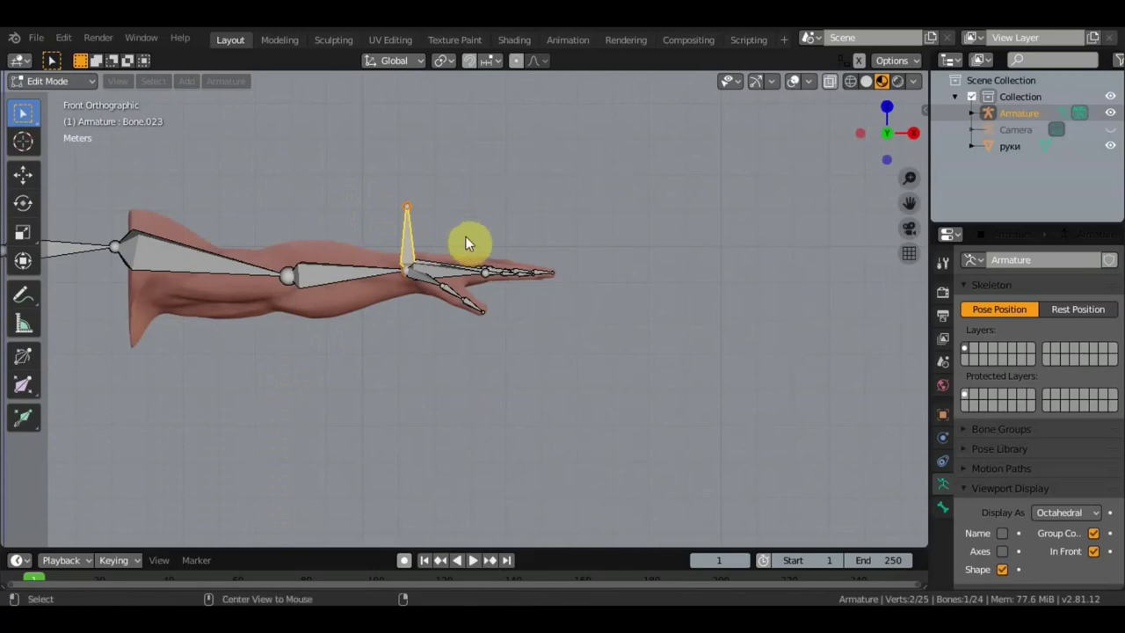
key(alt+p)
click(466, 237)
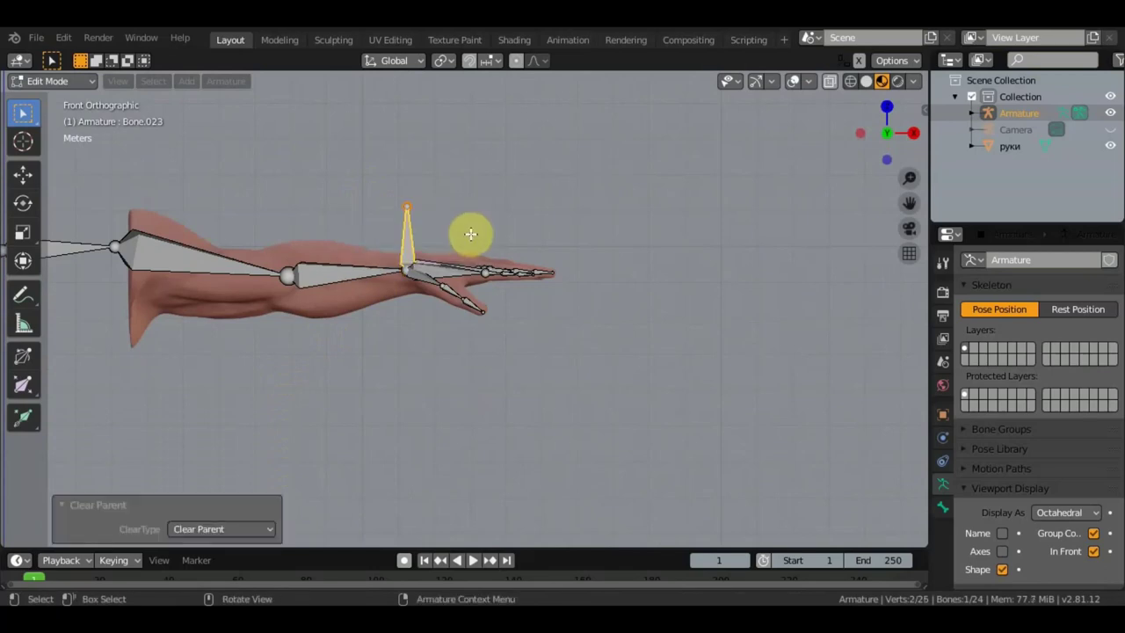
mouse_move(470, 234)
middle_down()
mouse_move(445, 269)
mouse_move(464, 348)
mouse_move(465, 329)
mouse_move(545, 334)
mouse_move(449, 350)
middle_up()
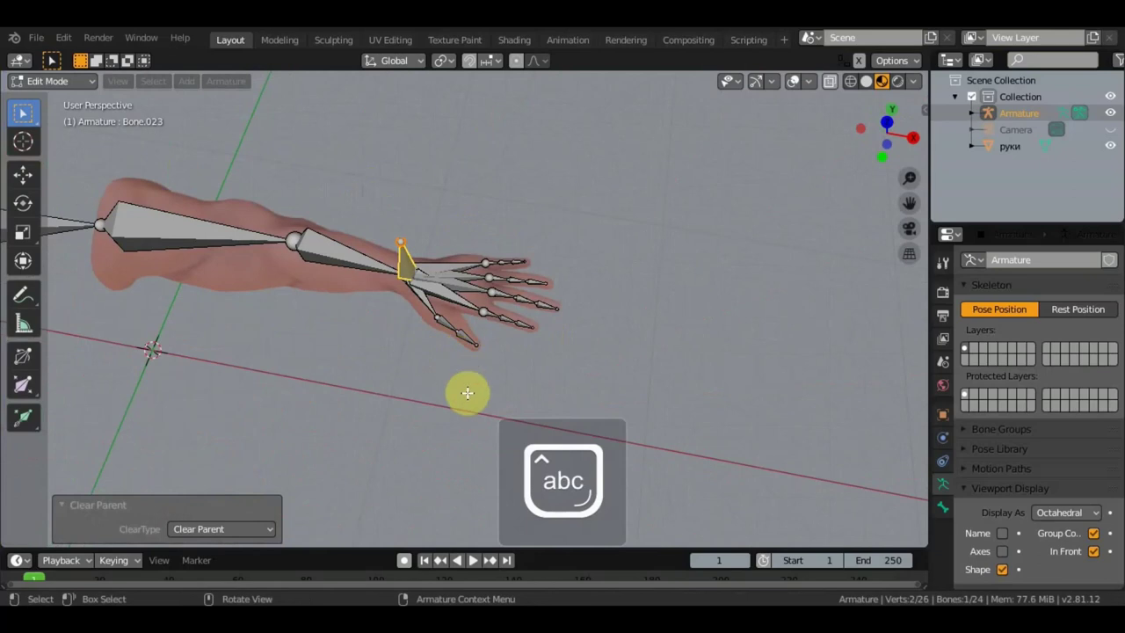
- Select the five hand bones plus Bone.023 and parent them with Ctrl+P Keep Offset
mouse_move(421, 442)
middle_down()
mouse_move(538, 437)
mouse_move(477, 372)
mouse_move(518, 346)
mouse_move(502, 269)
middle_up()
mouse_move(502, 309)
middle_down()
mouse_move(372, 428)
mouse_move(470, 416)
mouse_move(487, 396)
middle_up()
click(557, 378)
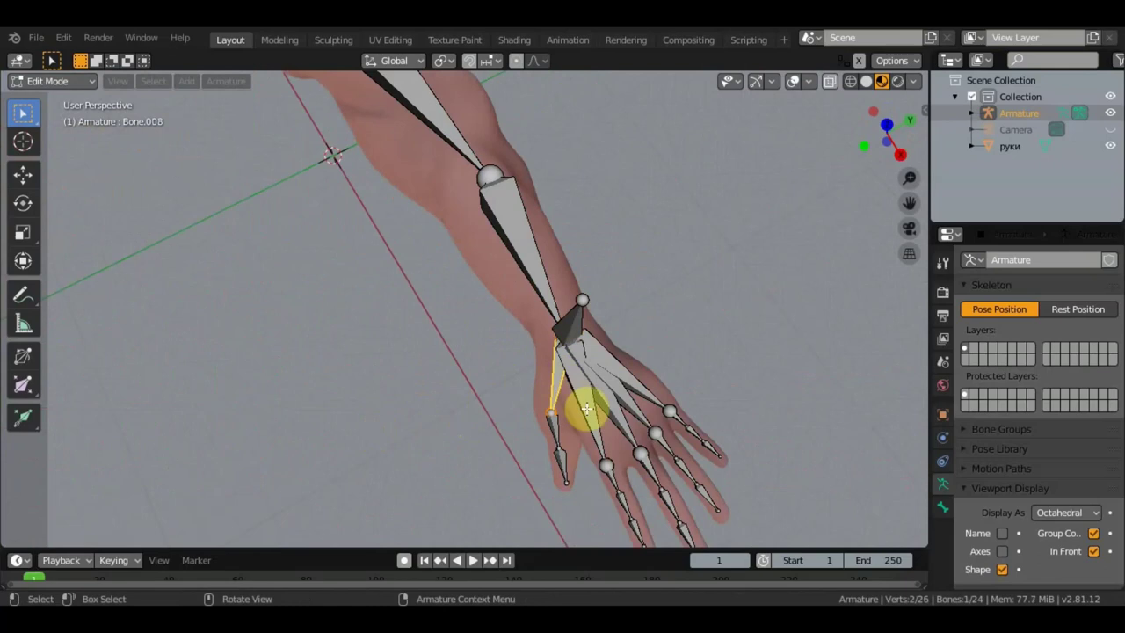
shift+click(601, 392)
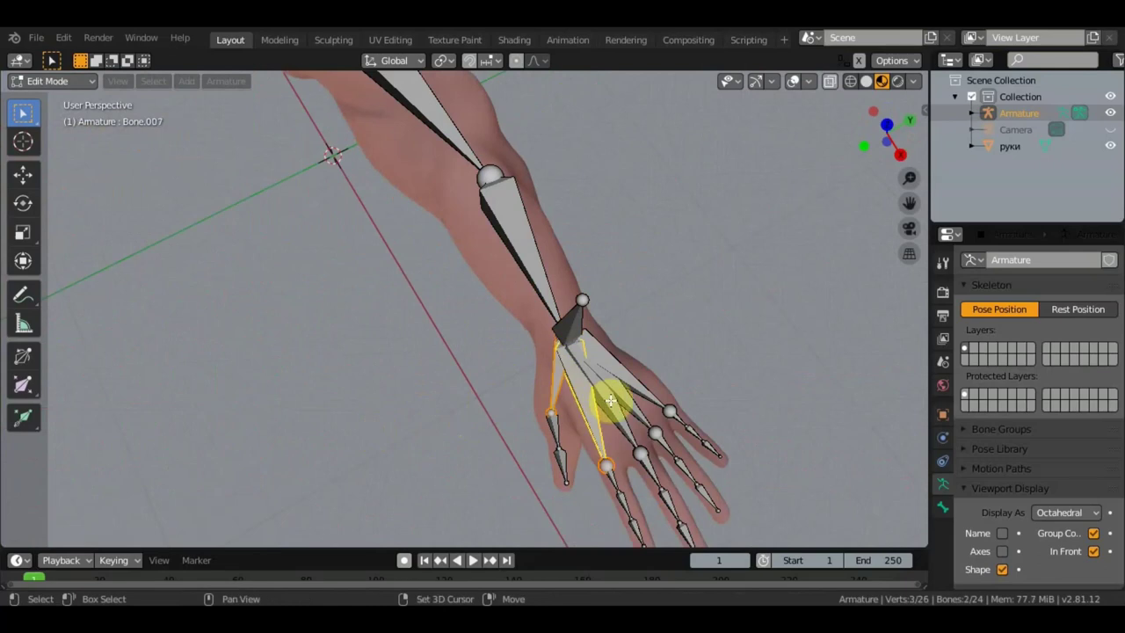
shift+click(640, 387)
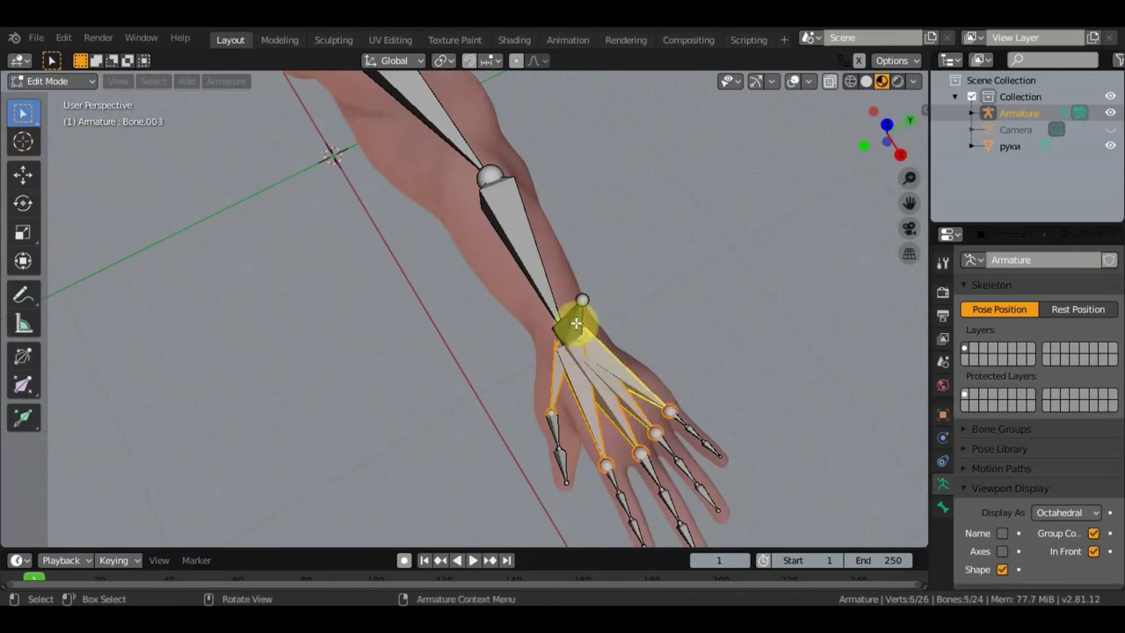
middle_drag(583, 312, 620, 208)
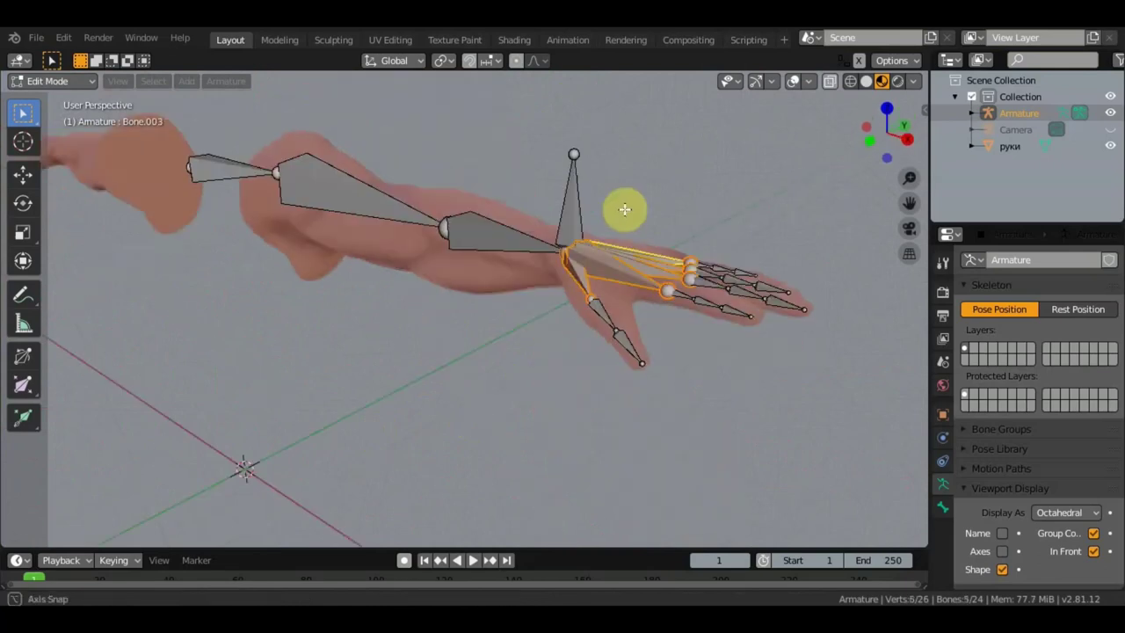
shift+click(573, 201)
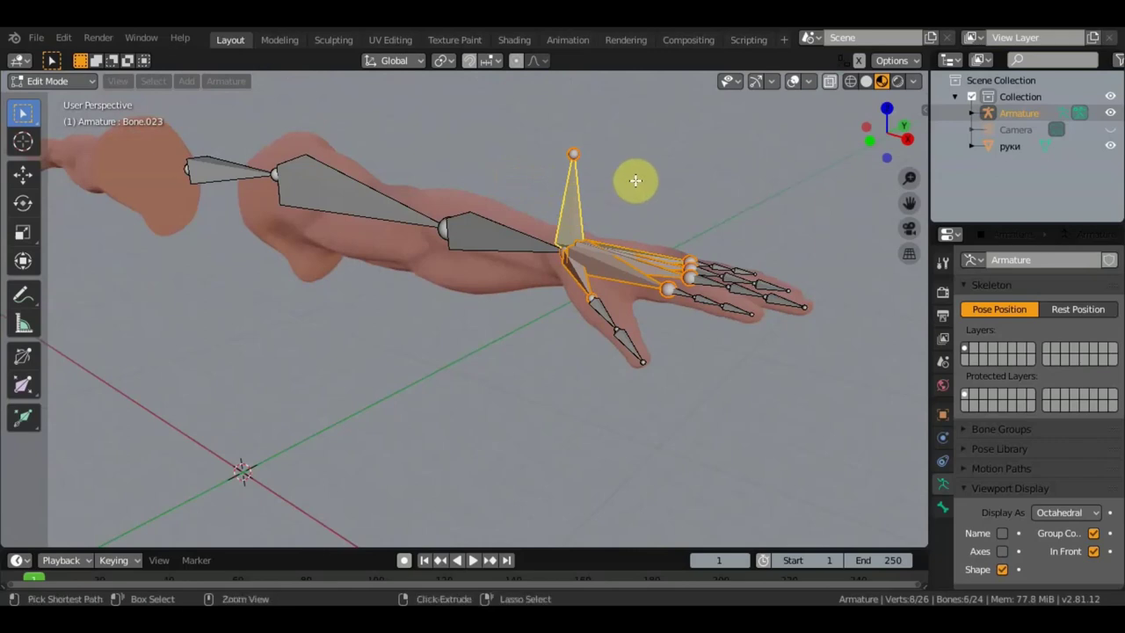
key(ctrl+p)
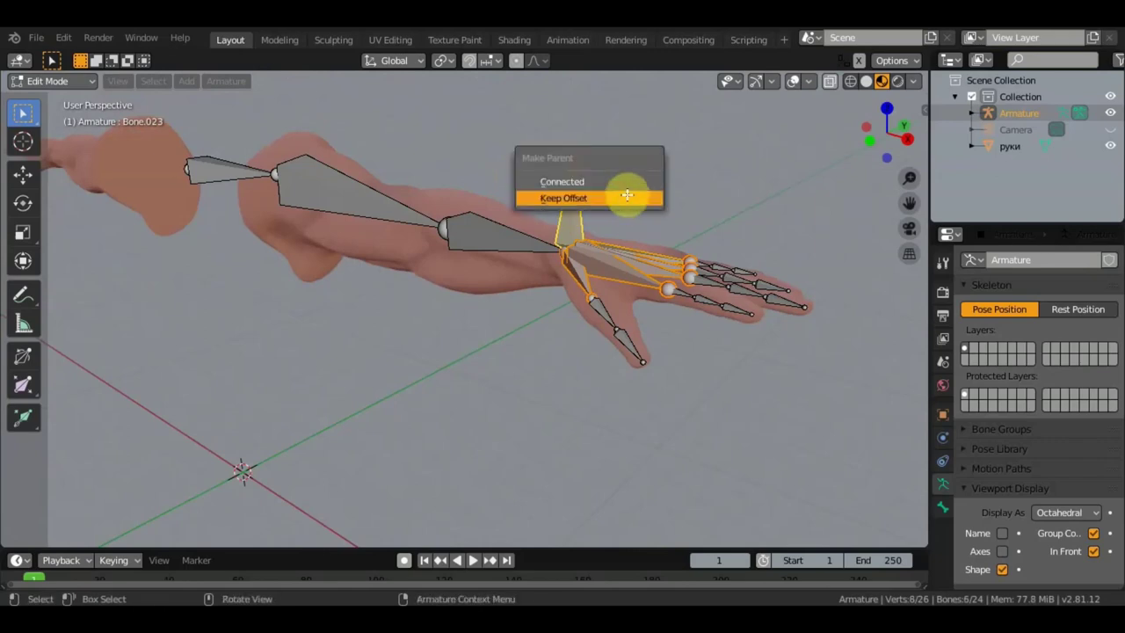
click(624, 197)
middle_drag(623, 208, 715, 203)
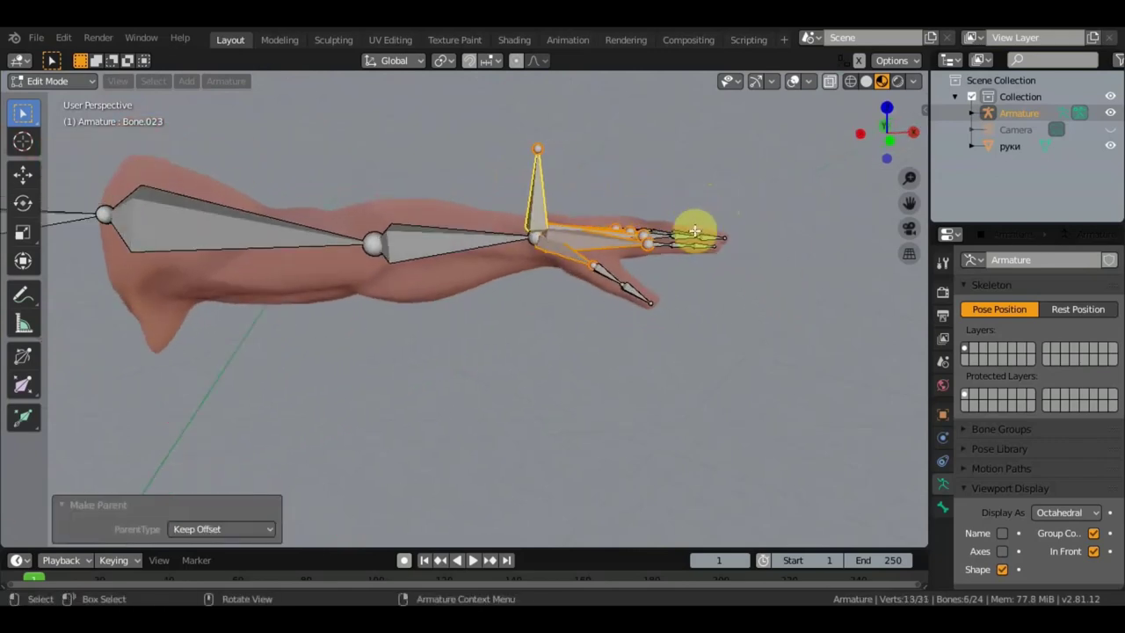
- Select Bone.023 alone and show its settings in the Bone properties tab, in front view
click(543, 205)
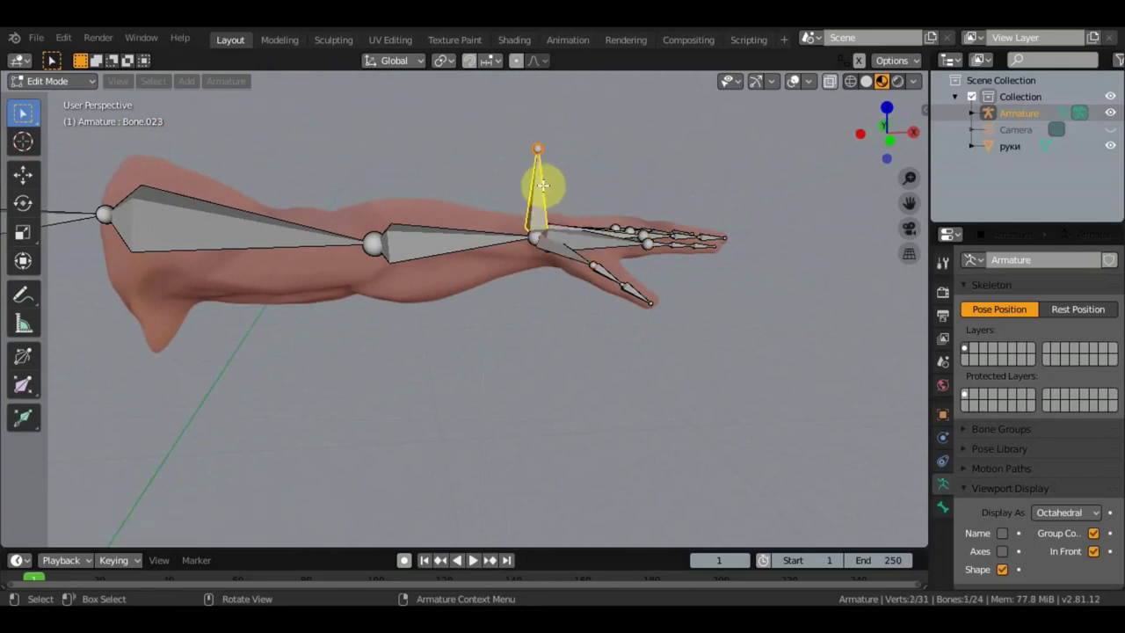
click(943, 464)
click(945, 438)
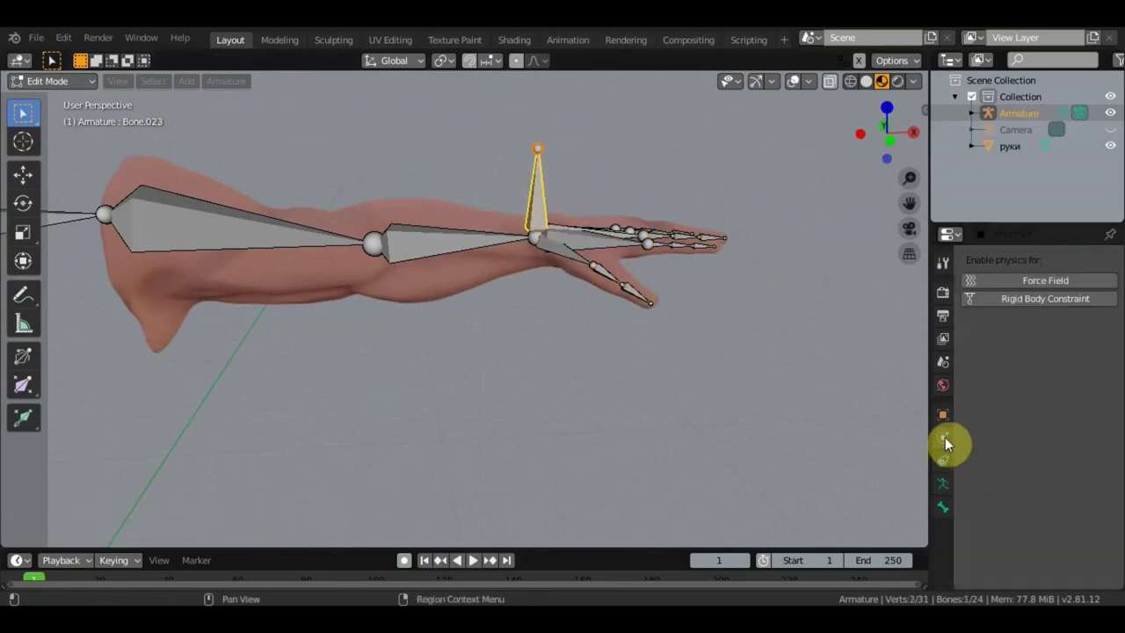
click(944, 414)
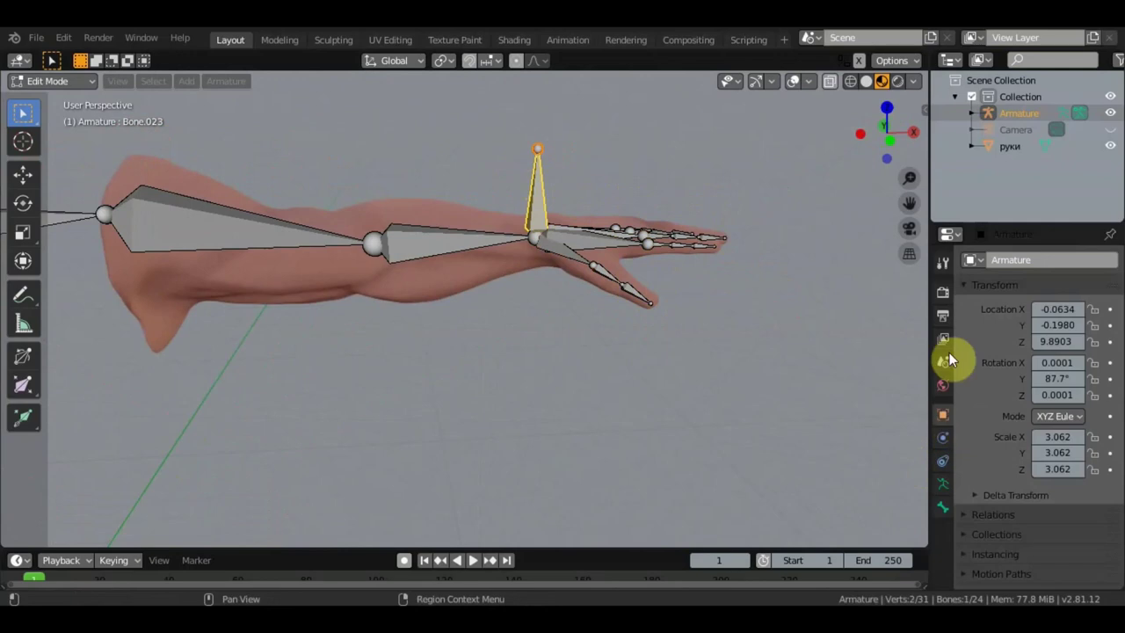
click(943, 296)
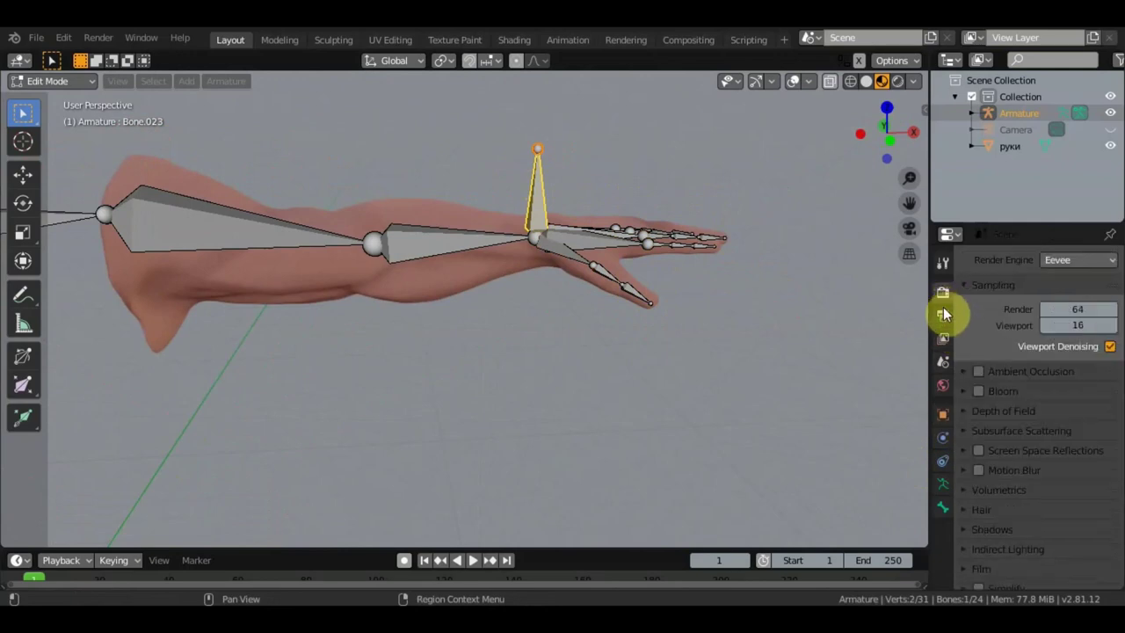
click(942, 315)
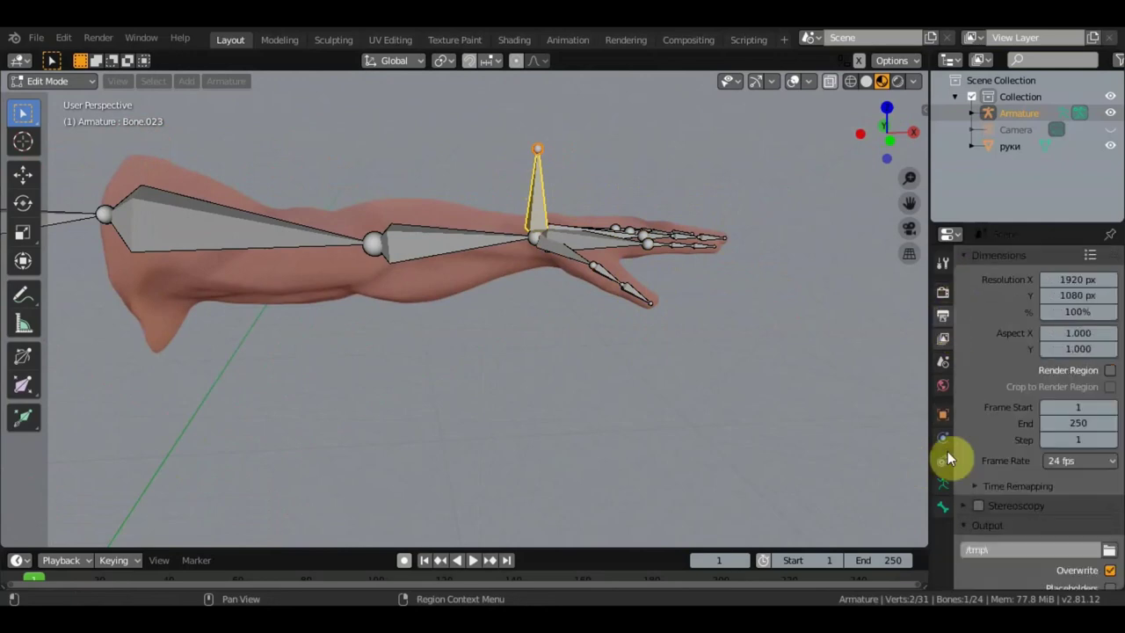
click(943, 508)
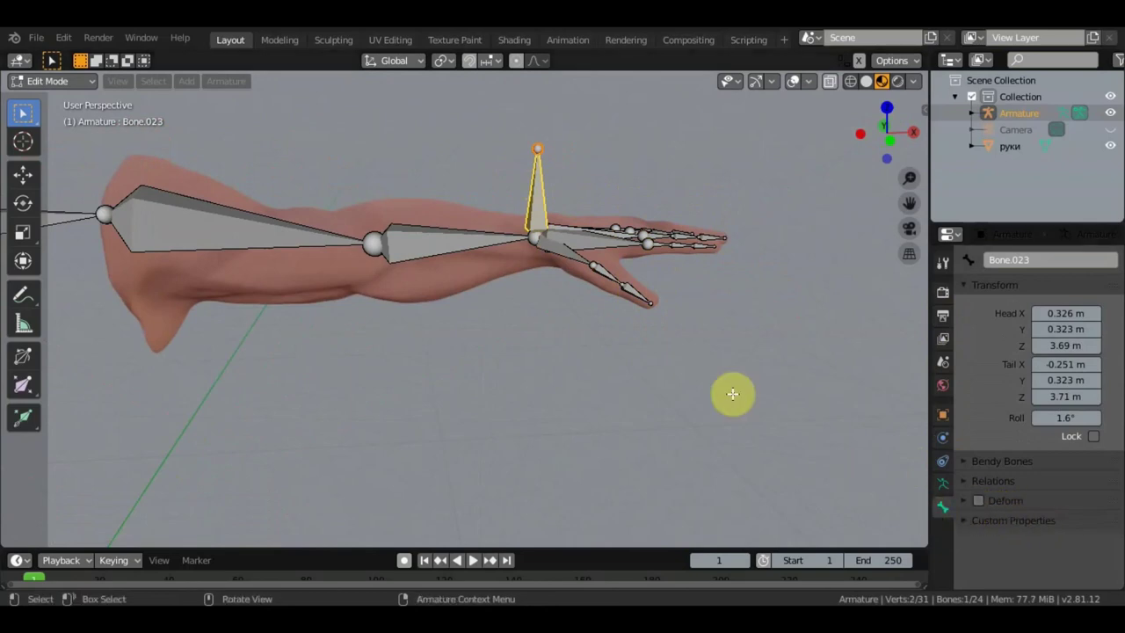
mouse_move(729, 394)
middle_down()
mouse_move(683, 357)
mouse_move(642, 370)
mouse_move(771, 377)
mouse_move(734, 370)
middle_up()
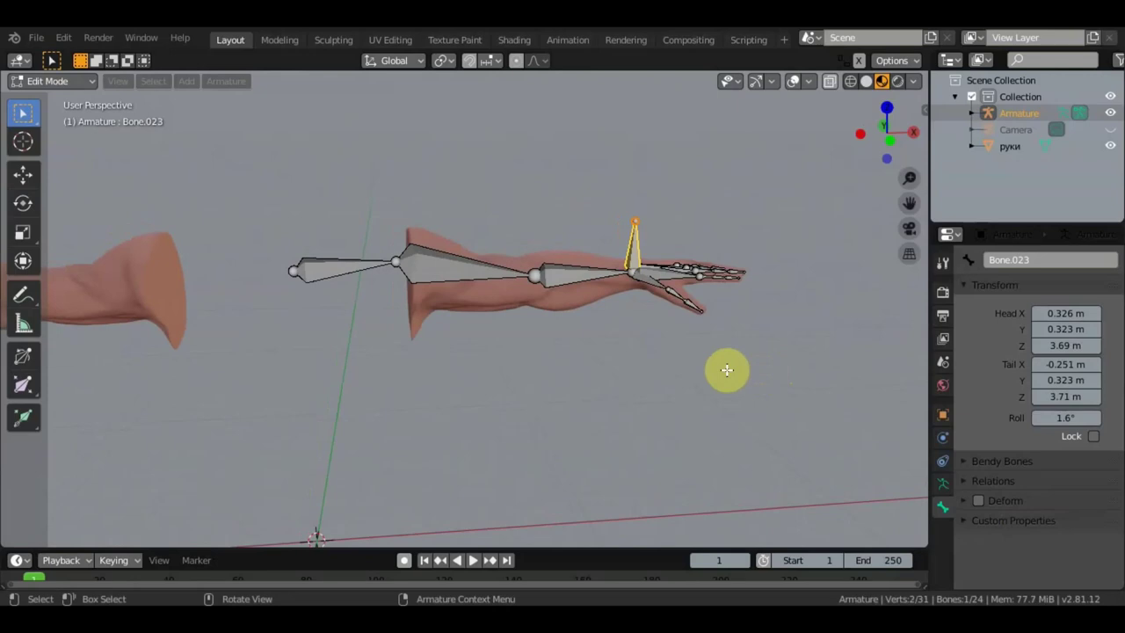
key(KP_1)
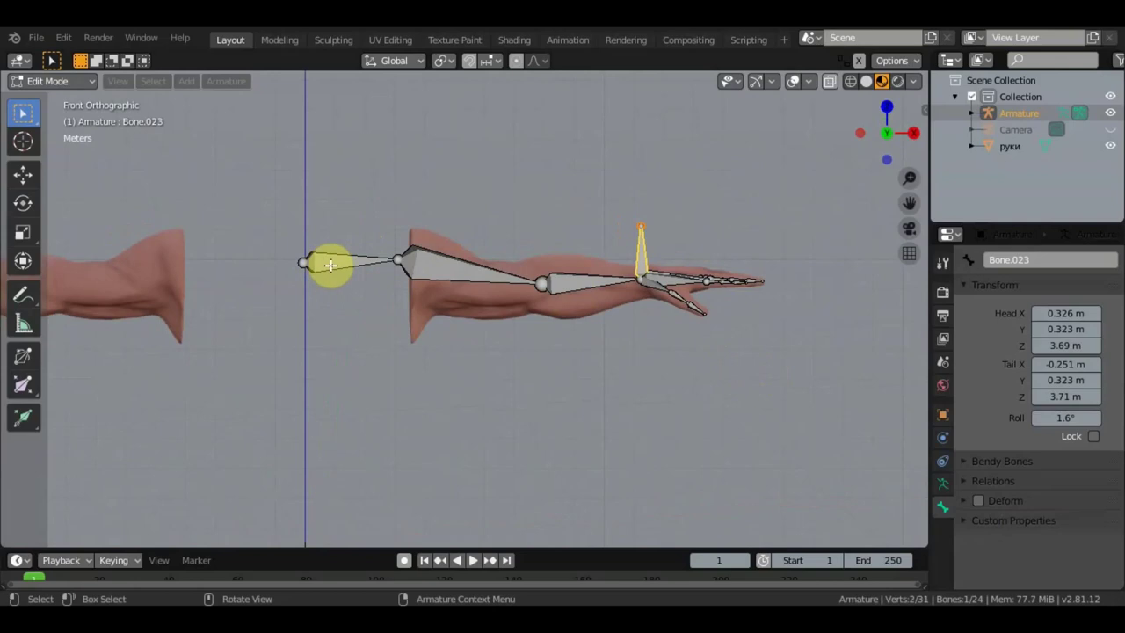
- Select every bone of the arm armature
scroll(577, 372, down, 2)
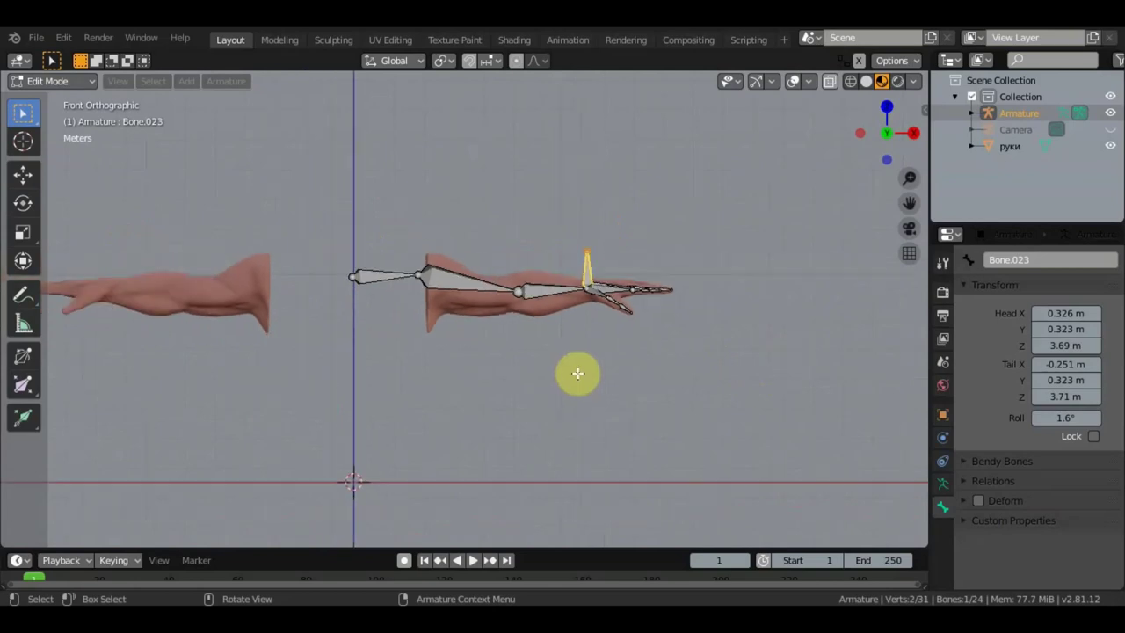
click(701, 396)
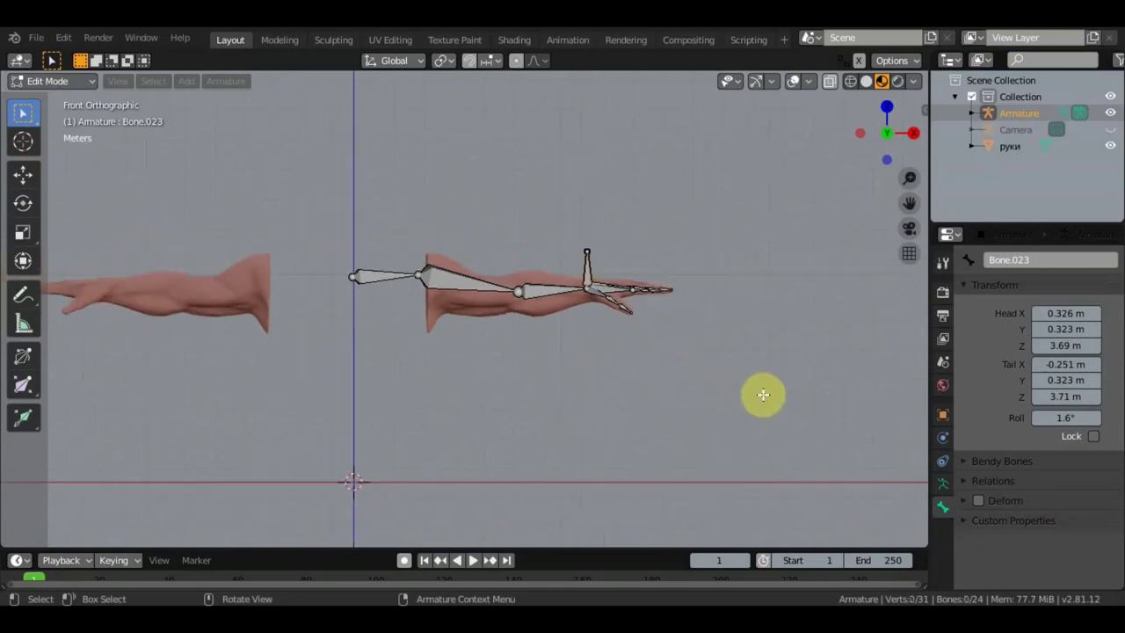
drag(774, 432, 345, 186)
scroll(398, 211, down, 2)
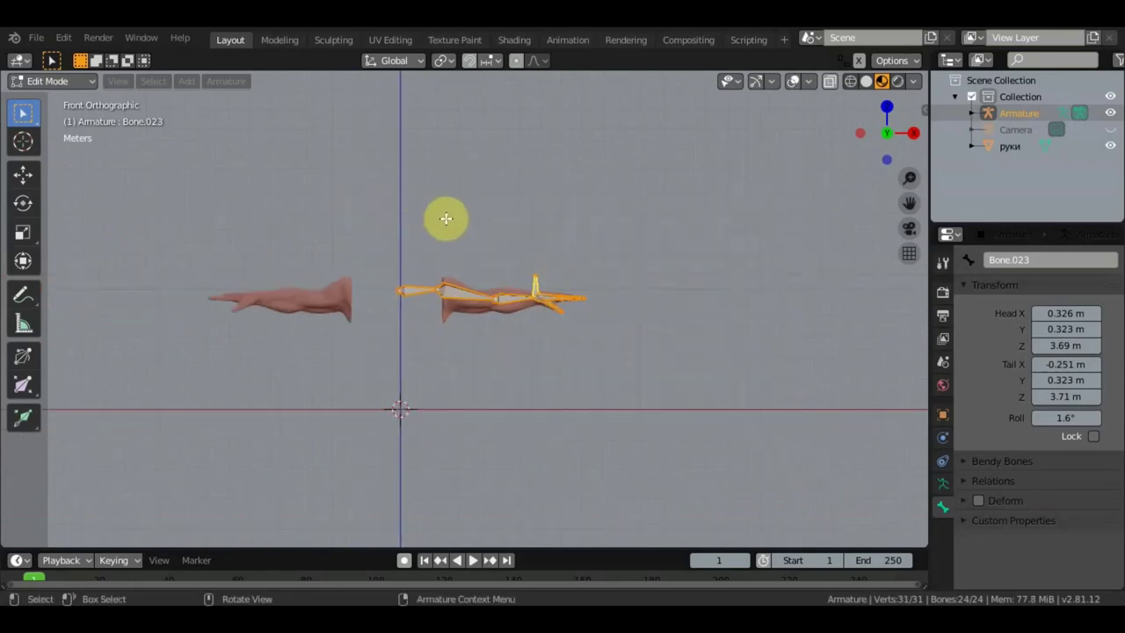
shift+middle_drag(448, 218, 511, 222)
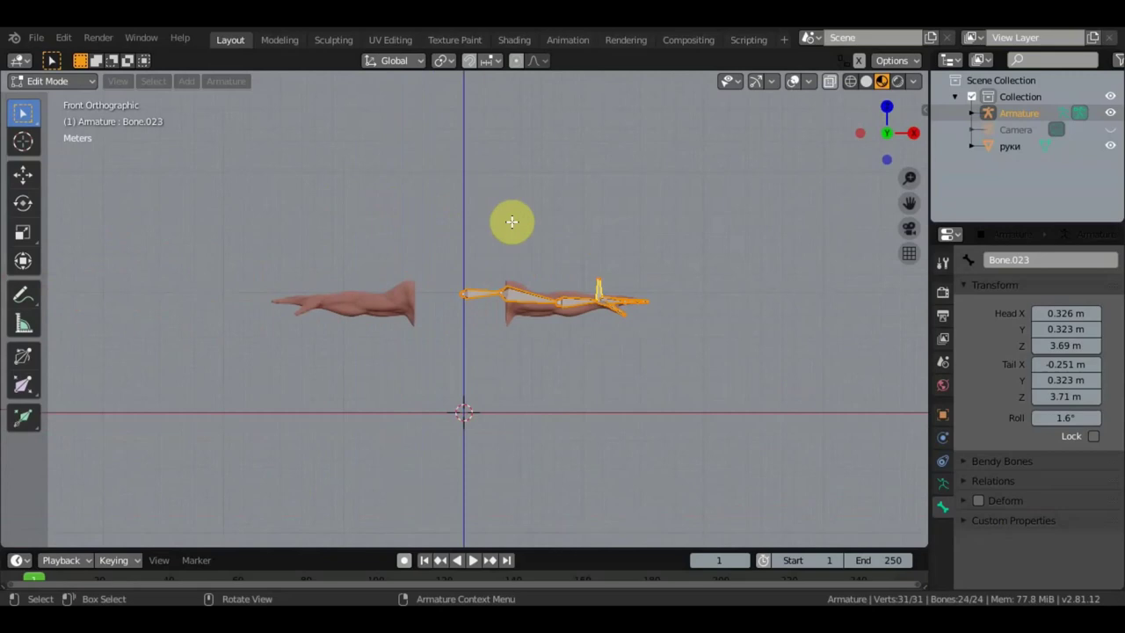
- Duplicate the arm bones in place and mirror the copy across global X
right_click(528, 295)
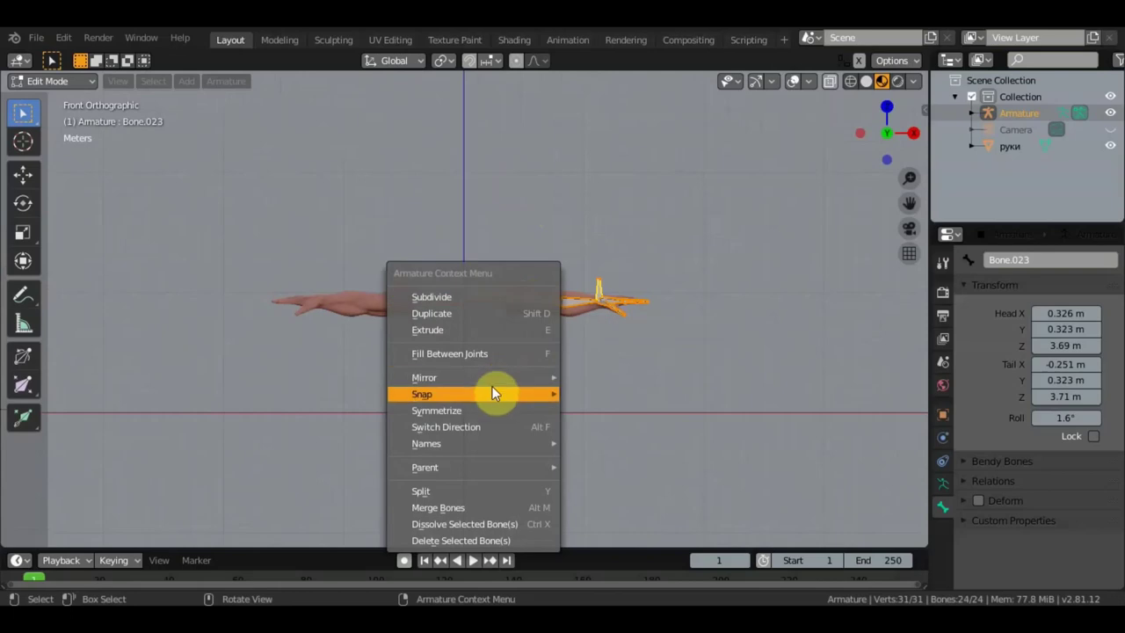
mouse_move(472, 377)
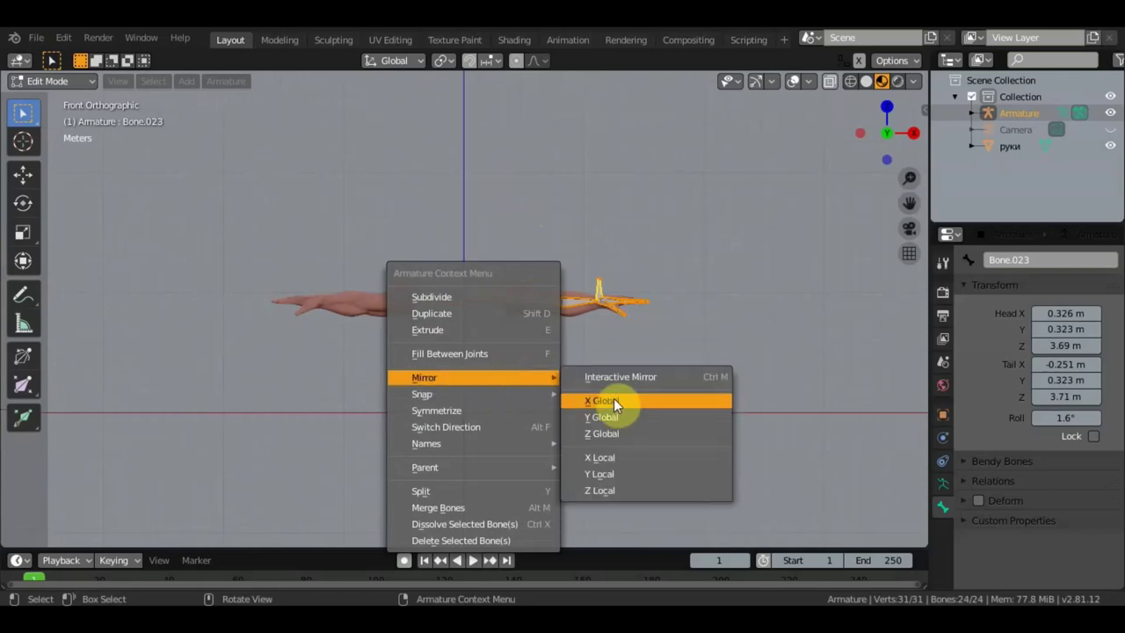
click(613, 400)
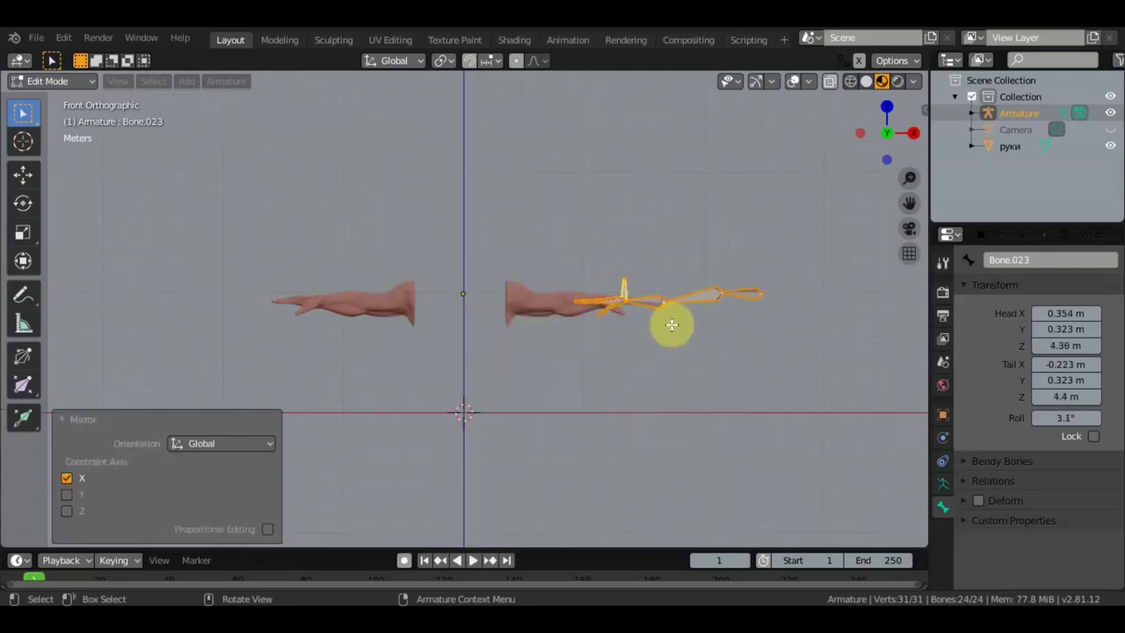
key(ctrl+z)
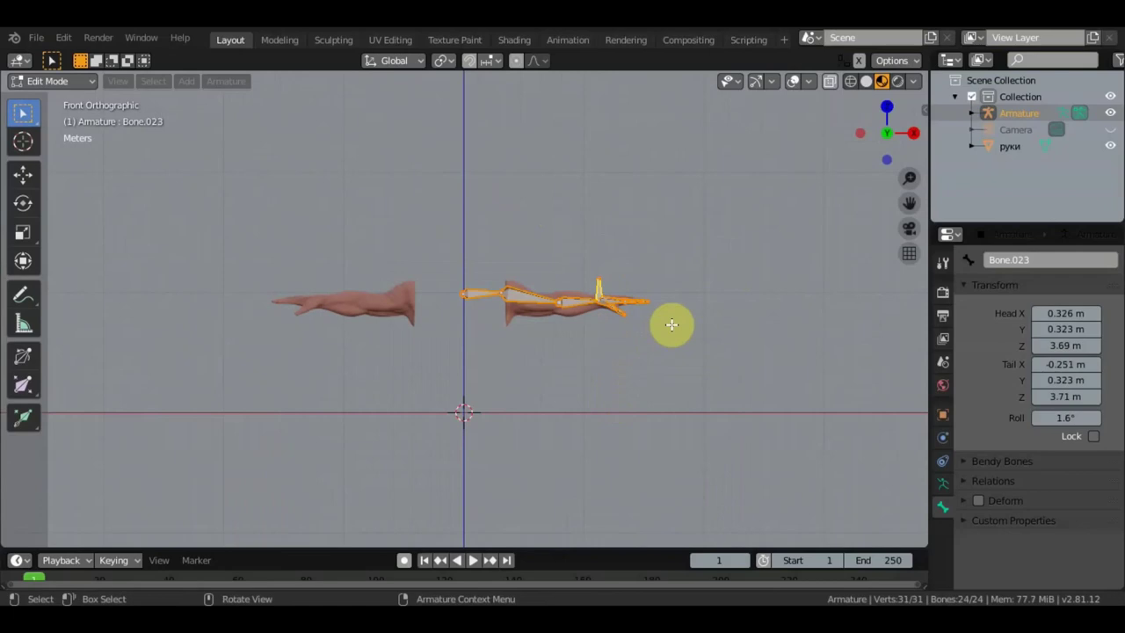
key(shift+d)
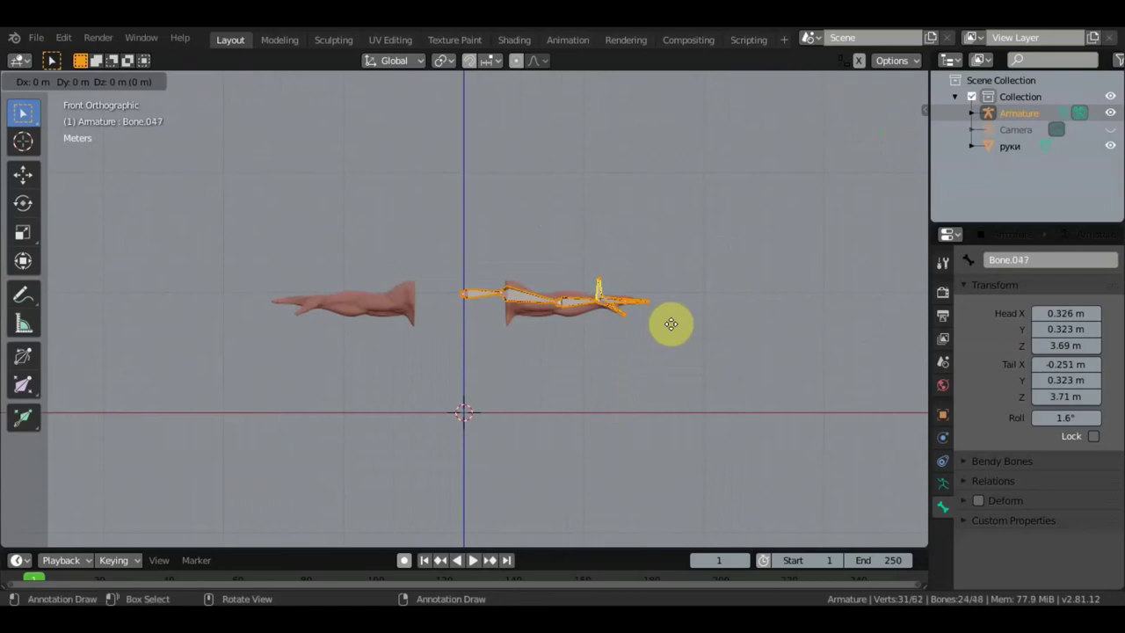
right_click(670, 325)
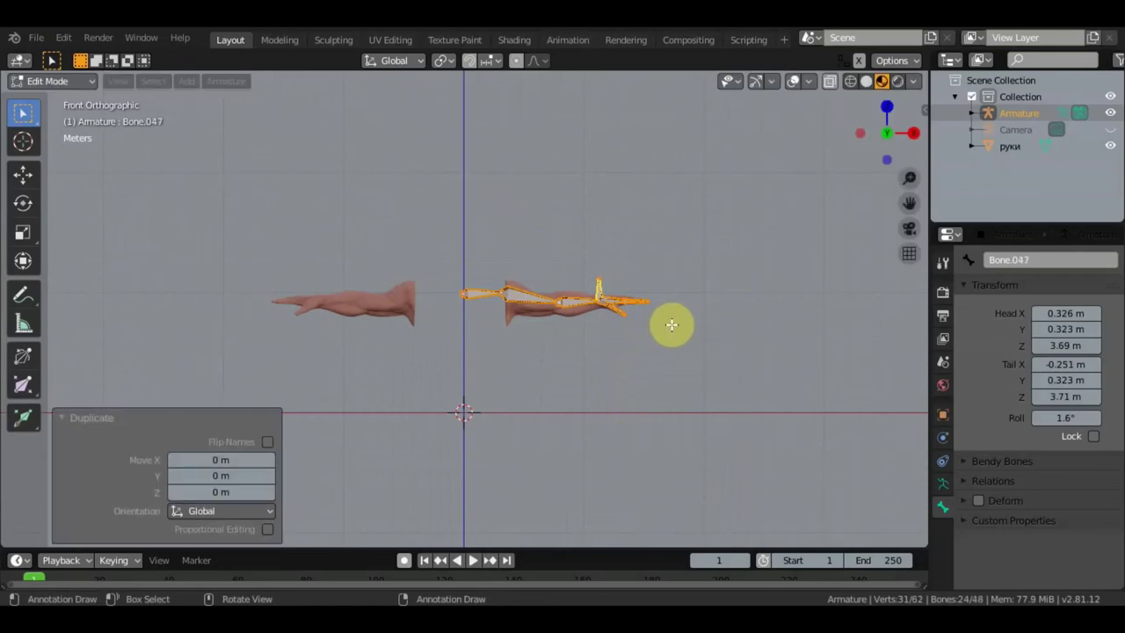
right_click(538, 303)
click(636, 327)
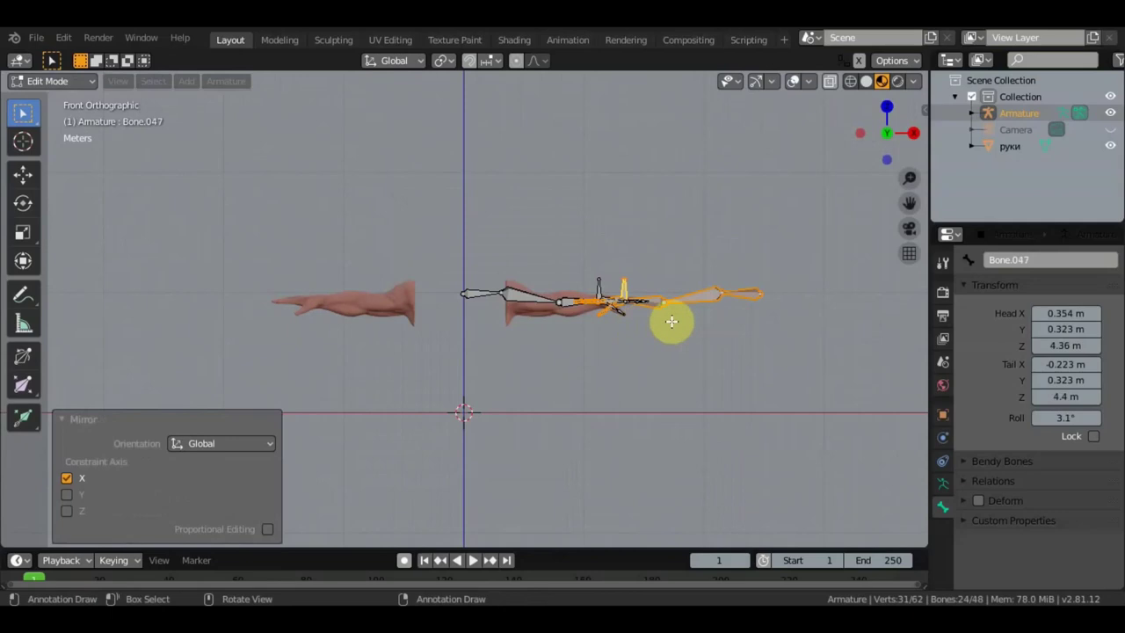
- Slide the mirrored bone chain left onto the left arm mesh
click(23, 175)
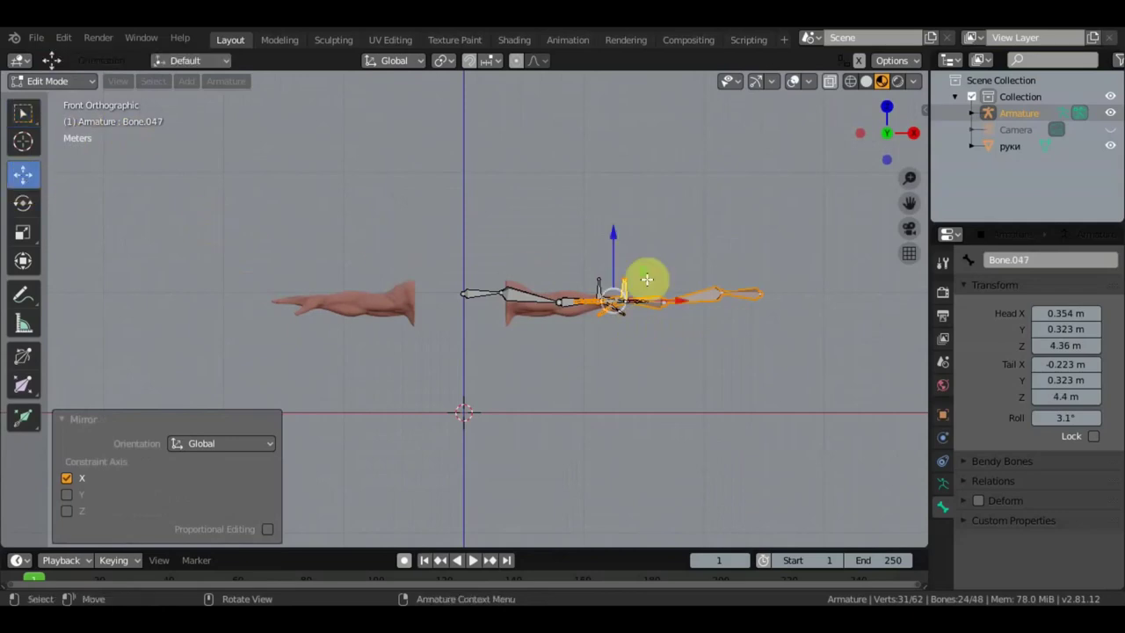
mouse_move(677, 301)
mouse_down()
mouse_move(373, 303)
mouse_move(410, 299)
mouse_up()
mouse_move(410, 299)
middle_down()
mouse_move(695, 382)
mouse_move(646, 369)
mouse_move(655, 246)
mouse_move(621, 309)
middle_up()
scroll(620, 311, up, 3)
scroll(624, 212, up, 3)
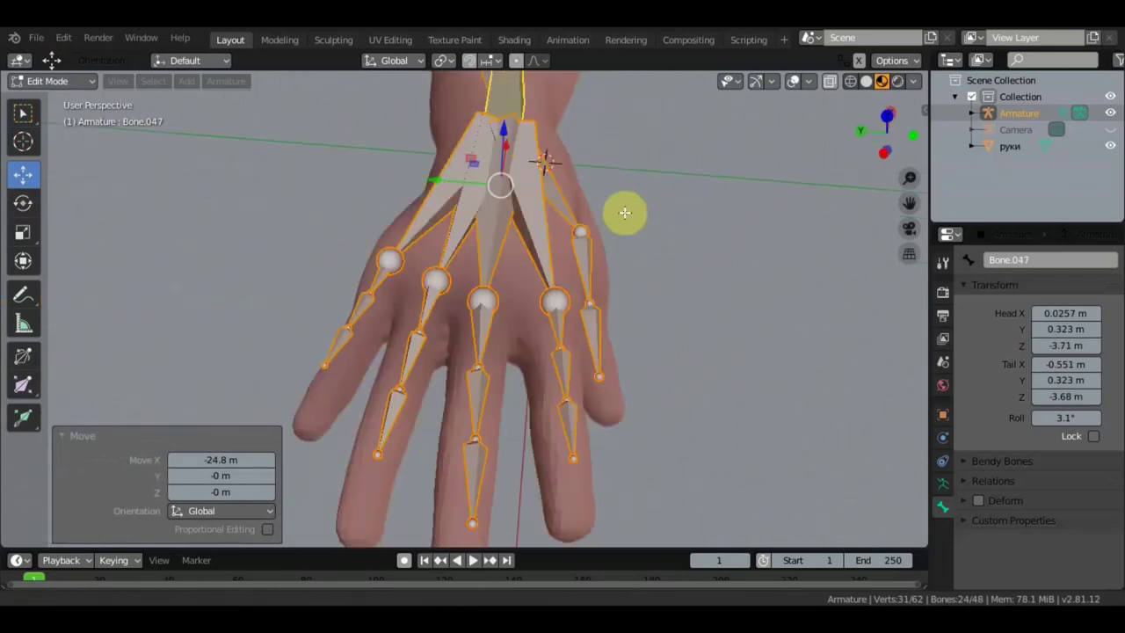
mouse_move(625, 216)
middle_down()
mouse_move(545, 221)
mouse_move(669, 236)
middle_up()
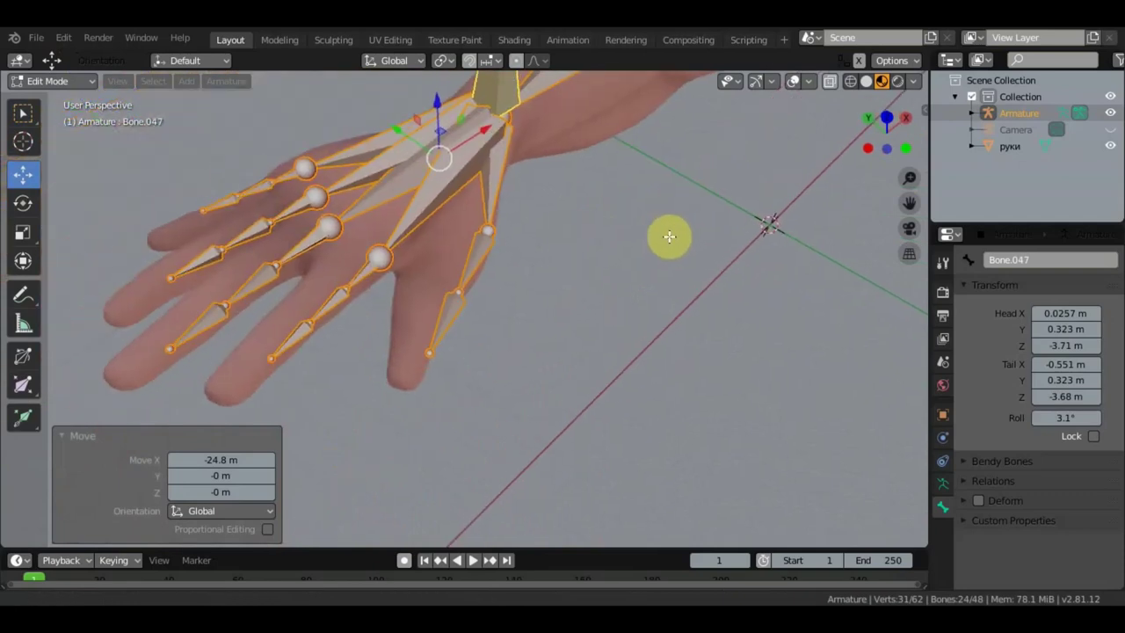
scroll(669, 236, down, 3)
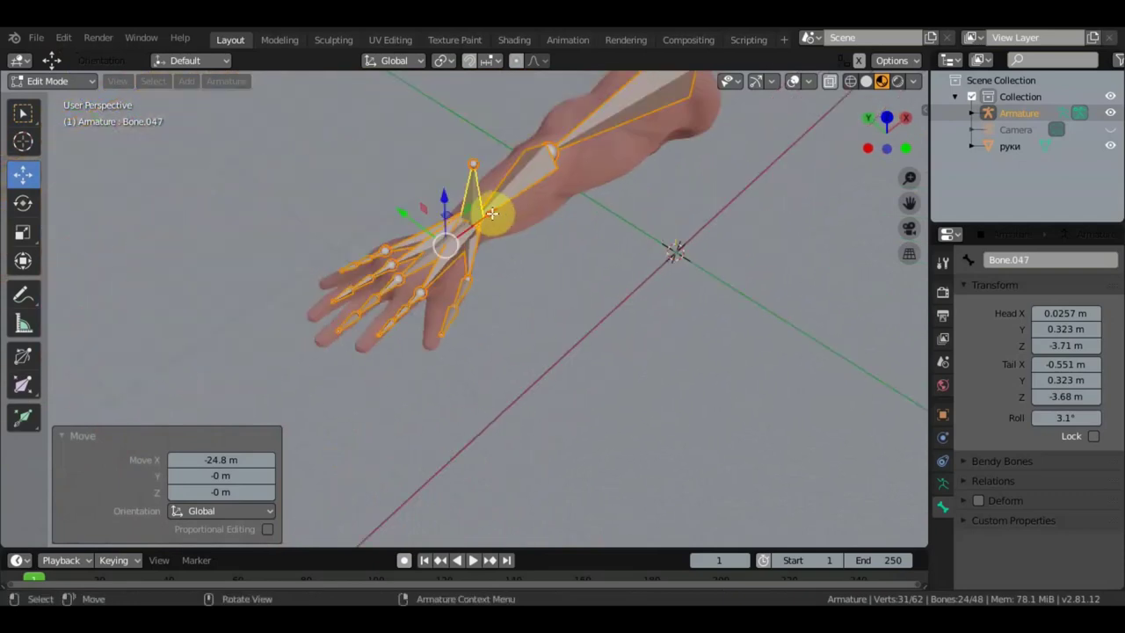
- Fine-tune the mirrored bones inside the left arm, a -0.432 m X move overall
key(g)
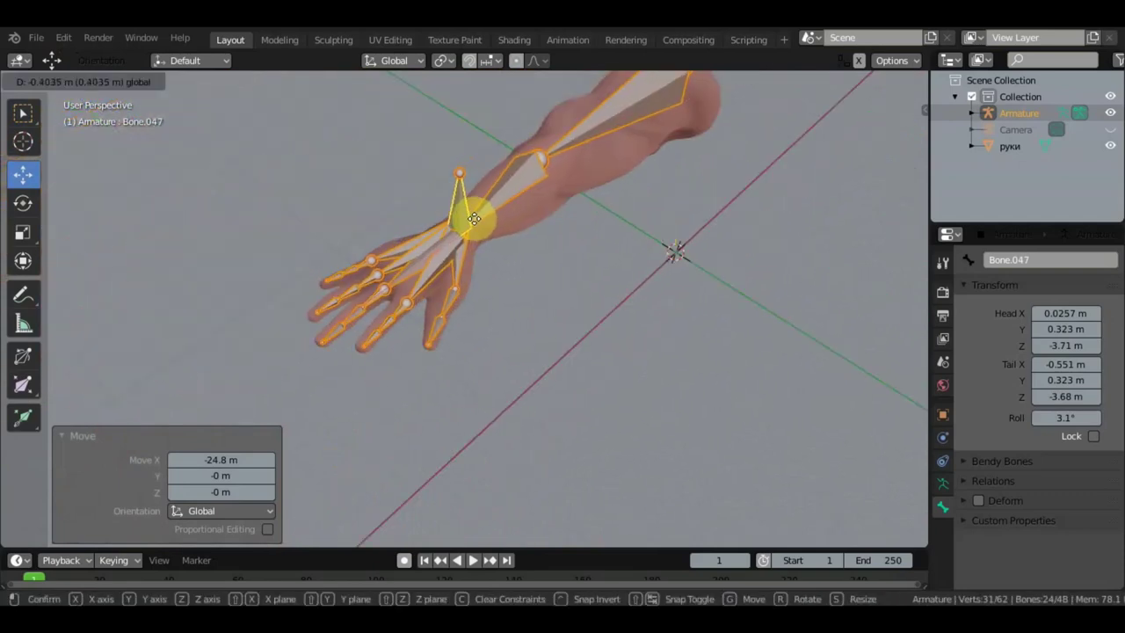
click(479, 221)
mouse_move(552, 264)
middle_down()
mouse_move(623, 289)
mouse_move(592, 229)
mouse_move(510, 216)
mouse_move(603, 194)
mouse_move(599, 385)
mouse_move(562, 334)
mouse_move(663, 331)
mouse_move(845, 358)
mouse_move(588, 385)
mouse_move(578, 349)
mouse_move(606, 324)
mouse_move(525, 325)
mouse_move(563, 303)
middle_up()
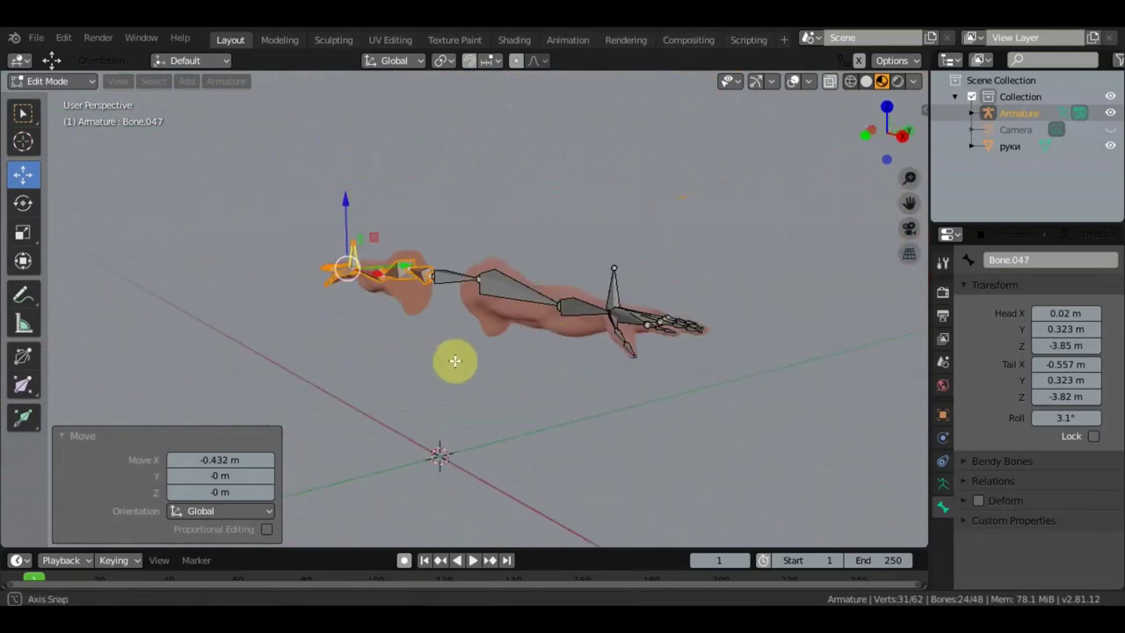
middle_drag(455, 360, 502, 352)
mouse_move(525, 410)
middle_down()
mouse_move(553, 422)
mouse_move(640, 377)
mouse_move(694, 320)
middle_up()
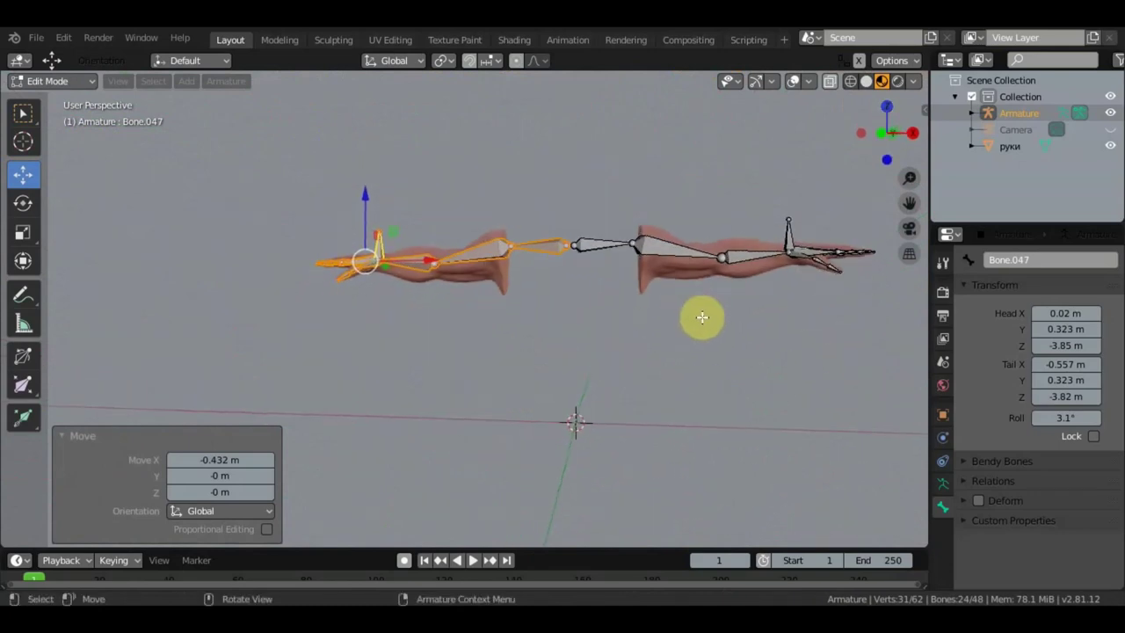
- Scale Bone.024 to 0.694 and Bone to 0.726 to open a gap between the arms
click(561, 254)
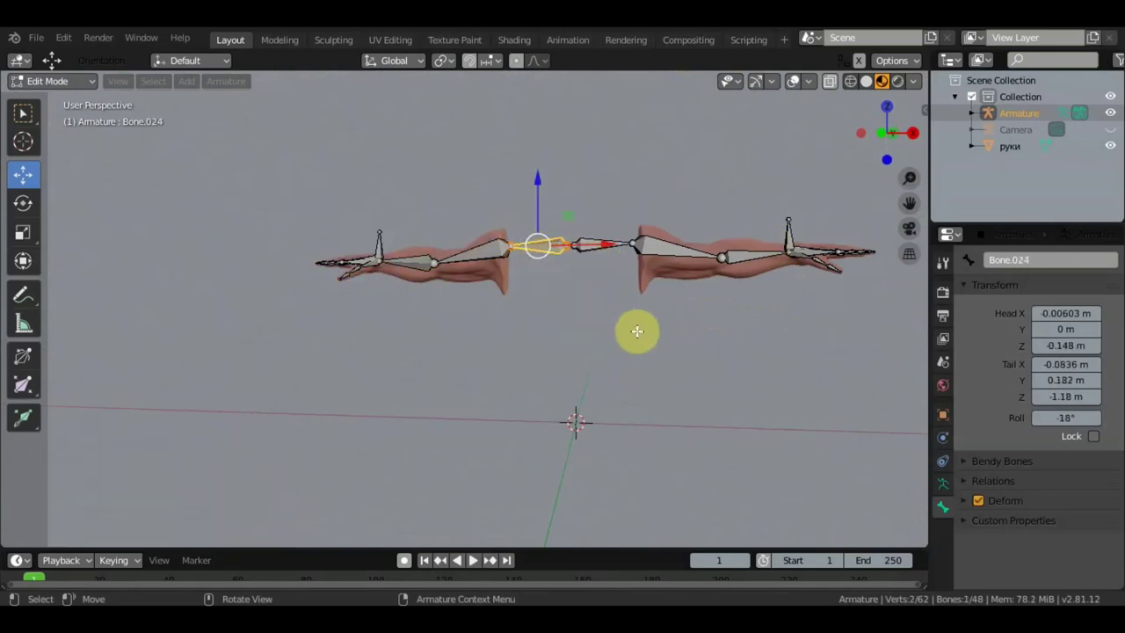
key(s)
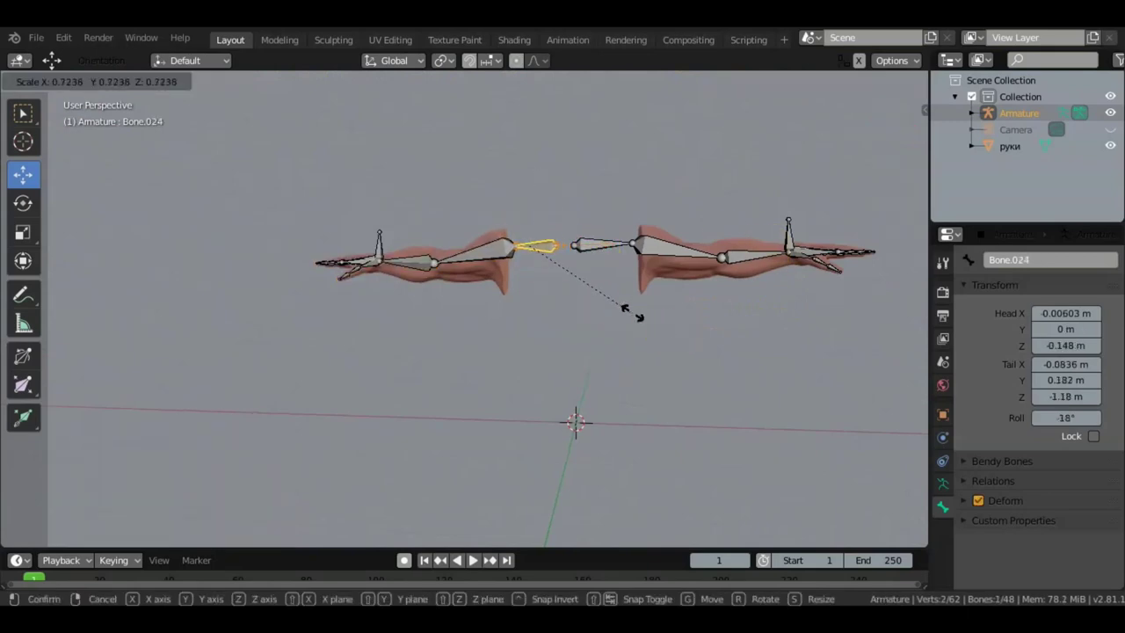
click(625, 309)
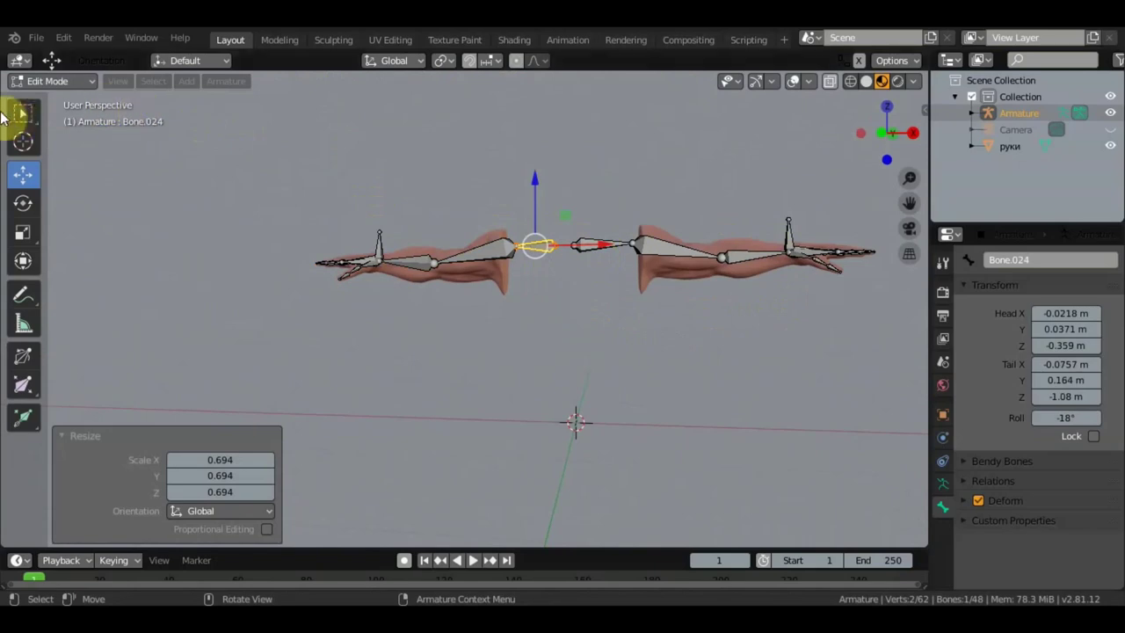
click(21, 114)
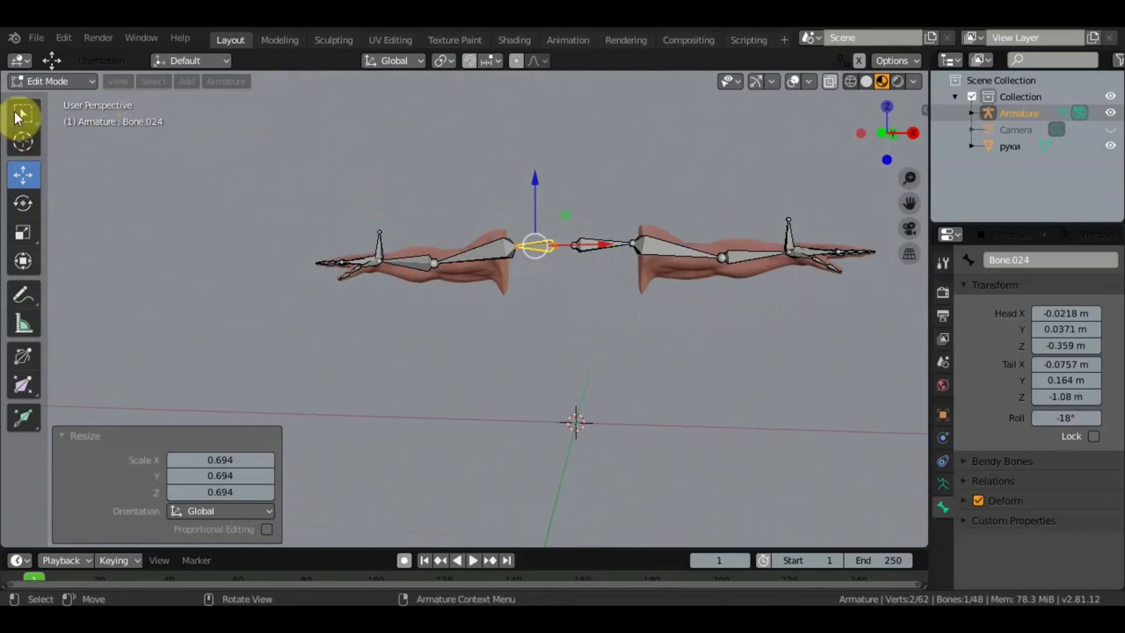
click(597, 251)
key(s)
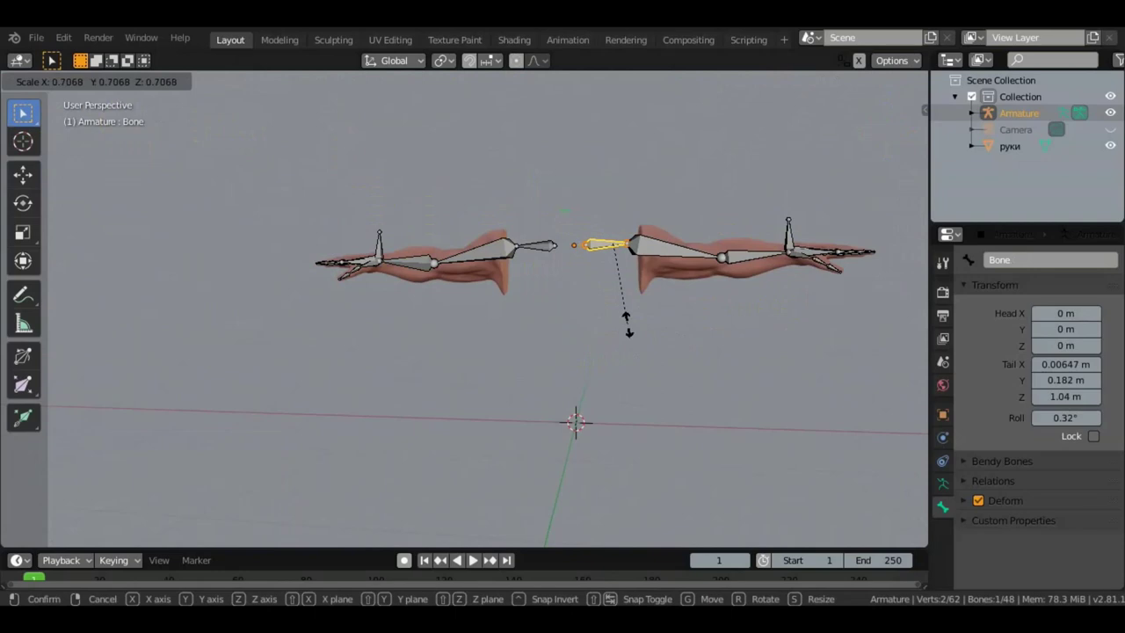
click(625, 325)
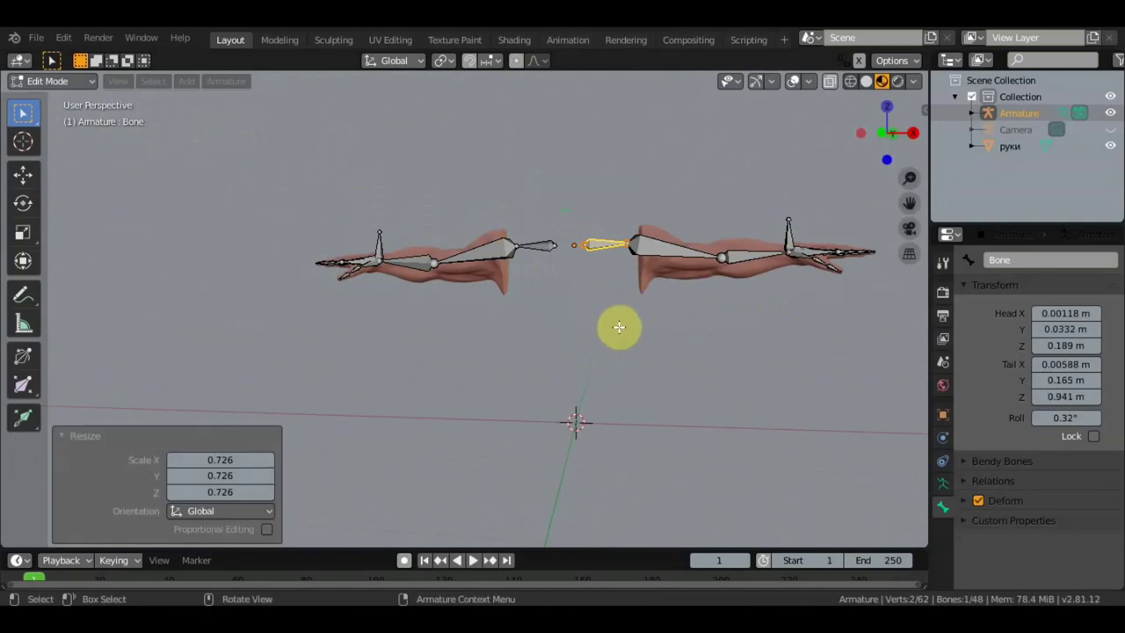
shift+middle_drag(619, 327, 595, 352)
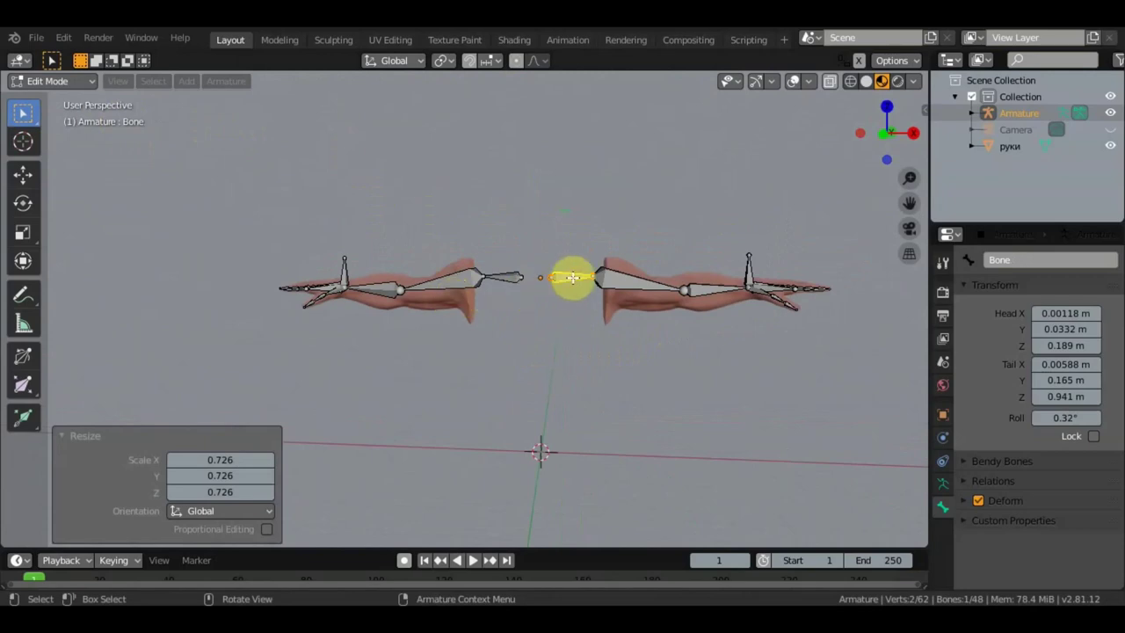
- Duplicate the central bone in place and move the copy below the shoulders
key(shift+d)
right_click(572, 327)
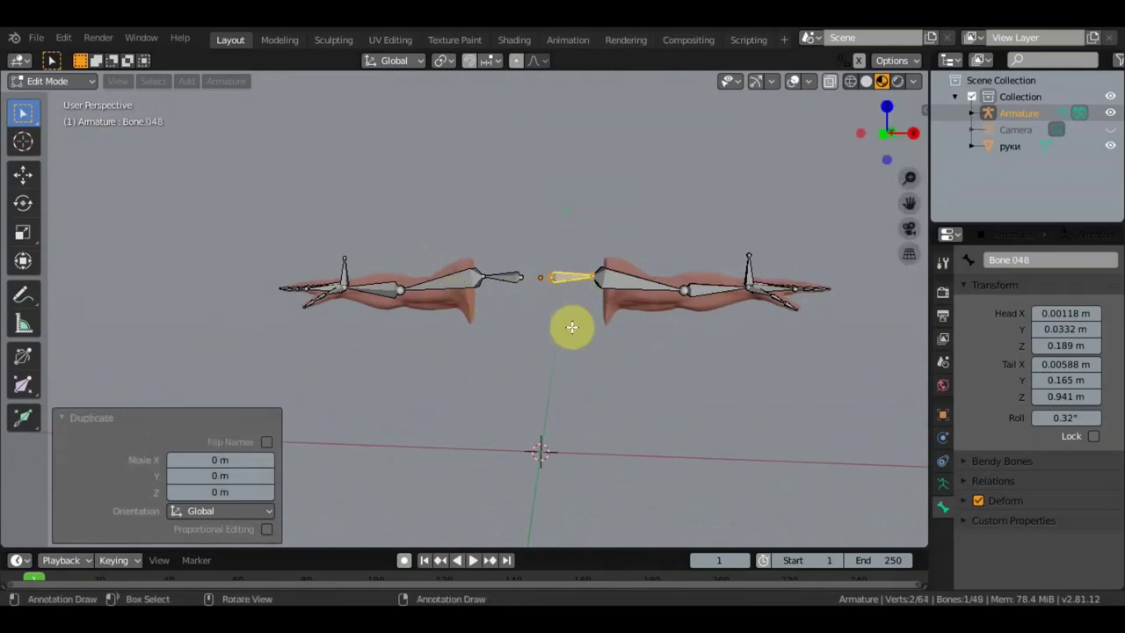
key(g)
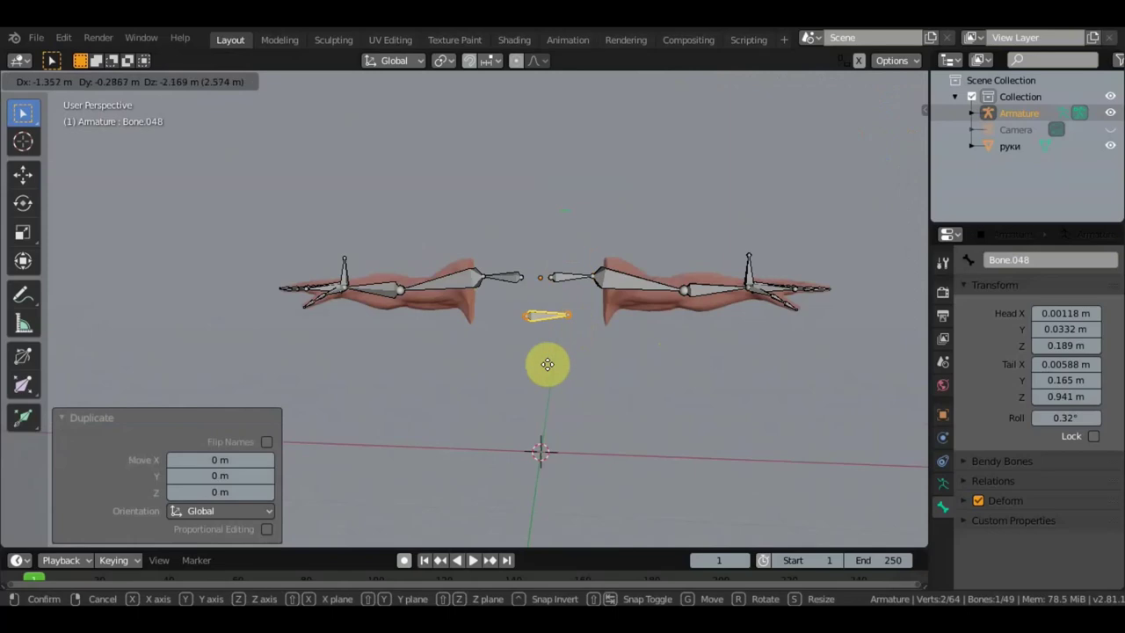
click(558, 368)
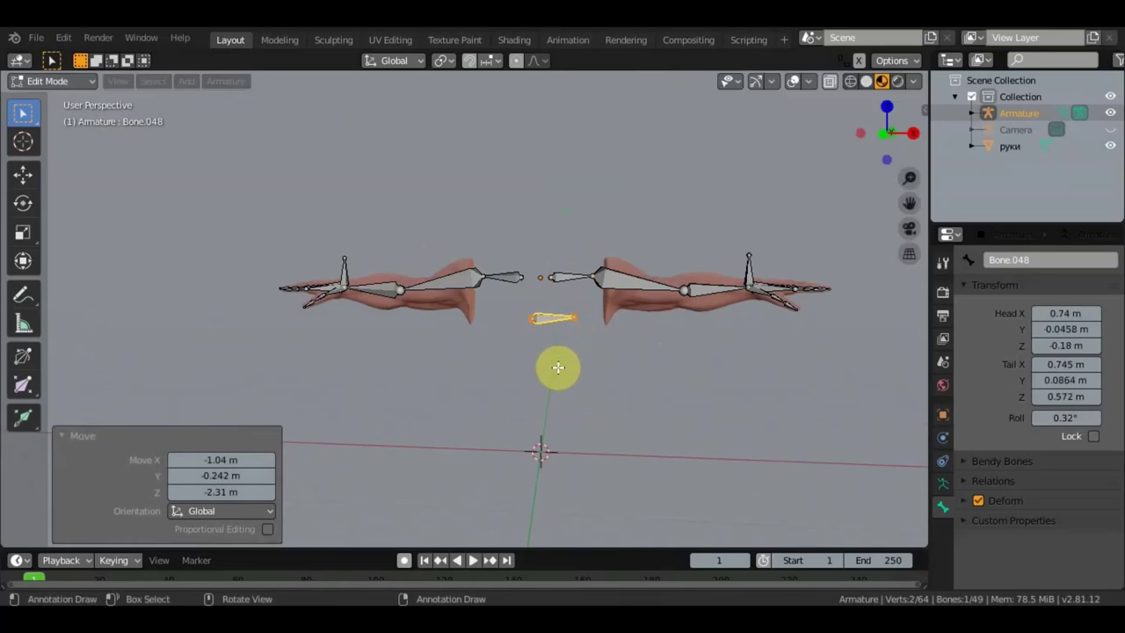
- In front view, turn the duplicate upright (about -88°) and place it on the centre line
key(KP_1)
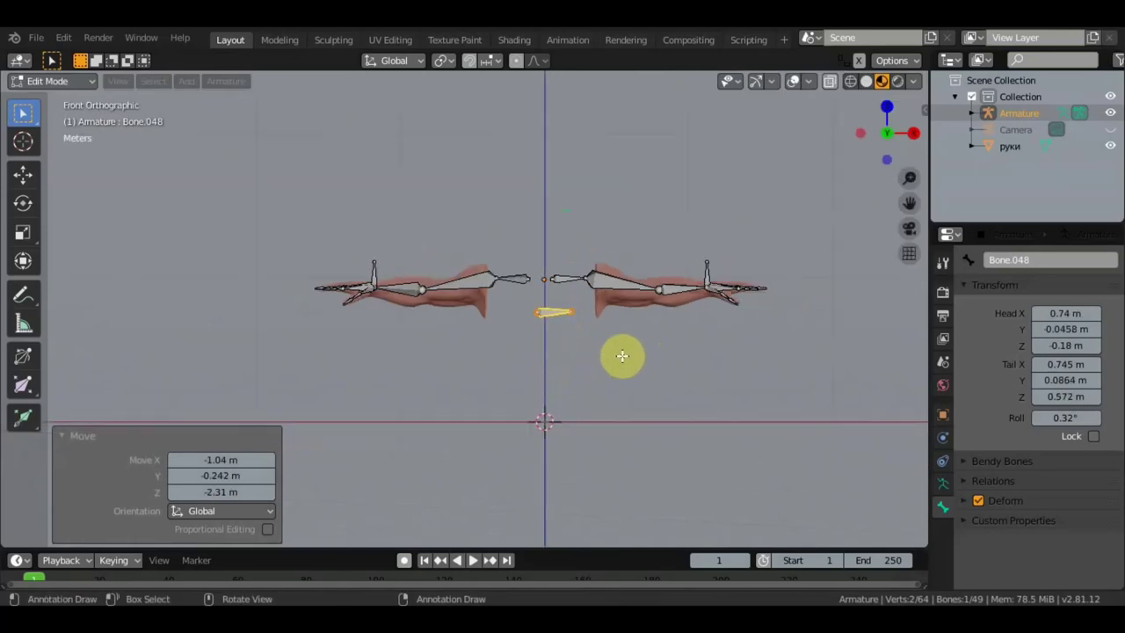
key(r)
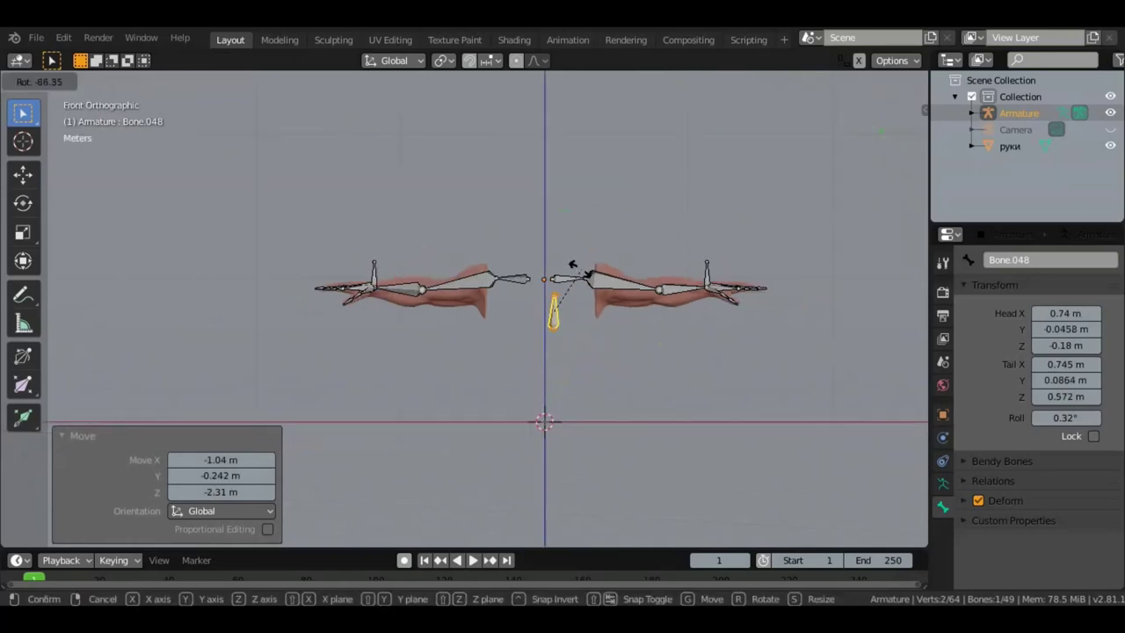
click(578, 266)
key(g)
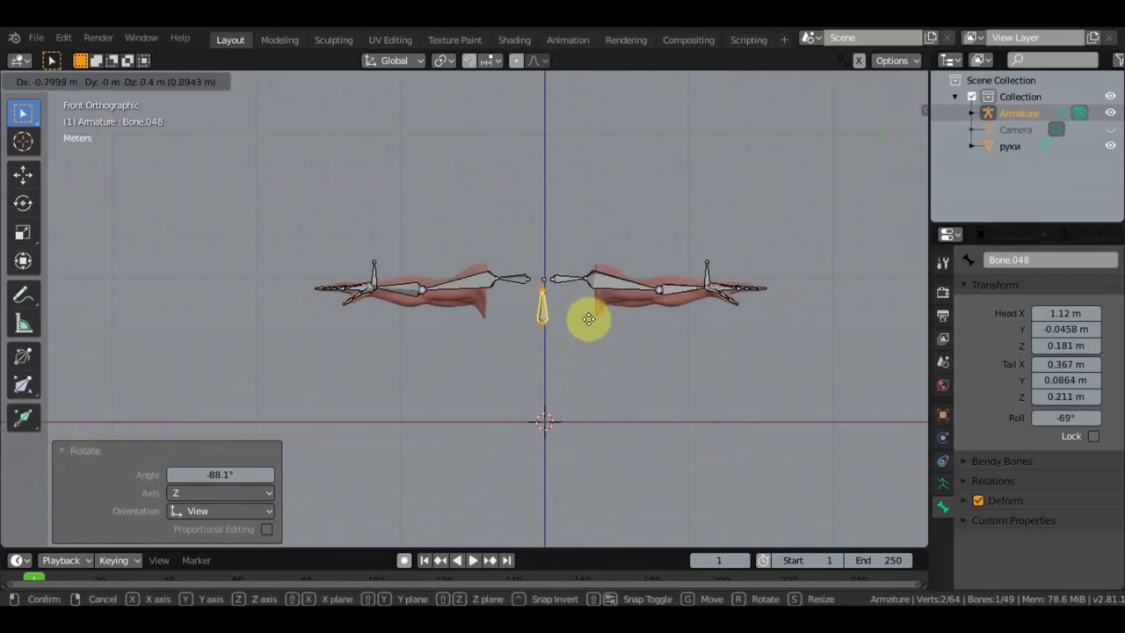
click(589, 319)
scroll(582, 281, up, 3)
scroll(580, 267, up, 2)
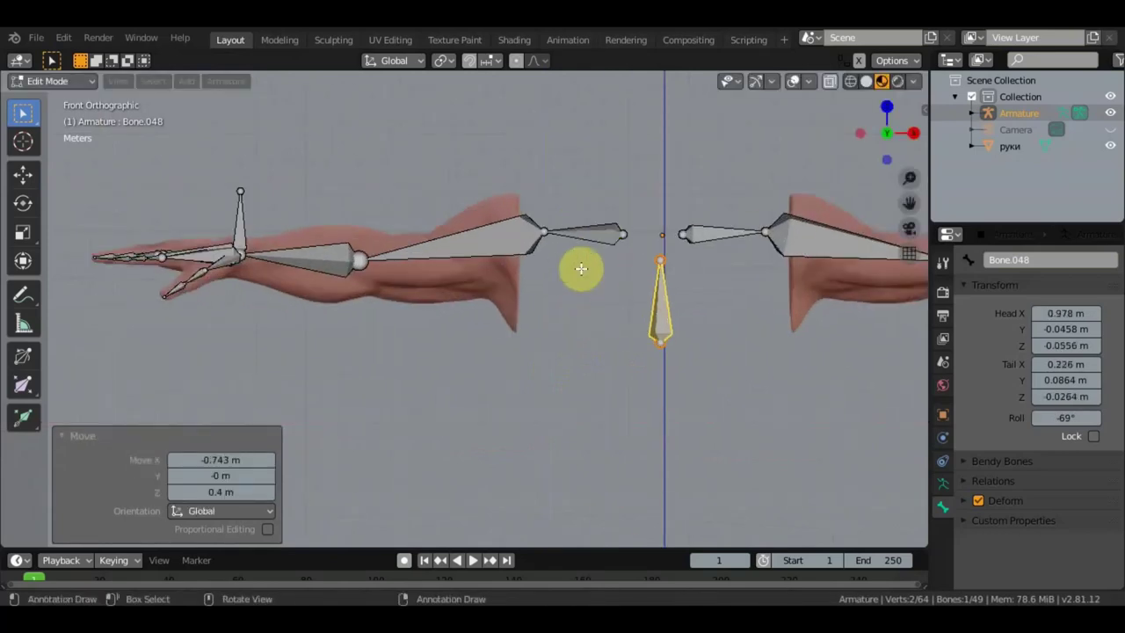
shift+middle_drag(598, 367, 523, 389)
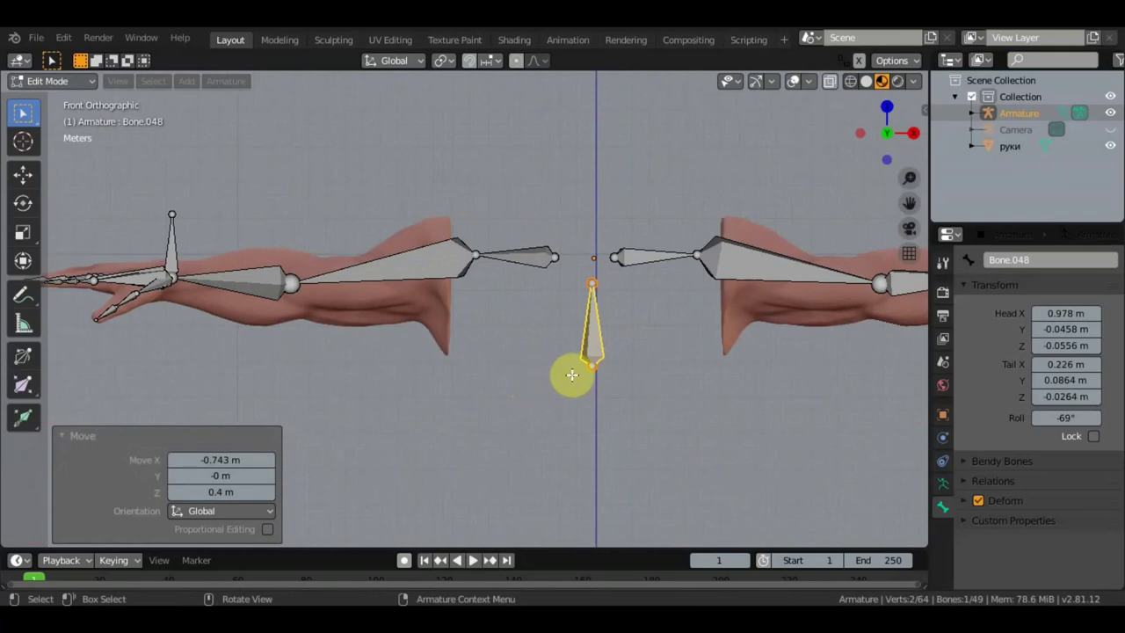
middle_drag(576, 375, 595, 364)
mouse_move(578, 326)
middle_down()
mouse_move(574, 396)
mouse_move(550, 370)
mouse_move(435, 327)
middle_up()
- In side view, tilt Bone.048 by -8.26° and shift it 0.716 m along Y
key(KP_3)
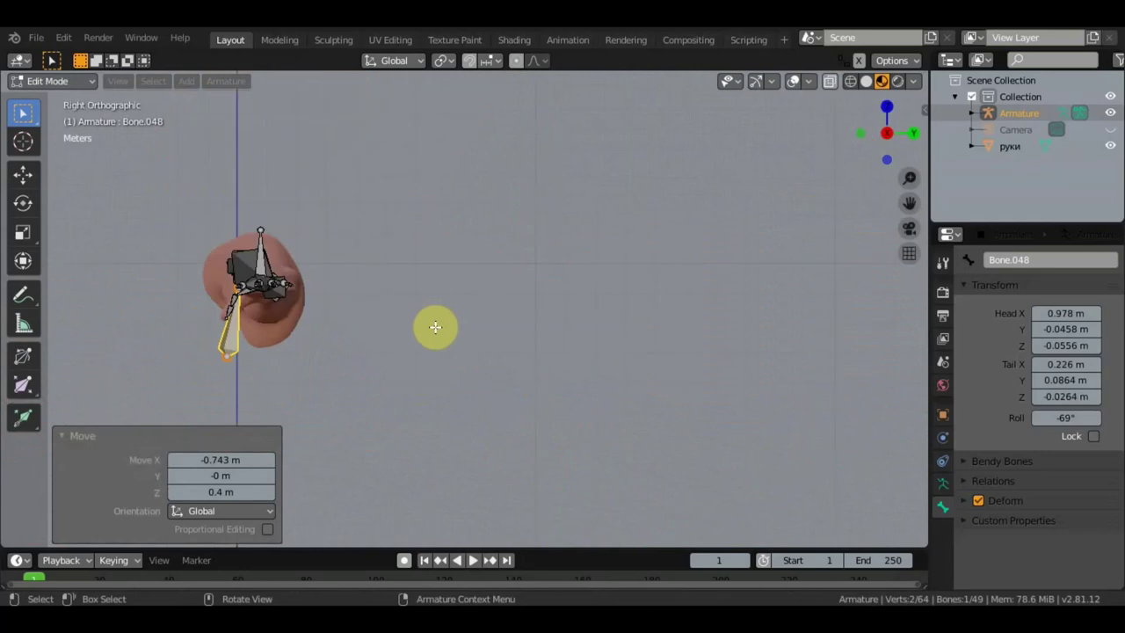
key(r)
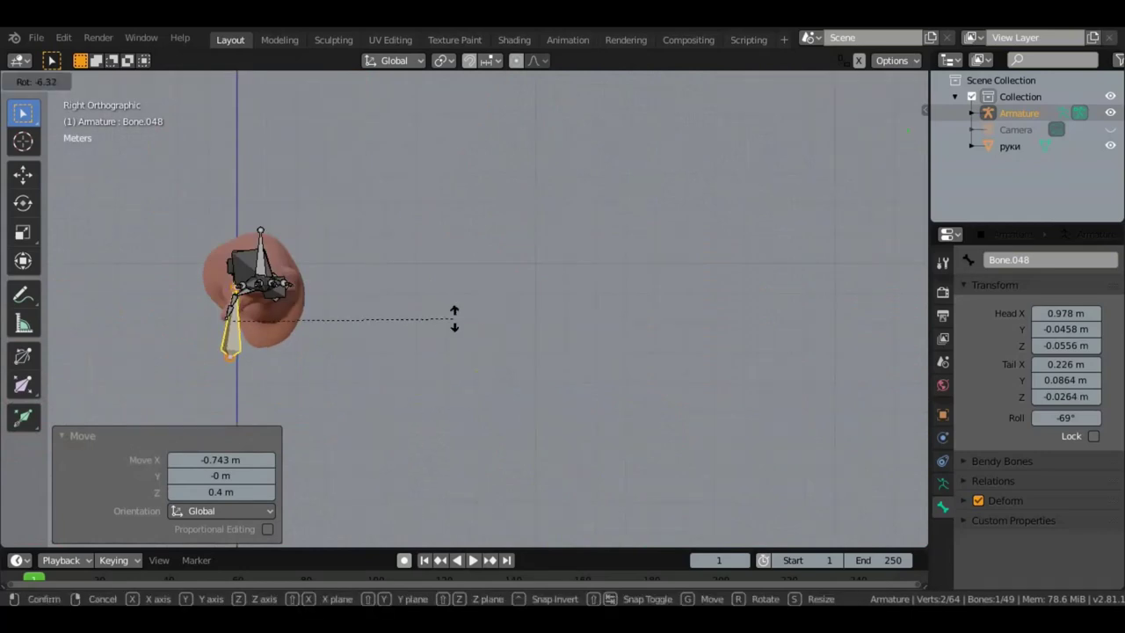
click(450, 316)
key(g)
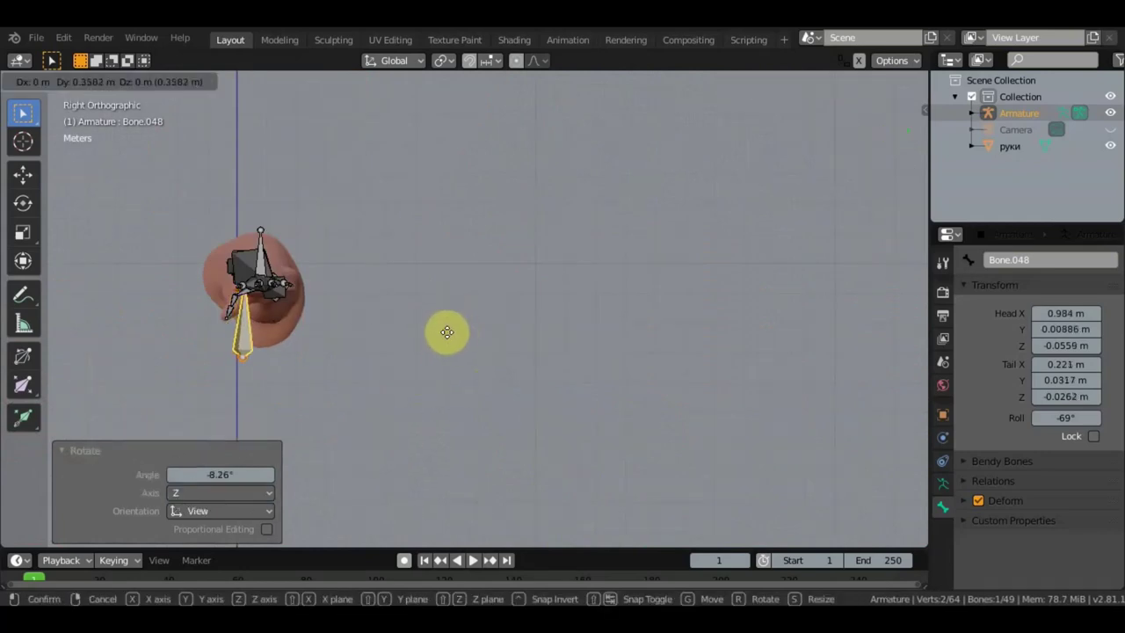
click(456, 332)
scroll(472, 340, up, 5)
mouse_move(472, 339)
middle_down()
mouse_move(620, 342)
mouse_move(592, 409)
mouse_move(616, 397)
mouse_move(548, 357)
middle_up()
scroll(597, 400, down, 5)
scroll(618, 392, up, 1)
scroll(574, 408, up, 3)
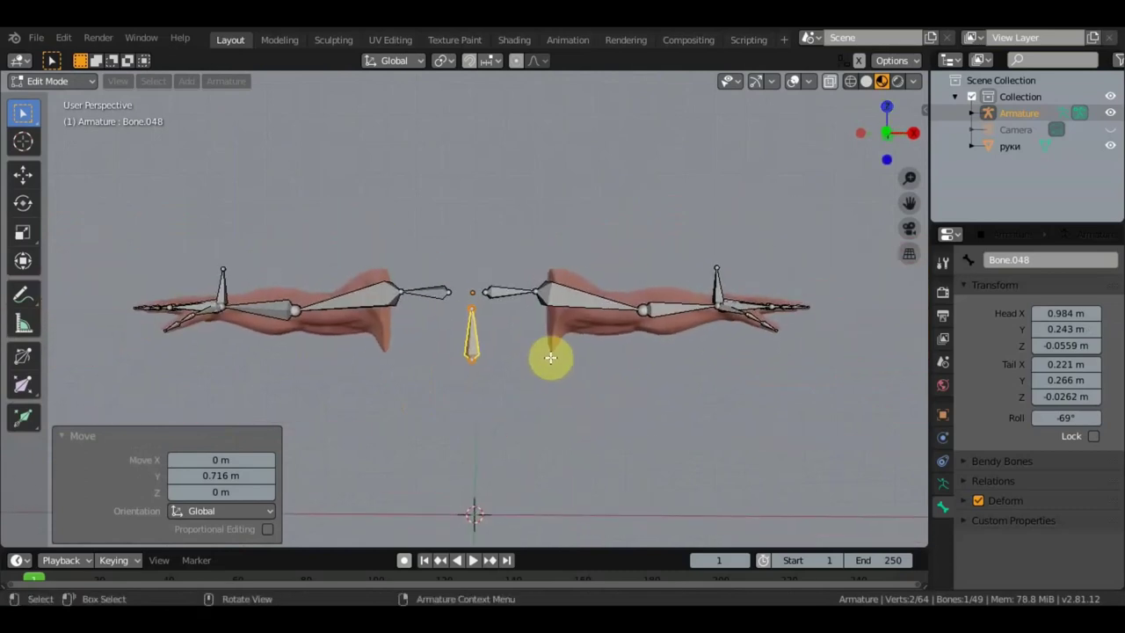
- Parent the left and right innermost arm bones to Bone.048 with Keep Offset
scroll(494, 360, up, 4)
click(525, 350)
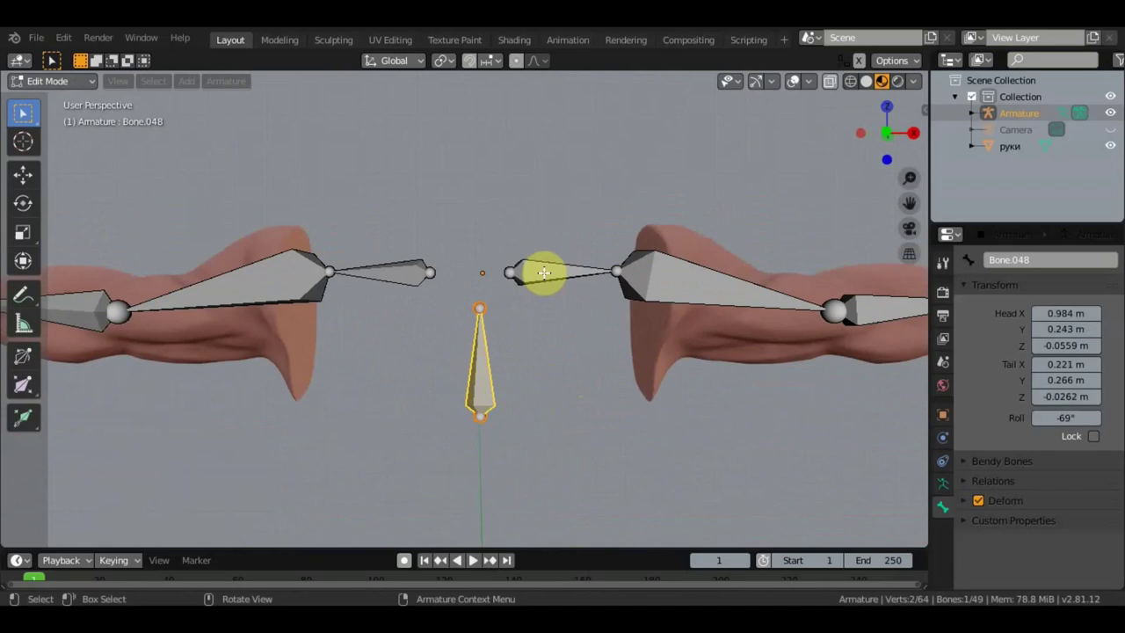
click(532, 272)
shift+click(397, 290)
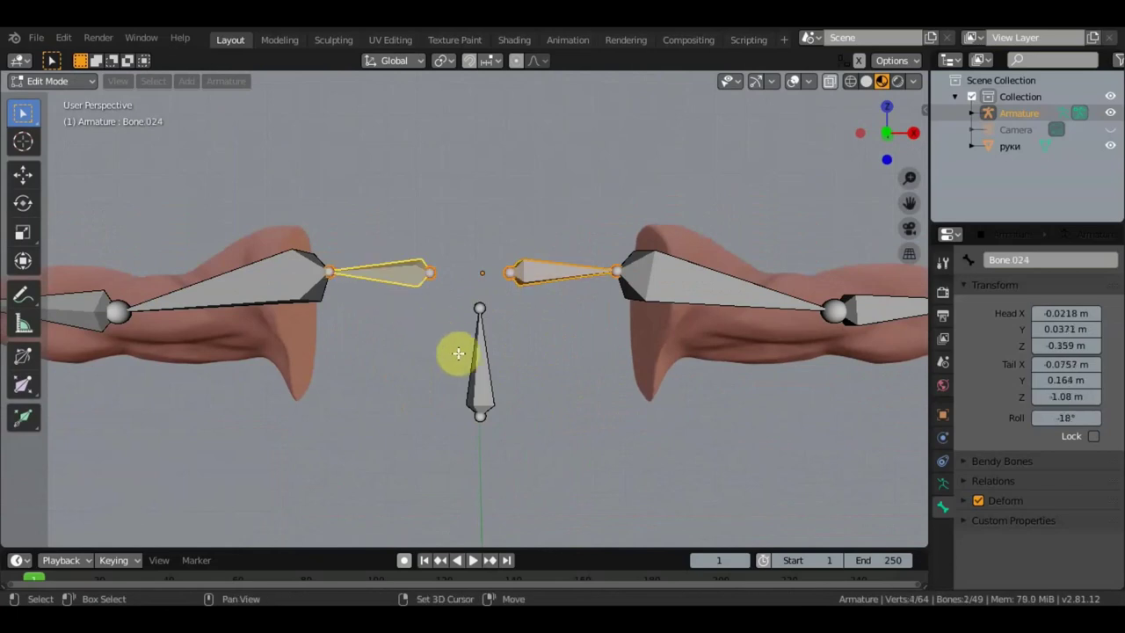
shift+click(484, 377)
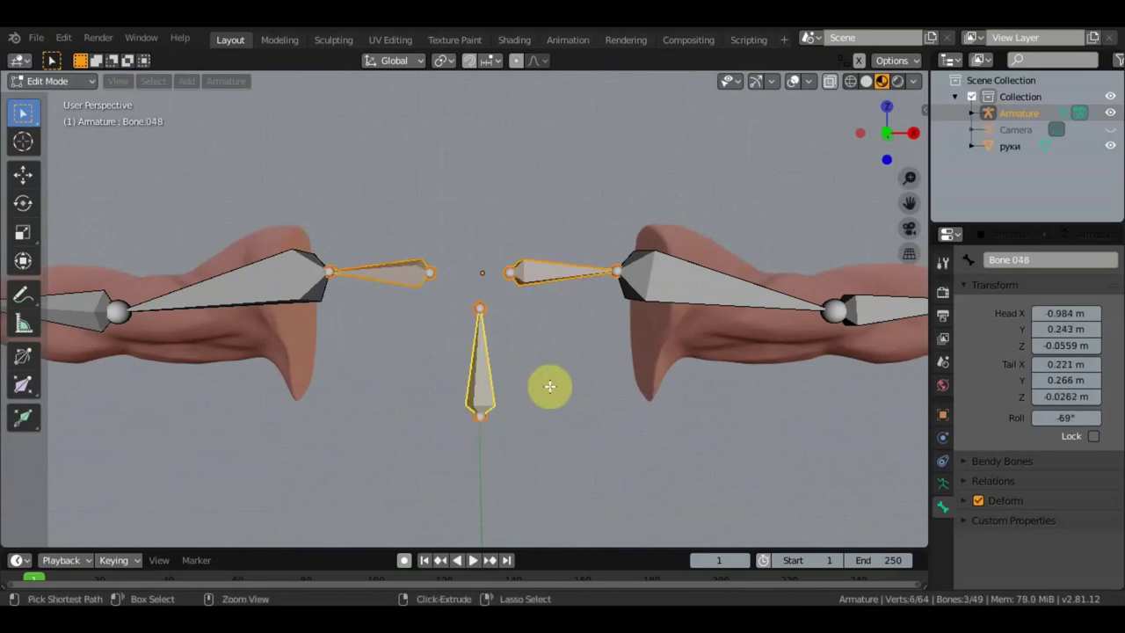
key(ctrl+p)
click(549, 386)
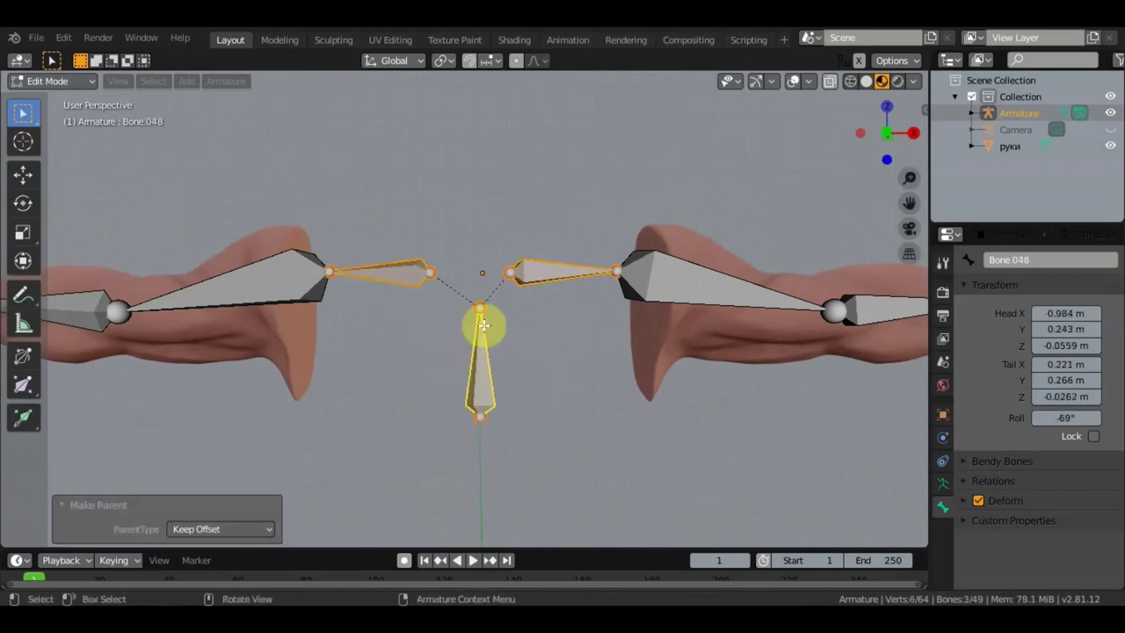
scroll(480, 338, down, 3)
scroll(482, 345, down, 1)
middle_drag(482, 345, 282, 231)
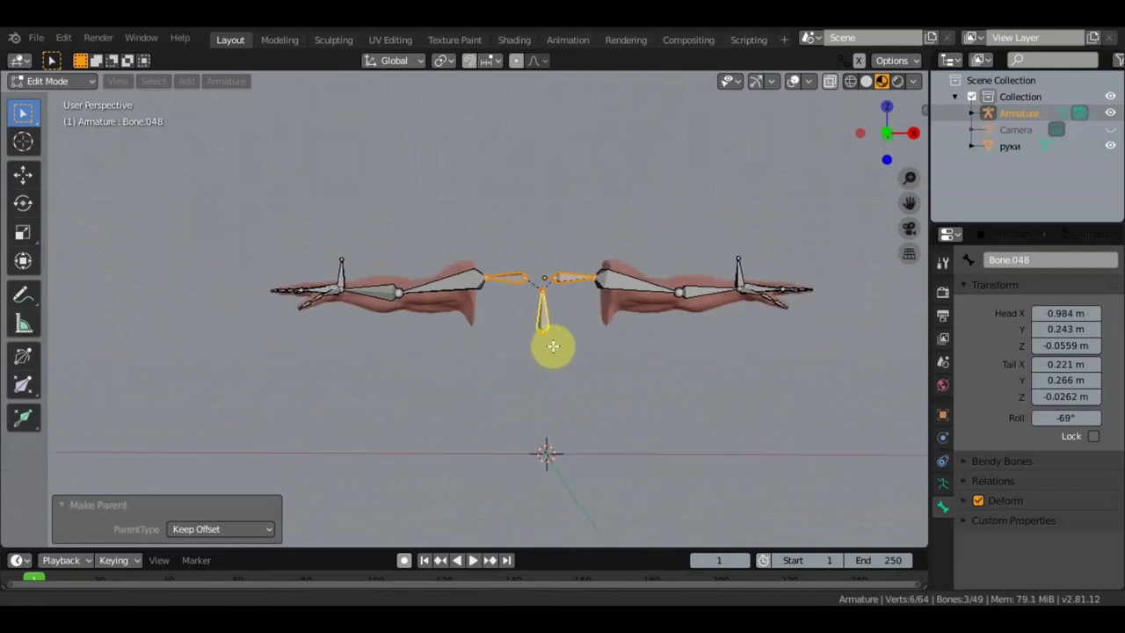
- In Object Mode, parent the руки mesh to the Armature With Automatic Weights
click(72, 82)
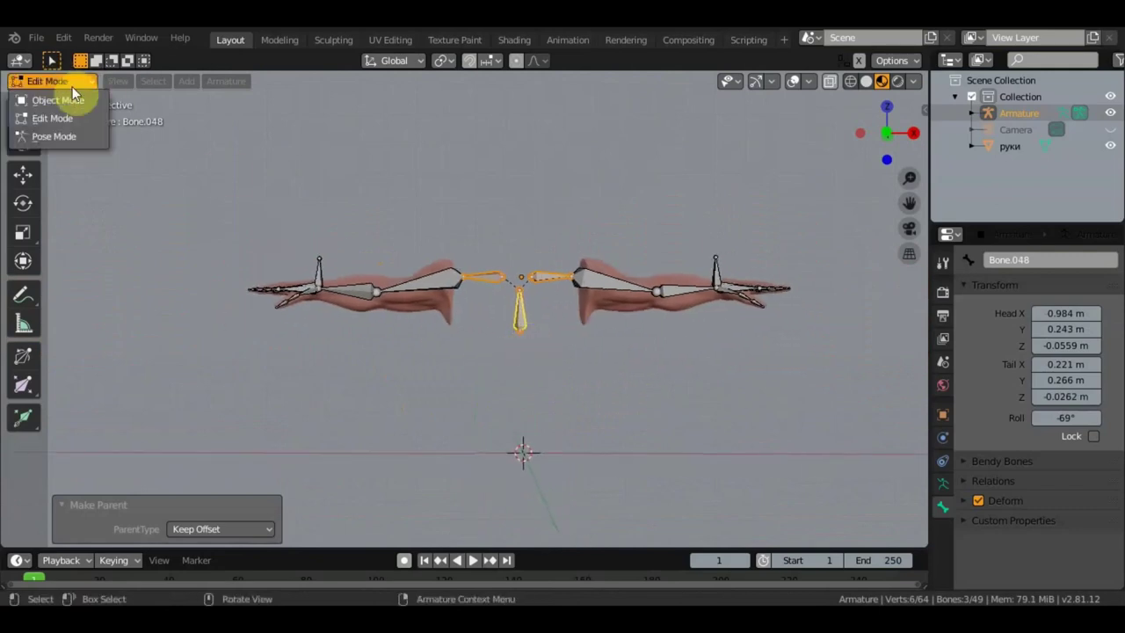
click(75, 101)
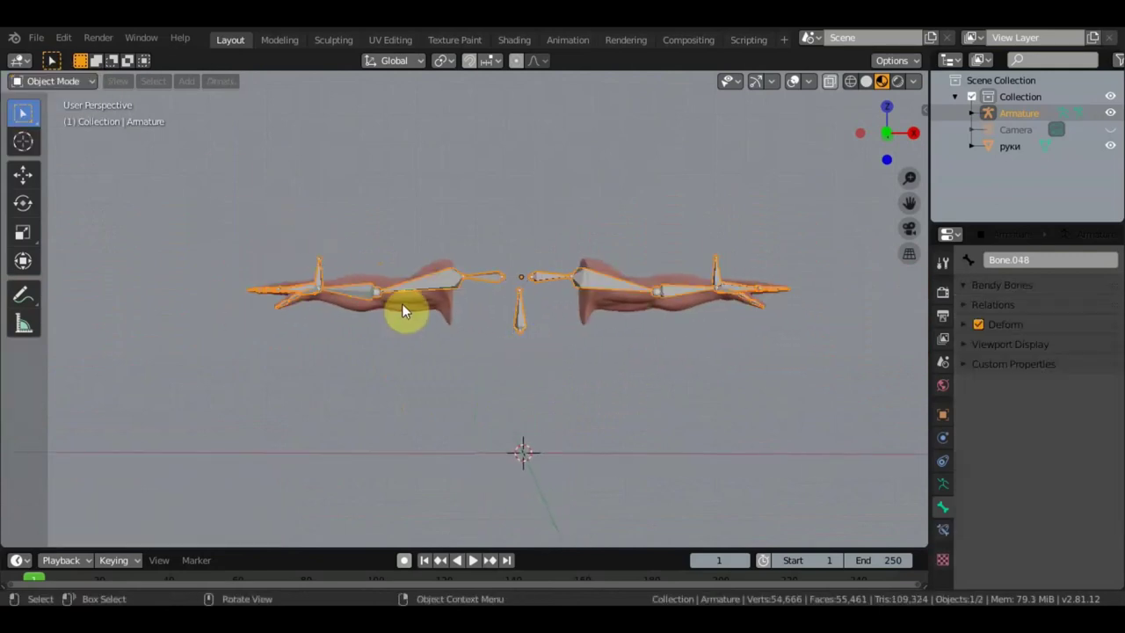
click(432, 305)
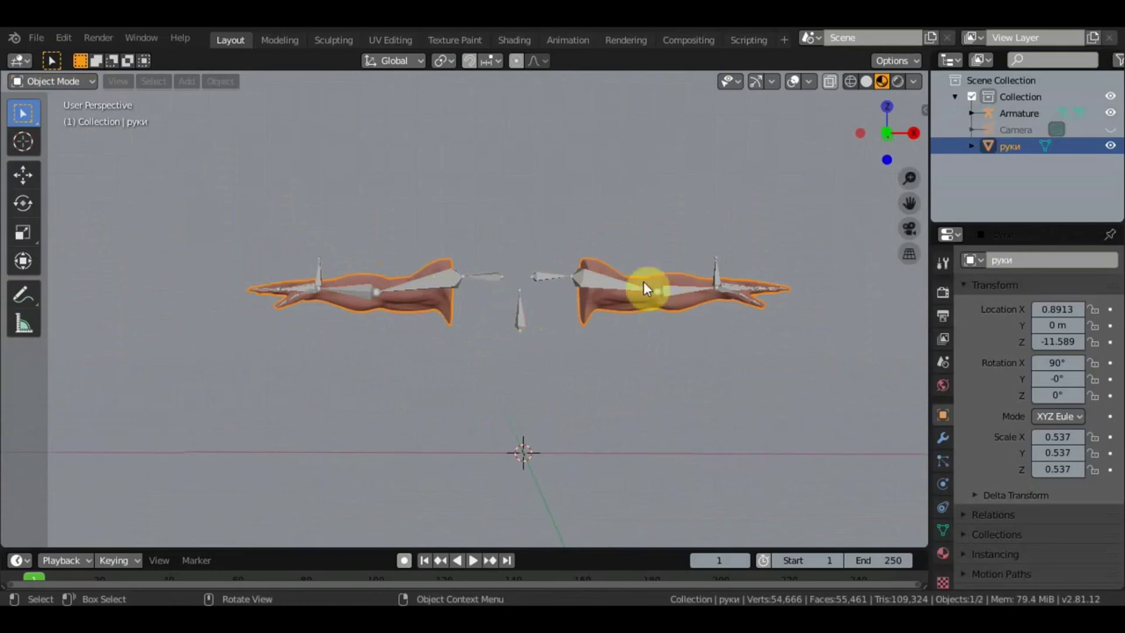
shift+click(322, 279)
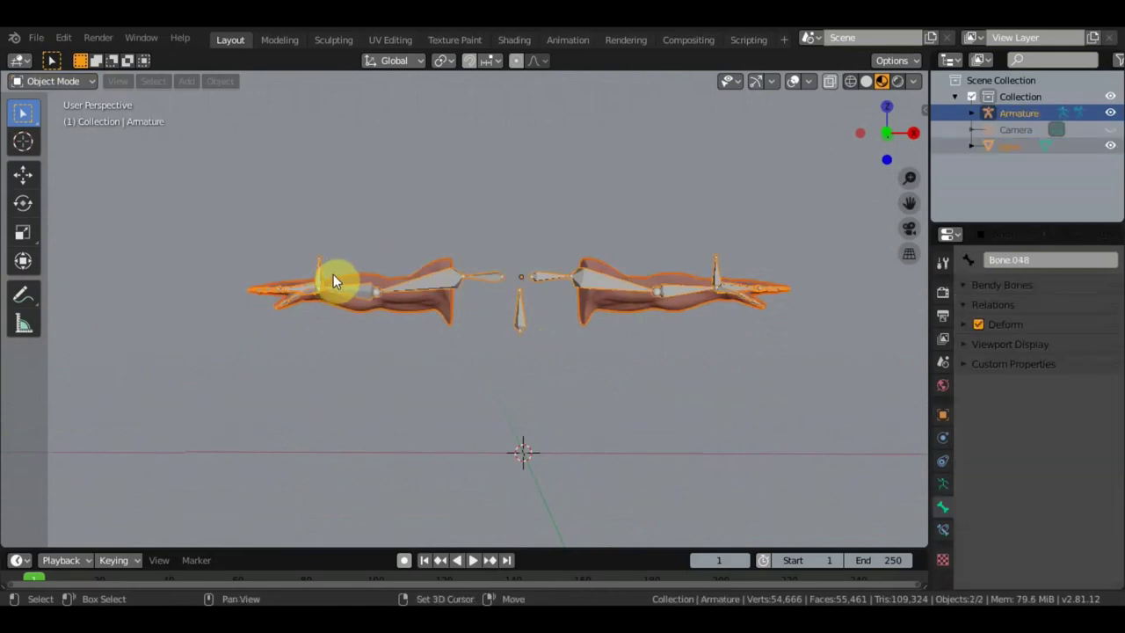
key(ctrl+p)
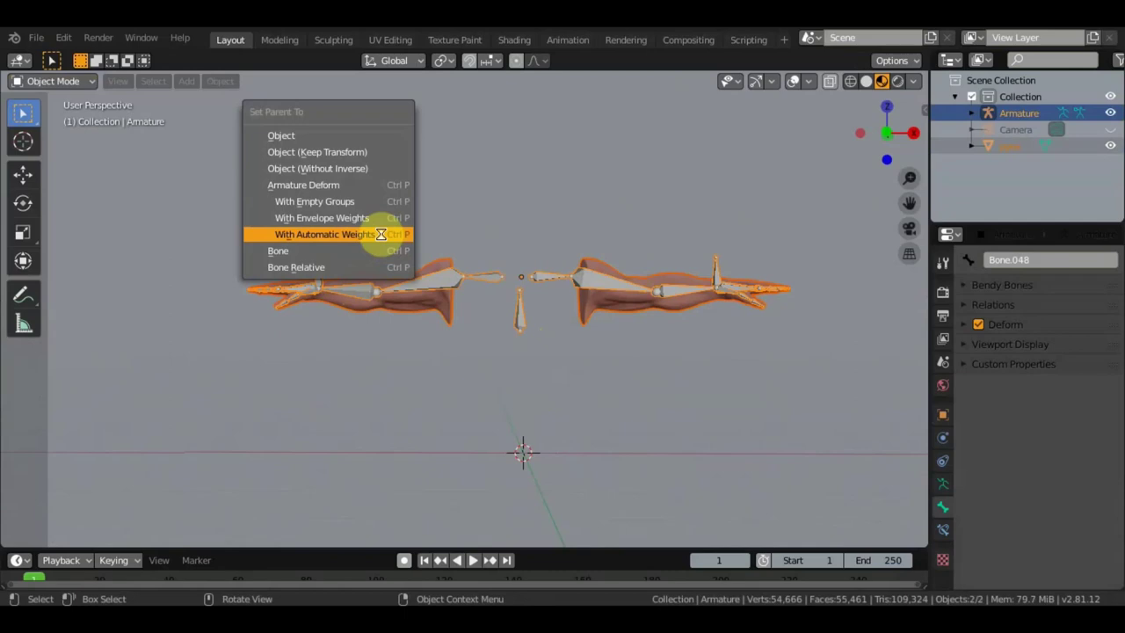
click(381, 234)
scroll(439, 189, up, 1)
scroll(452, 179, up, 4)
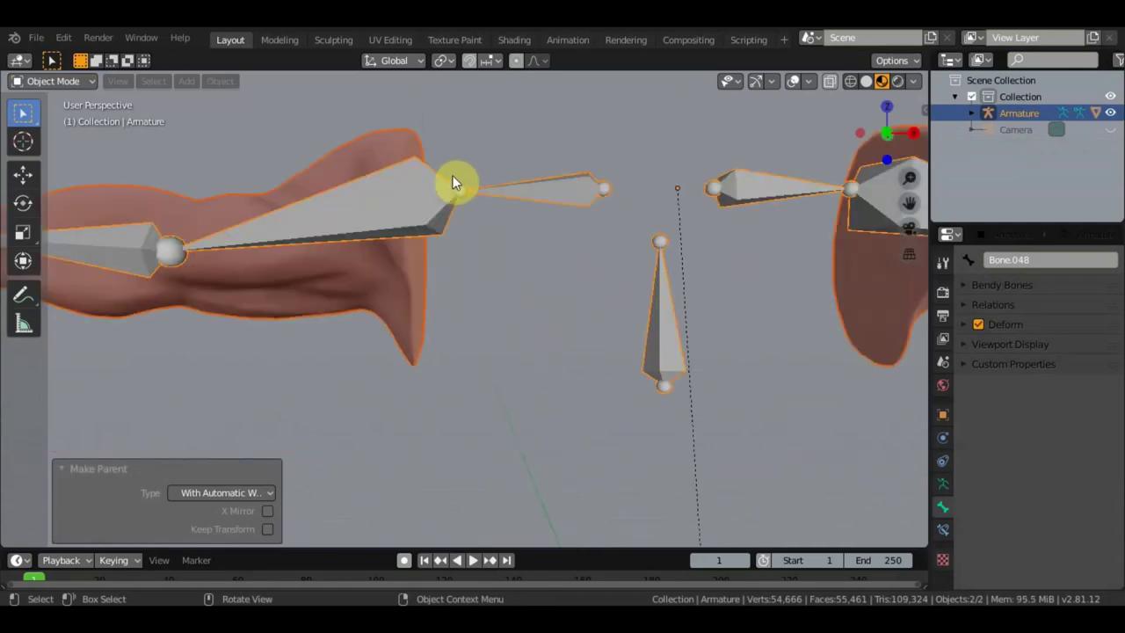
scroll(452, 182, down, 4)
scroll(451, 183, up, 1)
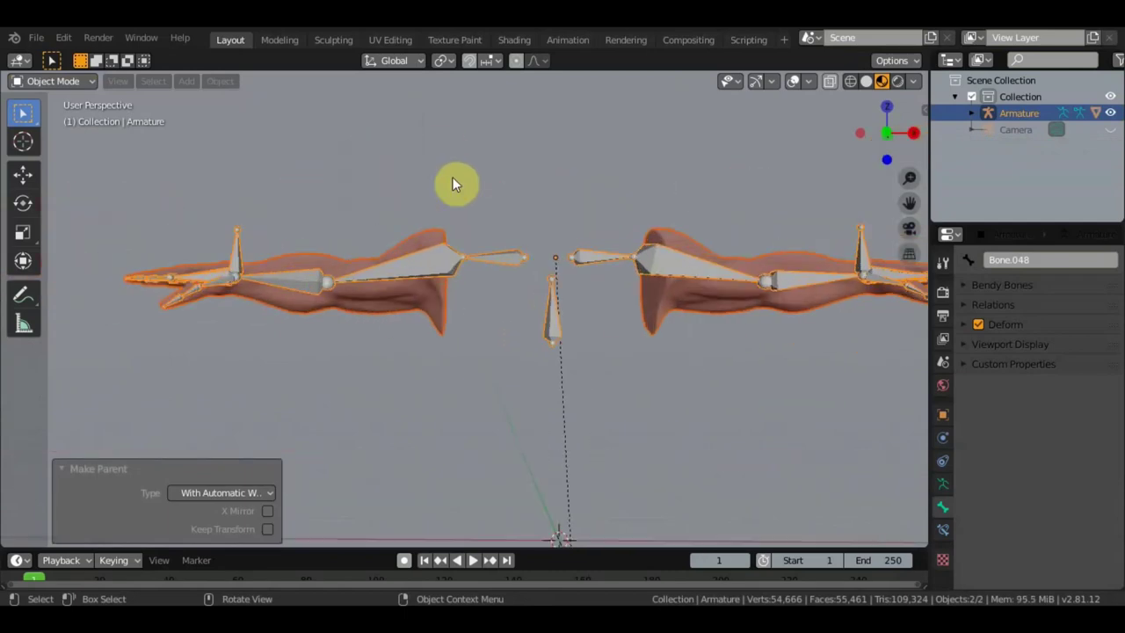
- Select only the руки mesh and switch the viewport to Wireframe shading
click(53, 80)
click(418, 296)
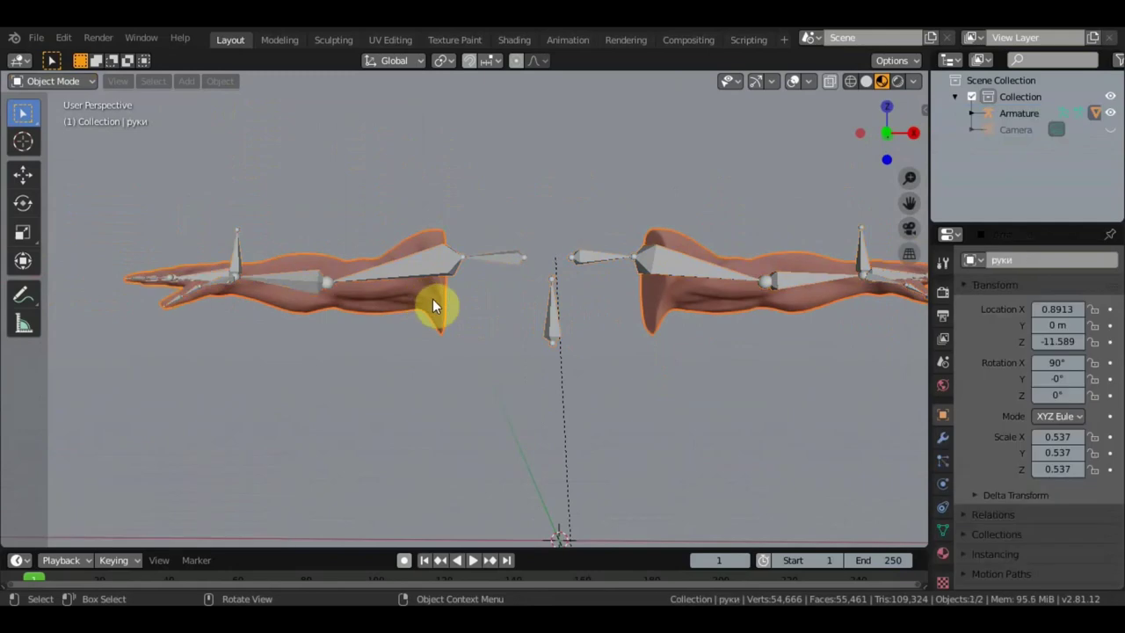
click(849, 82)
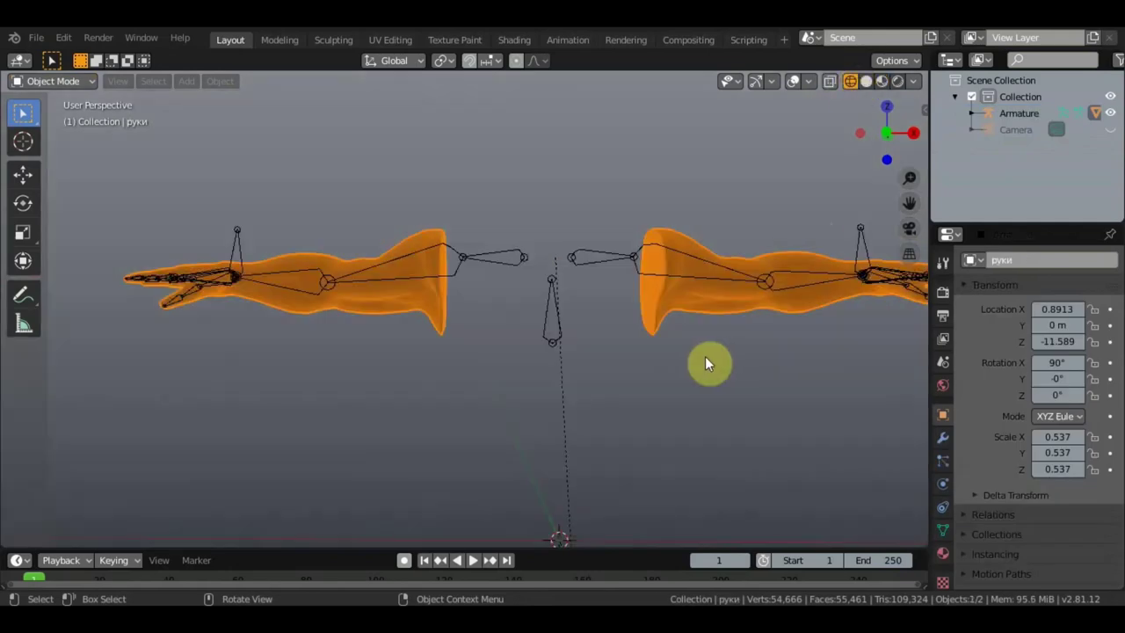
scroll(706, 360, up, 5)
scroll(706, 360, down, 4)
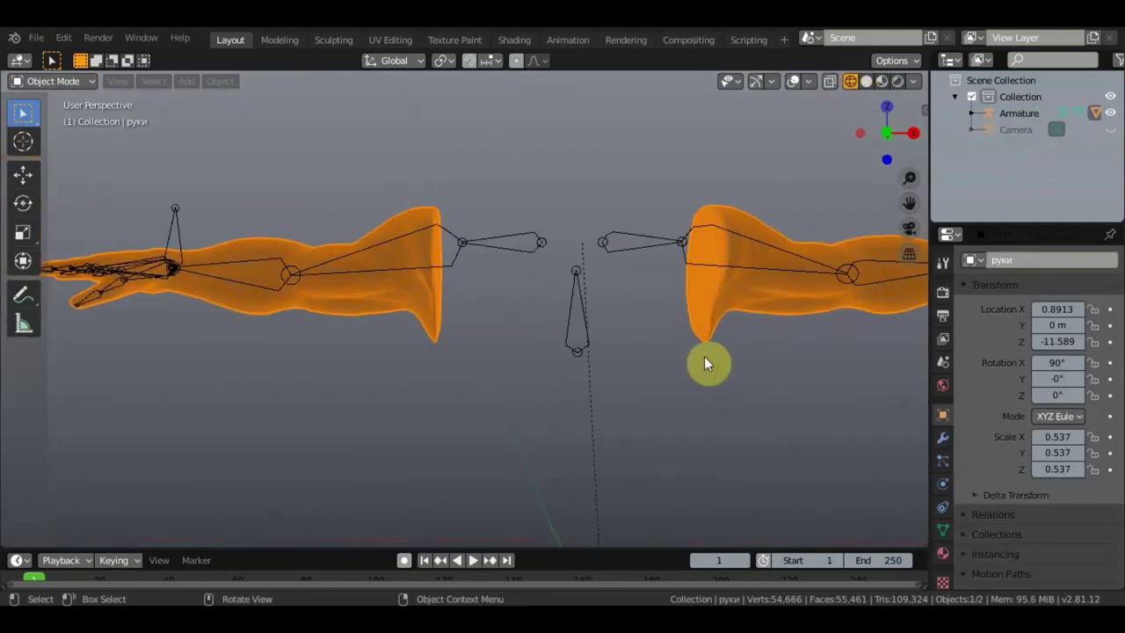
scroll(704, 356, up, 1)
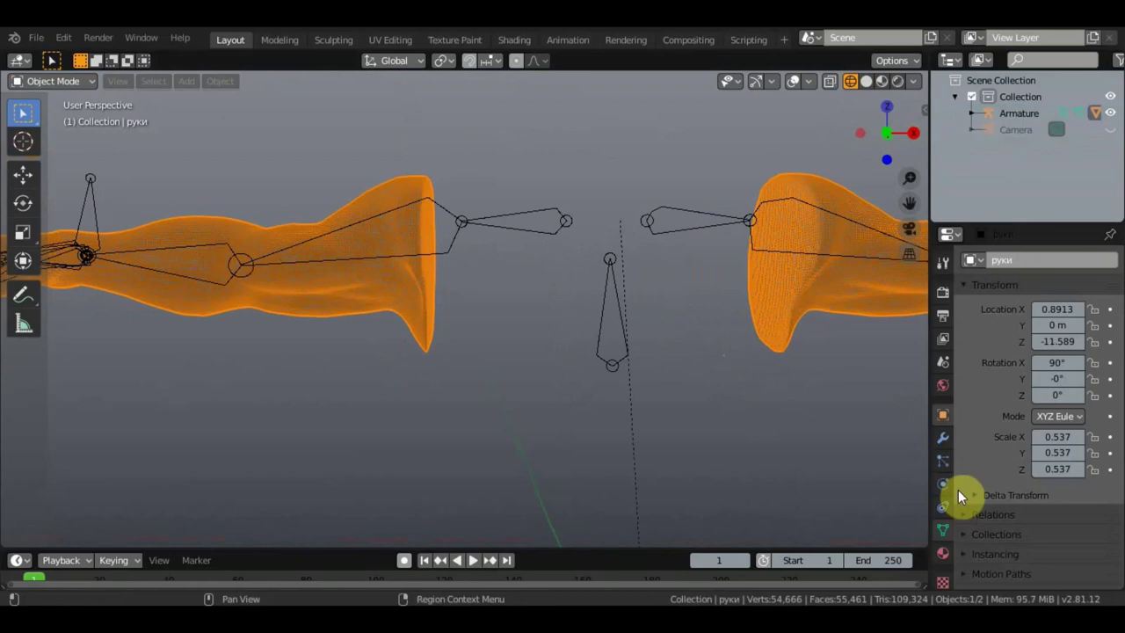
- Add a Decimate modifier to the руки mesh and lower its ratio to 0.3846
click(943, 438)
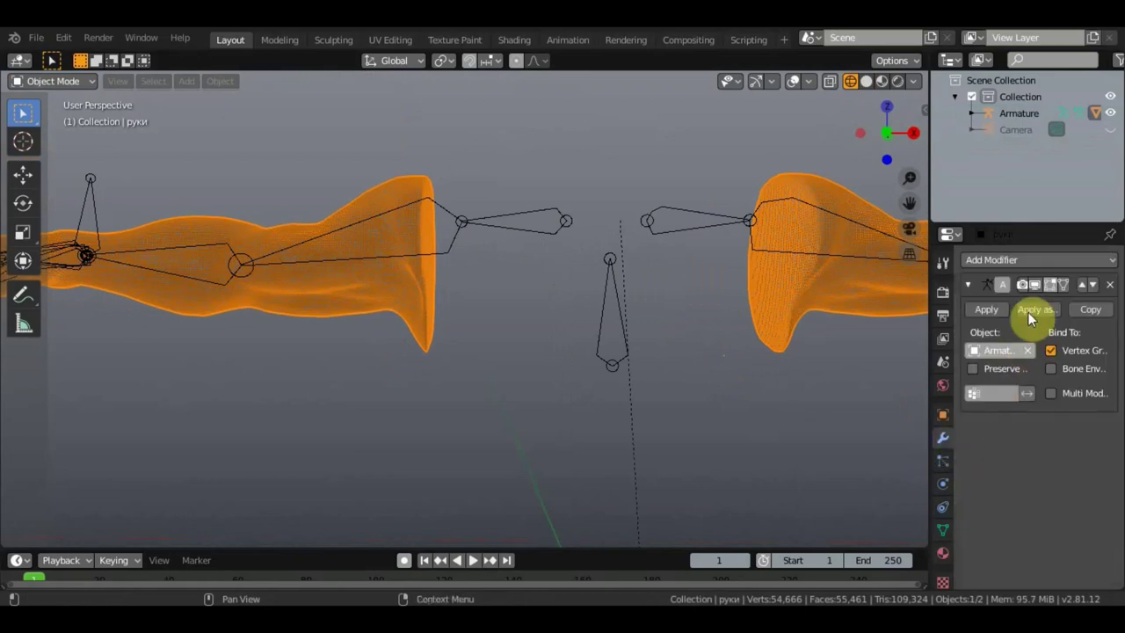
click(1021, 261)
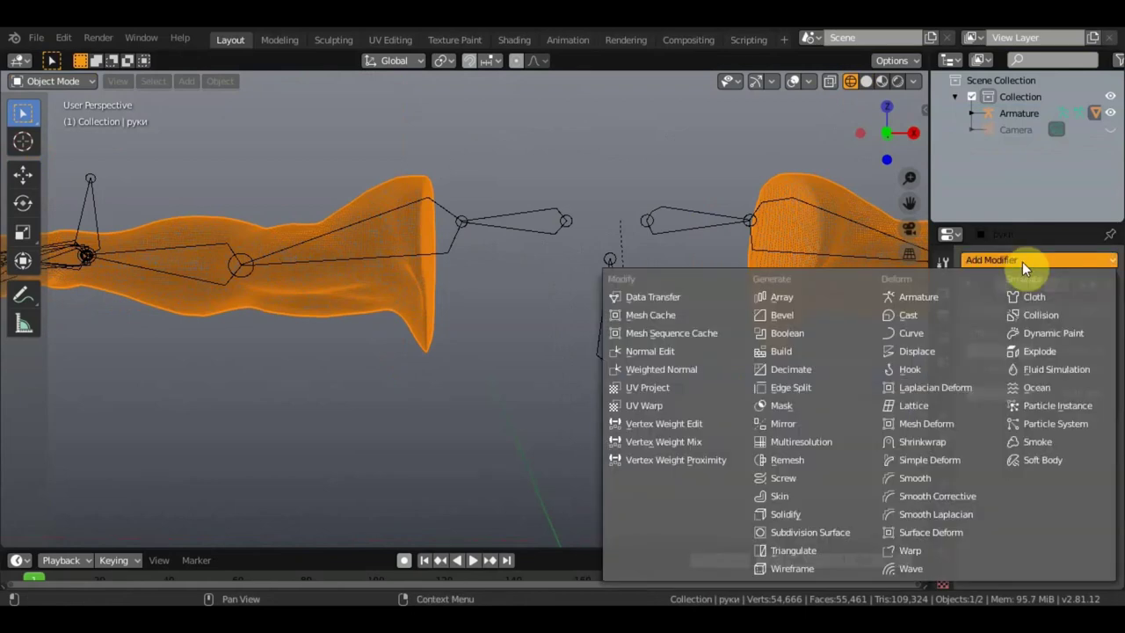
click(780, 368)
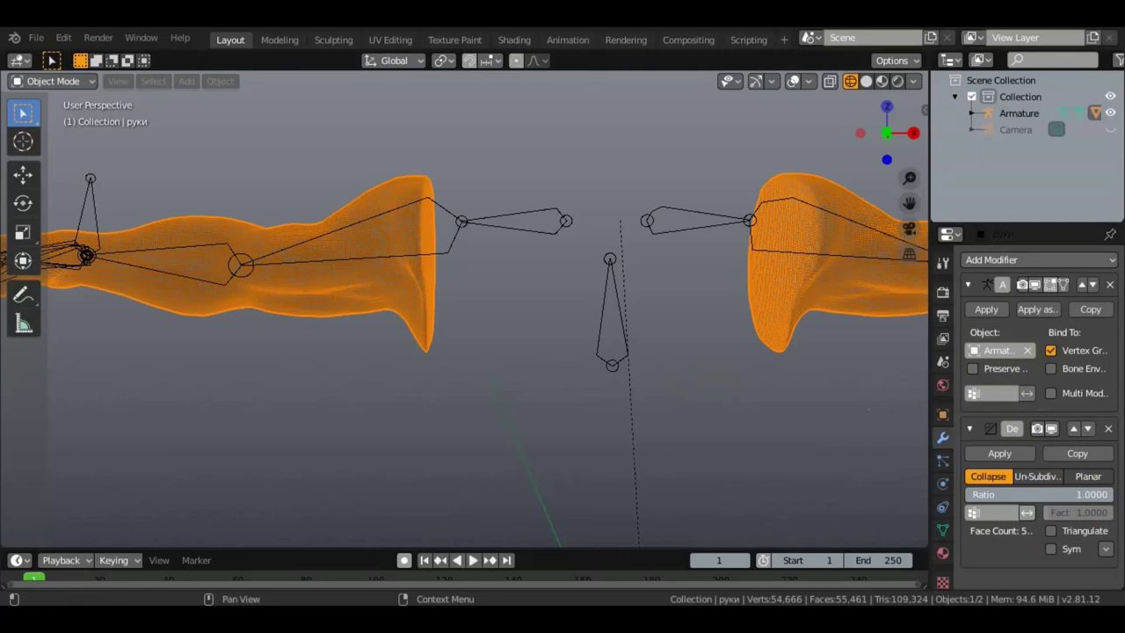
drag(1041, 494, 1038, 494)
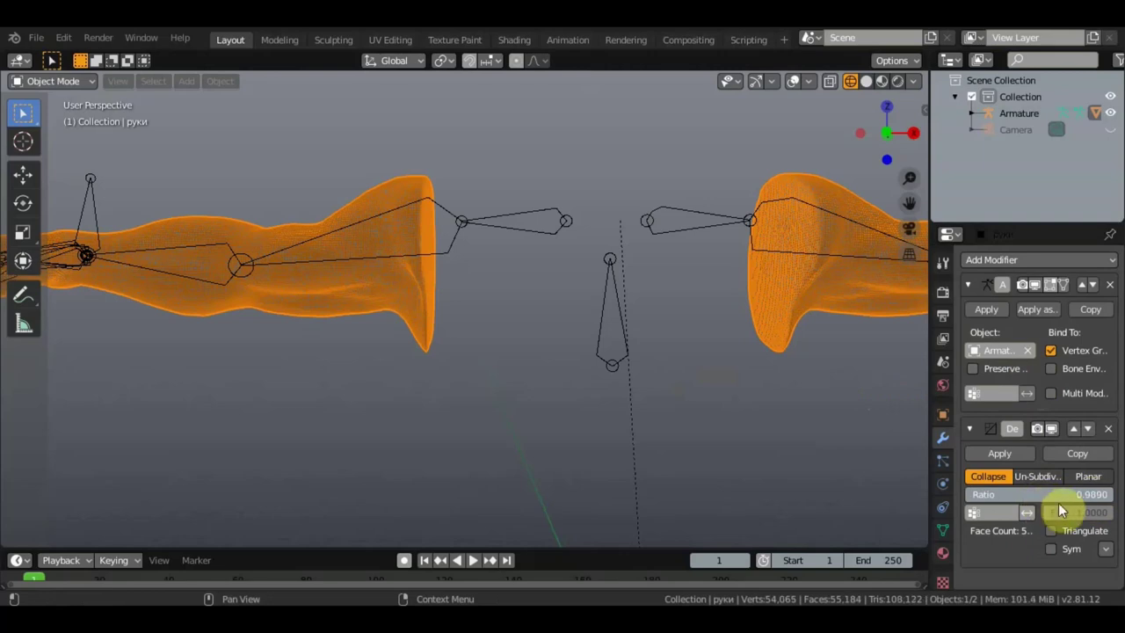
drag(1065, 499, 1063, 500)
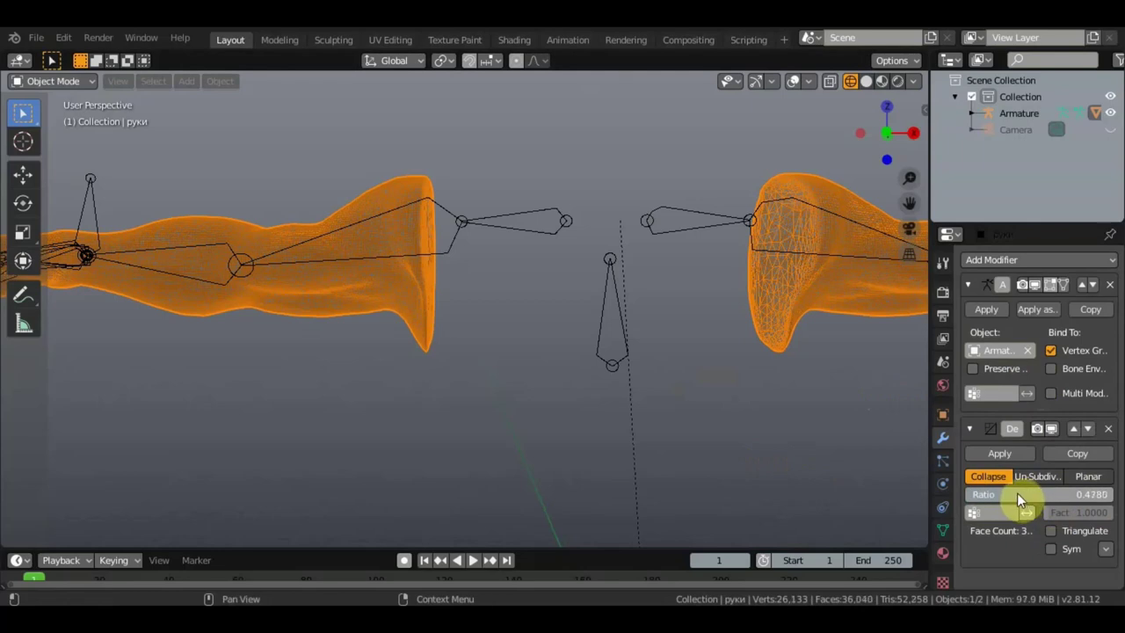
drag(1008, 507, 1007, 513)
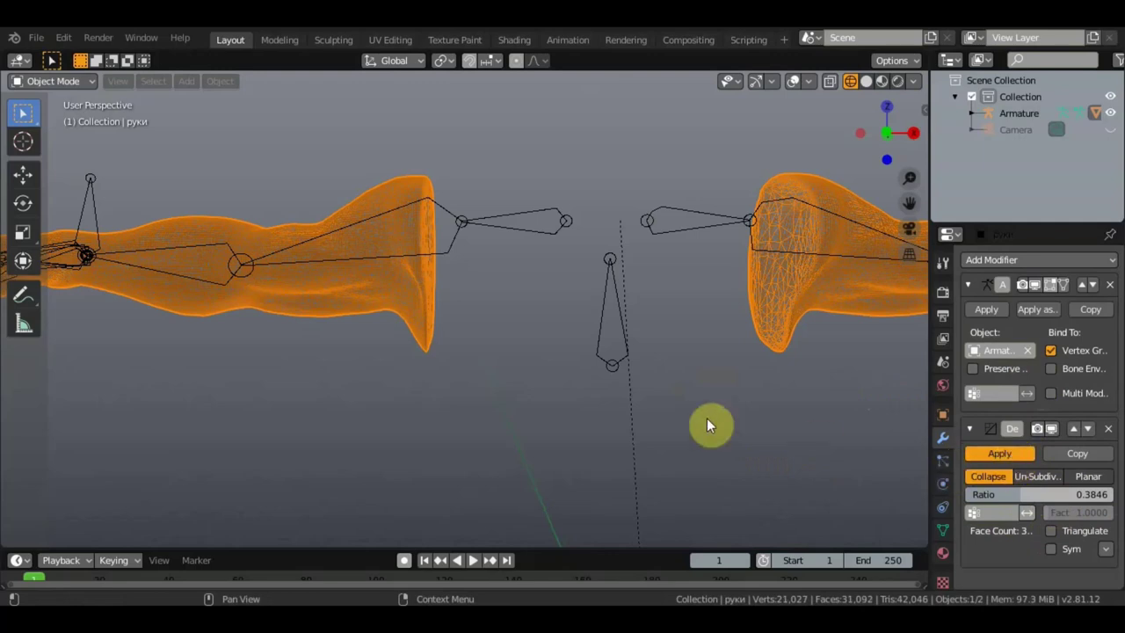
scroll(630, 363, down, 5)
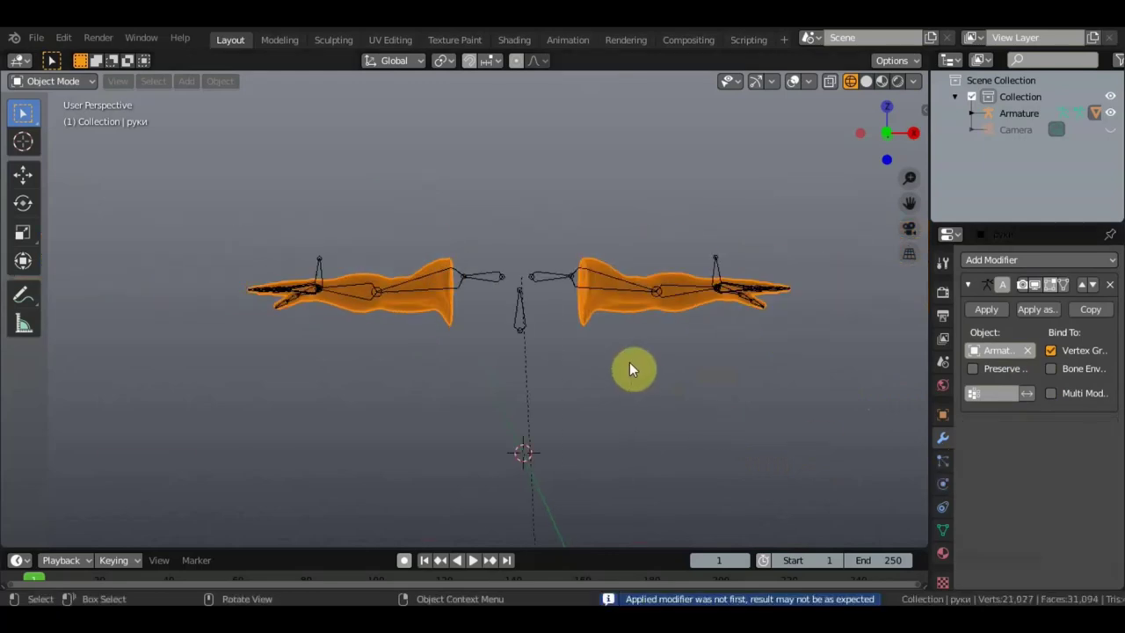
middle_drag(629, 363, 603, 347)
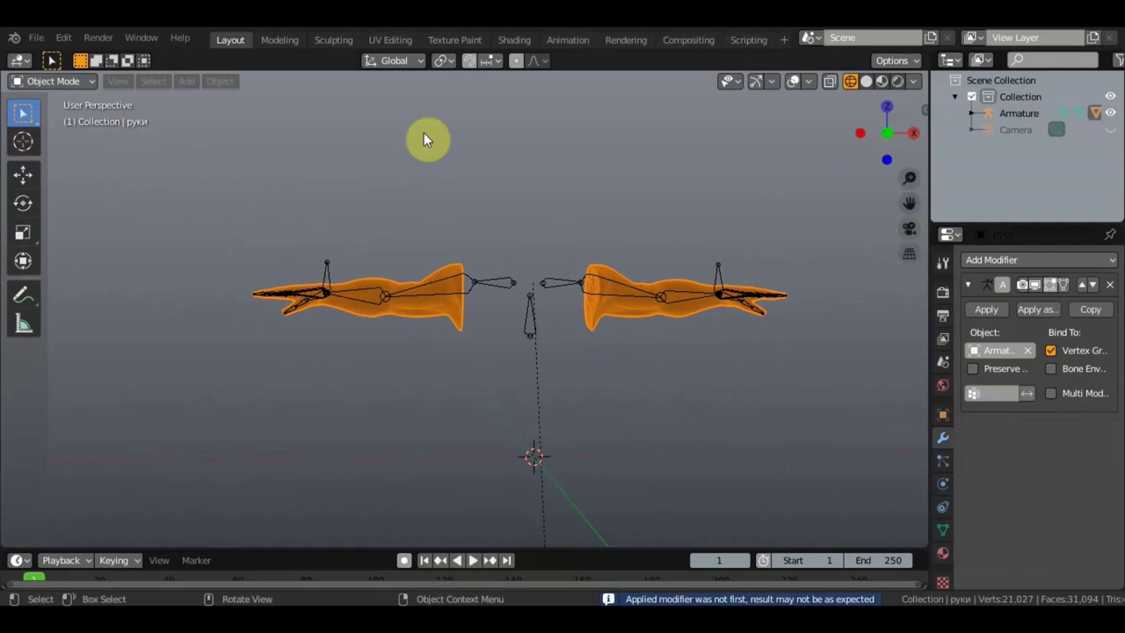
- Return to Material Preview shading and put the Armature into Pose Mode
click(882, 79)
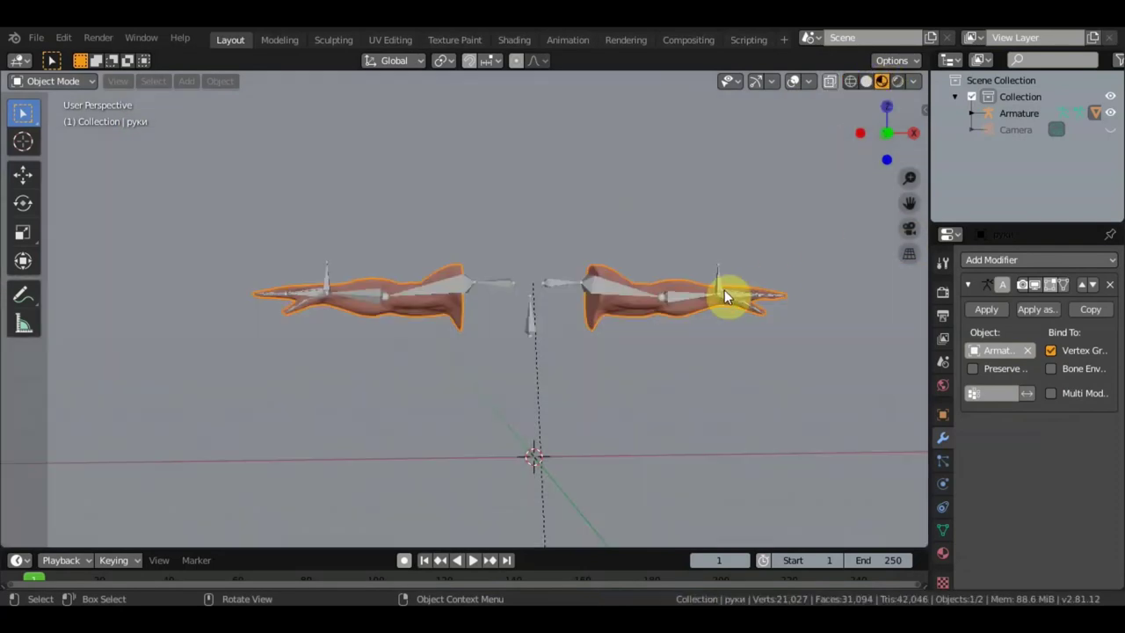
scroll(723, 290, up, 4)
scroll(694, 291, down, 1)
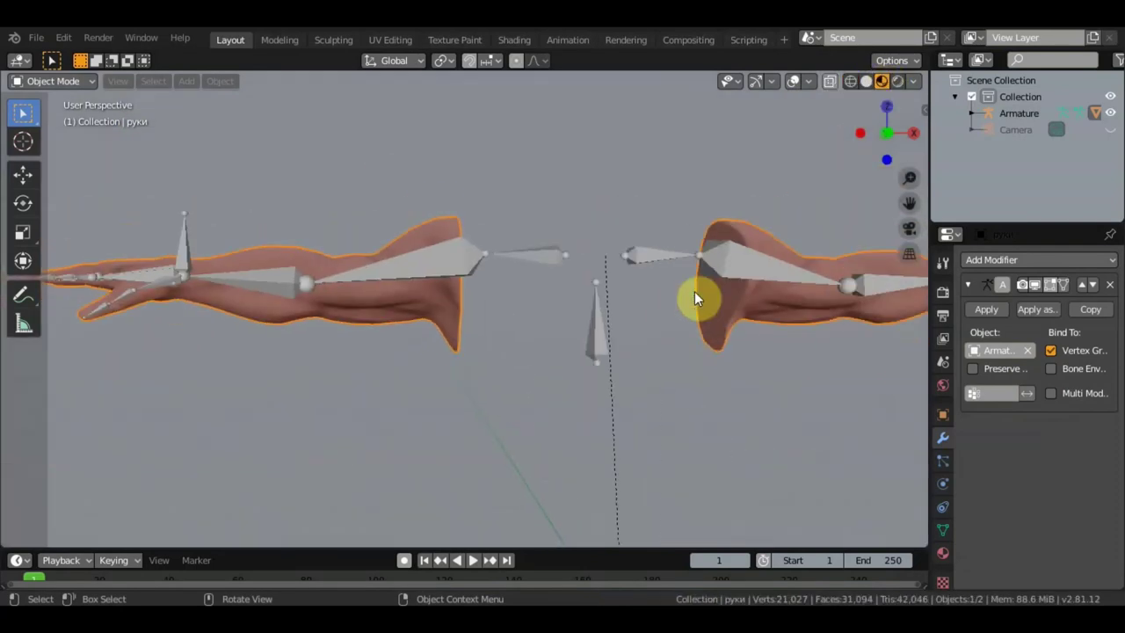
click(77, 80)
click(345, 282)
click(85, 83)
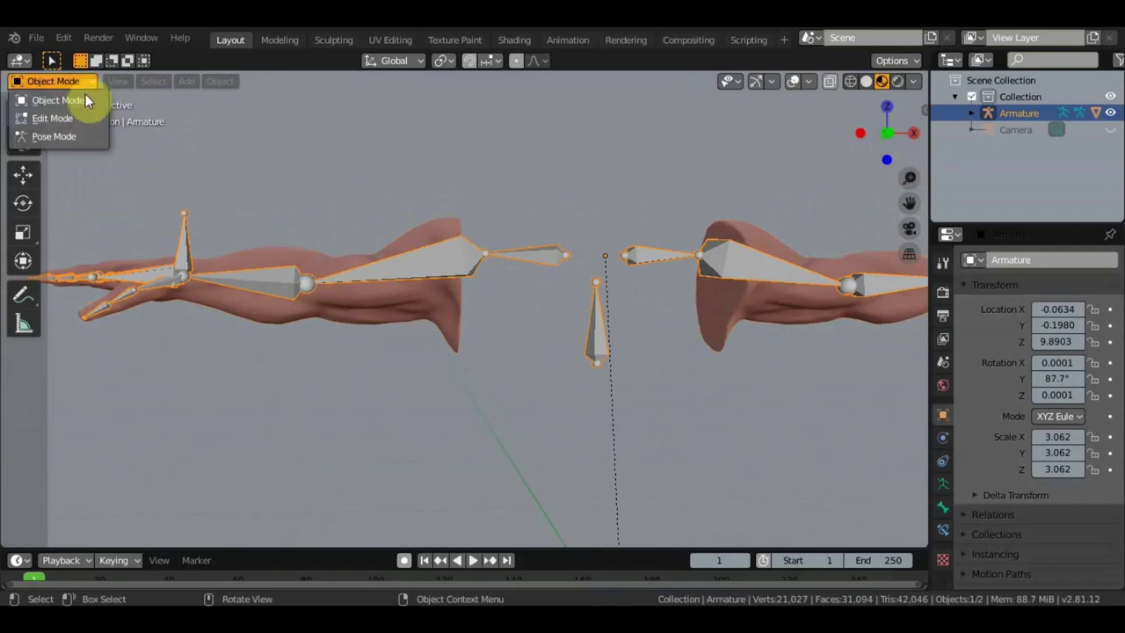
click(76, 136)
- Move the left wrist control bone Bone.047 -0.283 m along X
scroll(351, 277, down, 3)
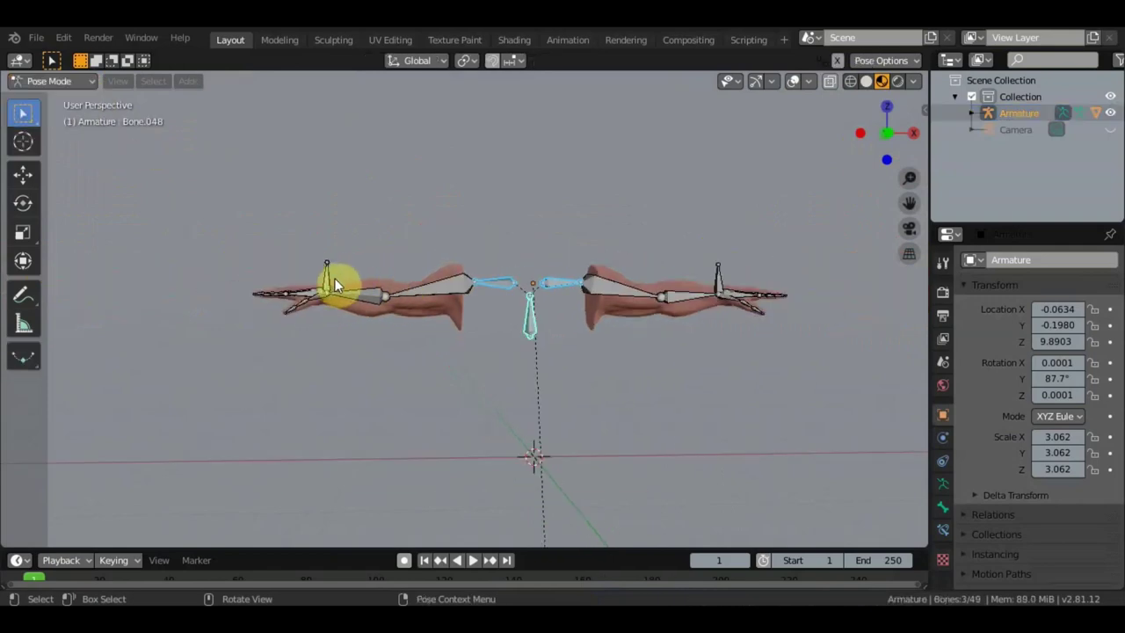
click(337, 287)
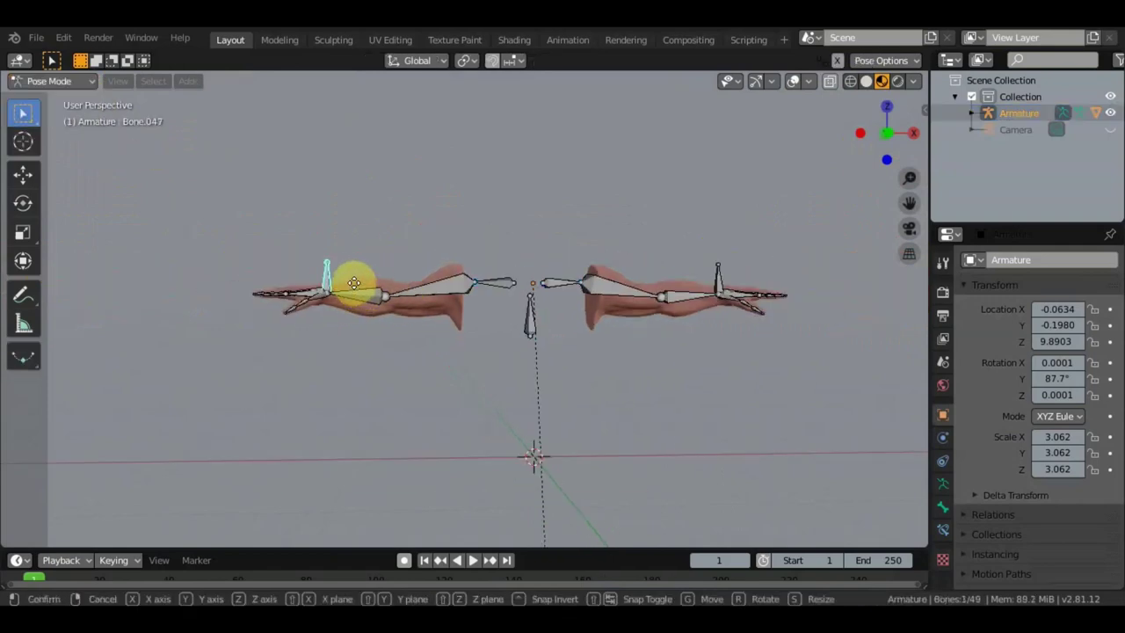
key(g)
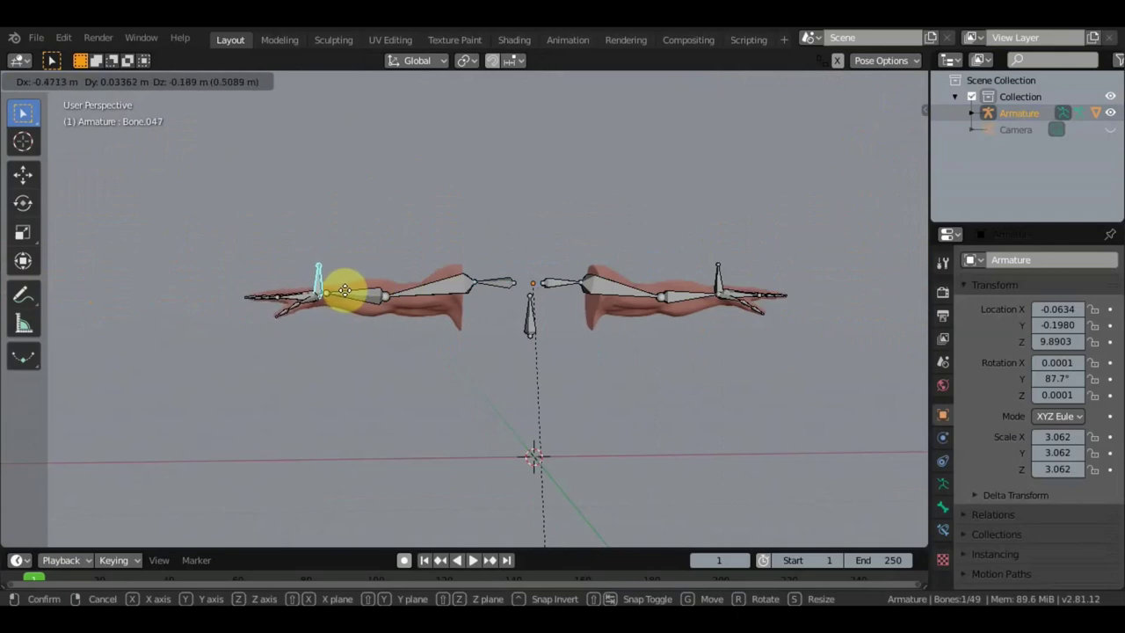
click(349, 291)
scroll(348, 295, up, 3)
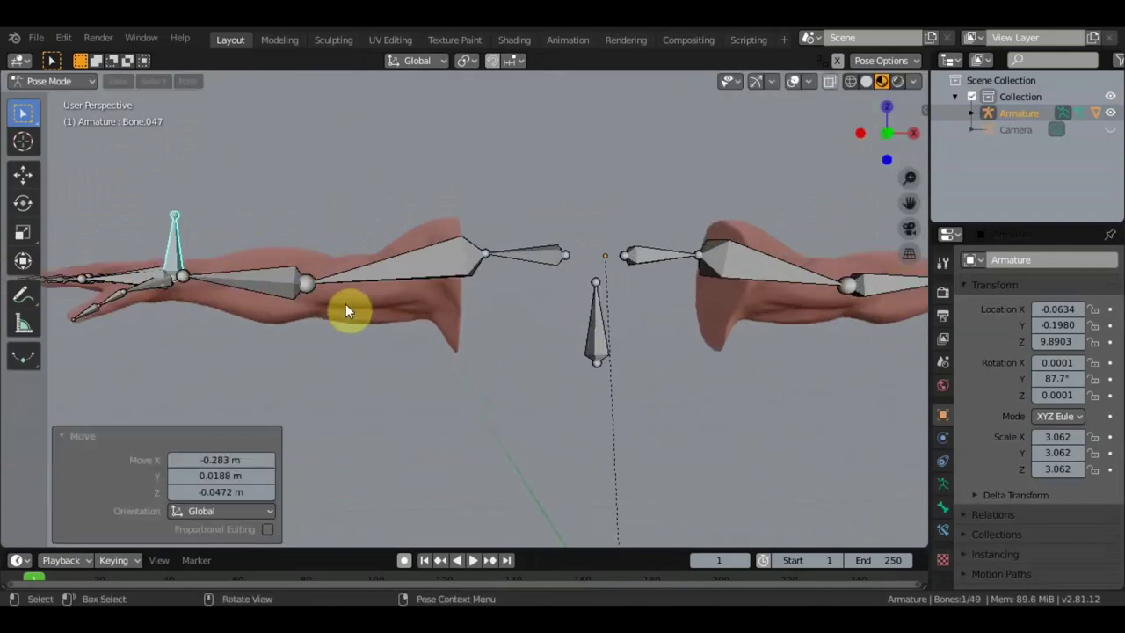
shift+middle_drag(416, 334, 471, 336)
scroll(470, 328, down, 1)
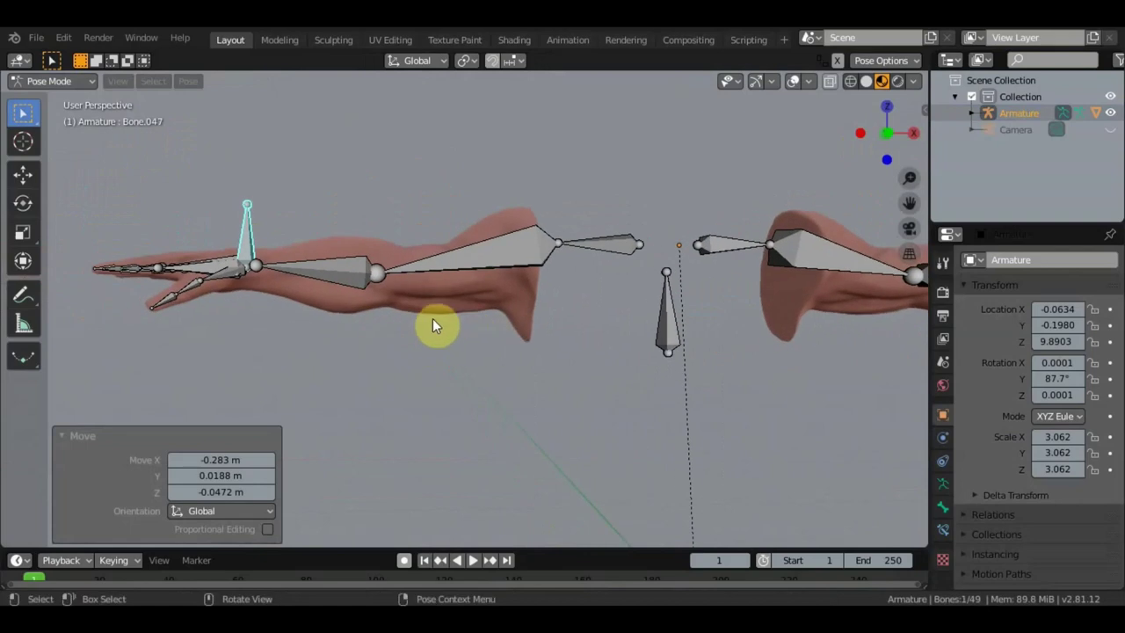
scroll(413, 312, down, 1)
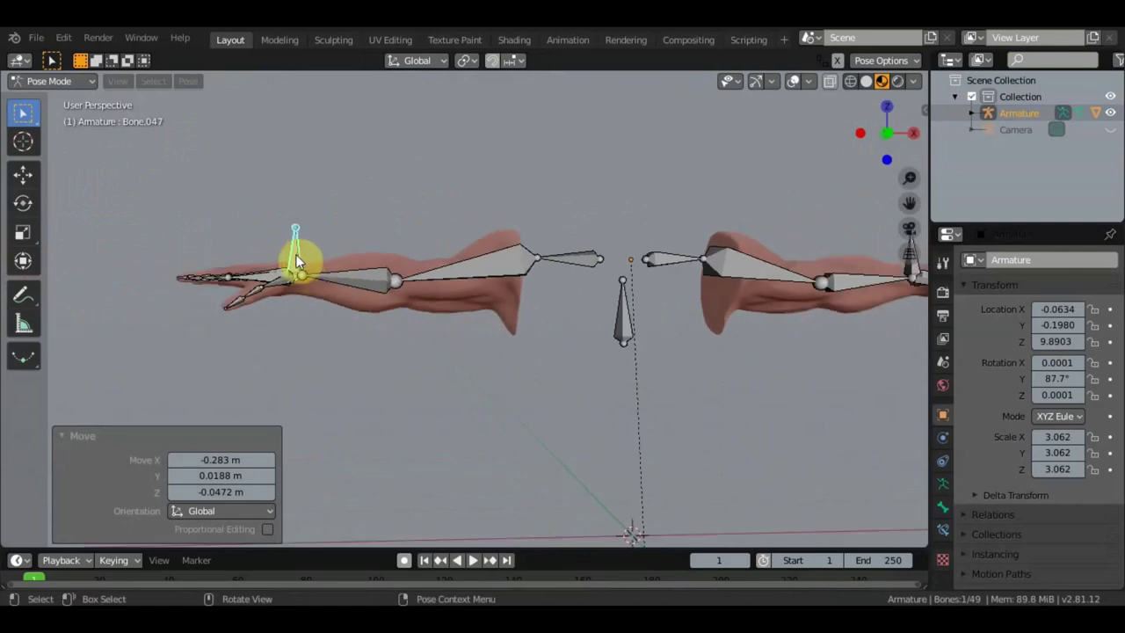
- Add an Inverse Kinematics constraint to the left forearm, targeting the wrist control bone
click(360, 295)
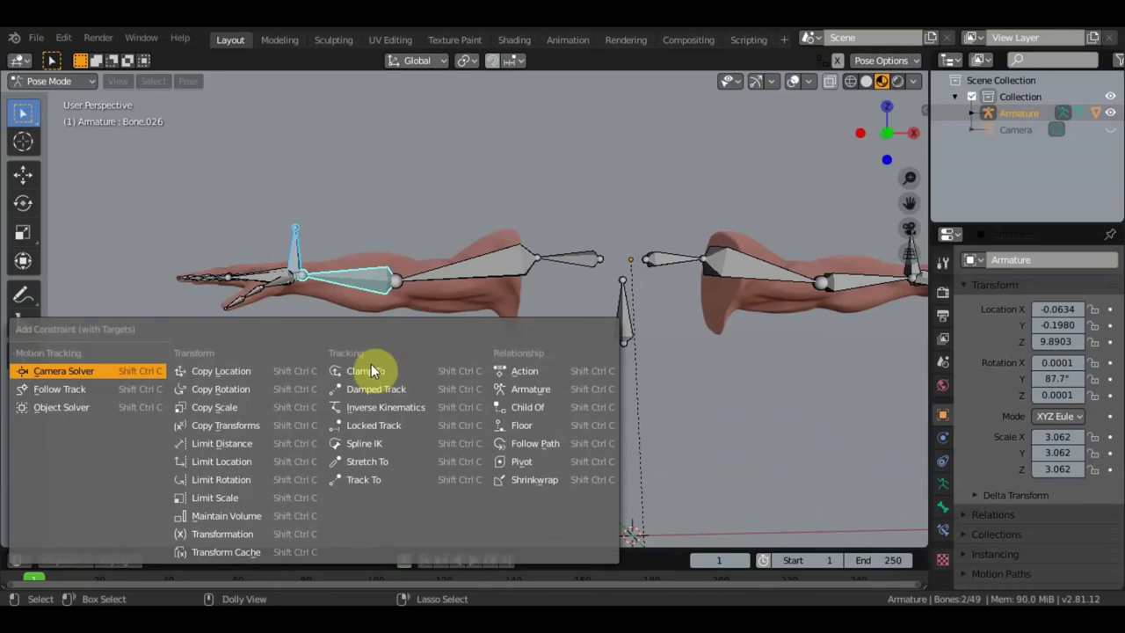
click(389, 411)
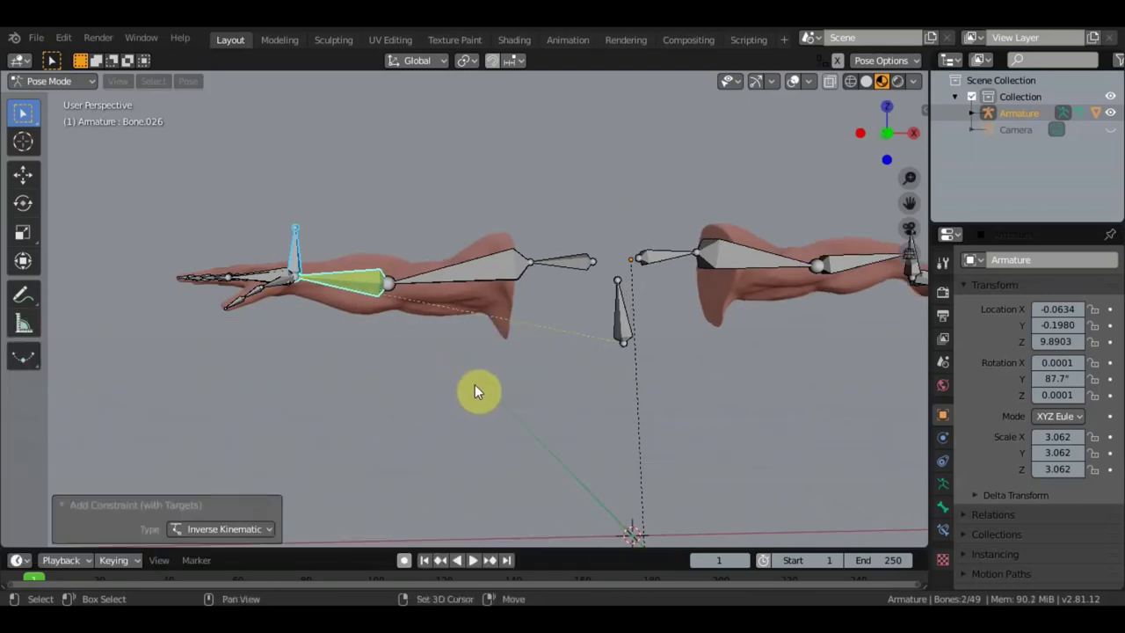
mouse_move(475, 384)
shift+middle_down()
mouse_move(455, 397)
mouse_move(209, 249)
shift+middle_up()
- Test the IK by moving Bone.047 0.0893 m on X and -0.0596 m on Z
click(260, 273)
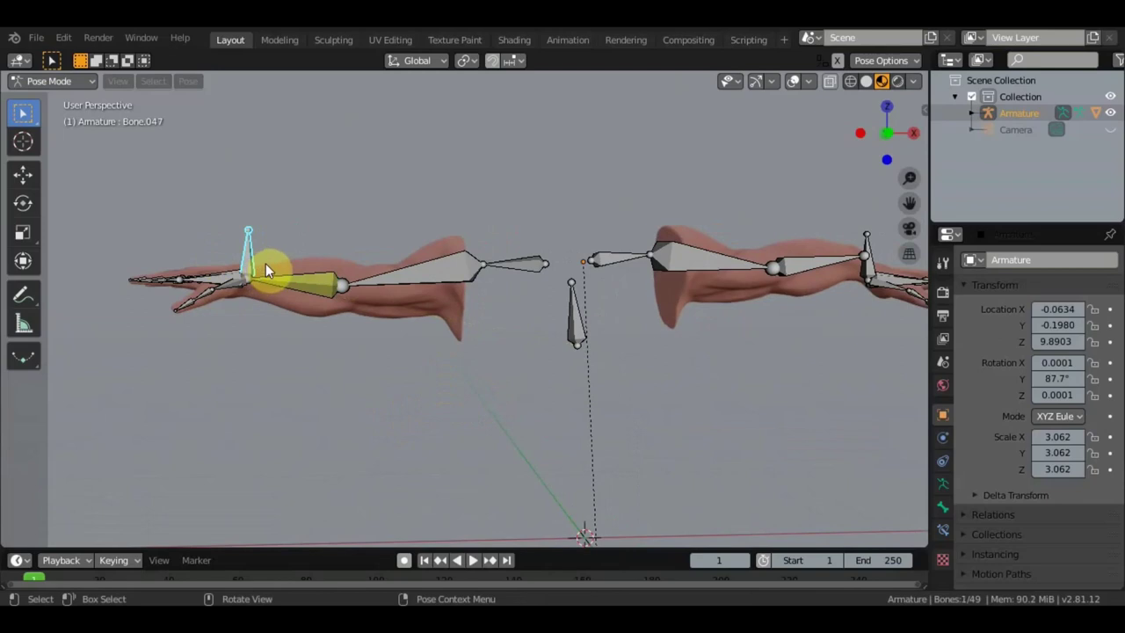
key(g)
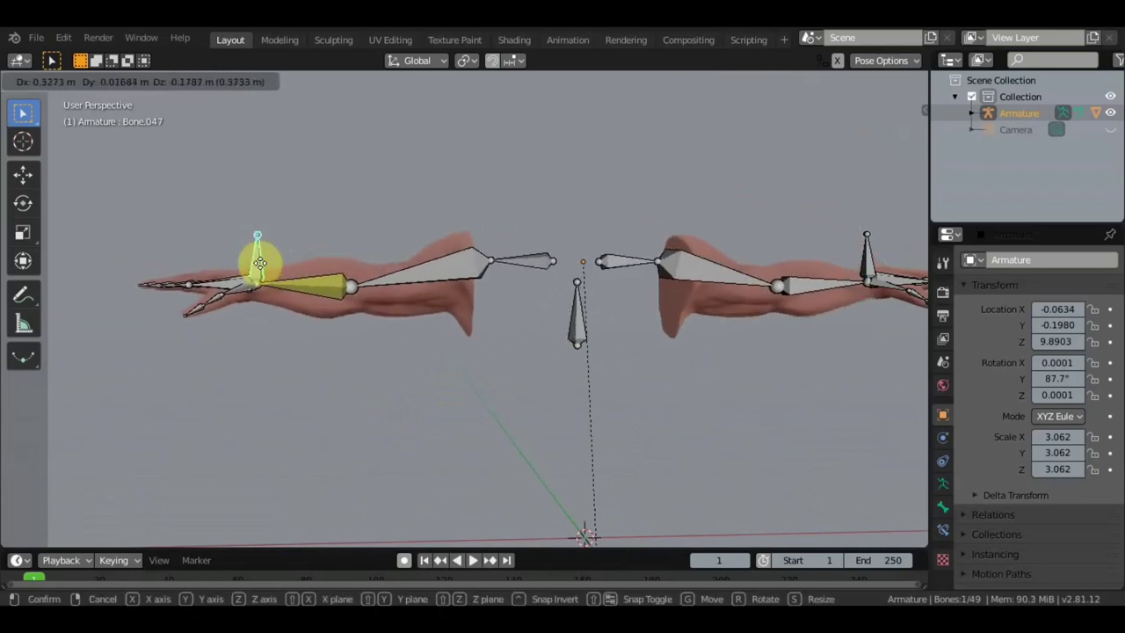
click(273, 263)
mouse_move(548, 301)
middle_down()
mouse_move(539, 309)
mouse_move(551, 328)
middle_up()
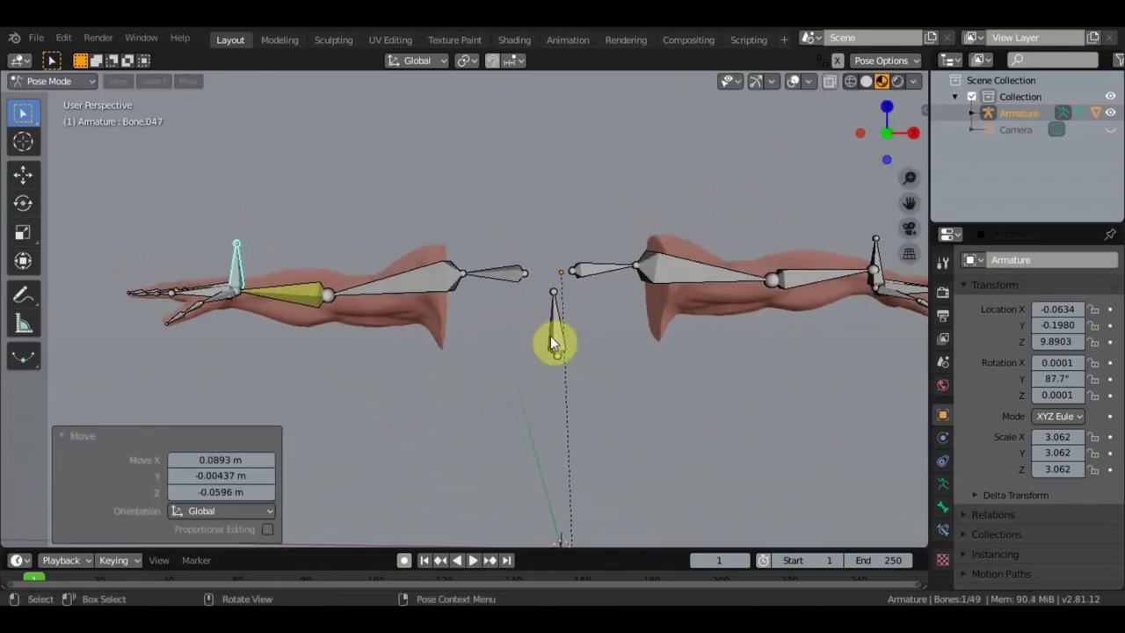
scroll(399, 302, down, 3)
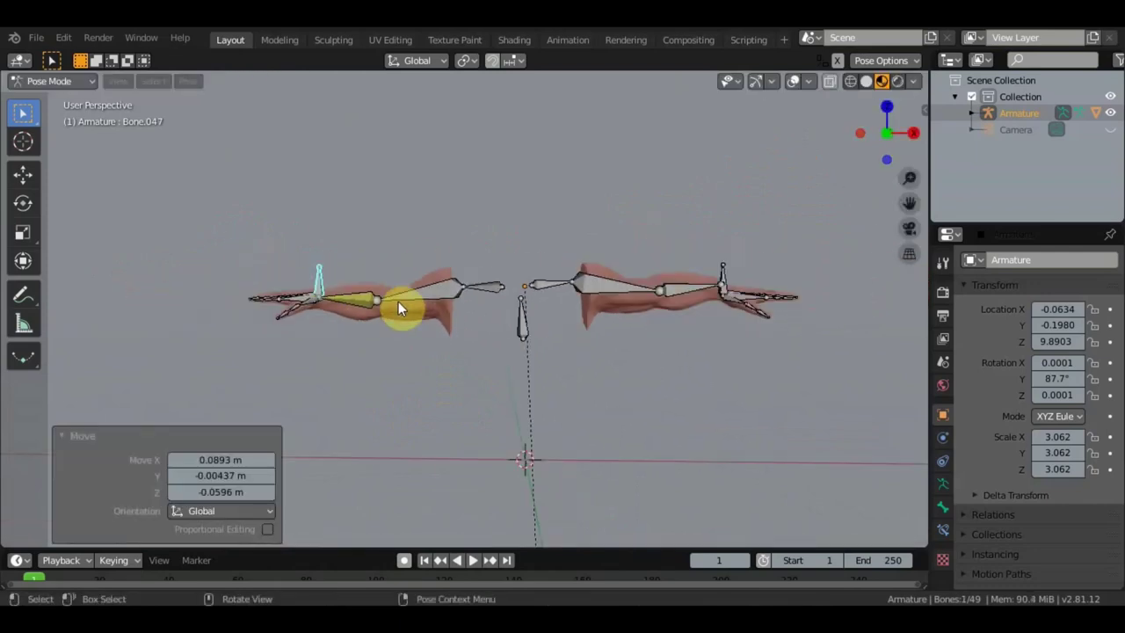
click(554, 321)
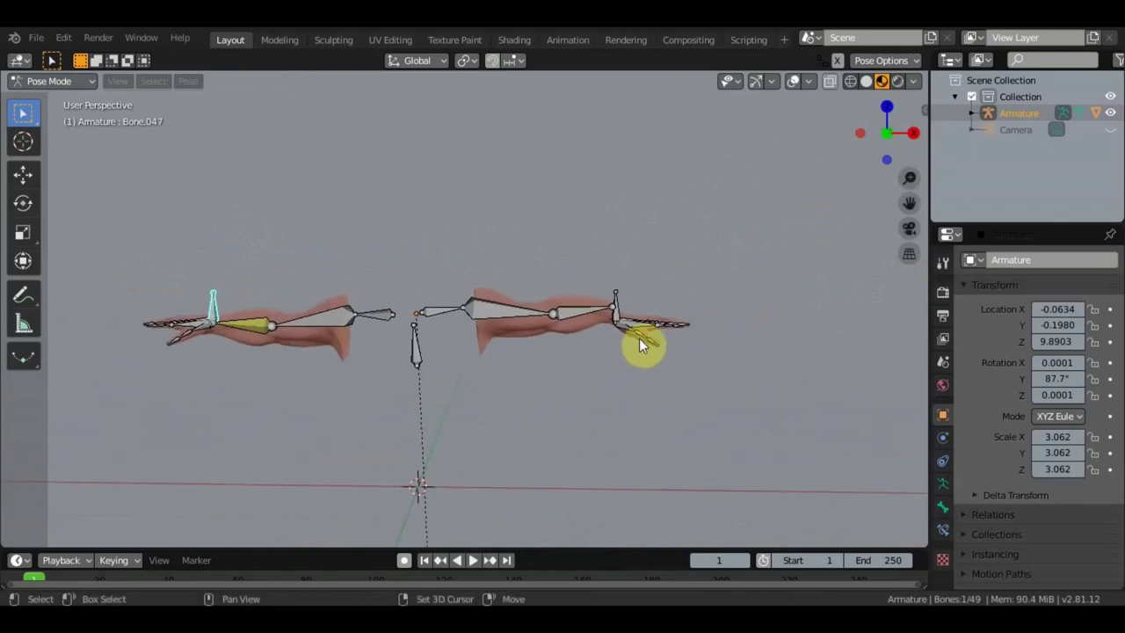
scroll(655, 326, up, 5)
scroll(764, 332, down, 3)
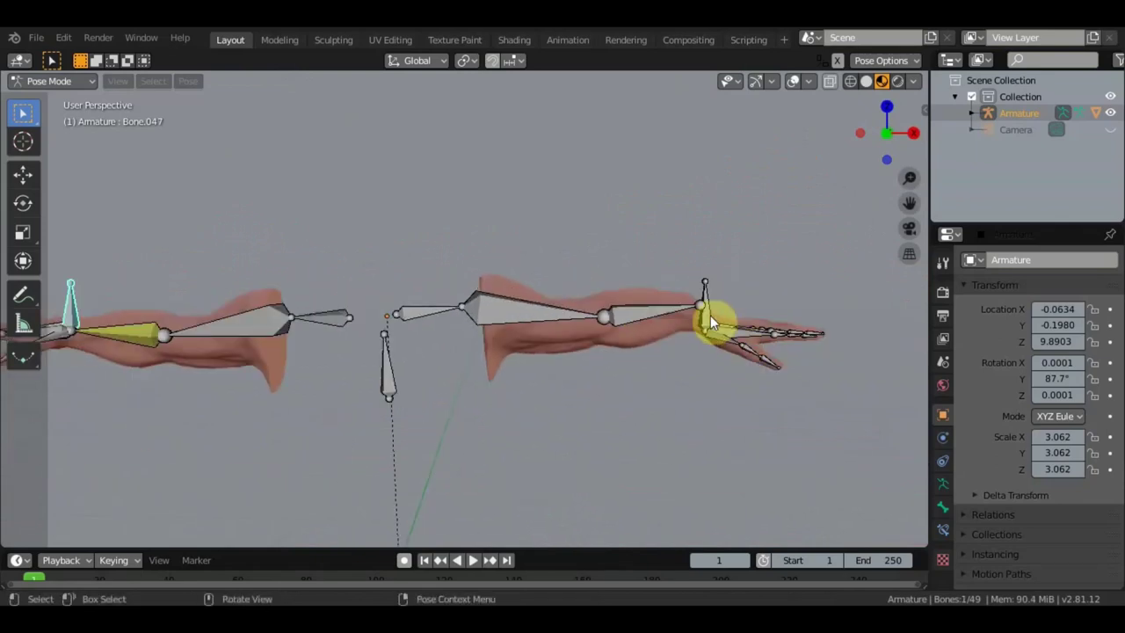
click(710, 320)
- Add an Inverse Kinematics constraint to the right forearm bone
shift+click(650, 310)
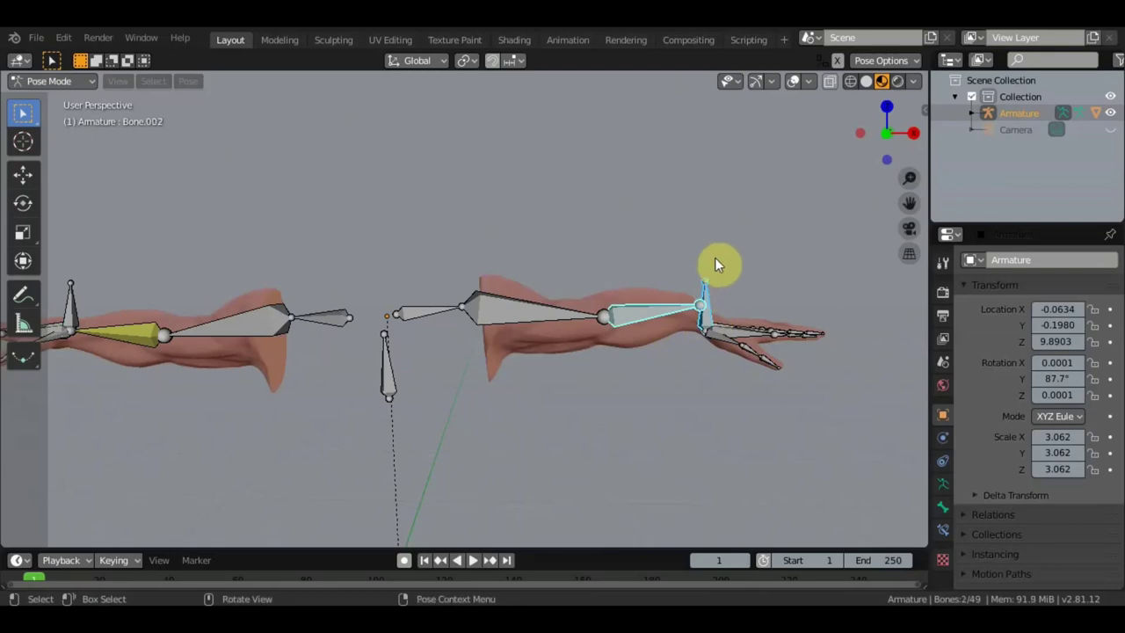
key(ctrl+shift+c)
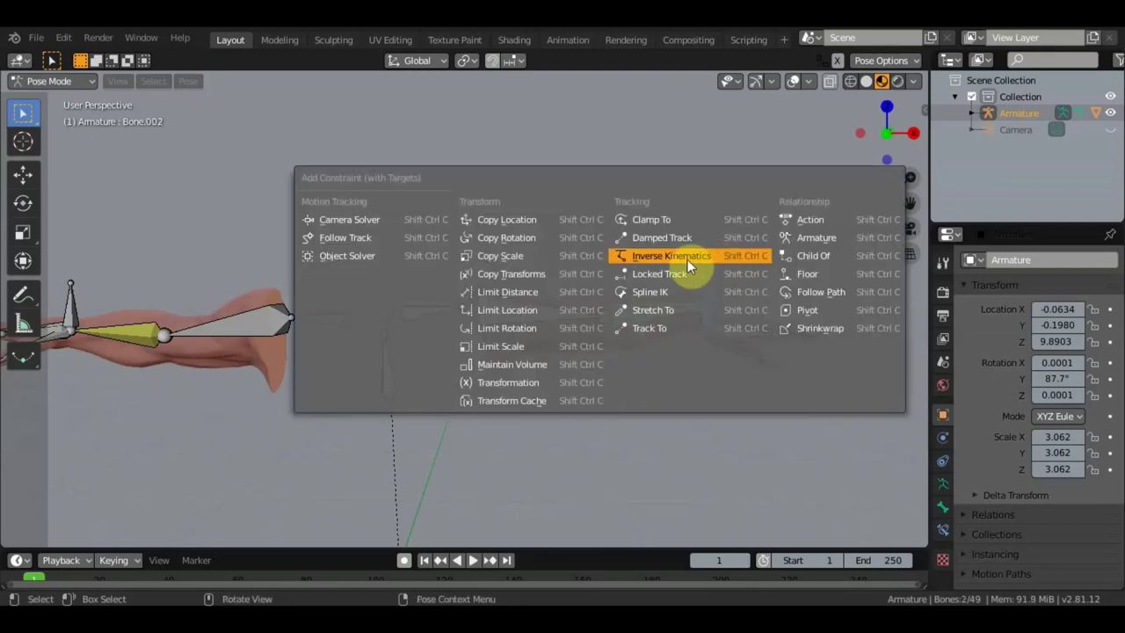
click(687, 259)
scroll(615, 327, down, 2)
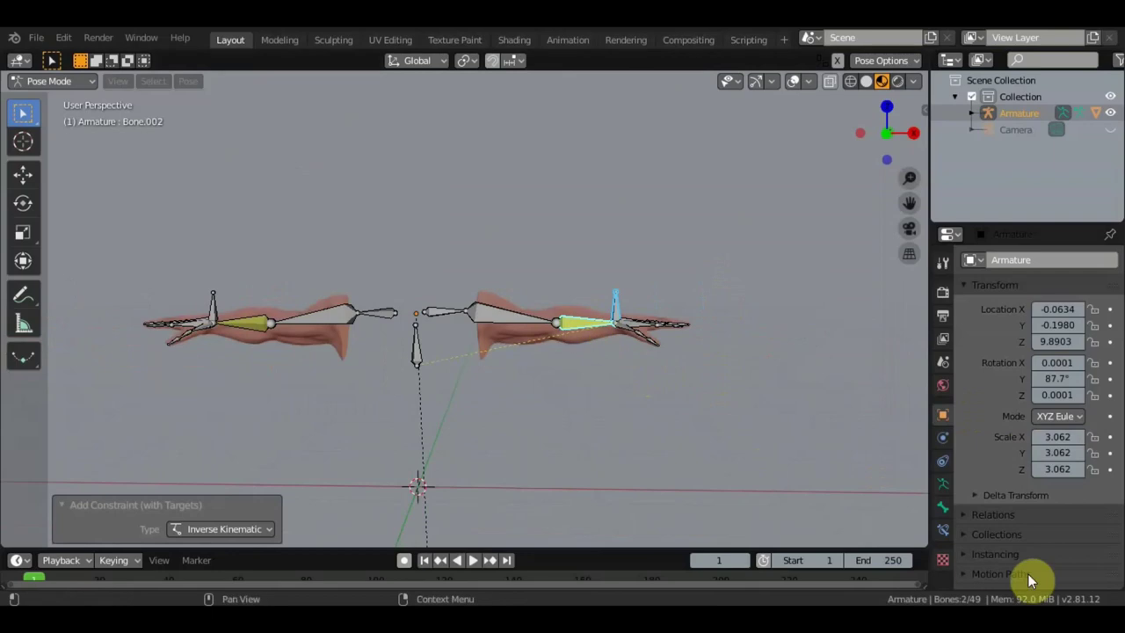
- Set the IK Chain Length to 2 on both the right and left forearms
click(942, 531)
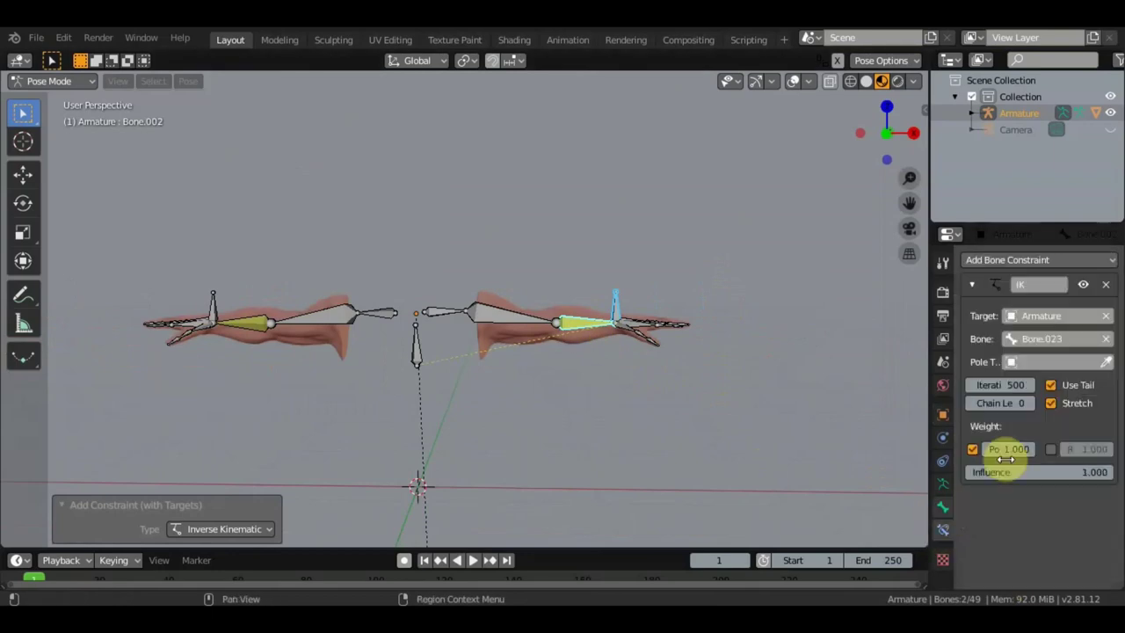
click(1028, 405)
drag(942, 414, 959, 412)
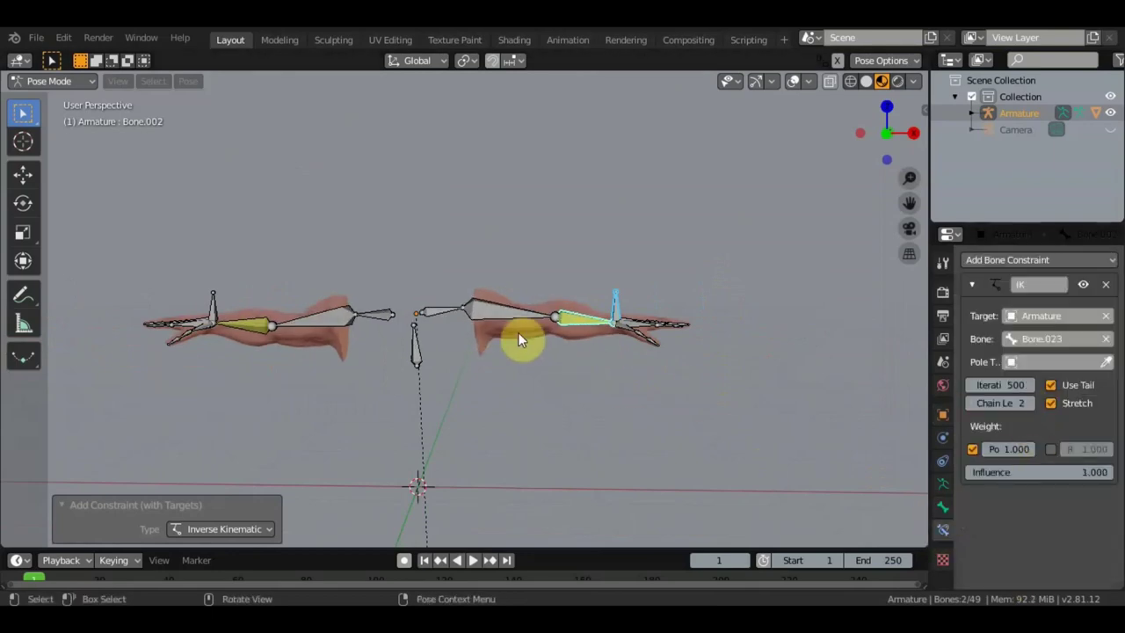
shift+click(253, 328)
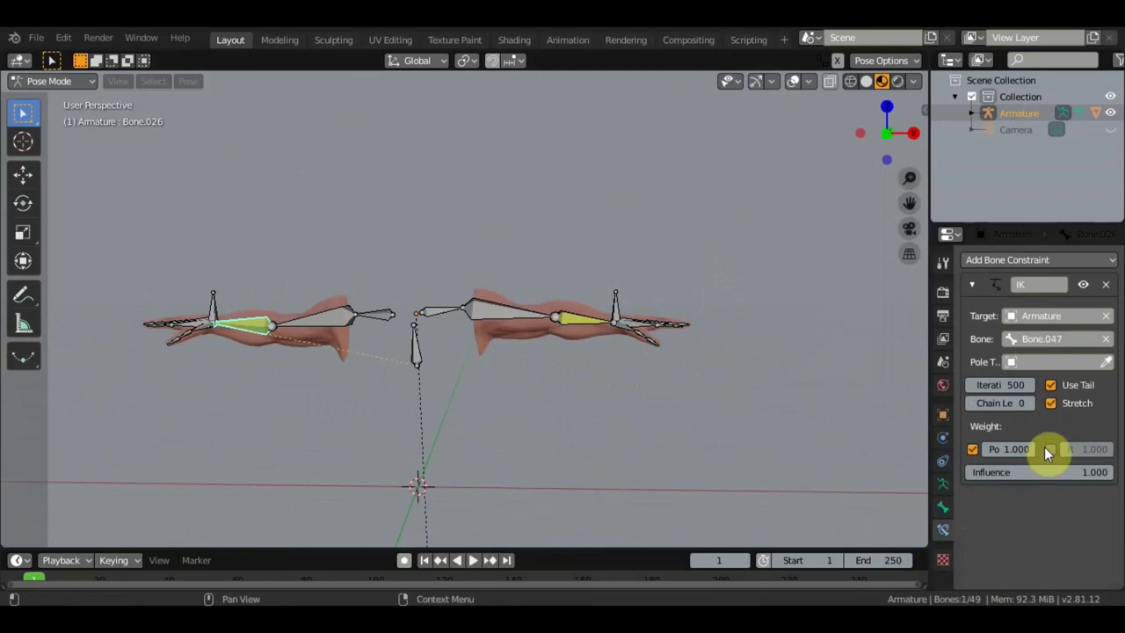
click(1032, 403)
click(1032, 402)
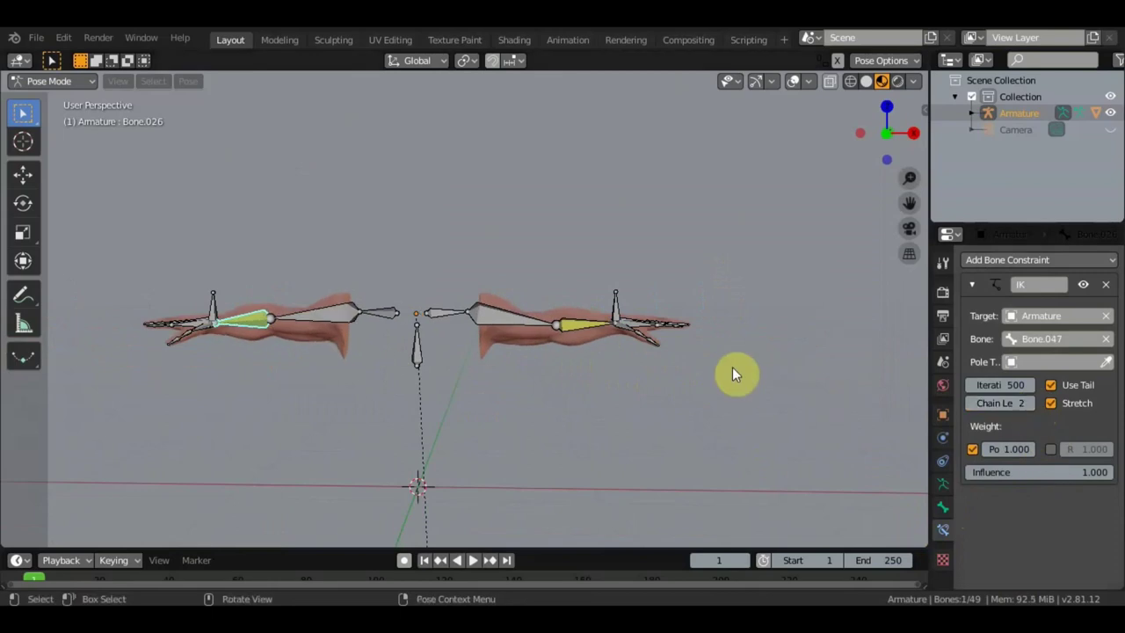
scroll(681, 404, up, 3)
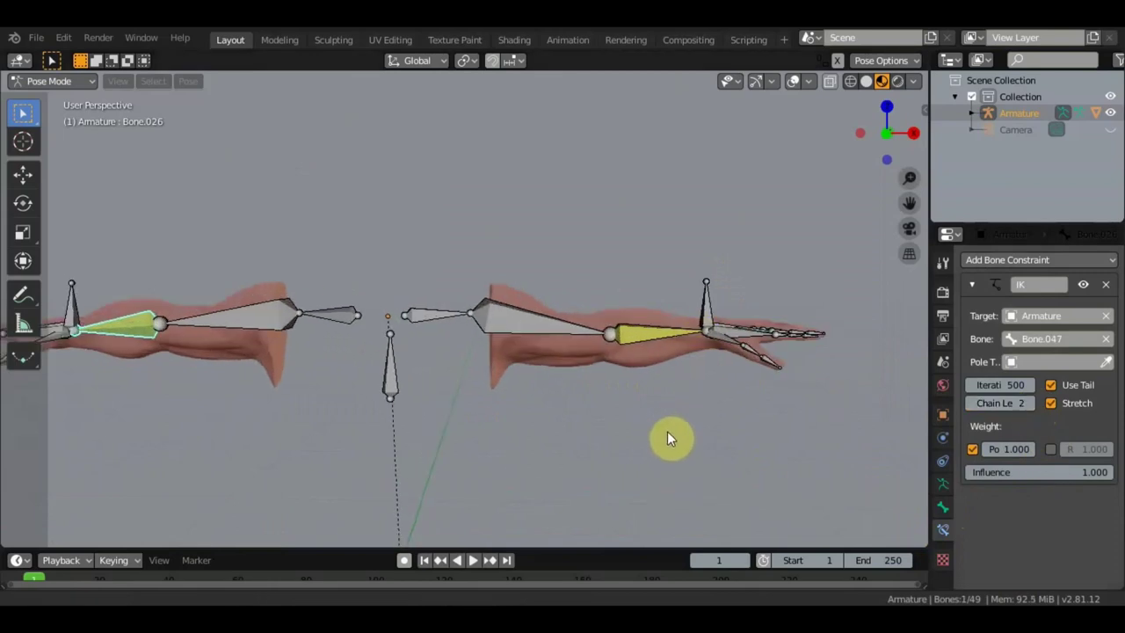
scroll(667, 429, down, 2)
- Test the right arm's IK by moving wrist control Bone.023 0.282 m along Z
click(630, 298)
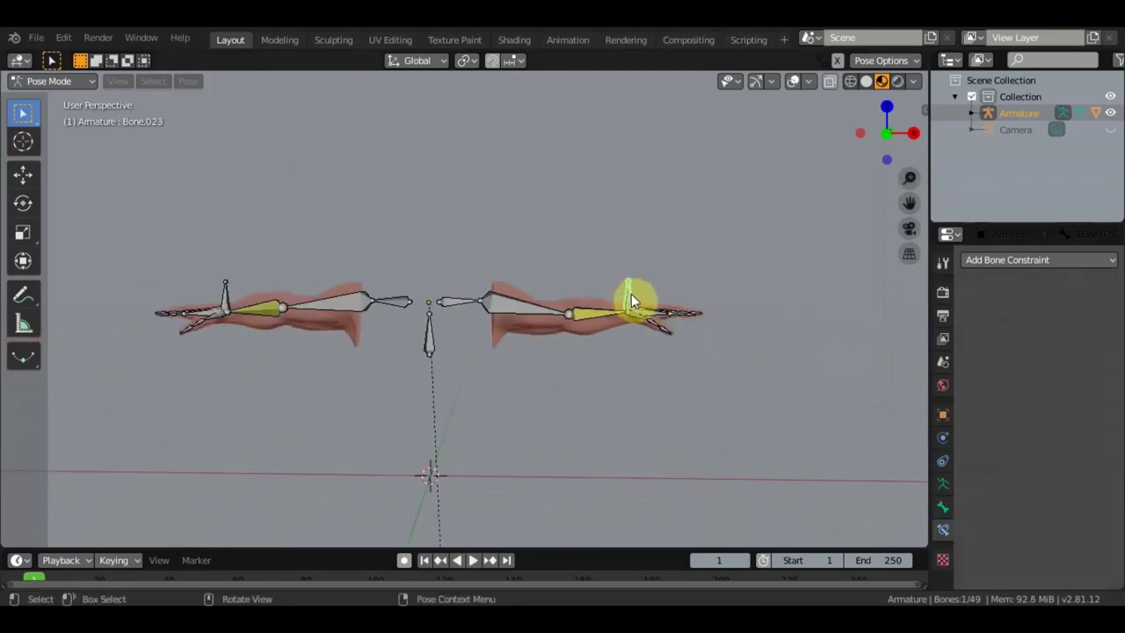
key(g)
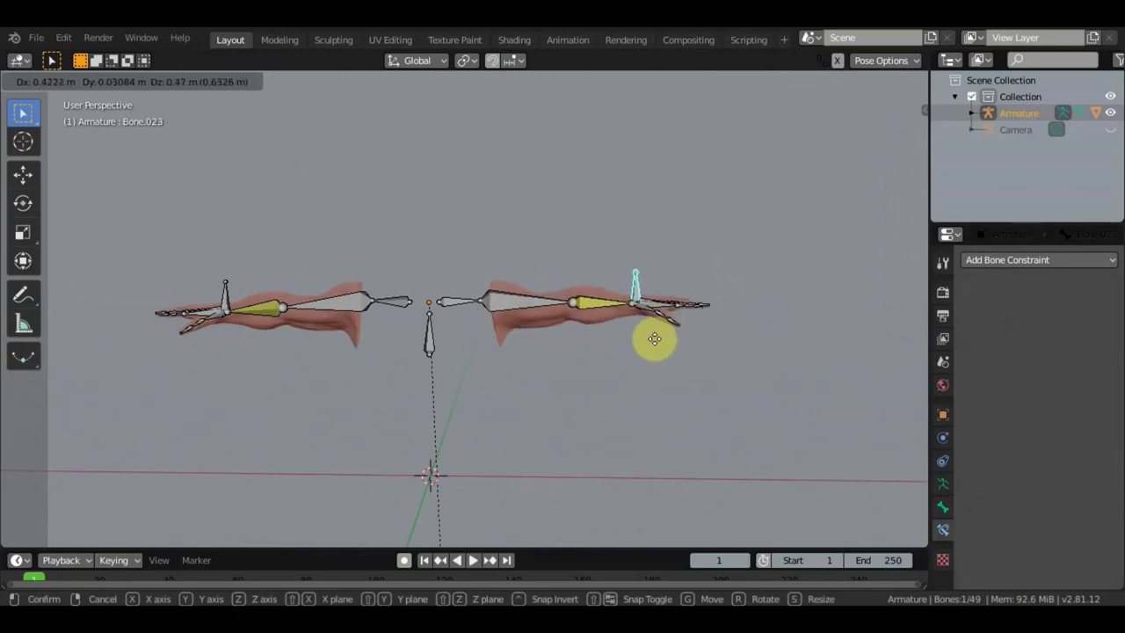
click(645, 344)
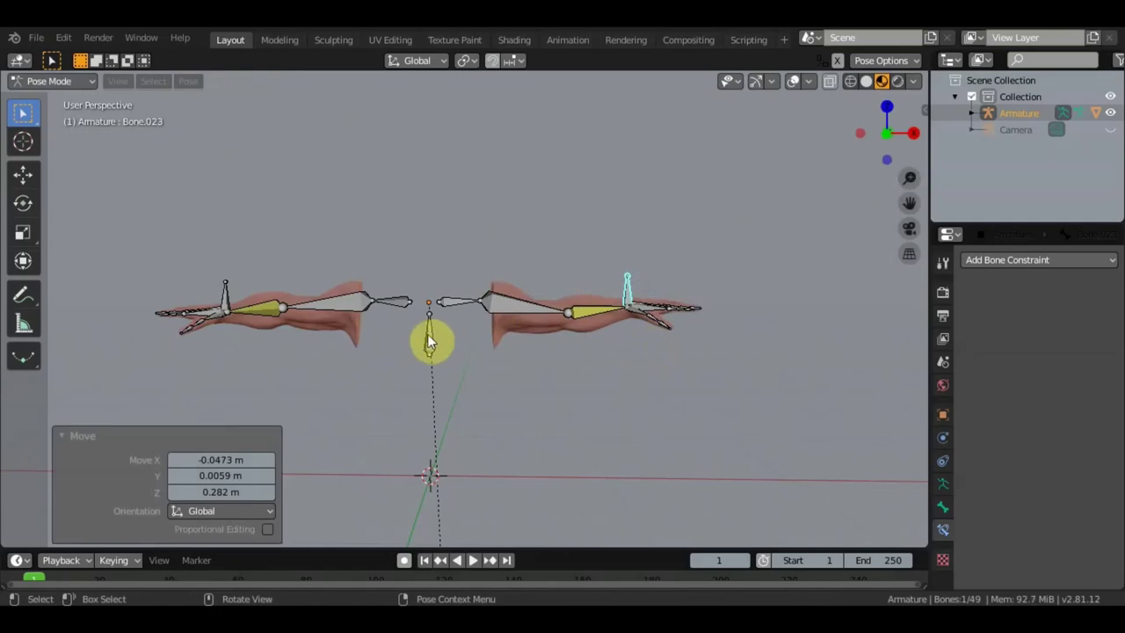
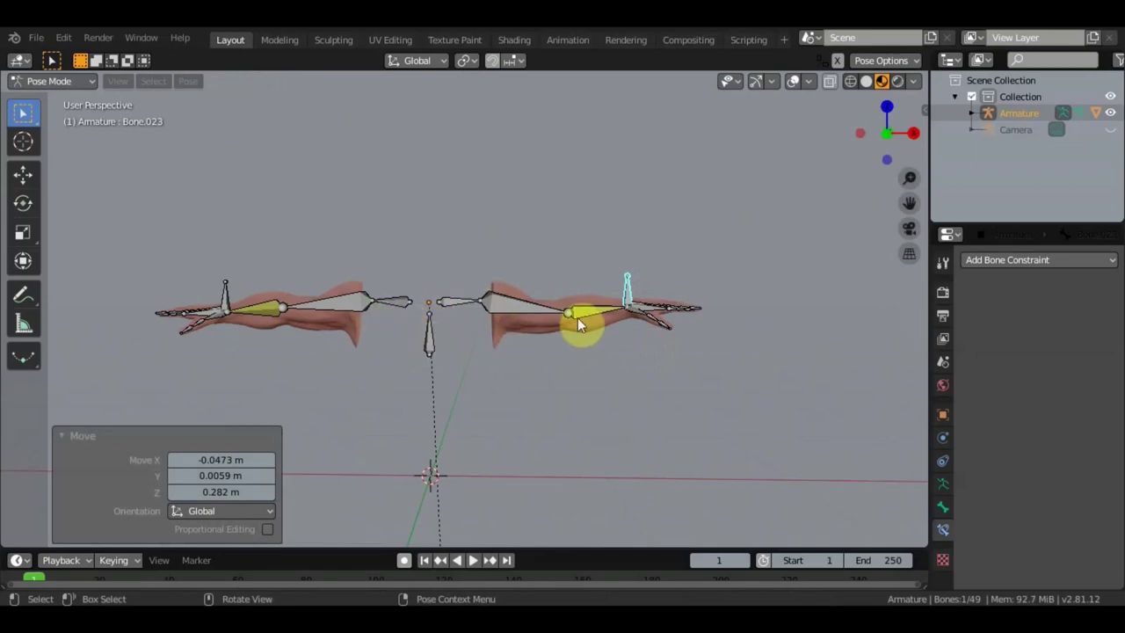
- Add a Copy Location constraint to the upper arm bone Bone.001
mouse_move(552, 311)
middle_down()
mouse_move(574, 321)
mouse_move(583, 364)
mouse_move(625, 407)
mouse_move(610, 410)
middle_up()
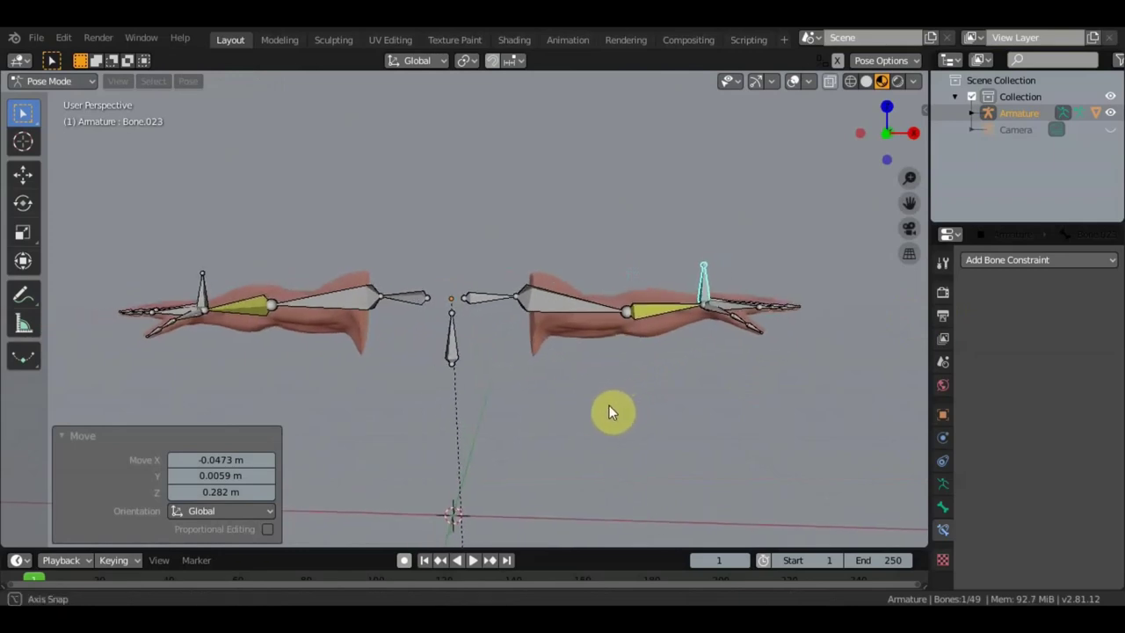
click(560, 307)
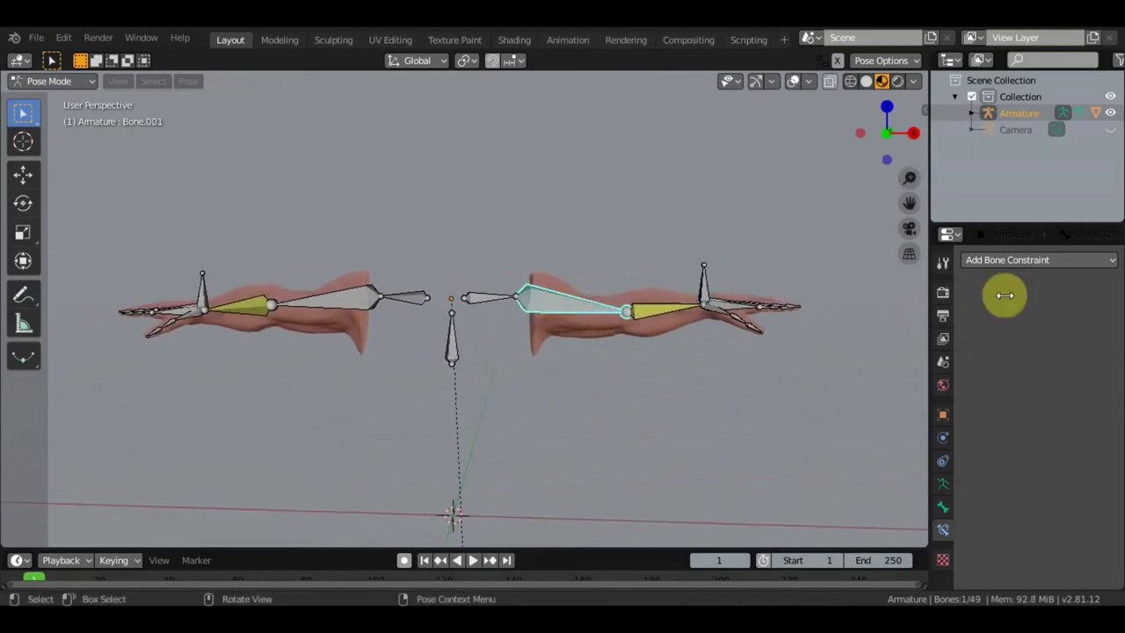
click(1067, 261)
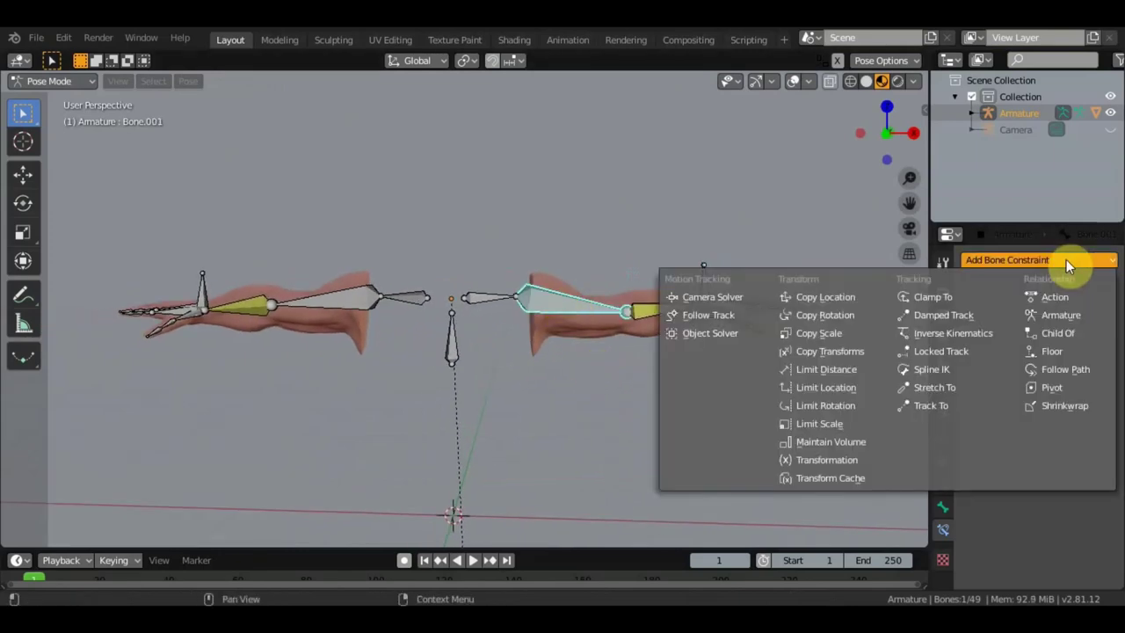
click(849, 299)
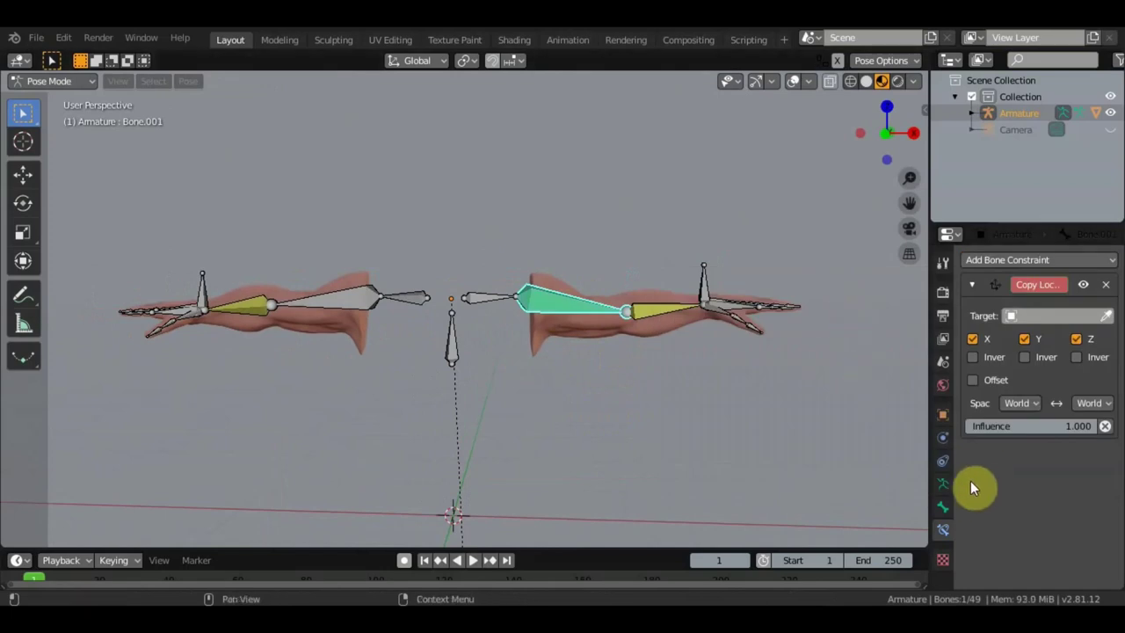
- Turn on bone name display in the armature's Viewport Display settings
click(943, 506)
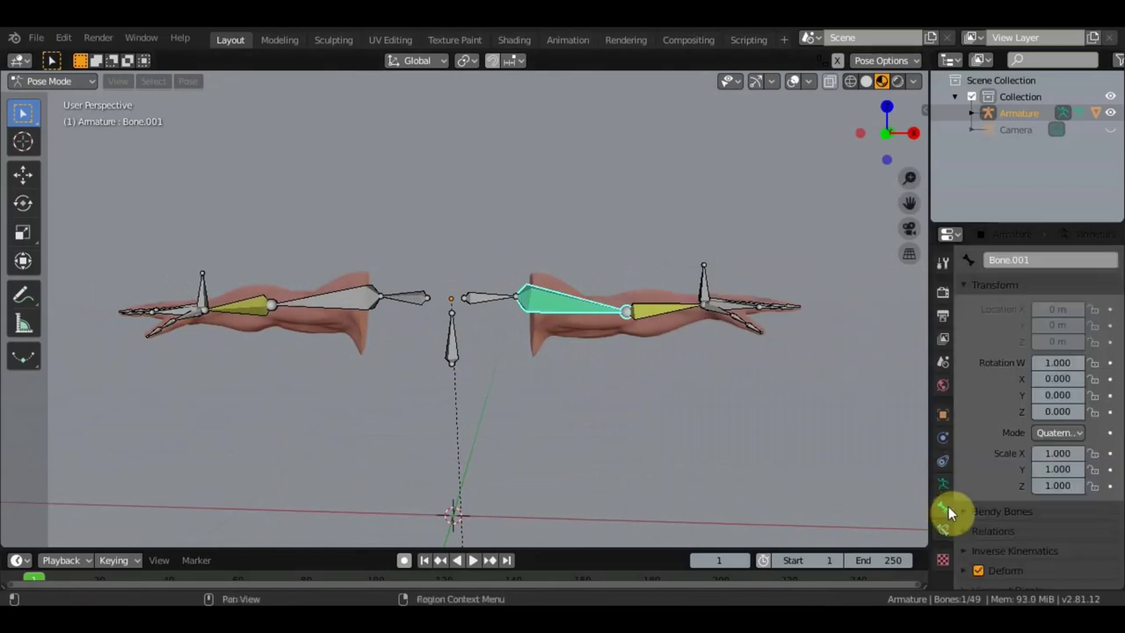
click(943, 484)
click(1002, 532)
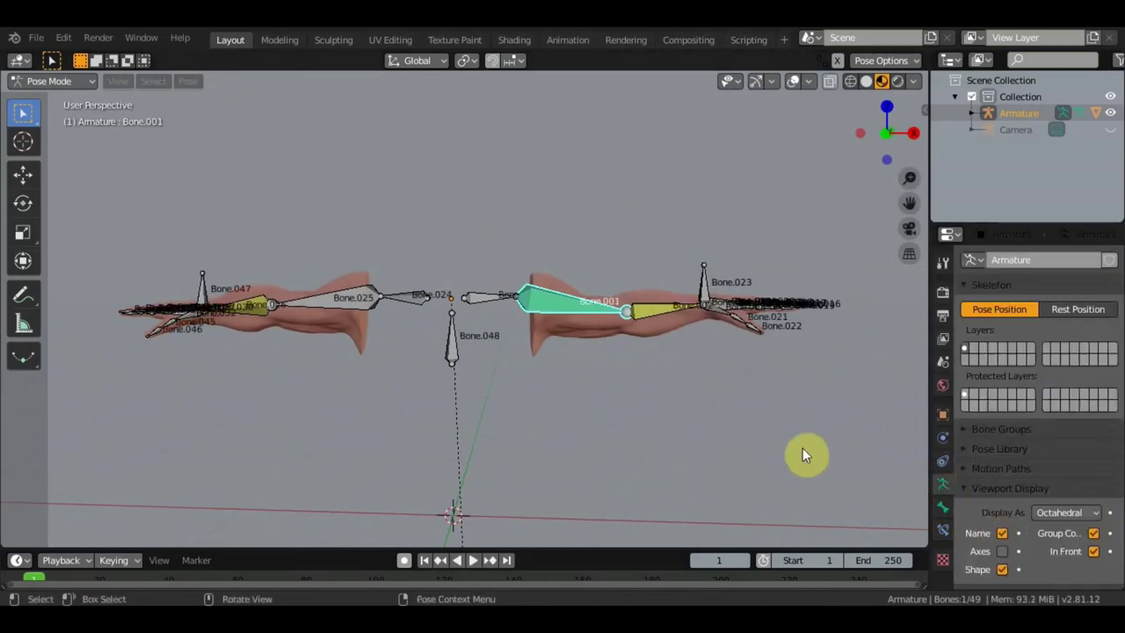
shift+middle_drag(761, 410, 700, 409)
scroll(700, 409, up, 4)
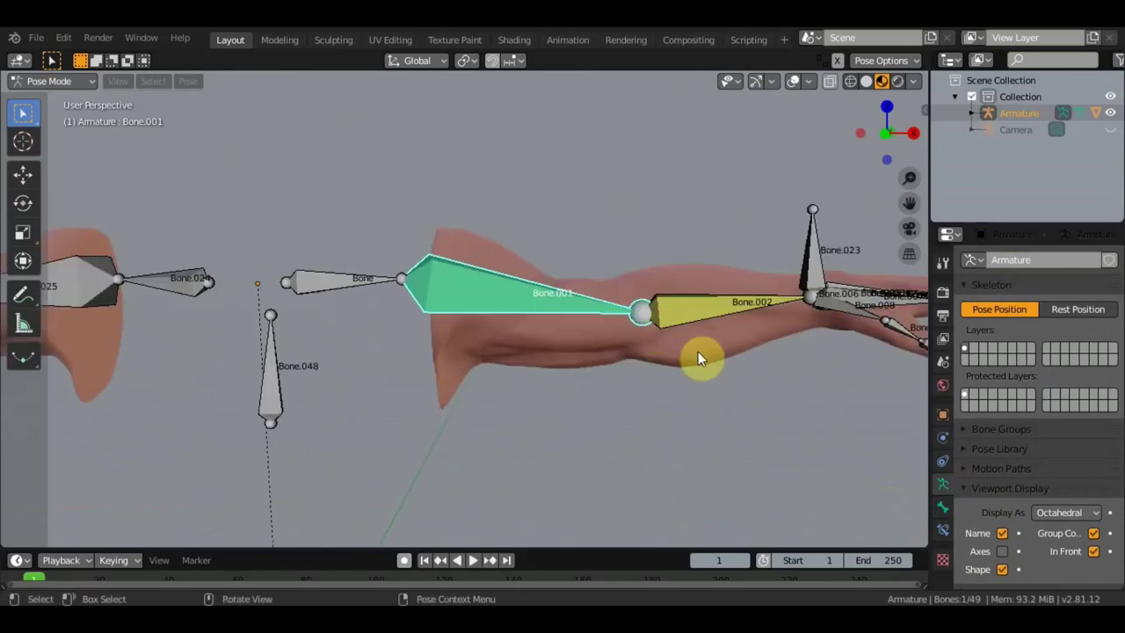
scroll(805, 369, down, 2)
shift+middle_drag(794, 383, 619, 318)
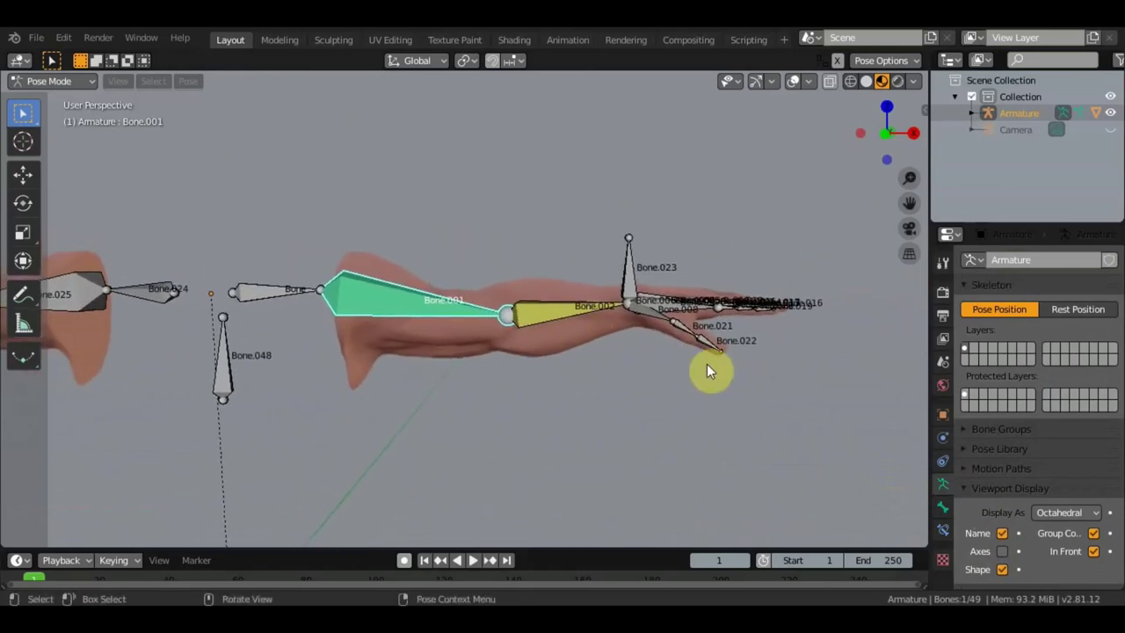
shift+middle_drag(703, 366, 699, 377)
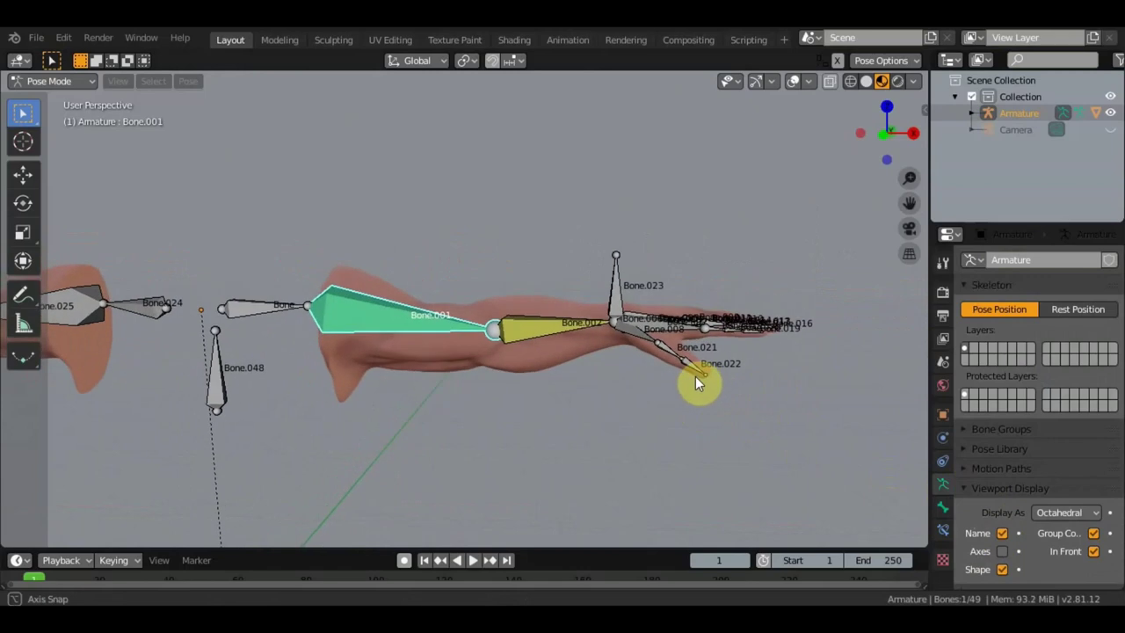
- Target the Armature in Bone.001's Copy Location constraint, pick a target bone, then select Bone.002
click(944, 530)
click(1106, 315)
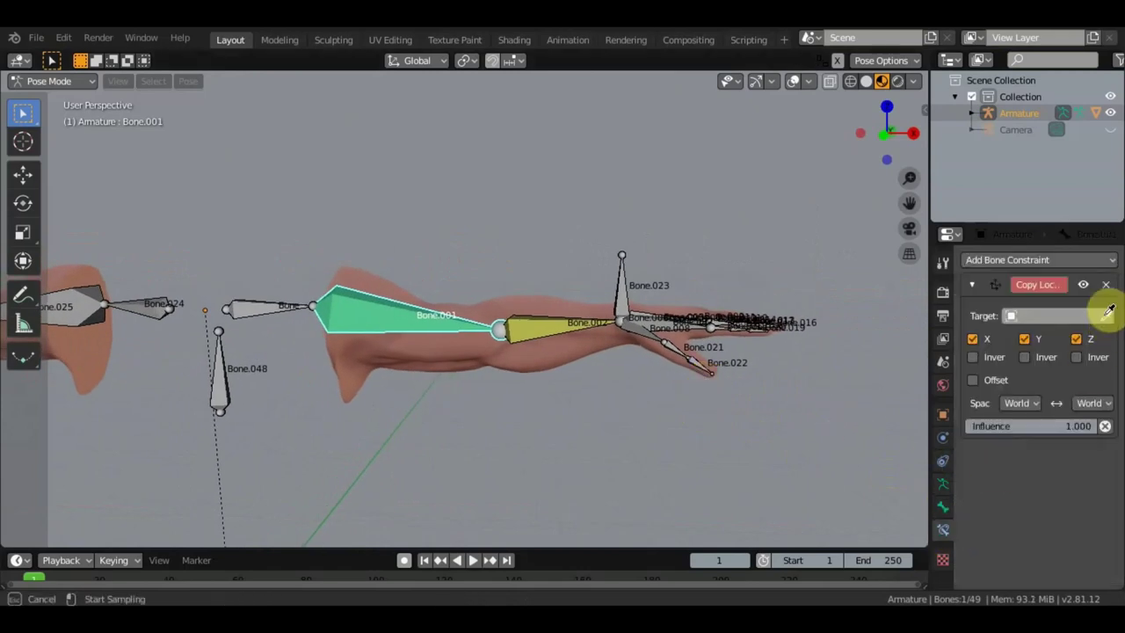
click(546, 325)
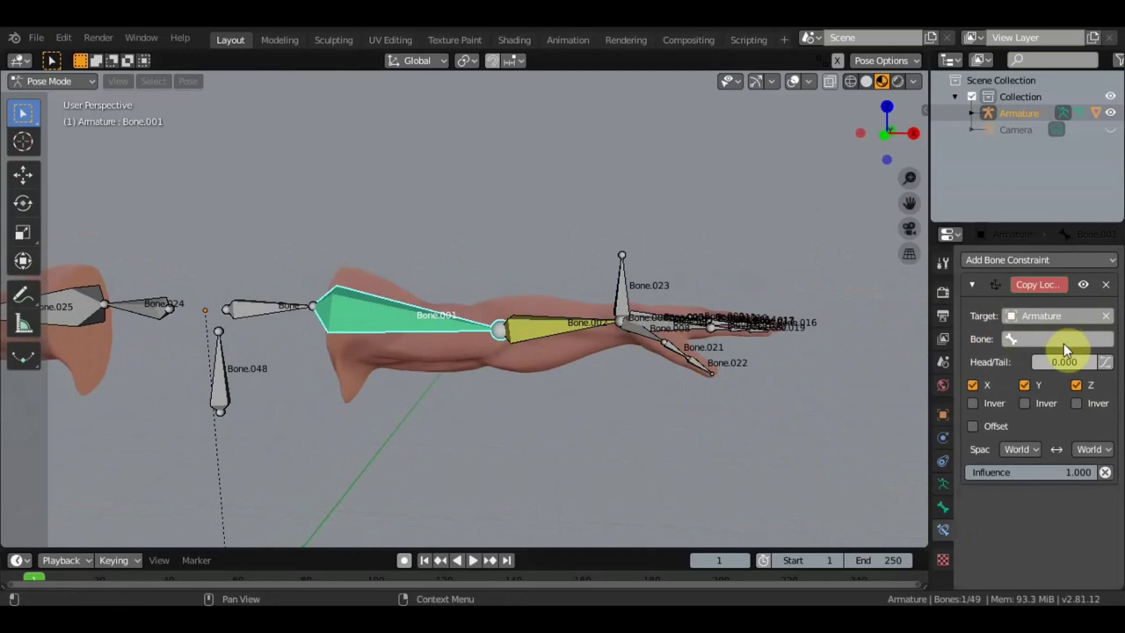
click(1062, 341)
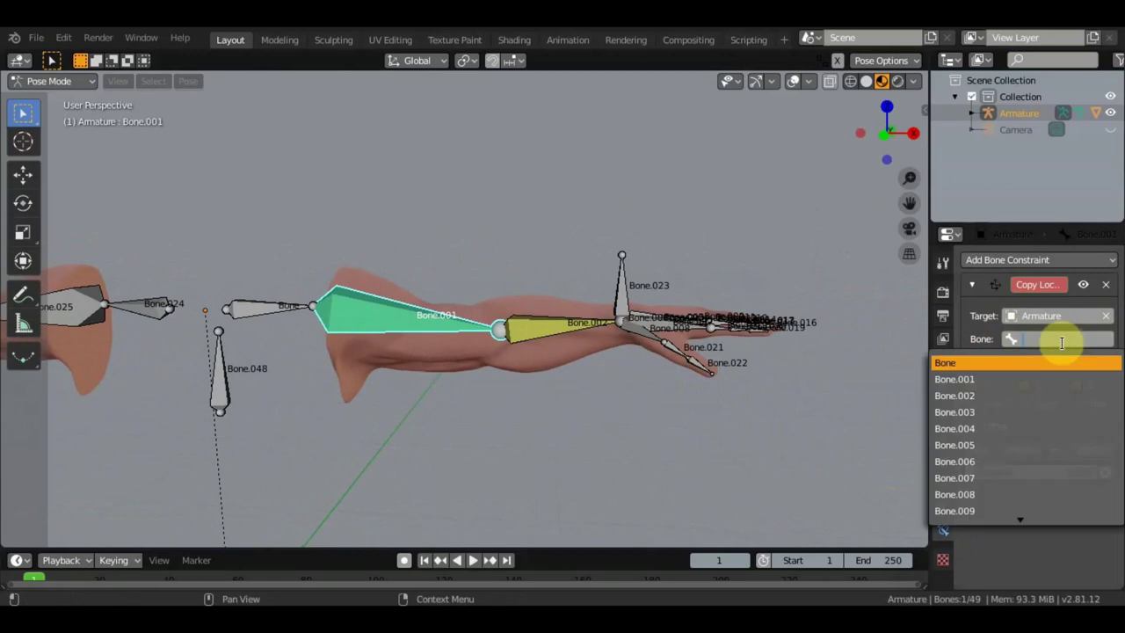
click(990, 396)
click(557, 327)
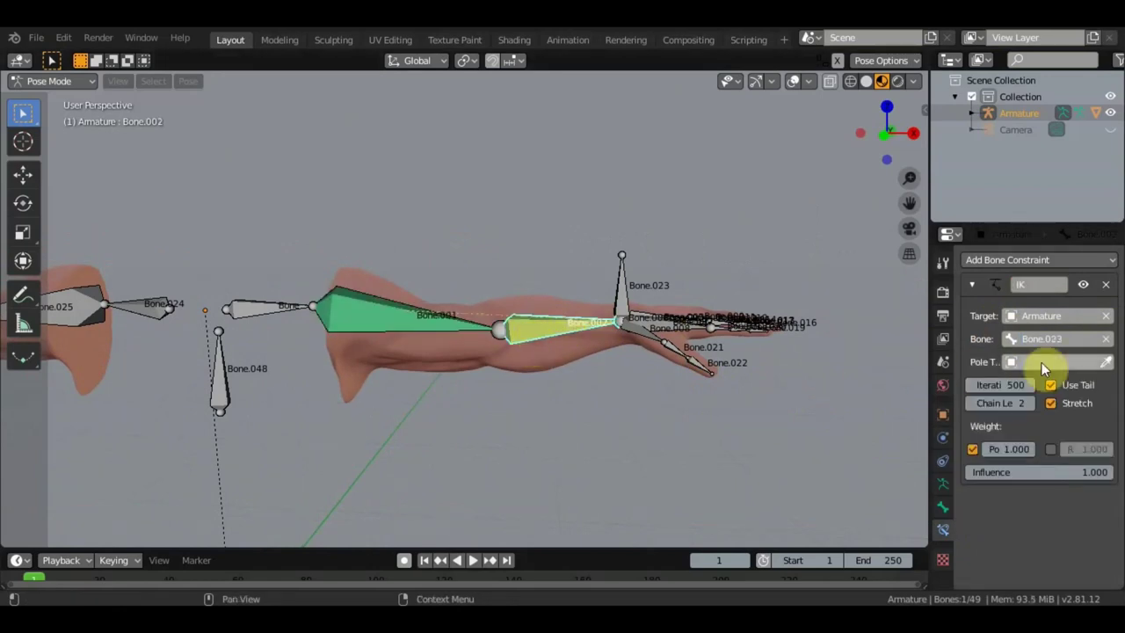
- Add a Copy Transforms constraint on Bone.002 targeting the Armature's Bone.023
click(1042, 259)
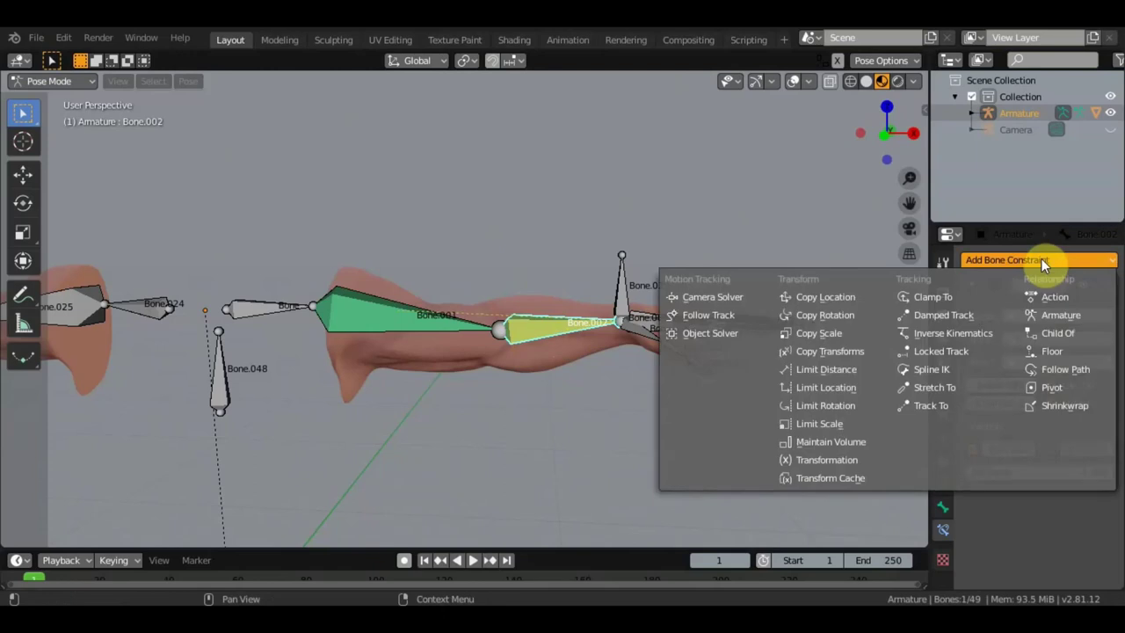
click(854, 352)
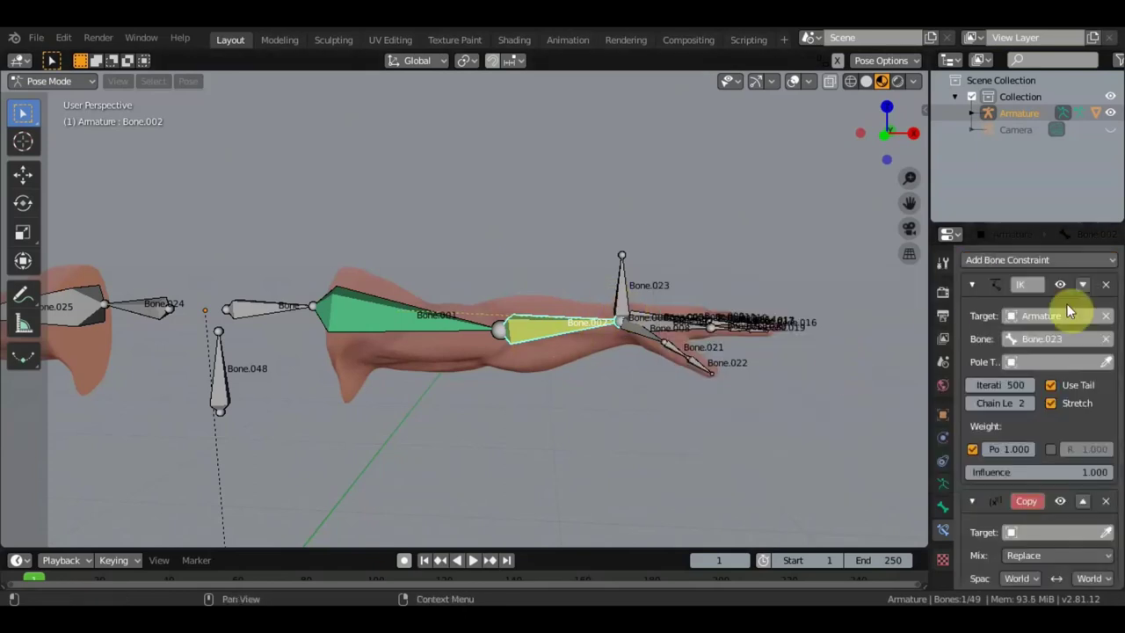
scroll(1062, 476, down, 1)
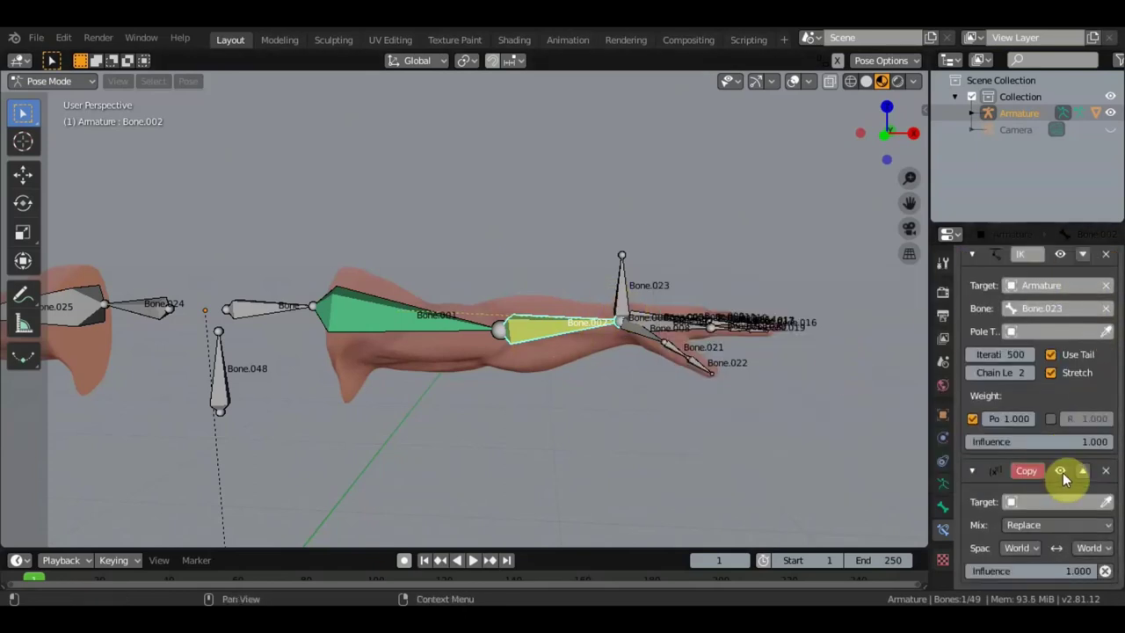
click(1107, 508)
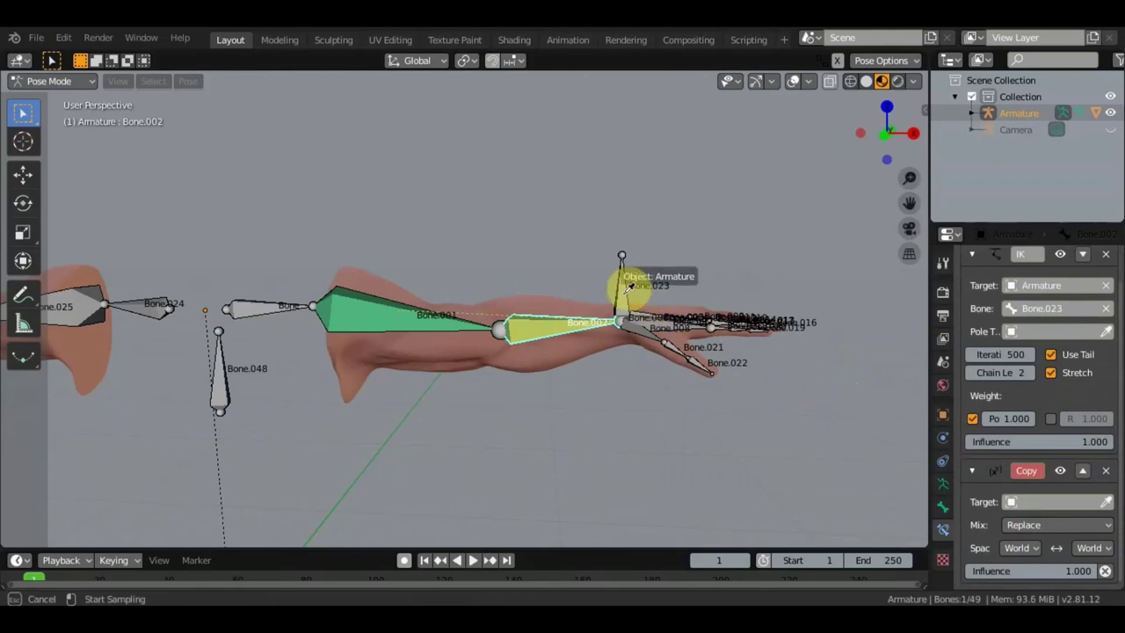
click(635, 286)
click(1057, 525)
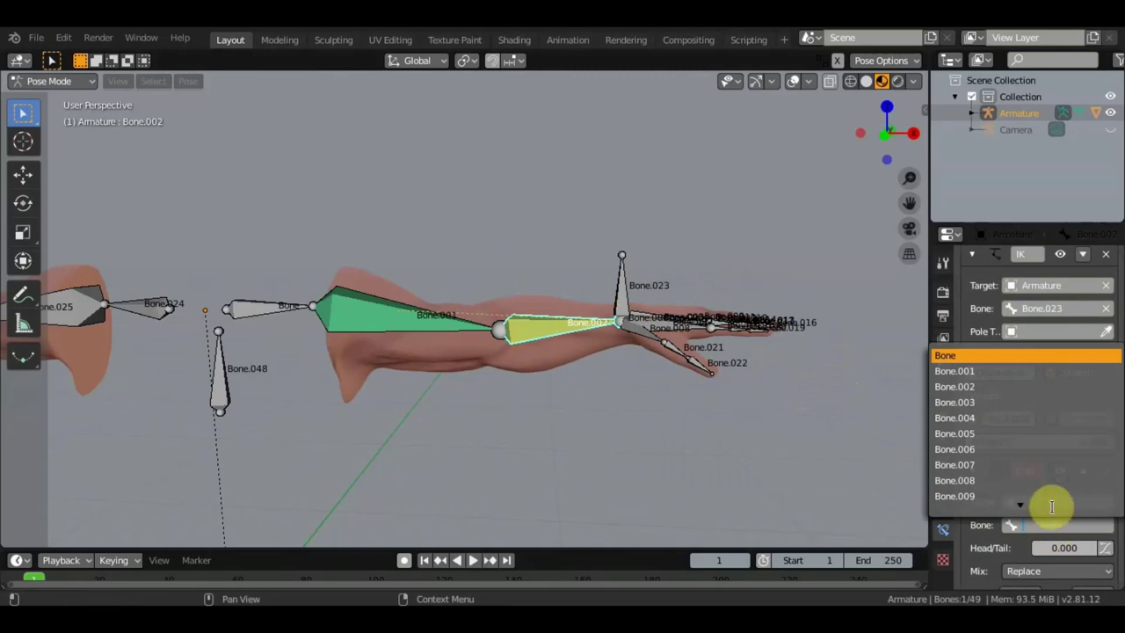
scroll(1028, 498, down, 4)
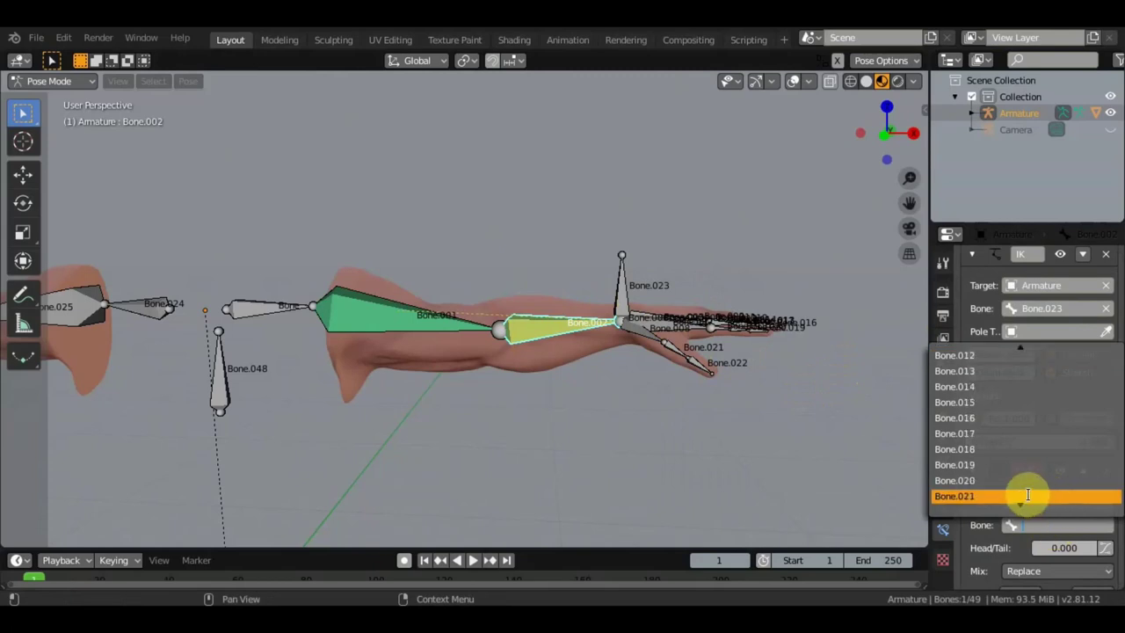
scroll(1010, 488, down, 3)
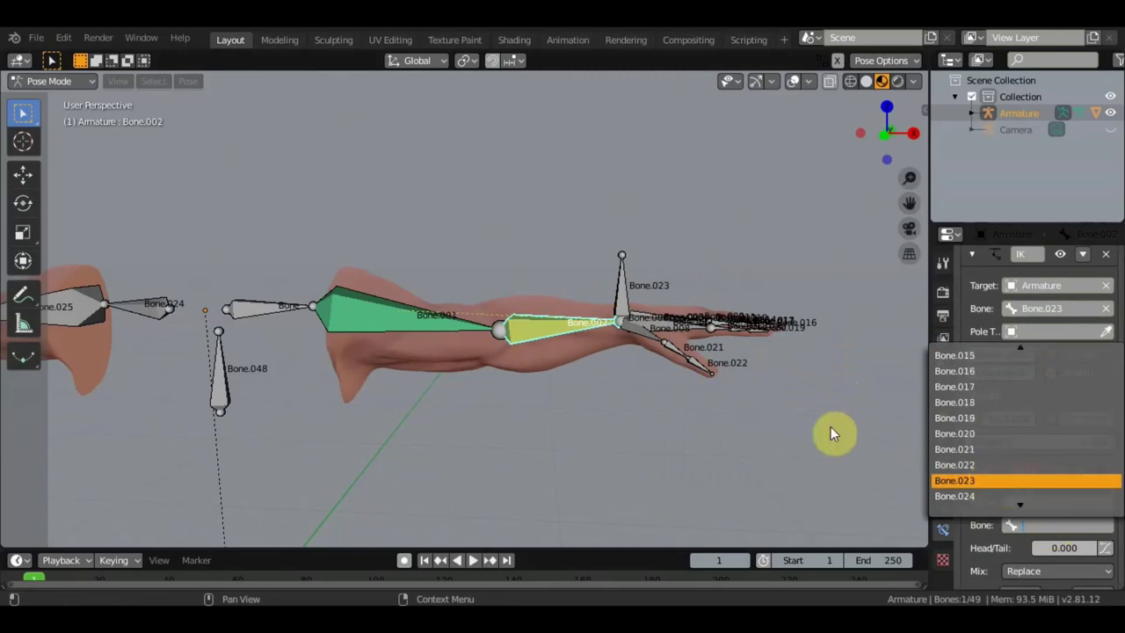
key(Return)
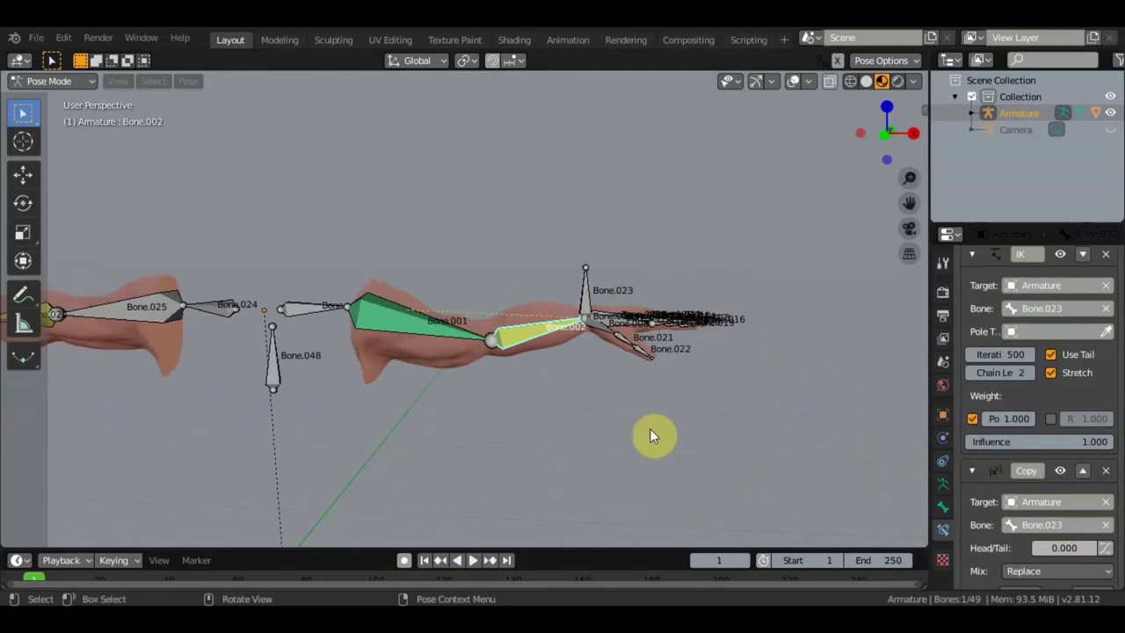
shift+middle_drag(659, 444, 675, 345)
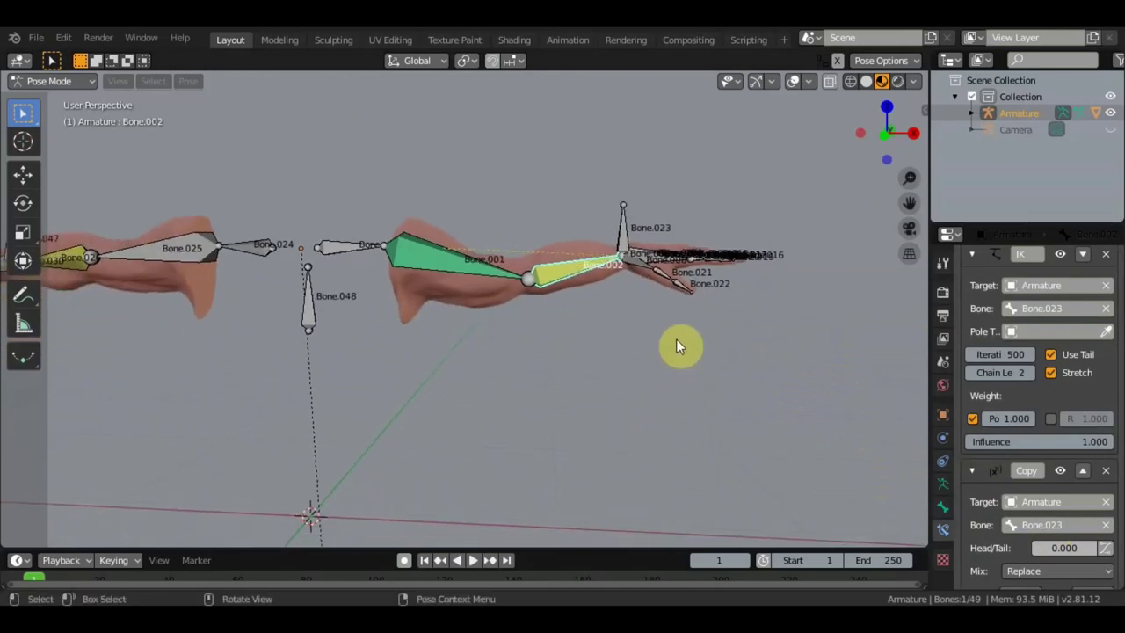
- Hide overlays briefly to inspect the bare arm mesh, then restore them
scroll(676, 346, up, 3)
click(794, 81)
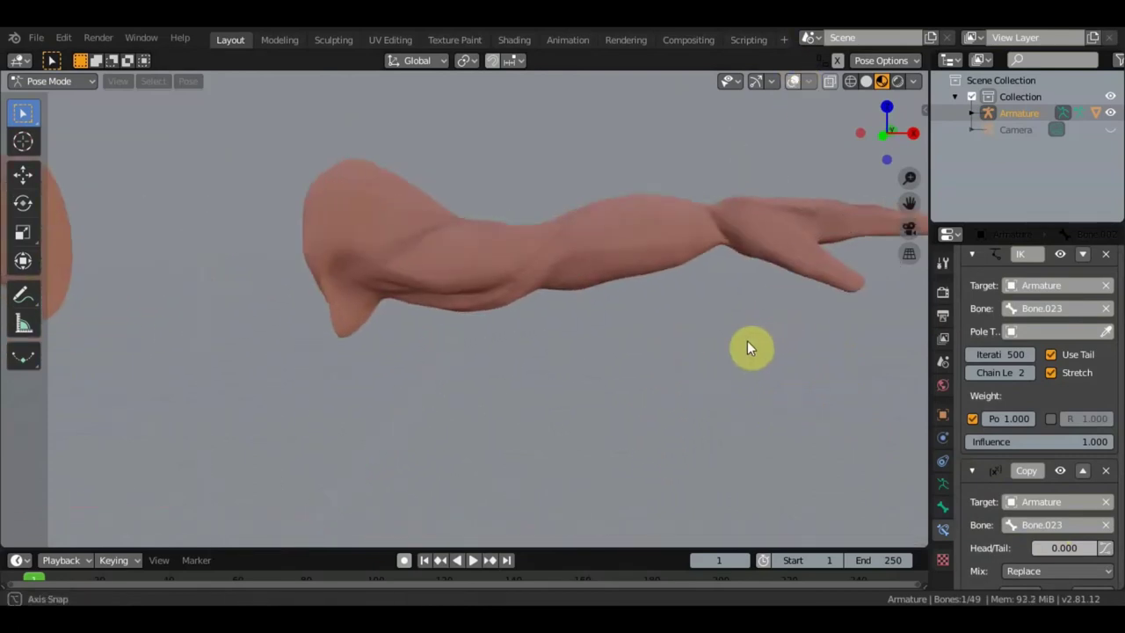
middle_drag(748, 345, 741, 344)
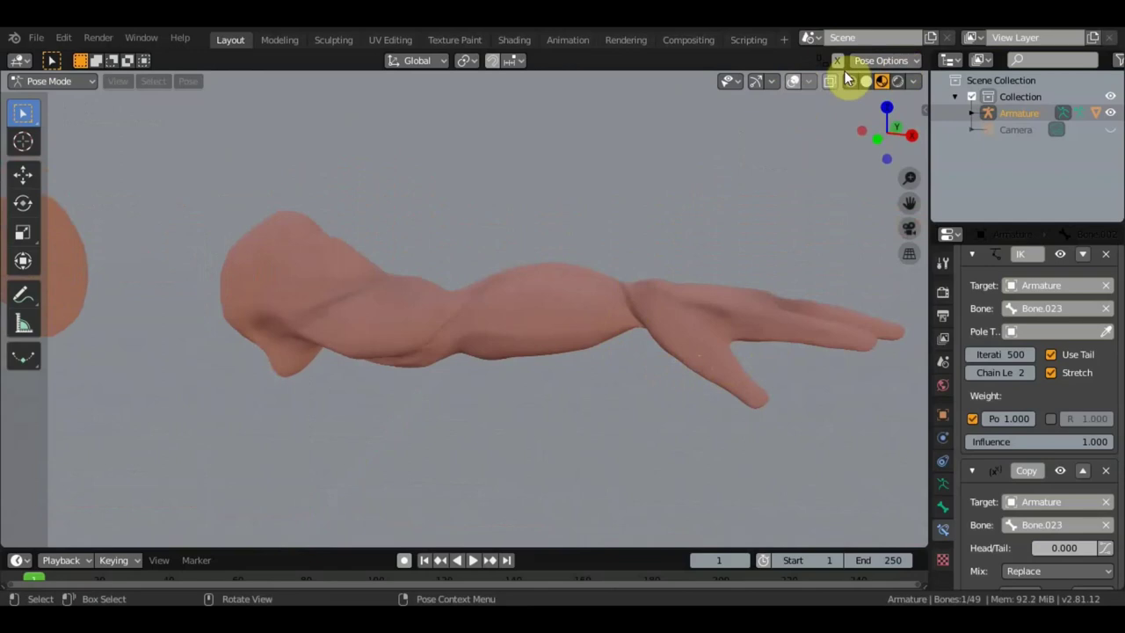
click(795, 81)
- Set the Copy Transforms Target Space and Owner Space both to Local Space
scroll(1036, 475, down, 2)
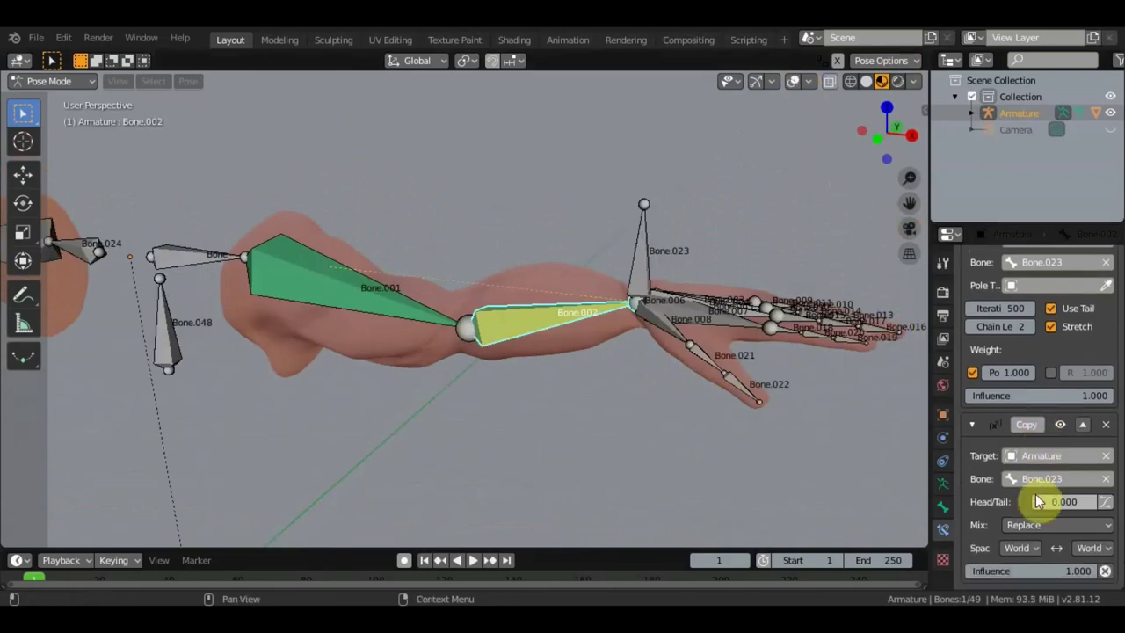
click(1035, 548)
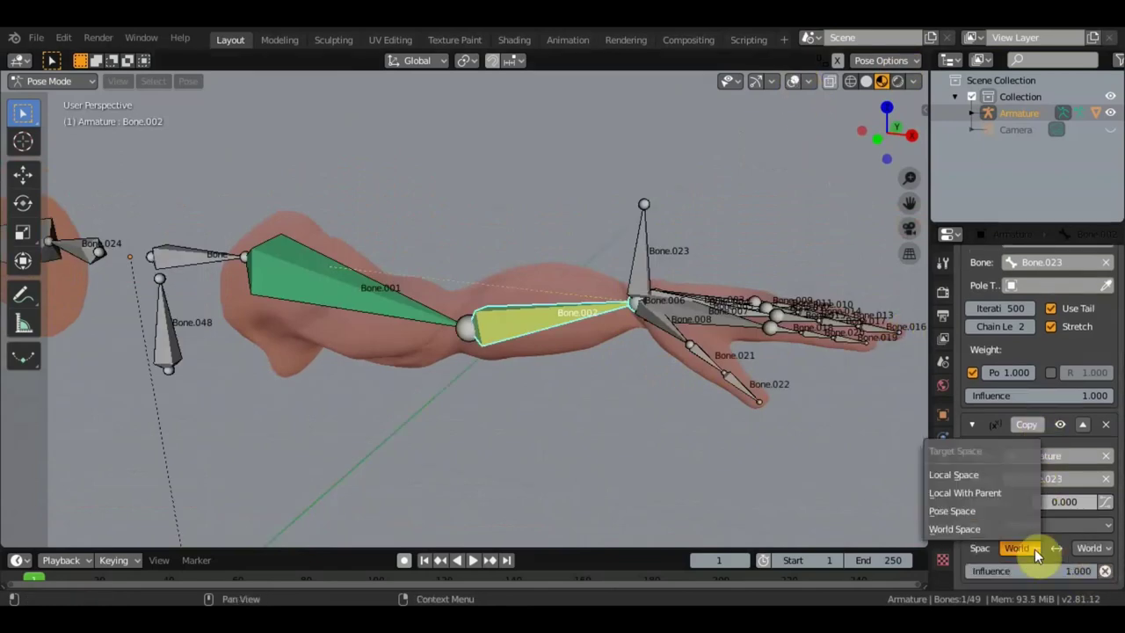
click(985, 476)
click(1090, 548)
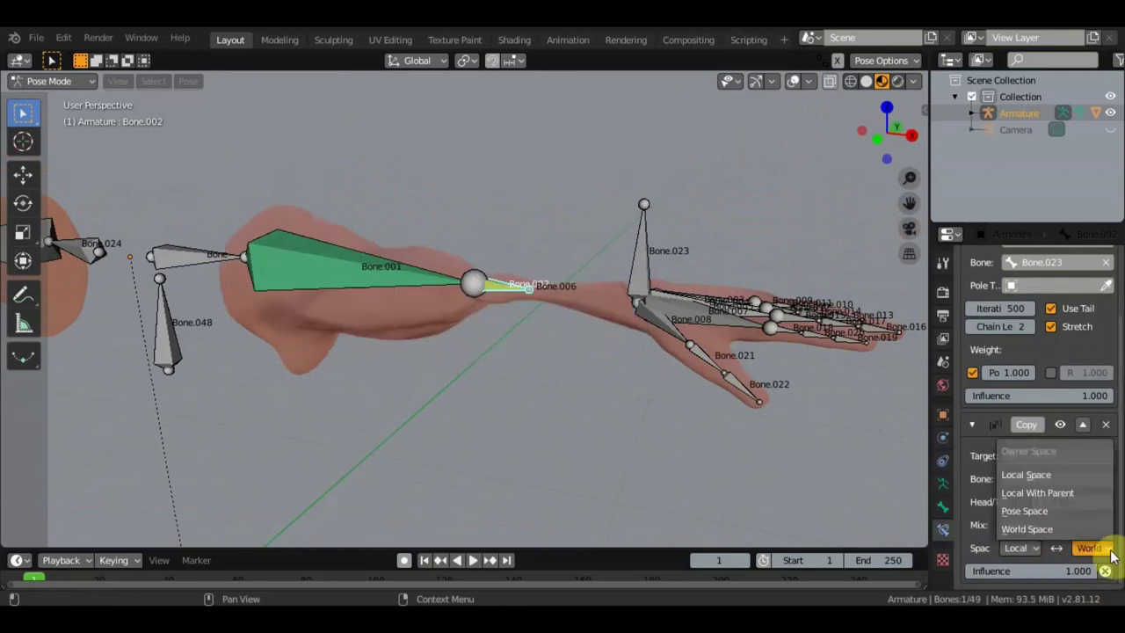
click(1043, 475)
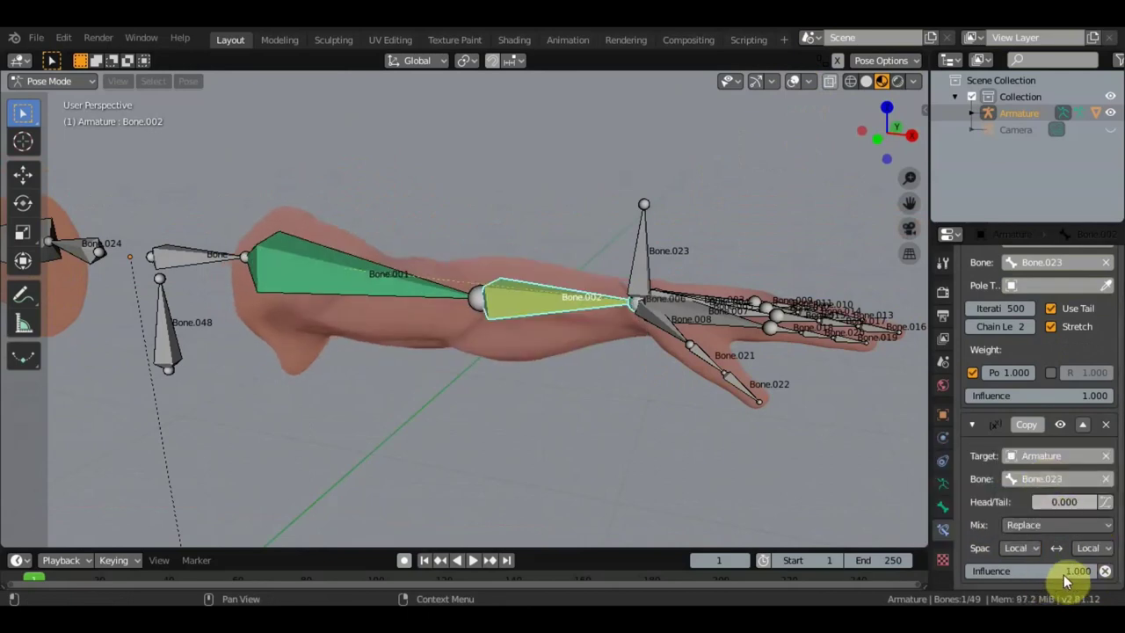
scroll(751, 369, down, 2)
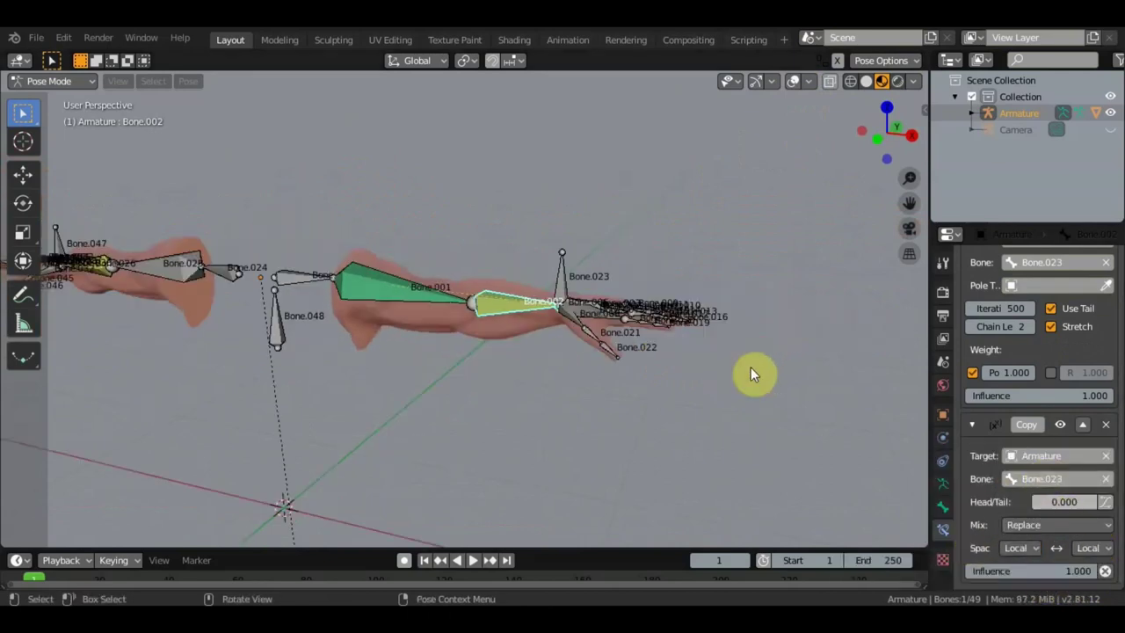
mouse_move(751, 371)
middle_down()
mouse_move(721, 419)
mouse_move(471, 349)
mouse_move(520, 359)
middle_up()
- Select Bone.023, move it, and rotate it from a top-down view
click(474, 339)
key(g)
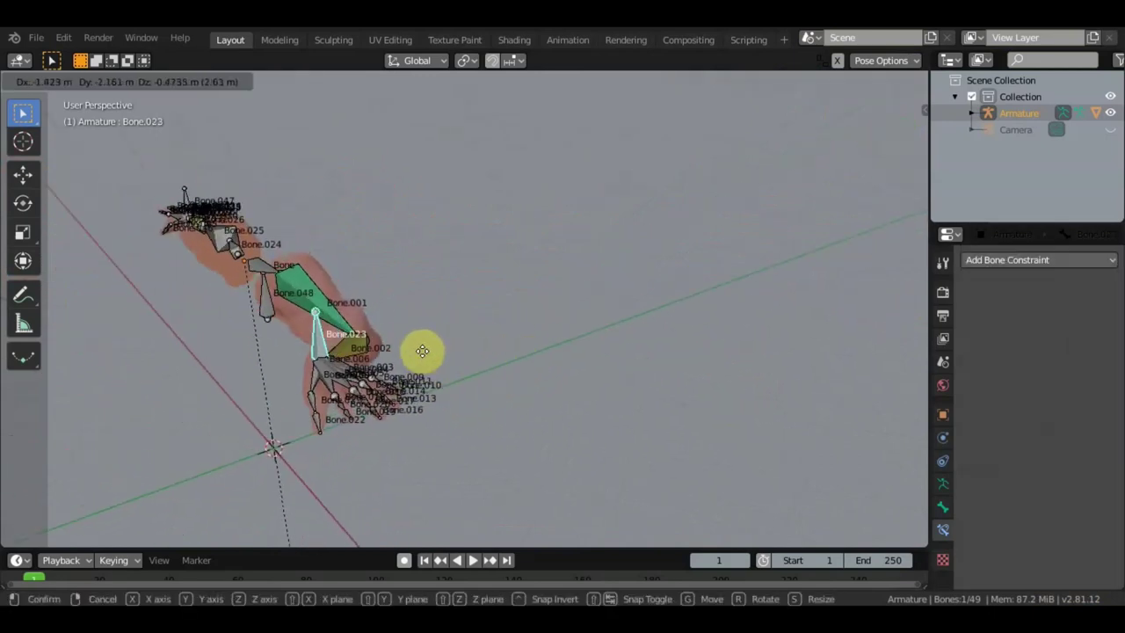
click(384, 362)
middle_drag(384, 362, 550, 364)
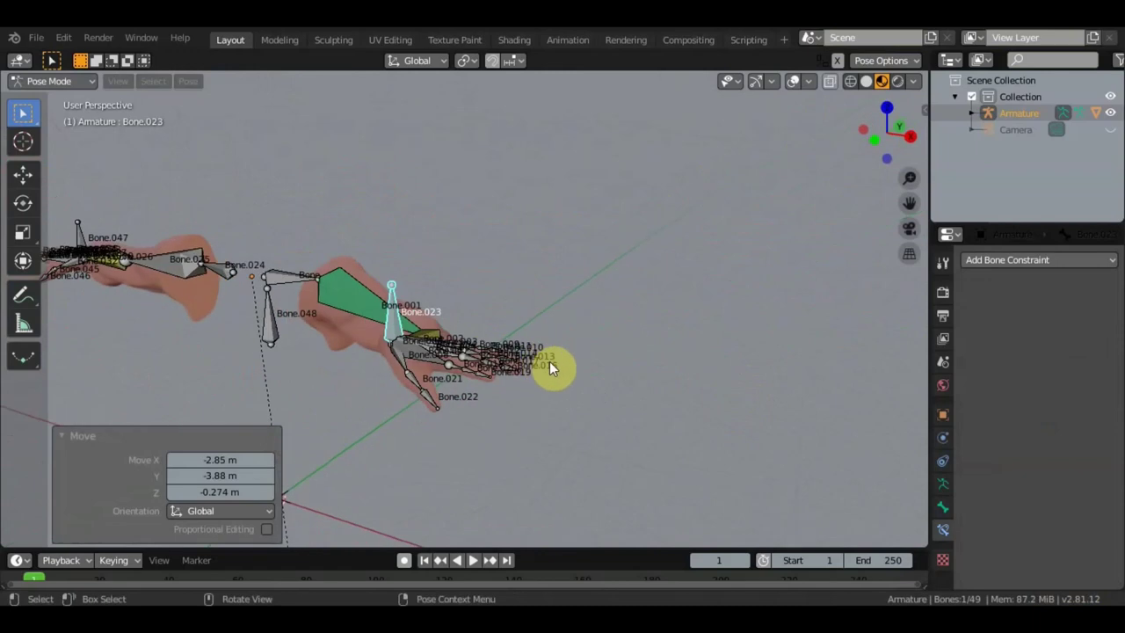
key(KP_7)
shift+scroll(591, 374, down, 3)
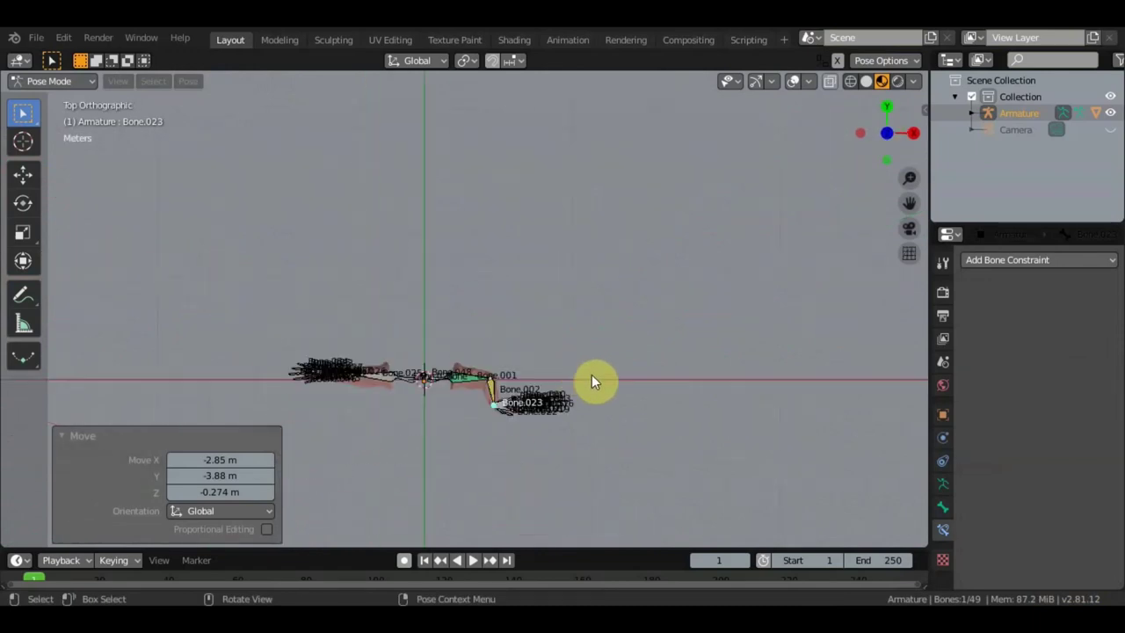
key(r)
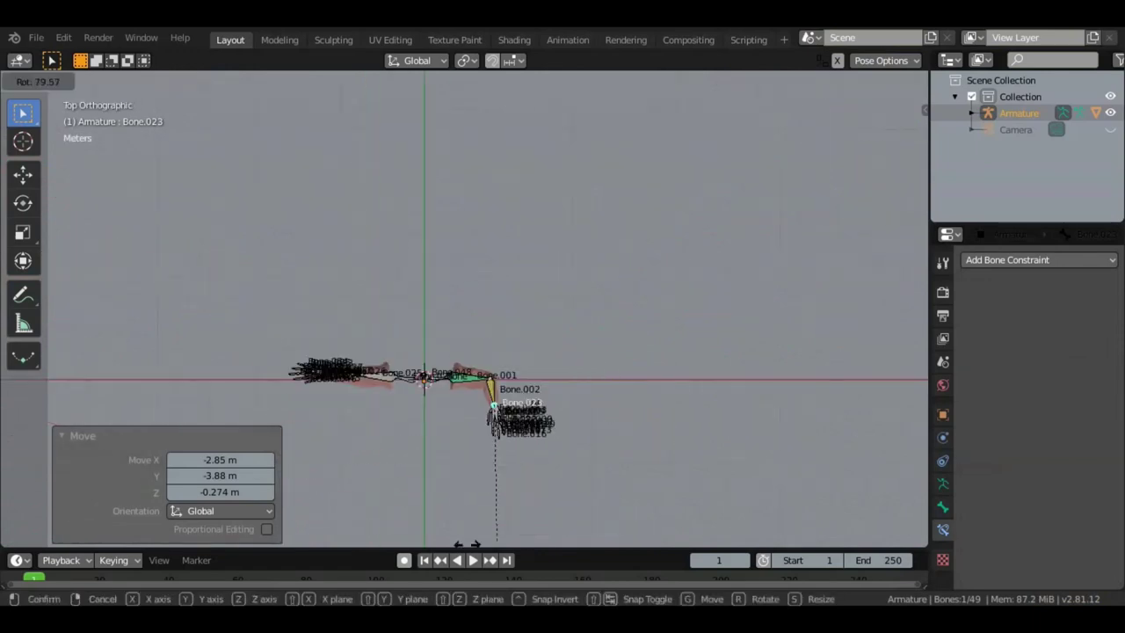
click(540, 492)
scroll(540, 488, up, 5)
middle_drag(540, 479, 519, 315)
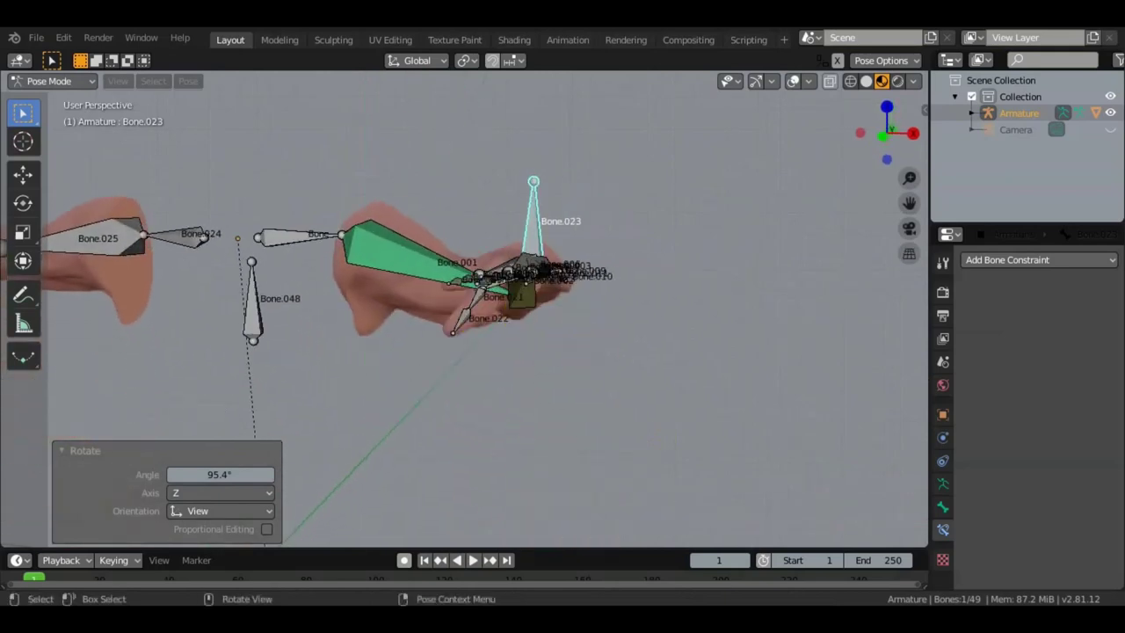
- Rotate Bone.023 three more times, the last one locked to the global Y axis
key(r)
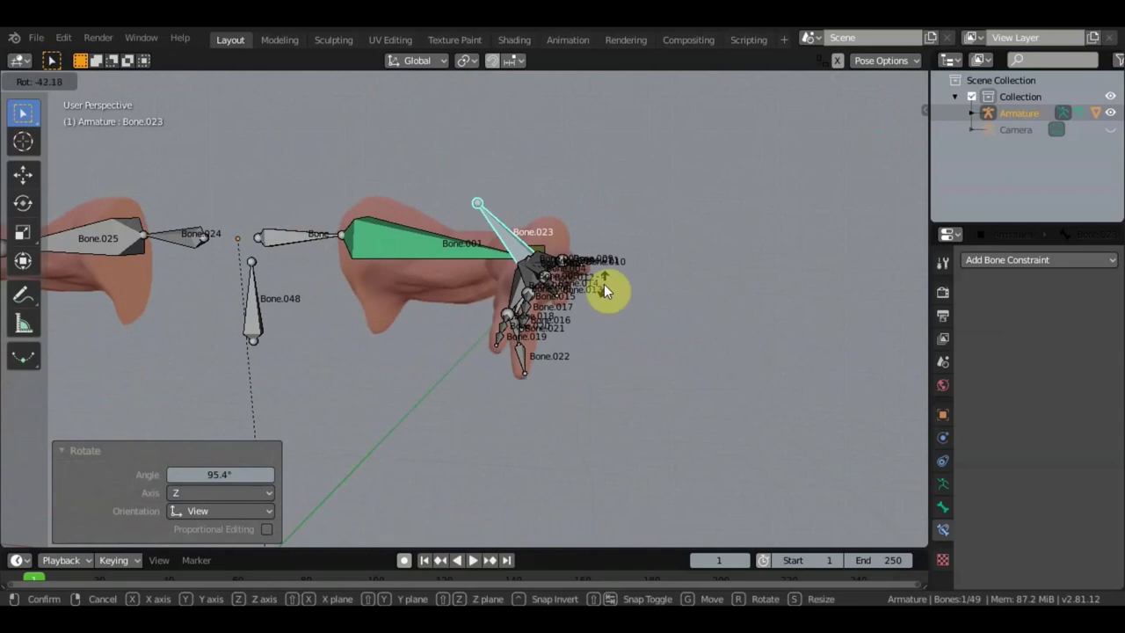
click(604, 285)
key(r)
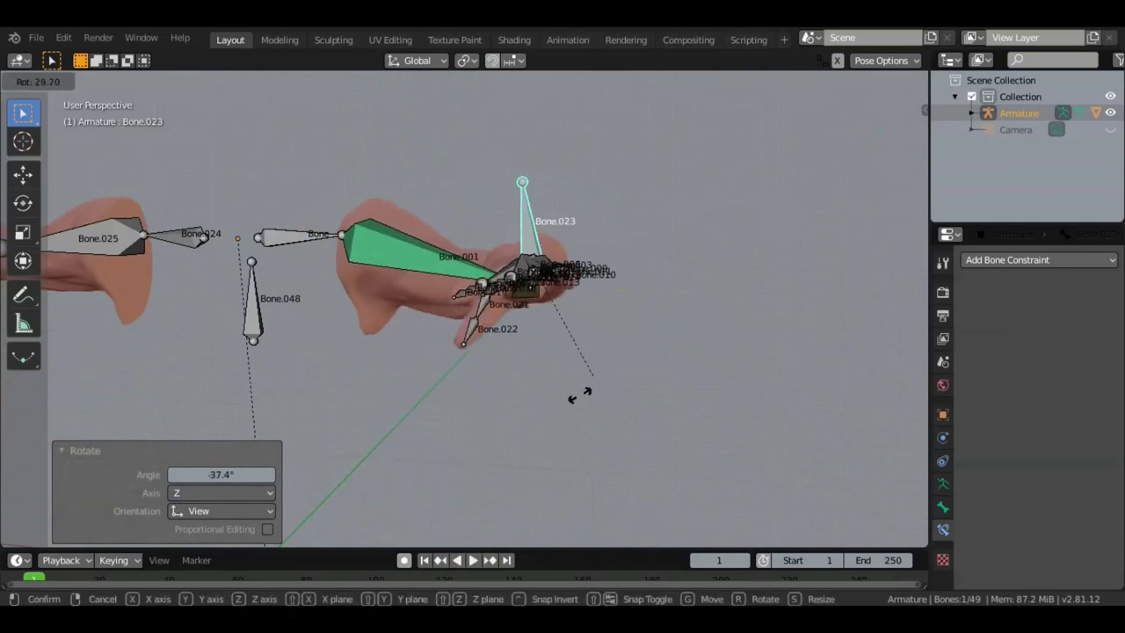
click(571, 382)
middle_drag(571, 387, 453, 367)
key(r)
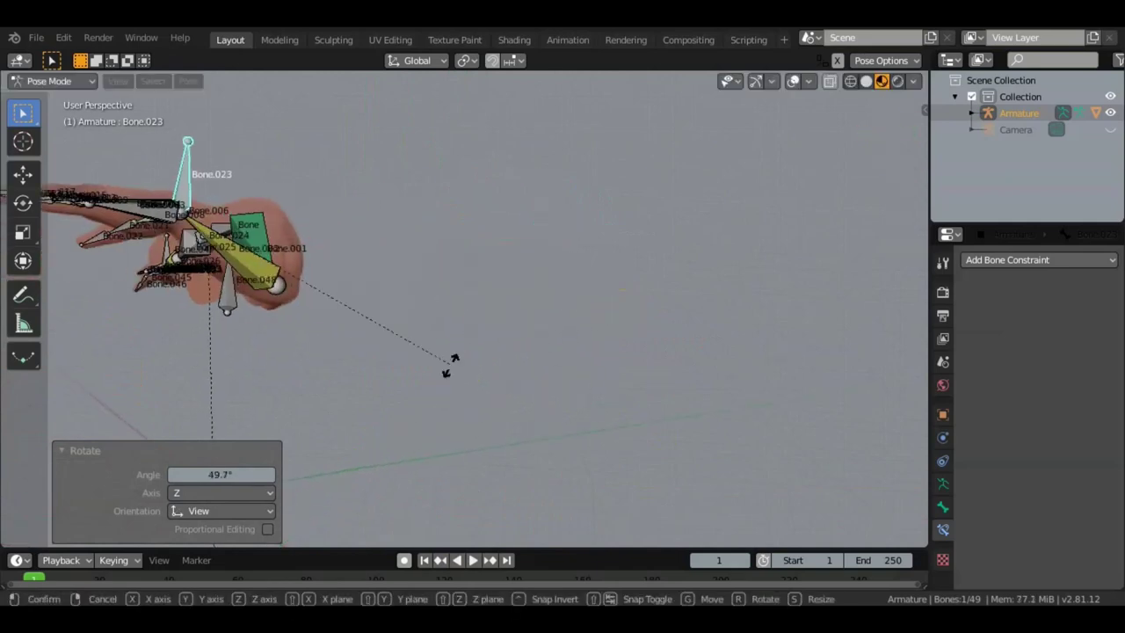
key(y)
click(512, 364)
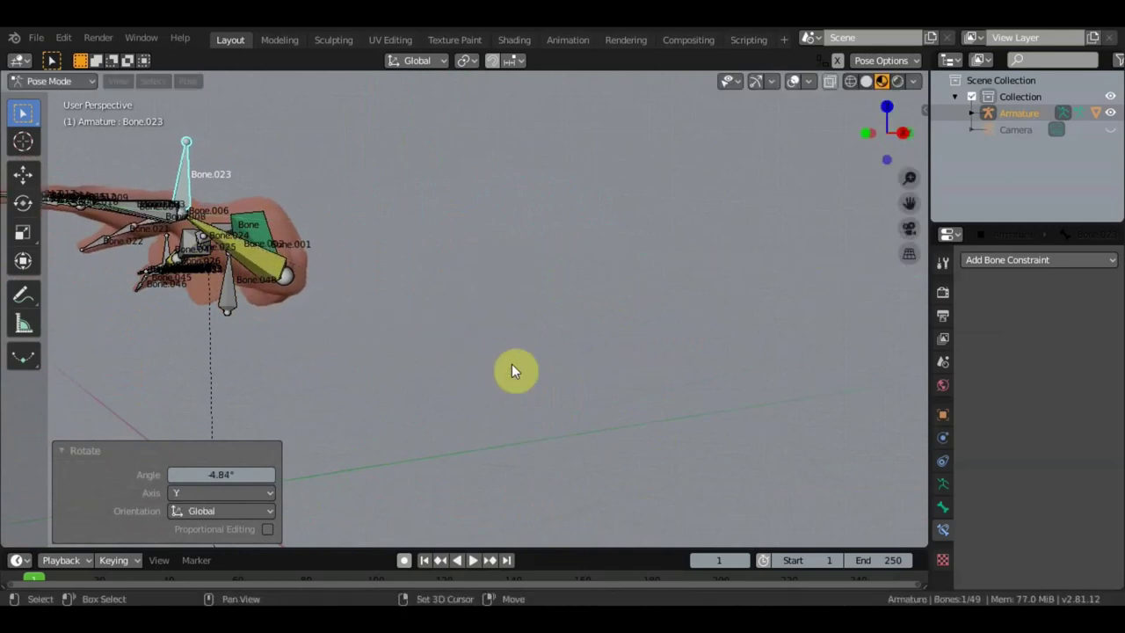
middle_drag(512, 364, 697, 404)
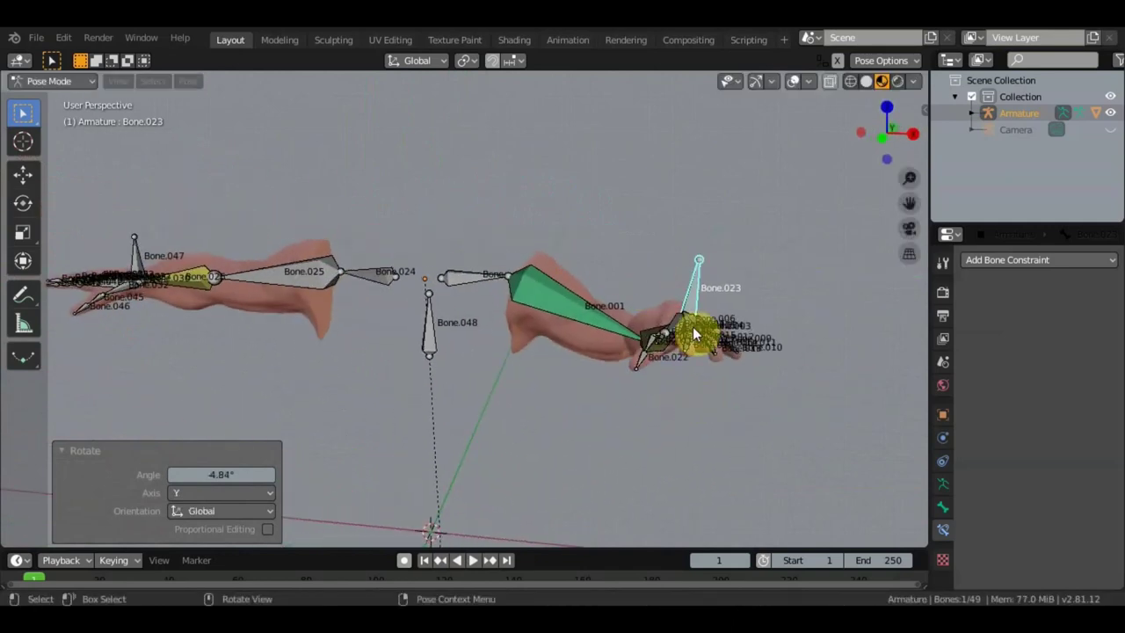
scroll(690, 338, down, 2)
- Move Bone.023 down-left, rotate it about 35°, and check the bent arm mesh without overlays
key(g)
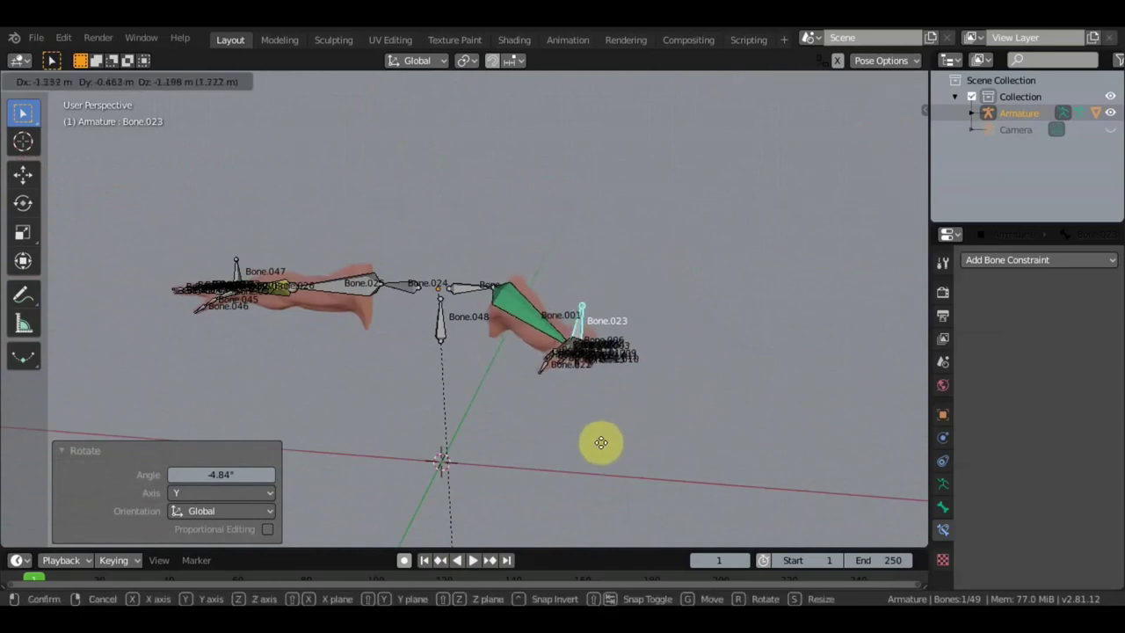
click(635, 450)
key(r)
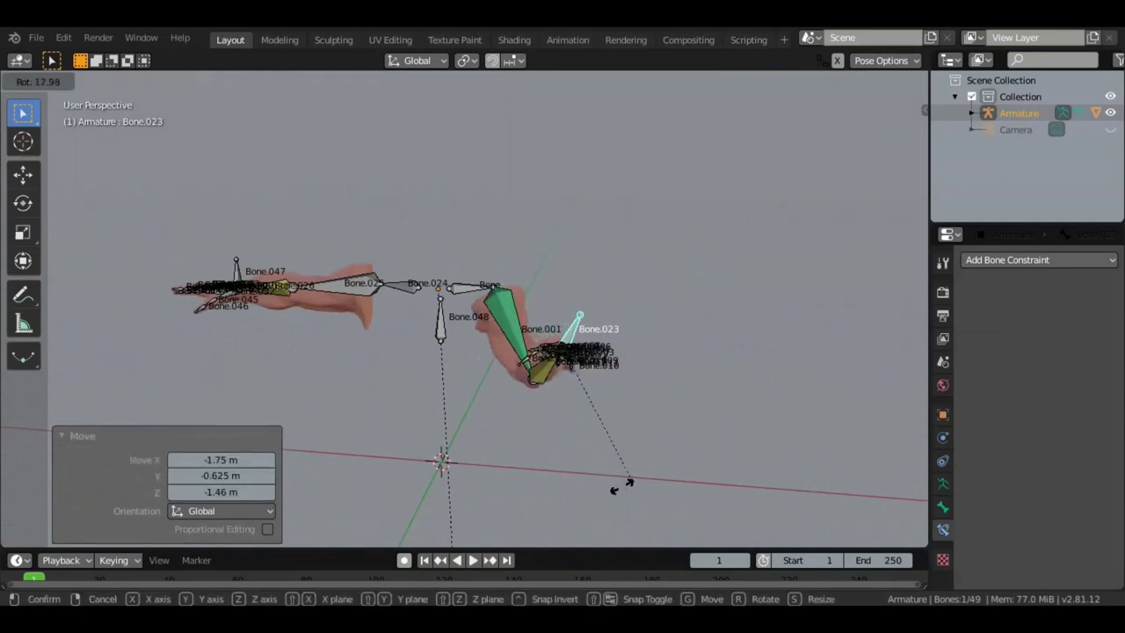
click(599, 487)
scroll(606, 431, up, 2)
scroll(606, 430, up, 3)
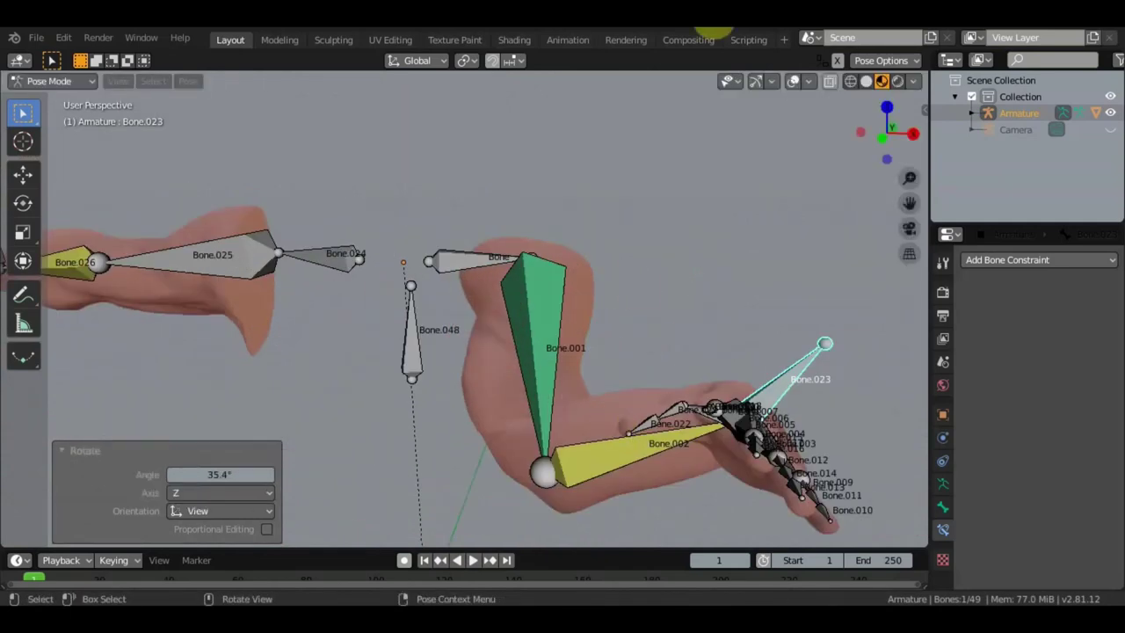
click(802, 79)
mouse_move(753, 246)
middle_down()
mouse_move(427, 258)
mouse_move(606, 278)
mouse_move(535, 291)
mouse_move(641, 254)
mouse_move(698, 170)
mouse_move(702, 186)
mouse_move(445, 268)
middle_up()
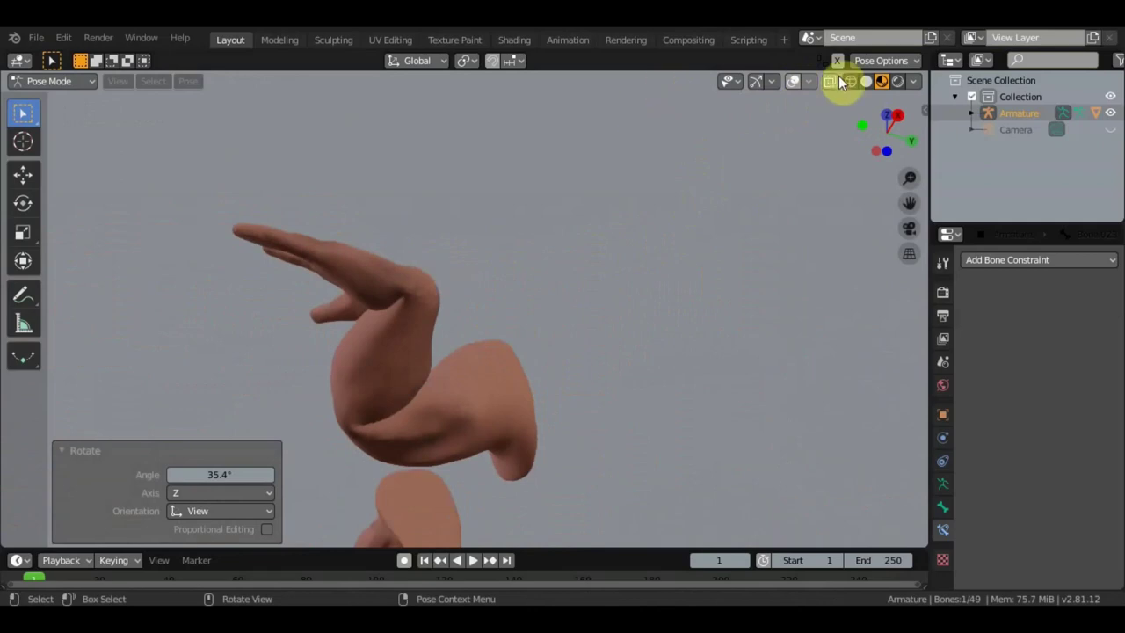
click(788, 84)
- Reselect Bone.023 and rotate it 56.5°, then -33.3°, finishing at -61.4° about Z
click(441, 281)
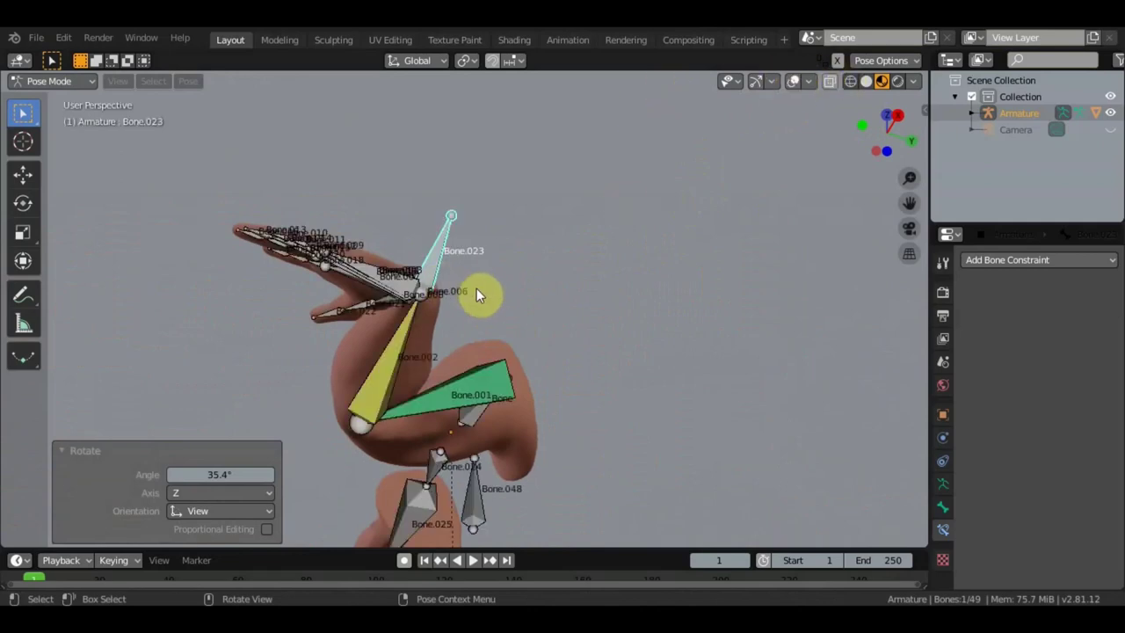
key(r)
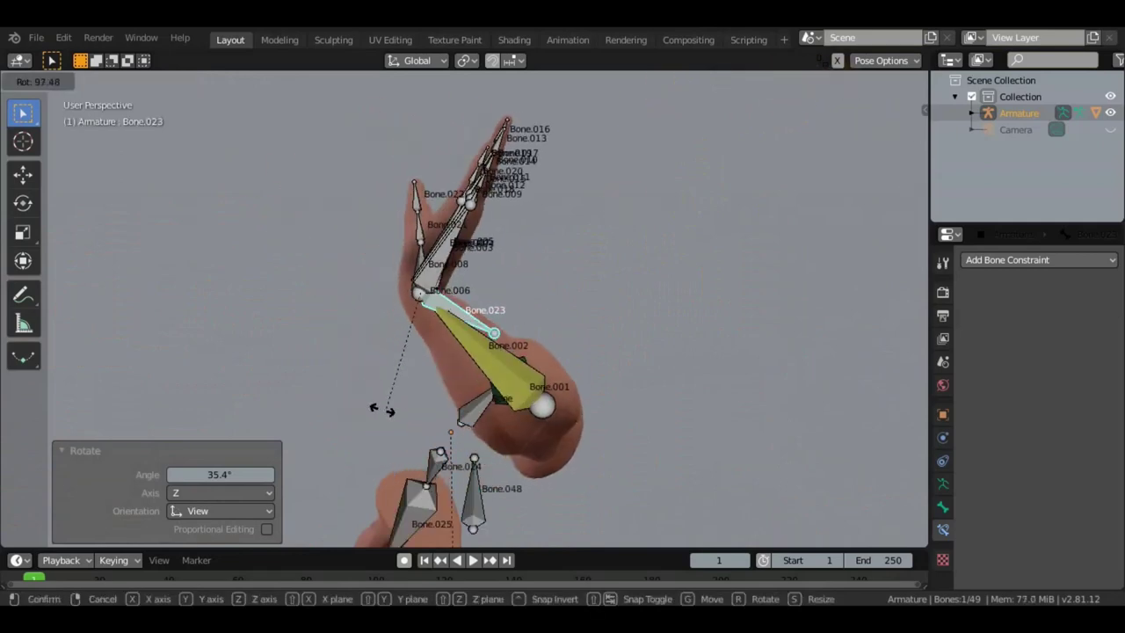
click(441, 385)
mouse_move(441, 385)
middle_down()
mouse_move(349, 401)
mouse_move(306, 341)
mouse_move(539, 335)
mouse_move(657, 423)
mouse_move(677, 485)
mouse_move(657, 482)
middle_up()
key(r)
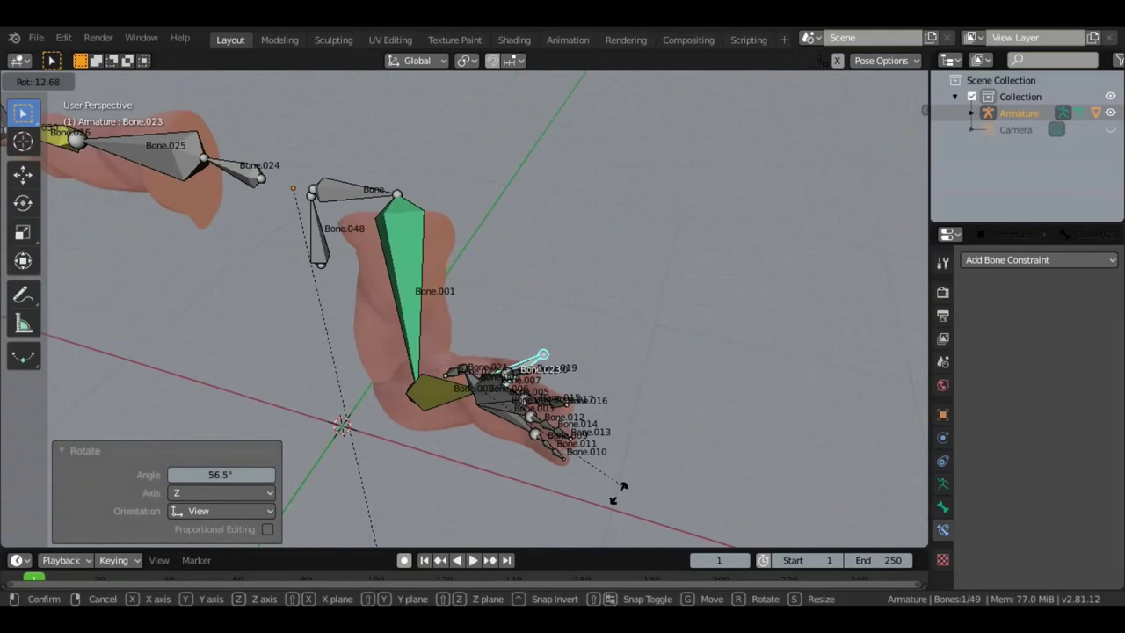
click(661, 354)
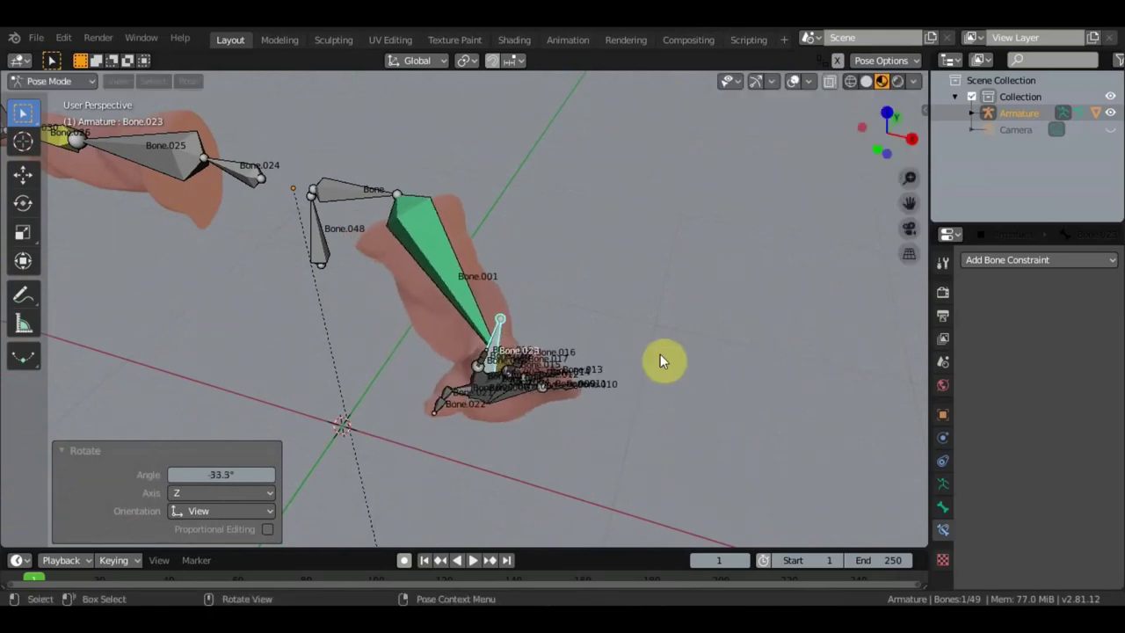
middle_drag(661, 354, 450, 276)
key(r)
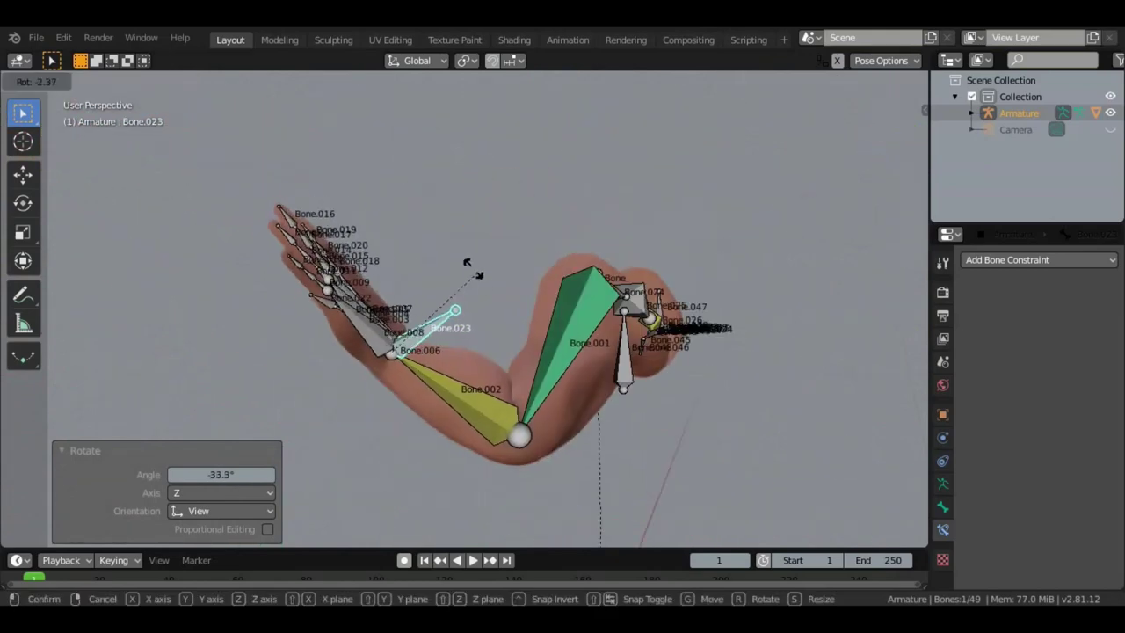
click(366, 218)
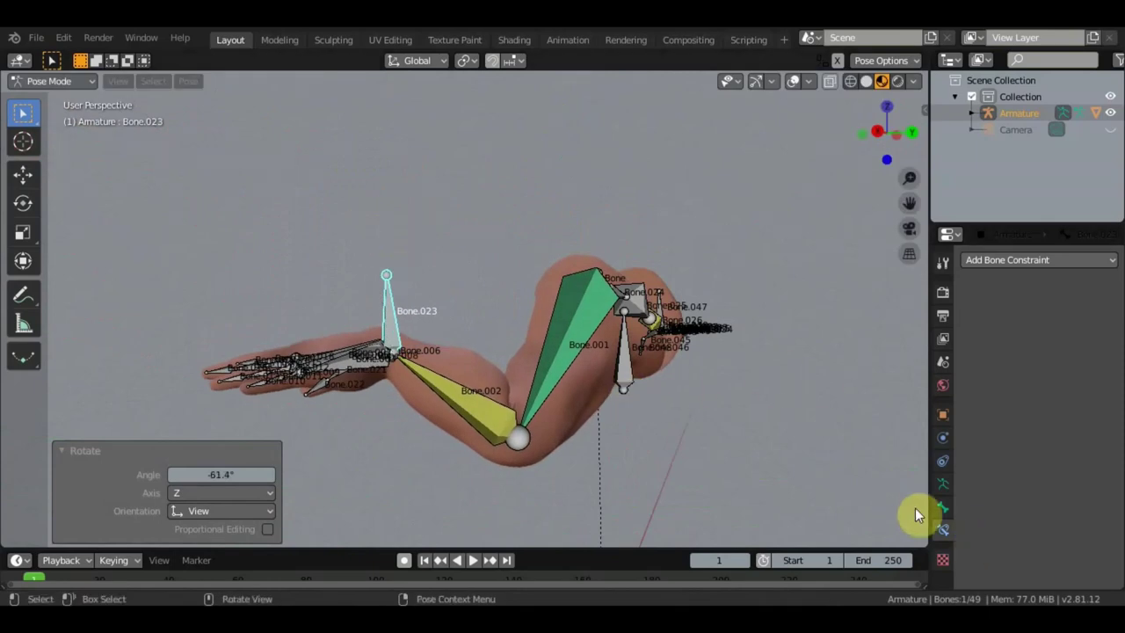
- Lower the Copy Rotation influence on the forearm bone Bone.002
click(489, 414)
scroll(1046, 538, down, 3)
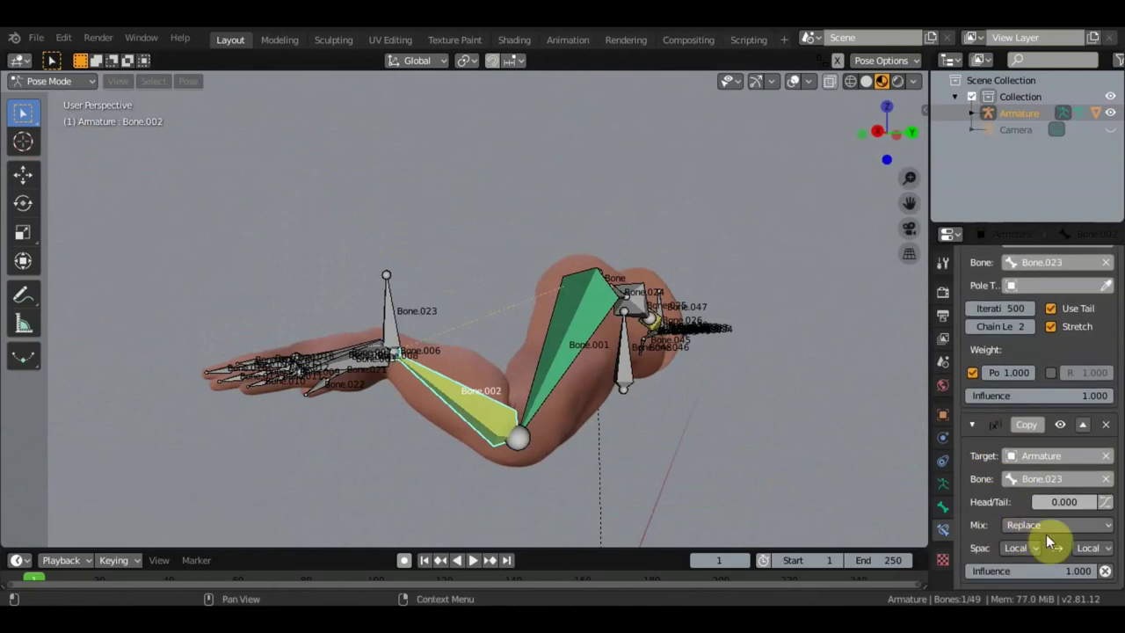
drag(1067, 568, 971, 568)
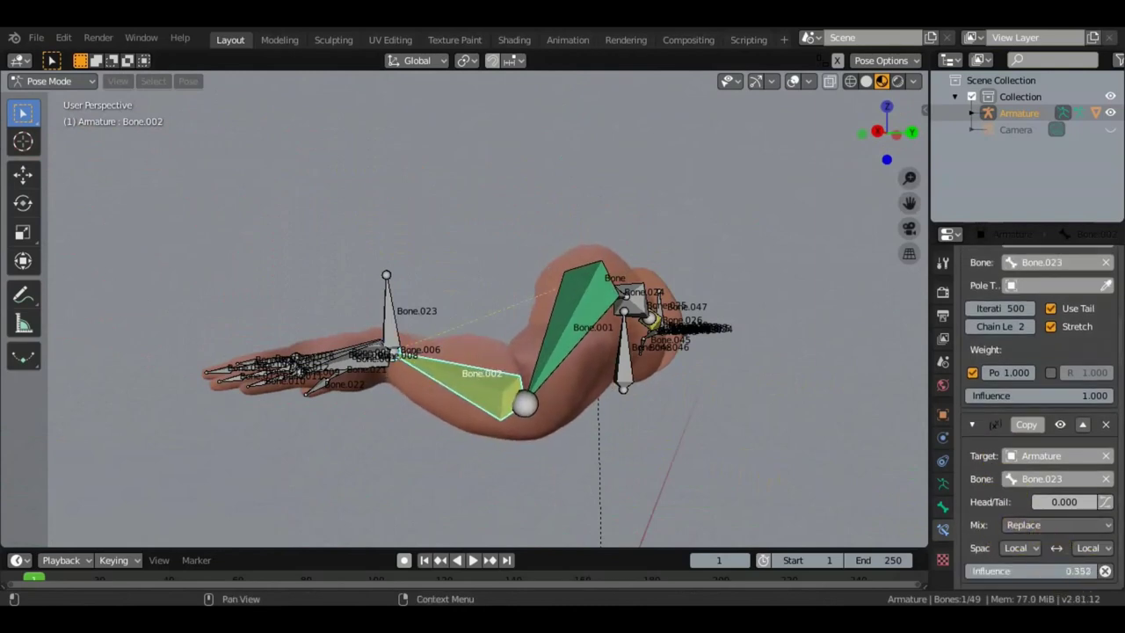
- Reduce Bone.001's Copy Location influence to about 0.38
click(562, 348)
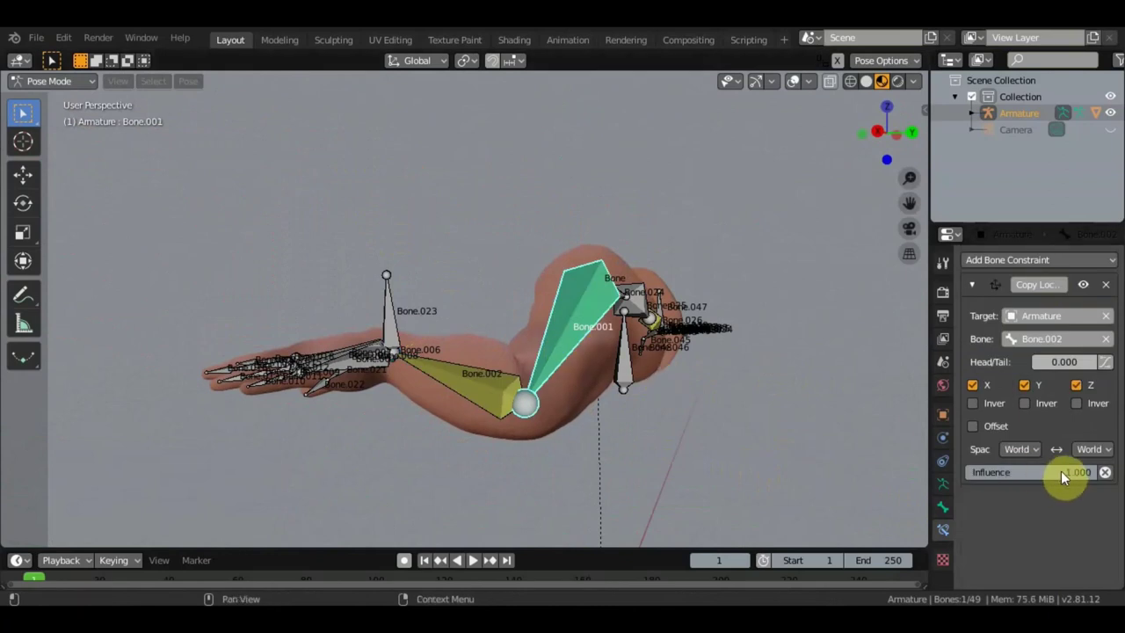
drag(1061, 472, 1057, 472)
drag(1057, 472, 1046, 472)
mouse_move(718, 443)
middle_down()
mouse_move(686, 428)
mouse_move(819, 461)
middle_up()
- Select the hand control Bone.023 and begin rotating it
click(527, 374)
middle_drag(527, 374, 656, 397)
key(r)
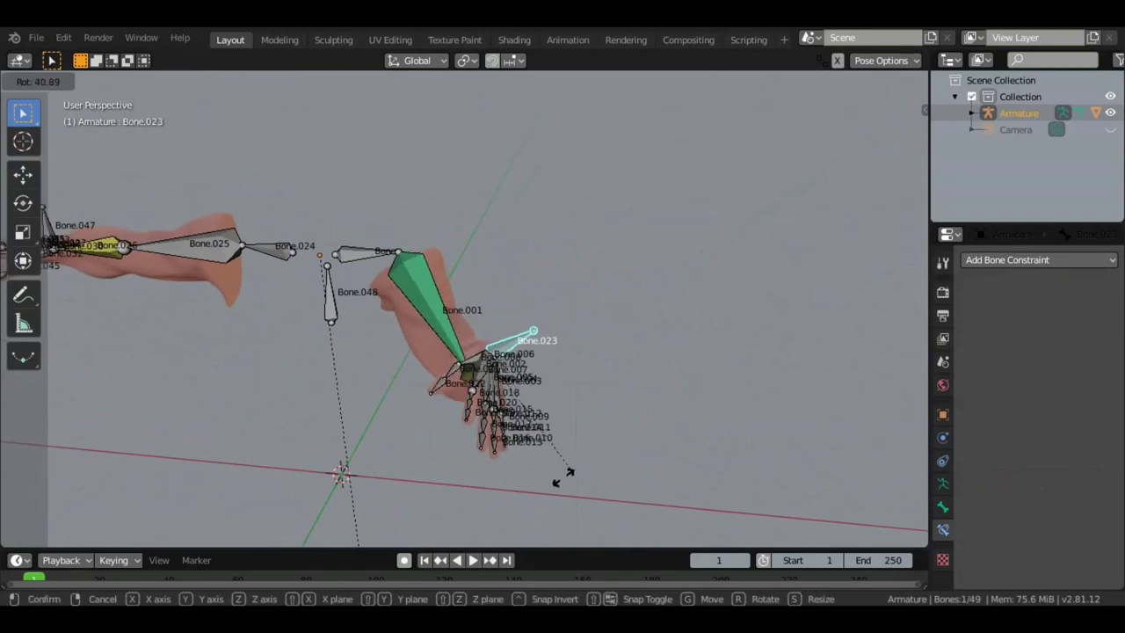
- Confirm Bone.023's pending turn, then rotate it 27.5°, 29.6°, and finally -9.99° about Z
click(643, 360)
mouse_move(645, 359)
middle_down()
mouse_move(683, 511)
mouse_move(691, 464)
middle_up()
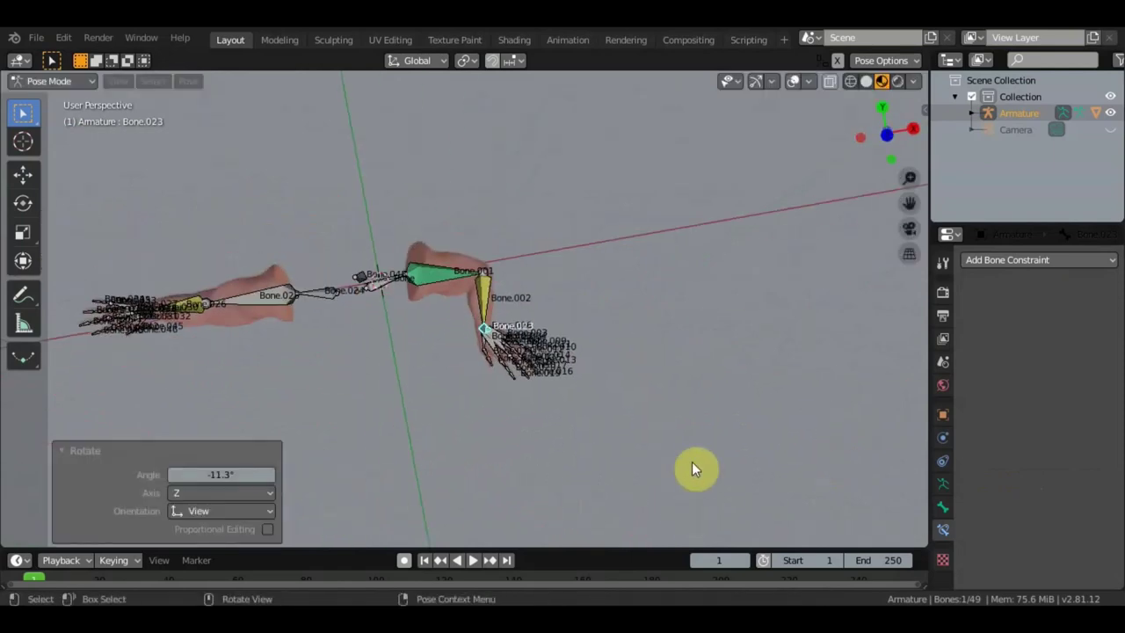
key(r)
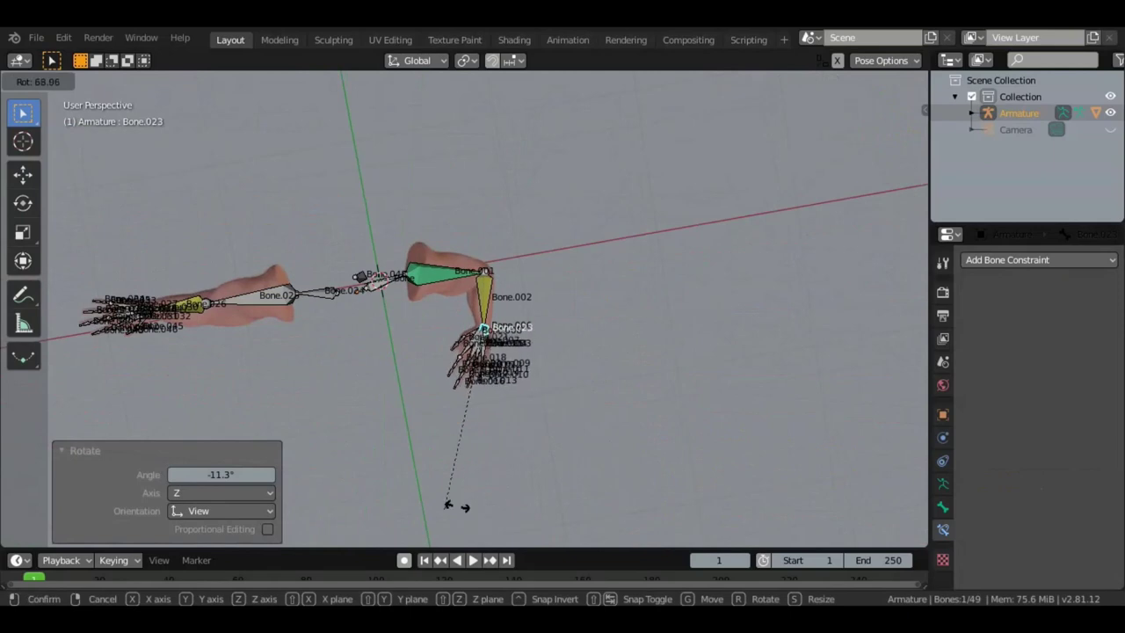
click(567, 482)
scroll(567, 482, up, 6)
middle_drag(596, 439, 597, 416)
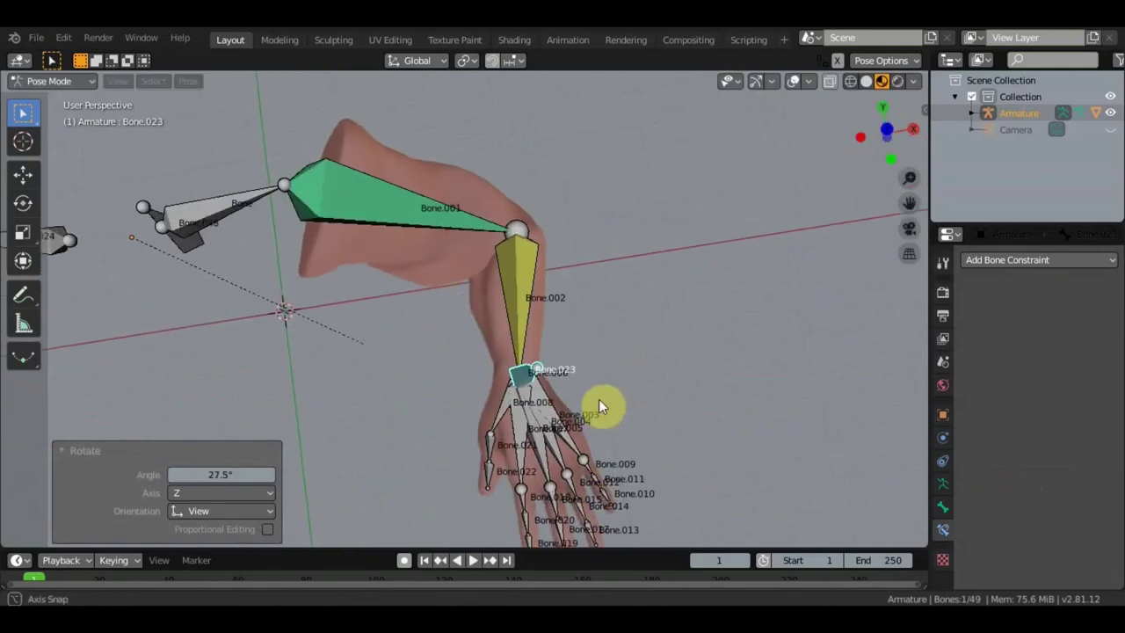
key(r)
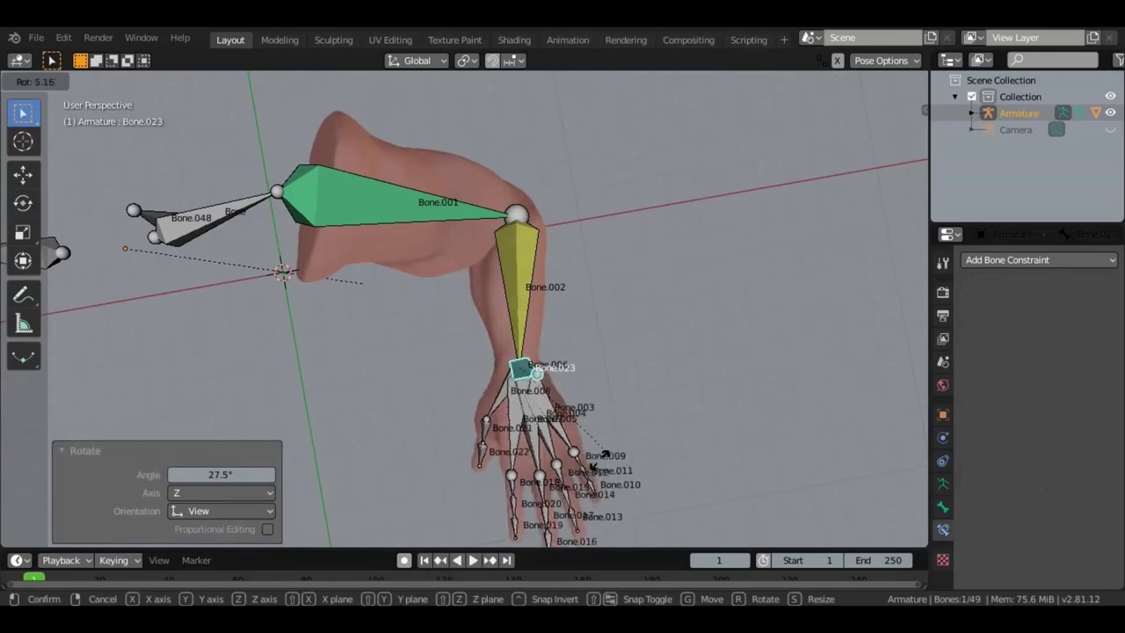
click(559, 468)
mouse_move(559, 467)
middle_down()
mouse_move(460, 415)
mouse_move(554, 397)
middle_up()
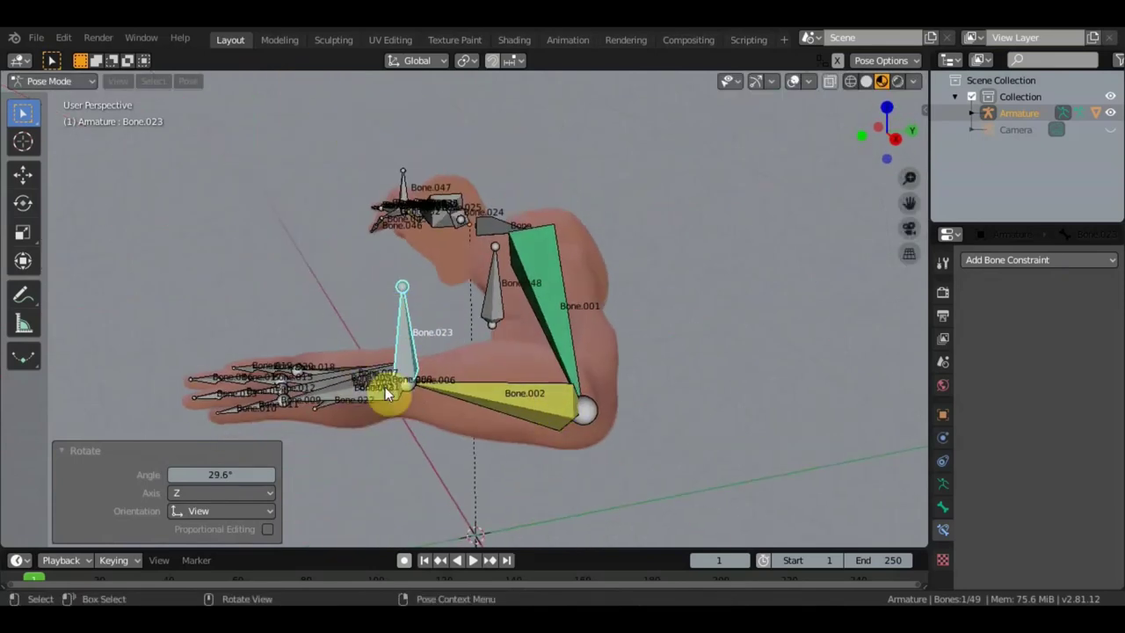
key(r)
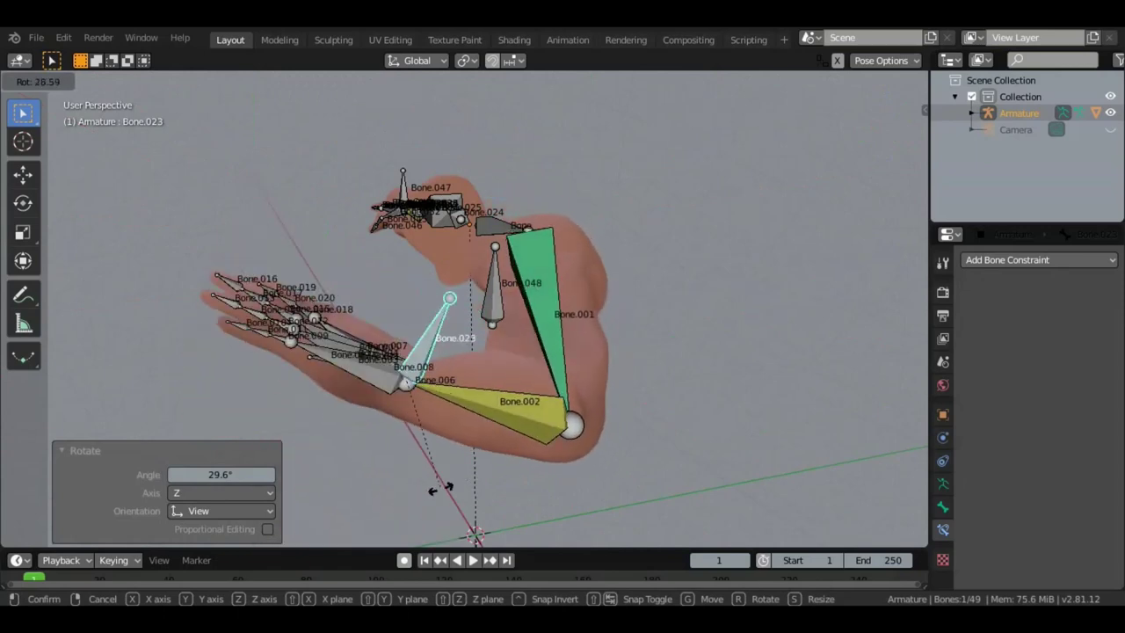
click(502, 446)
mouse_move(502, 446)
middle_down()
mouse_move(645, 422)
mouse_move(783, 369)
mouse_move(892, 386)
mouse_move(710, 314)
mouse_move(546, 361)
mouse_move(510, 354)
middle_up()
- Select left-hand Bone.047, move it, and rotate it -104° and then once more
click(229, 277)
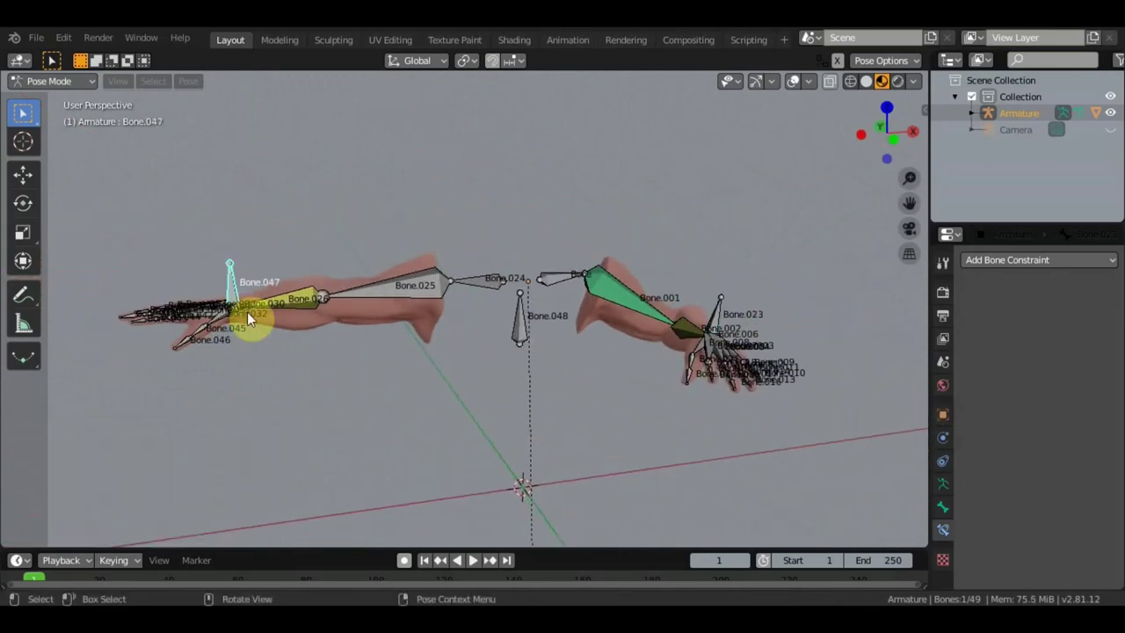
key(g)
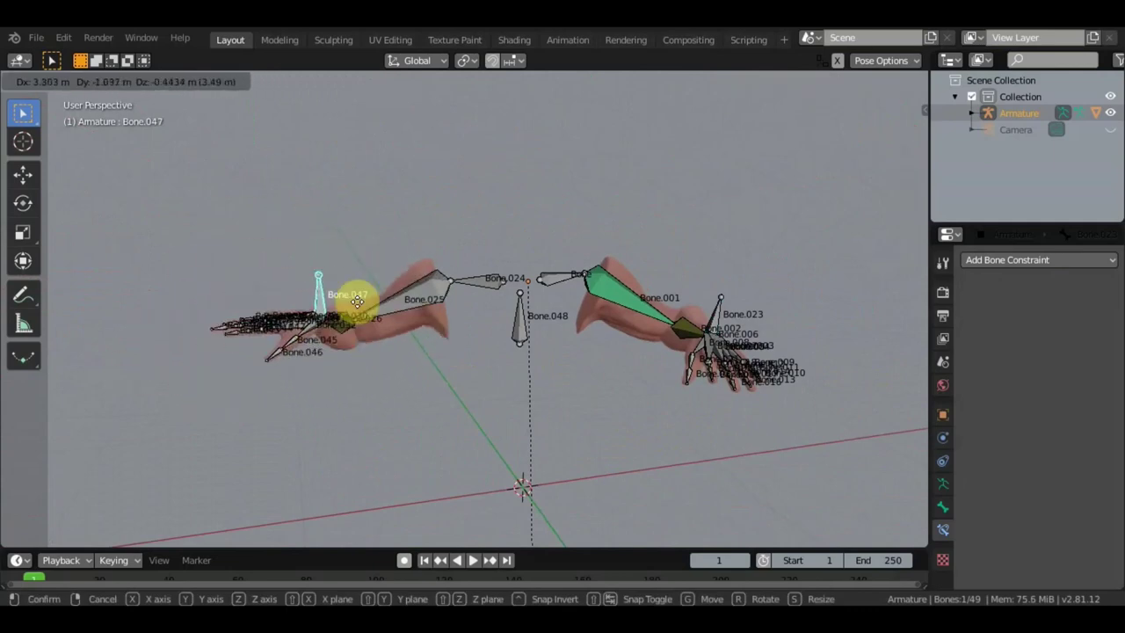
click(360, 351)
mouse_move(361, 351)
middle_down()
mouse_move(335, 471)
mouse_move(352, 470)
middle_up()
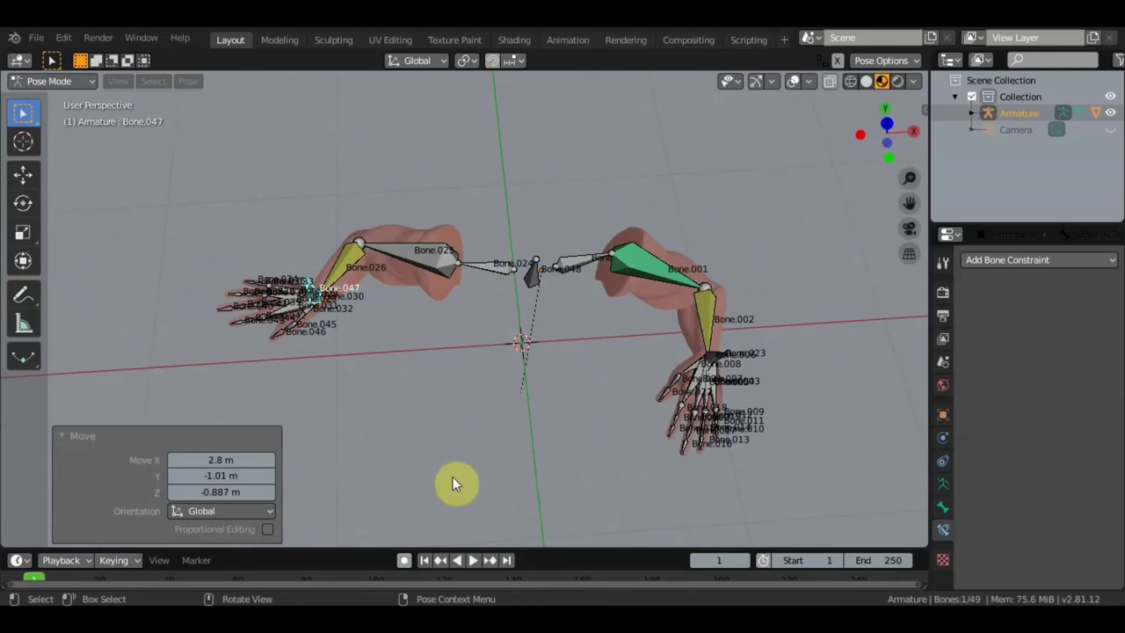
key(r)
click(383, 266)
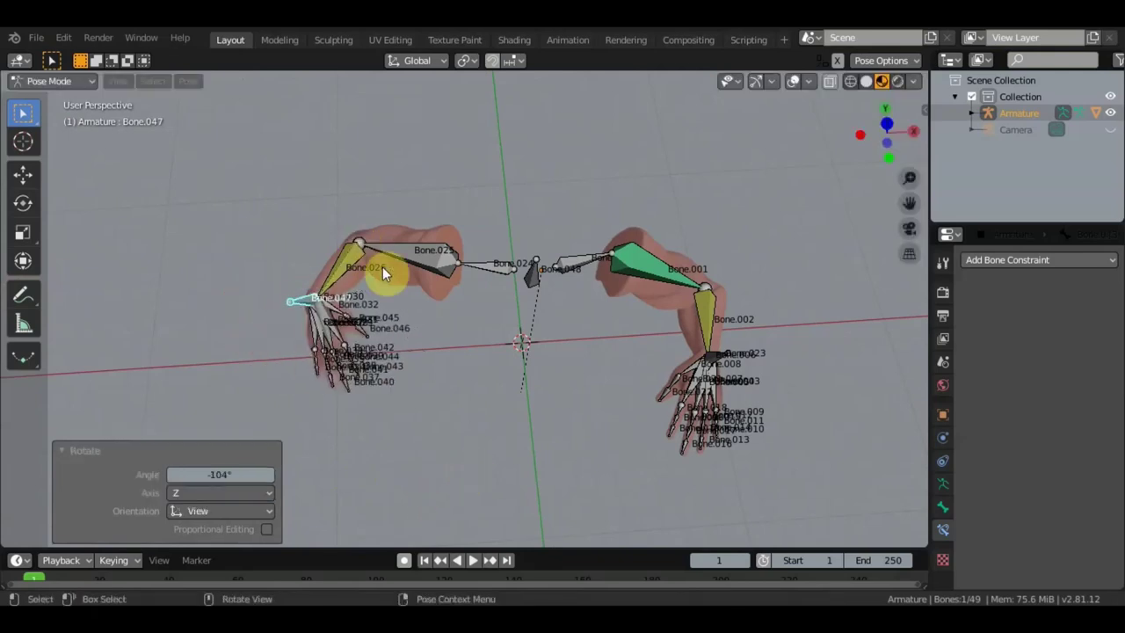
key(r)
click(456, 362)
mouse_move(456, 362)
middle_down()
mouse_move(623, 256)
mouse_move(618, 294)
middle_up()
- Move Bone.047 to a new position and rotate it again
key(g)
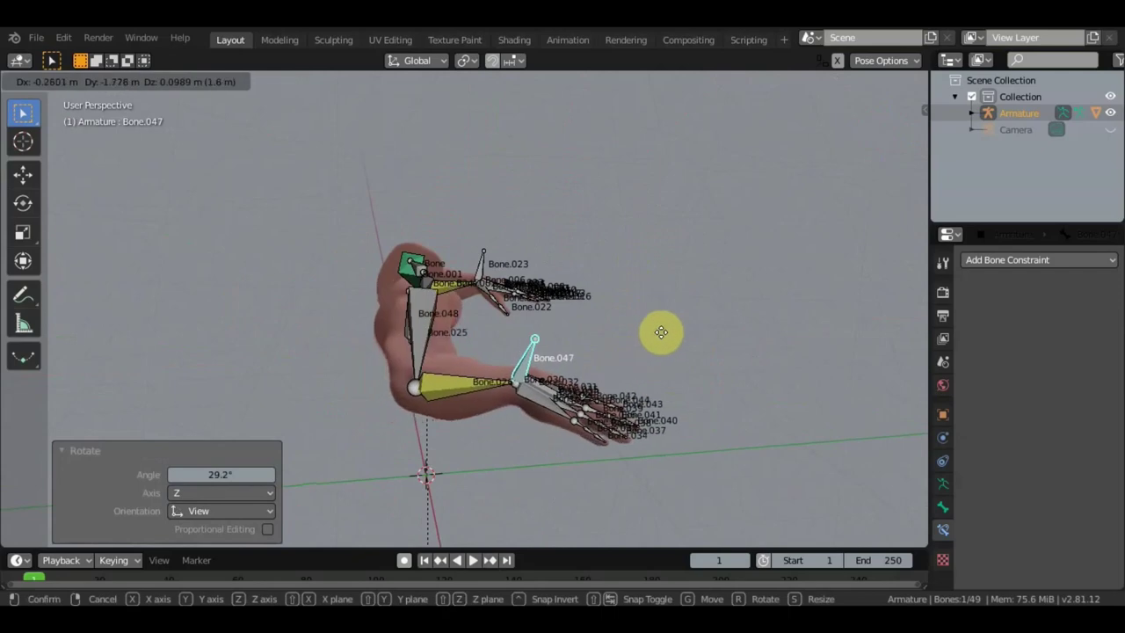
click(672, 334)
key(r)
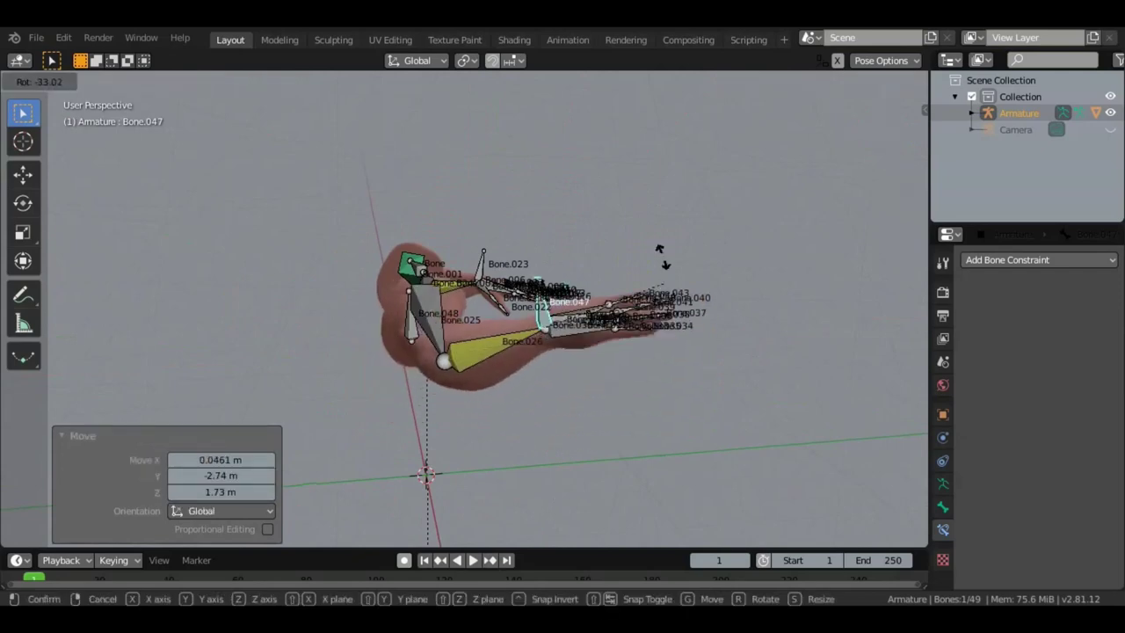
click(654, 240)
mouse_move(654, 241)
middle_down()
mouse_move(586, 336)
mouse_move(456, 367)
middle_up()
- Shift Bone.047 down and right and give it a final rotation of -38° about Z
key(g)
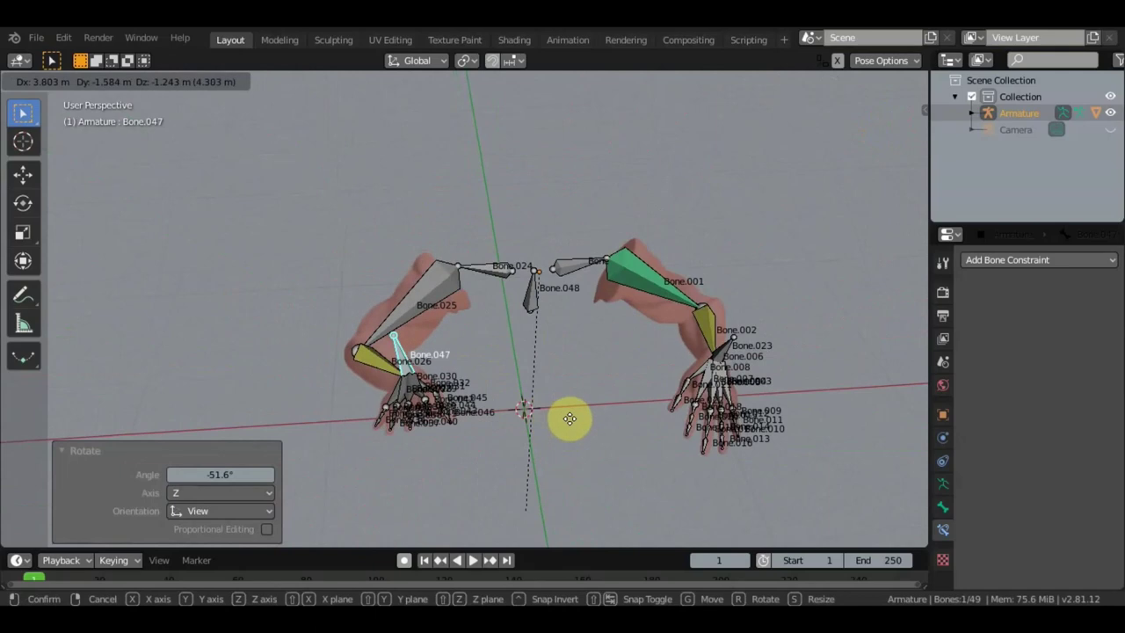
click(570, 419)
mouse_move(625, 354)
middle_down()
mouse_move(523, 326)
mouse_move(388, 390)
mouse_move(312, 352)
mouse_move(169, 396)
mouse_move(475, 267)
mouse_move(509, 283)
mouse_move(523, 272)
middle_up()
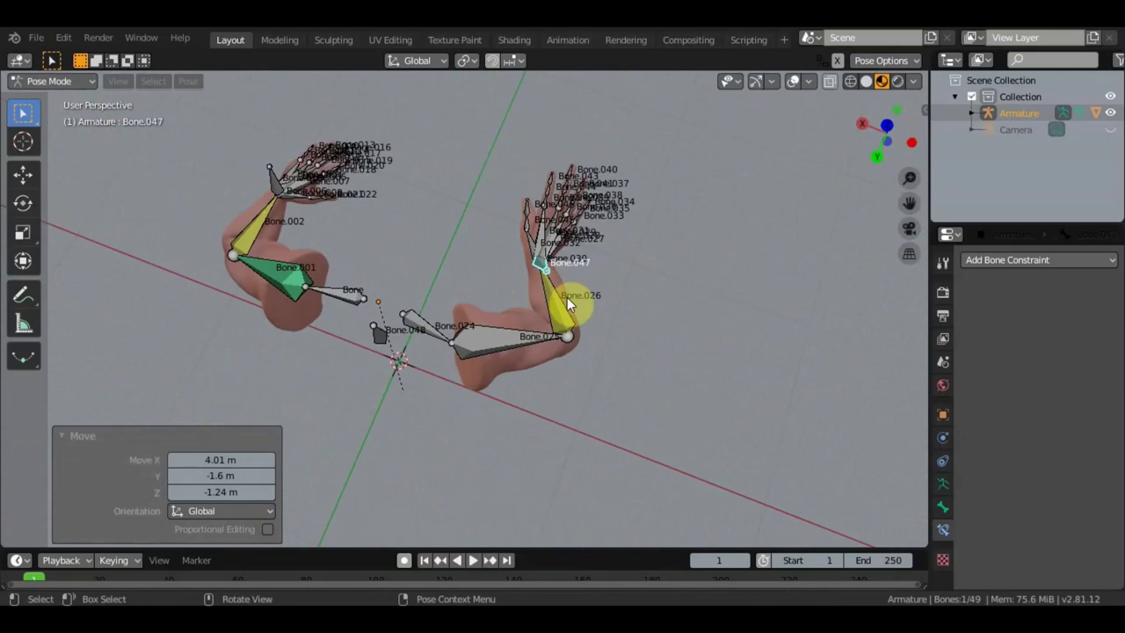
key(r)
click(587, 255)
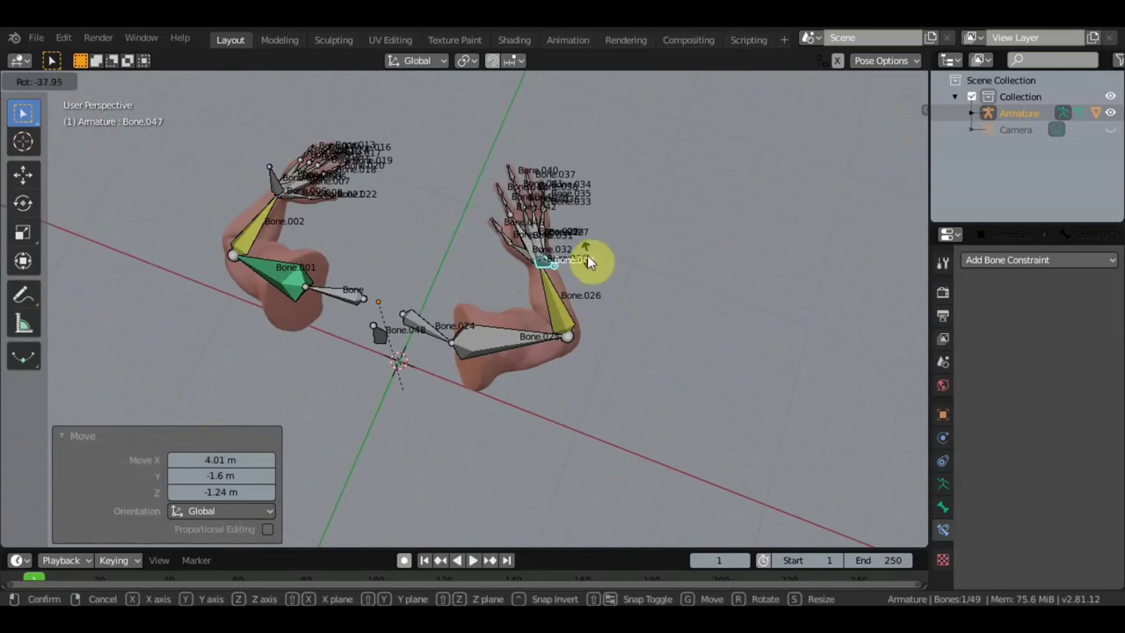
mouse_move(587, 255)
middle_down()
mouse_move(658, 167)
mouse_move(750, 121)
mouse_move(610, 313)
mouse_move(704, 307)
mouse_move(745, 323)
middle_up()
scroll(746, 322, down, 2)
scroll(746, 322, down, 2)
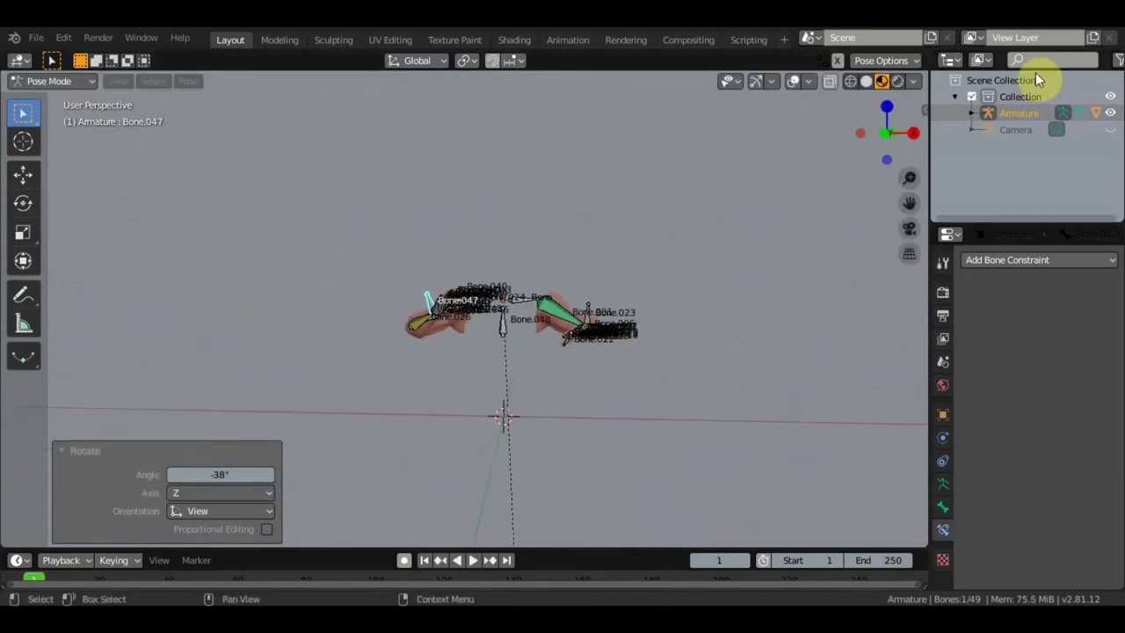
- Switch the armature to Object Mode and hide its bone name labels
click(59, 83)
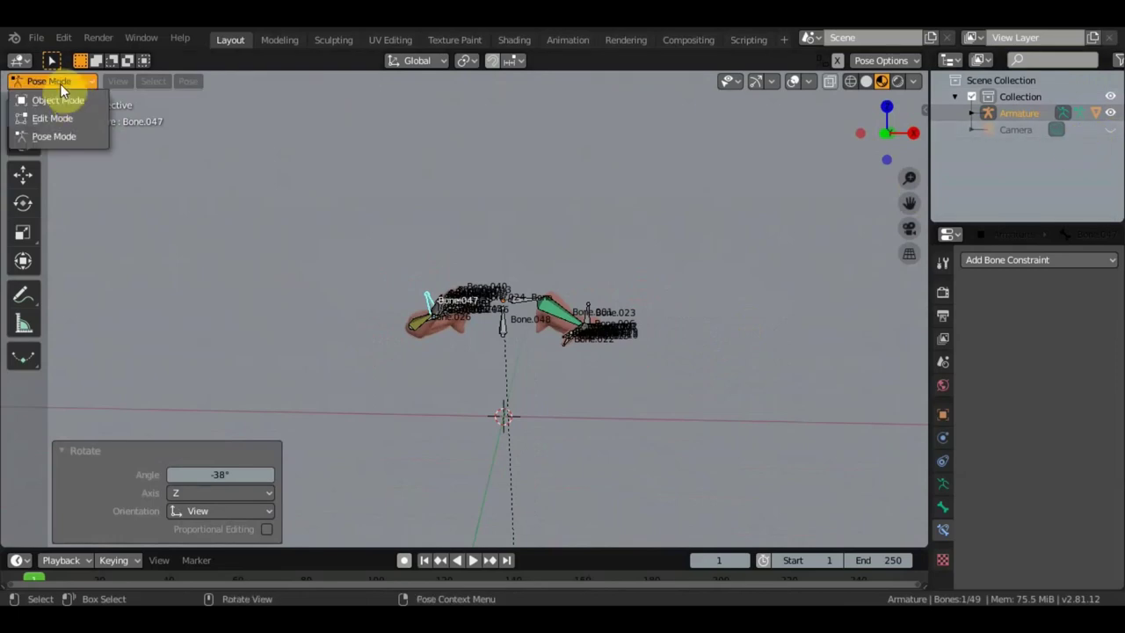
click(66, 99)
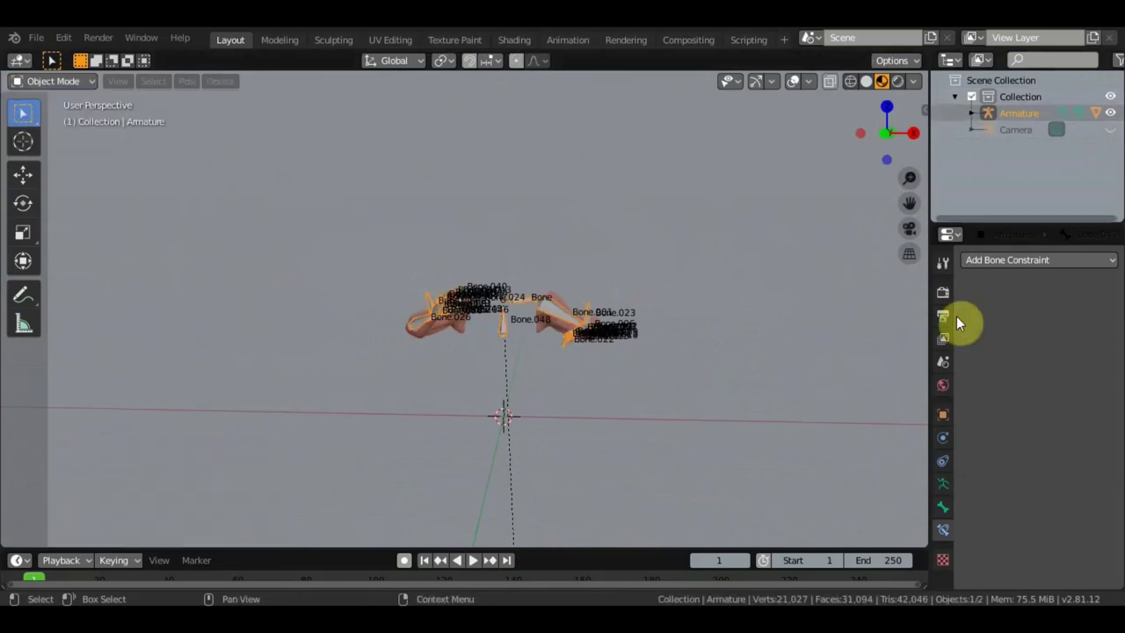
click(942, 483)
click(1003, 534)
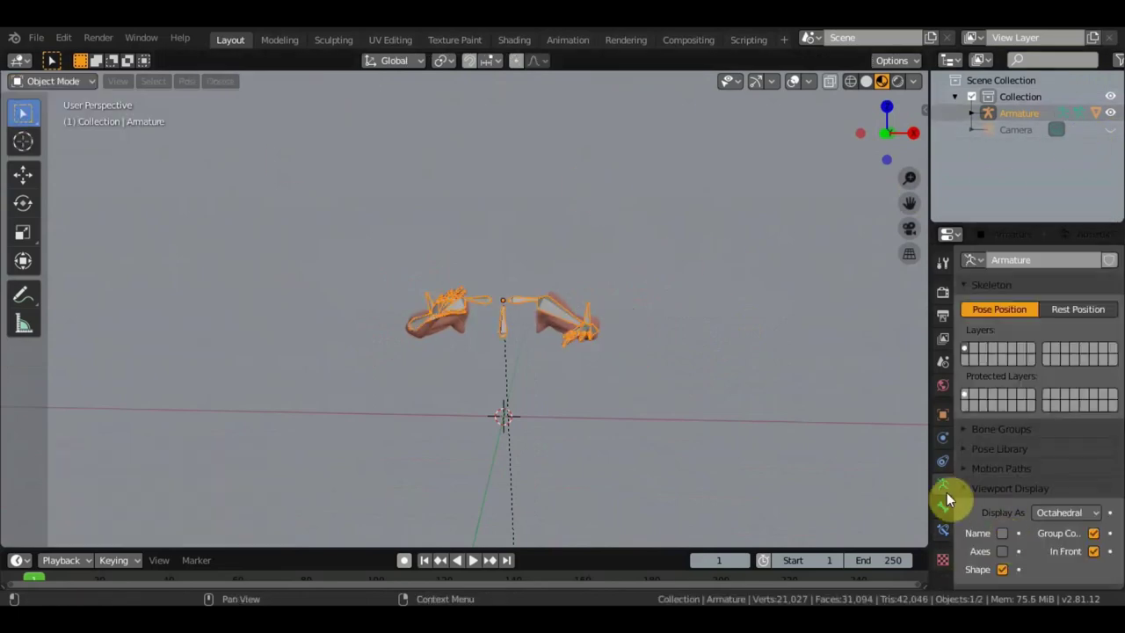
- Unhide the Camera in the Outliner
middle_drag(715, 426, 575, 413)
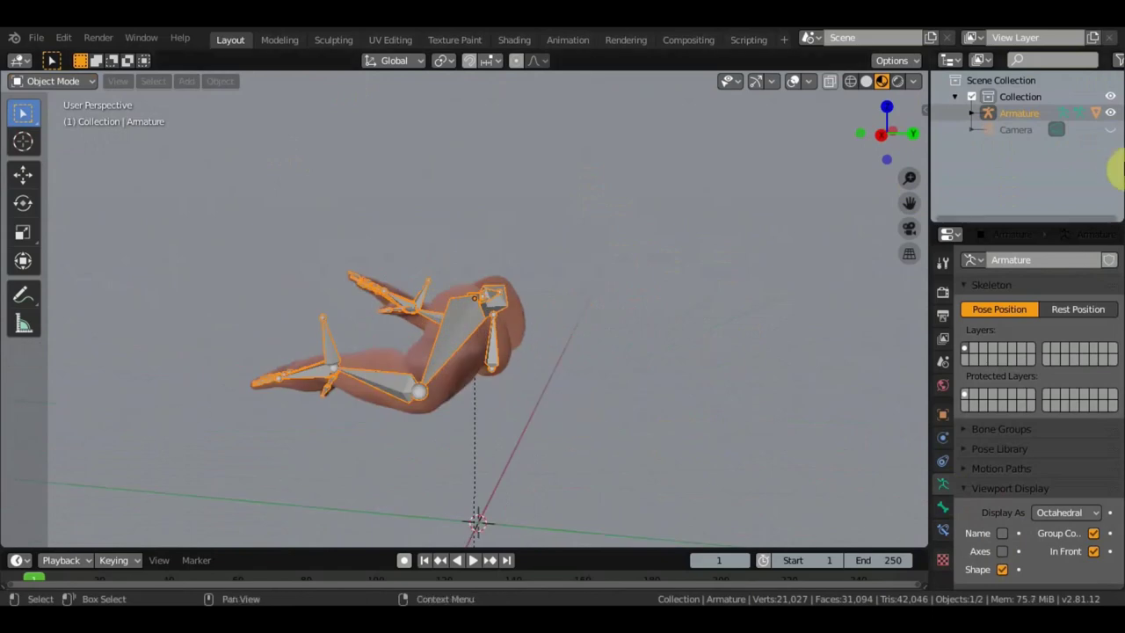
click(1110, 129)
mouse_move(552, 409)
middle_down()
mouse_move(500, 417)
mouse_move(520, 414)
middle_up()
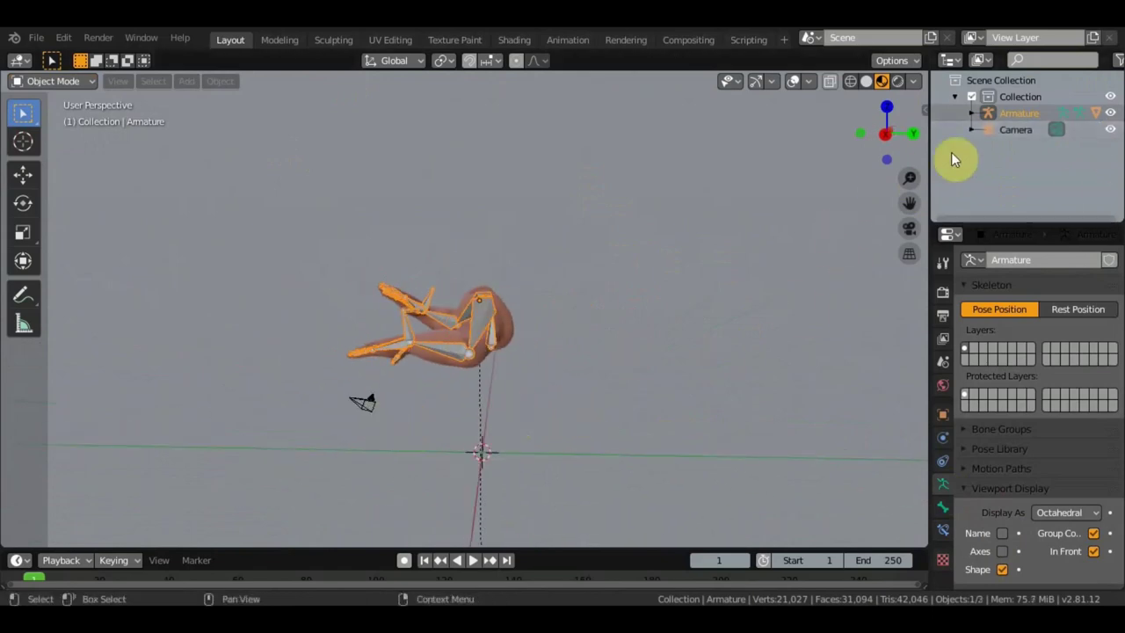
- In top view, rotate the camera -127° and place it above the arms' centre
click(1015, 129)
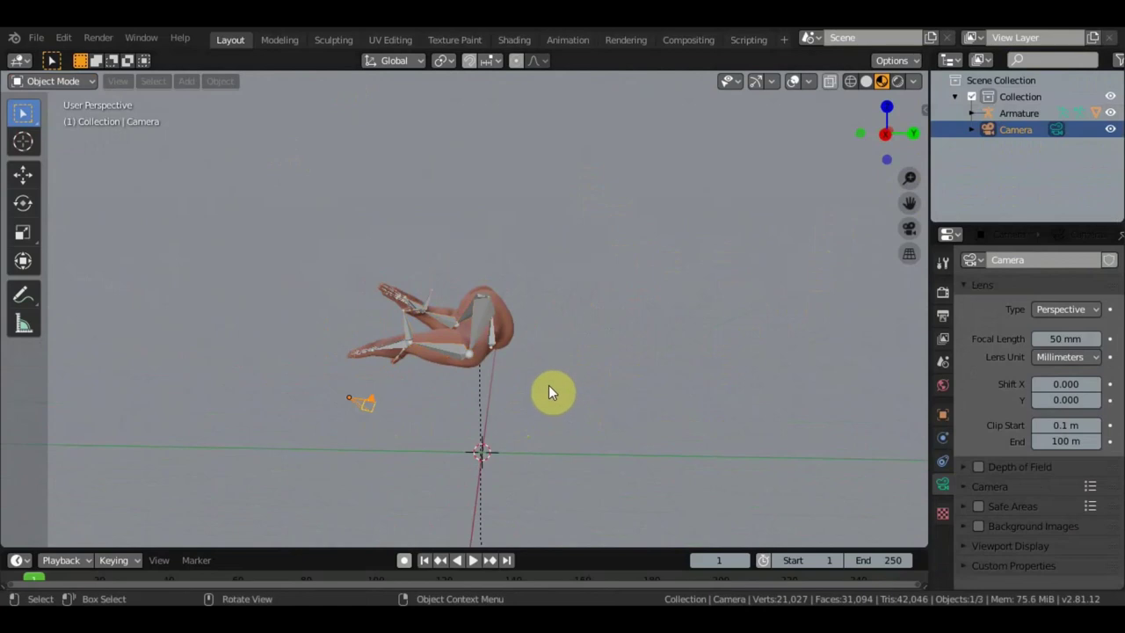
key(g)
click(716, 209)
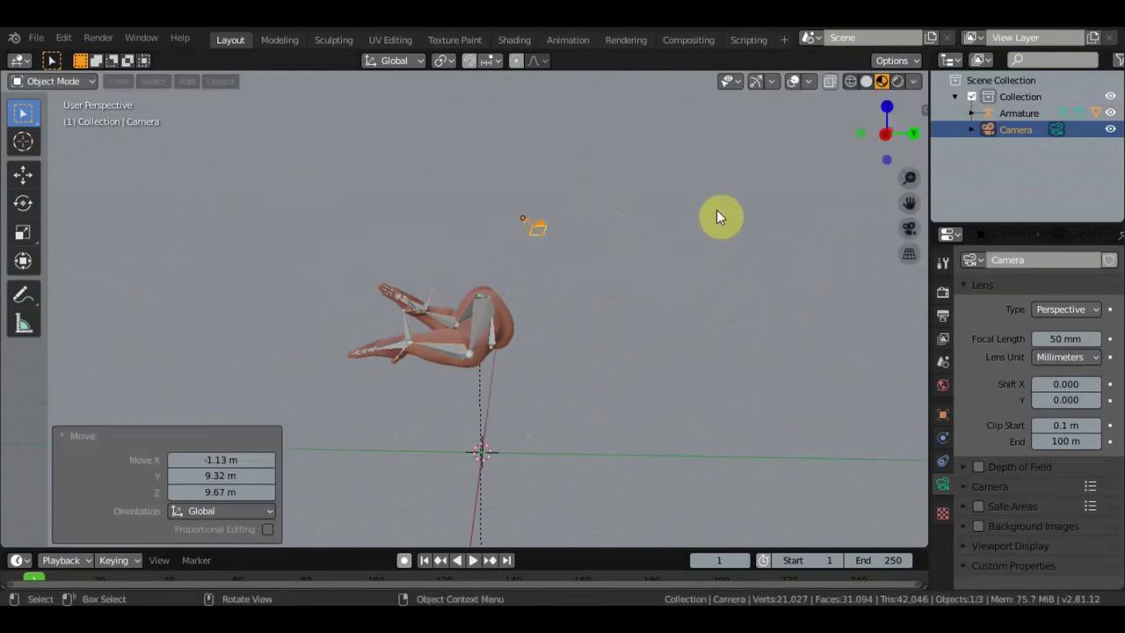
key(KP_7)
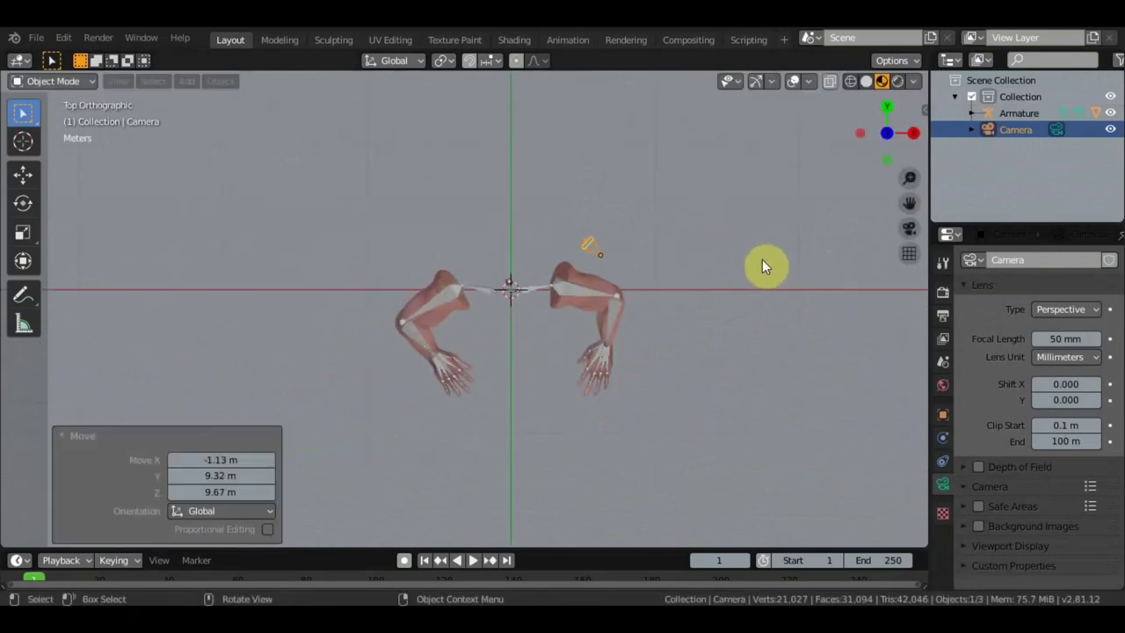
key(r)
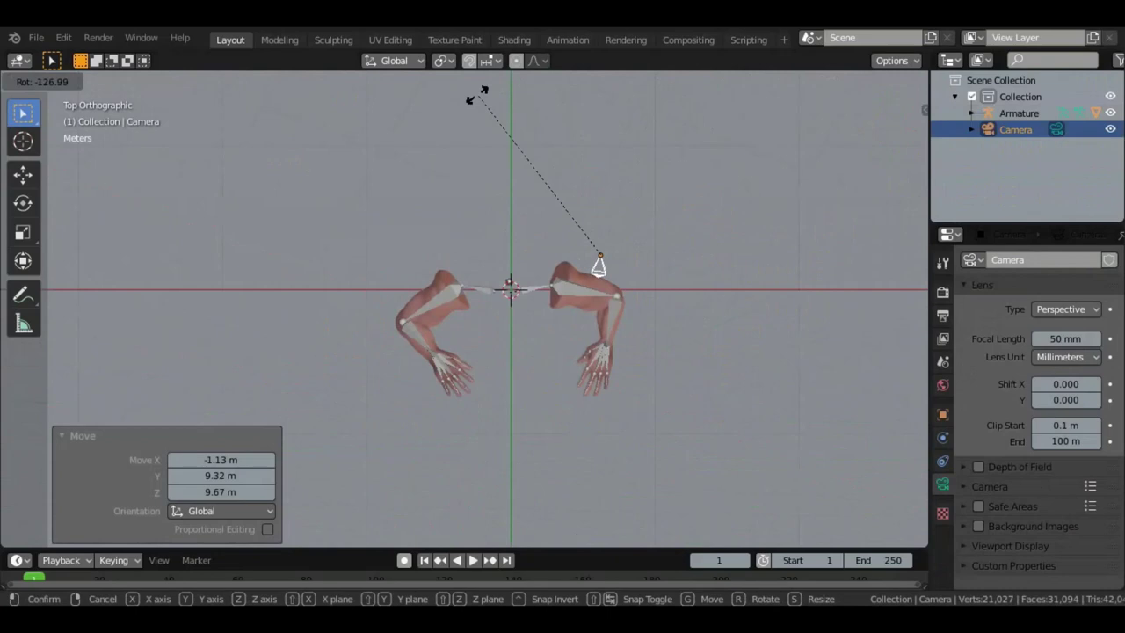
click(475, 95)
key(g)
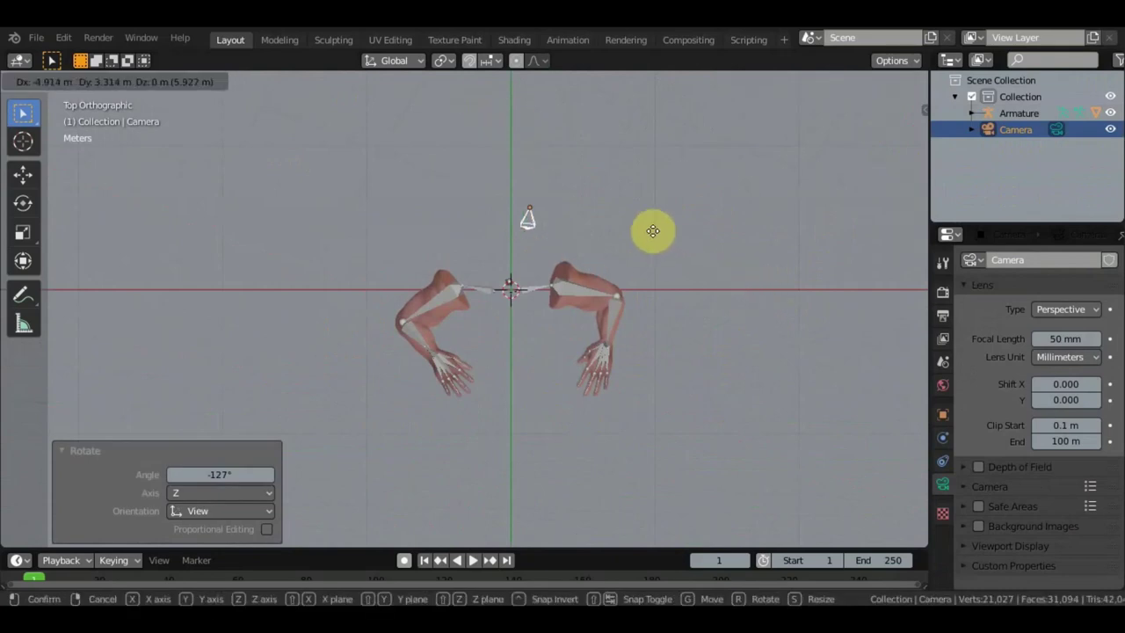
click(650, 266)
- Rotate the camera slightly and enlarge it to 3.265 scale
key(r)
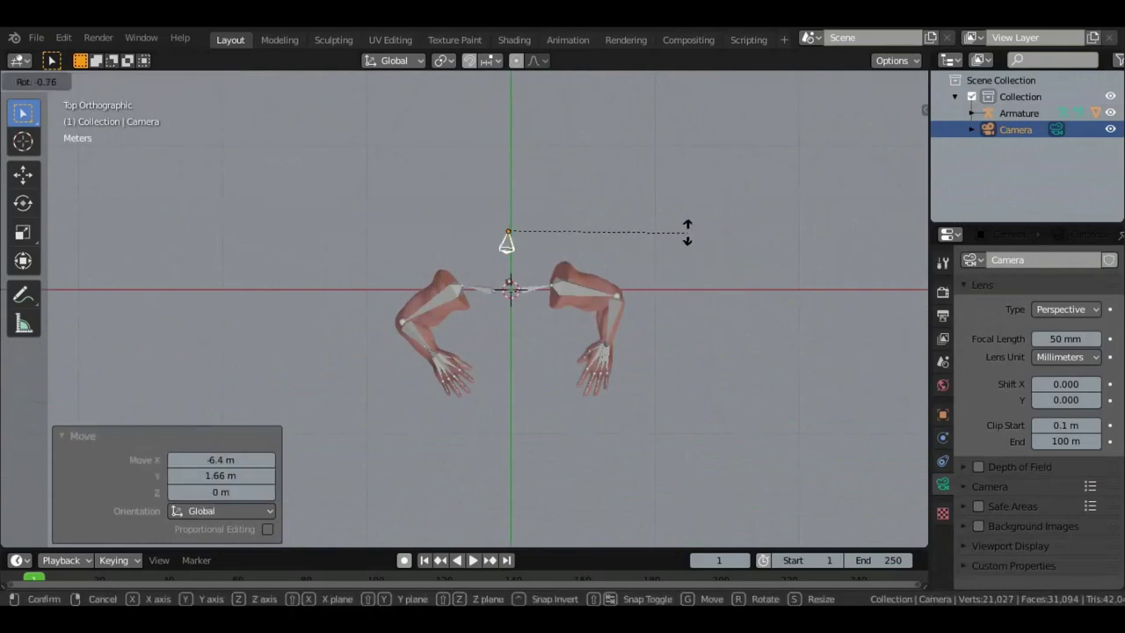
click(676, 214)
key(s)
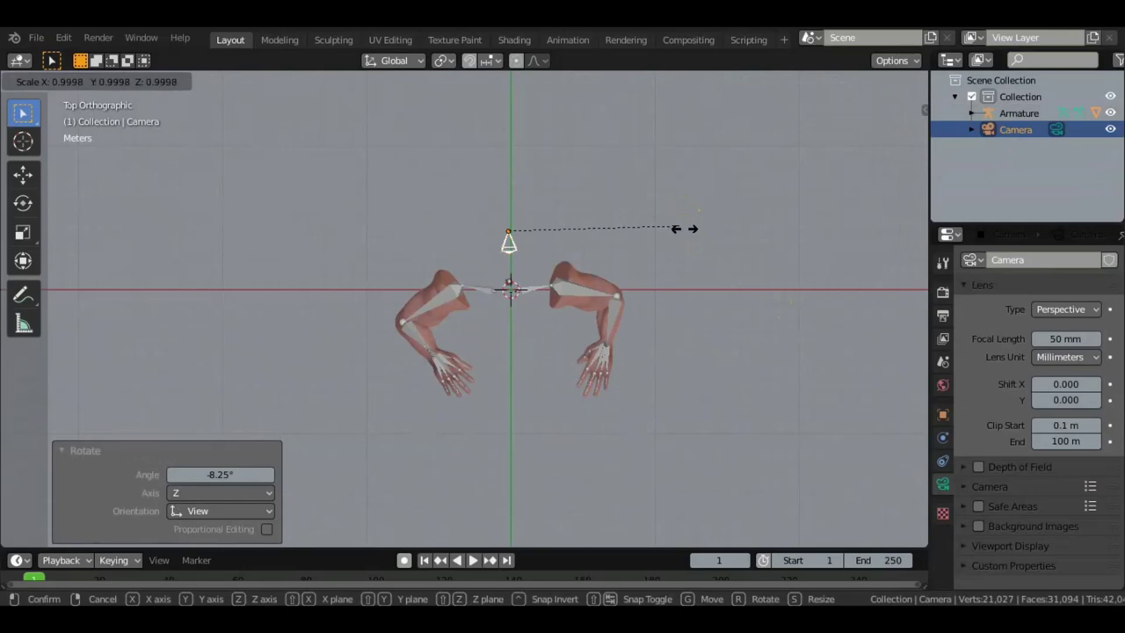
click(122, 376)
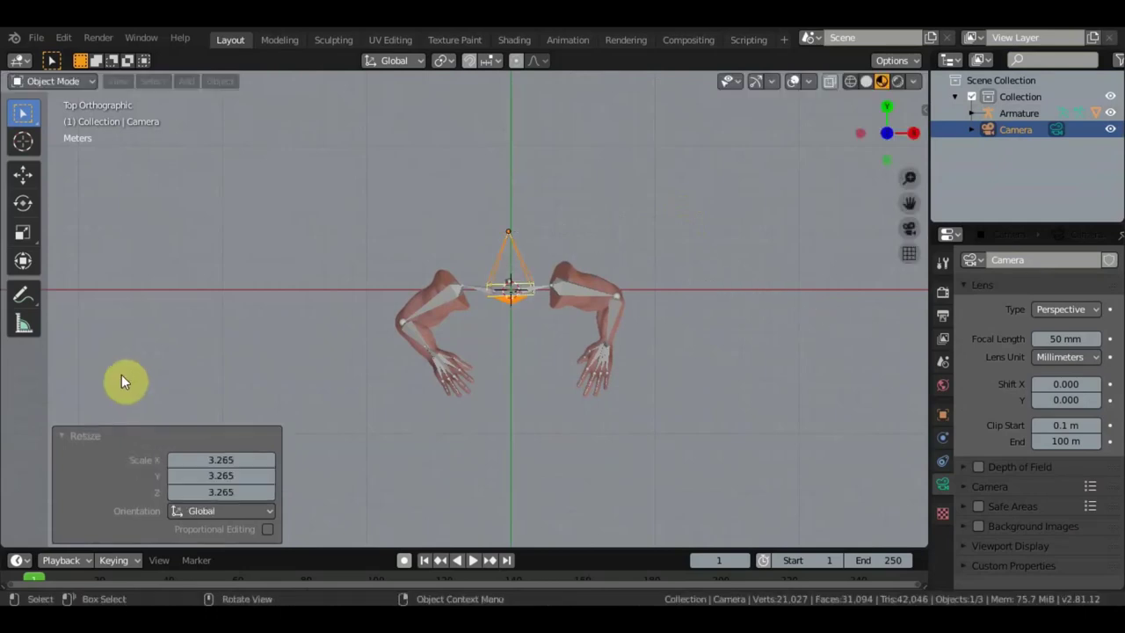
- Tilt the camera 8.53° and check the shot through the camera view
mouse_move(446, 309)
middle_down()
mouse_move(301, 156)
mouse_move(318, 158)
middle_up()
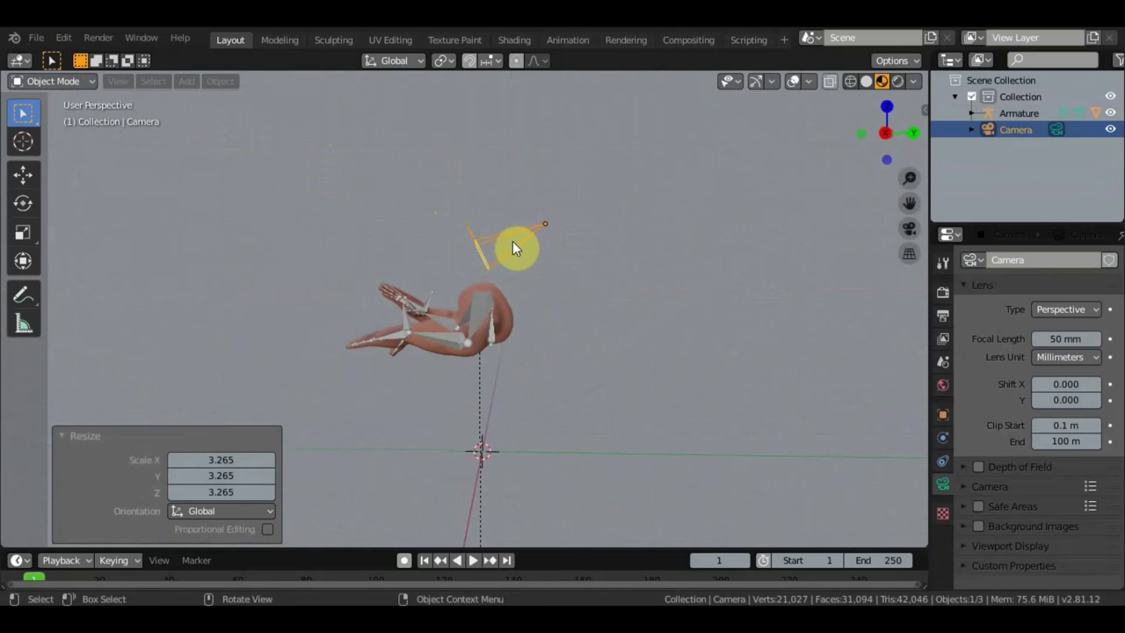
key(r)
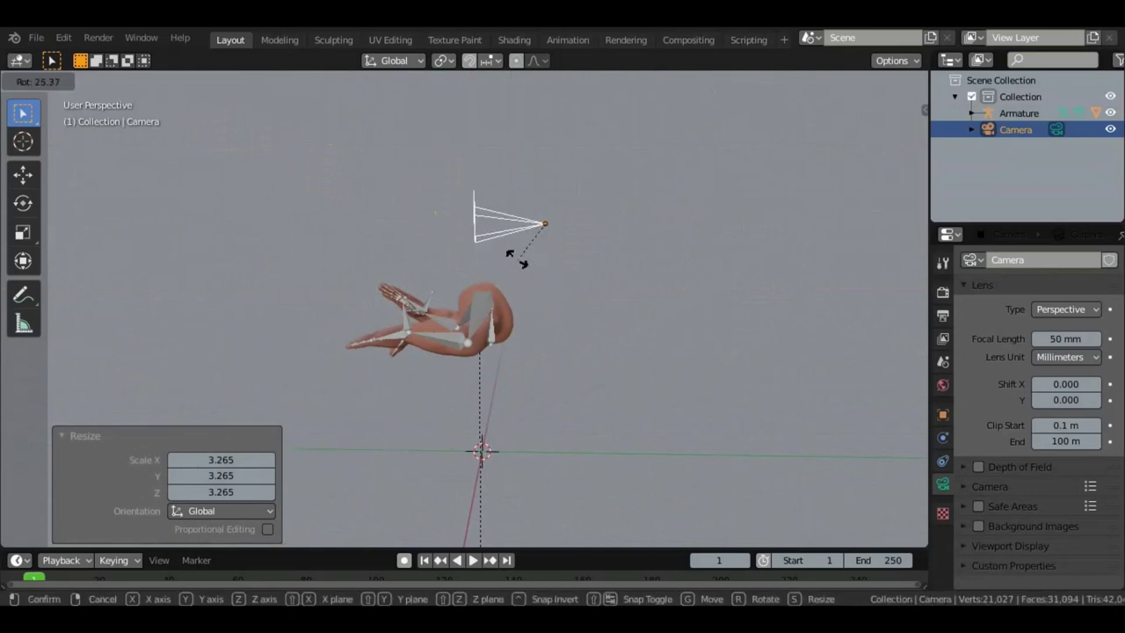
click(529, 270)
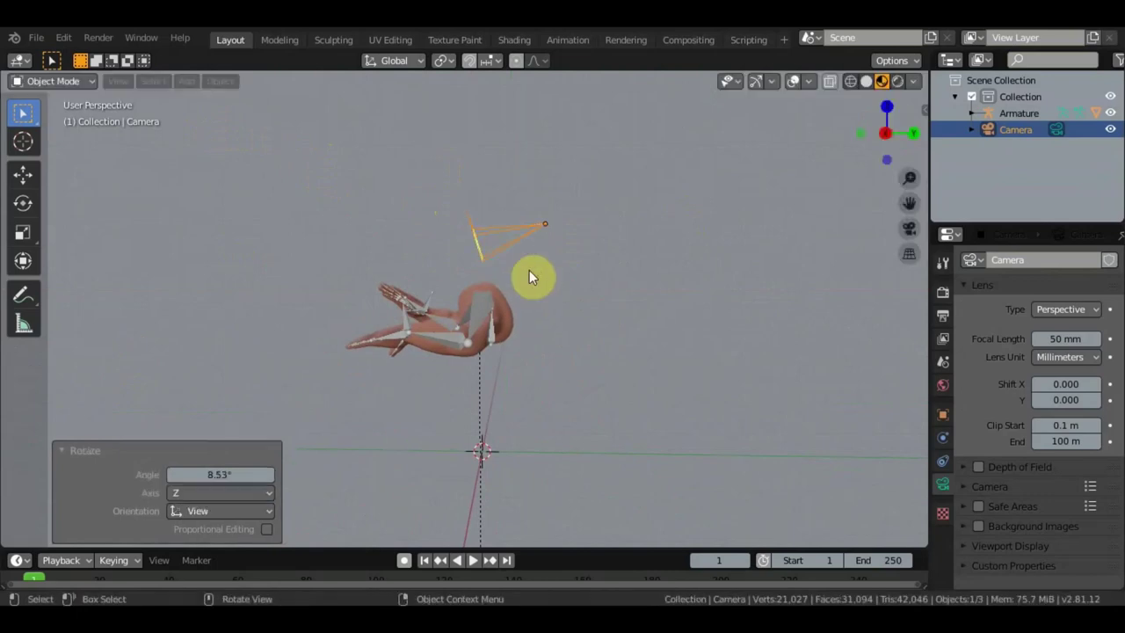
key(KP_0)
scroll(532, 272, down, 2)
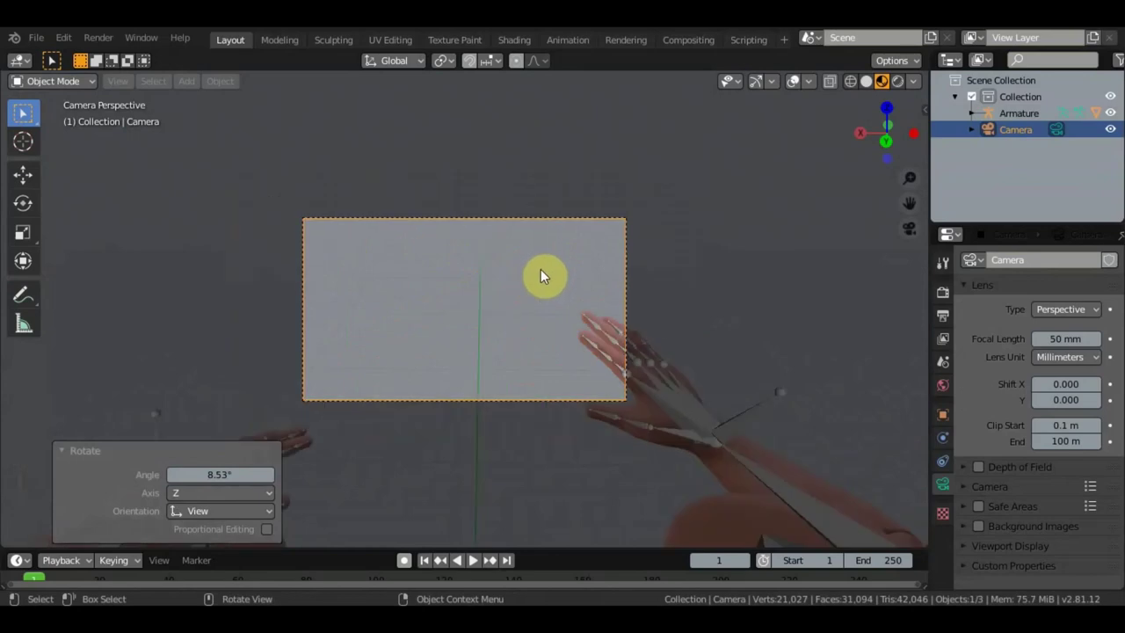
scroll(540, 273, down, 3)
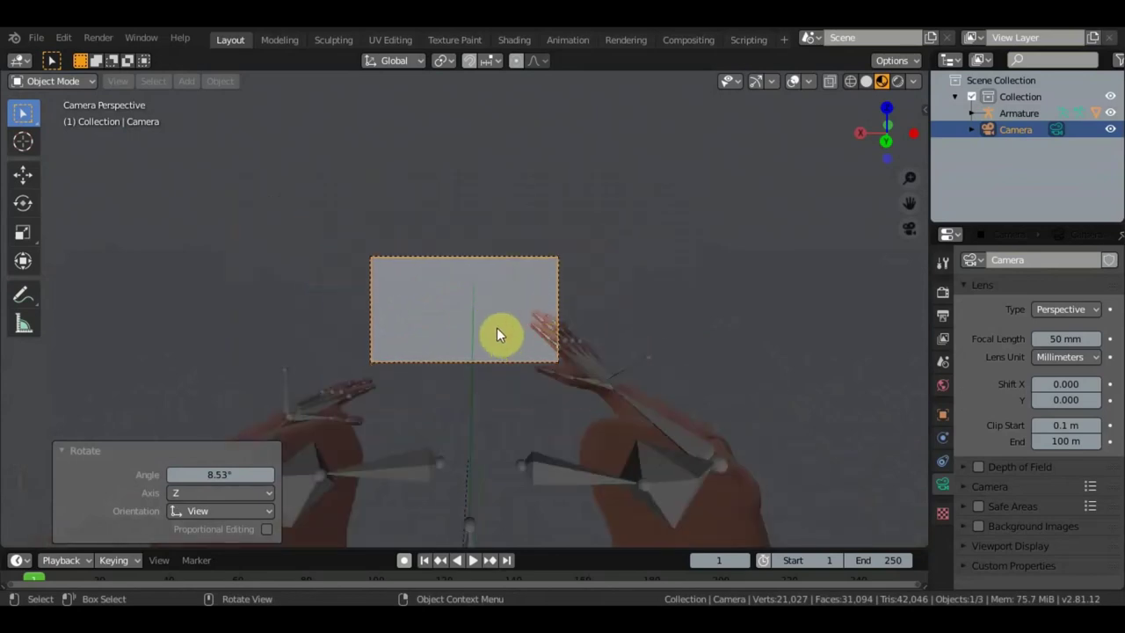
key(KP_0)
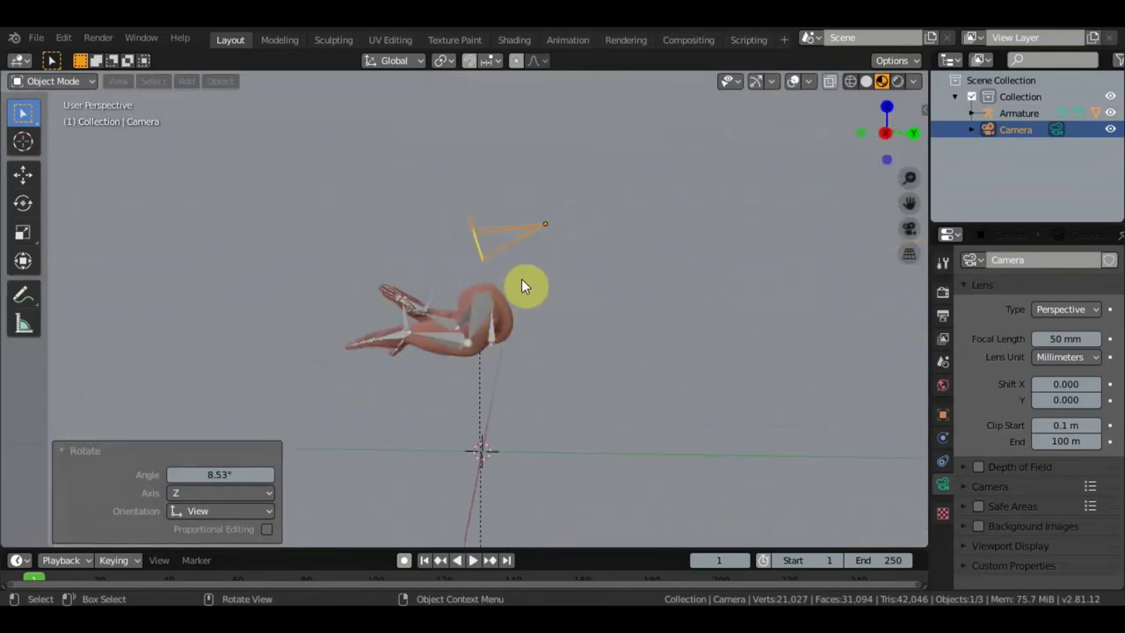
- Slide the camera along Y to -5.9 m and lower it 4.34 m, then recheck framing
click(24, 175)
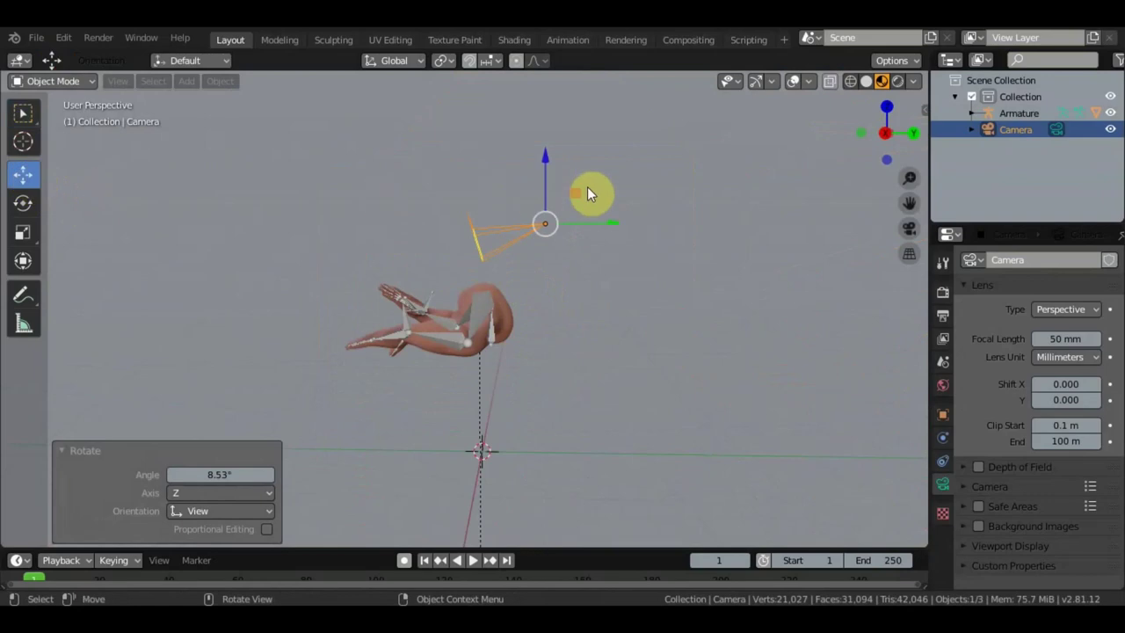
mouse_move(606, 229)
mouse_down()
mouse_move(665, 222)
mouse_move(607, 213)
mouse_up()
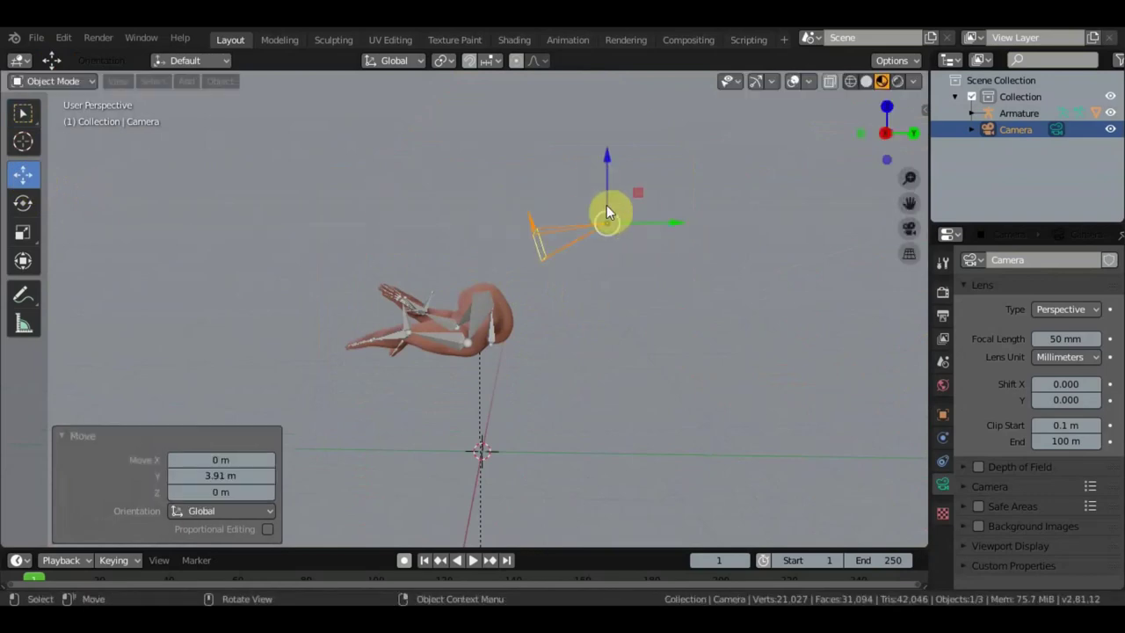
drag(680, 232, 587, 224)
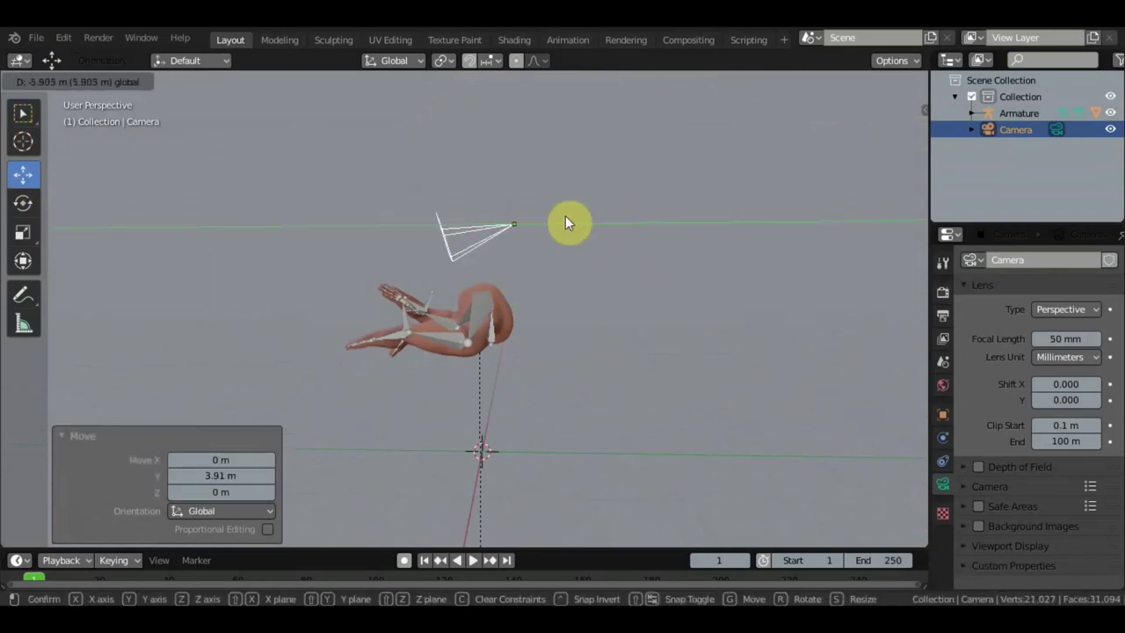
drag(517, 158, 522, 221)
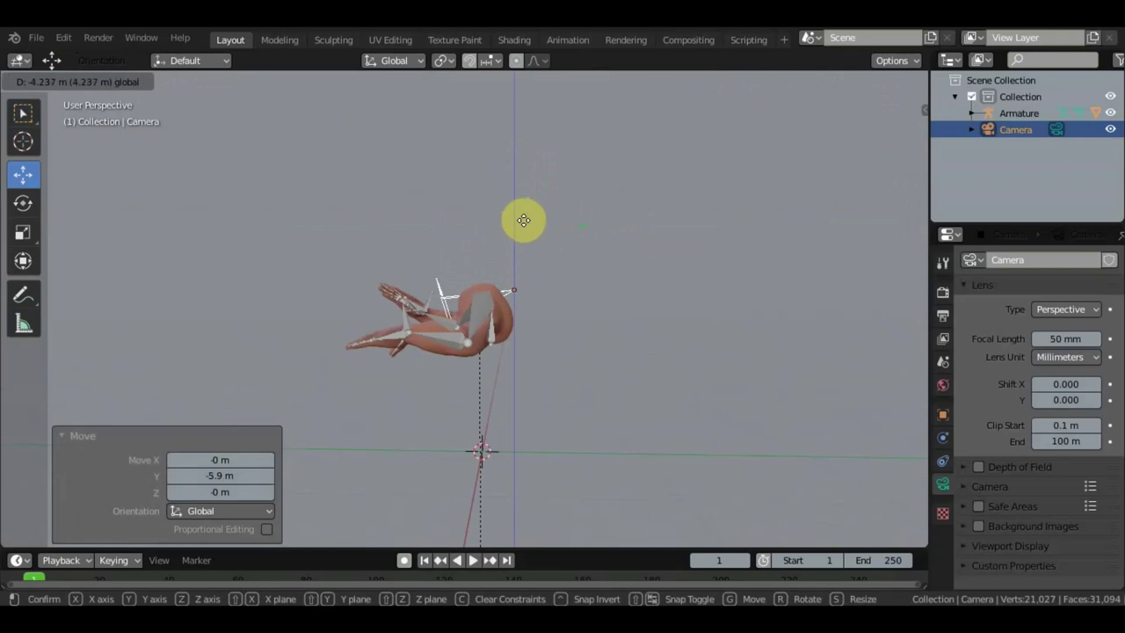
middle_drag(613, 253, 495, 339)
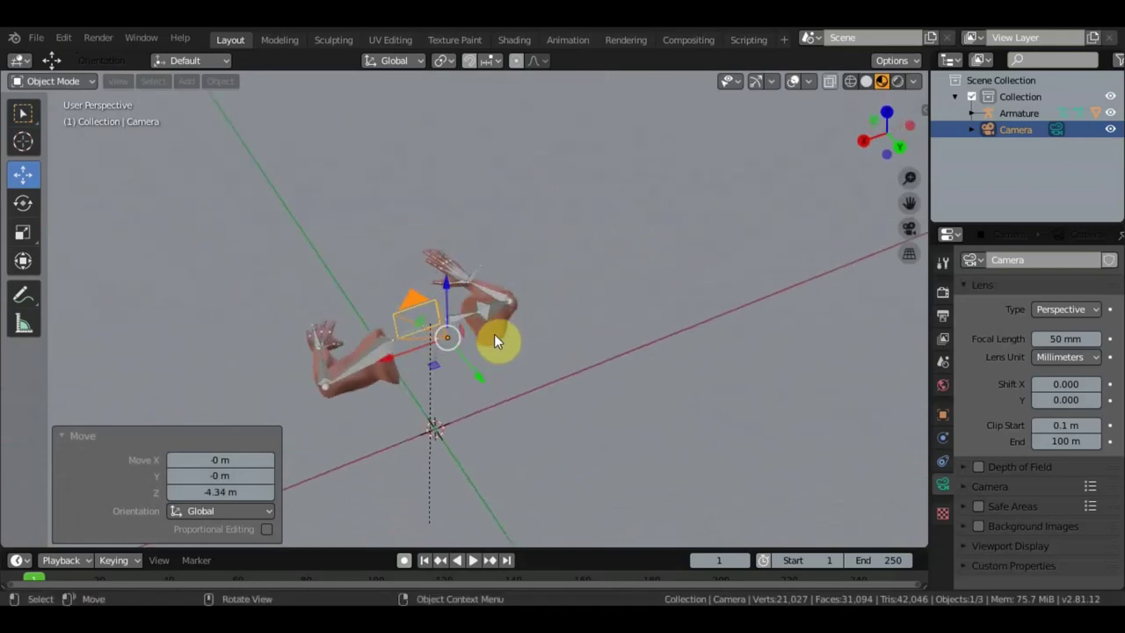
key(KP_0)
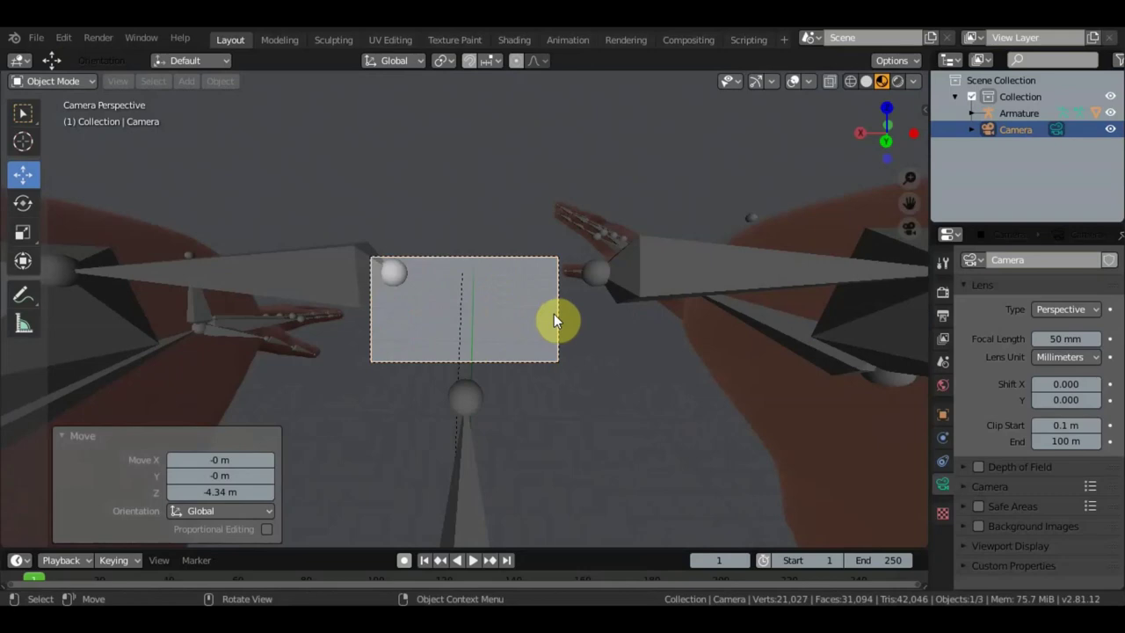
scroll(559, 309, down, 1)
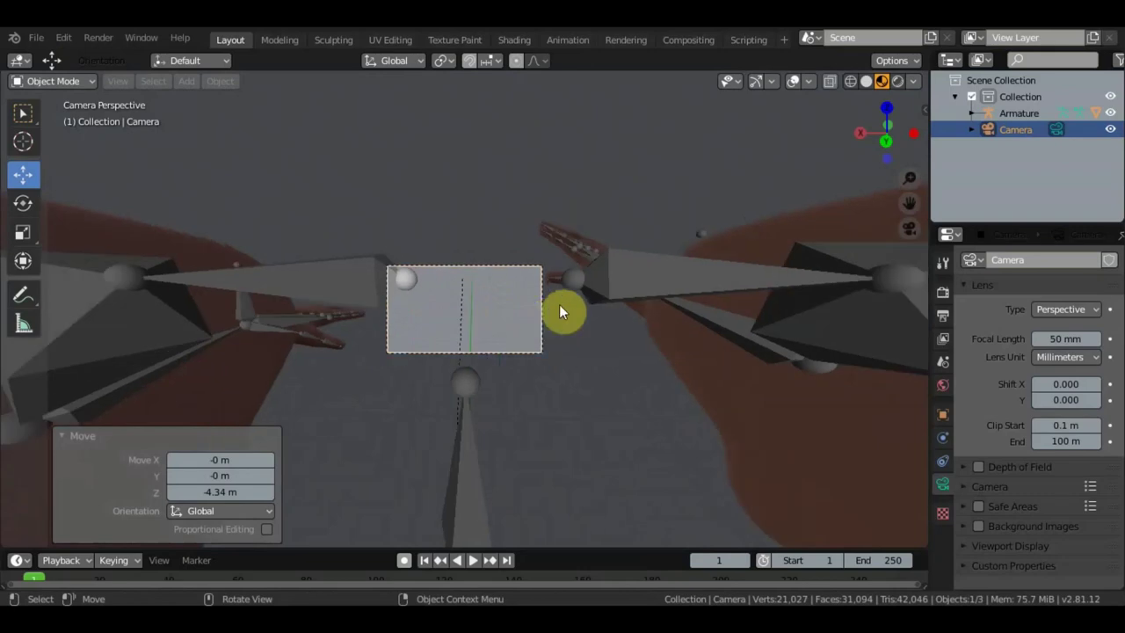
mouse_move(547, 318)
middle_down()
mouse_move(641, 363)
mouse_move(720, 336)
mouse_move(615, 363)
mouse_move(748, 368)
mouse_move(520, 326)
mouse_move(589, 359)
mouse_move(575, 352)
middle_up()
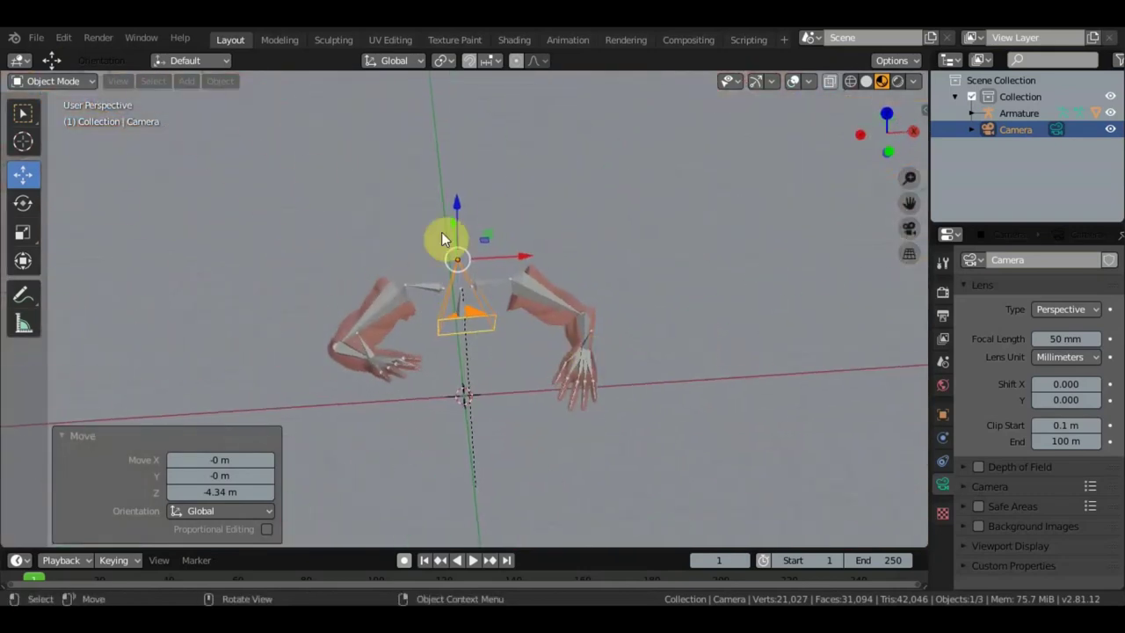
click(368, 368)
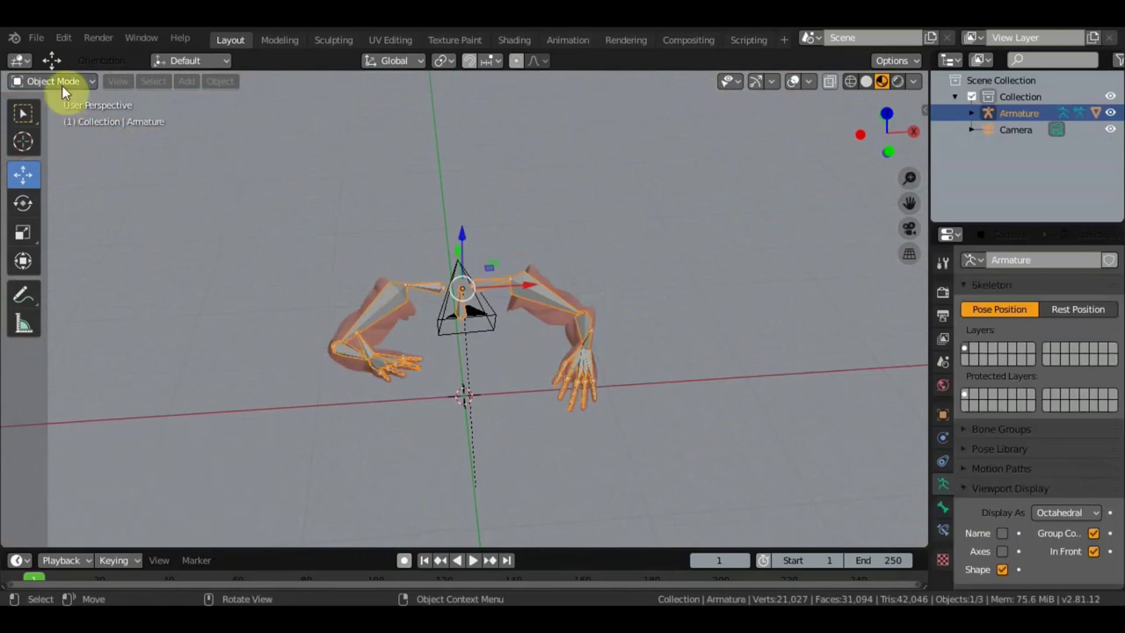
- In Pose Mode, bring both hands toward the centre and rotate the right hand 27.4°
click(55, 81)
click(76, 137)
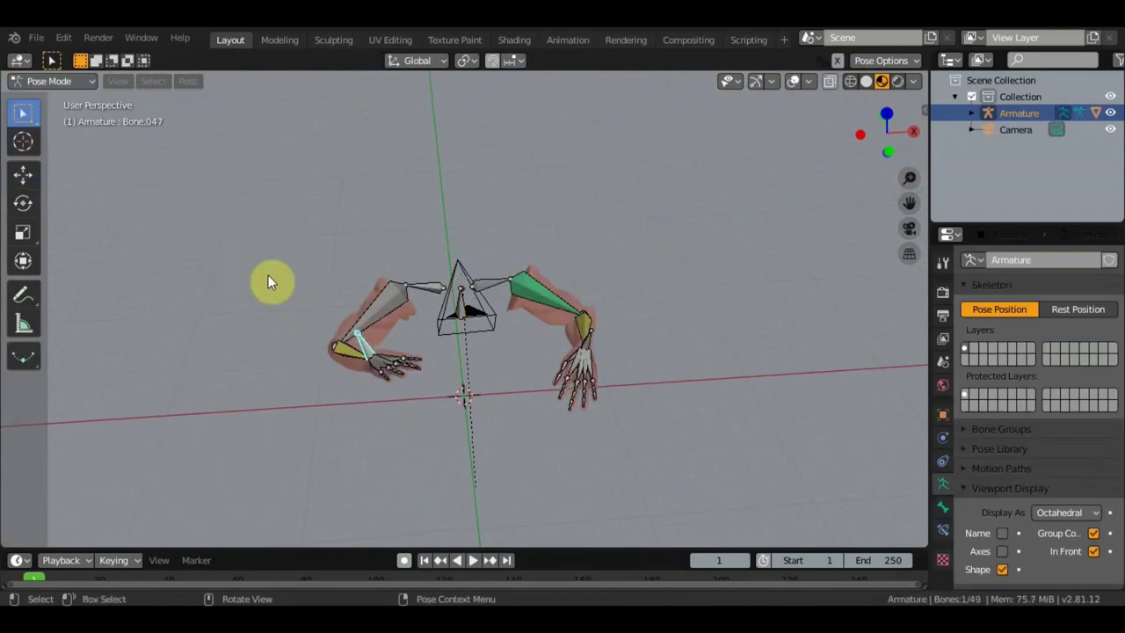
drag(393, 360, 519, 371)
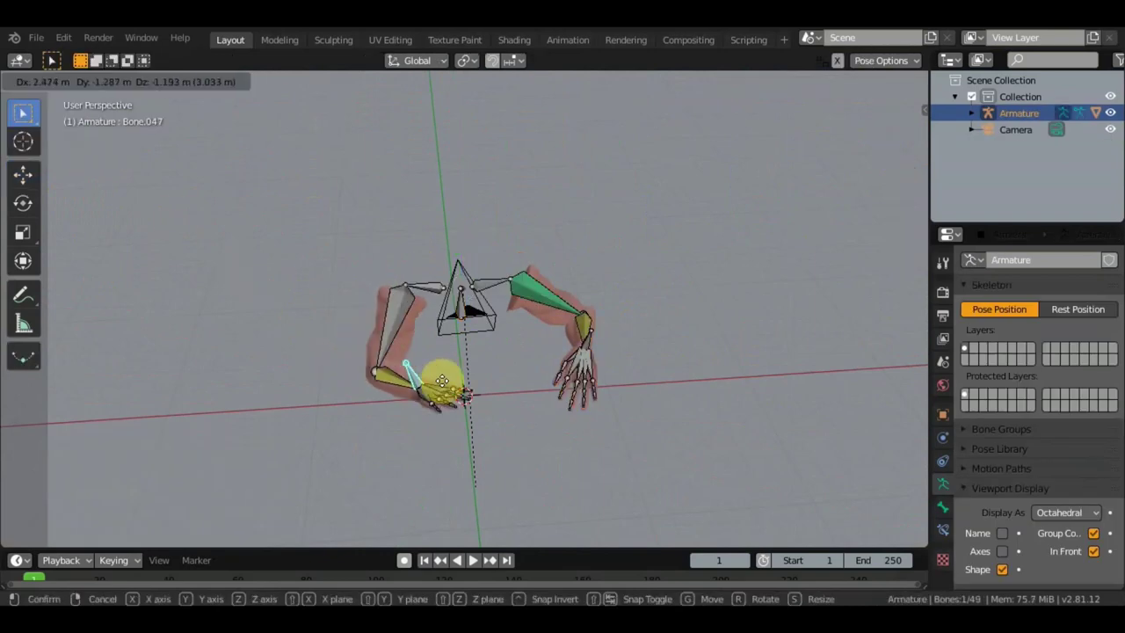
drag(586, 339, 511, 352)
key(r)
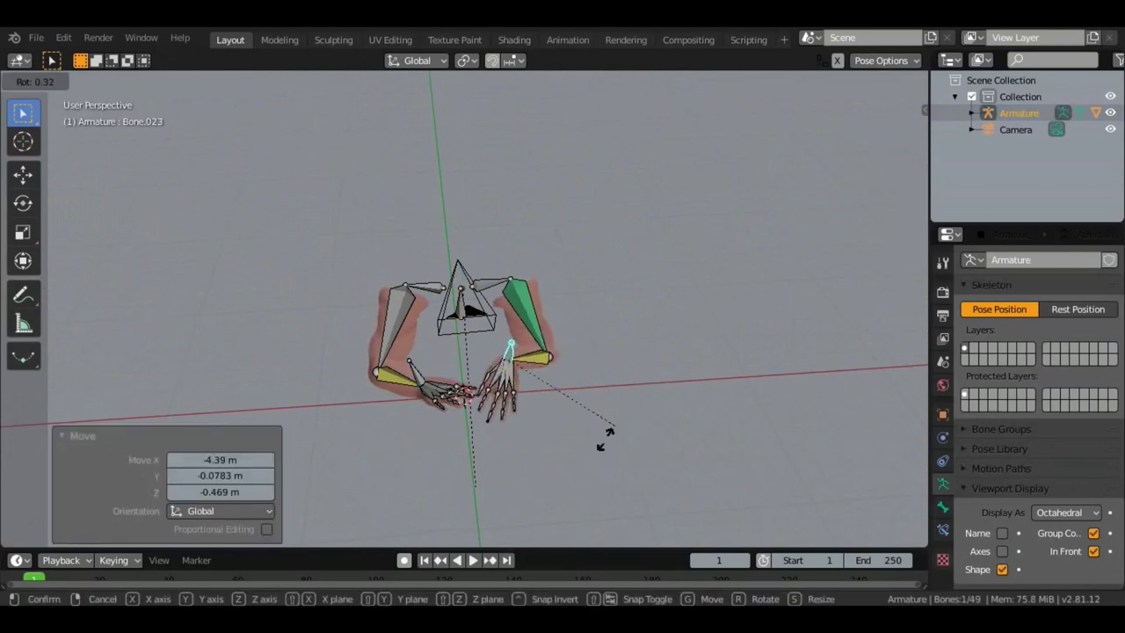
click(571, 471)
- Check the posed hands through the scene camera, then orbit back out
middle_drag(596, 411, 314, 301)
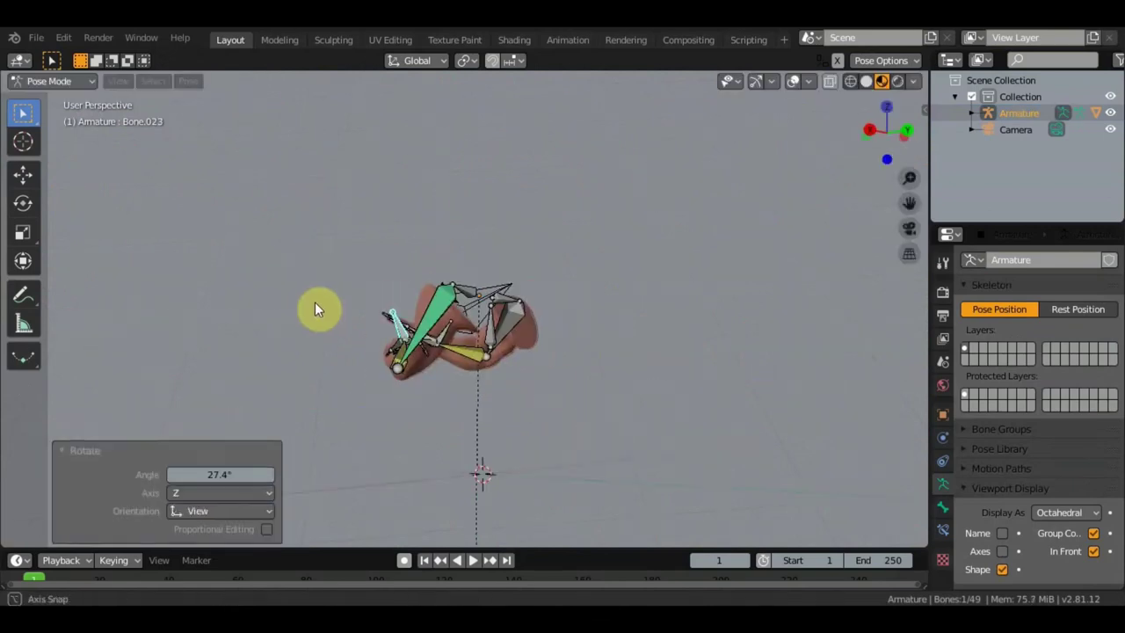
key(KP_0)
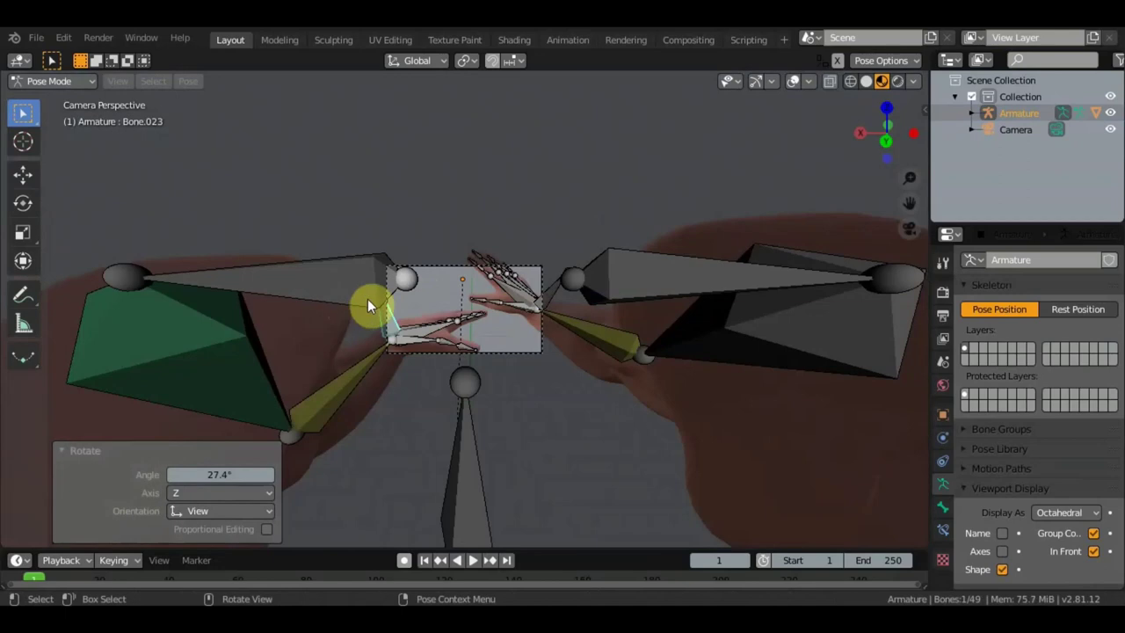
scroll(371, 305, up, 5)
scroll(379, 309, up, 1)
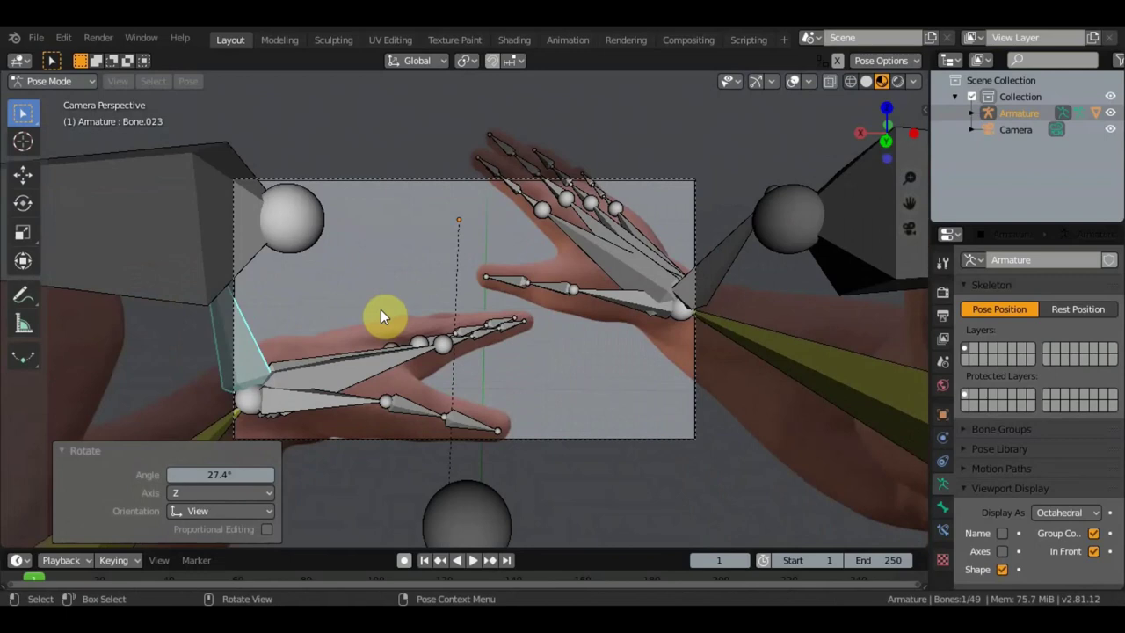
scroll(380, 310, down, 4)
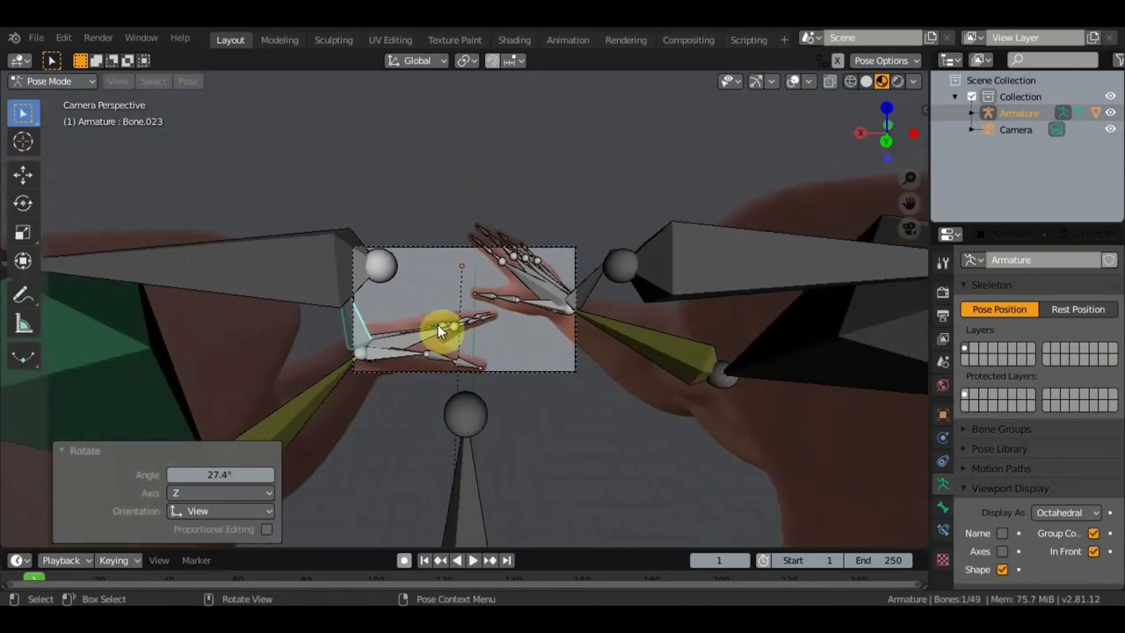
scroll(400, 323, down, 2)
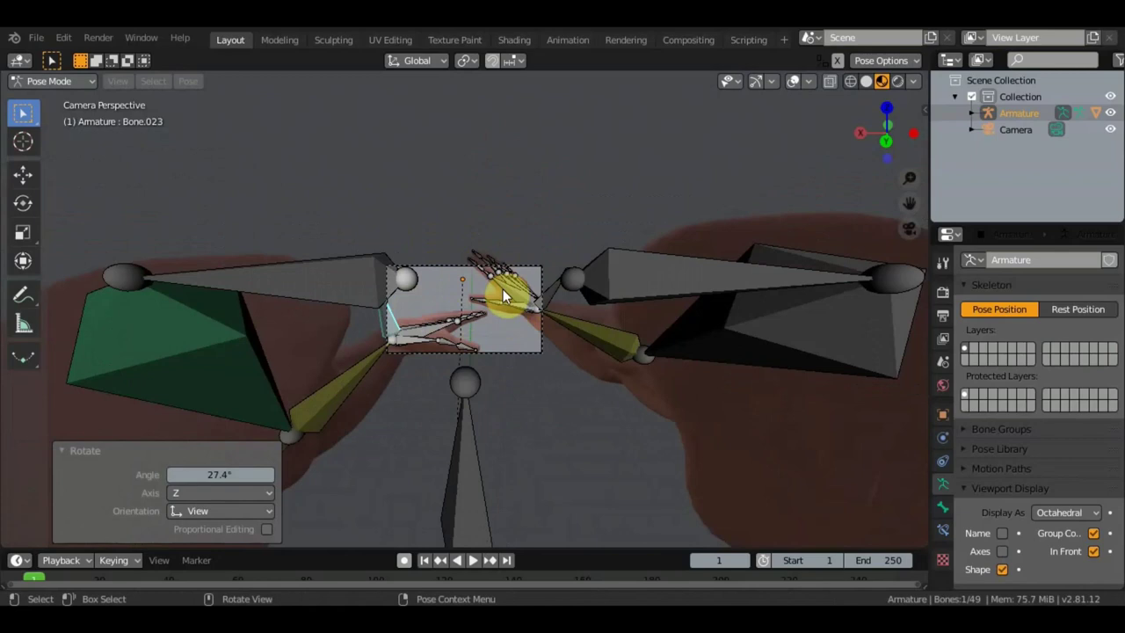
middle_drag(495, 296, 572, 323)
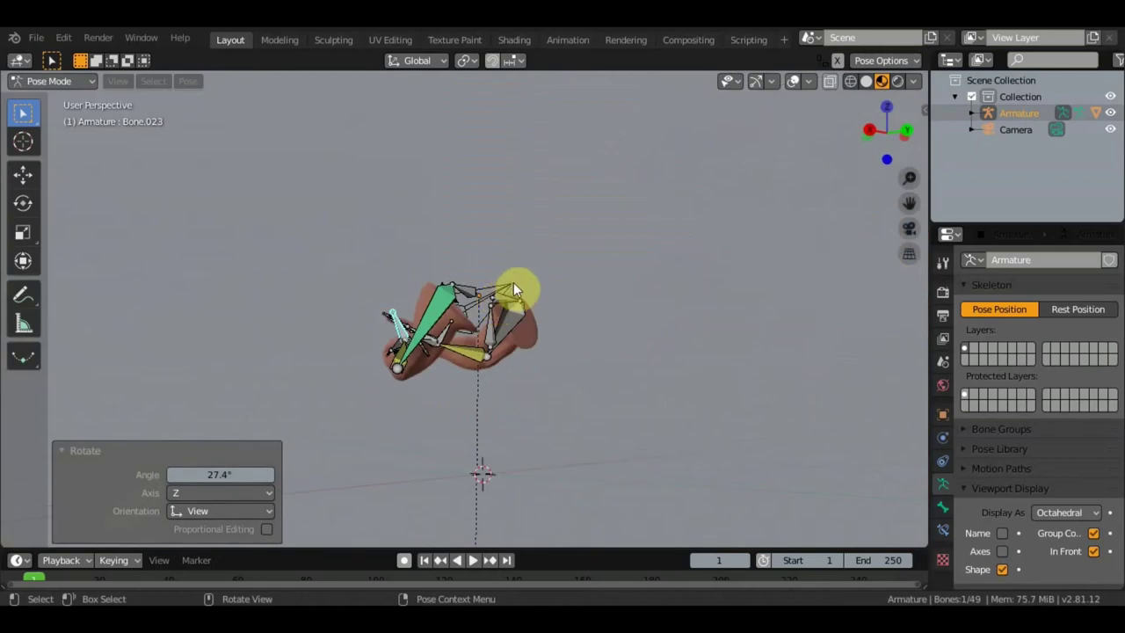
- Return to Object Mode, select the camera and nudge it along Y and up Z
click(86, 80)
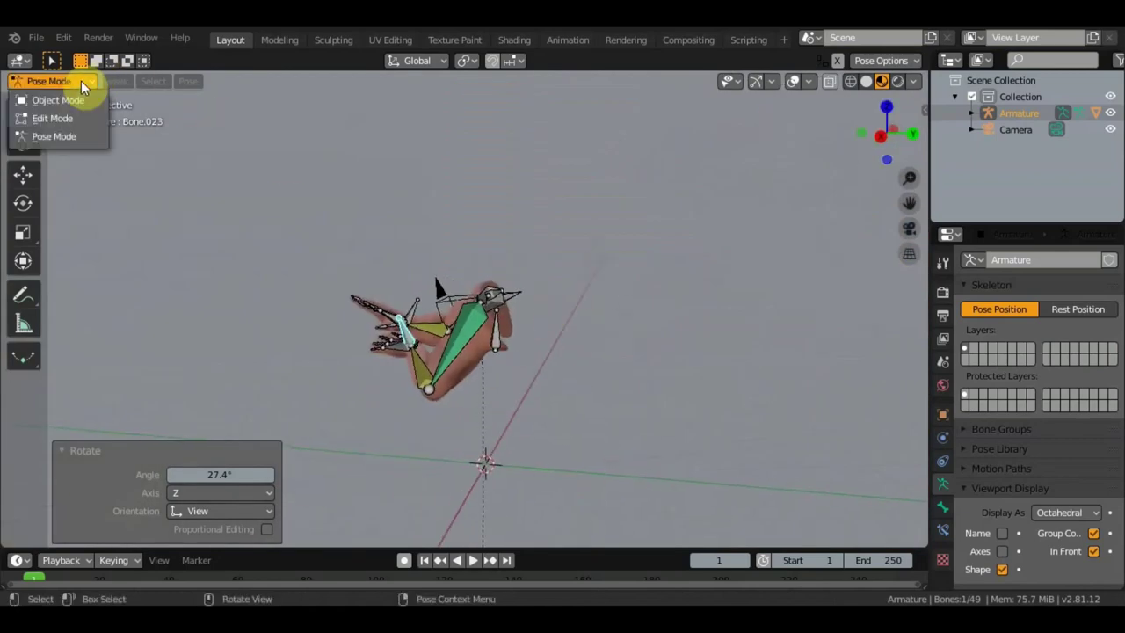
click(81, 98)
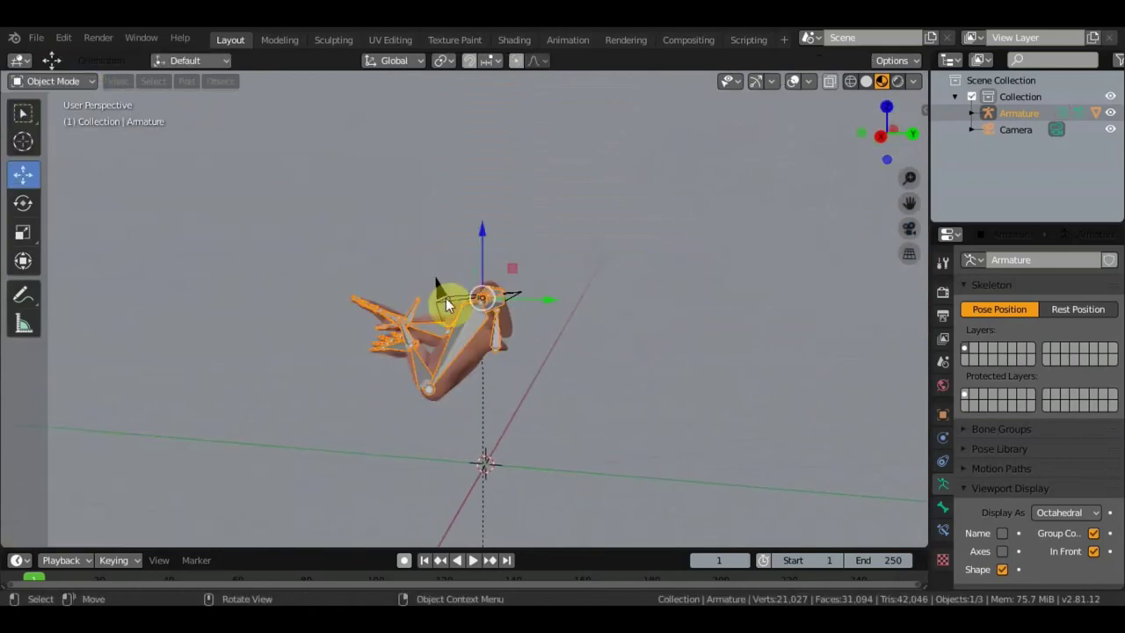
click(491, 303)
middle_drag(490, 303, 594, 284)
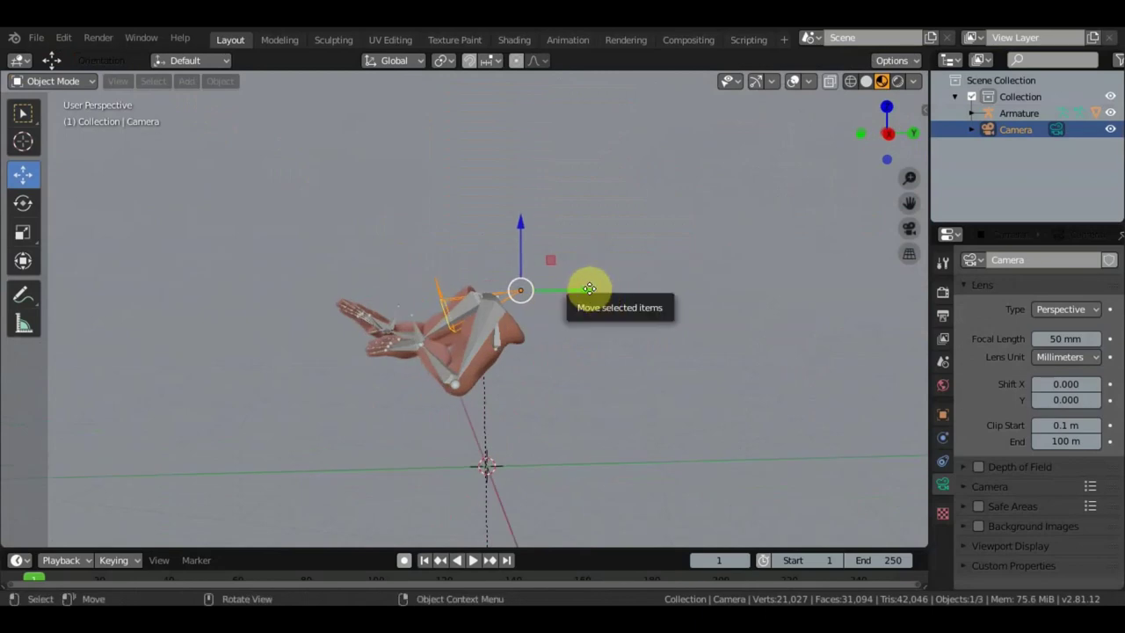
drag(593, 284, 646, 250)
mouse_move(650, 223)
mouse_down()
mouse_move(678, 171)
mouse_move(733, 200)
mouse_up()
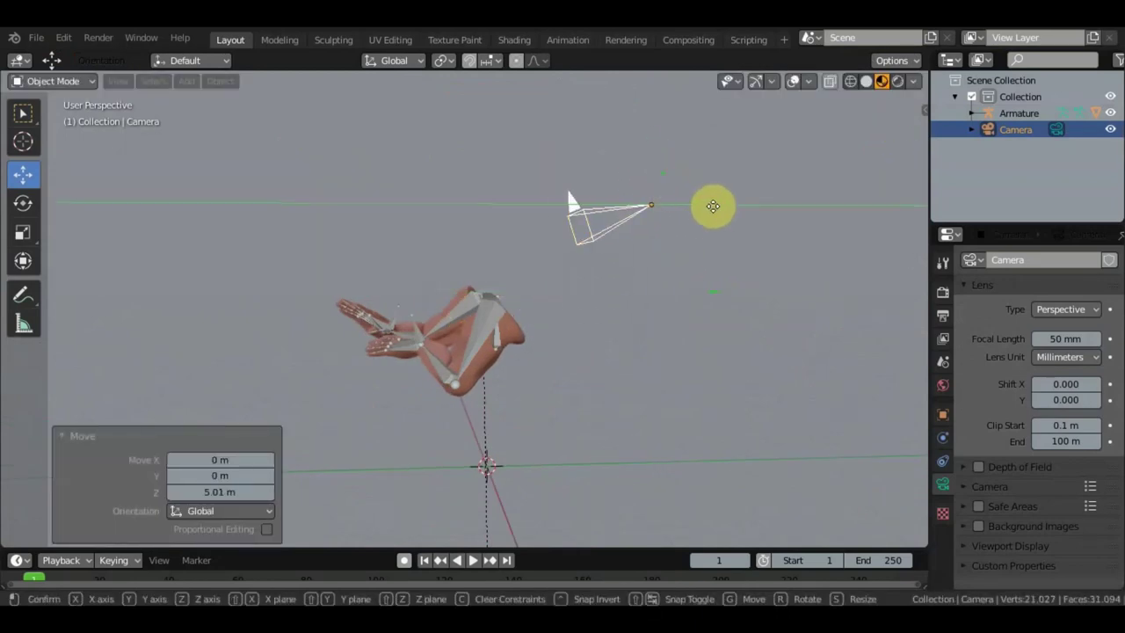
key(KP_Decimal)
key(KP_0)
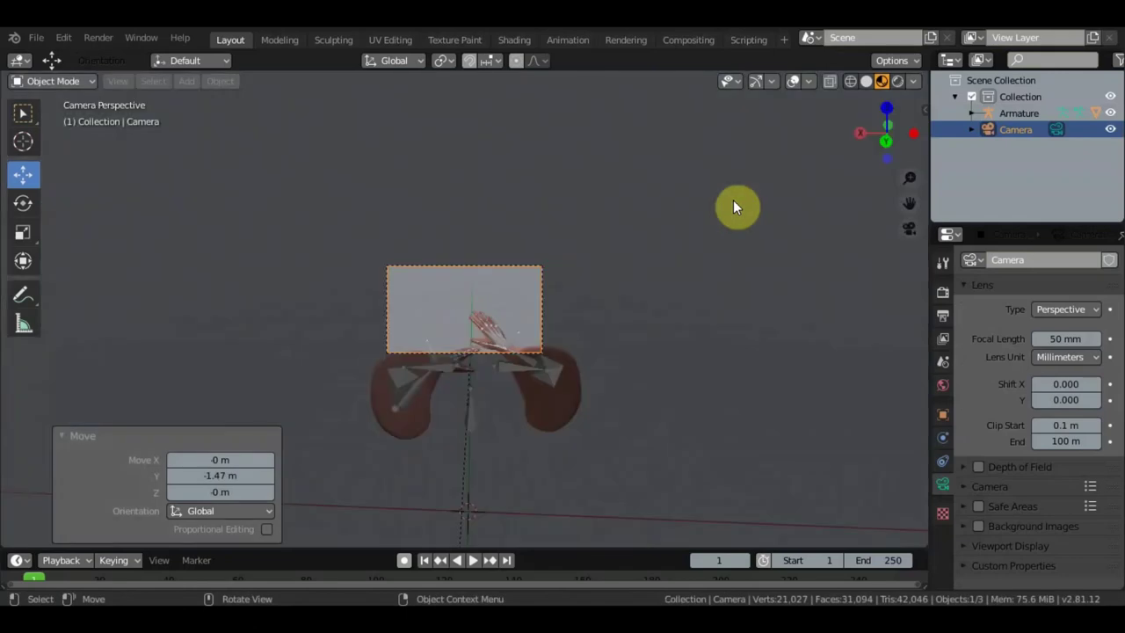
scroll(621, 330, up, 2)
scroll(621, 345, up, 3)
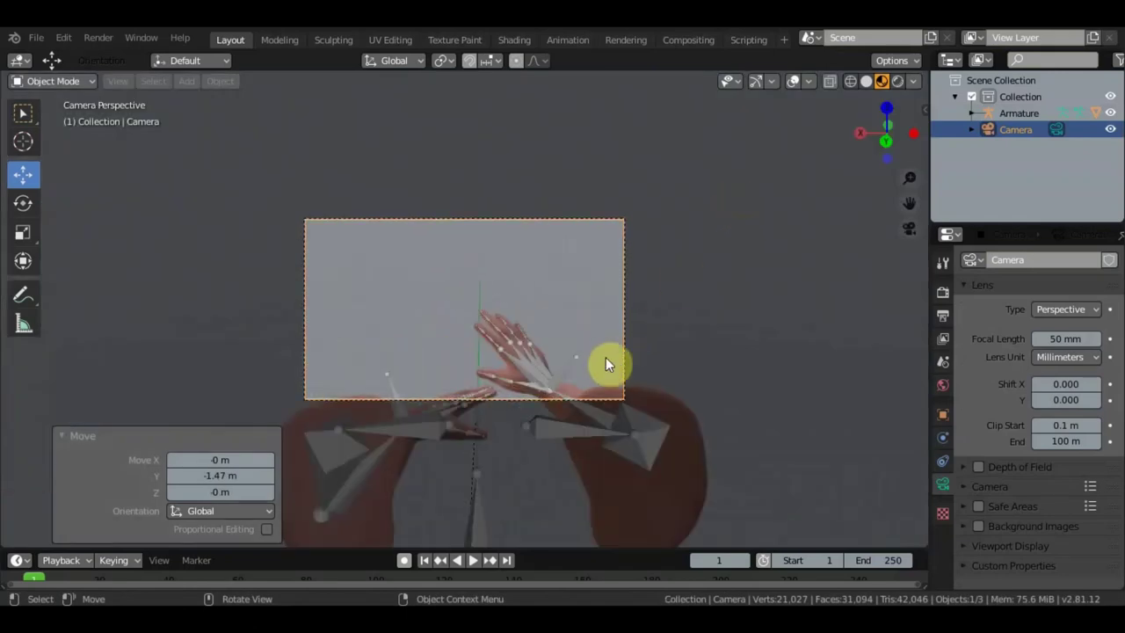
- Reposition the camera twice from its view and slide it along Y
key(g)
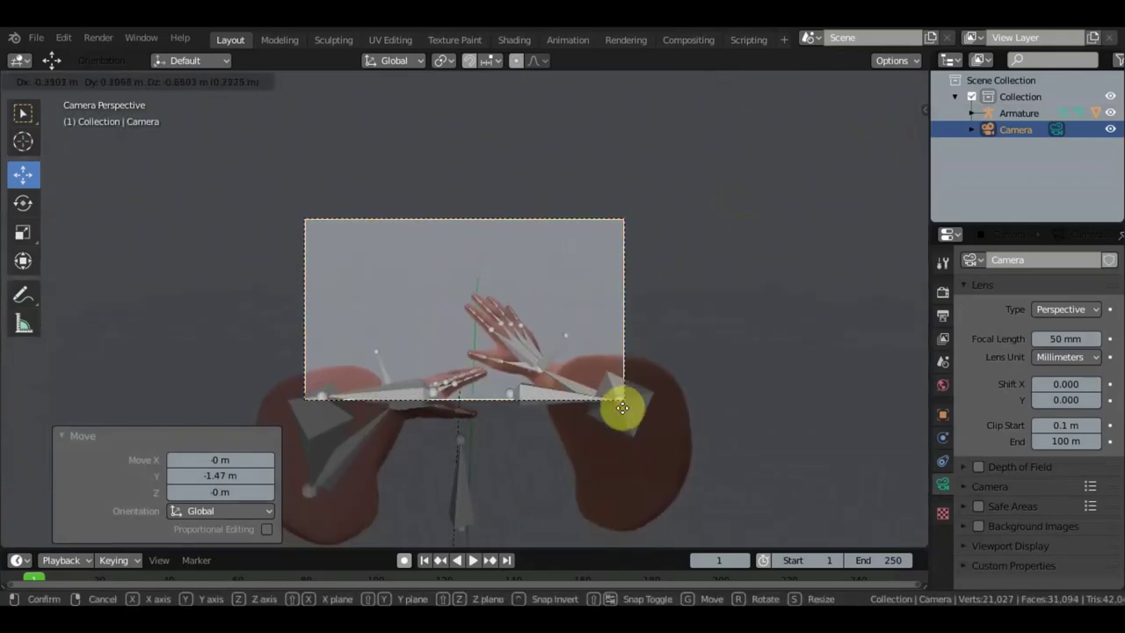
click(615, 410)
key(g)
click(621, 466)
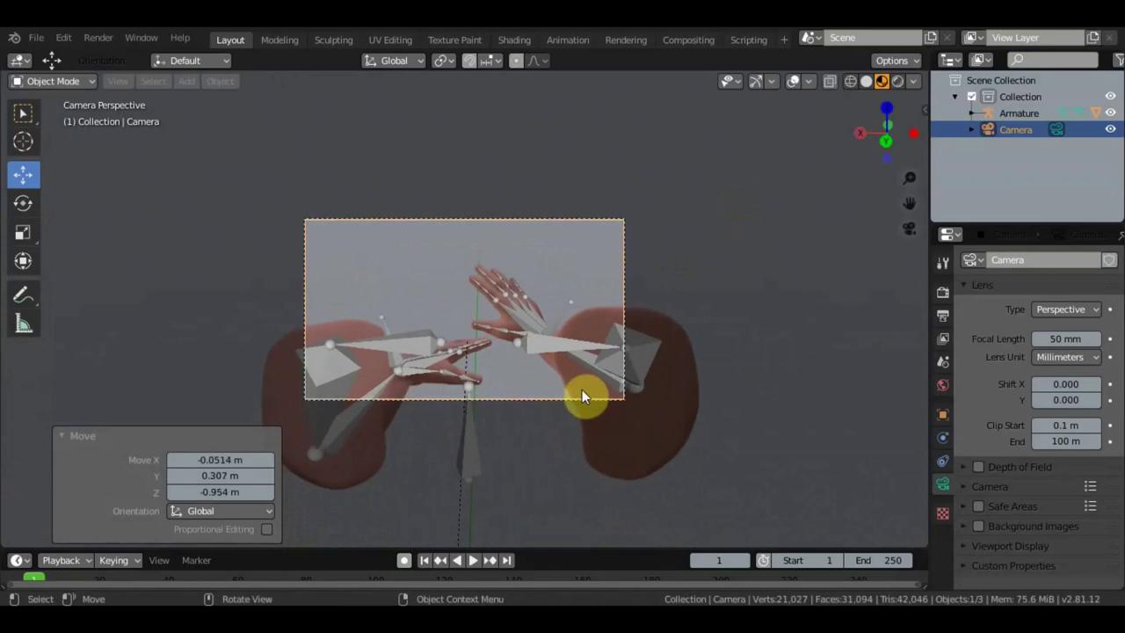
middle_drag(582, 394, 589, 321)
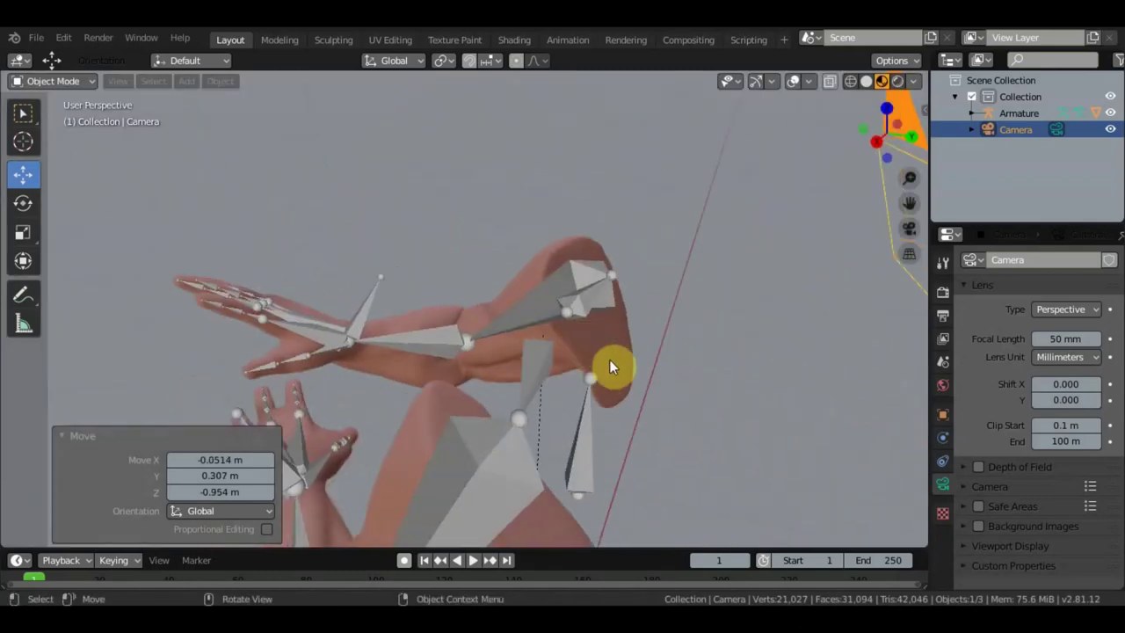
middle_drag(610, 359, 481, 284)
mouse_move(395, 289)
middle_down()
mouse_move(465, 320)
mouse_move(427, 344)
mouse_move(339, 334)
mouse_move(411, 321)
mouse_move(407, 364)
mouse_move(308, 320)
mouse_move(188, 293)
mouse_move(477, 322)
mouse_move(447, 308)
mouse_move(748, 267)
middle_up()
drag(758, 251, 680, 262)
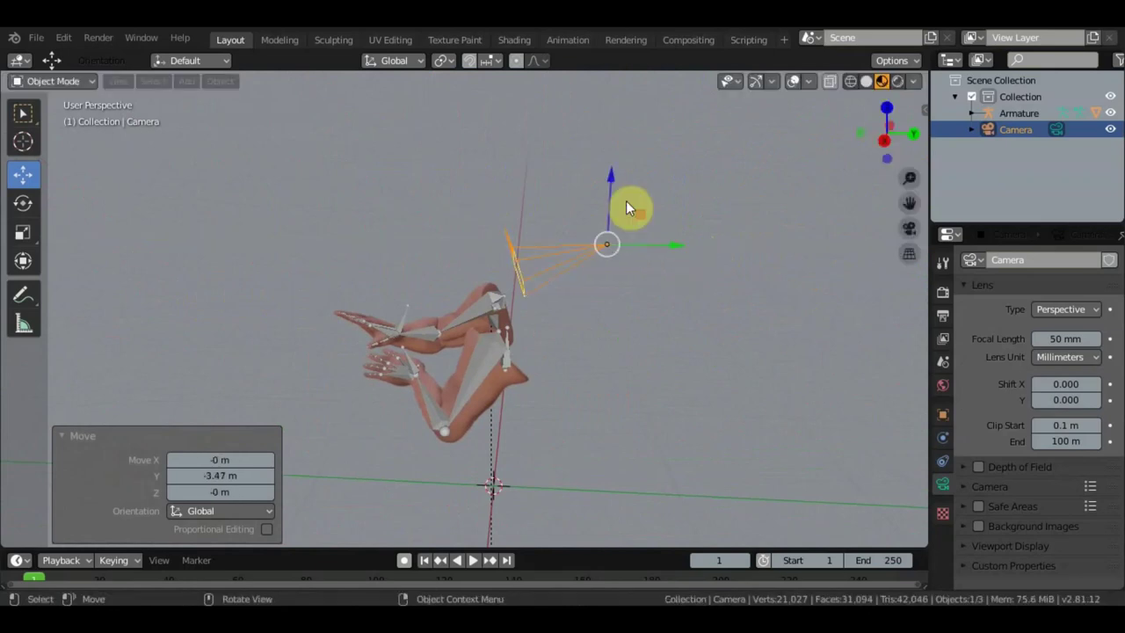
- Shrink the camera to 0.751 scale and reposition it within its view
key(s)
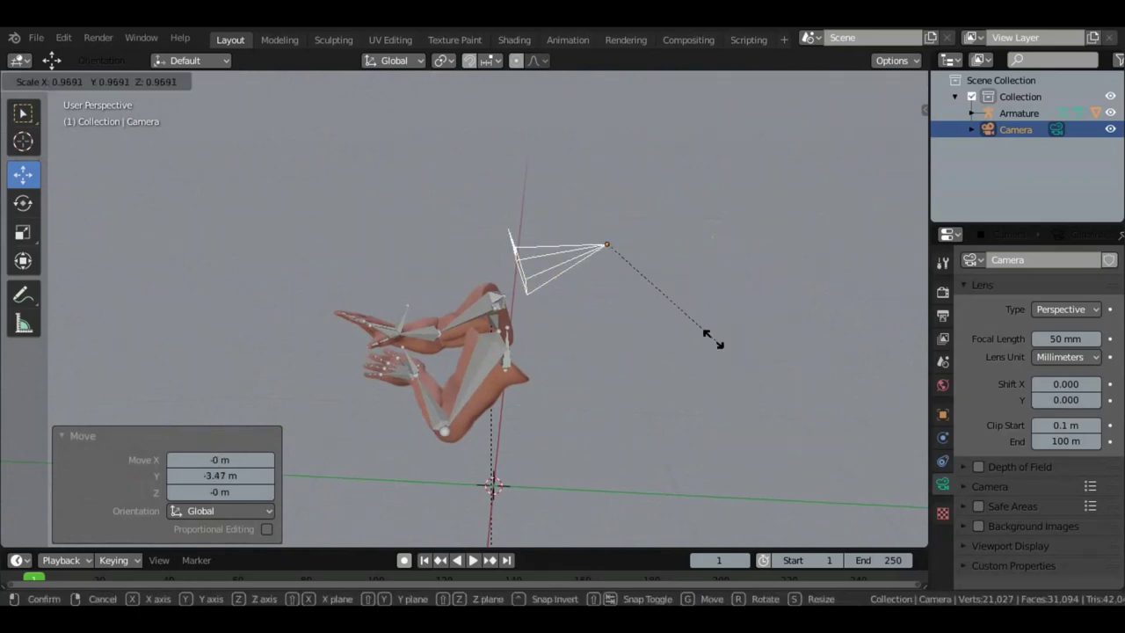
click(688, 315)
key(KP_0)
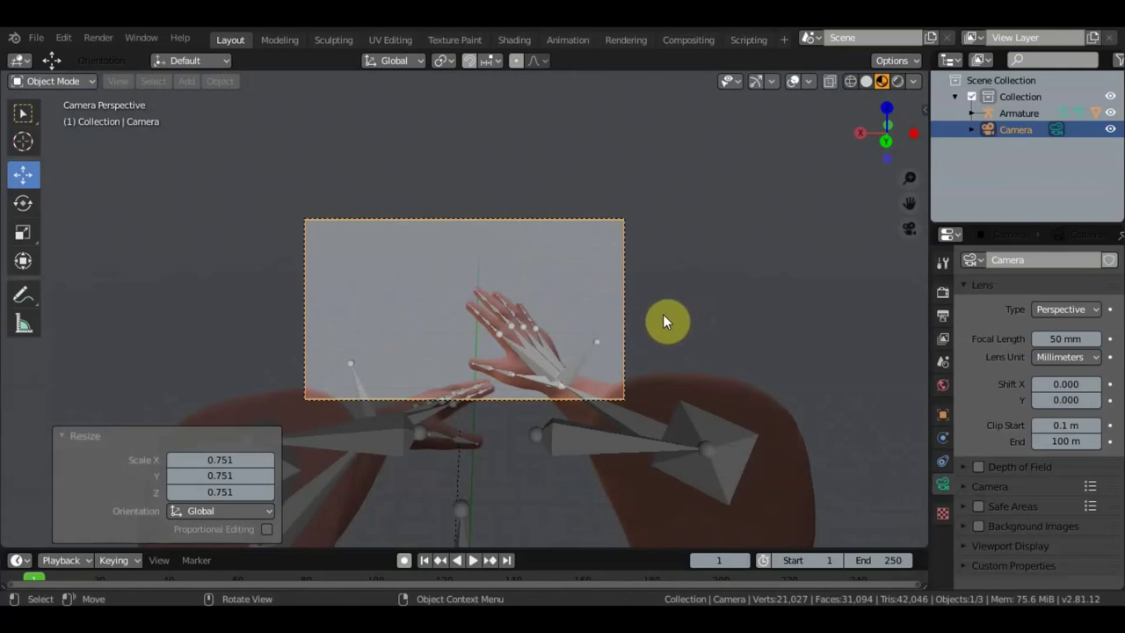
key(g)
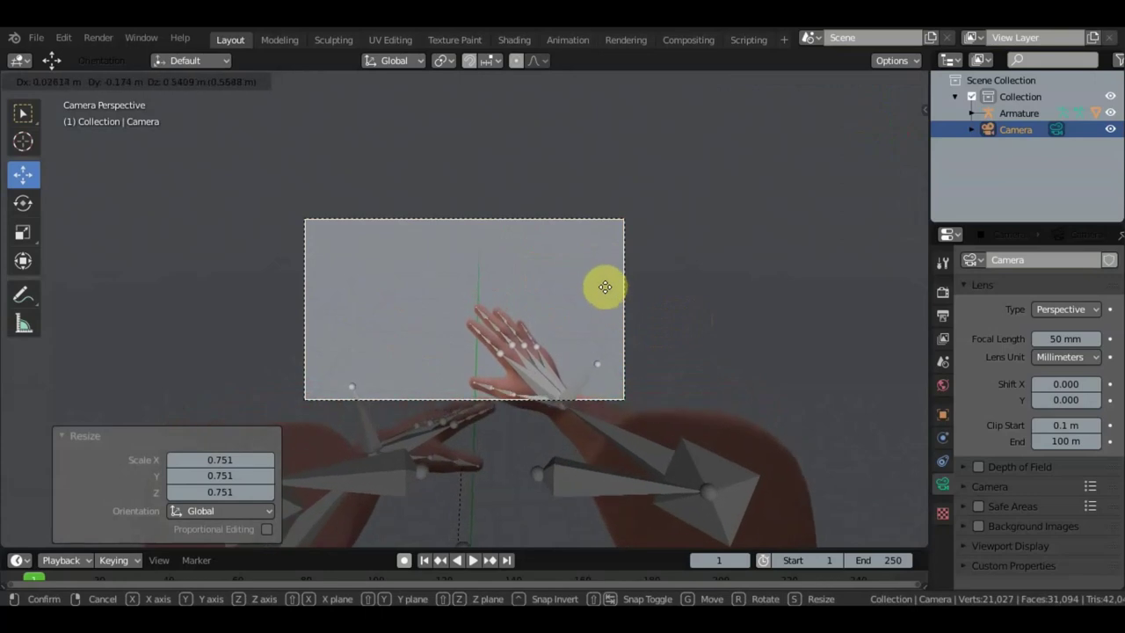
click(606, 292)
mouse_move(609, 299)
middle_down()
mouse_move(634, 318)
mouse_move(767, 305)
mouse_move(670, 274)
mouse_move(690, 243)
middle_up()
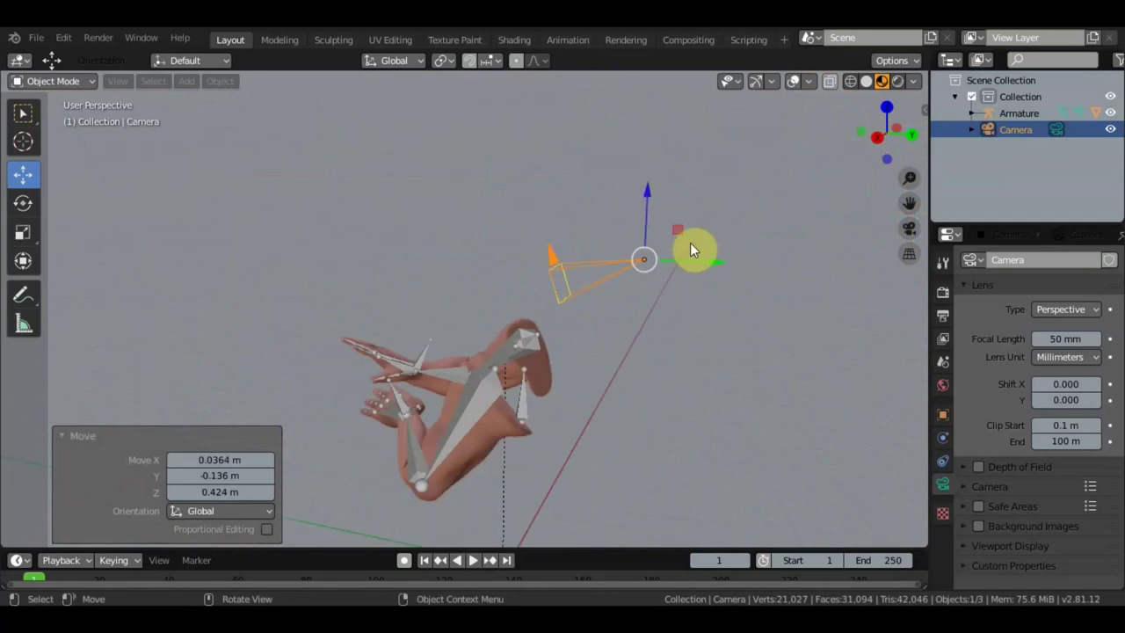
- Raise the camera 1.85 m along Z, check the framing, and reselect the armature
key(g)
key(y)
key(Escape)
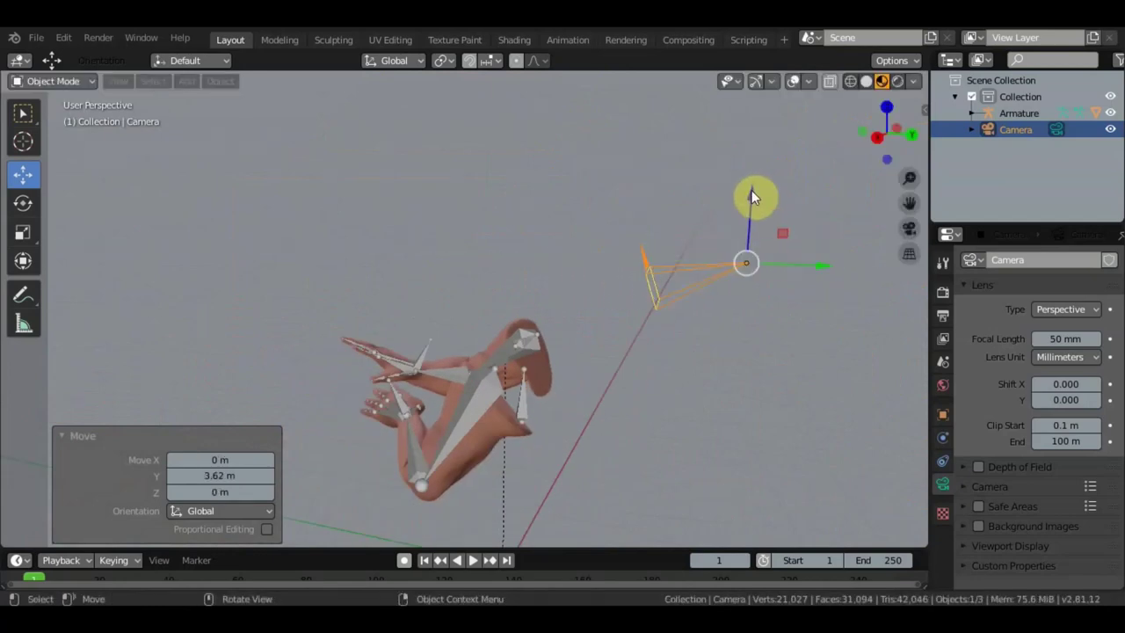
key(g)
key(z)
click(762, 139)
key(KP_0)
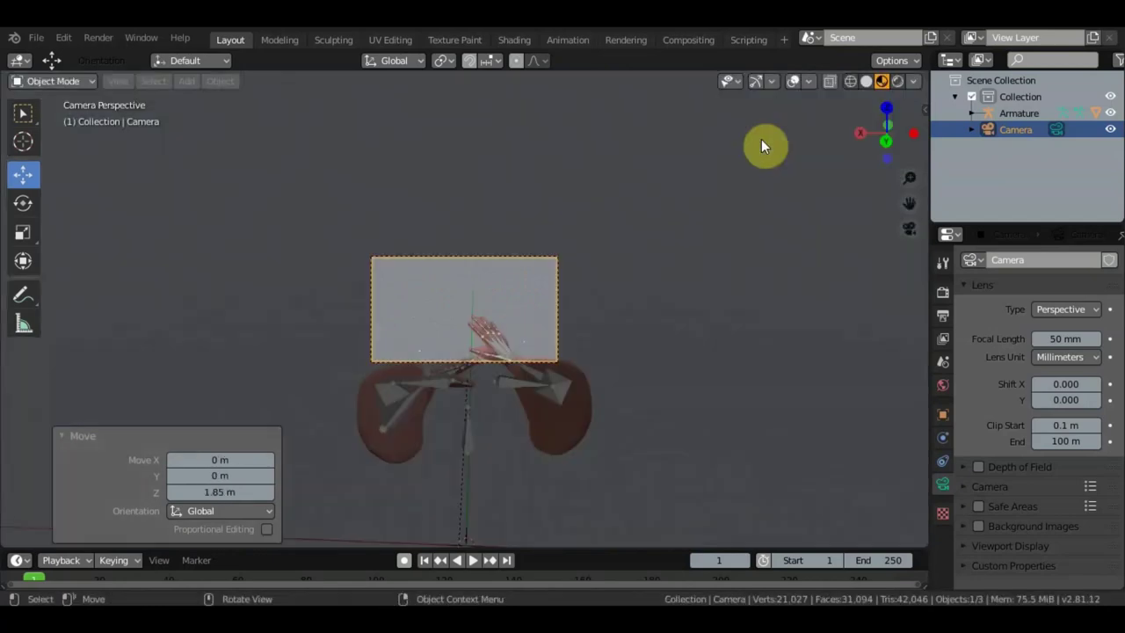
scroll(732, 197, up, 2)
scroll(703, 229, up, 2)
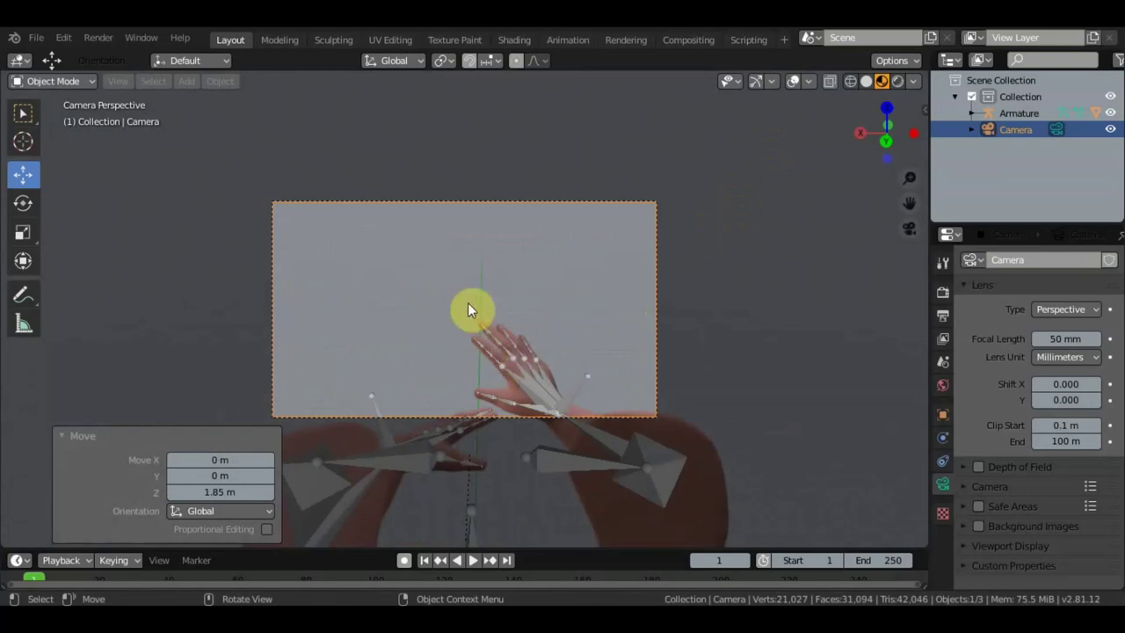
scroll(507, 344, down, 1)
mouse_move(507, 343)
middle_down()
mouse_move(560, 351)
mouse_move(539, 353)
mouse_move(507, 406)
mouse_move(424, 450)
middle_up()
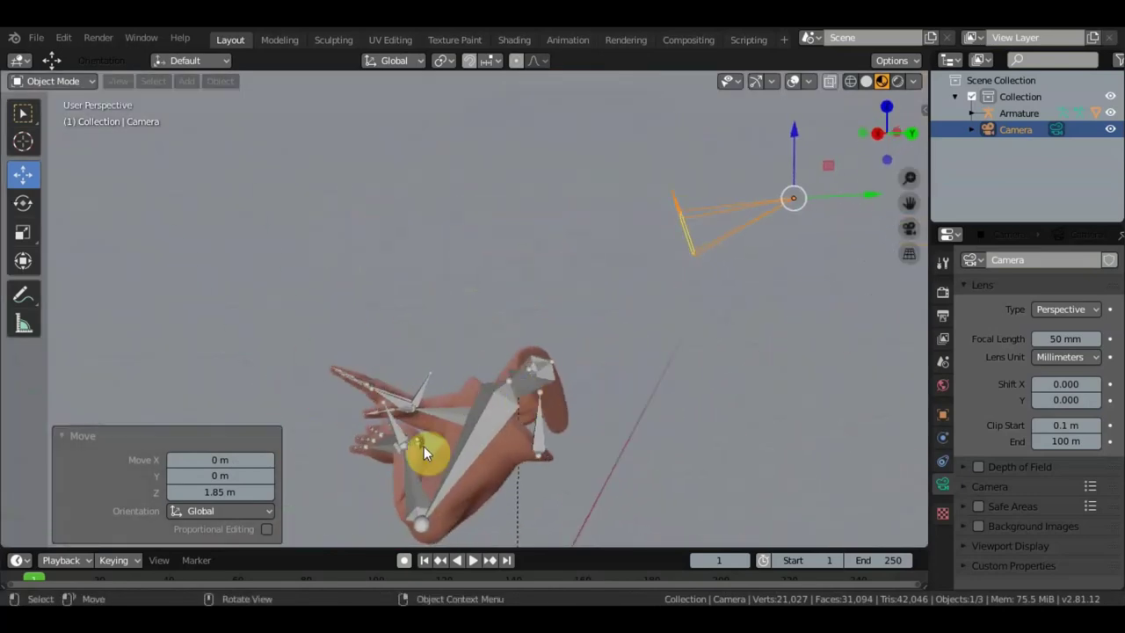
click(388, 417)
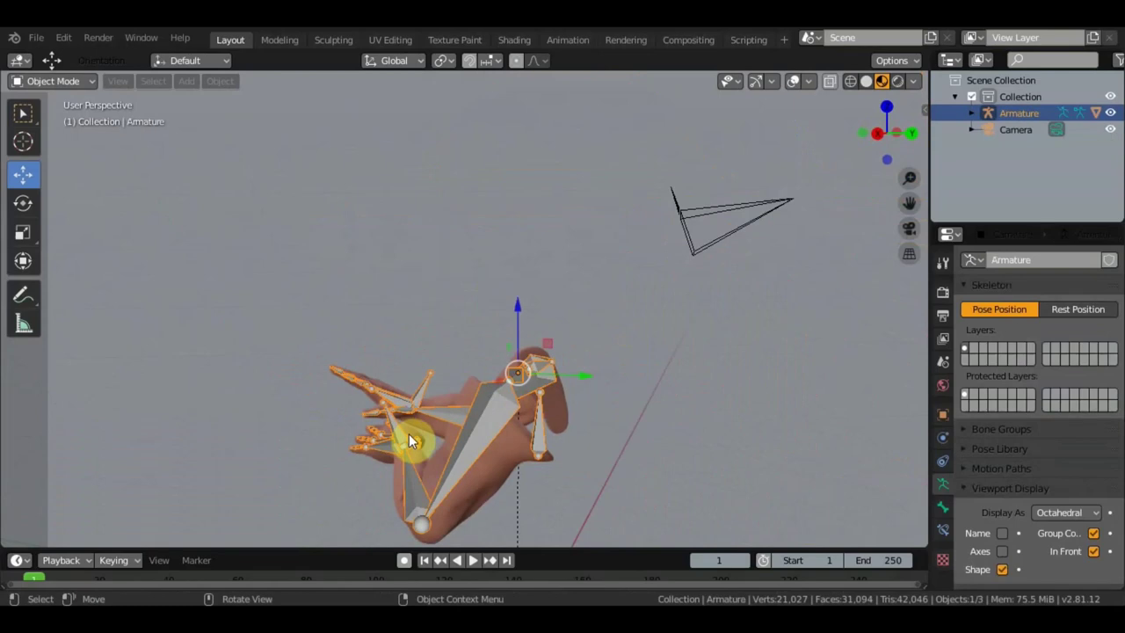
- In Pose Mode, move both hand bones, including Bone.047, by 0.675, -1.7, 1.68 m
click(74, 80)
click(70, 134)
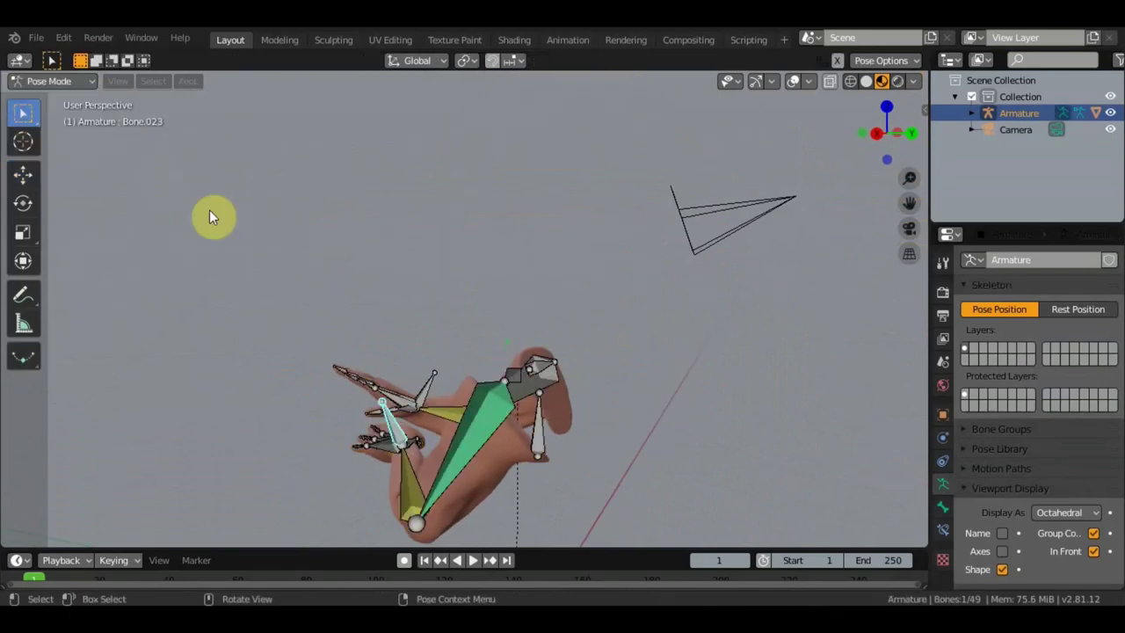
shift+click(426, 393)
key(g)
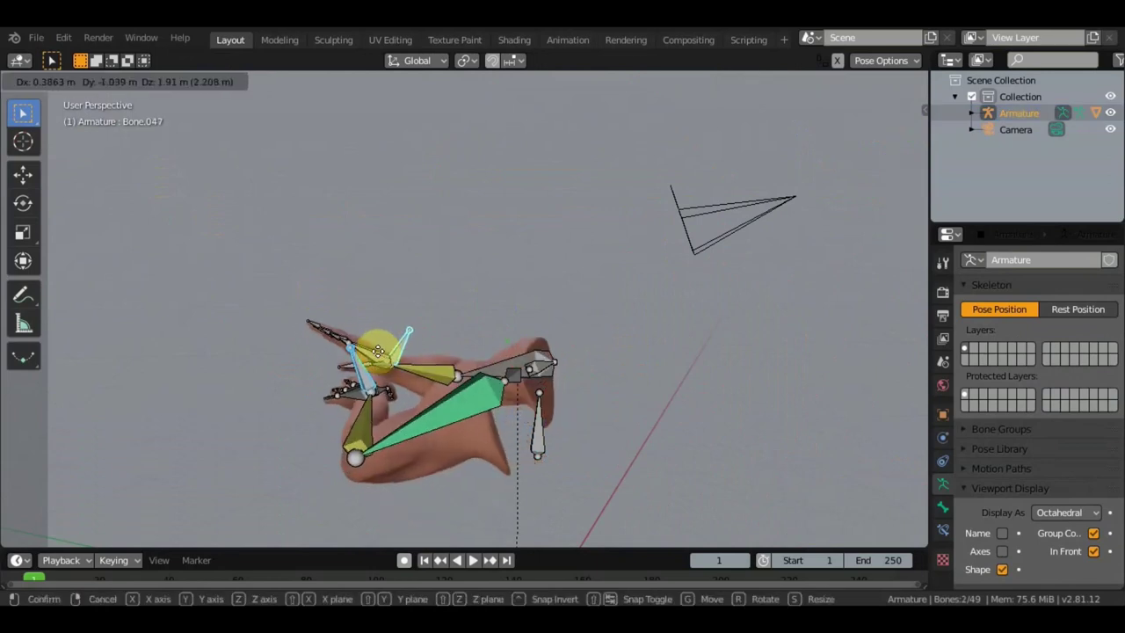
click(366, 350)
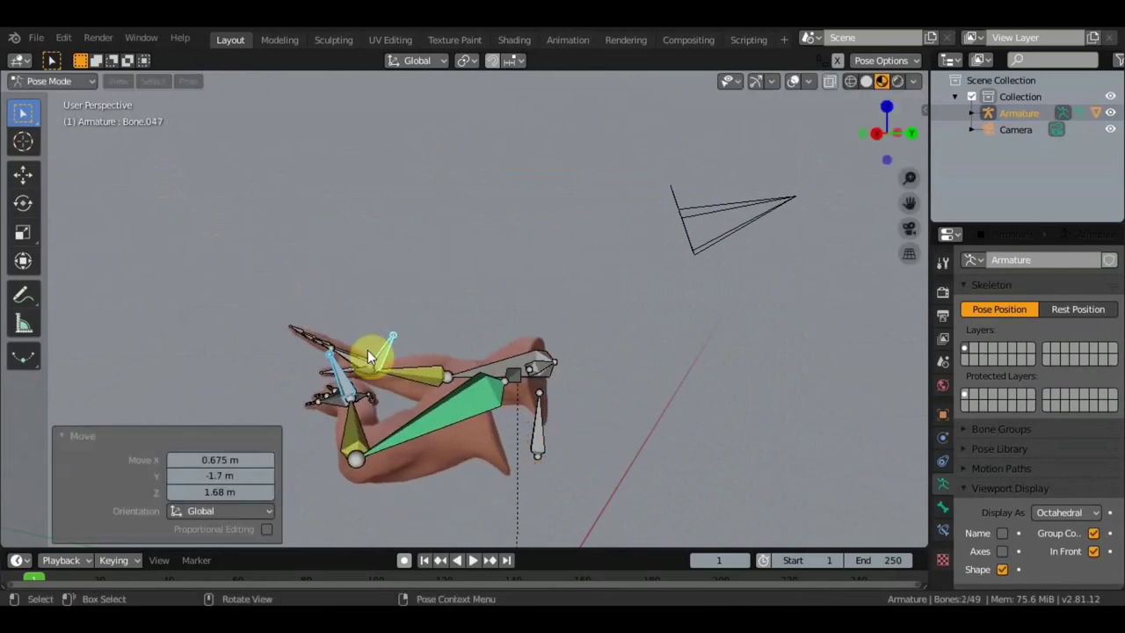
- Check the hands in the camera frame, then orbit out to an outside view
key(KP_0)
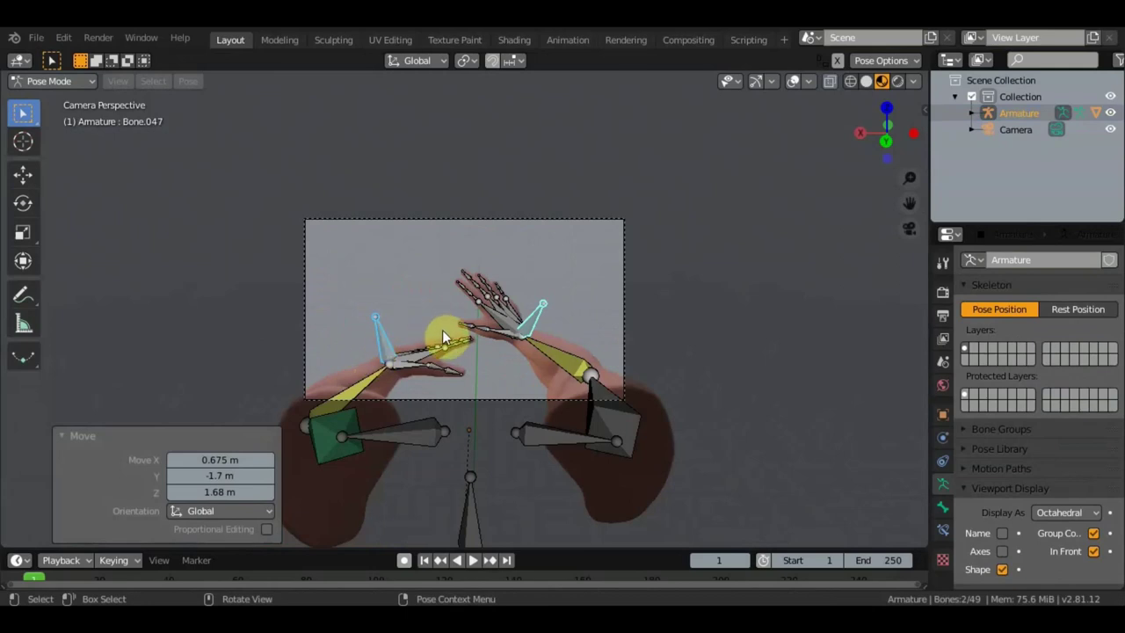
scroll(443, 337, up, 3)
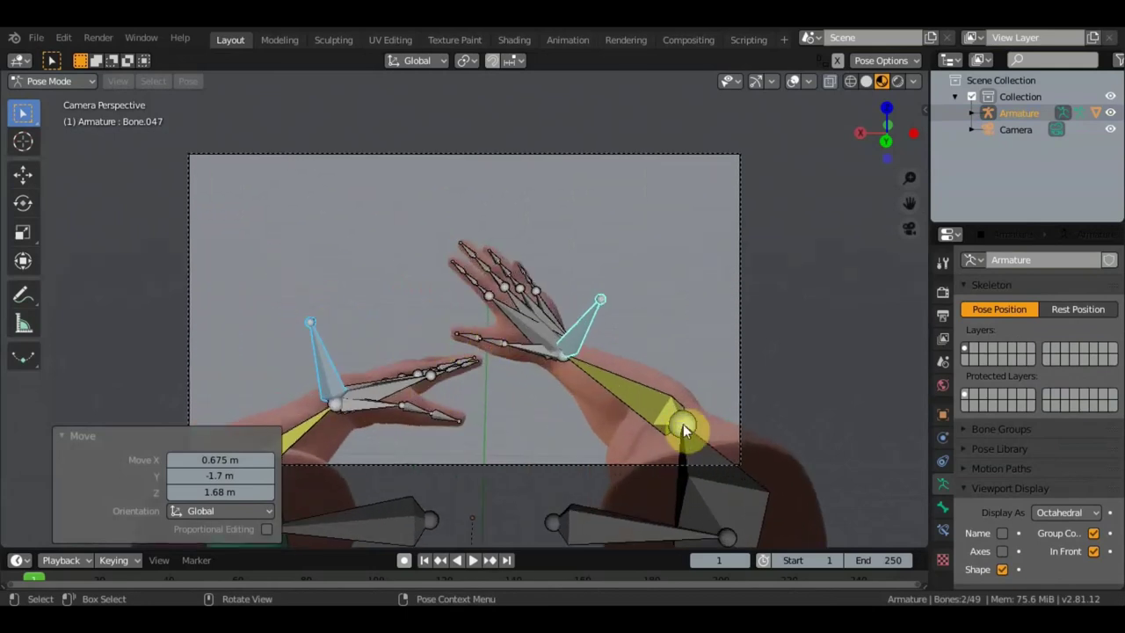
scroll(618, 421, down, 2)
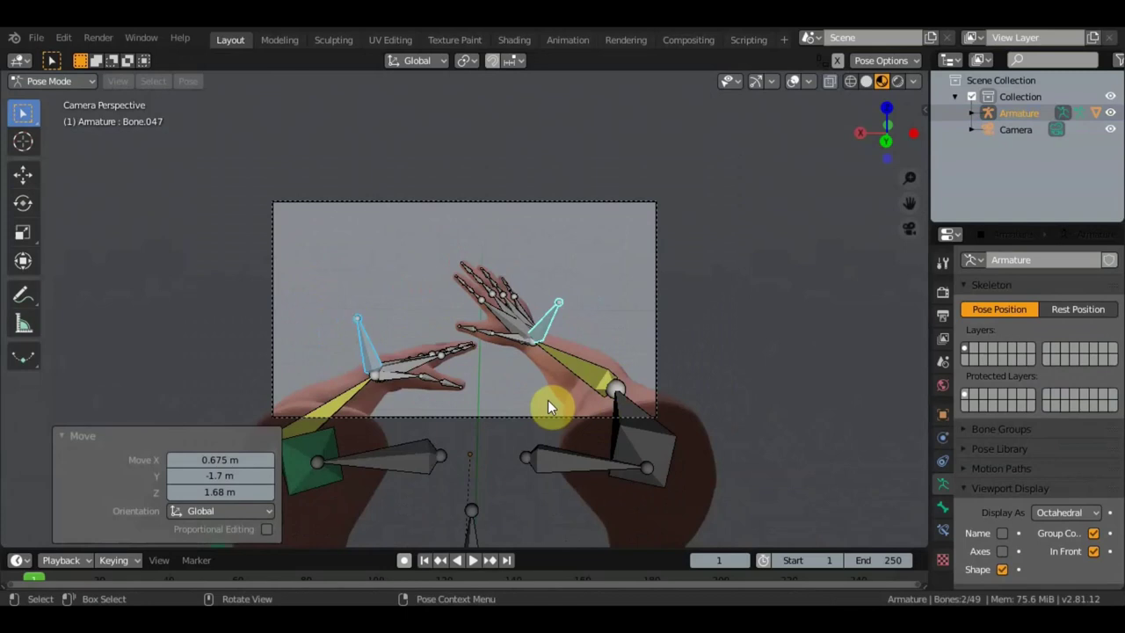
middle_drag(620, 395, 620, 396)
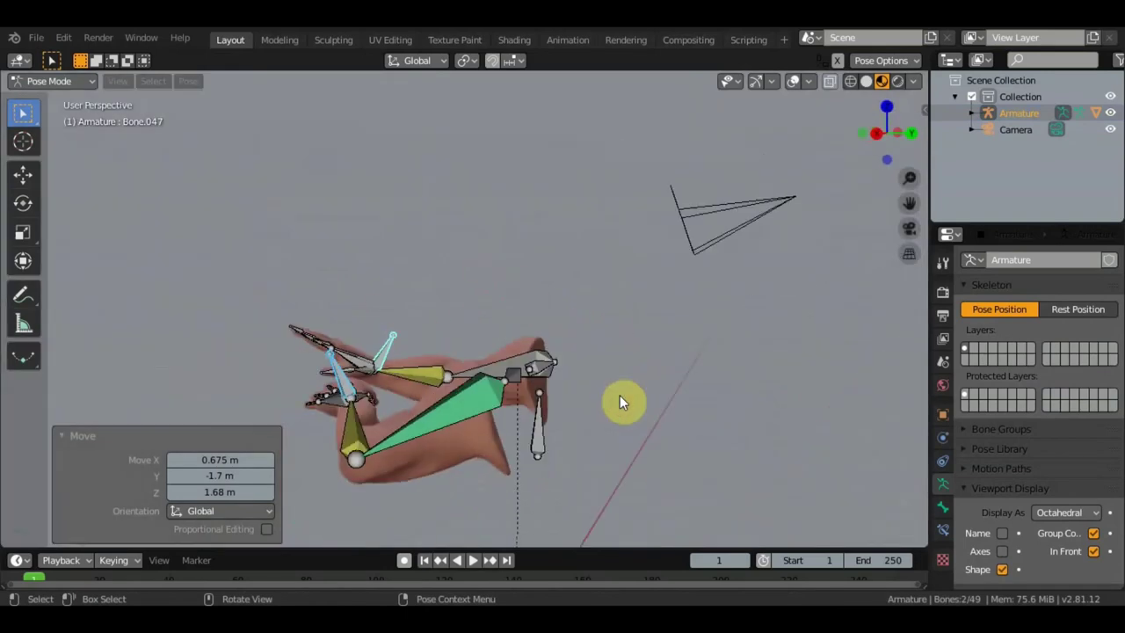
click(52, 81)
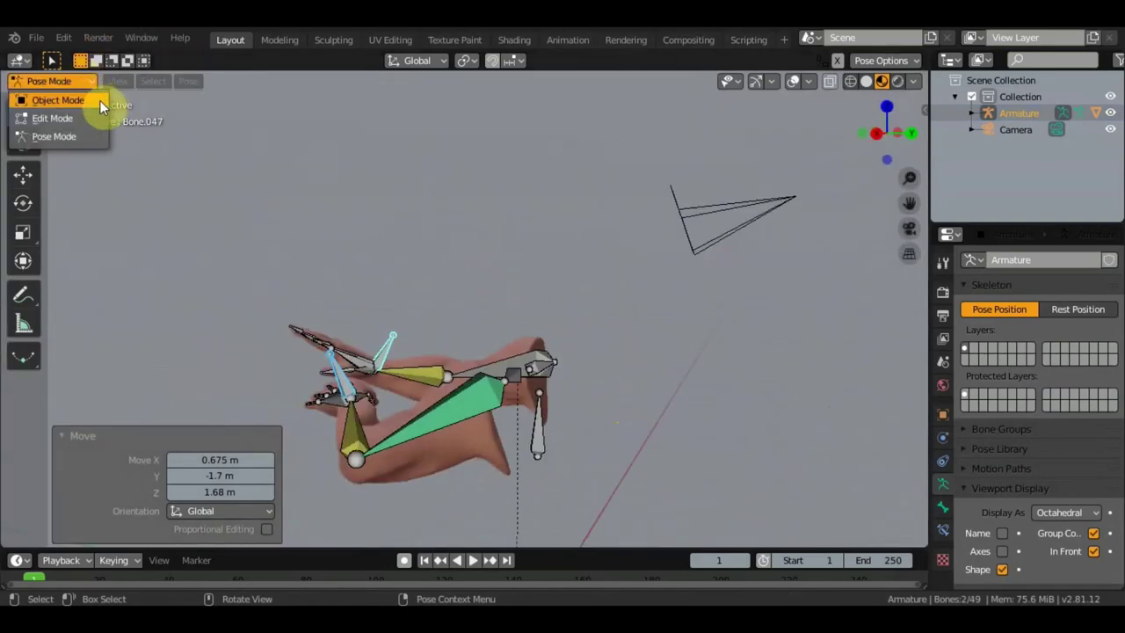
- In Object Mode, raise the camera on Z and reframe it on the joined hands
click(99, 100)
click(738, 216)
key(g)
key(z)
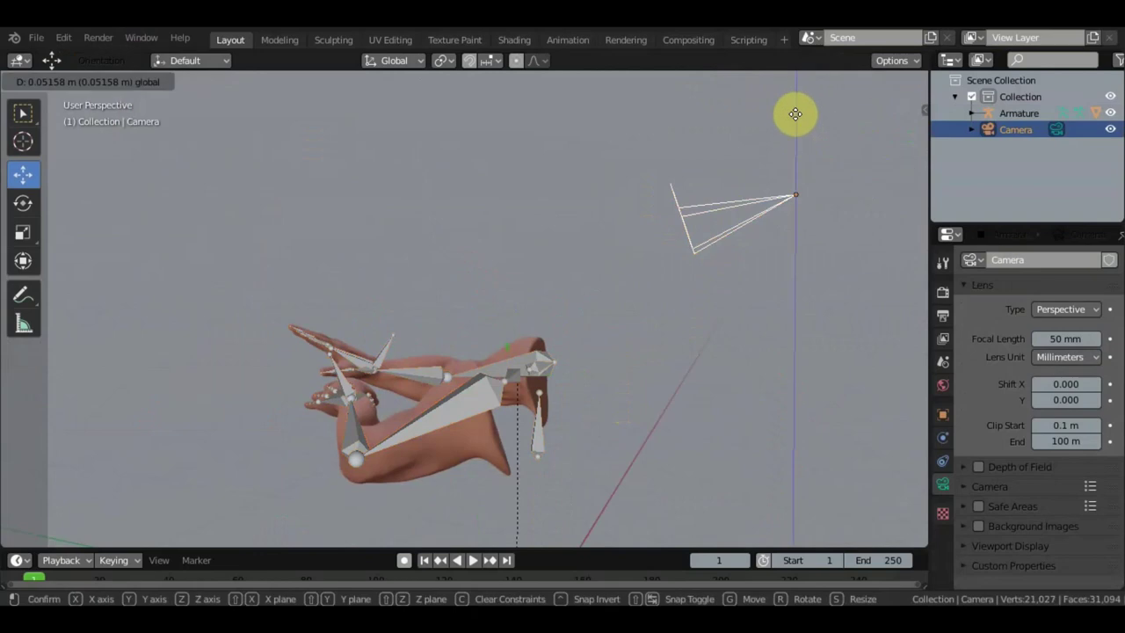
click(787, 532)
key(KP_0)
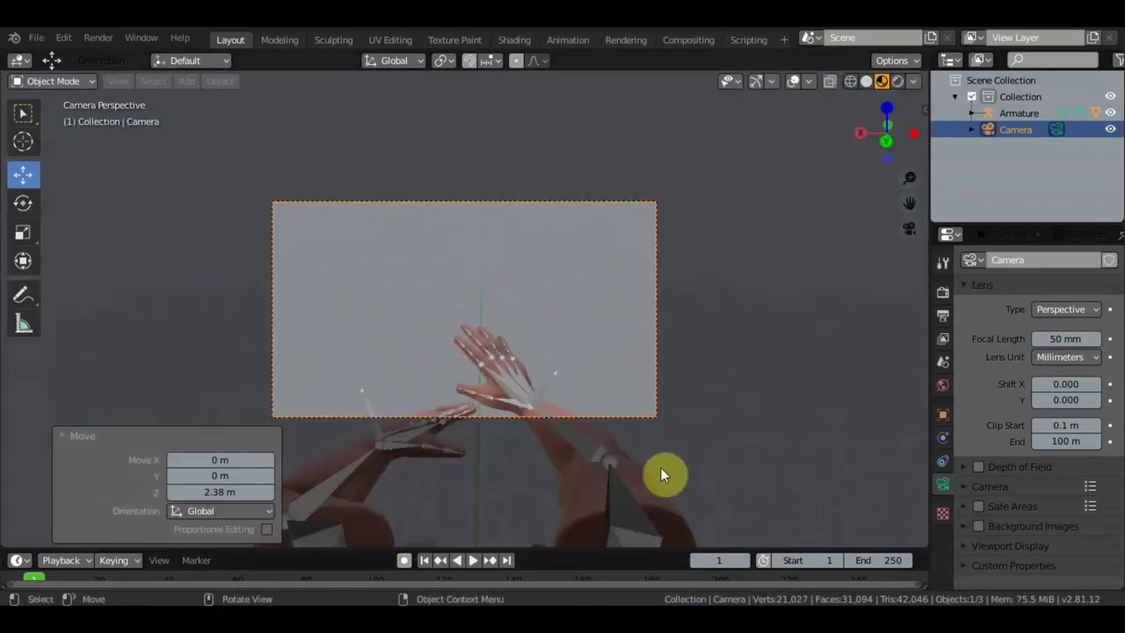
key(g)
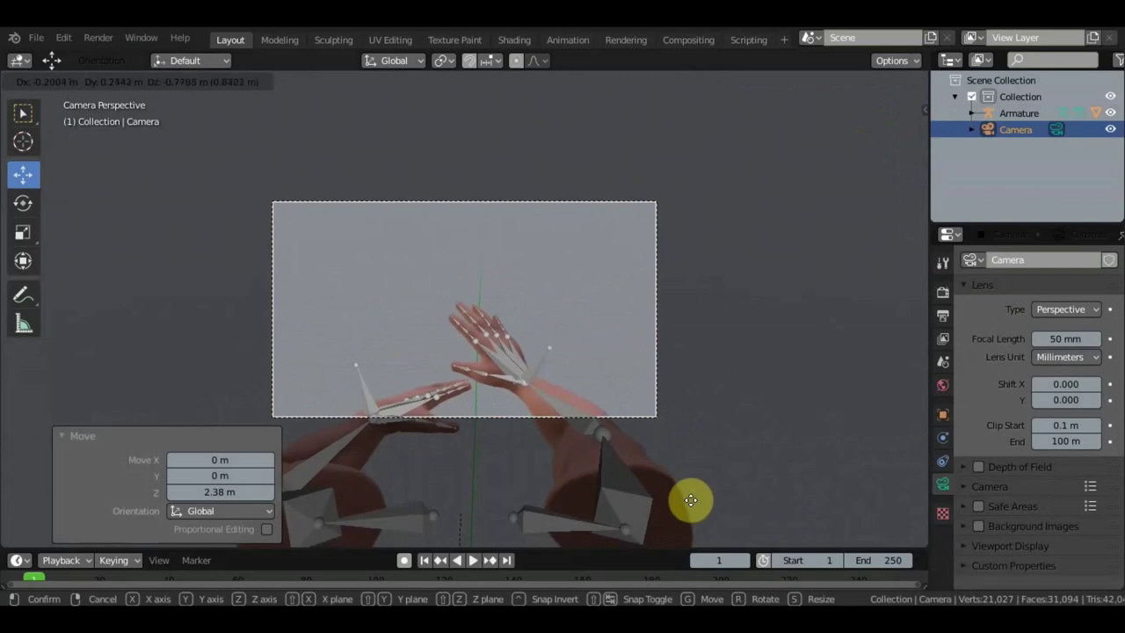
click(664, 496)
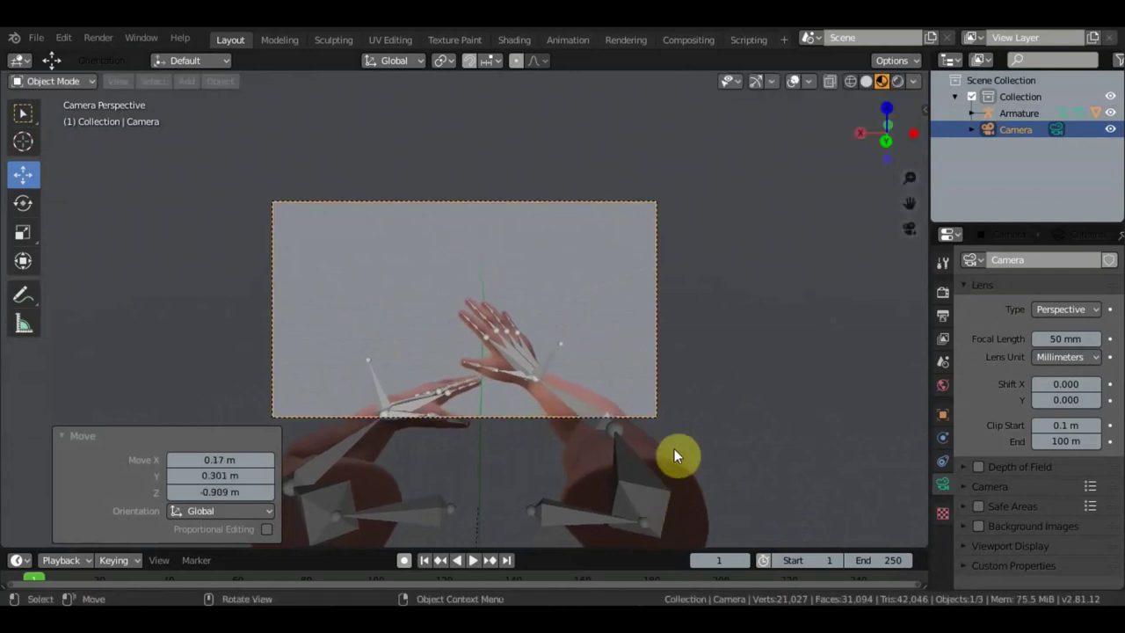
- Verify the camera framing and orbit to see the camera above the hands
mouse_move(674, 450)
middle_down()
mouse_move(766, 445)
mouse_move(708, 418)
middle_up()
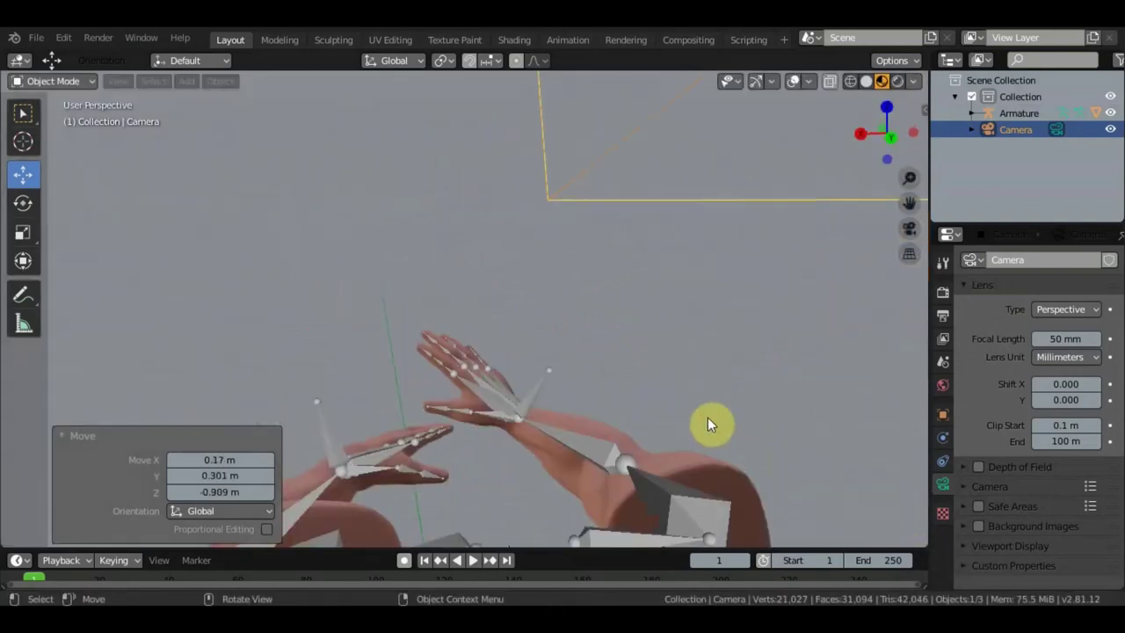
key(KP_0)
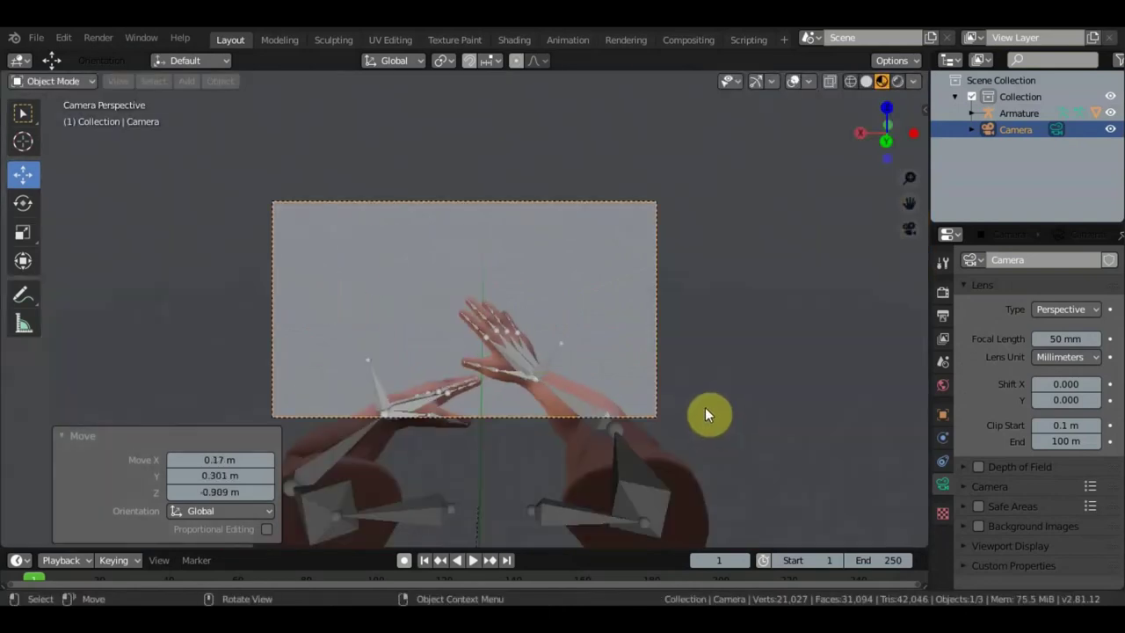
scroll(705, 407, down, 3)
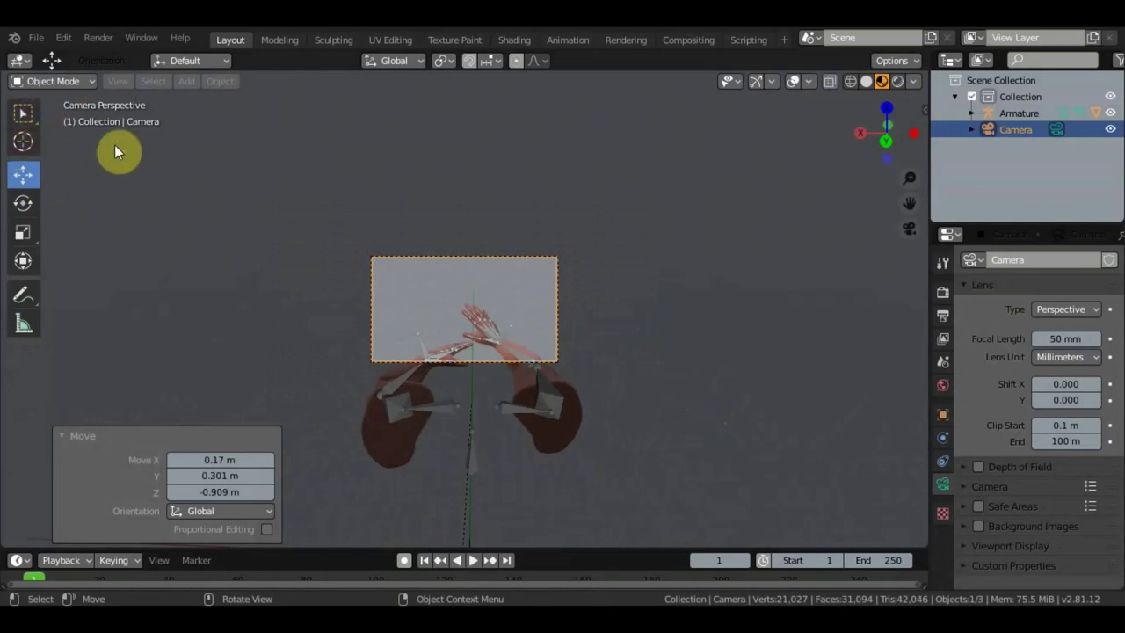
key(KP_0)
mouse_move(186, 208)
middle_down()
mouse_move(226, 196)
mouse_move(302, 233)
mouse_move(460, 261)
mouse_move(583, 249)
middle_up()
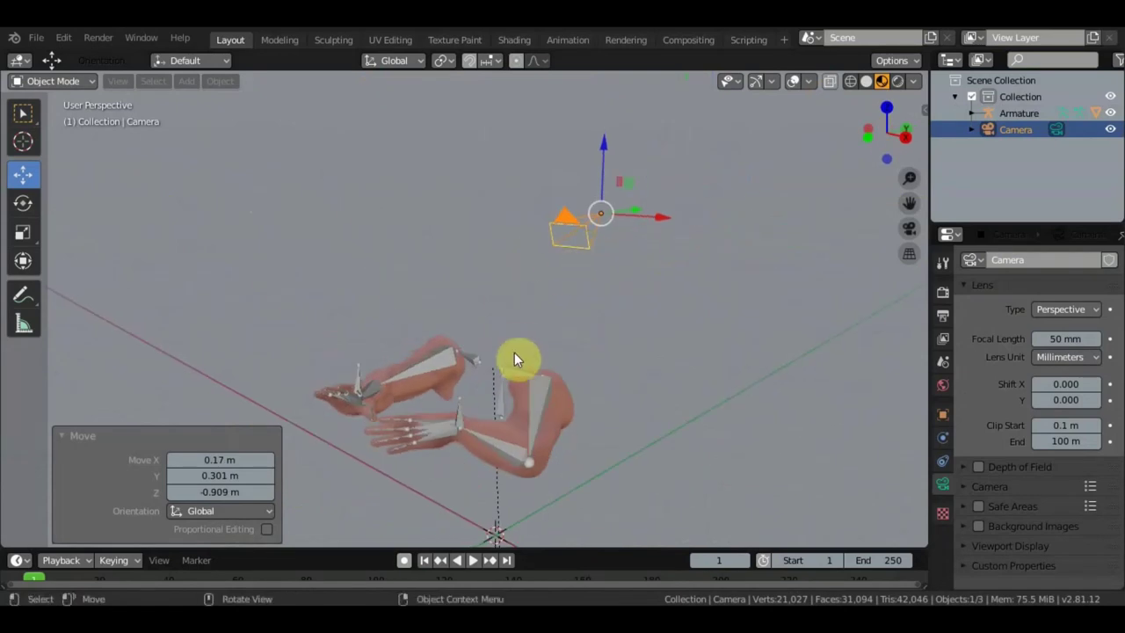
mouse_move(515, 359)
middle_down()
mouse_move(595, 341)
mouse_move(562, 325)
middle_up()
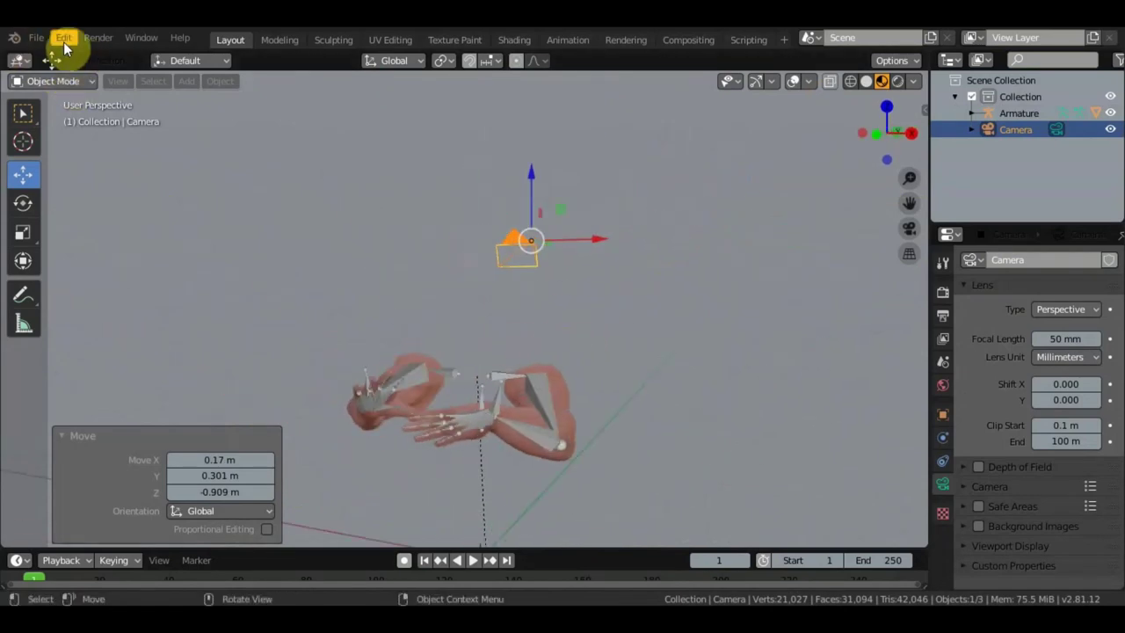
- Import the Wavefront knife model нож.OBJ from the hand animation folder
click(37, 40)
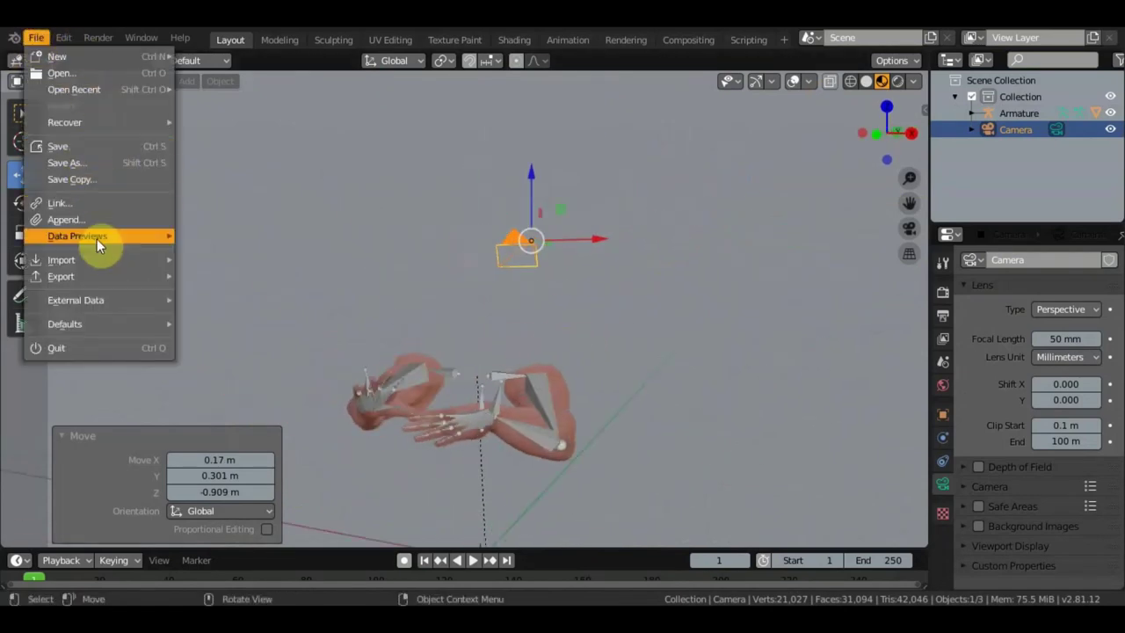
mouse_move(61, 259)
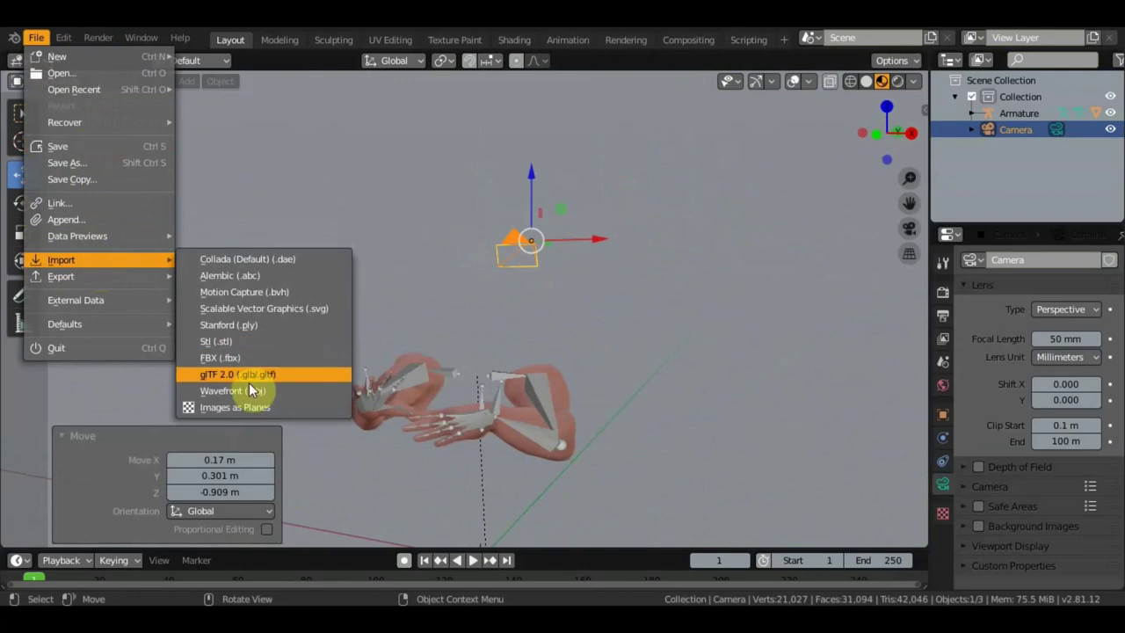
click(257, 389)
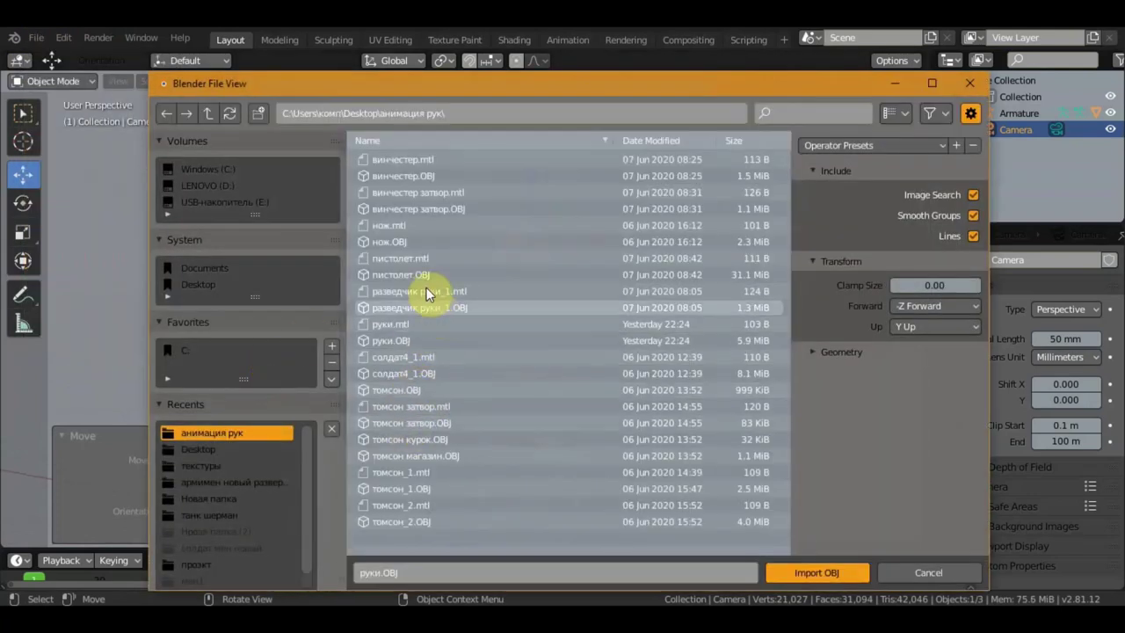
click(402, 242)
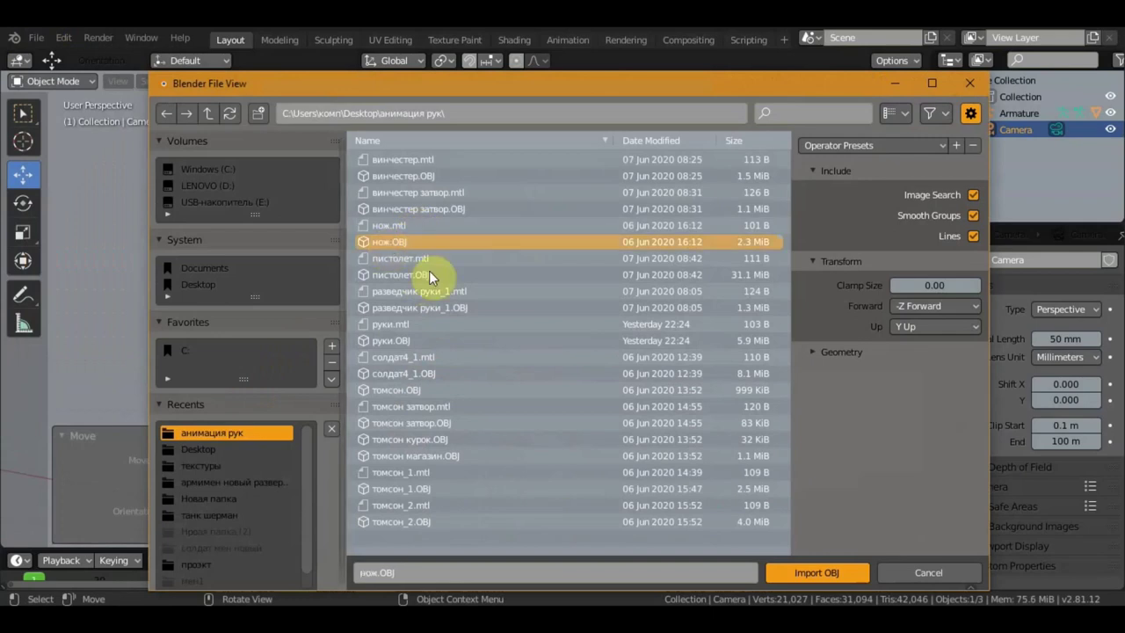
click(829, 580)
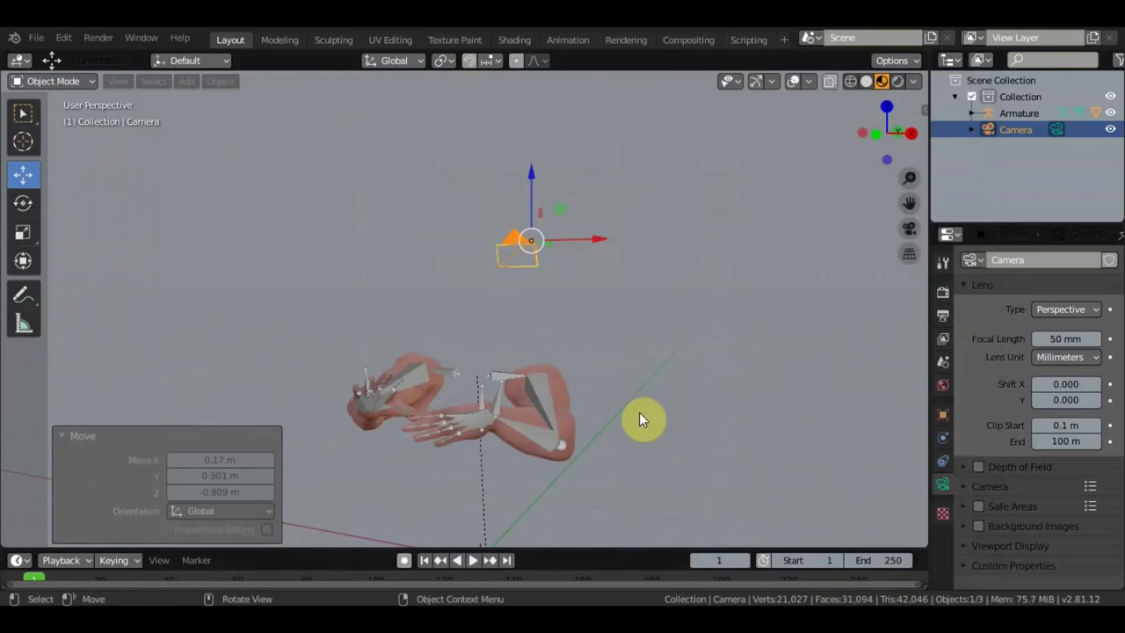
- Scale the knife to 0.312, rotate it 89° upright, and move it beside the hands
mouse_move(639, 419)
middle_down()
mouse_move(639, 442)
mouse_move(671, 410)
mouse_move(741, 384)
middle_up()
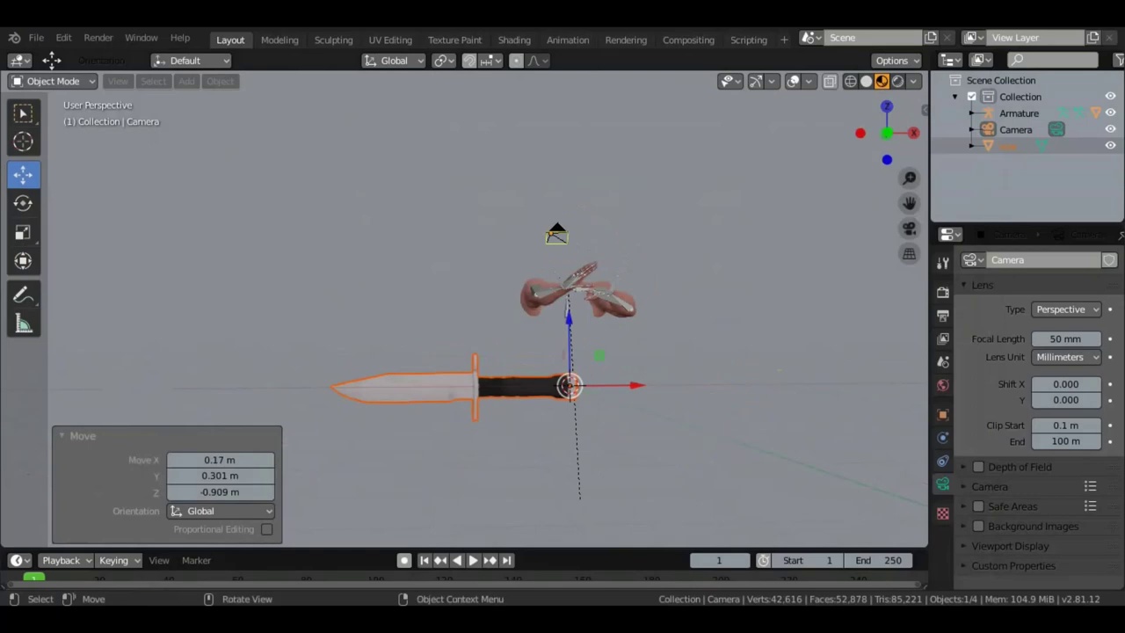
key(s)
click(642, 440)
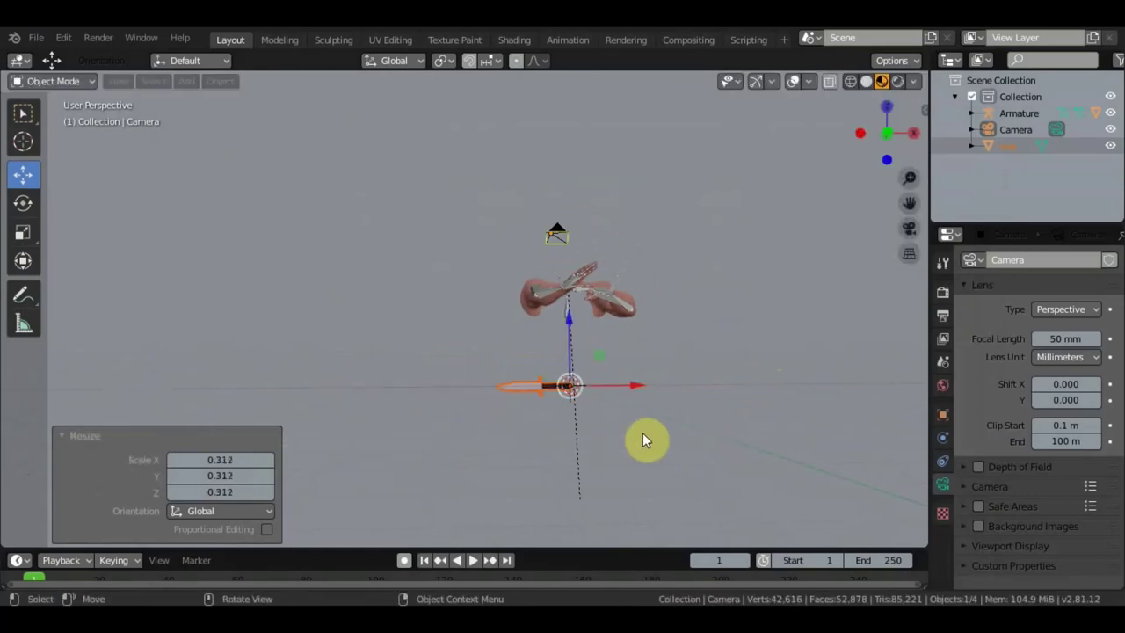
key(r)
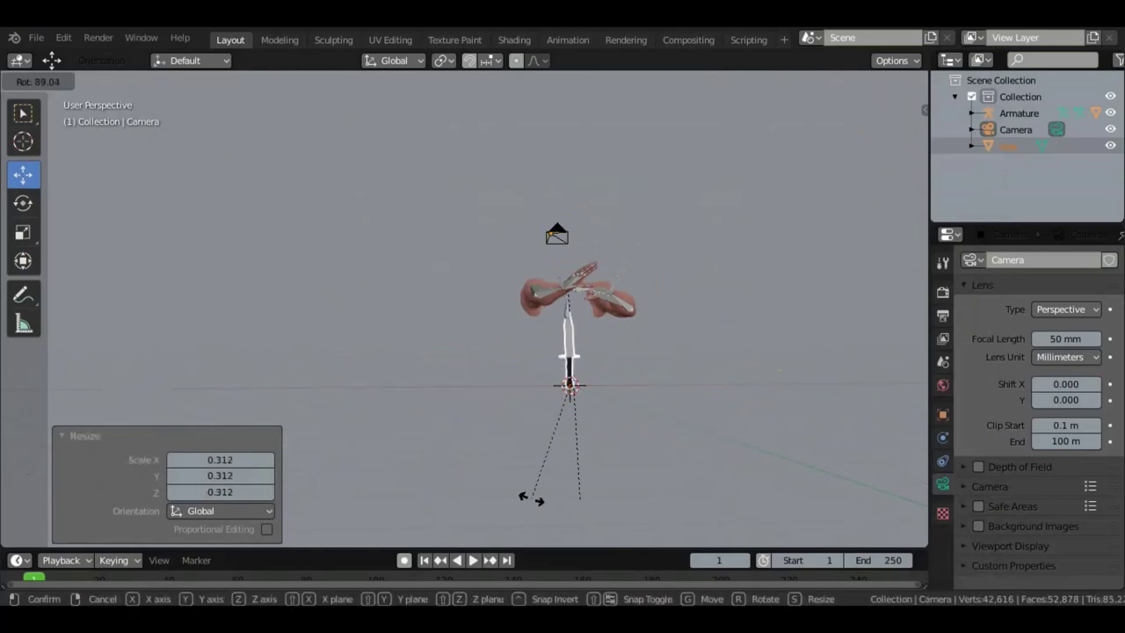
click(578, 455)
mouse_move(577, 453)
middle_down()
mouse_move(748, 437)
mouse_move(472, 465)
mouse_move(764, 445)
mouse_move(736, 465)
mouse_move(514, 436)
mouse_move(595, 449)
middle_up()
key(g)
click(622, 455)
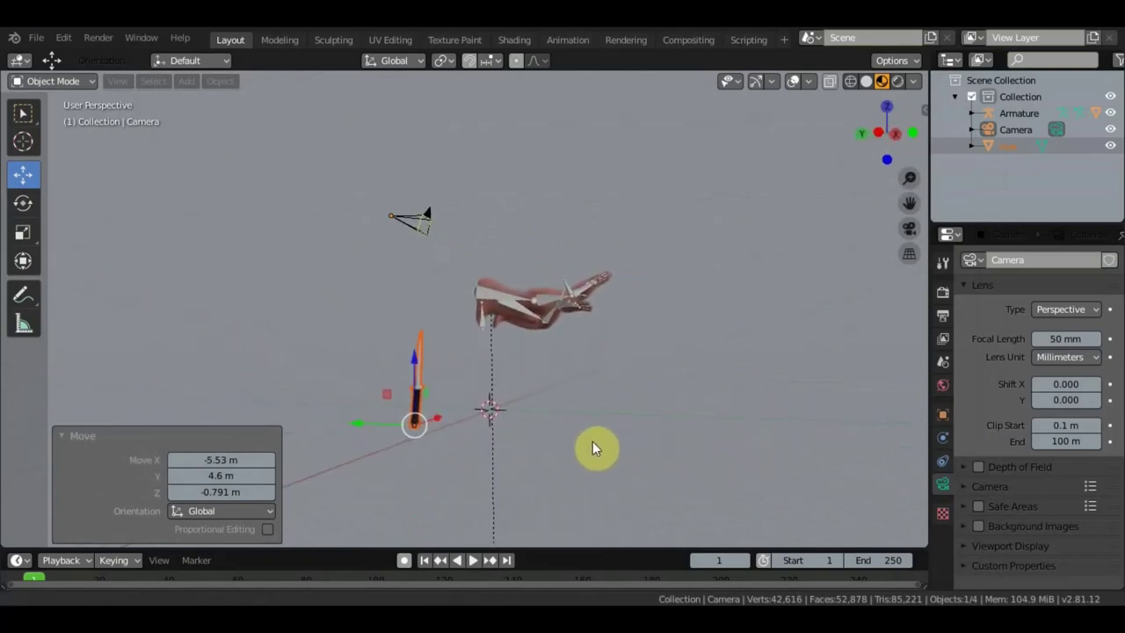
key(shift)
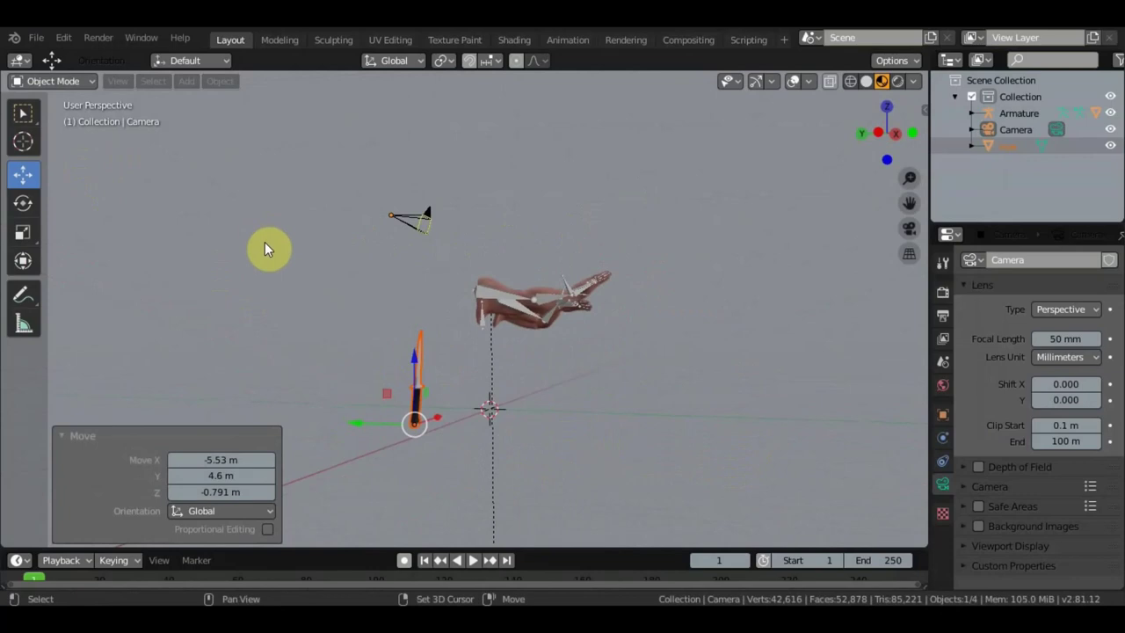
key(shift+a)
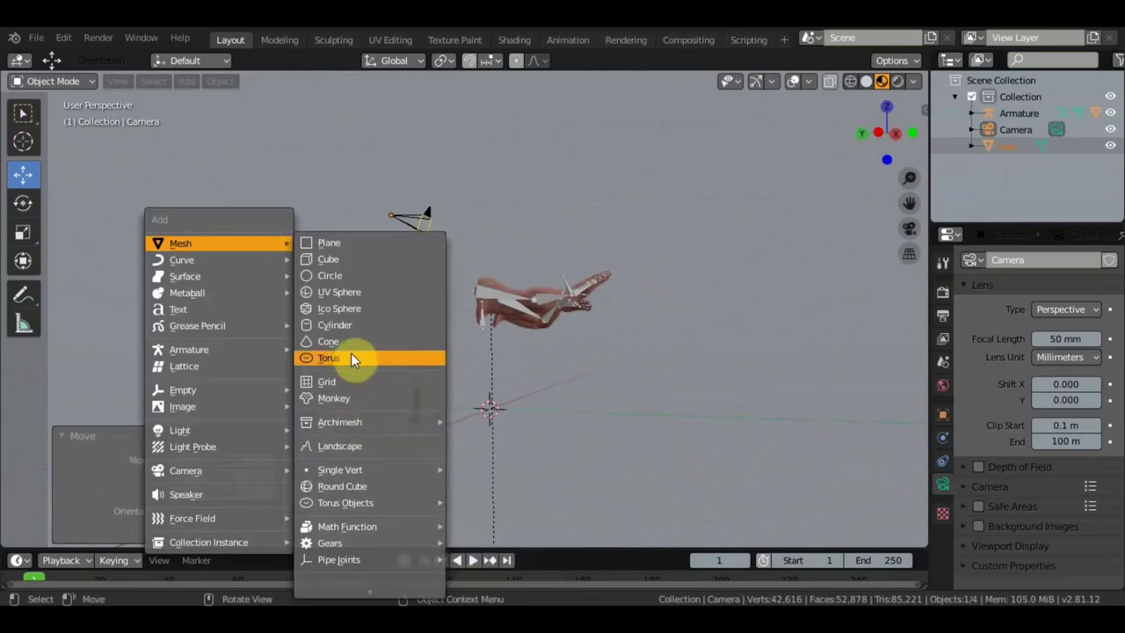
mouse_move(189, 349)
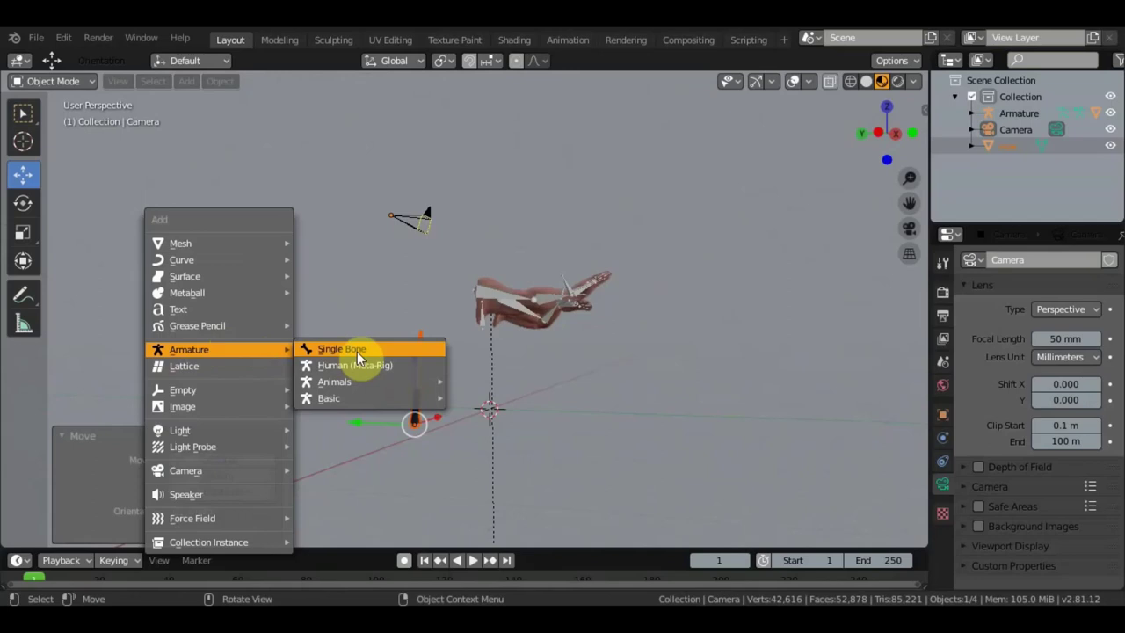
- Add a Single Bone armature for the knife, scale it to 3.780, and reposition it
click(357, 351)
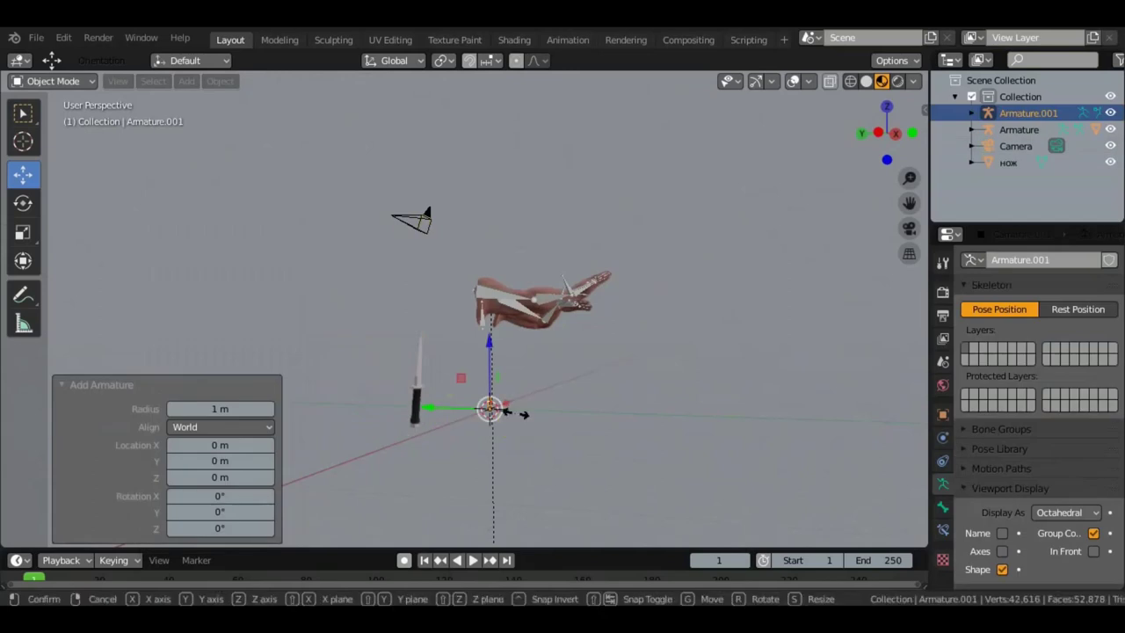
key(s)
click(580, 453)
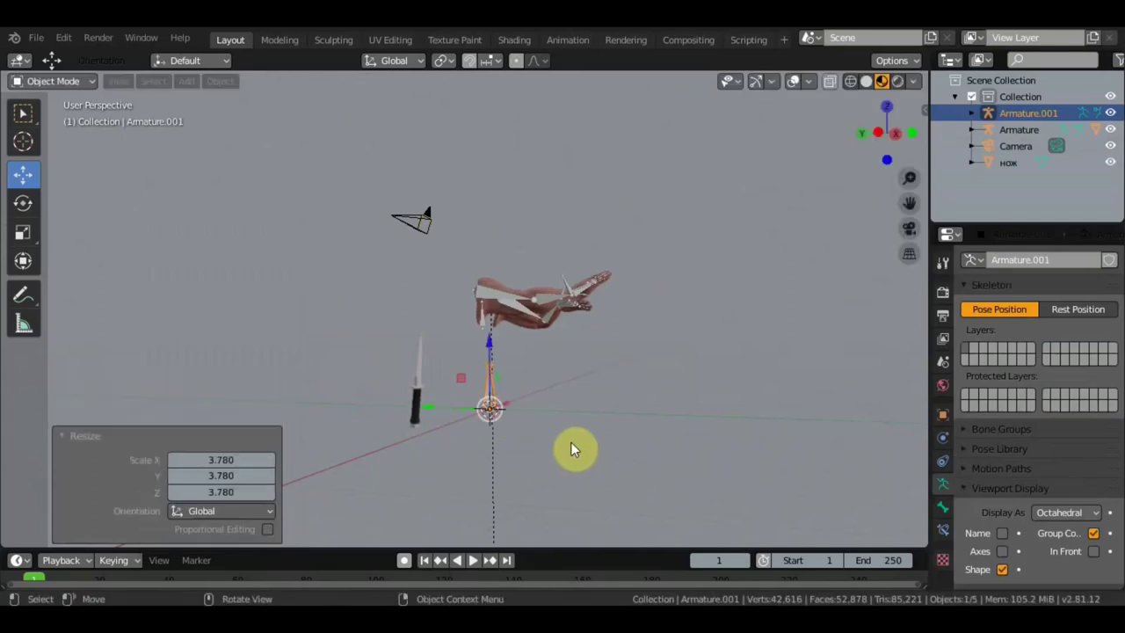
key(g)
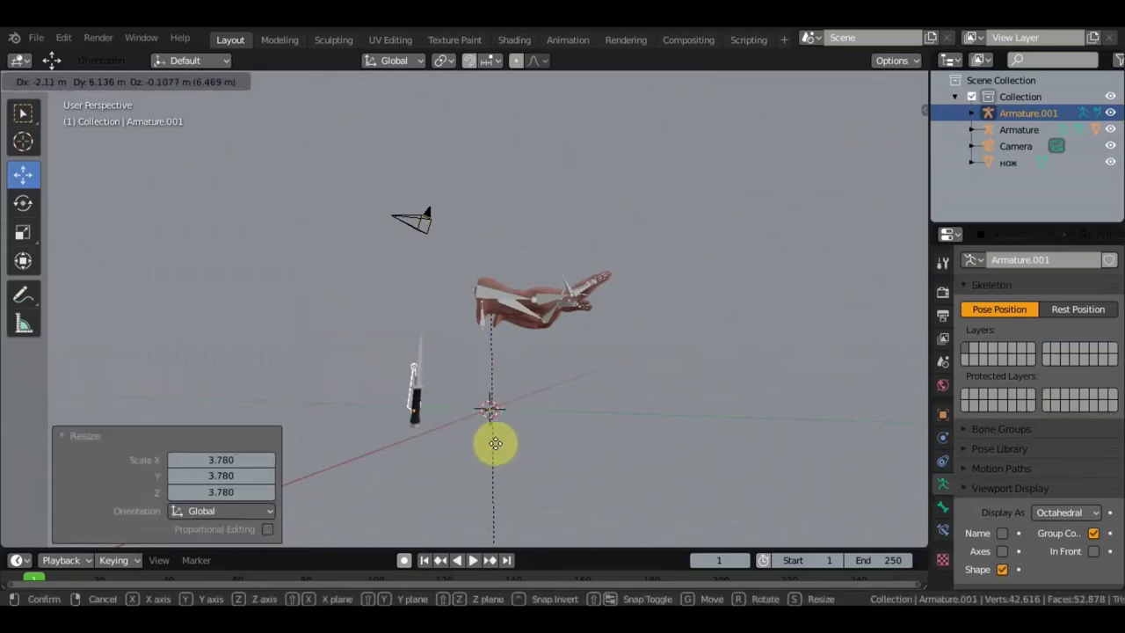
click(495, 444)
- Move the new bone next to the knife and lay it along the handle
middle_drag(515, 446, 376, 429)
key(g)
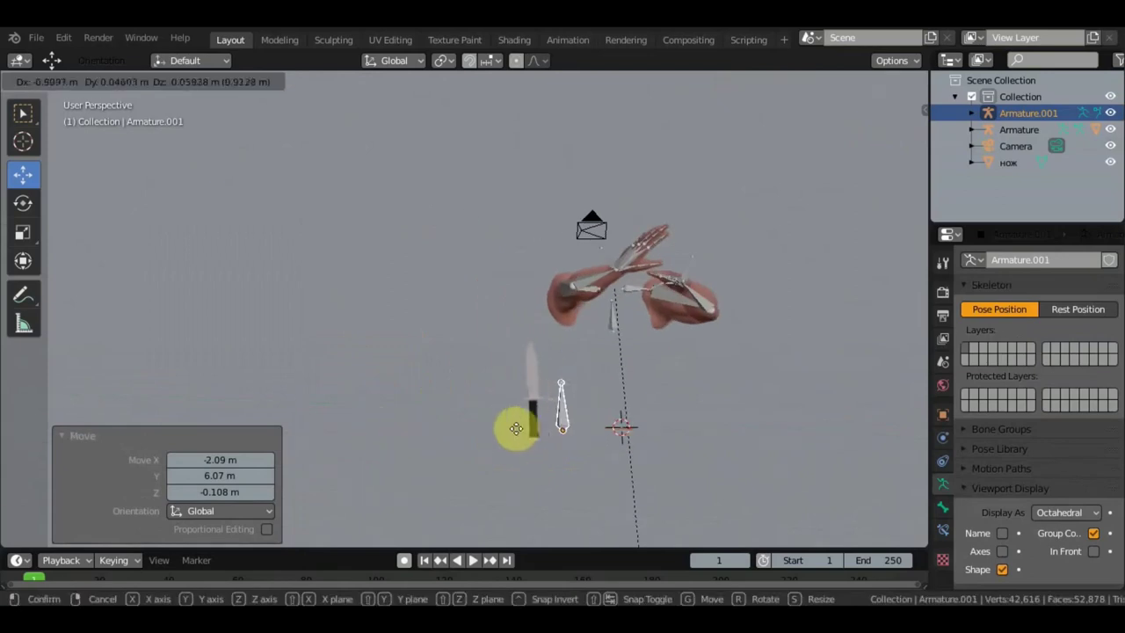
click(493, 422)
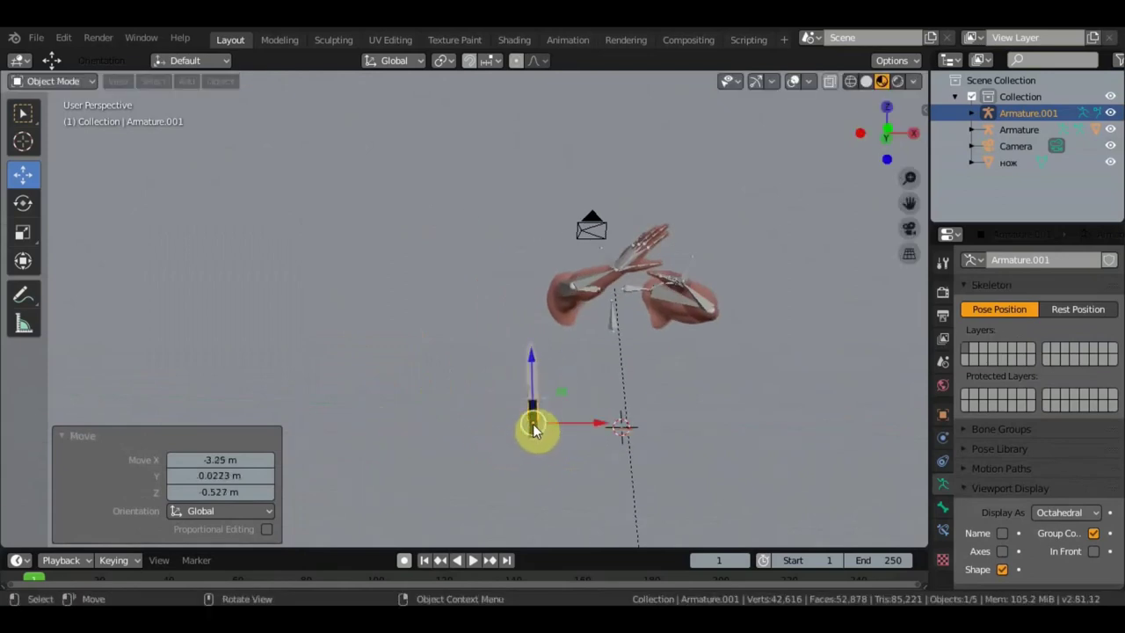
scroll(532, 424, up, 3)
mouse_move(533, 427)
middle_down()
mouse_move(435, 261)
mouse_move(528, 291)
mouse_move(650, 299)
mouse_move(583, 322)
mouse_move(461, 311)
mouse_move(454, 298)
middle_up()
key(g)
click(504, 308)
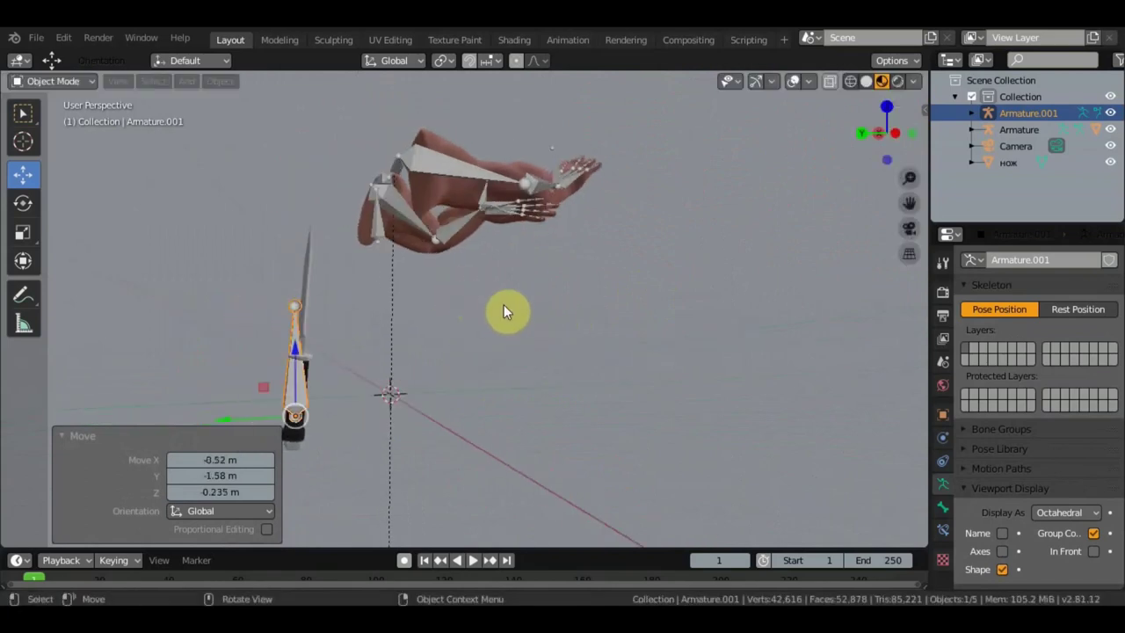
- Tilt the bone 5.88° on Z, shift it onto the knife, and select the knife mesh
key(r)
click(538, 389)
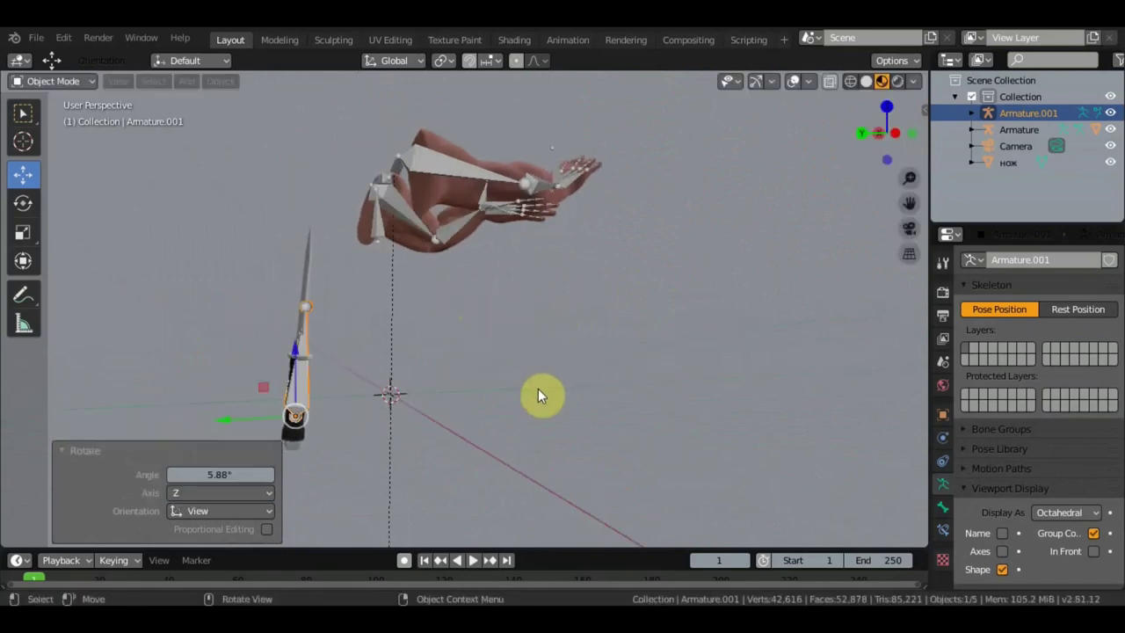
middle_drag(538, 389, 342, 366)
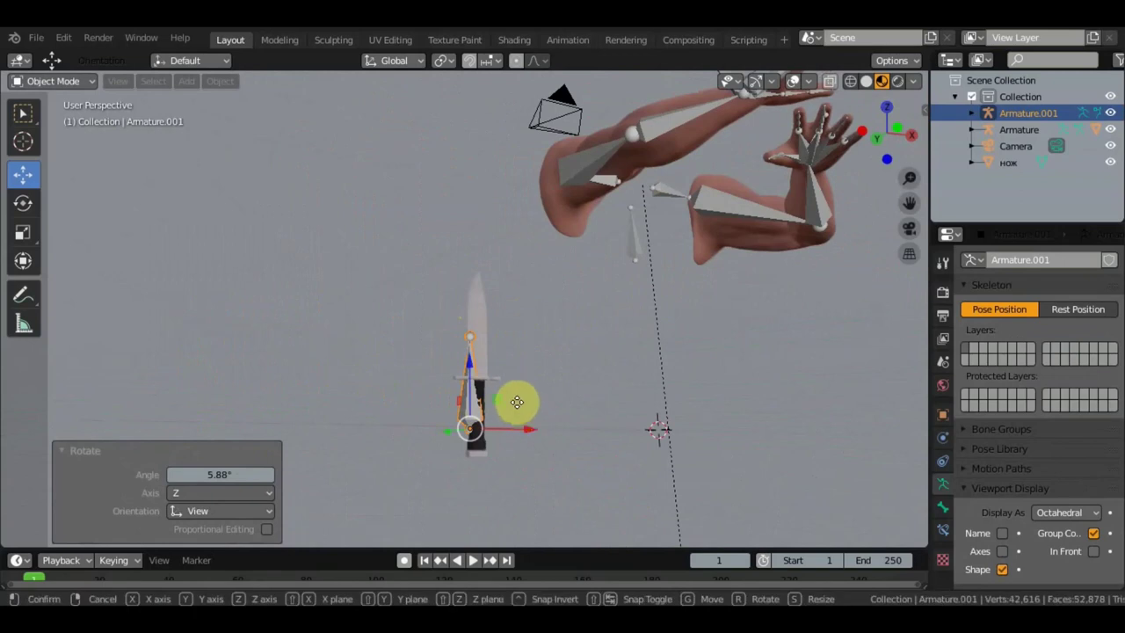
key(g)
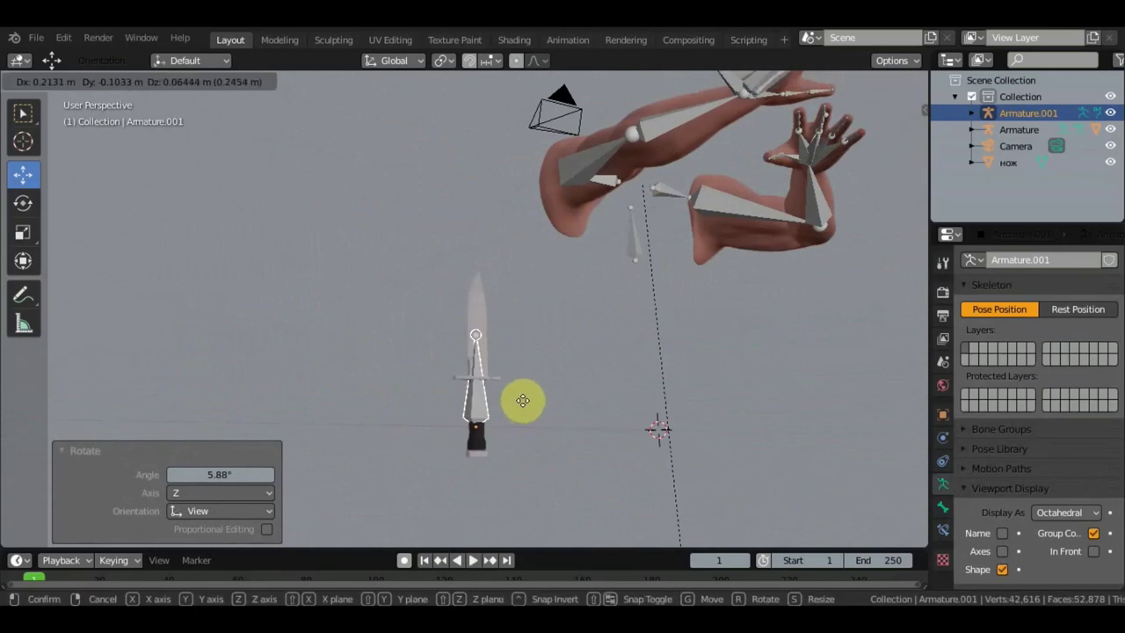
click(522, 401)
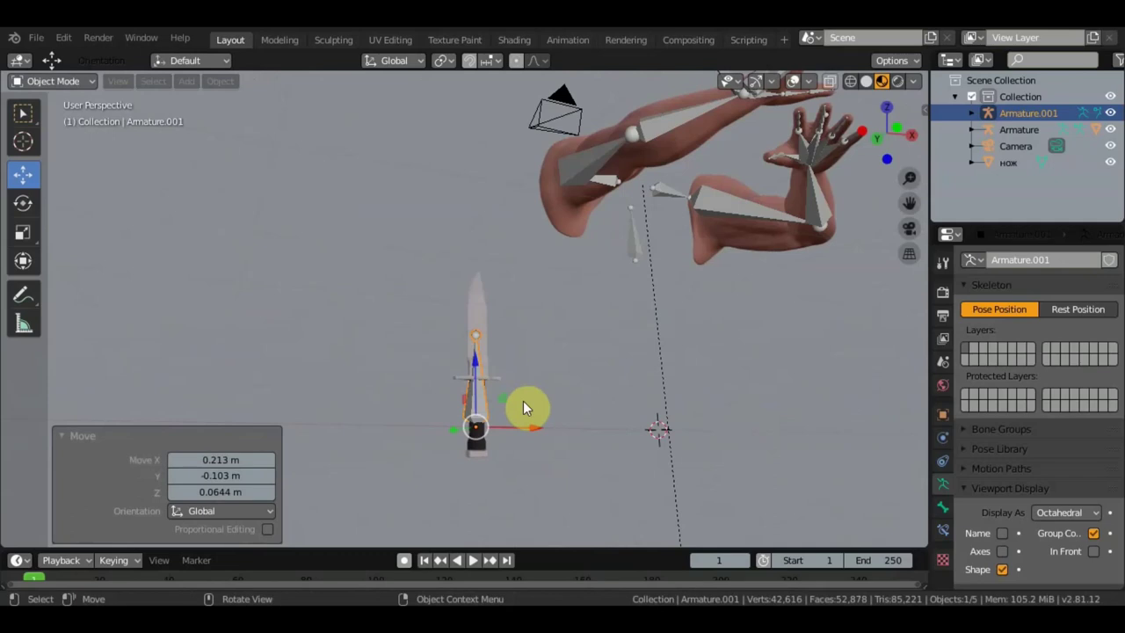
mouse_move(523, 403)
middle_down()
mouse_move(614, 405)
mouse_move(568, 432)
middle_up()
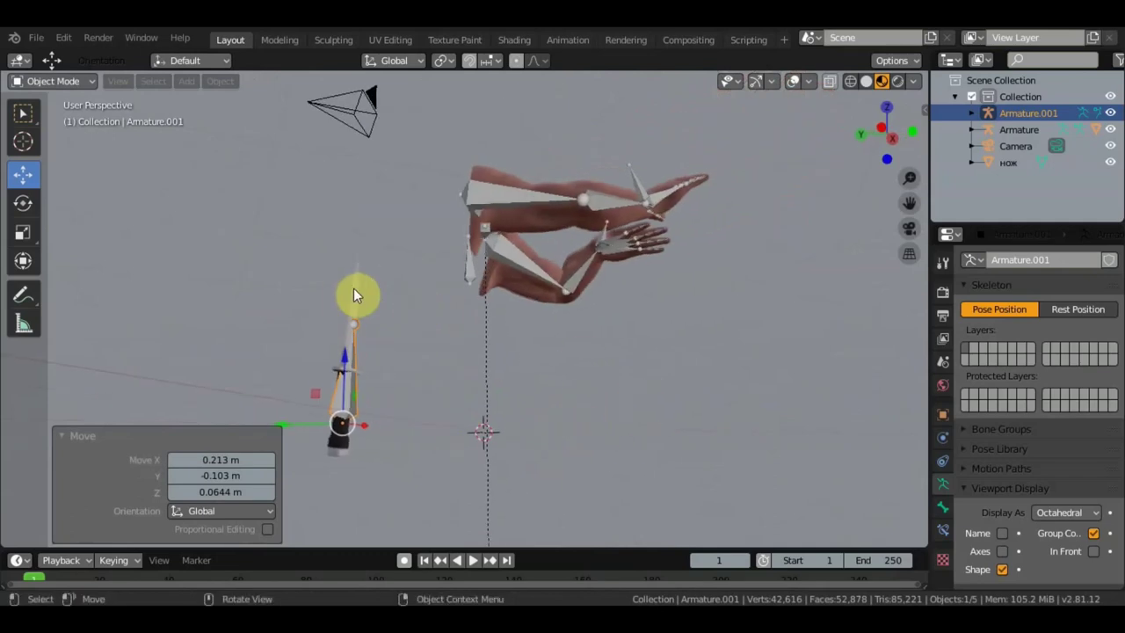
click(359, 318)
mouse_move(359, 318)
middle_down()
mouse_move(309, 334)
mouse_move(475, 410)
middle_up()
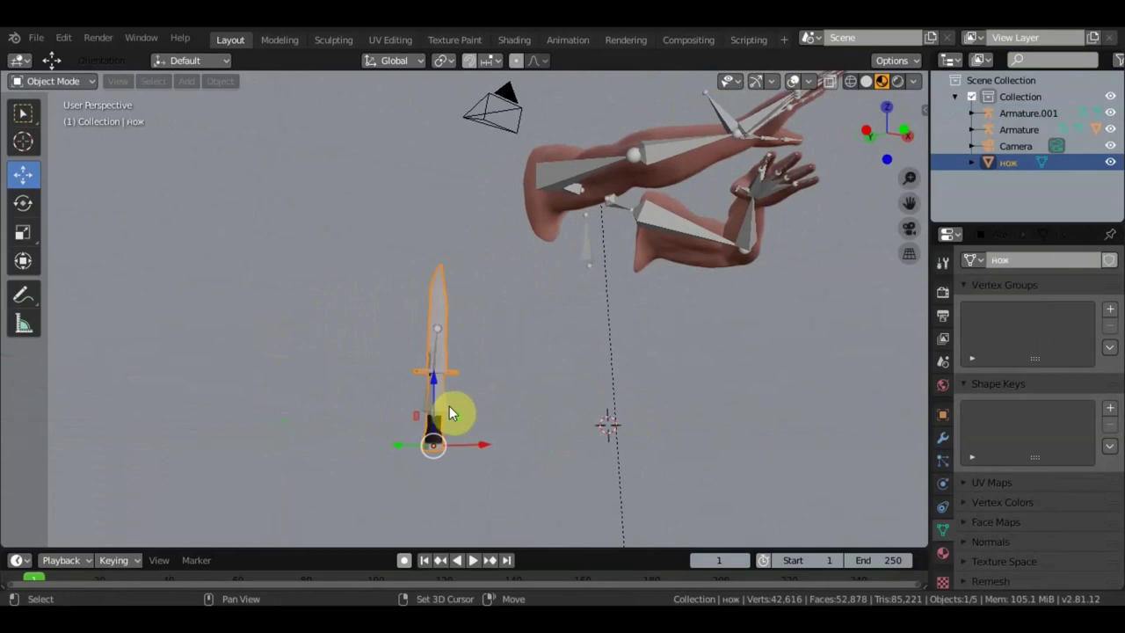
- Lower the knife armature along Z toward the end of the handle
click(443, 400)
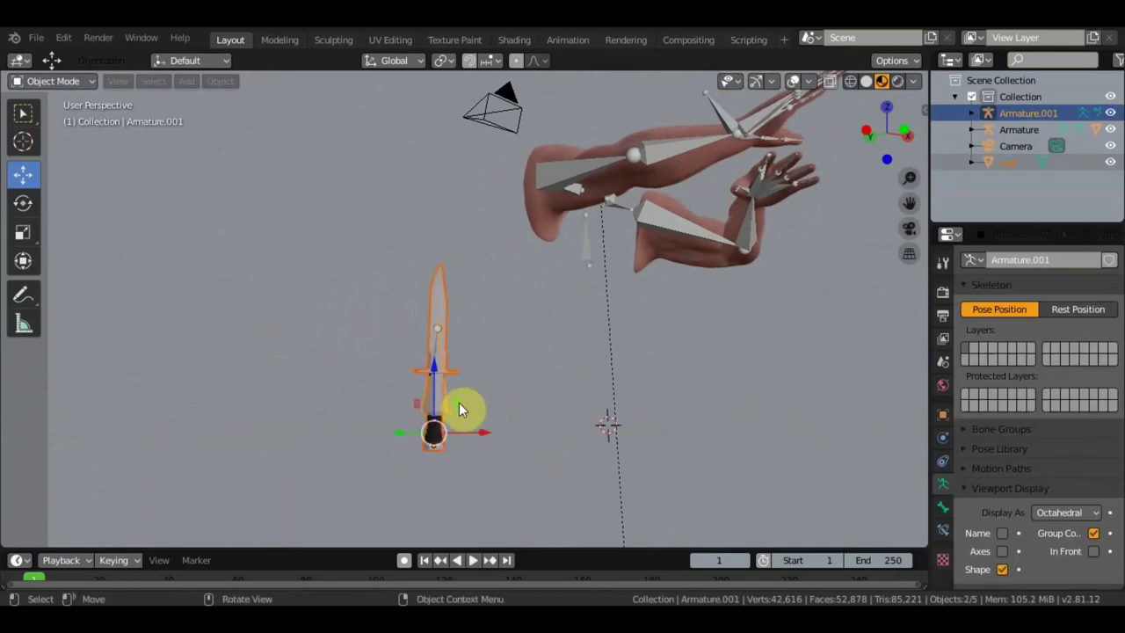
key(g)
key(z)
click(440, 398)
click(446, 402)
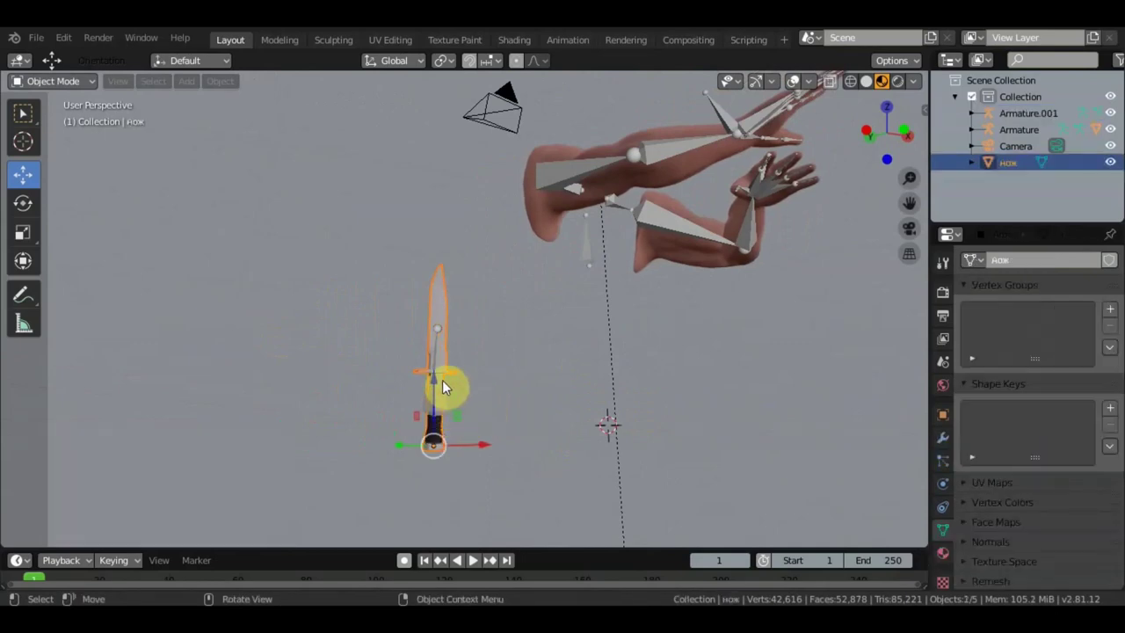
scroll(448, 378, up, 2)
click(443, 433)
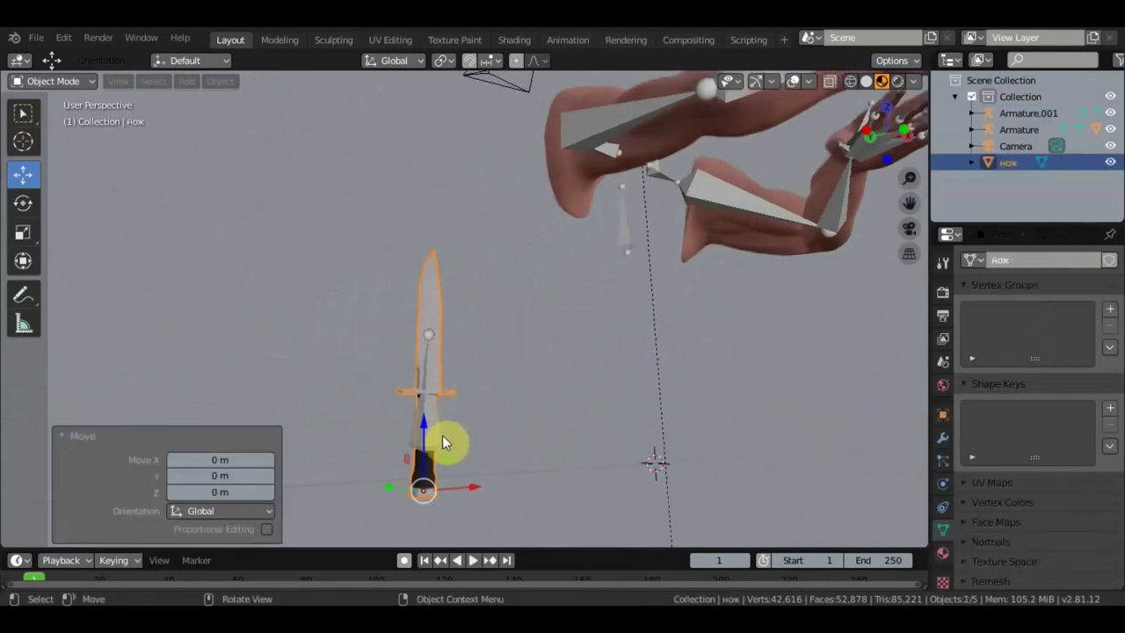
click(444, 441)
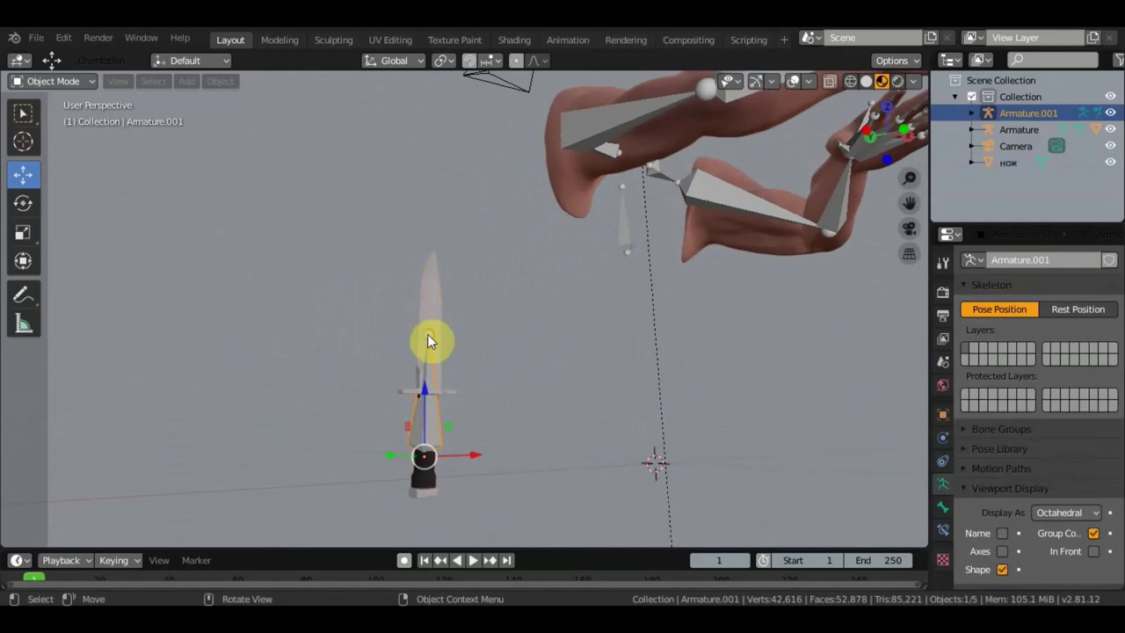
drag(428, 391, 422, 451)
- Frame the knife armature and slide it sideways to the handle end
middle_drag(502, 427, 700, 407)
drag(445, 483, 423, 485)
key(KP_Decimal)
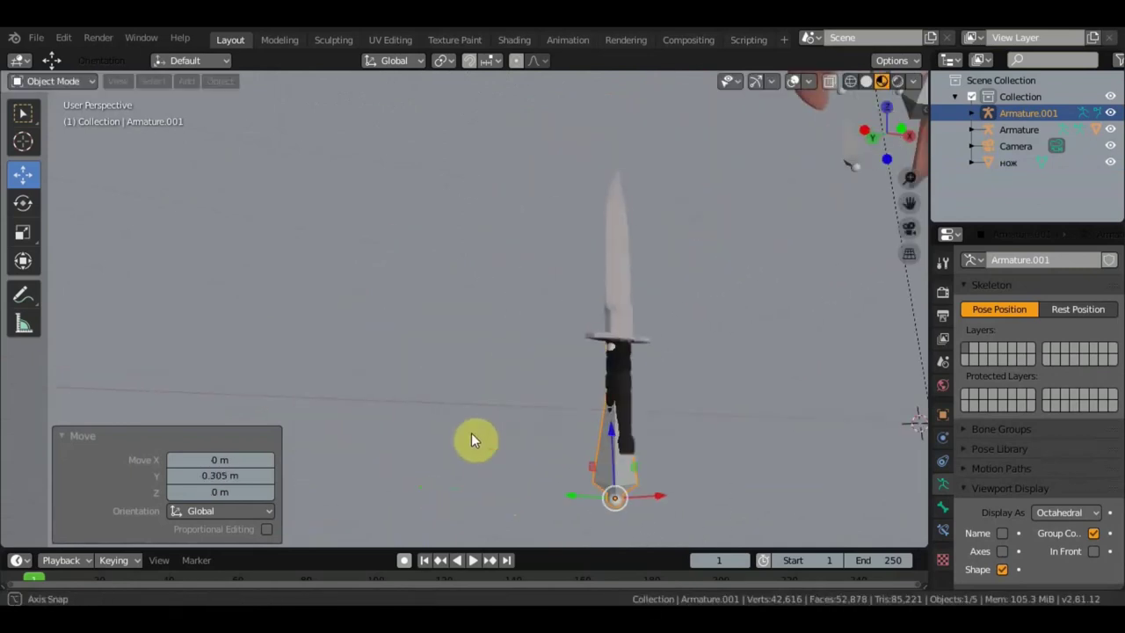
key(g)
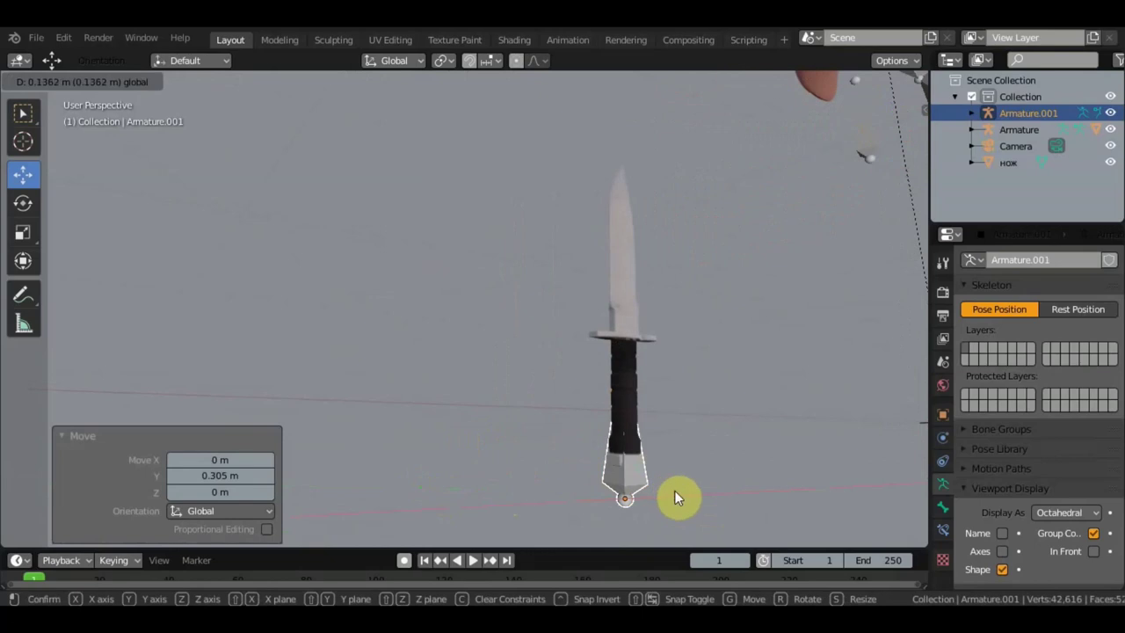
click(675, 490)
mouse_move(665, 431)
middle_down()
mouse_move(570, 438)
mouse_move(608, 401)
mouse_move(766, 402)
mouse_move(755, 402)
middle_up()
- Parent the knife mesh to Armature.001 with Automatic Weights
click(659, 265)
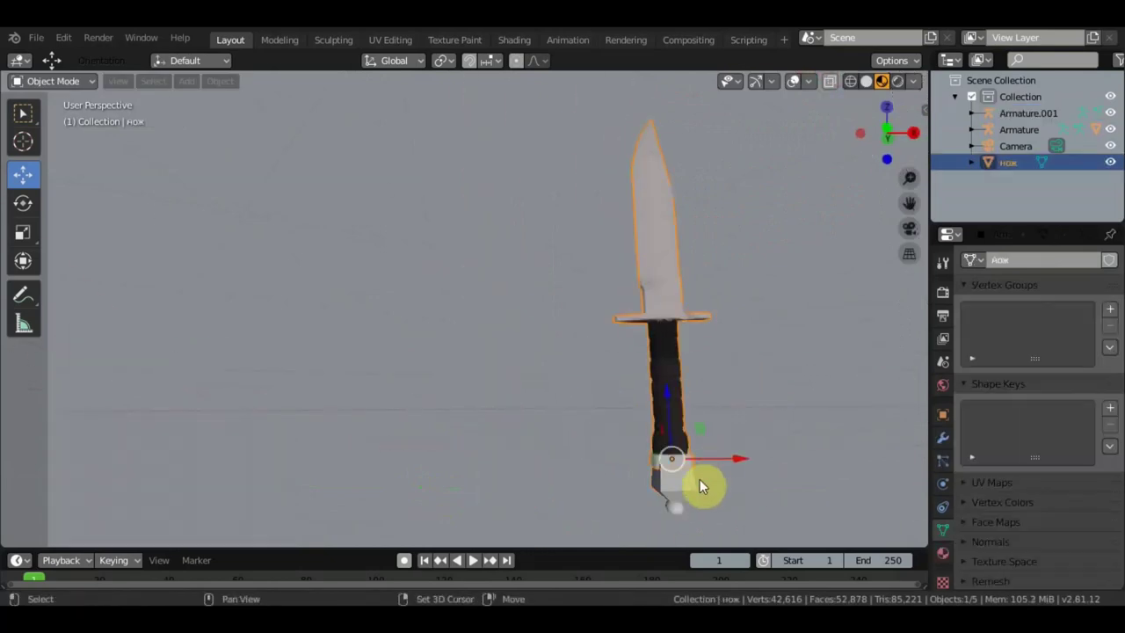
shift+click(700, 479)
key(ctrl+p)
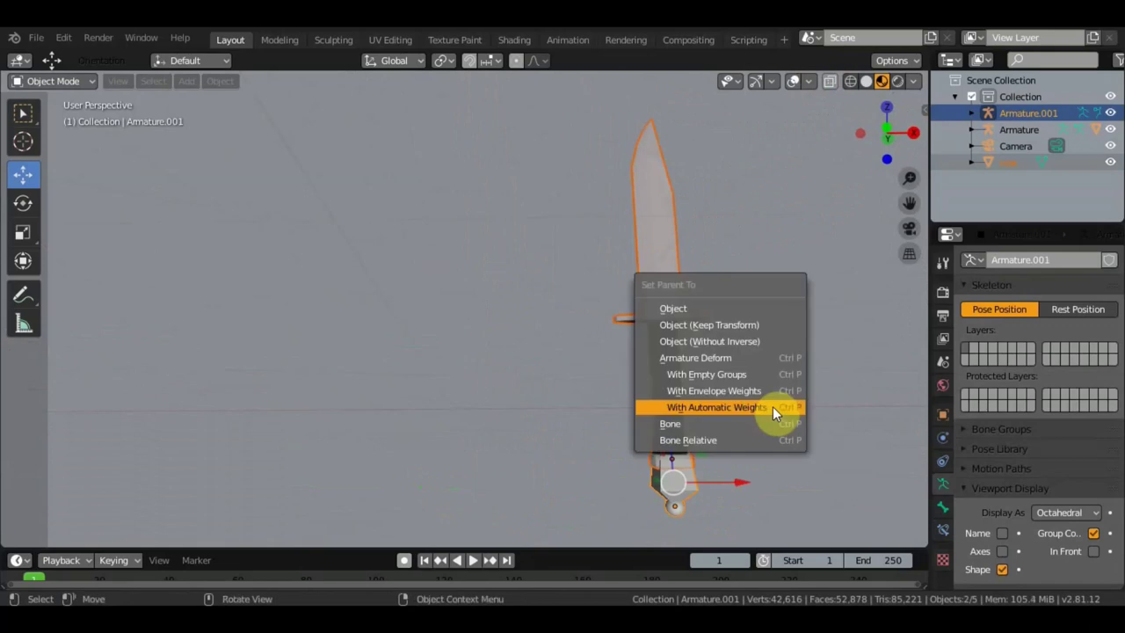
click(772, 406)
- Deselect the knife armature with box selection and select the hand armature
scroll(665, 334, down, 5)
scroll(656, 333, up, 2)
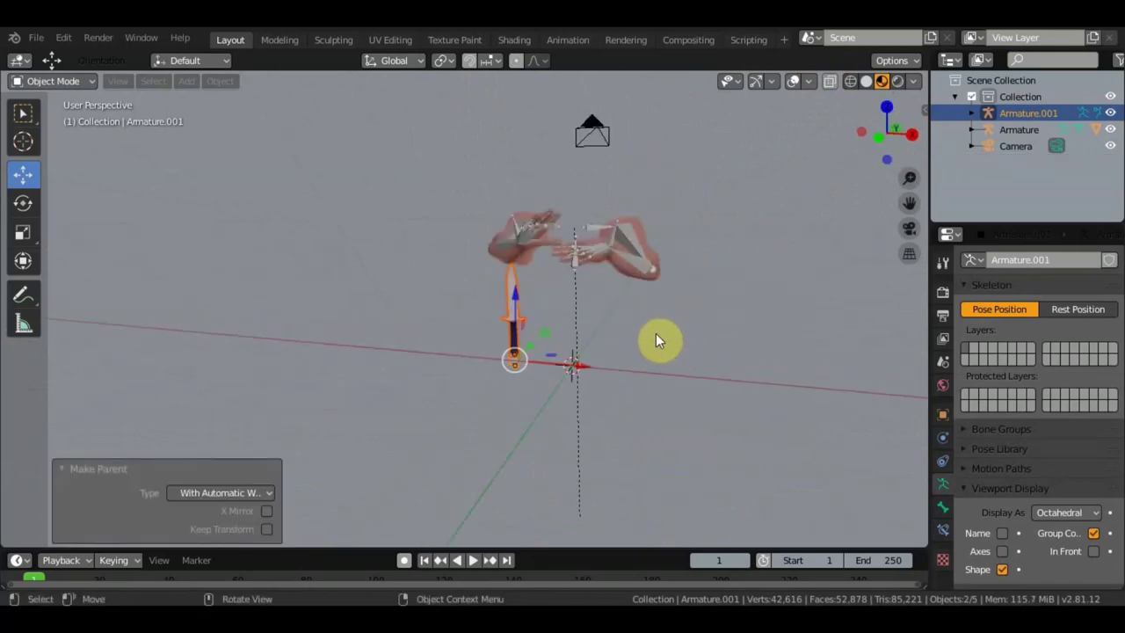
scroll(657, 332, up, 2)
mouse_move(657, 332)
middle_down()
mouse_move(799, 317)
mouse_move(537, 326)
mouse_move(547, 303)
mouse_move(689, 356)
mouse_move(640, 352)
middle_up()
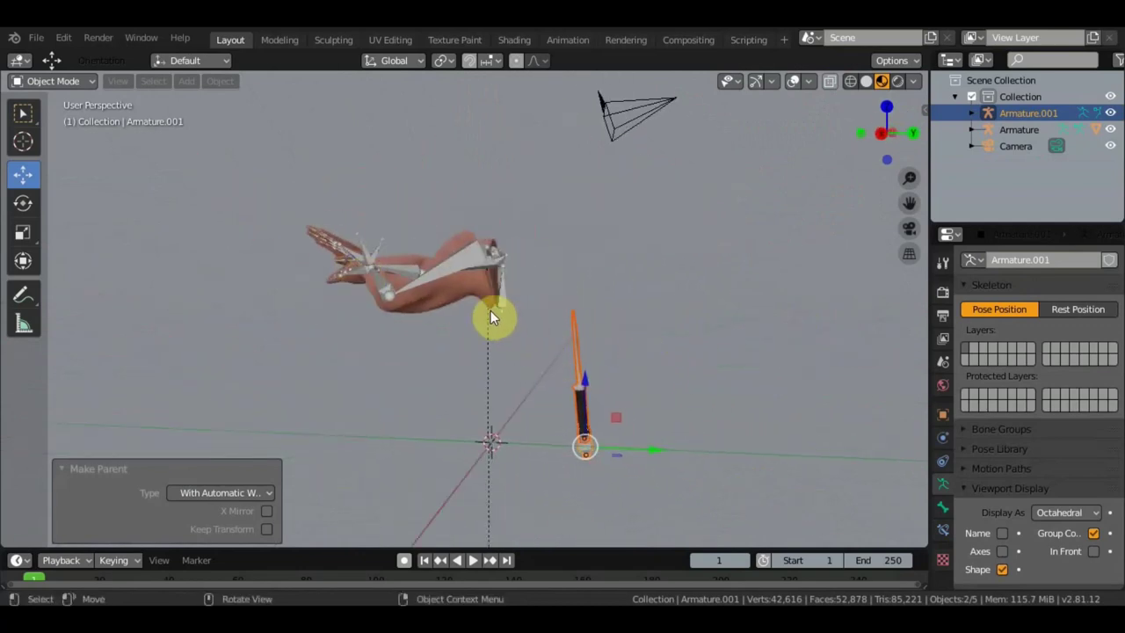
scroll(625, 363, up, 3)
mouse_move(625, 363)
shift+middle_down()
mouse_move(678, 362)
mouse_move(756, 463)
shift+middle_up()
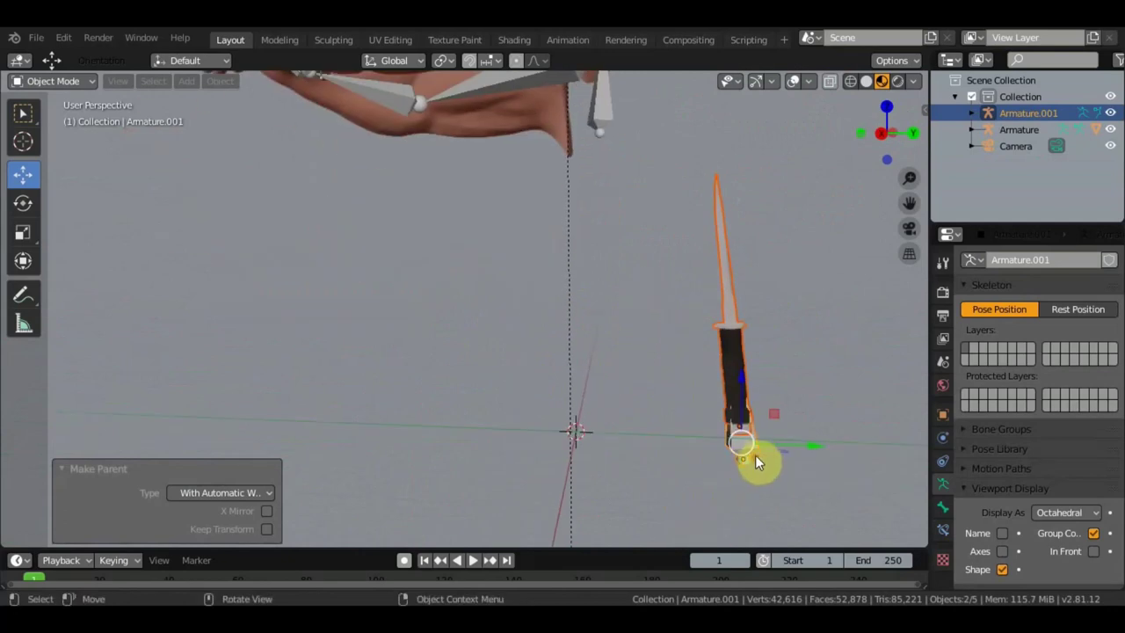
click(23, 113)
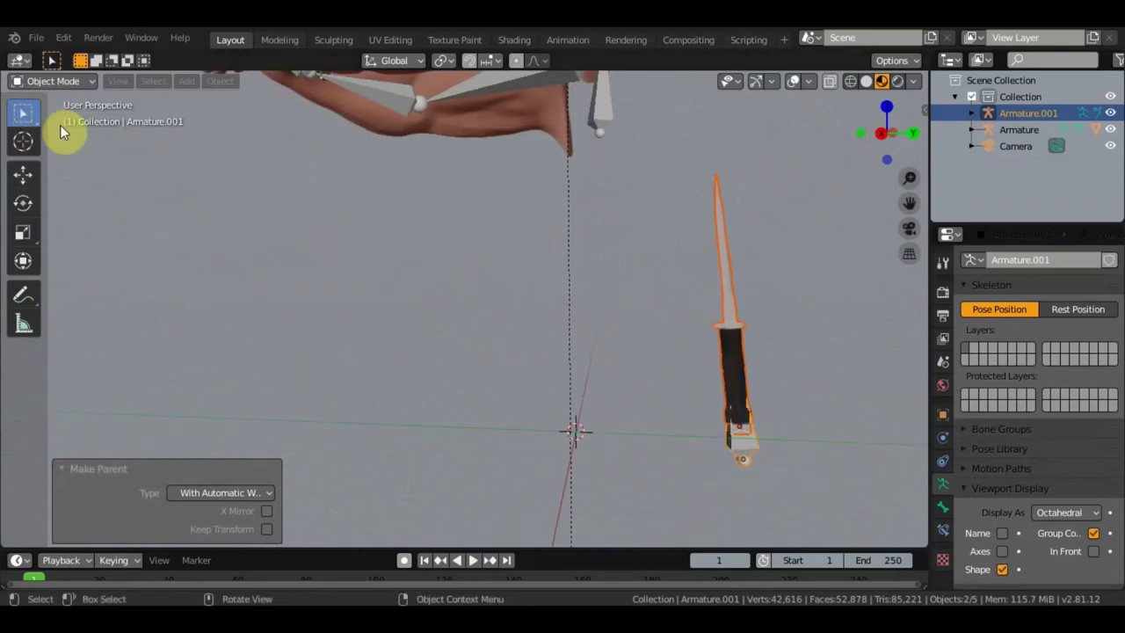
click(745, 449)
mouse_move(724, 414)
middle_down()
mouse_move(574, 323)
mouse_move(534, 317)
mouse_move(552, 235)
middle_up()
click(569, 237)
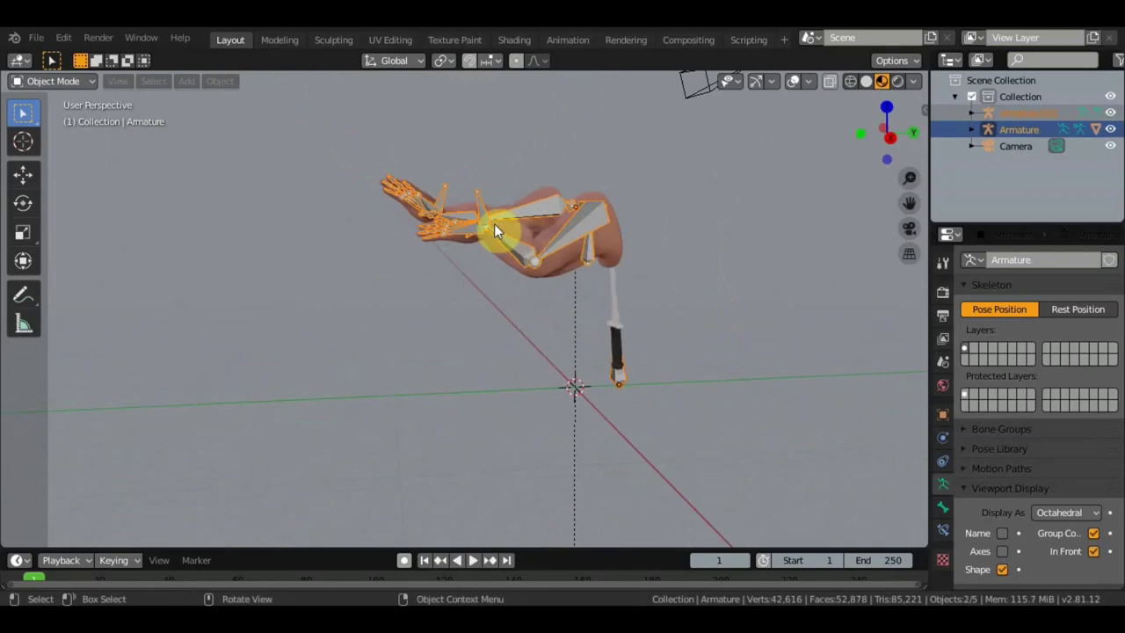
- Switch the hand armature into Pose Mode
click(77, 83)
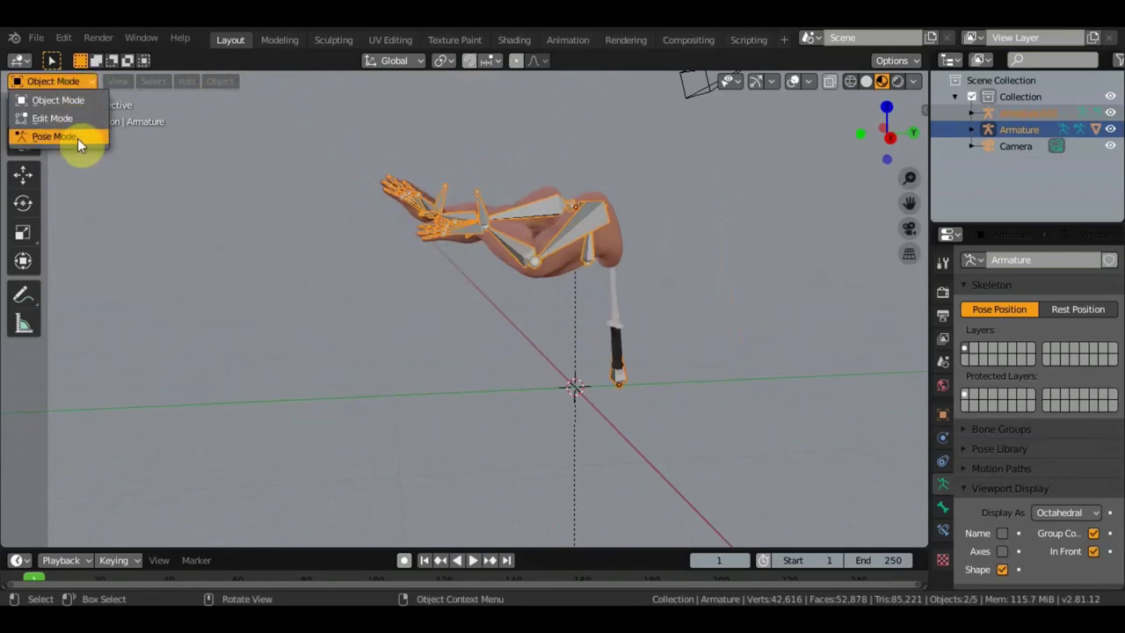
click(78, 138)
scroll(541, 304, up, 2)
mouse_move(542, 305)
middle_down()
mouse_move(480, 316)
mouse_move(695, 461)
mouse_move(659, 392)
mouse_move(714, 395)
middle_up()
- Select the knife bone and move it toward the hand
click(686, 424)
key(g)
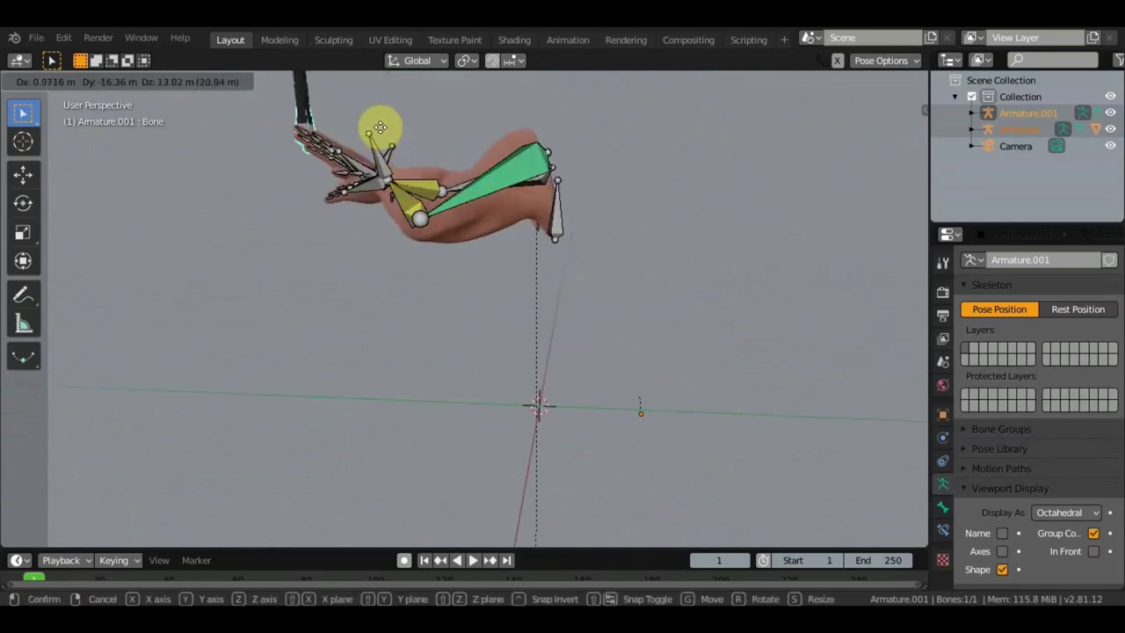
click(444, 187)
mouse_move(444, 186)
middle_down()
mouse_move(445, 251)
mouse_move(340, 269)
mouse_move(374, 226)
mouse_move(388, 184)
middle_up()
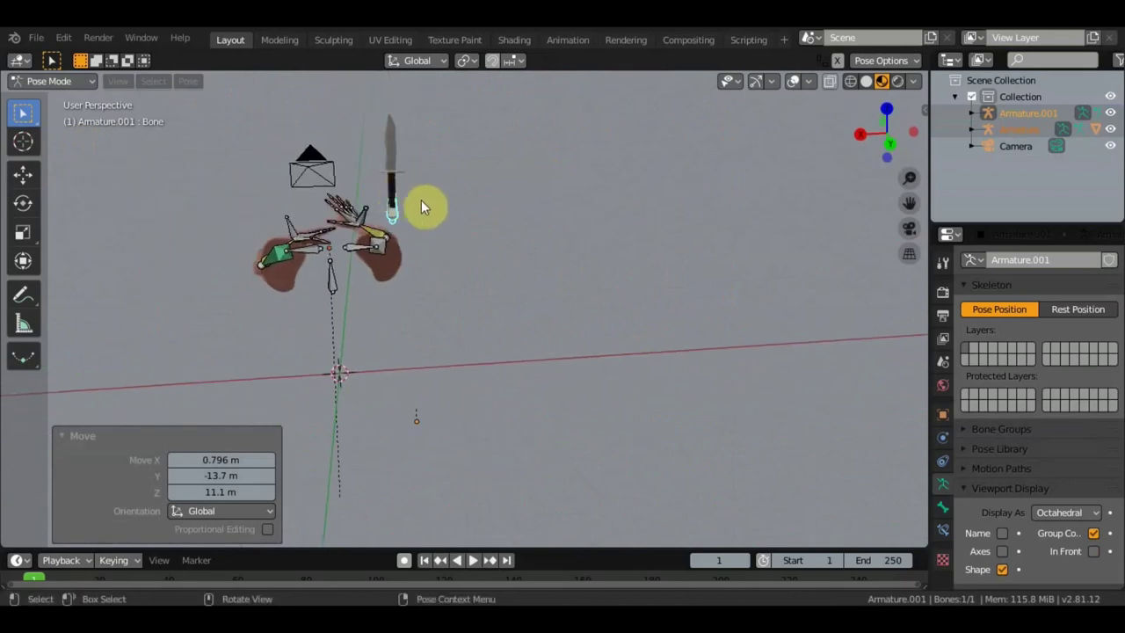
key(g)
click(391, 231)
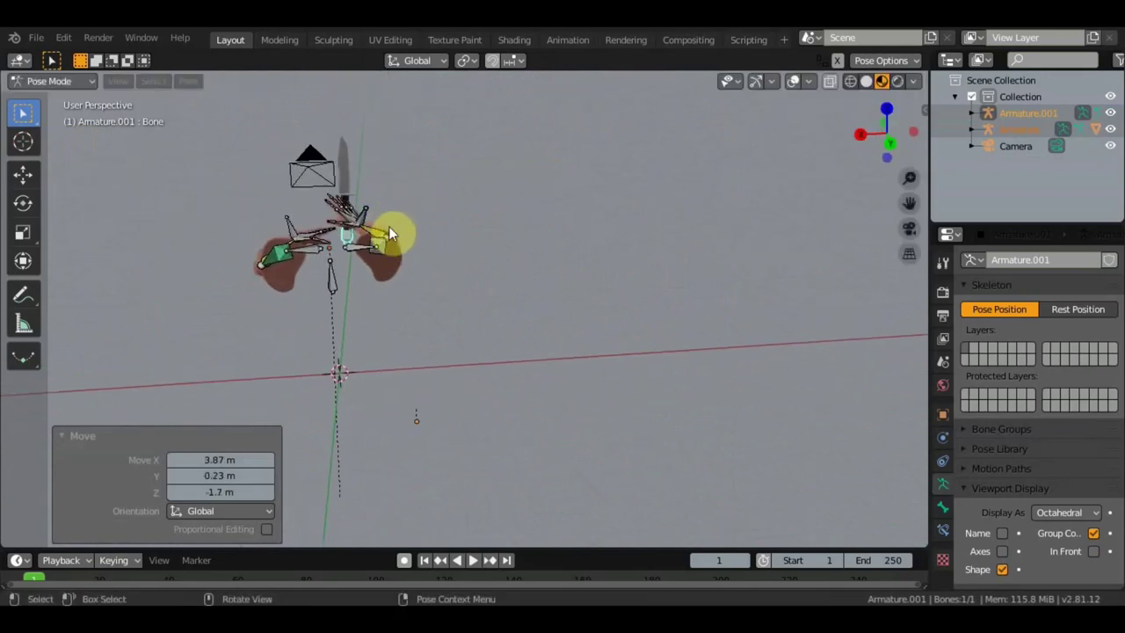
- Settle the knife bone into the palm with a final shift of 0.155, 0.793, -0.0221 m
scroll(391, 233, up, 5)
scroll(389, 226, down, 2)
scroll(568, 389, down, 3)
scroll(615, 444, down, 3)
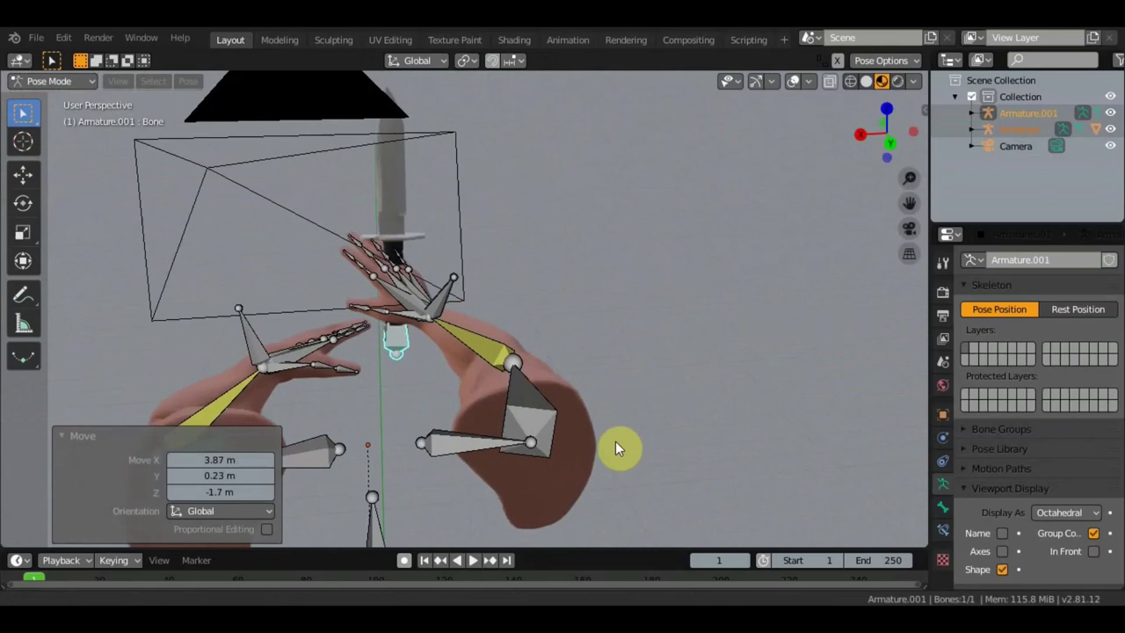
mouse_move(594, 367)
middle_down()
mouse_move(472, 396)
mouse_move(419, 390)
mouse_move(527, 290)
middle_up()
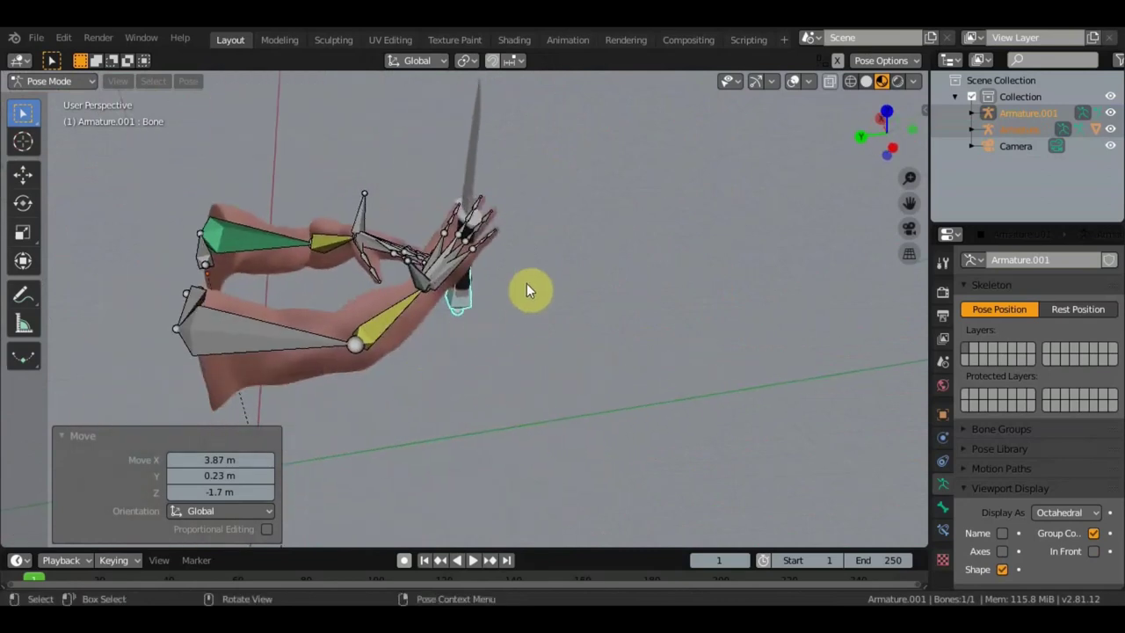
key(g)
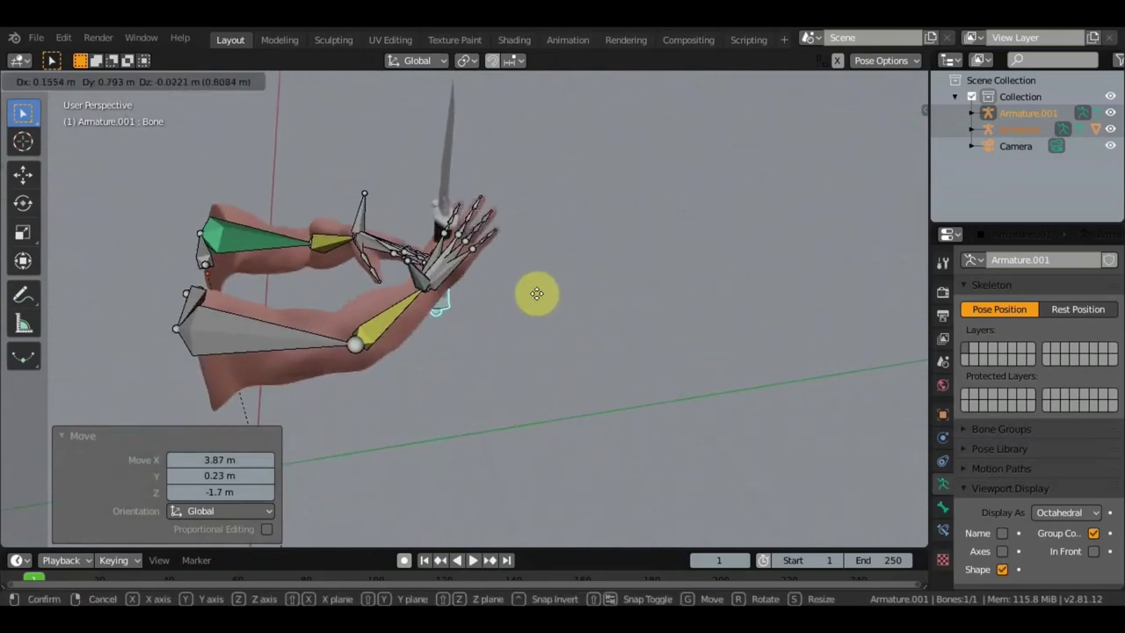
click(536, 294)
mouse_move(543, 307)
middle_down()
mouse_move(523, 435)
mouse_move(551, 385)
middle_up()
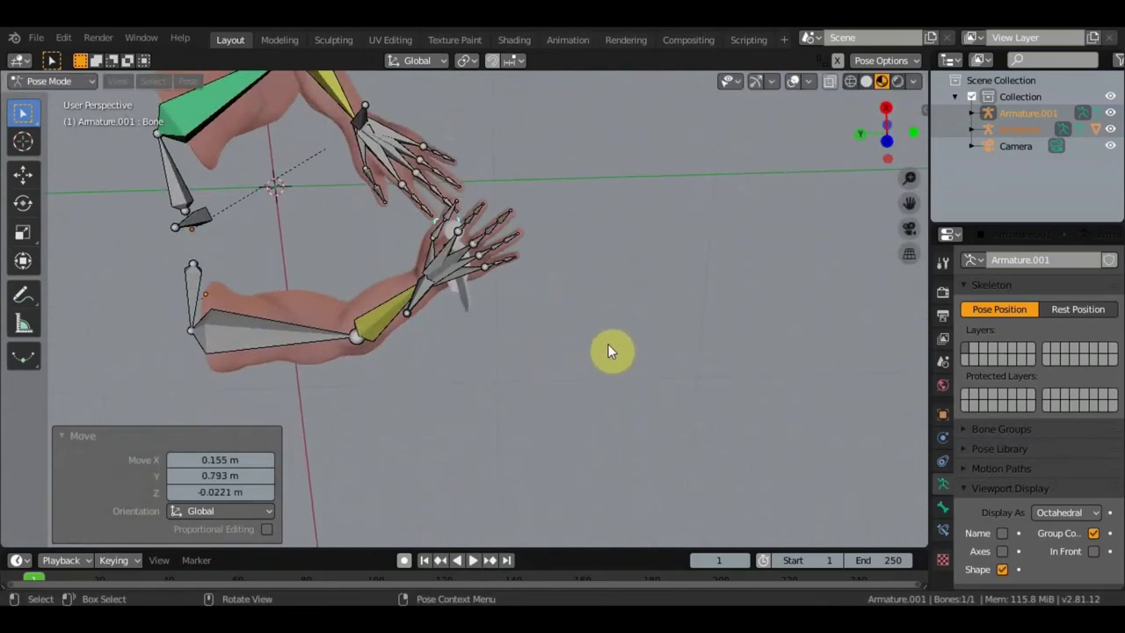
- Rotate the knife bone from the top view
key(KP_7)
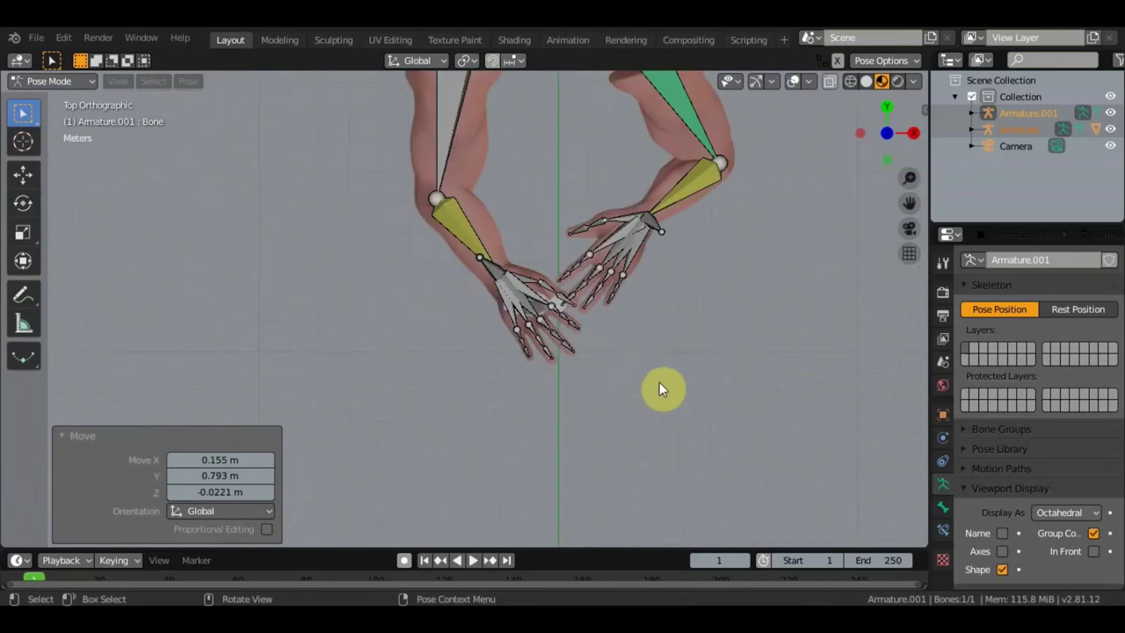
key(r)
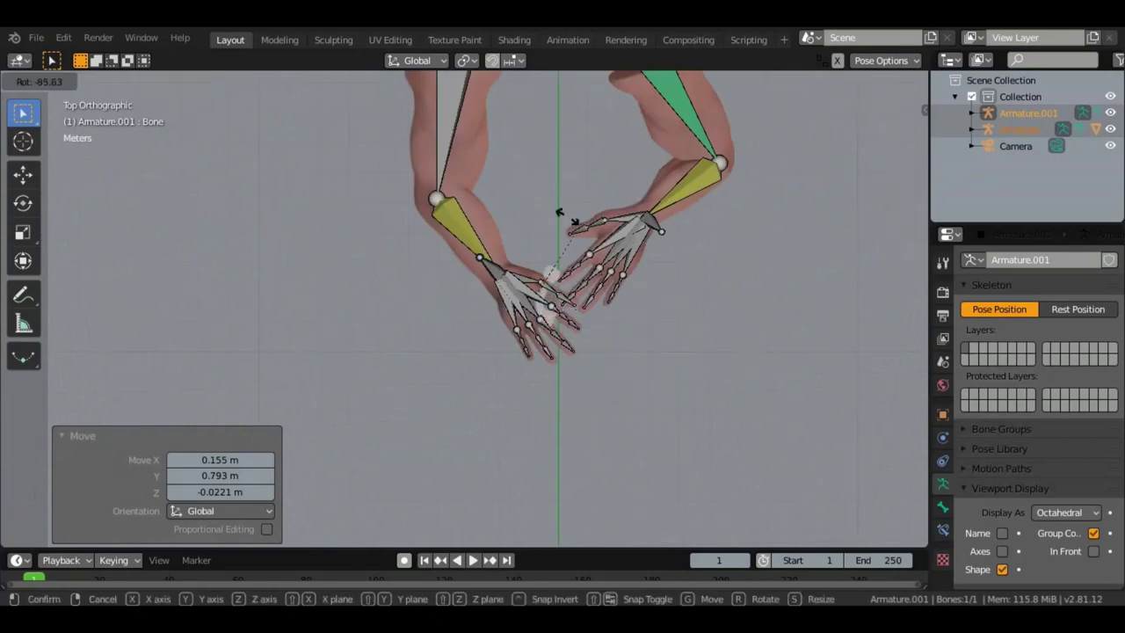
click(534, 214)
mouse_move(601, 319)
middle_down()
mouse_move(676, 151)
mouse_move(531, 274)
mouse_move(716, 307)
mouse_move(731, 278)
mouse_move(479, 315)
mouse_move(453, 297)
mouse_move(514, 322)
middle_up()
- Select hand bone Bone.047 and rotate it toward the knife
click(423, 294)
key(r)
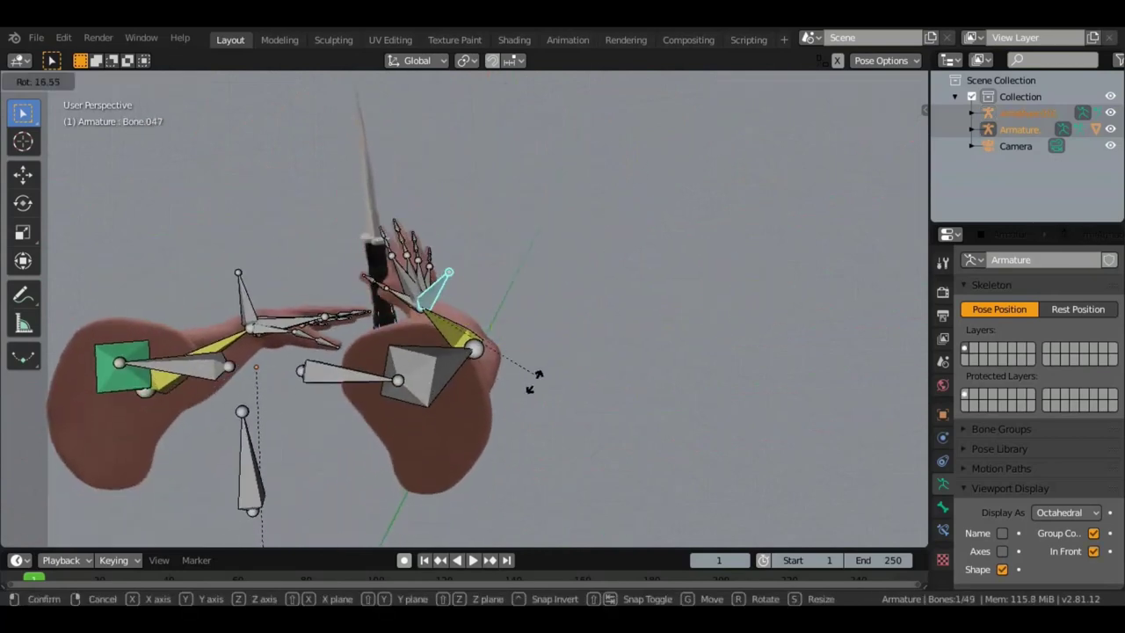
click(496, 392)
mouse_move(496, 387)
middle_down()
mouse_move(184, 396)
mouse_move(471, 368)
middle_up()
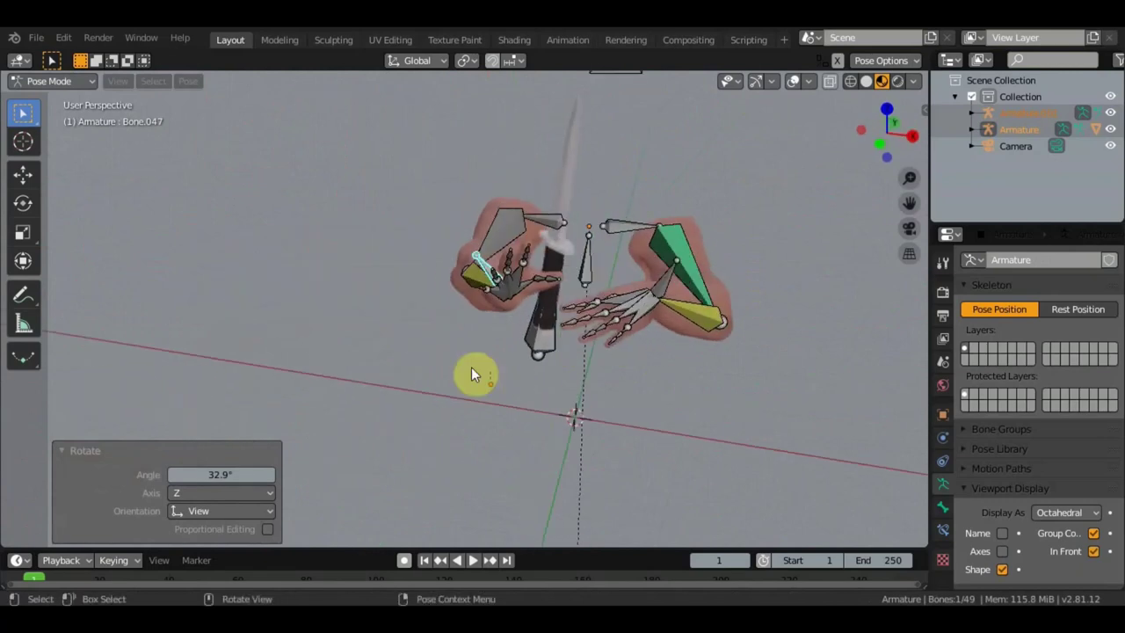
middle_drag(635, 289, 614, 297)
- Rotate Bone.047 about Z to −45.7° so the hand closes around the handle
key(r)
key(z)
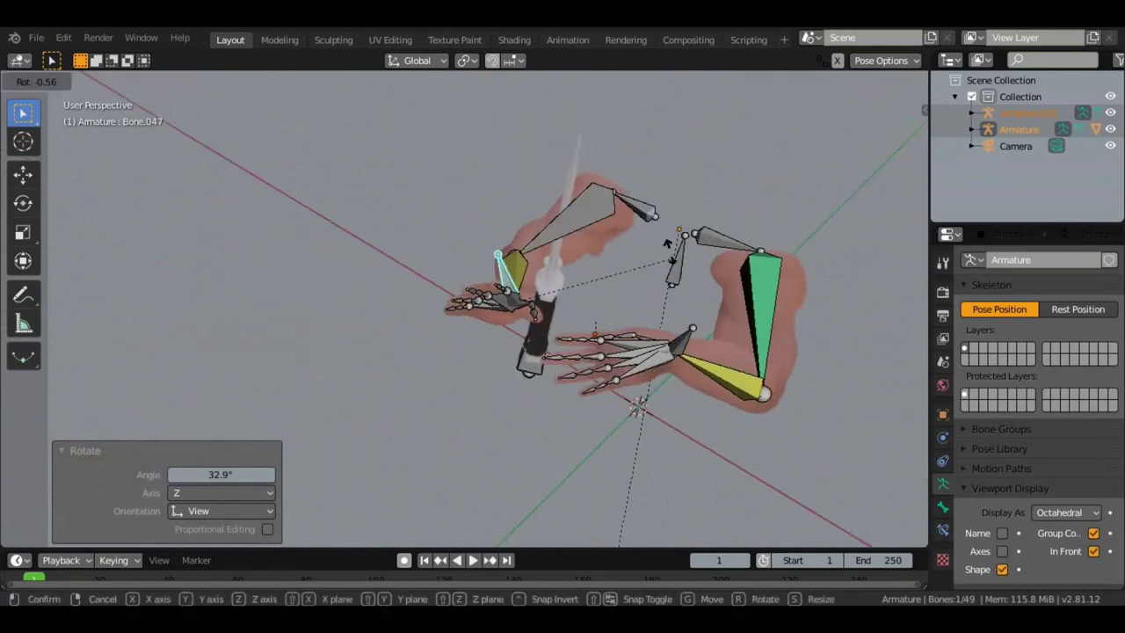
click(608, 221)
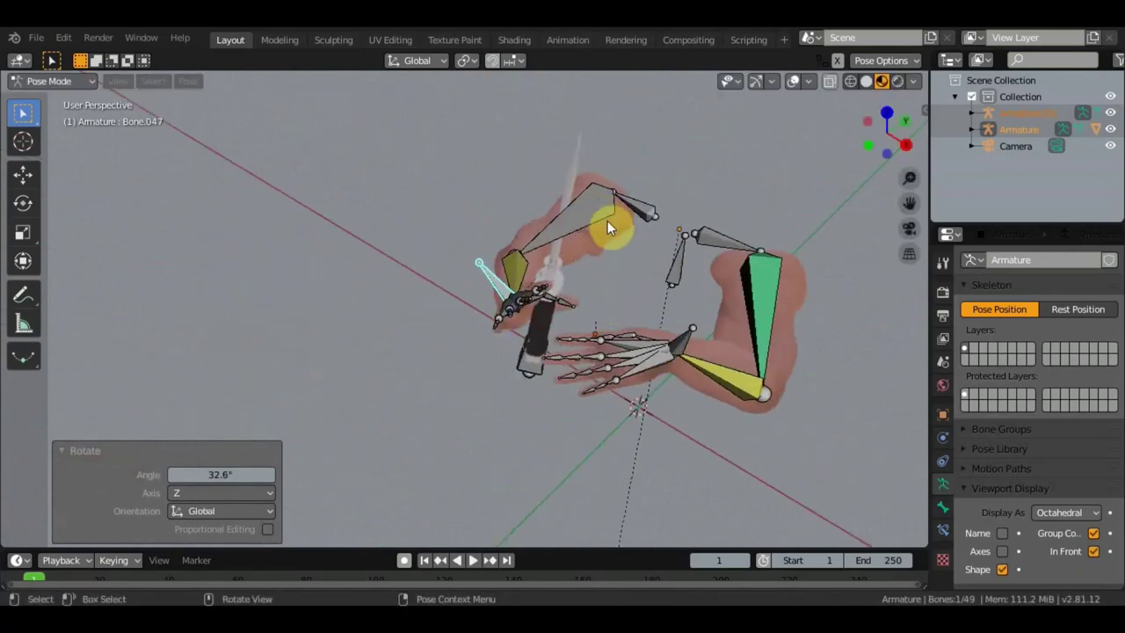
mouse_move(607, 221)
middle_down()
mouse_move(606, 325)
mouse_move(575, 212)
mouse_move(601, 153)
mouse_move(651, 166)
mouse_move(576, 148)
mouse_move(535, 159)
mouse_move(658, 155)
mouse_move(693, 133)
mouse_move(659, 126)
mouse_move(687, 132)
mouse_move(660, 106)
middle_up()
key(r)
click(580, 291)
key(r)
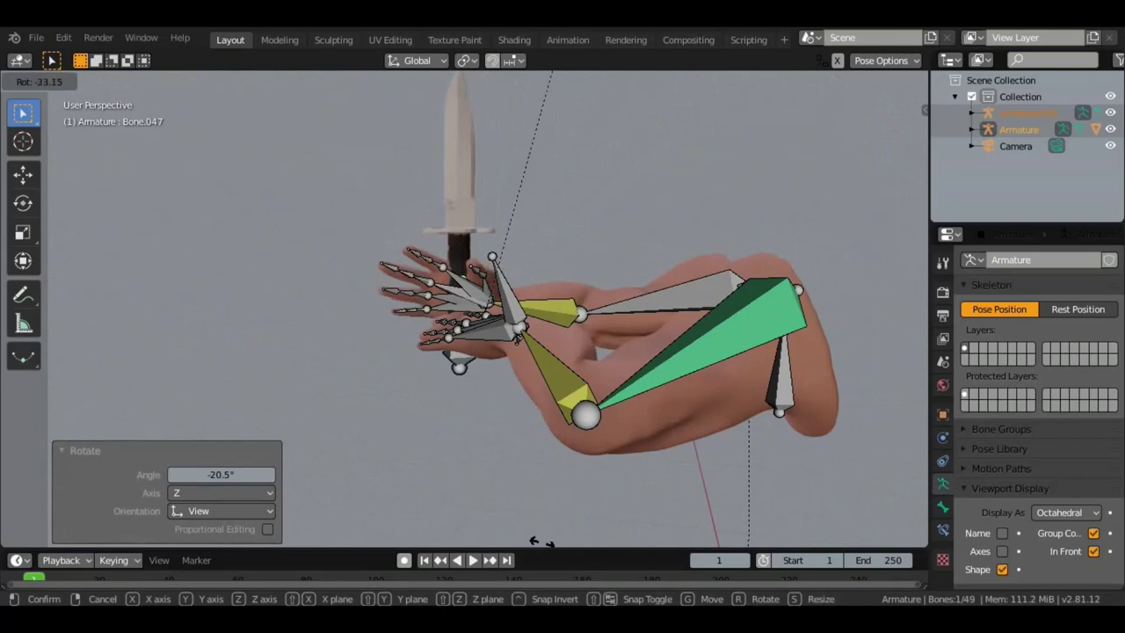
click(501, 545)
- Inspect the grip from several angles and select finger bone Bone.044
mouse_move(593, 422)
middle_down()
mouse_move(640, 408)
mouse_move(723, 423)
middle_up()
scroll(629, 405, up, 4)
scroll(656, 382, up, 1)
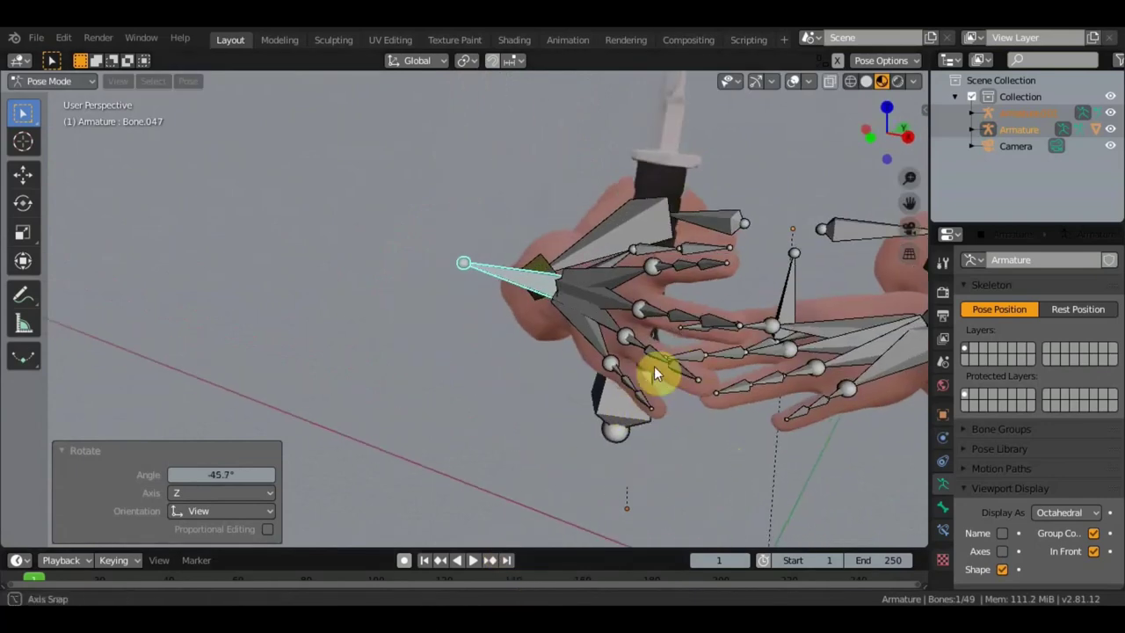
scroll(640, 367, up, 2)
mouse_move(635, 367)
middle_down()
mouse_move(610, 332)
mouse_move(560, 389)
mouse_move(522, 370)
mouse_move(499, 327)
middle_up()
scroll(380, 392, down, 3)
middle_drag(381, 394, 490, 371)
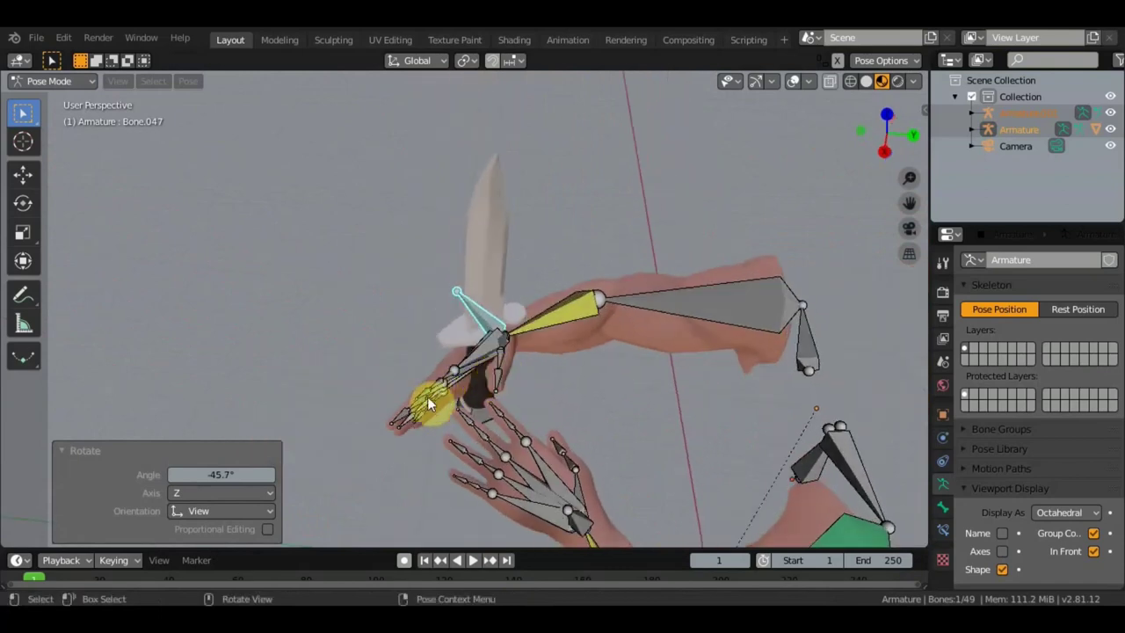
scroll(431, 392, up, 1)
scroll(433, 392, up, 2)
mouse_move(478, 428)
middle_down()
mouse_move(606, 350)
mouse_move(627, 318)
mouse_move(616, 345)
mouse_move(582, 334)
mouse_move(573, 359)
mouse_move(665, 377)
mouse_move(626, 318)
middle_up()
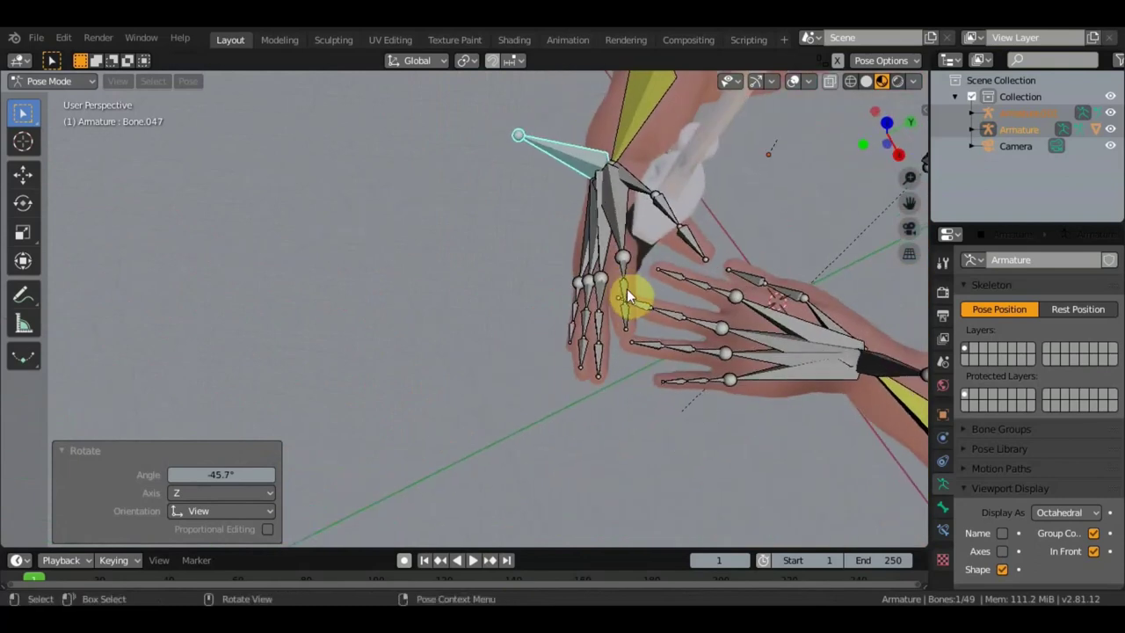
click(628, 290)
- Select several finger bones and rotate them inward from the top view
mouse_move(642, 296)
middle_down()
mouse_move(691, 301)
mouse_move(686, 287)
middle_up()
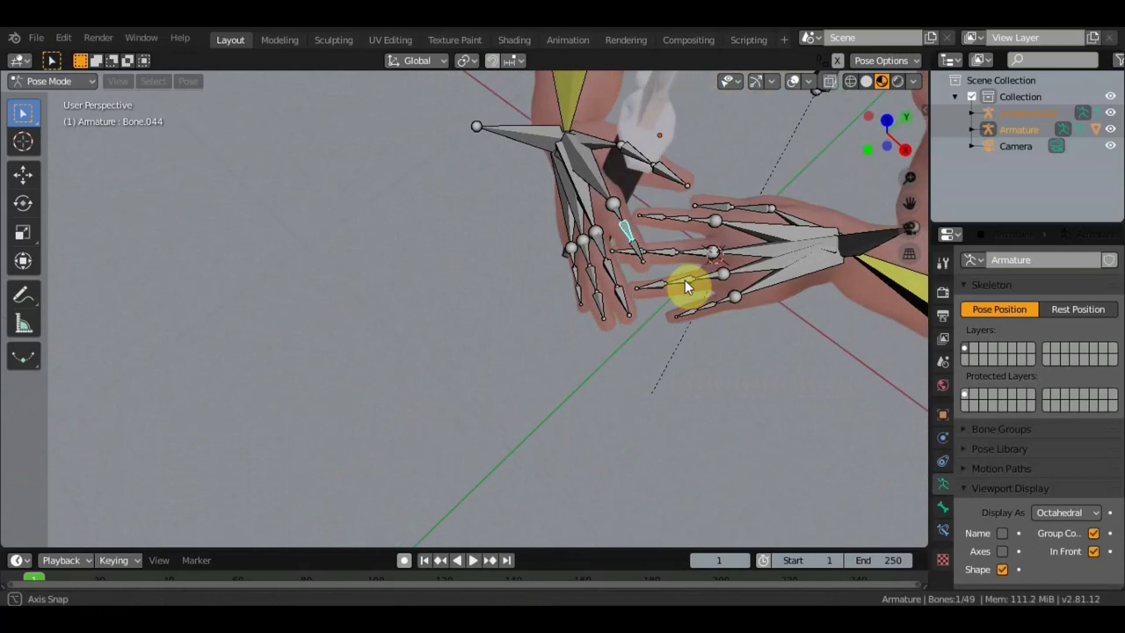
shift+click(608, 266)
mouse_move(609, 267)
middle_down()
mouse_move(647, 251)
mouse_move(601, 220)
mouse_move(523, 275)
mouse_move(396, 281)
mouse_move(379, 296)
middle_up()
shift+click(577, 221)
shift+click(559, 236)
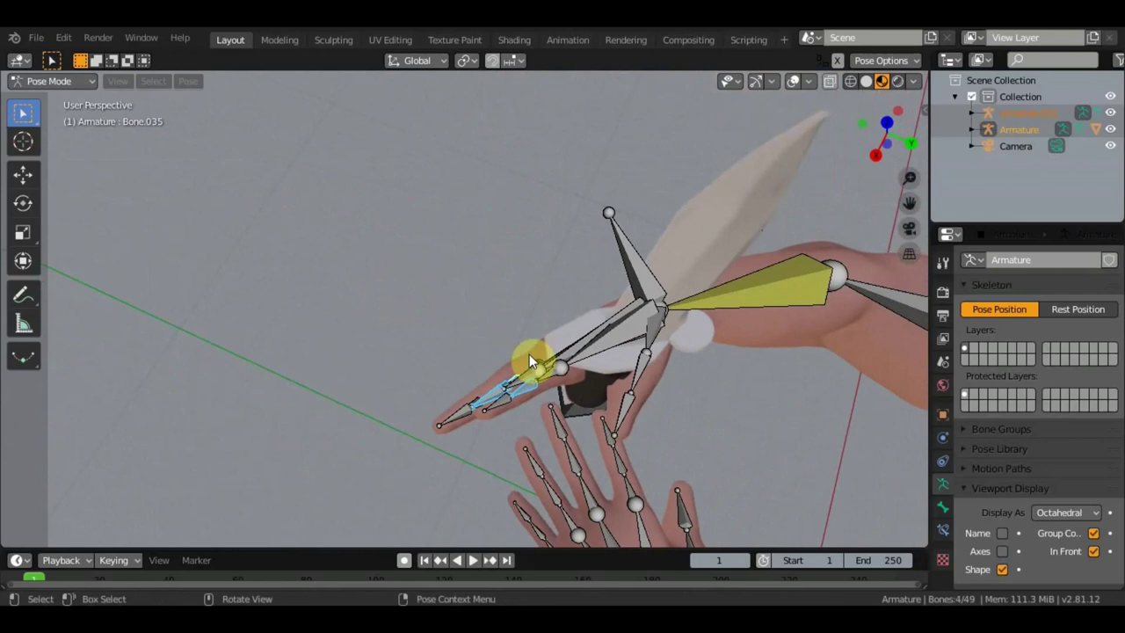
key(KP_7)
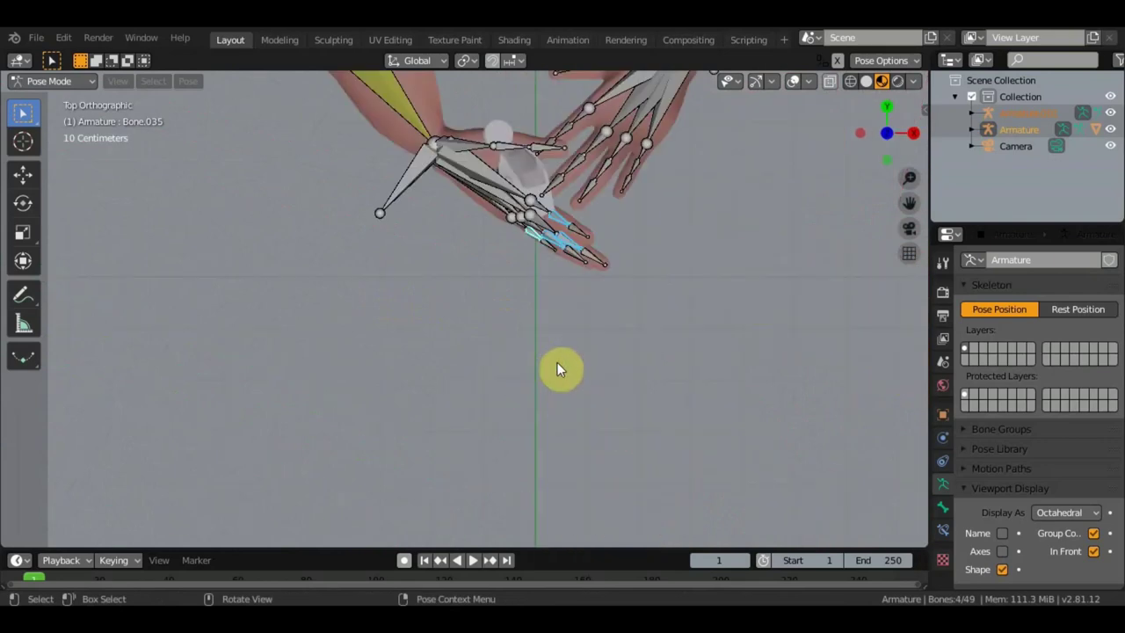
key(r)
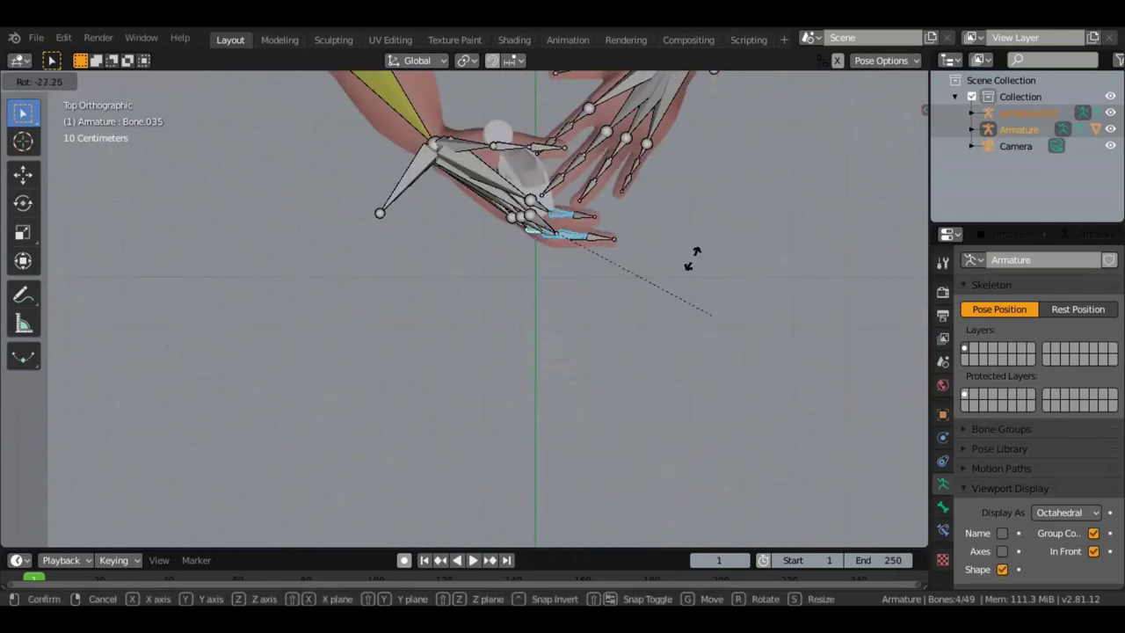
click(614, 172)
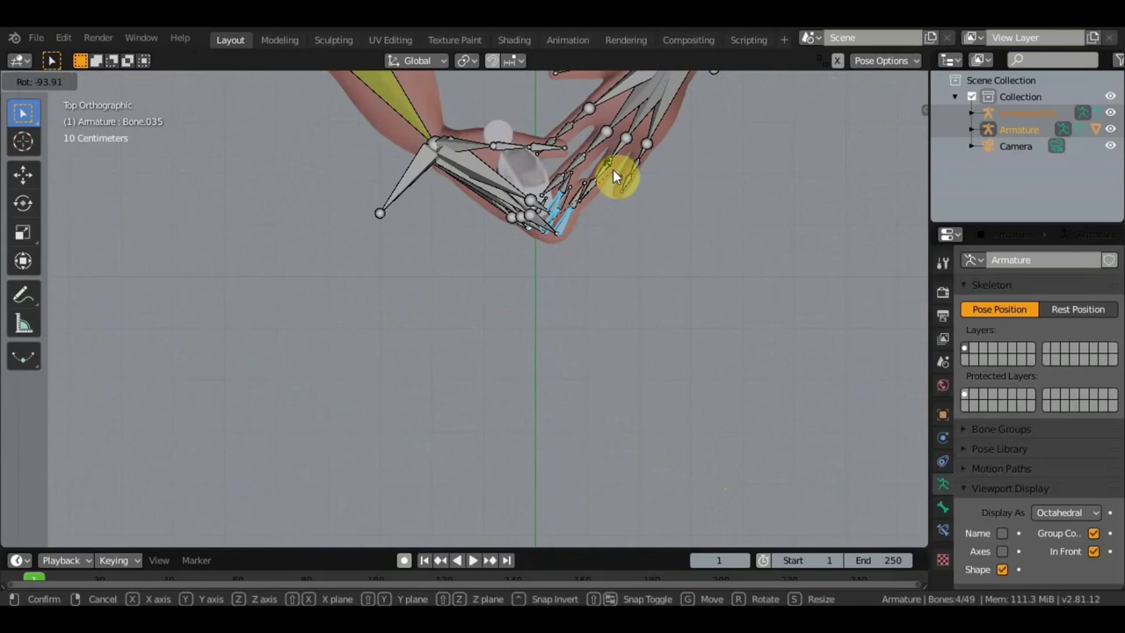
- Curl the same selected finger bones further toward the handle
mouse_move(589, 220)
middle_down()
mouse_move(475, 111)
mouse_move(568, 576)
middle_up()
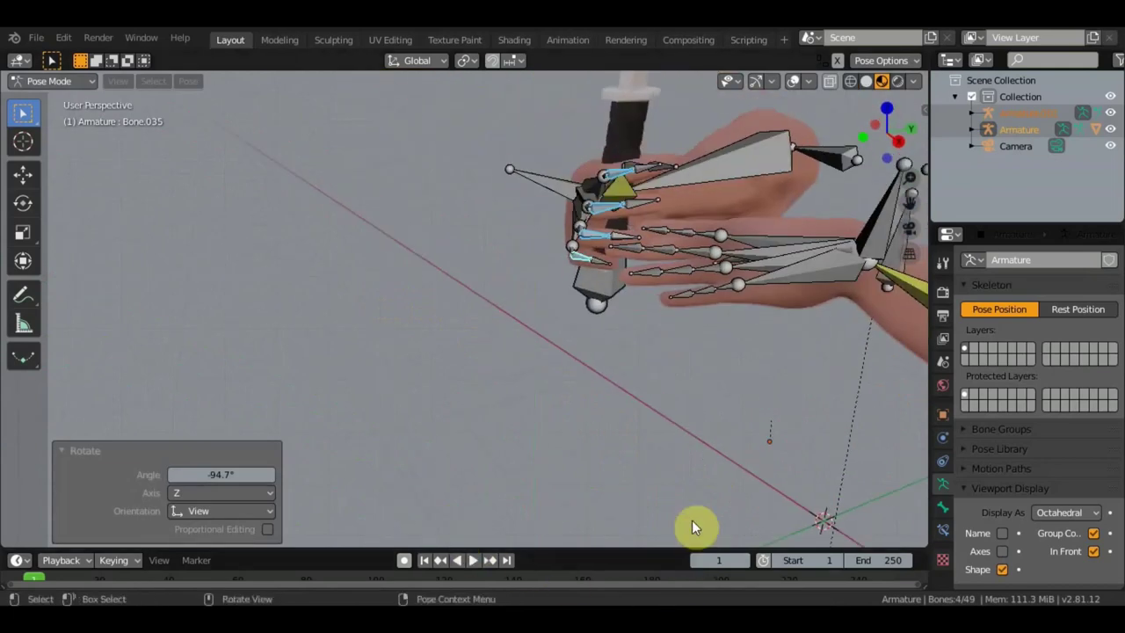
middle_drag(696, 420, 708, 400)
key(r)
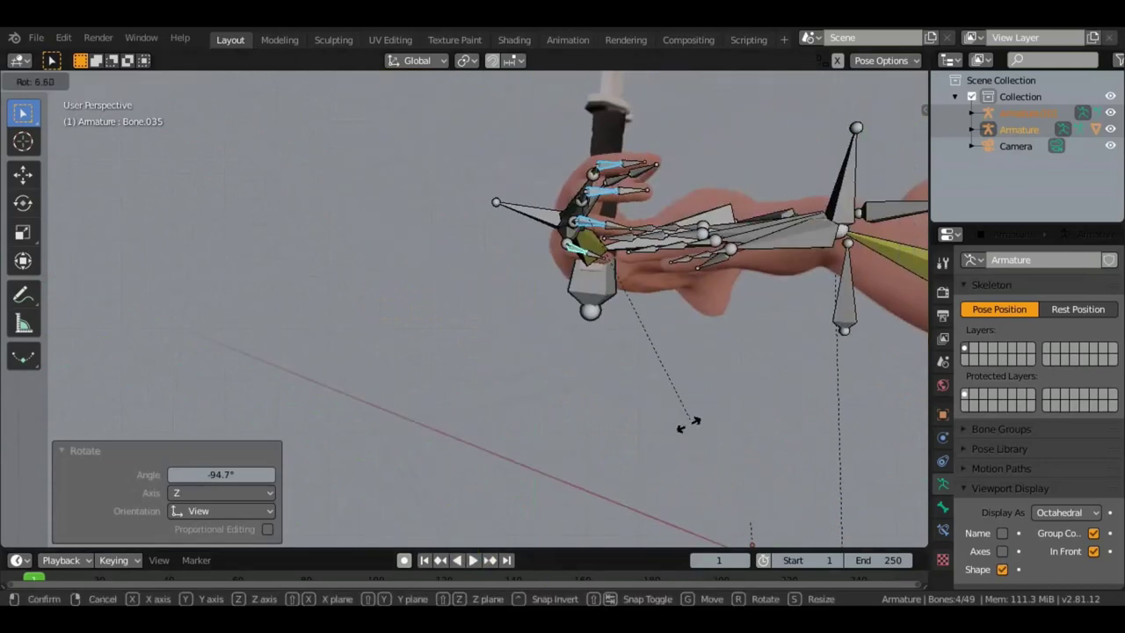
click(676, 449)
- Select Bone.040 together with three more finger joint bones
mouse_move(743, 390)
middle_down()
mouse_move(771, 366)
mouse_move(867, 382)
mouse_move(653, 263)
middle_up()
scroll(653, 263, up, 1)
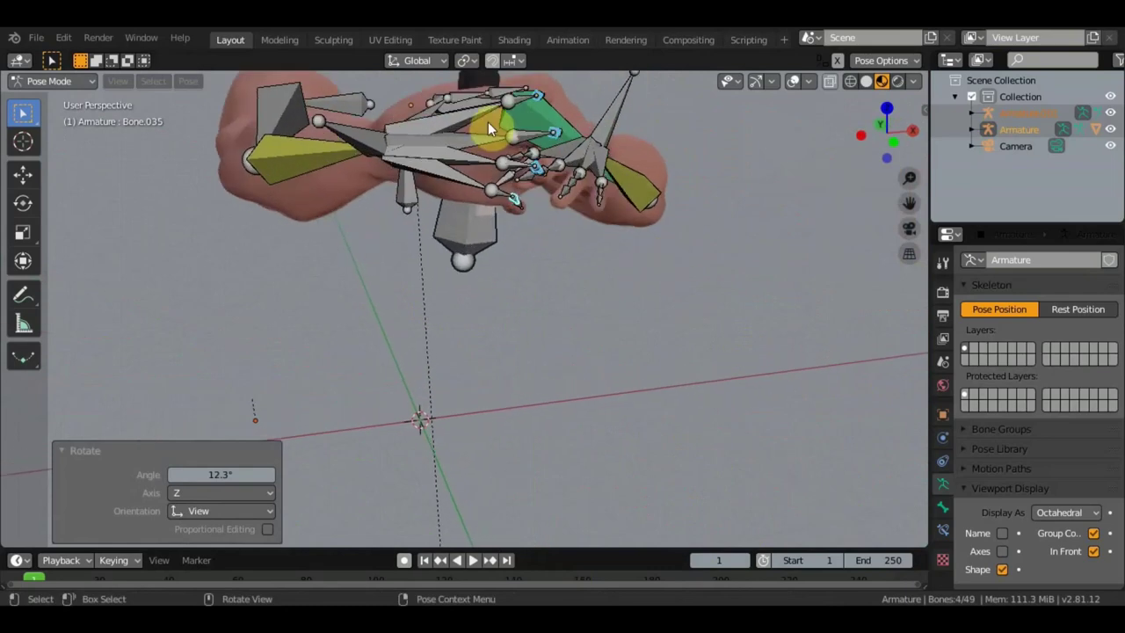
click(528, 136)
mouse_move(565, 193)
middle_down()
mouse_move(393, 224)
mouse_move(623, 229)
middle_up()
click(738, 201)
mouse_move(749, 211)
middle_down()
mouse_move(679, 237)
mouse_move(653, 207)
mouse_move(670, 168)
mouse_move(674, 179)
middle_up()
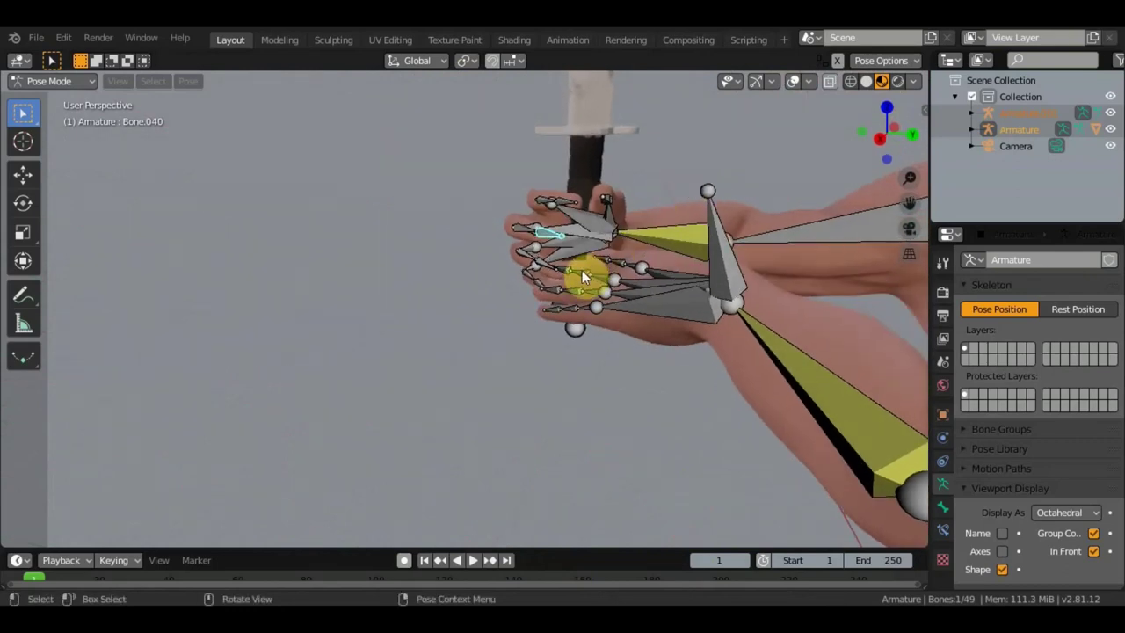
shift+click(566, 198)
mouse_move(584, 229)
middle_down()
mouse_move(673, 215)
mouse_move(686, 229)
mouse_move(586, 247)
middle_up()
scroll(586, 247, up, 4)
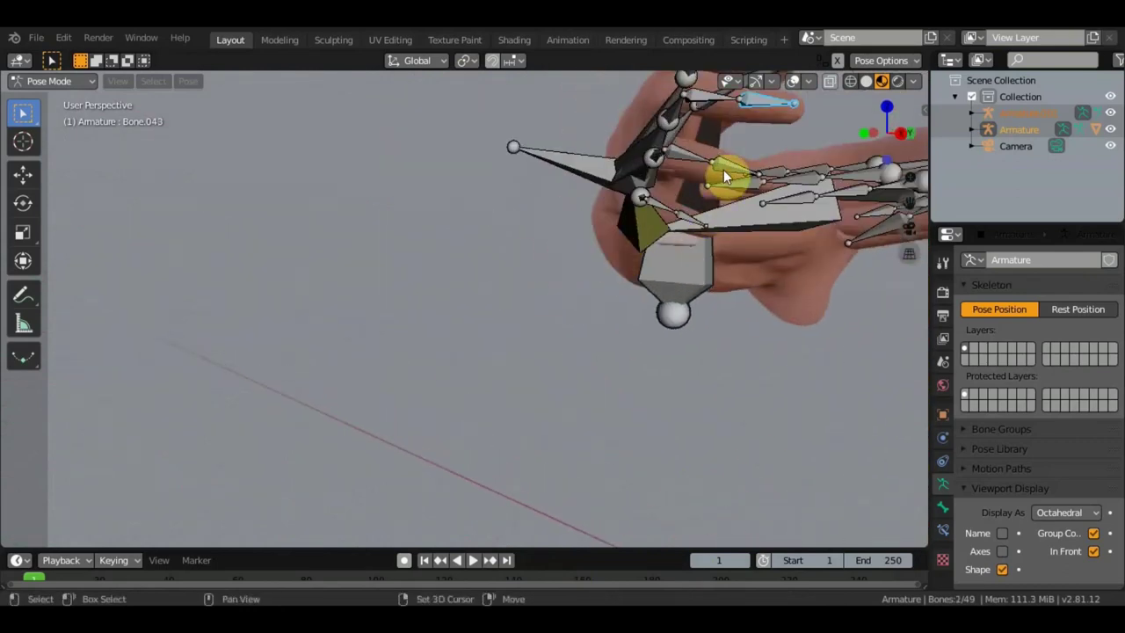
shift+click(720, 197)
shift+click(690, 220)
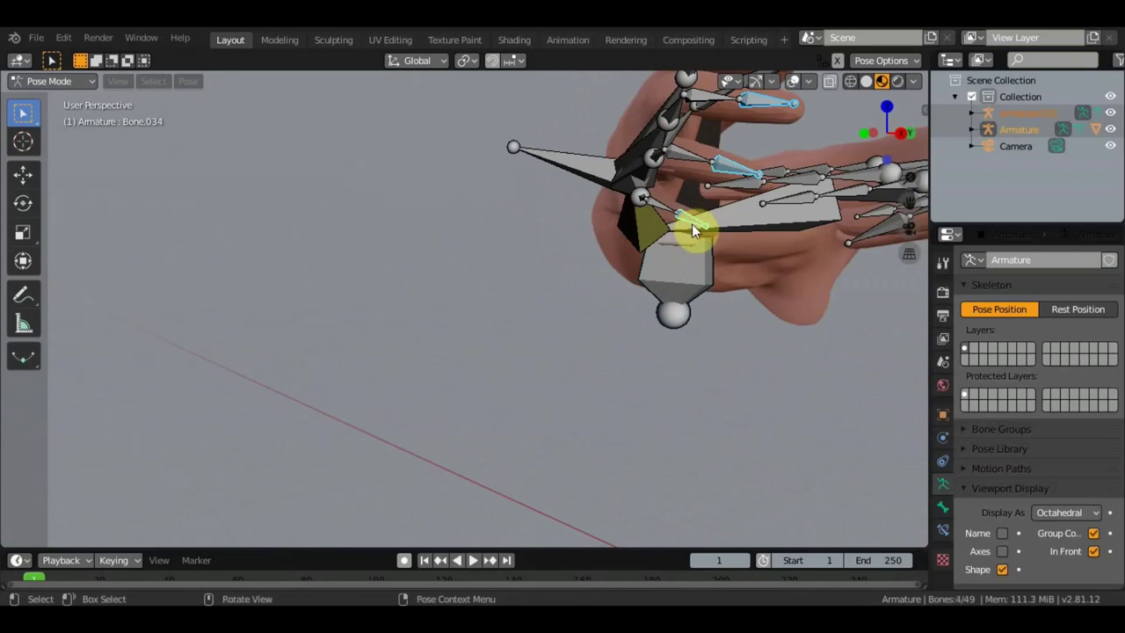
middle_drag(692, 223, 521, 299)
- Curl the four selected finger joints inward in two rotation passes
key(KP_7)
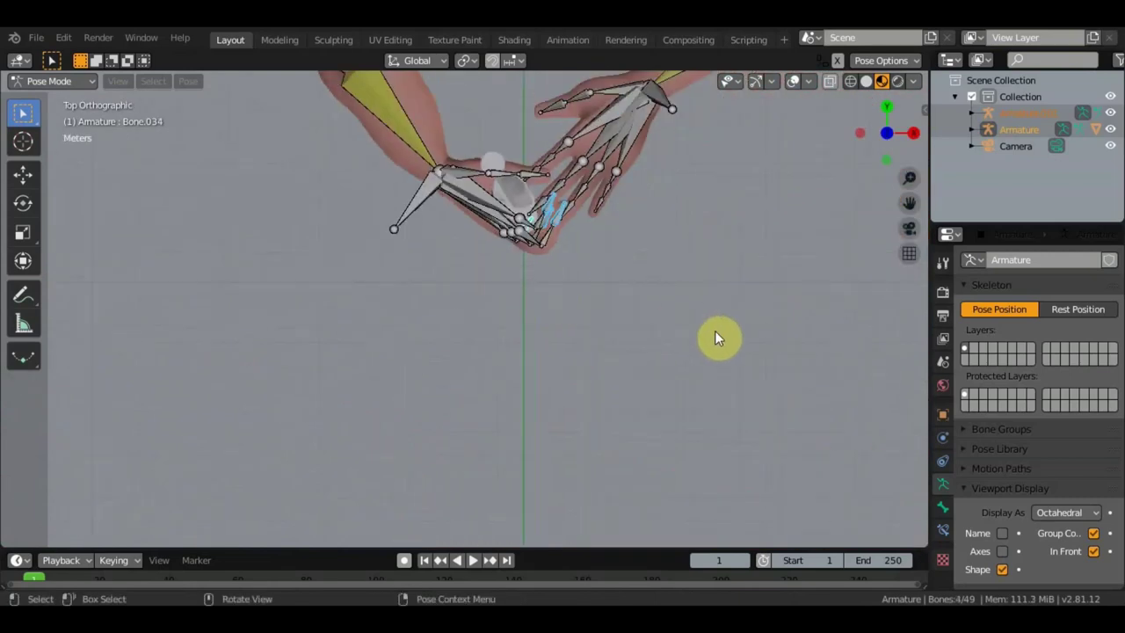
key(r)
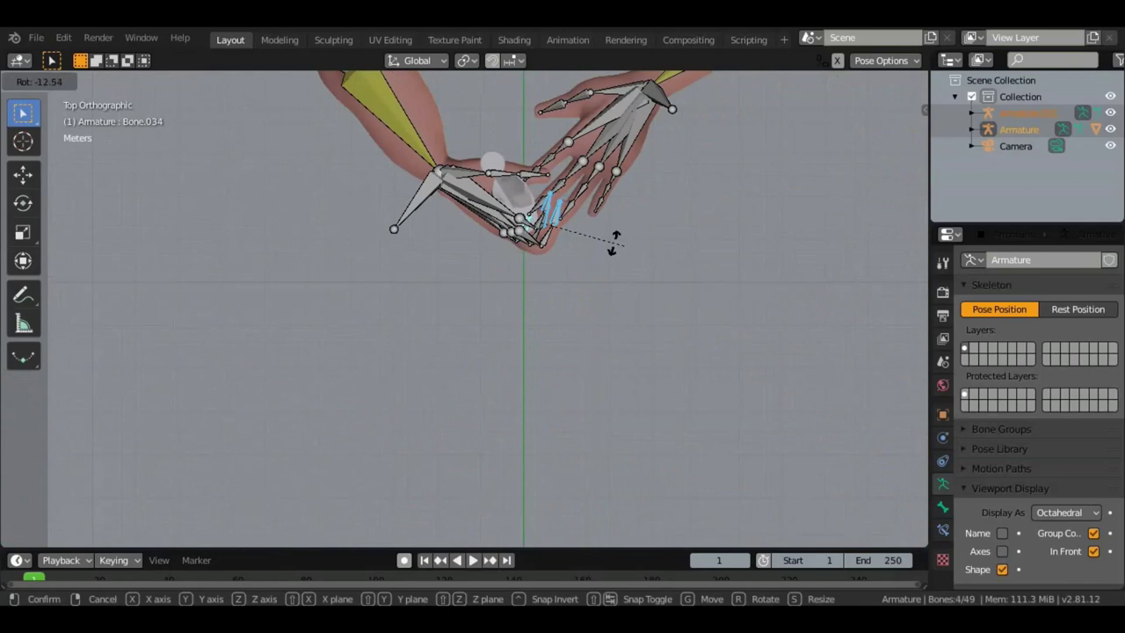
click(616, 195)
mouse_move(577, 222)
middle_down()
mouse_move(570, 123)
mouse_move(557, 148)
mouse_move(379, 156)
mouse_move(623, 199)
middle_up()
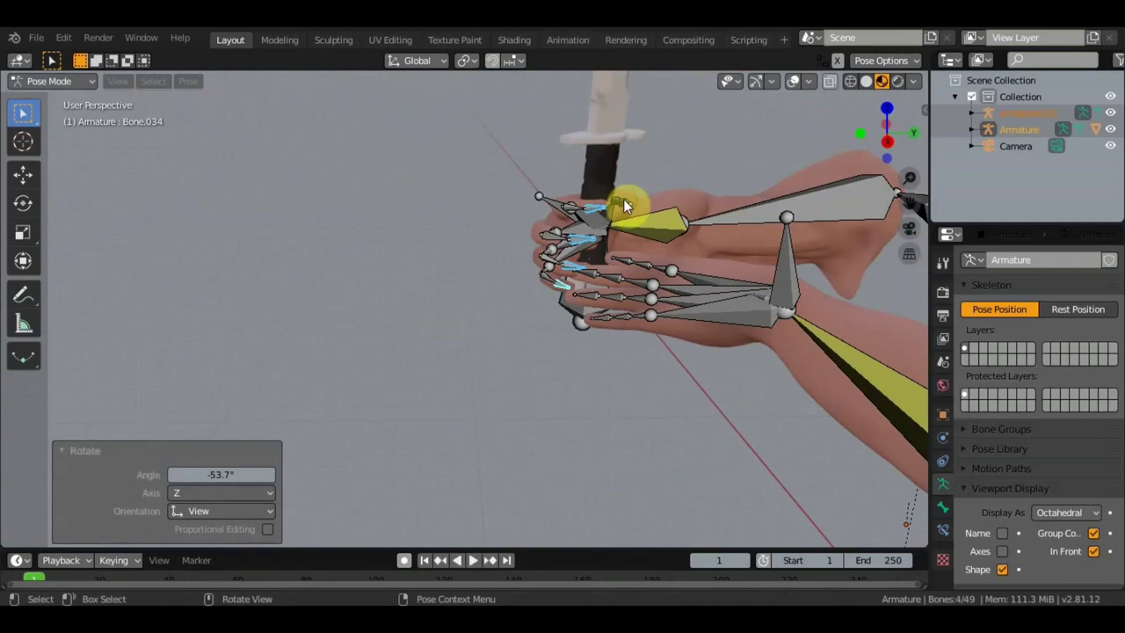
key(r)
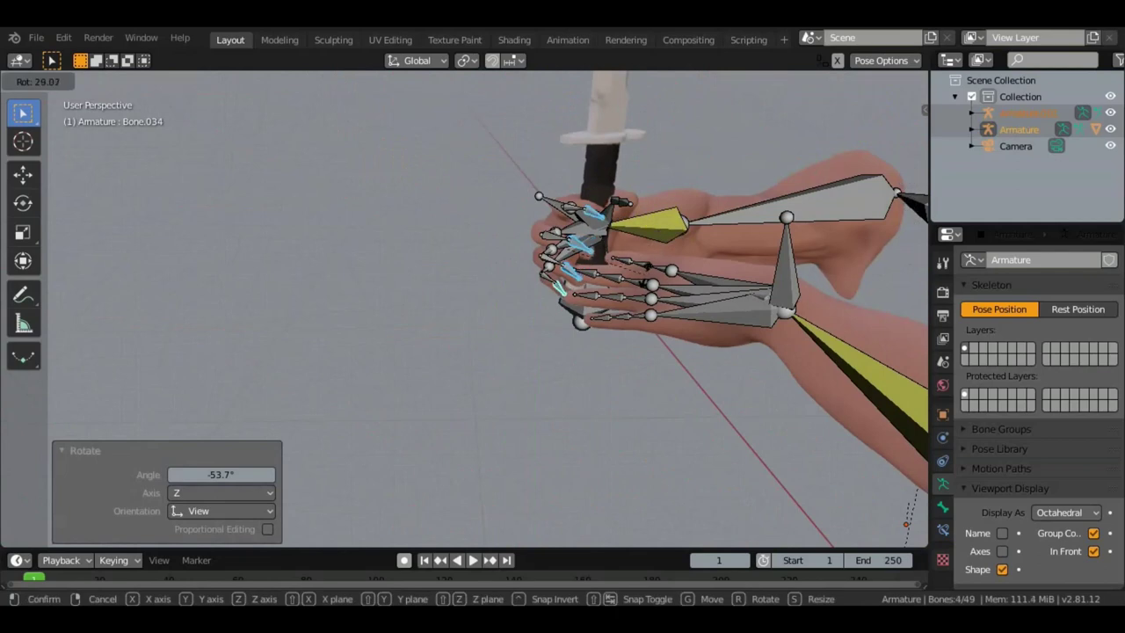
click(656, 250)
- Select Bone.033 and the other fingertip bones and curl them around the handle
mouse_move(578, 275)
middle_down()
mouse_move(792, 285)
mouse_move(495, 163)
middle_up()
click(523, 153)
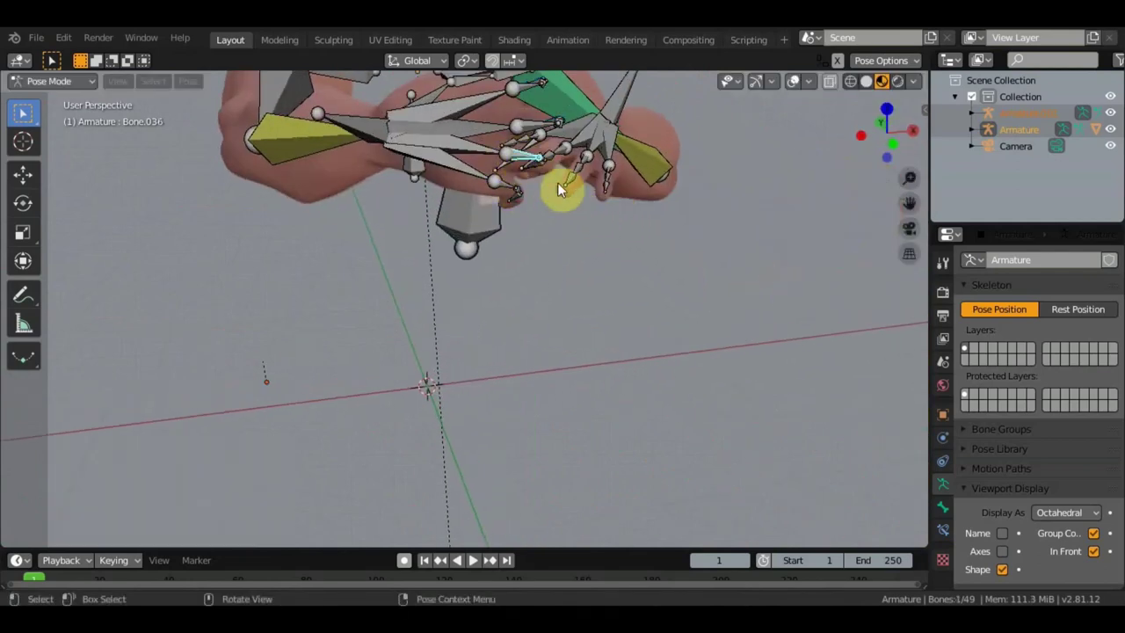
mouse_move(641, 280)
middle_down()
mouse_move(671, 427)
mouse_move(548, 362)
middle_up()
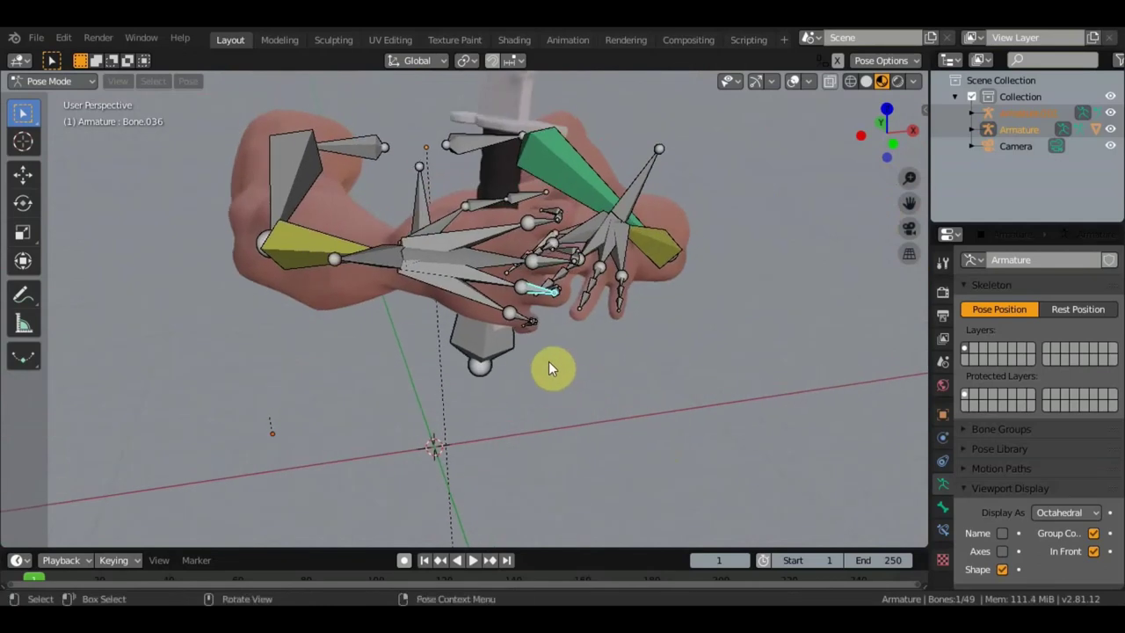
shift+click(519, 316)
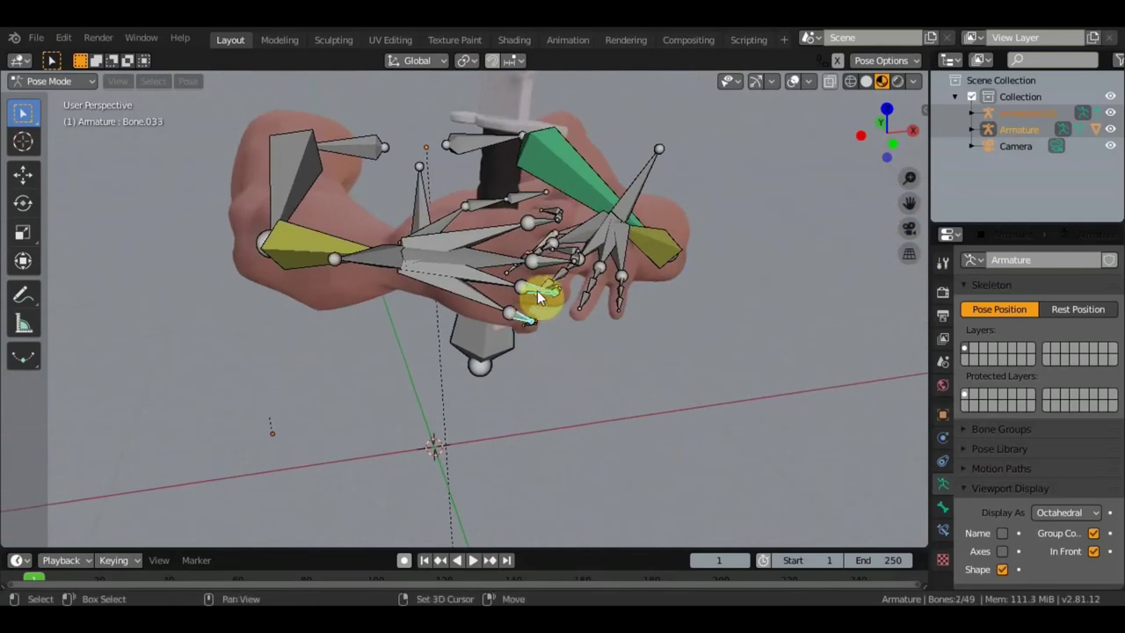
shift+click(543, 218)
shift+click(552, 257)
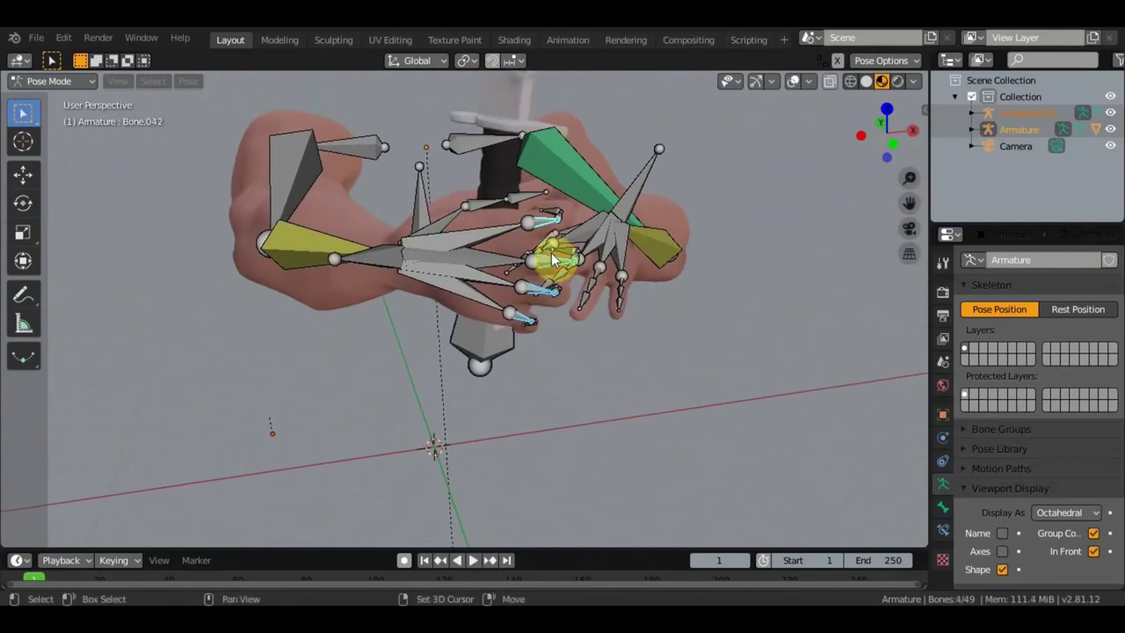
scroll(491, 274, up, 3)
middle_drag(491, 274, 387, 368)
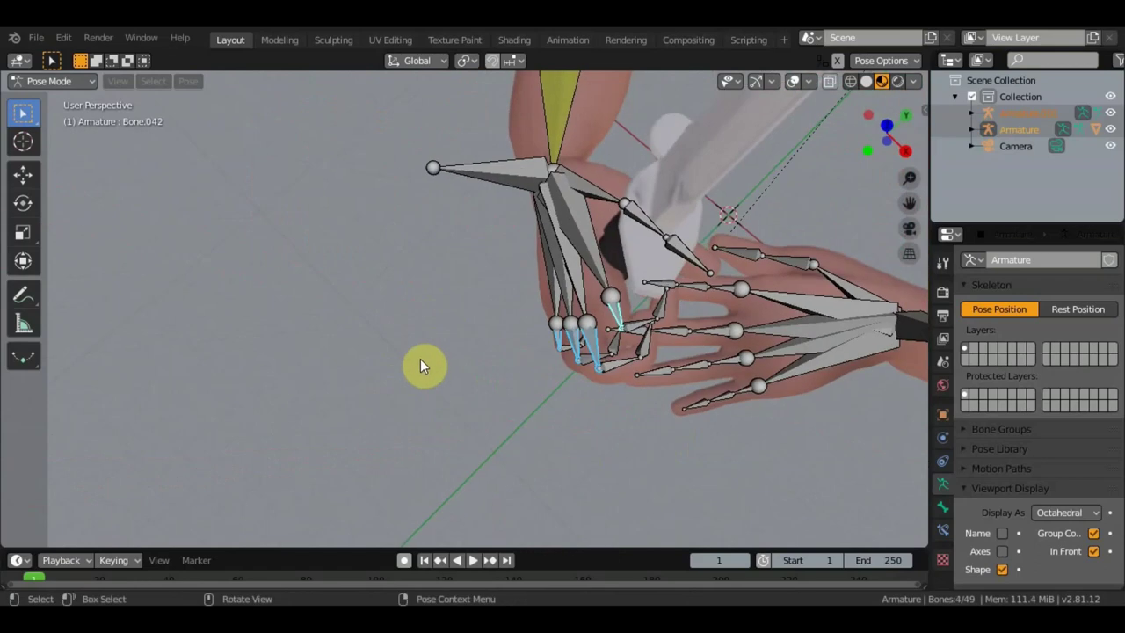
key(KP_7)
key(r)
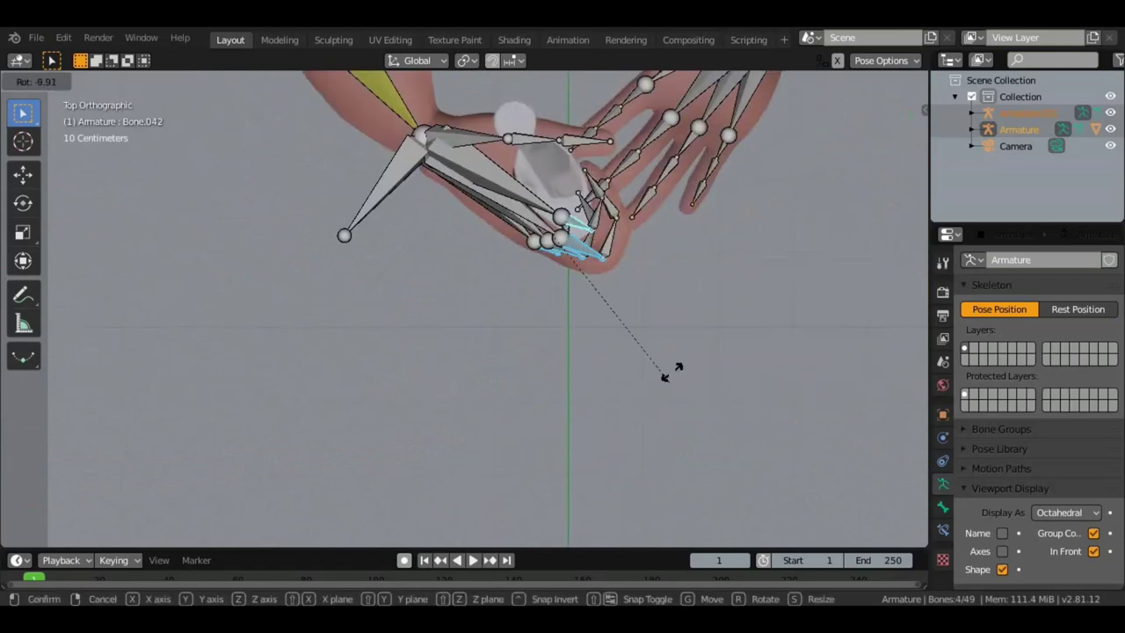
click(650, 243)
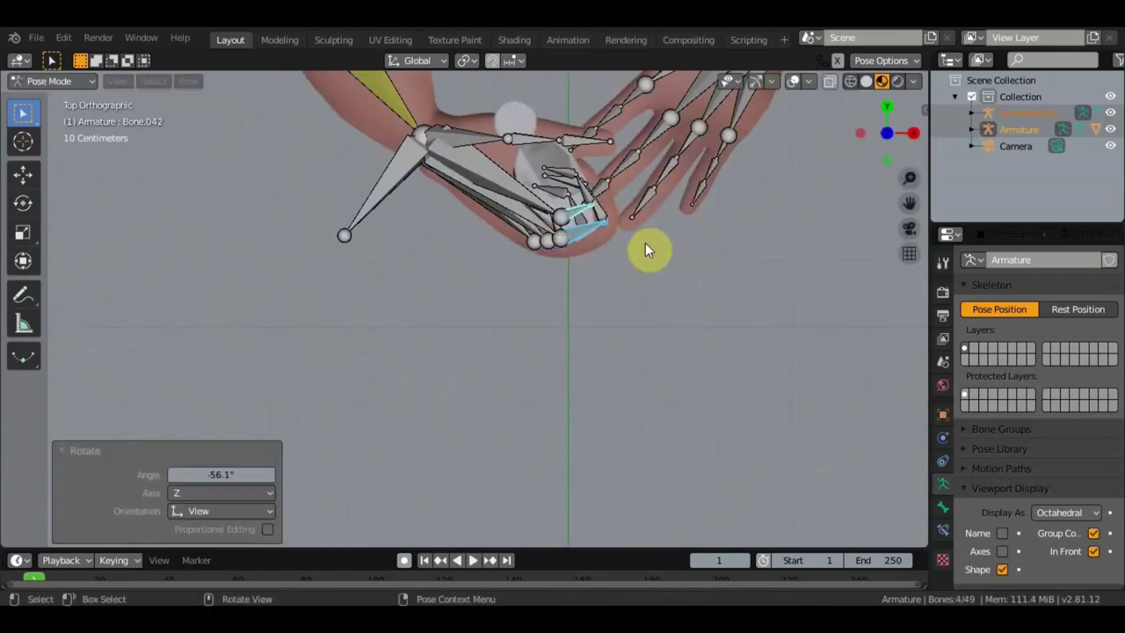
- Rotate finger bone Bone.046 by 54.7°
mouse_move(645, 243)
middle_down()
mouse_move(523, 209)
mouse_move(500, 128)
mouse_move(711, 229)
middle_up()
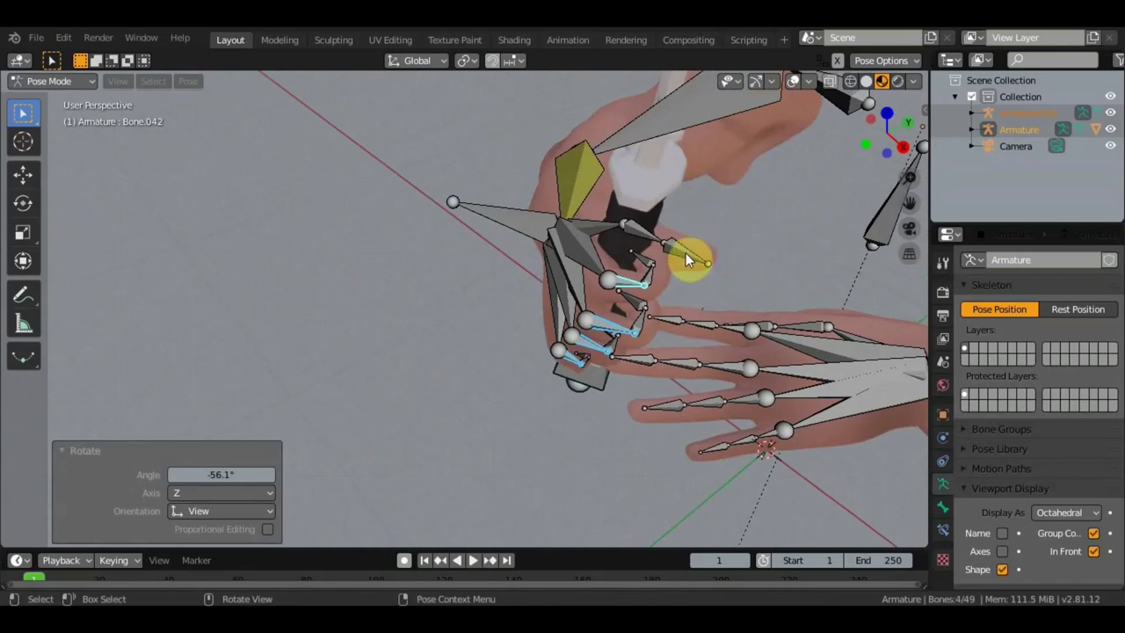
click(685, 253)
key(r)
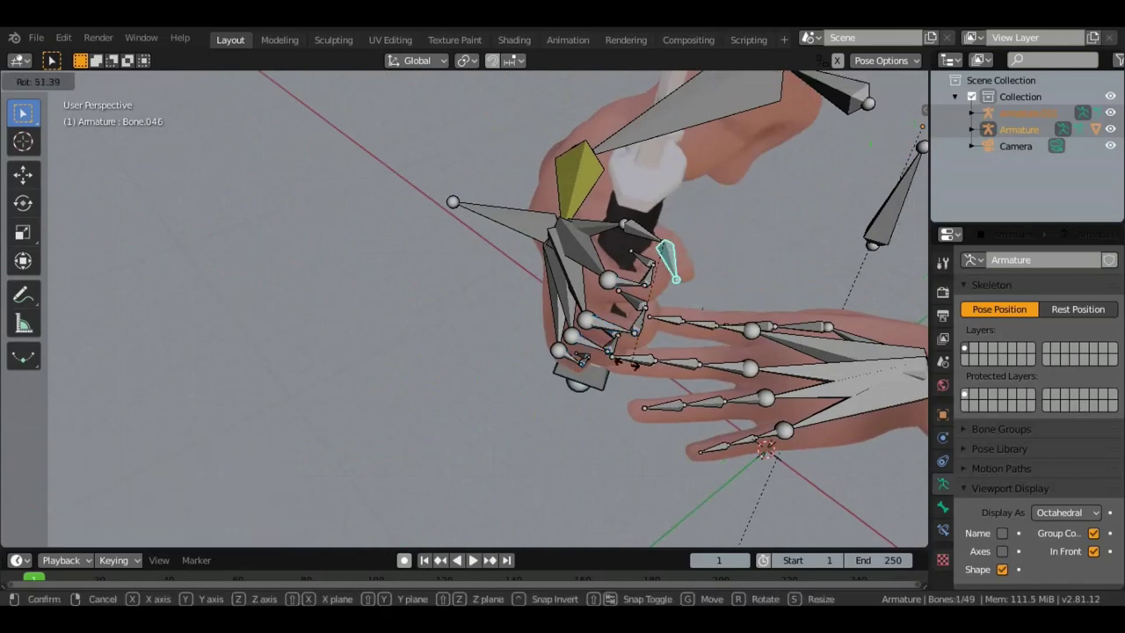
click(678, 312)
- Hide the bones to inspect the bare hand gripping the knife, then show them again
mouse_move(677, 312)
middle_down()
mouse_move(791, 298)
mouse_move(792, 286)
mouse_move(672, 276)
mouse_move(582, 252)
mouse_move(542, 234)
mouse_move(563, 220)
middle_up()
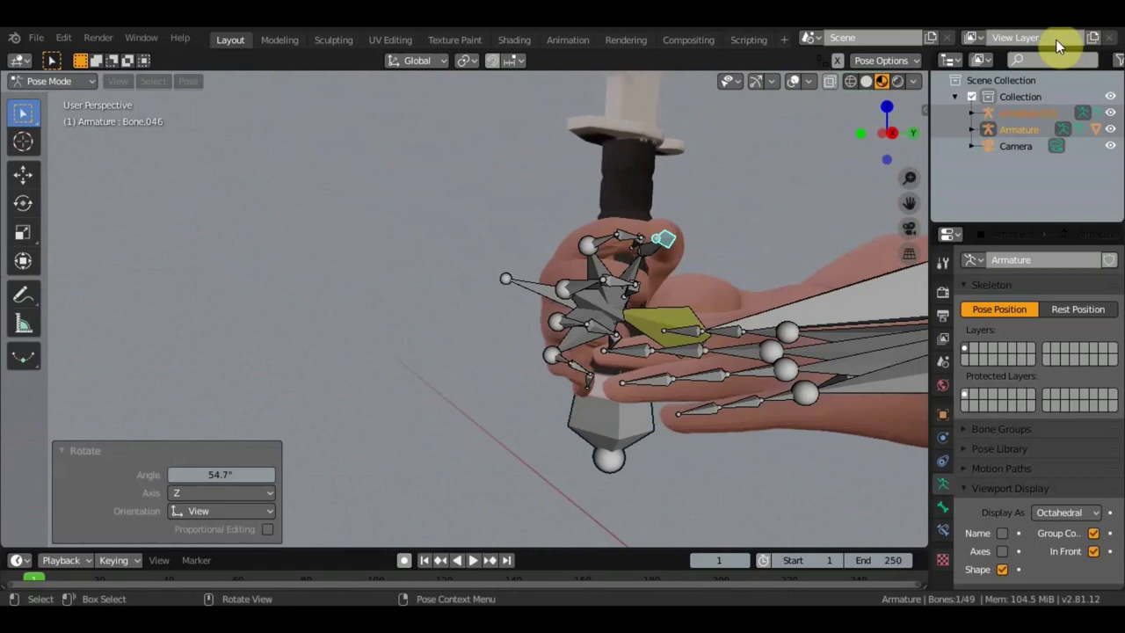
click(795, 78)
mouse_move(796, 78)
middle_down()
mouse_move(741, 244)
mouse_move(23, 284)
mouse_move(842, 276)
mouse_move(935, 251)
mouse_move(30, 241)
mouse_move(4, 113)
middle_up()
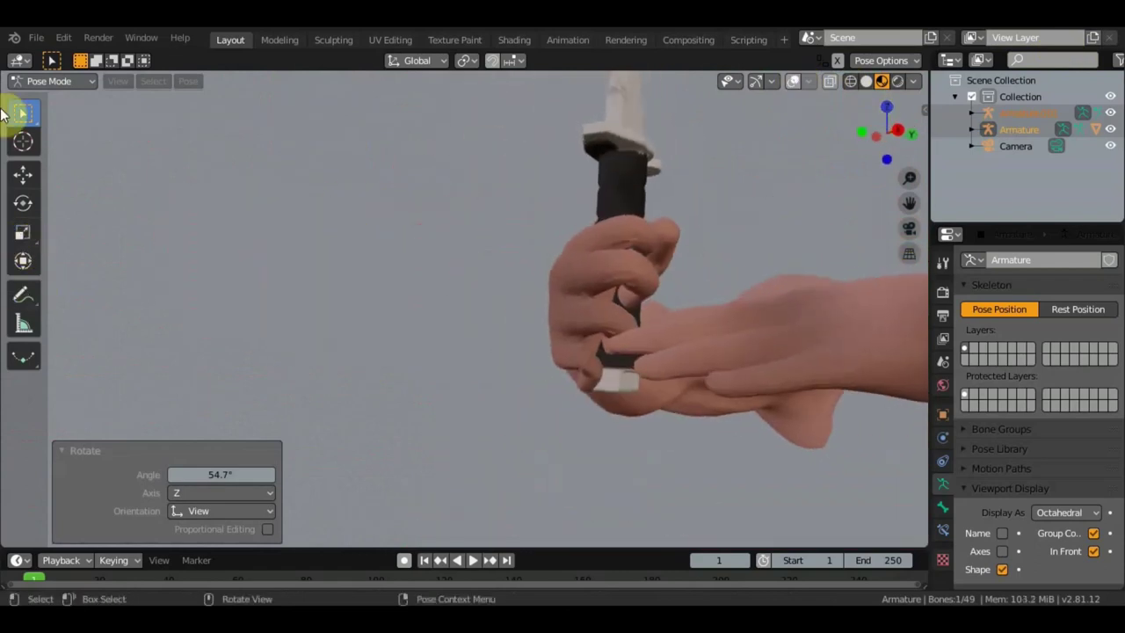
click(793, 82)
- Rotate Bone.035 by −29° and bend Bone.016 inward
click(602, 390)
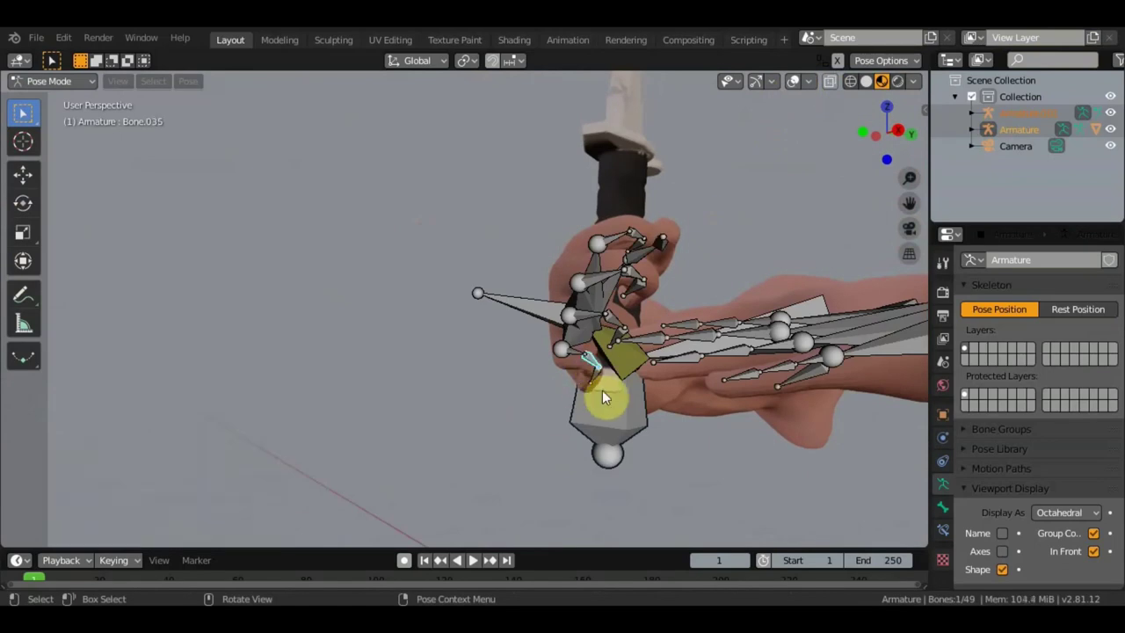
mouse_move(602, 390)
middle_down()
mouse_move(511, 413)
mouse_move(578, 406)
middle_up()
key(r)
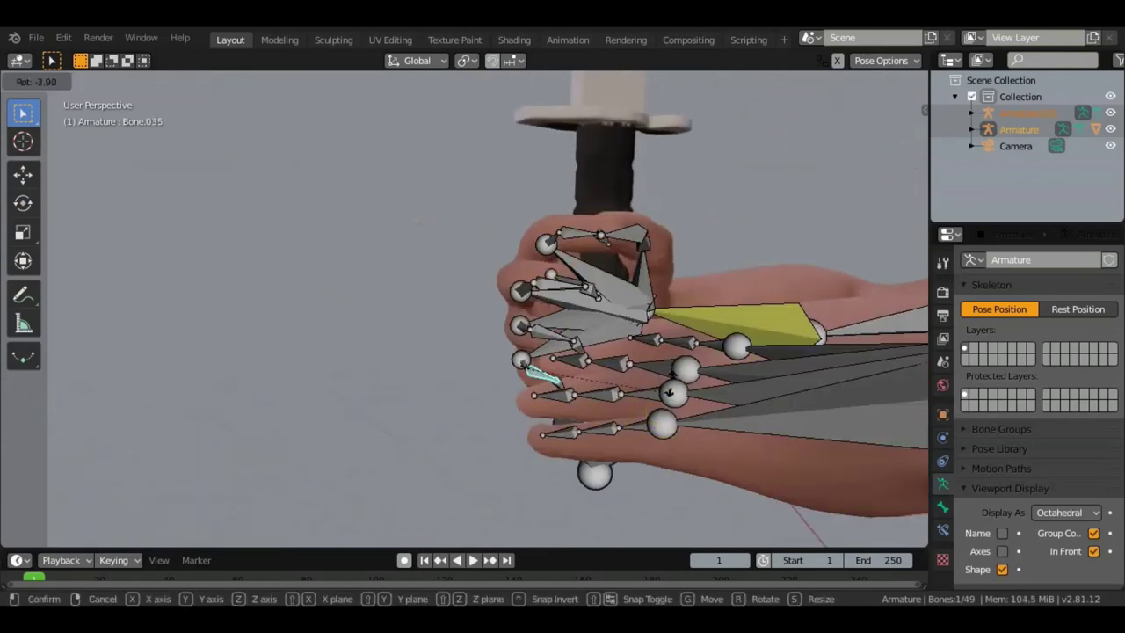
click(666, 334)
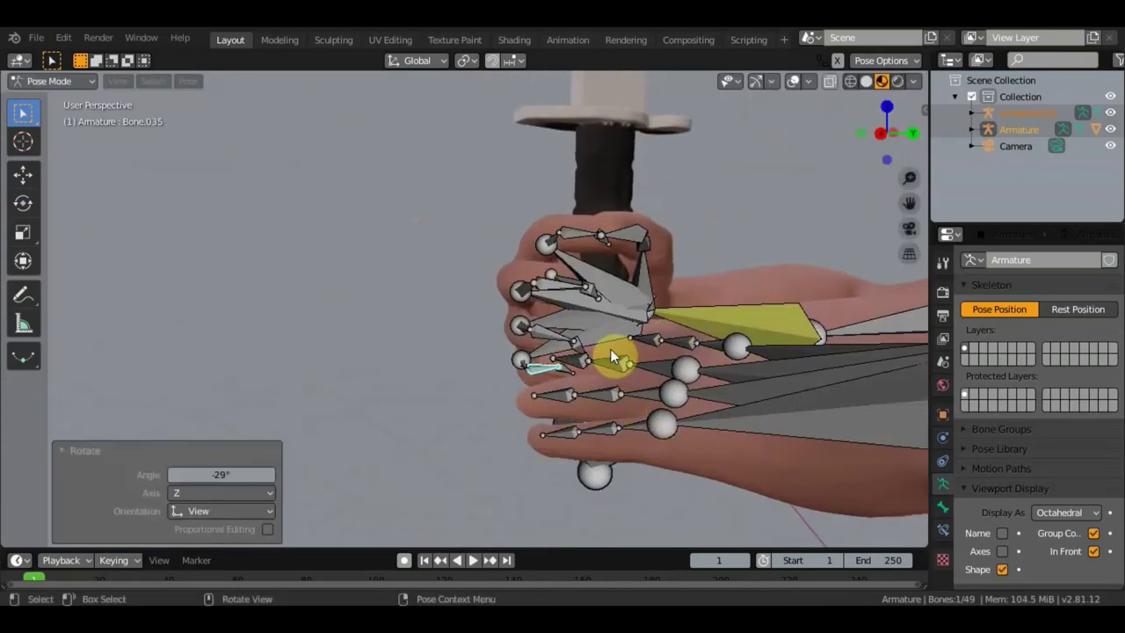
click(570, 370)
key(r)
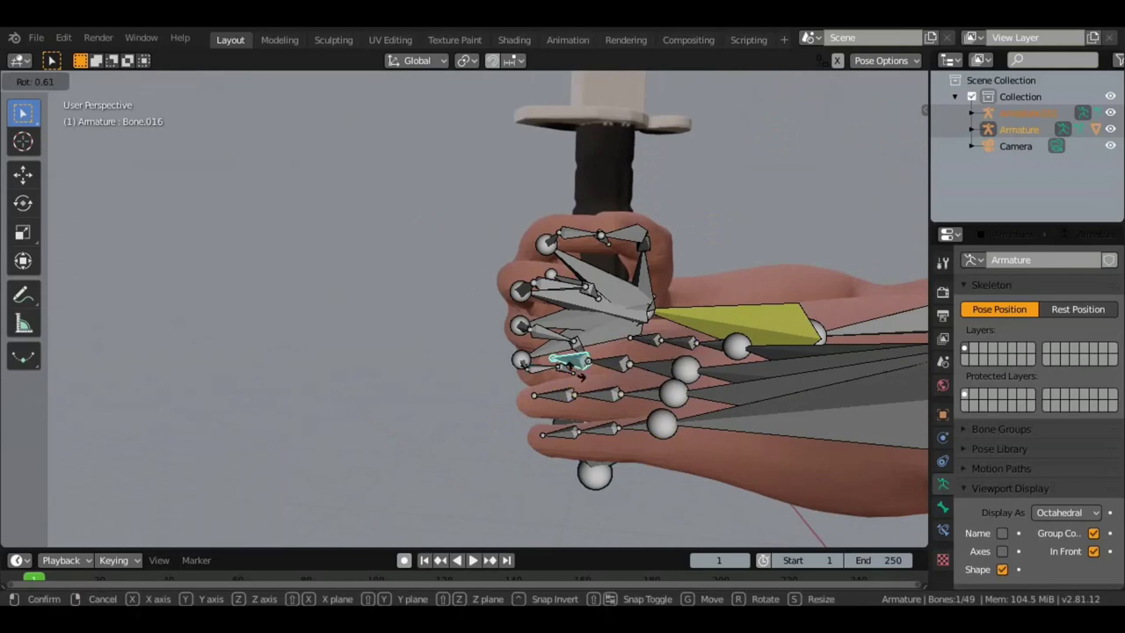
click(567, 372)
- Curl Bone.034 and bend Bone.035 to 24.9° around the handle
click(564, 371)
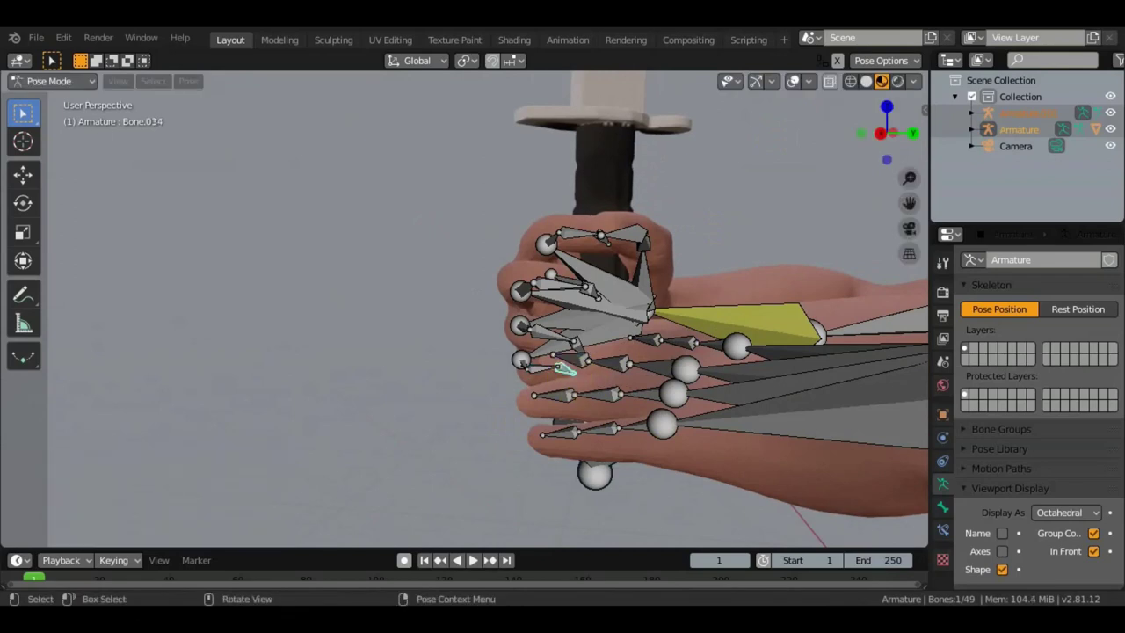
key(r)
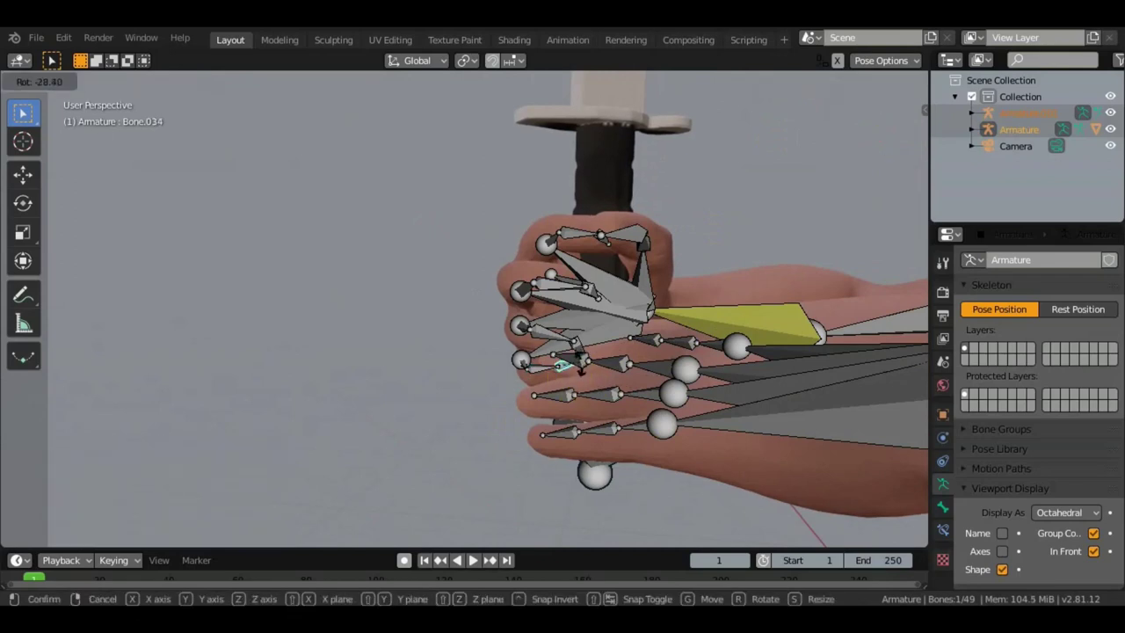
click(619, 382)
mouse_move(619, 382)
middle_down()
mouse_move(656, 393)
mouse_move(608, 378)
mouse_move(592, 422)
mouse_move(609, 421)
middle_up()
click(586, 370)
key(r)
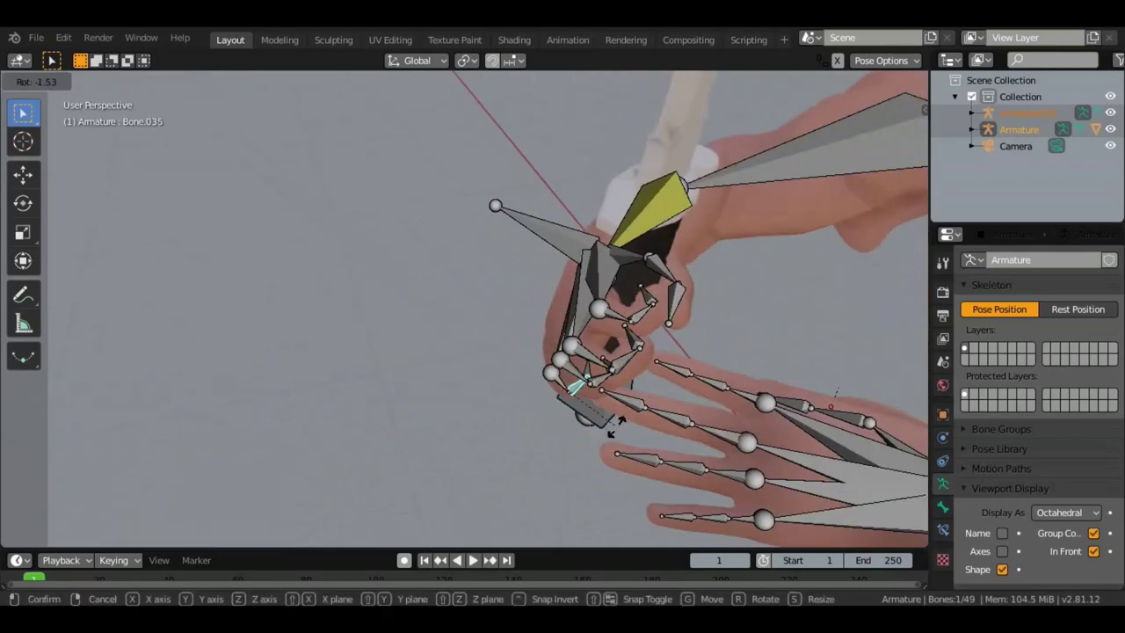
click(587, 423)
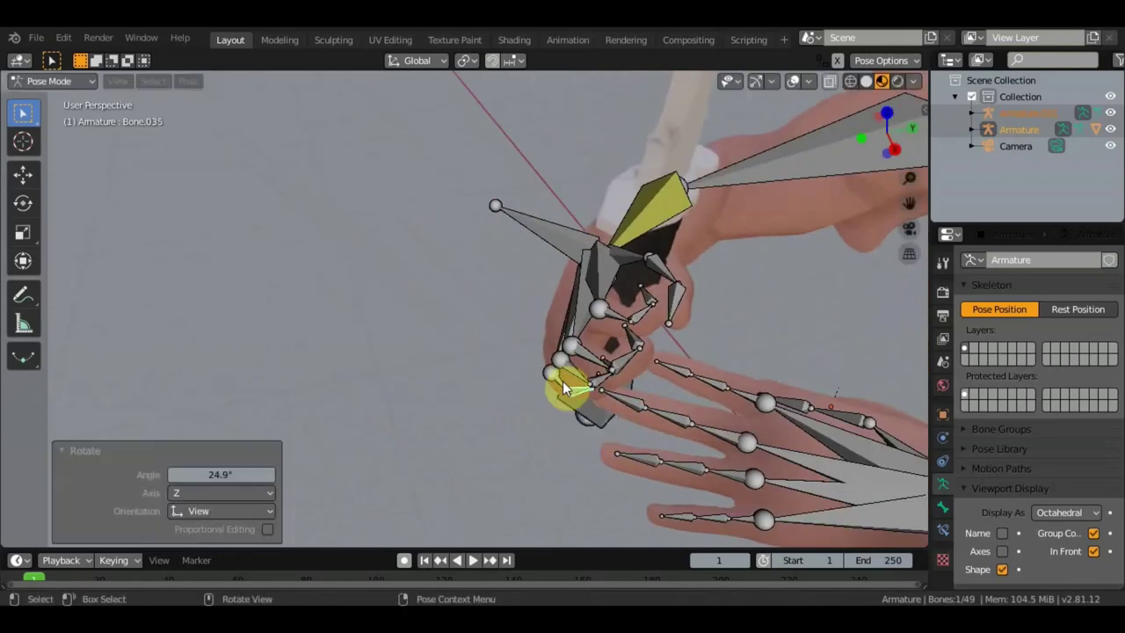
- Slightly rotate Bone.027, Bone.028 and Bone.031, the last by -1.98° about Z
mouse_move(559, 378)
middle_down()
mouse_move(603, 422)
mouse_move(552, 352)
middle_up()
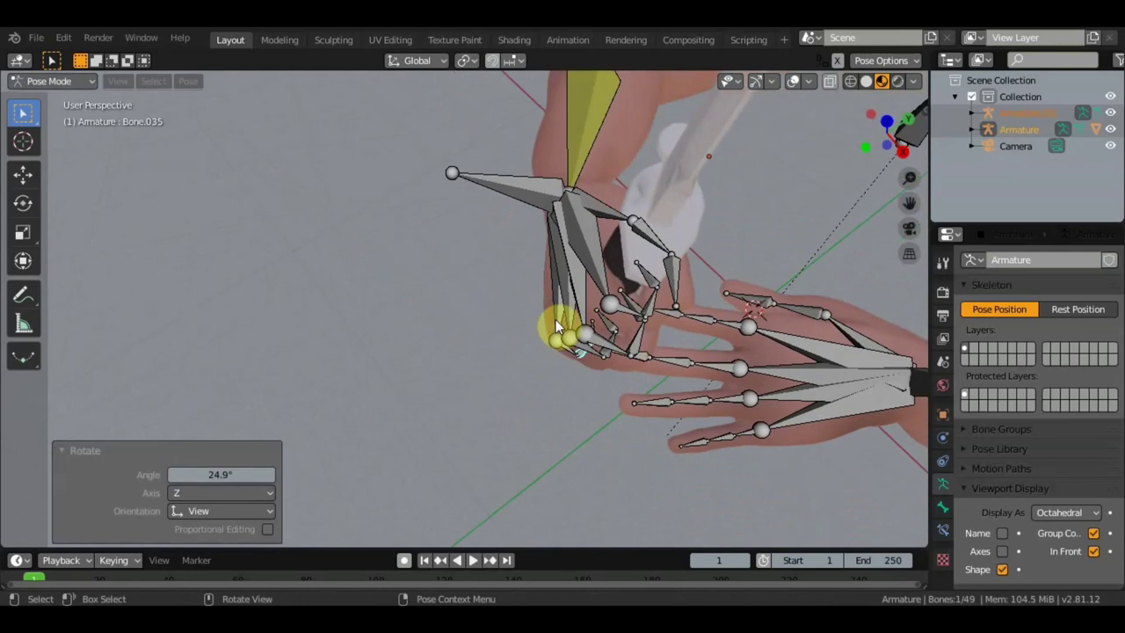
click(556, 340)
key(r)
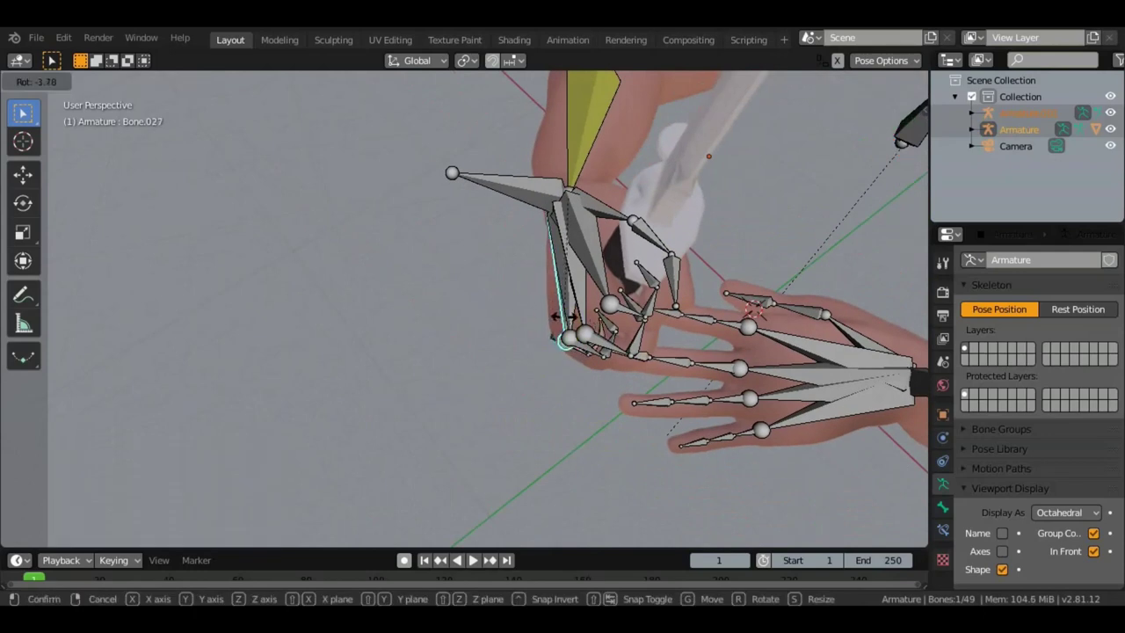
click(567, 321)
click(567, 319)
key(r)
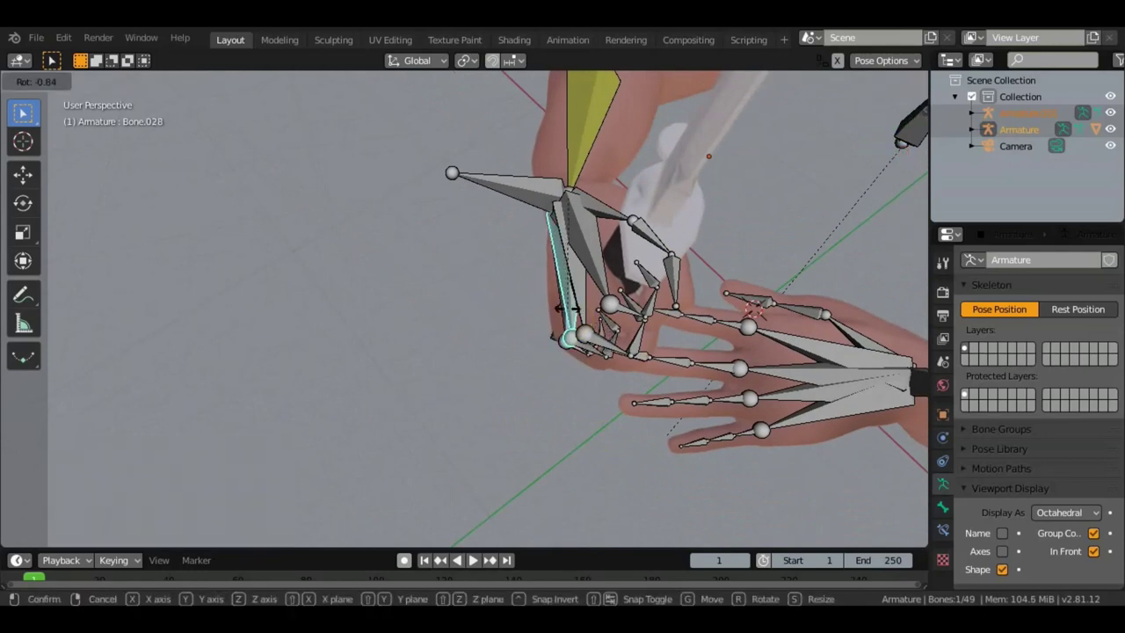
click(578, 303)
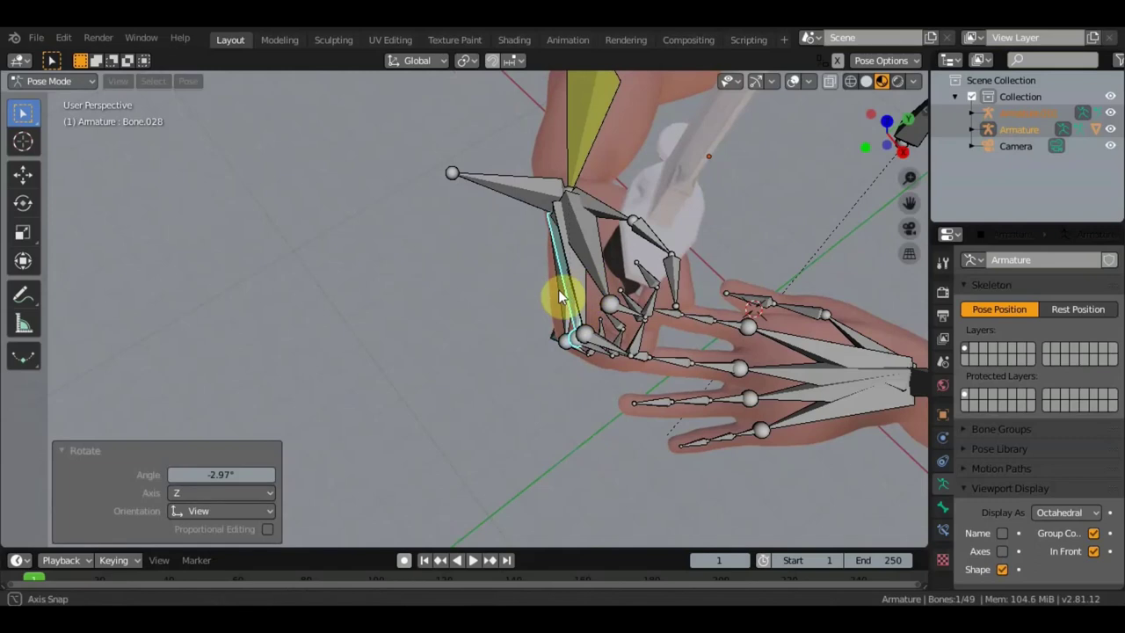
middle_drag(558, 289, 538, 292)
click(599, 323)
key(r)
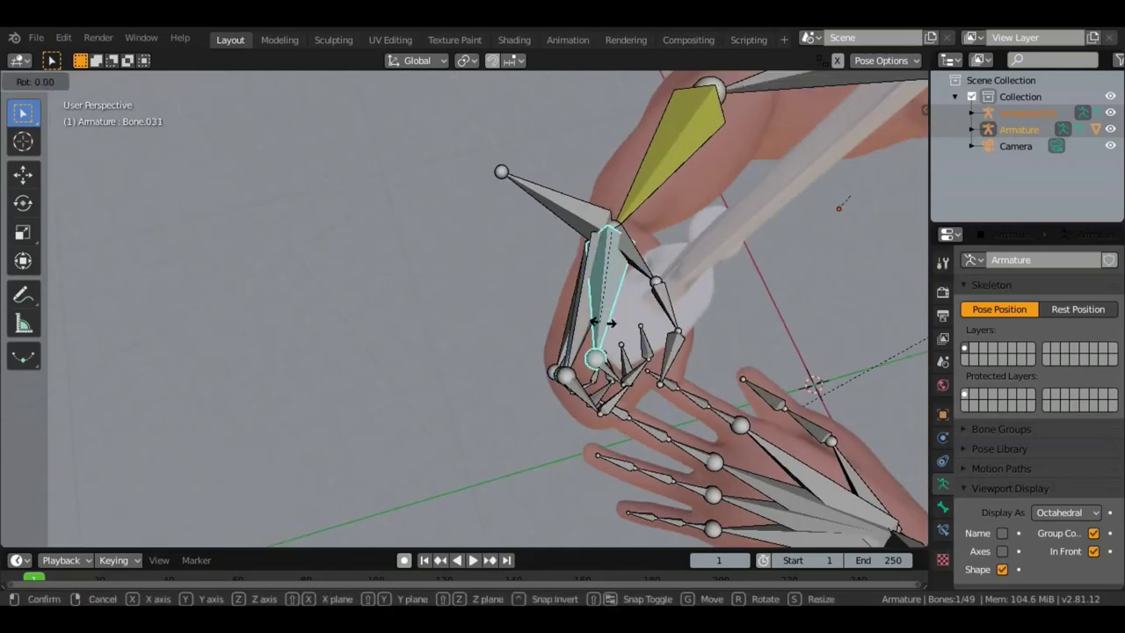
click(603, 323)
mouse_move(603, 322)
middle_down()
mouse_move(528, 227)
mouse_move(493, 201)
middle_up()
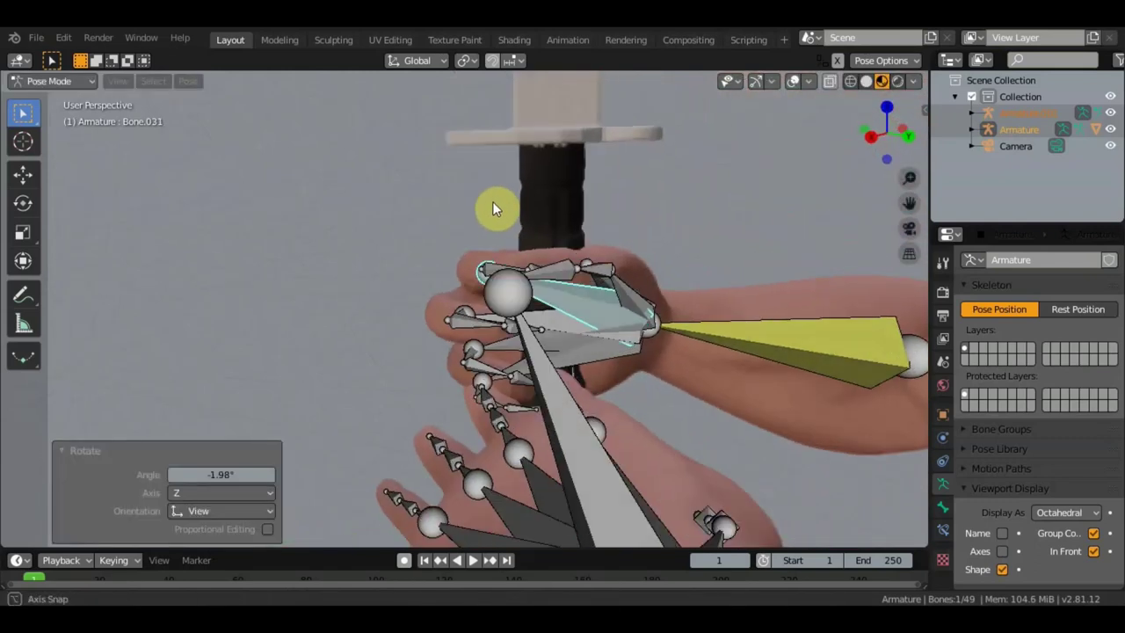
- Hide the bones to check the grip from below, then show them again
click(792, 81)
mouse_move(700, 257)
middle_down()
mouse_move(615, 329)
mouse_move(691, 342)
mouse_move(739, 395)
mouse_move(728, 427)
mouse_move(746, 367)
mouse_move(686, 311)
mouse_move(612, 360)
mouse_move(641, 401)
mouse_move(639, 391)
middle_up()
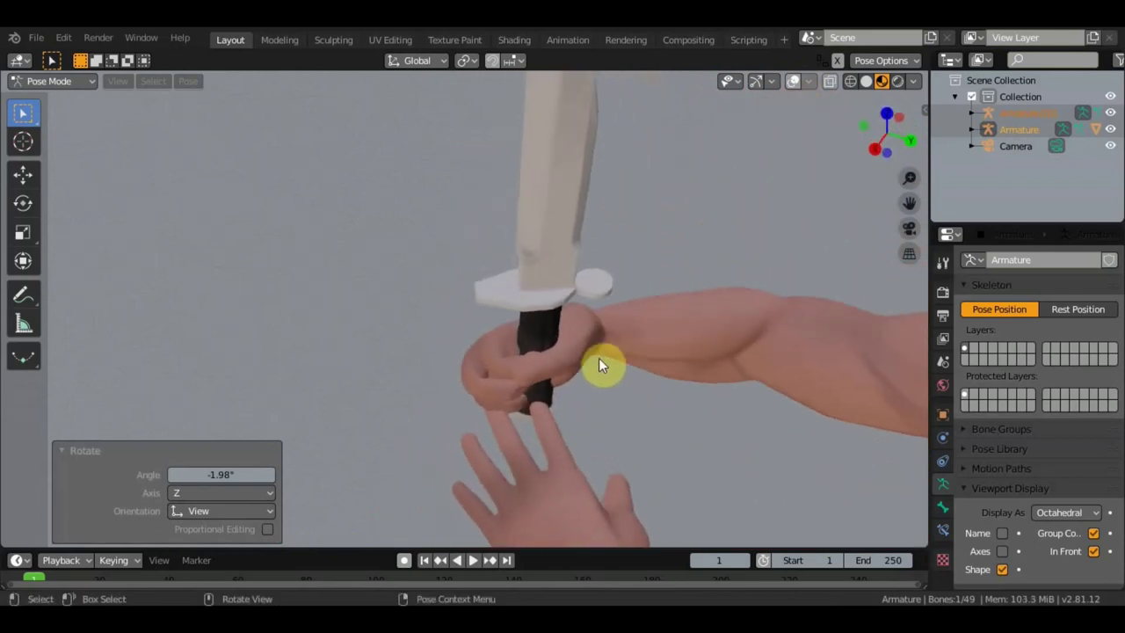
click(795, 79)
middle_drag(515, 396, 522, 396)
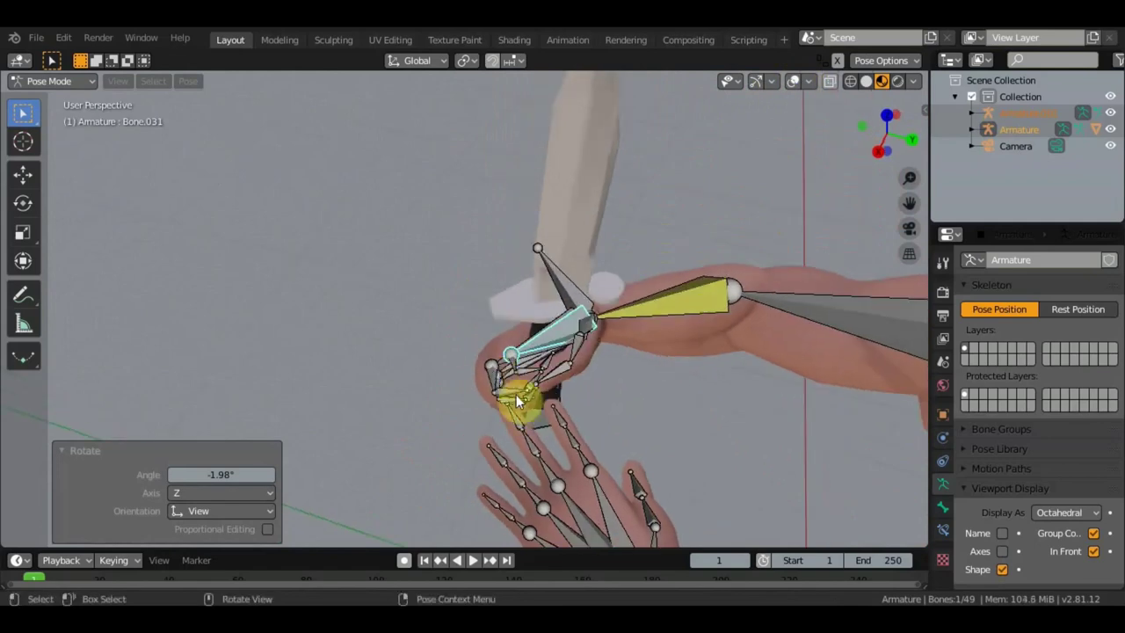
- Rotate Bone.031 toward the handle and turn thumb bone Bone.039 inward
click(494, 372)
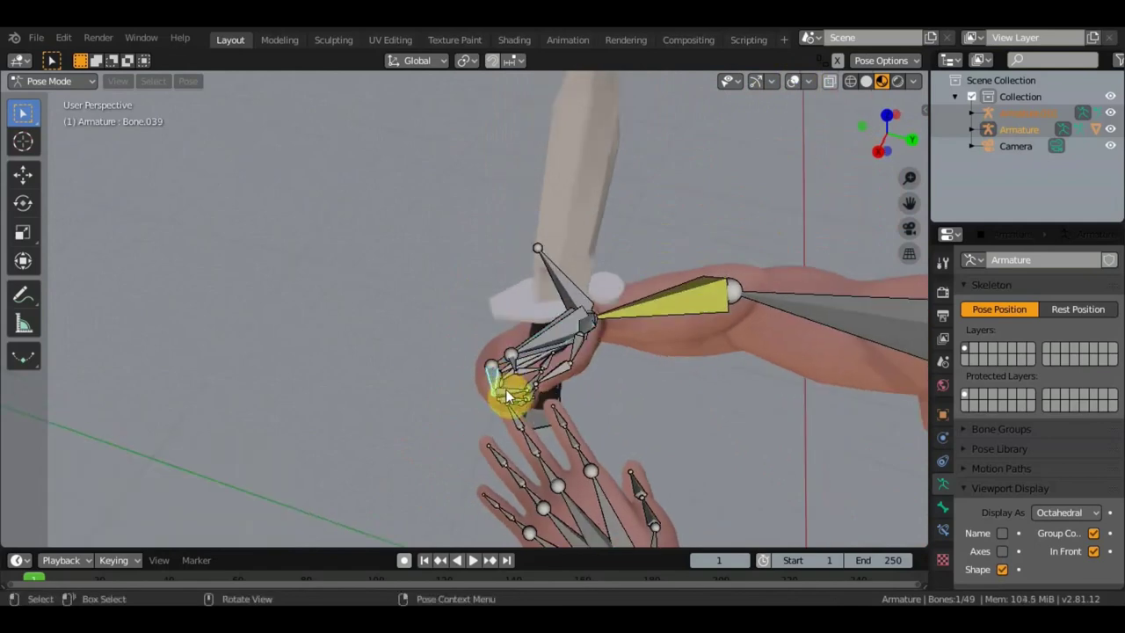
mouse_move(537, 386)
middle_down()
mouse_move(576, 407)
mouse_move(528, 357)
middle_up()
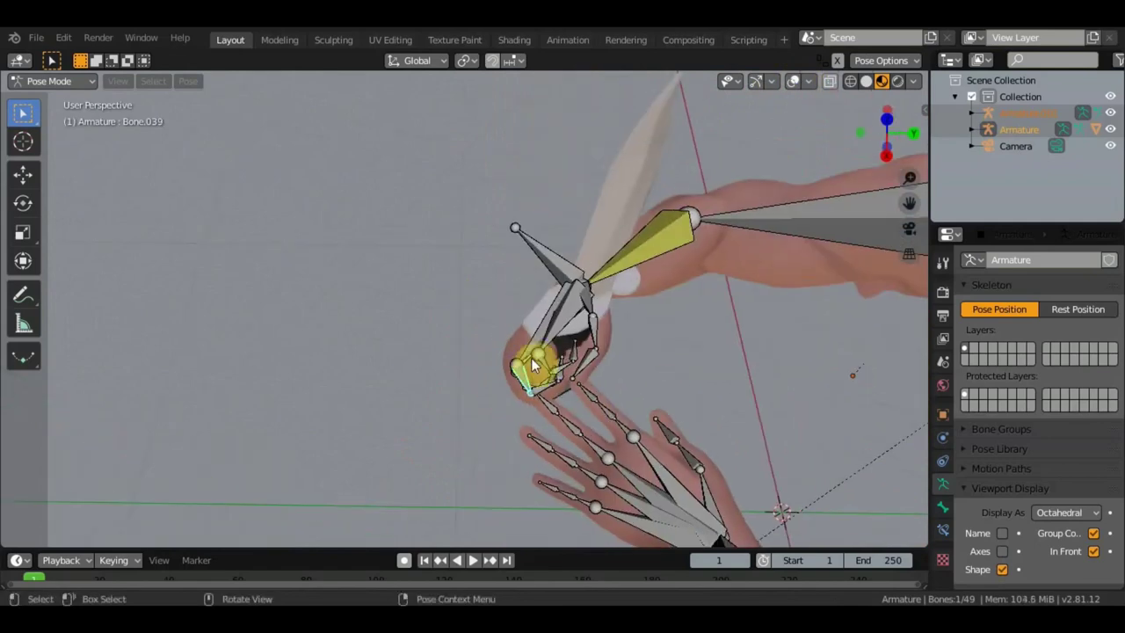
click(533, 366)
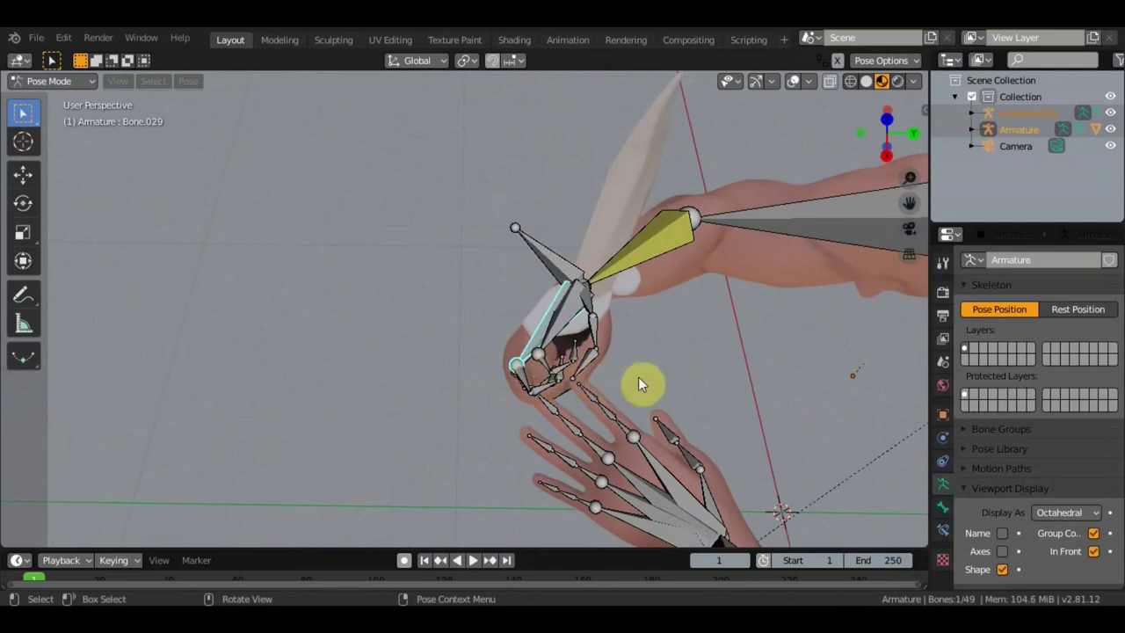
key(r)
click(647, 352)
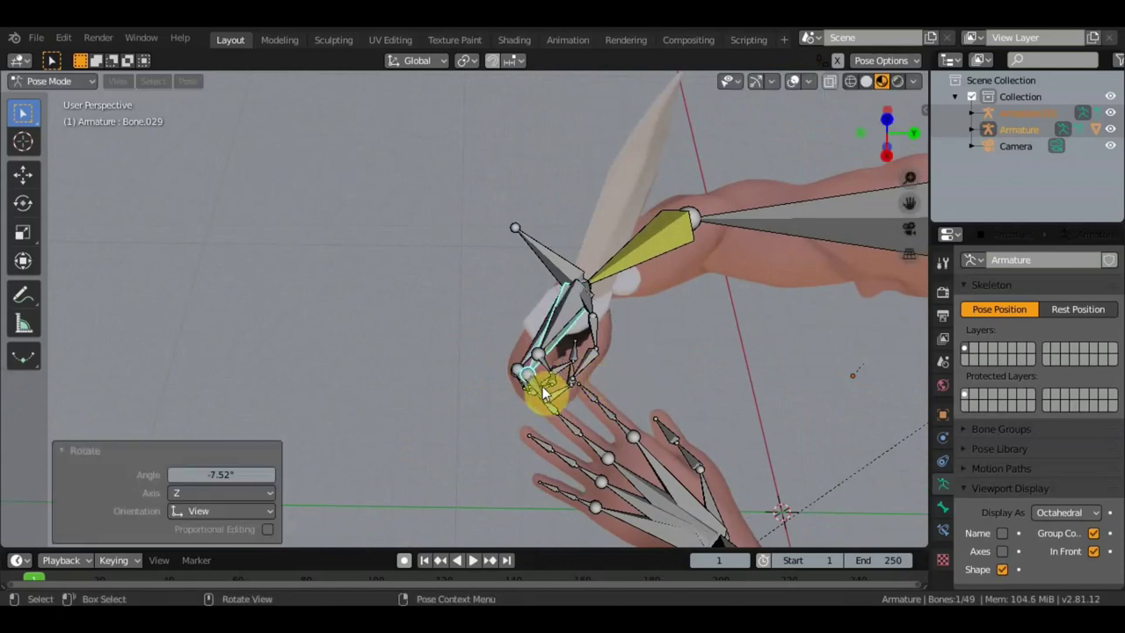
click(543, 386)
key(r)
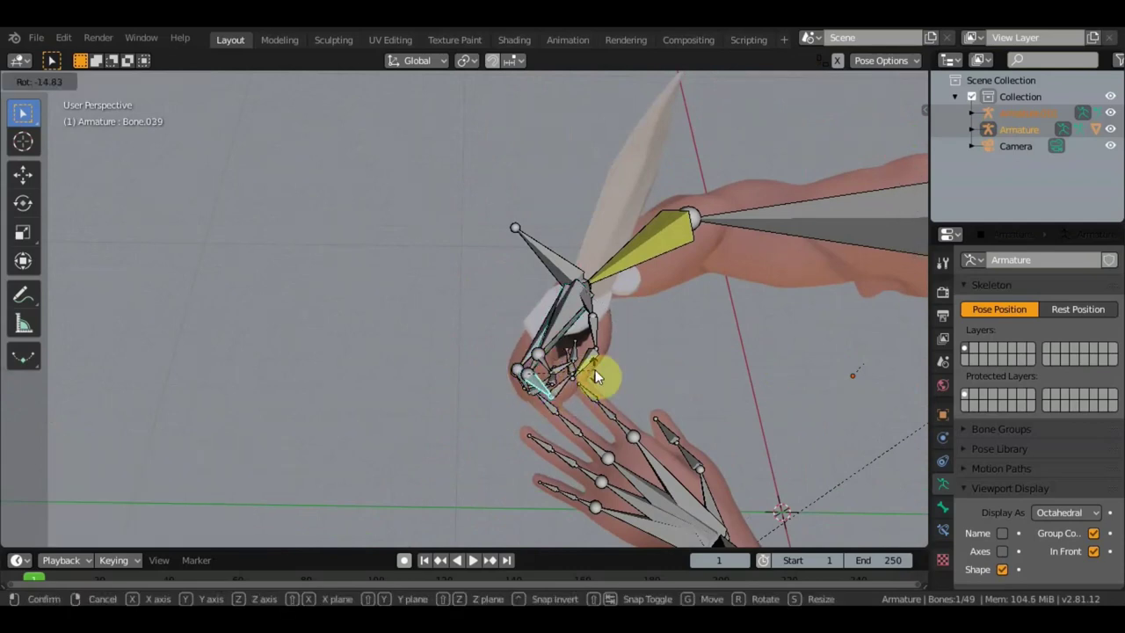
click(595, 377)
- Rotate Bone.038 by -11.2° about Z to close the grip further
mouse_move(519, 405)
middle_down()
mouse_move(478, 345)
mouse_move(420, 313)
middle_up()
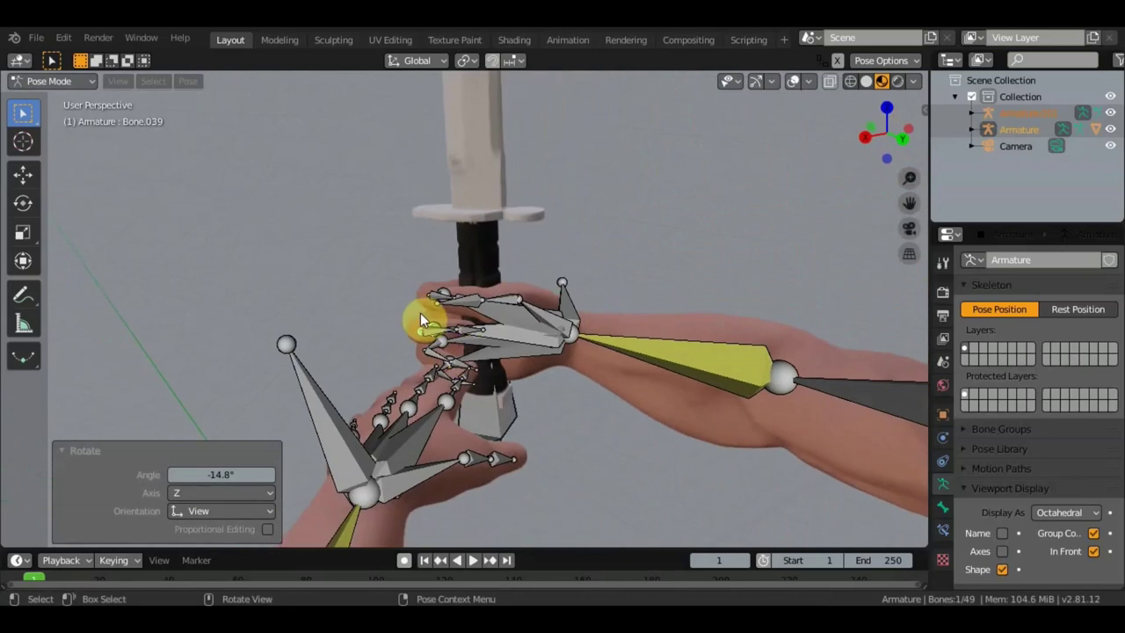
mouse_move(464, 351)
middle_down()
mouse_move(448, 335)
mouse_move(425, 349)
middle_up()
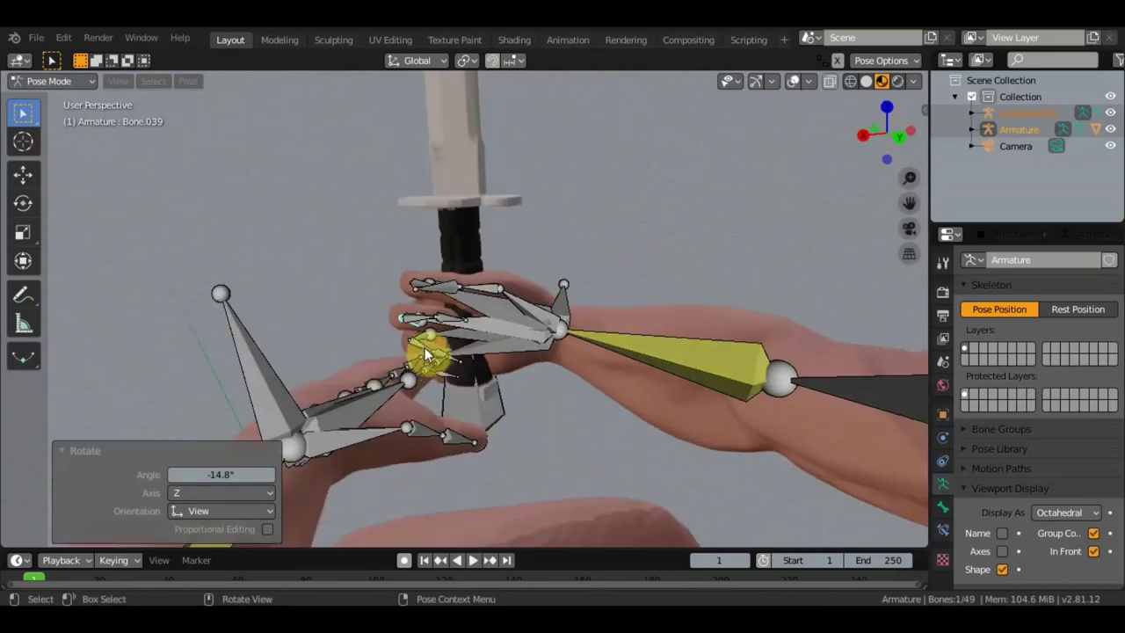
click(424, 348)
key(r)
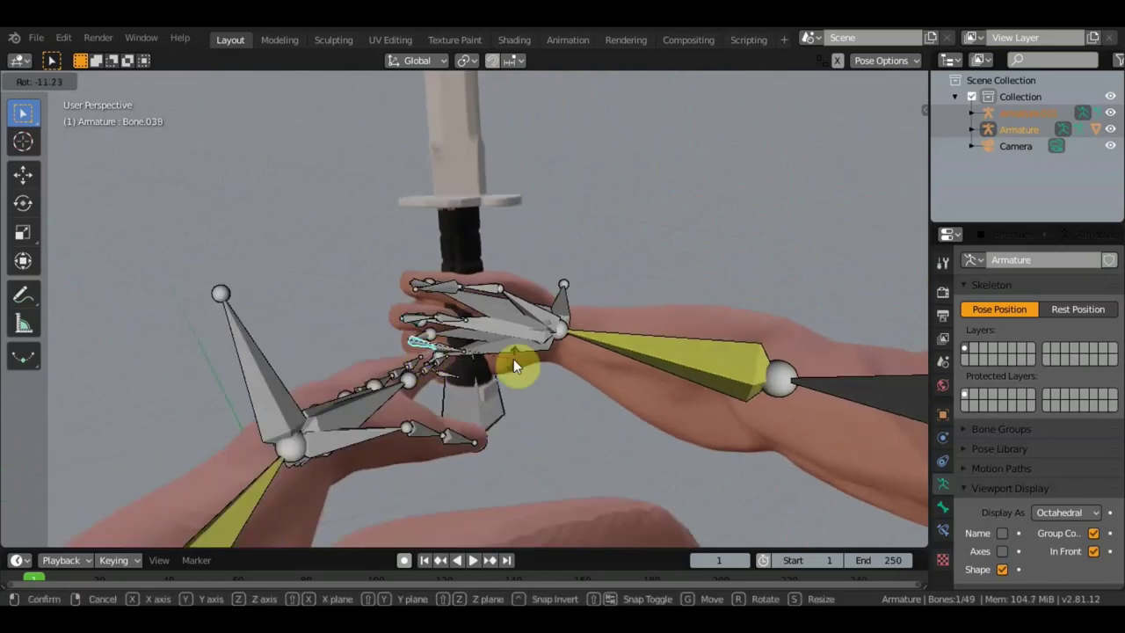
click(514, 361)
- Turn off the navigation gizmo and inspect the grip with bones hidden, then restore them
middle_drag(516, 362, 527, 358)
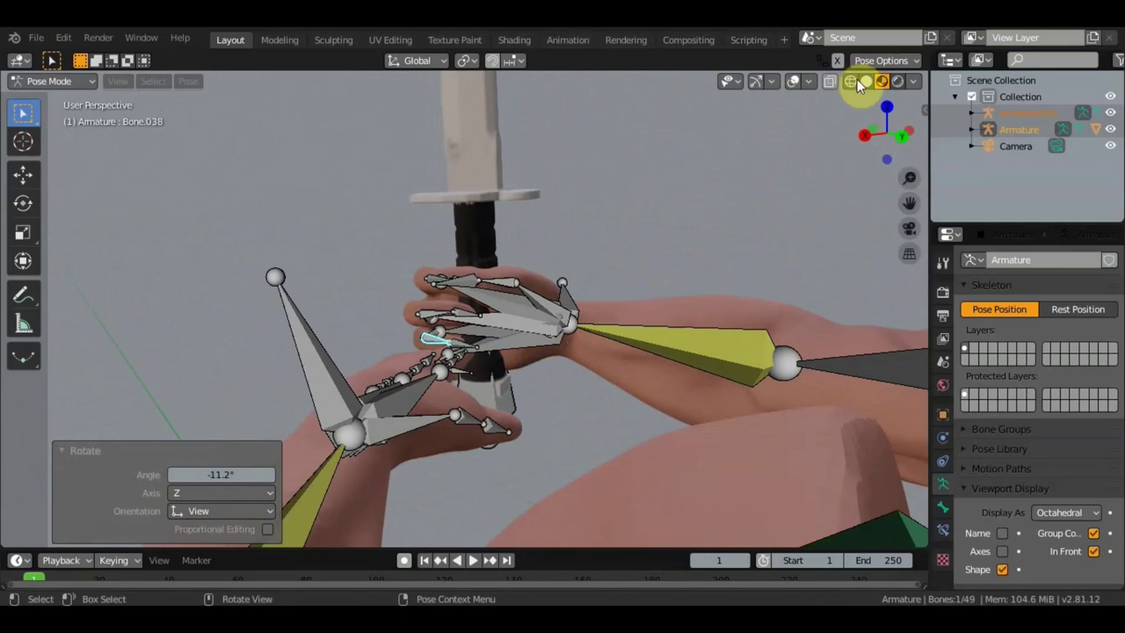
click(765, 82)
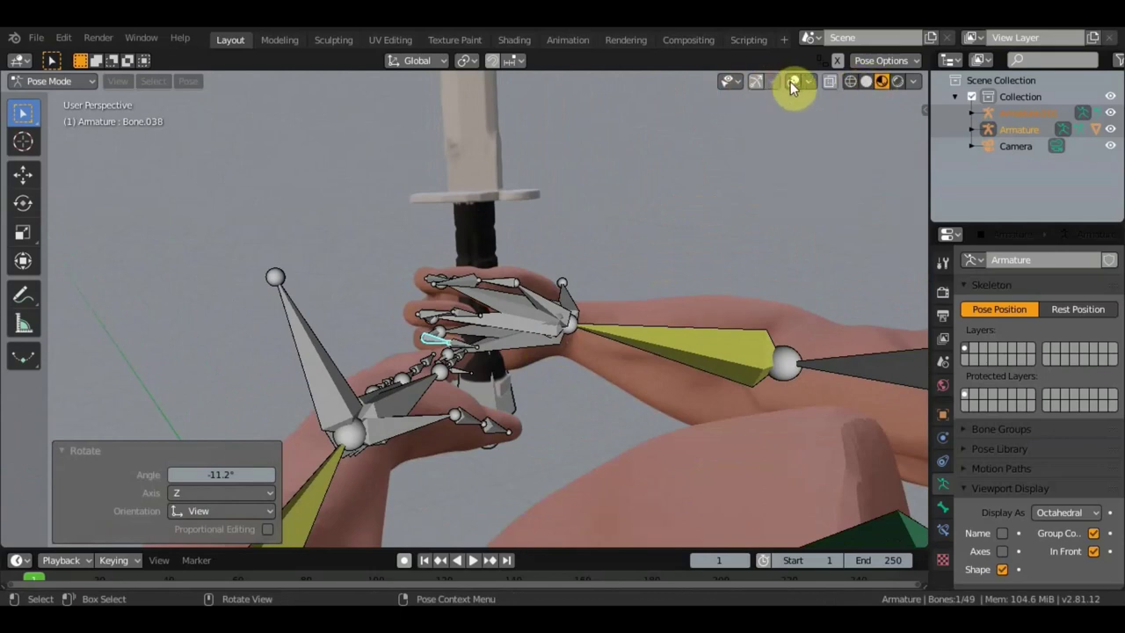
click(792, 82)
mouse_move(715, 293)
middle_down()
mouse_move(731, 360)
mouse_move(780, 312)
mouse_move(663, 272)
middle_up()
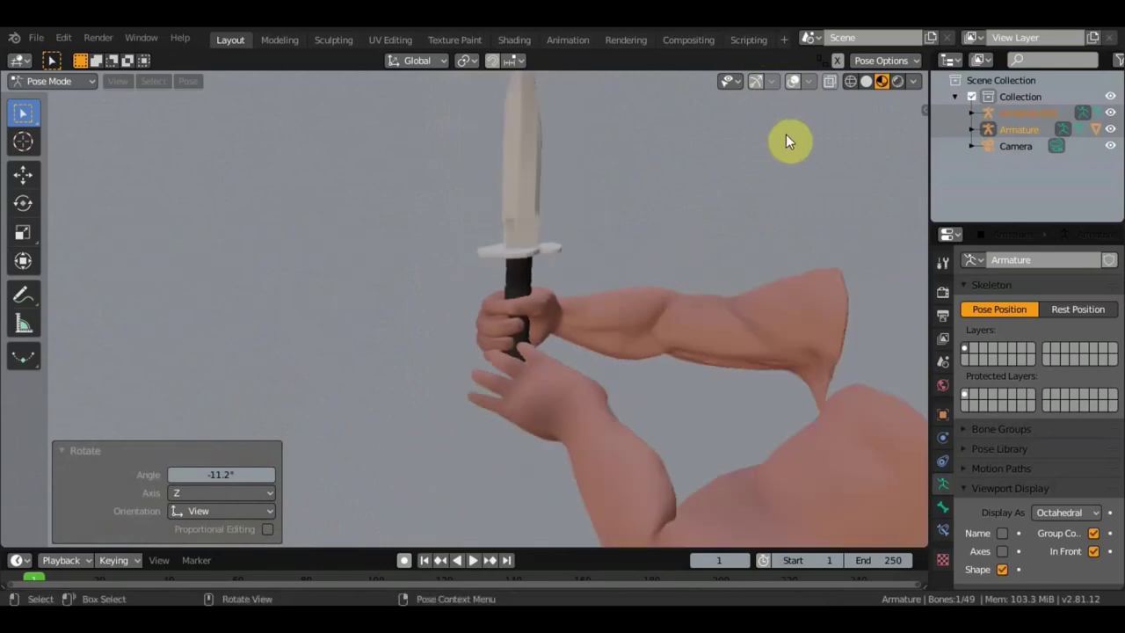
click(794, 83)
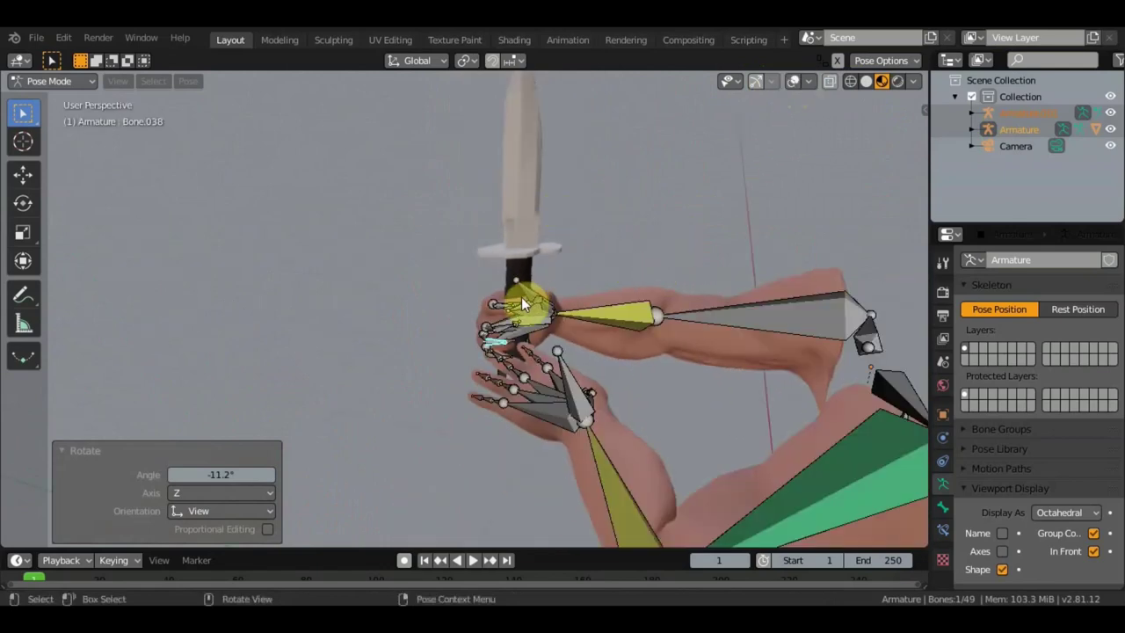
- Select the knife armature's bone below the handle
mouse_move(521, 297)
middle_down()
mouse_move(610, 243)
mouse_move(584, 298)
middle_up()
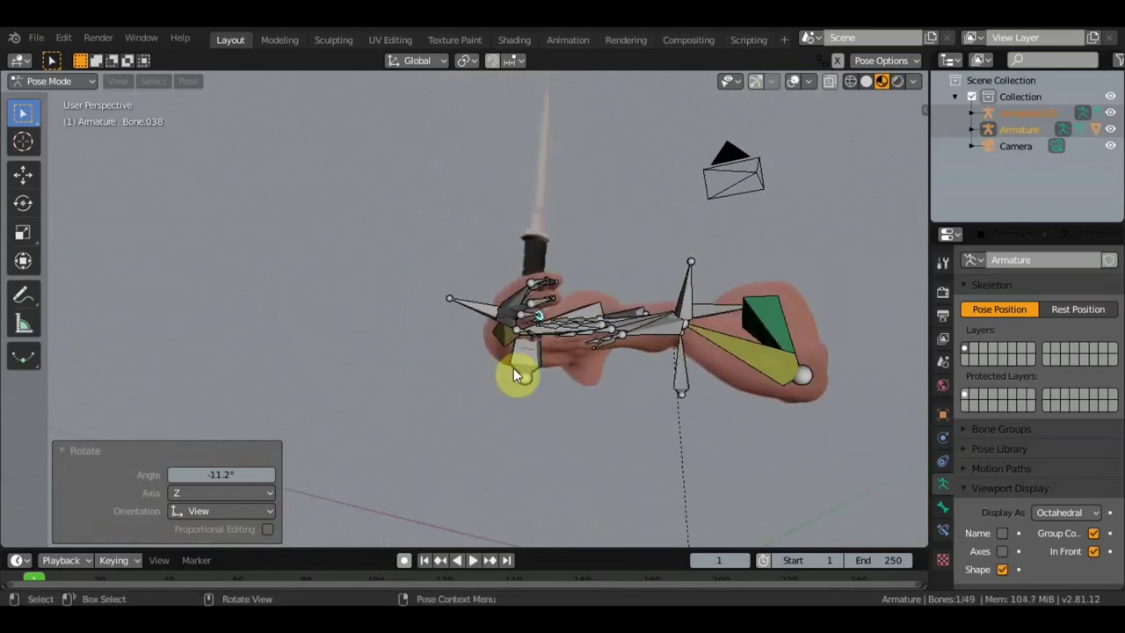
scroll(516, 368, up, 2)
middle_drag(556, 375, 502, 410)
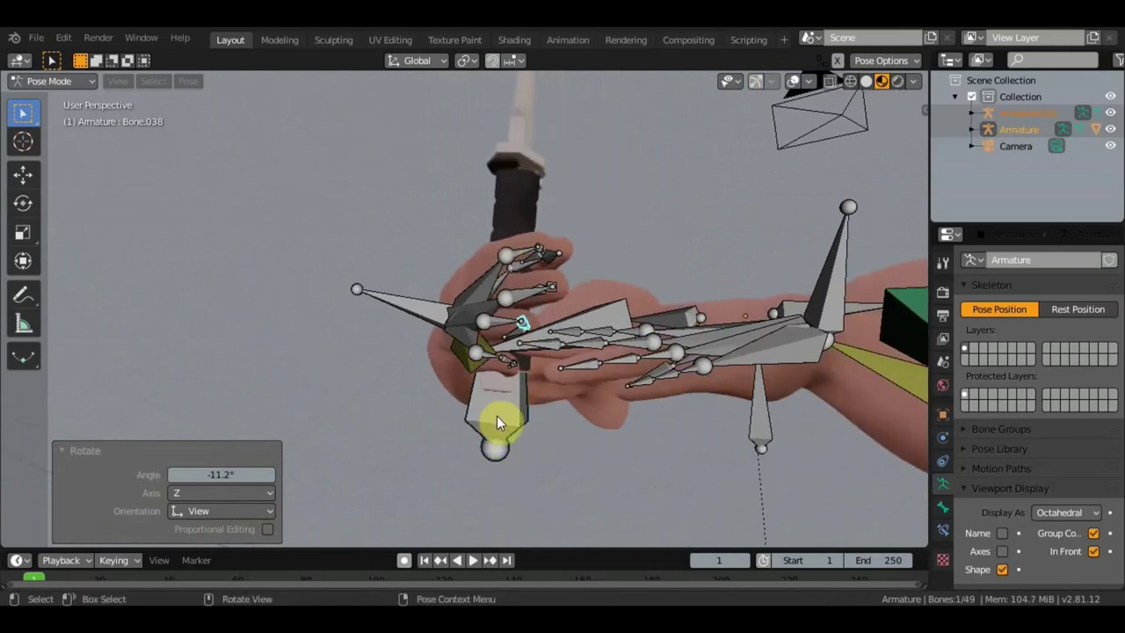
click(499, 420)
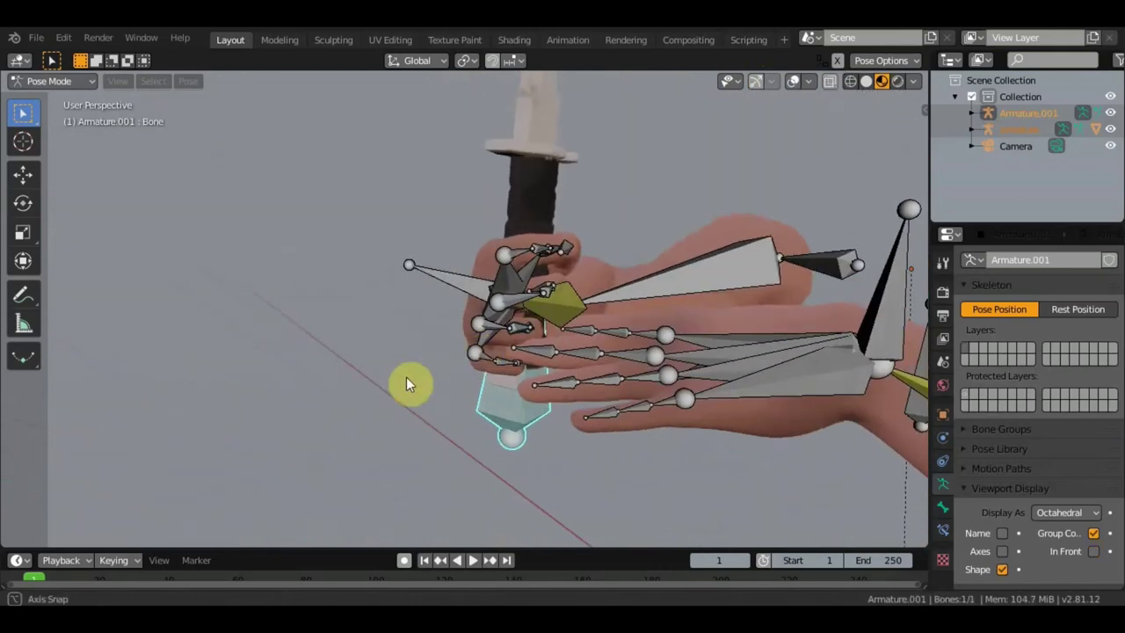
middle_drag(519, 334, 483, 370)
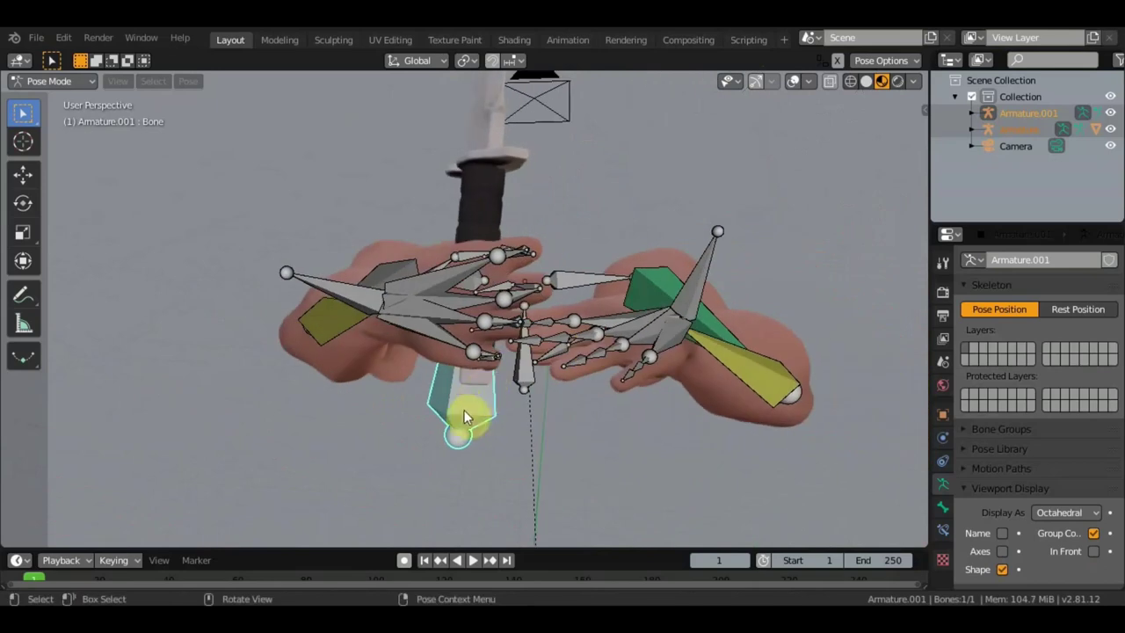
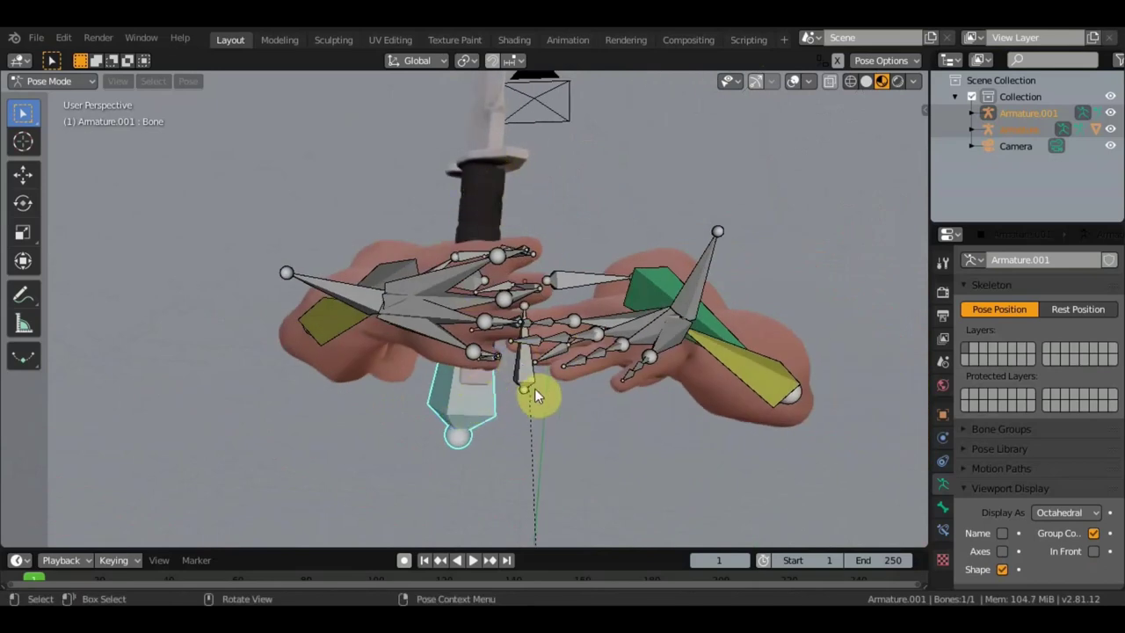
- Move the knife bone down into the hand's grip, checking it from several angles
key(g)
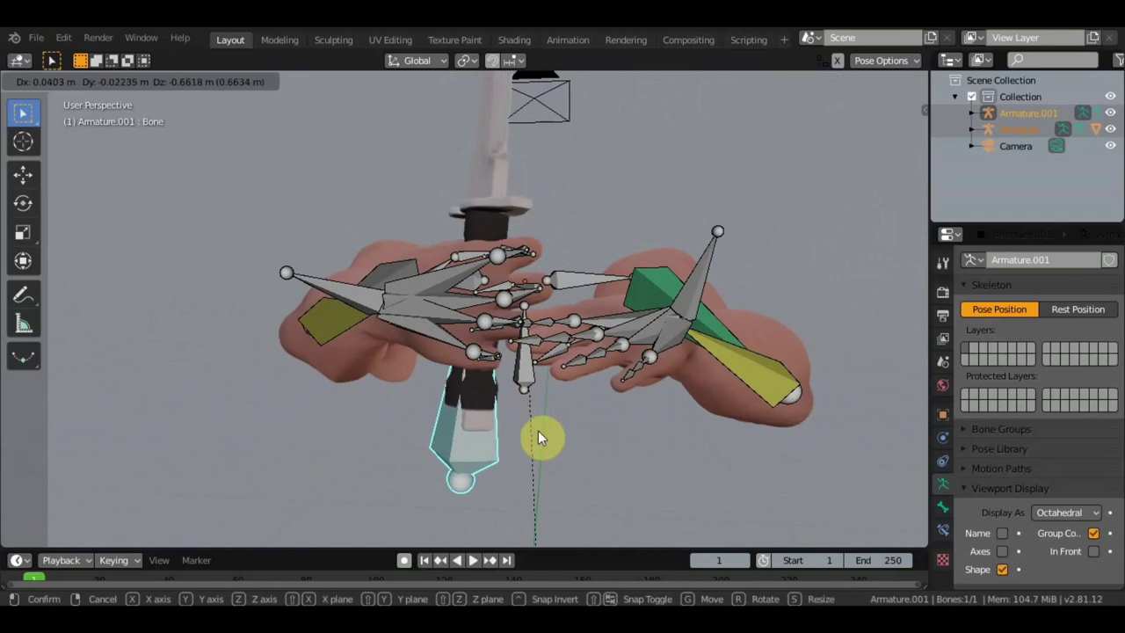
click(536, 431)
mouse_move(536, 431)
middle_down()
mouse_move(494, 455)
mouse_move(295, 459)
middle_up()
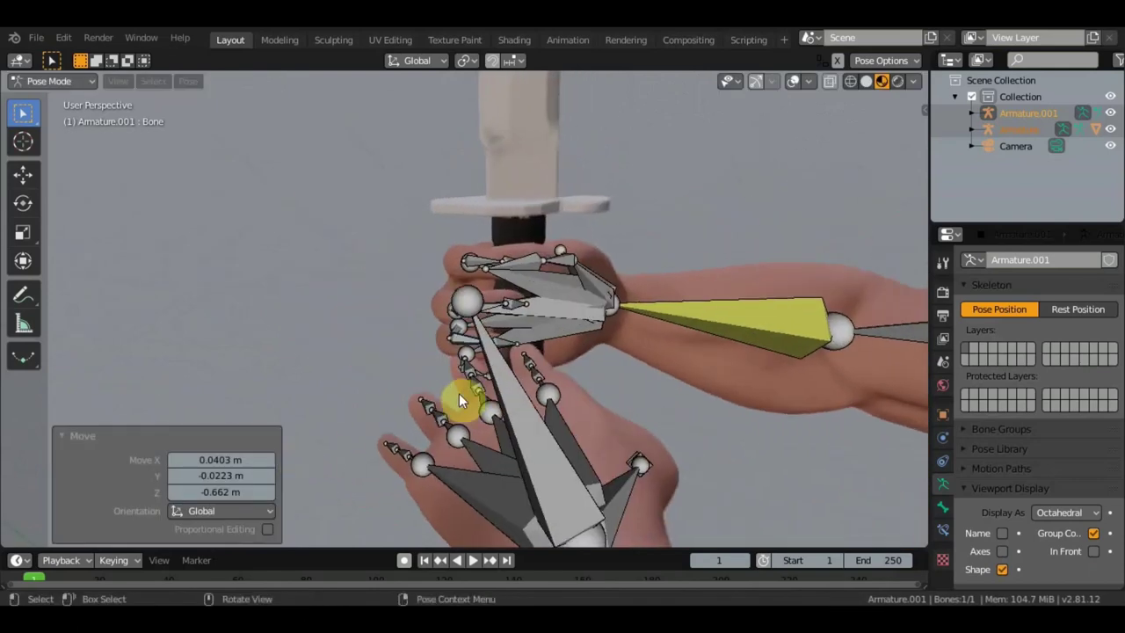
mouse_move(459, 393)
middle_down()
mouse_move(412, 392)
mouse_move(405, 371)
mouse_move(508, 402)
mouse_move(485, 427)
mouse_move(410, 434)
mouse_move(643, 384)
mouse_move(799, 389)
mouse_move(888, 371)
mouse_move(7, 370)
mouse_move(12, 351)
middle_up()
key(g)
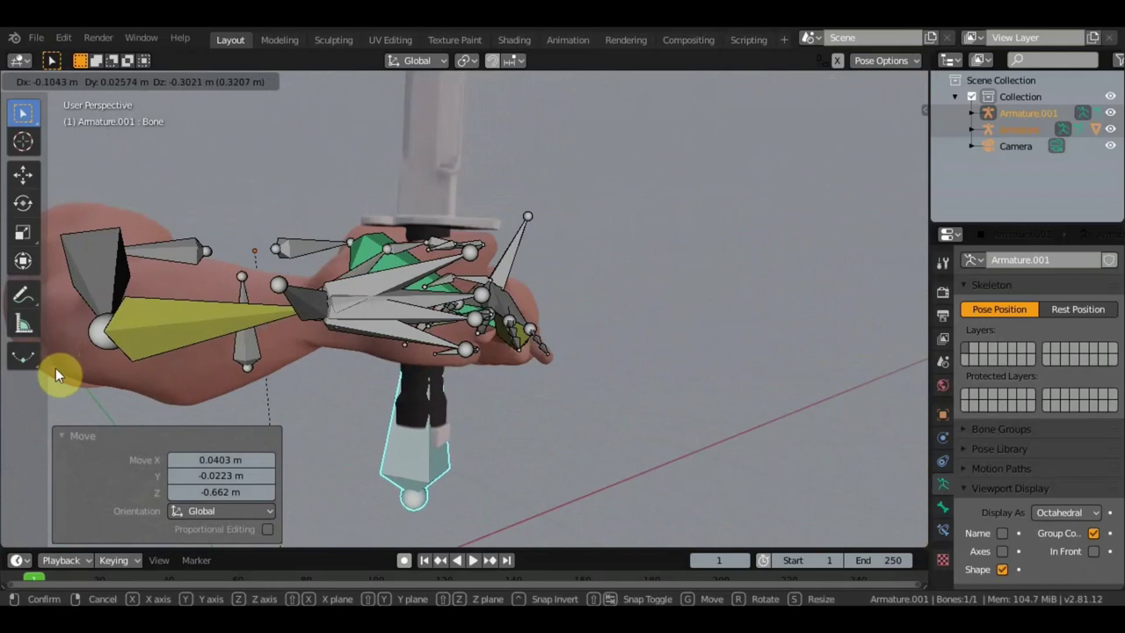
click(60, 365)
mouse_move(60, 365)
middle_down()
mouse_move(143, 320)
mouse_move(249, 374)
mouse_move(252, 346)
middle_up()
mouse_move(605, 299)
middle_down()
mouse_move(645, 342)
mouse_move(564, 381)
middle_up()
mouse_move(566, 329)
middle_down()
mouse_move(620, 279)
mouse_move(522, 258)
mouse_move(625, 341)
mouse_move(514, 269)
mouse_move(335, 402)
middle_up()
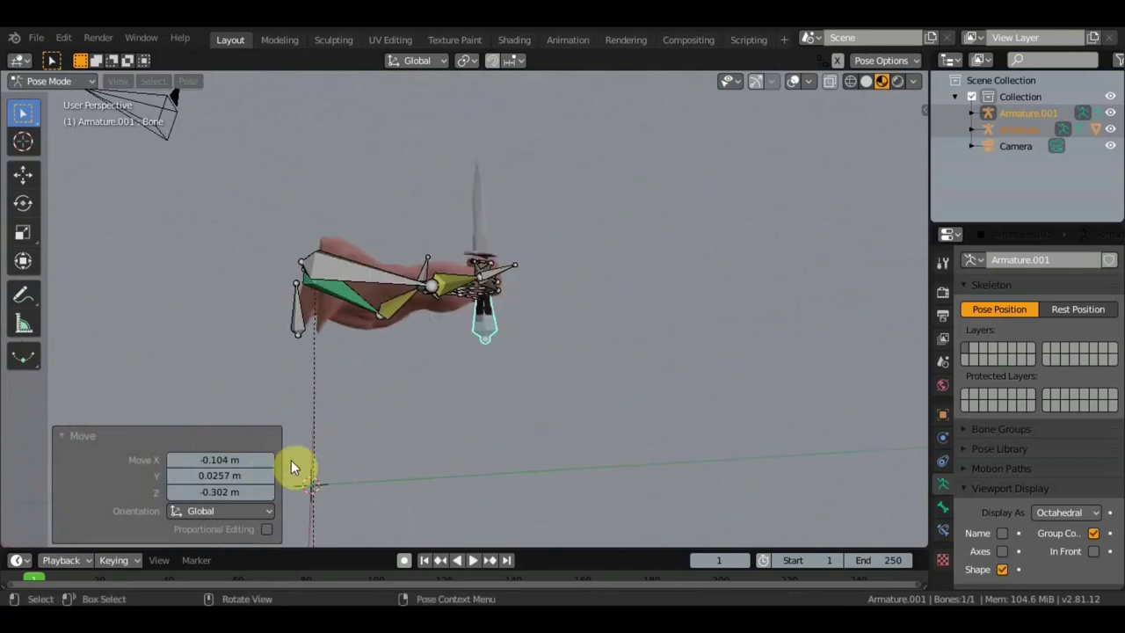
mouse_move(326, 444)
middle_down()
mouse_move(367, 477)
mouse_move(319, 446)
mouse_move(300, 473)
mouse_move(255, 356)
middle_up()
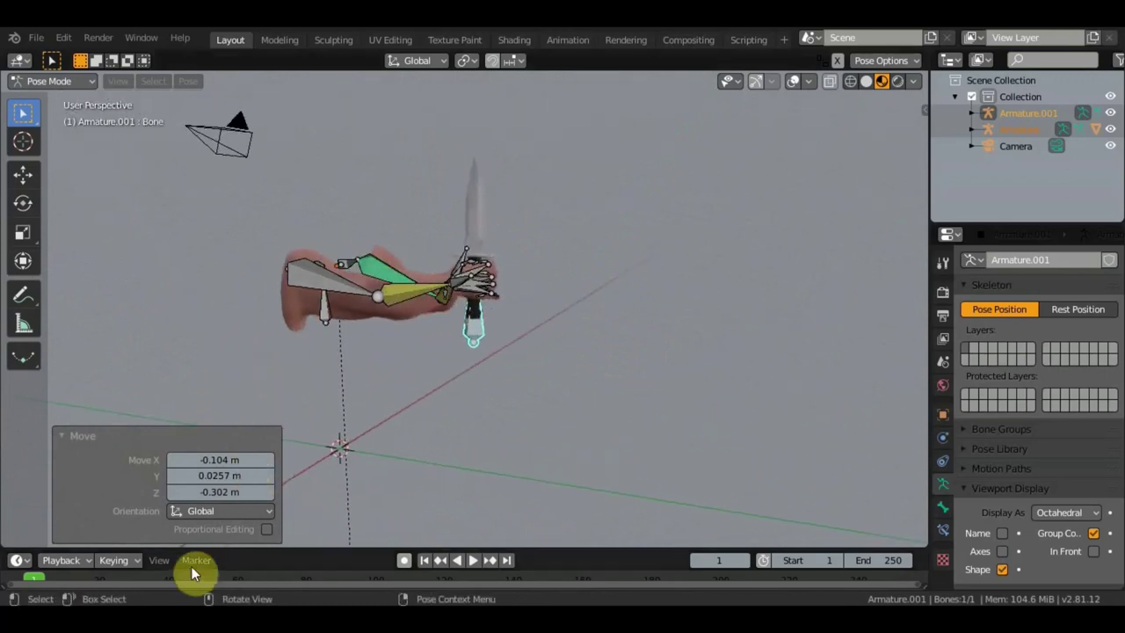
- Enlarge the timeline, key all arm bones at frame 1, and start playback
drag(377, 547, 361, 465)
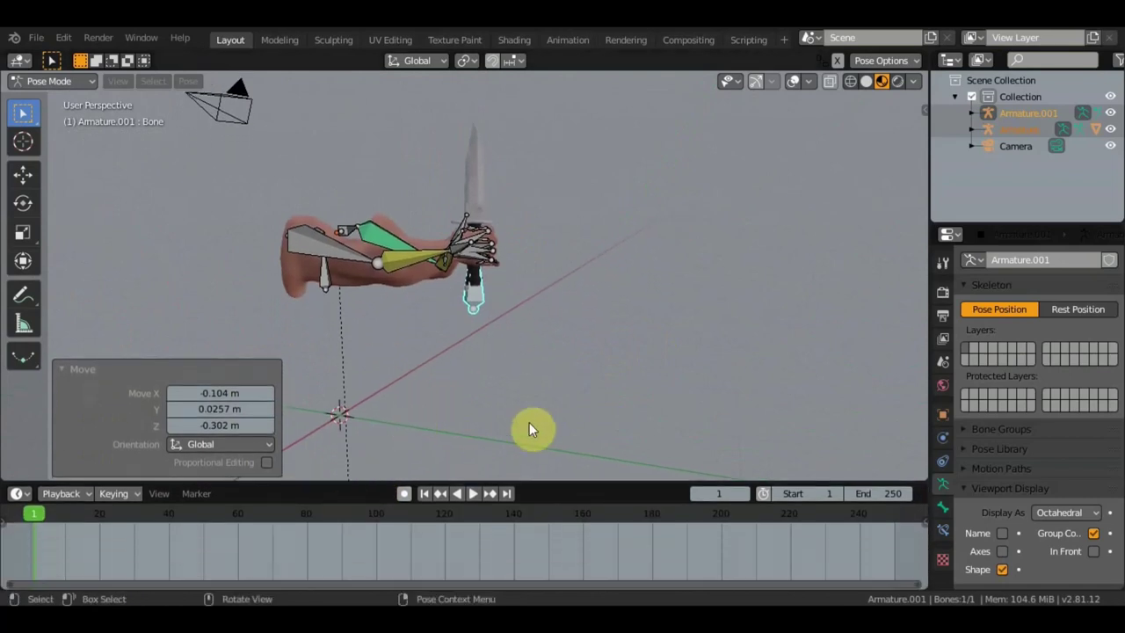
key(a)
key(i)
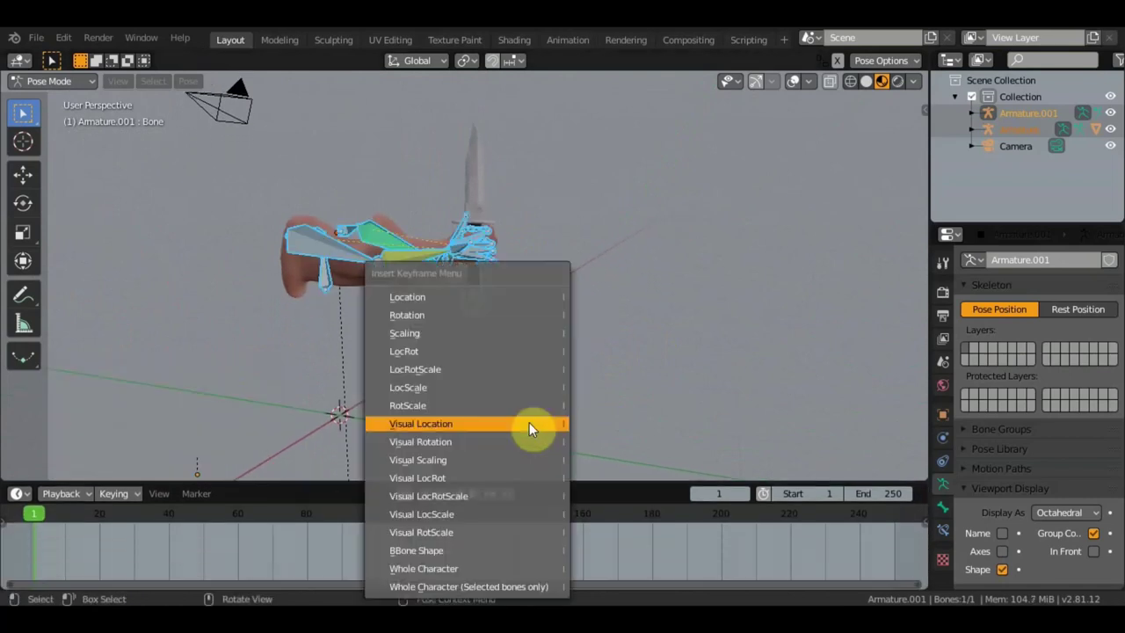
click(451, 359)
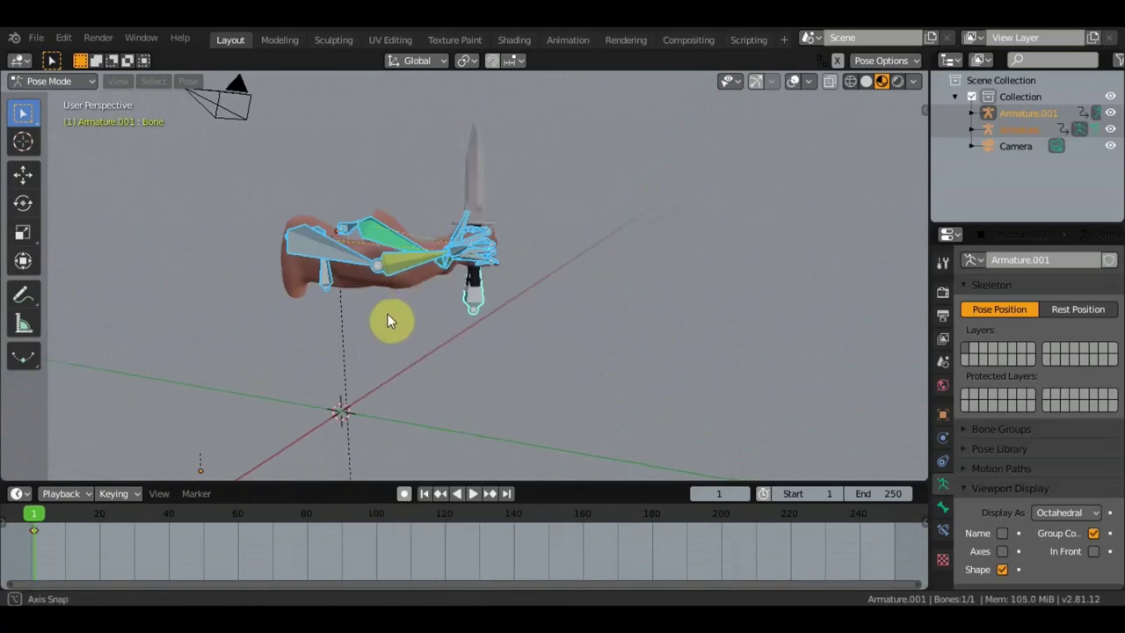
middle_drag(387, 314, 368, 130)
mouse_move(489, 293)
middle_down()
mouse_move(721, 346)
mouse_move(597, 310)
middle_up()
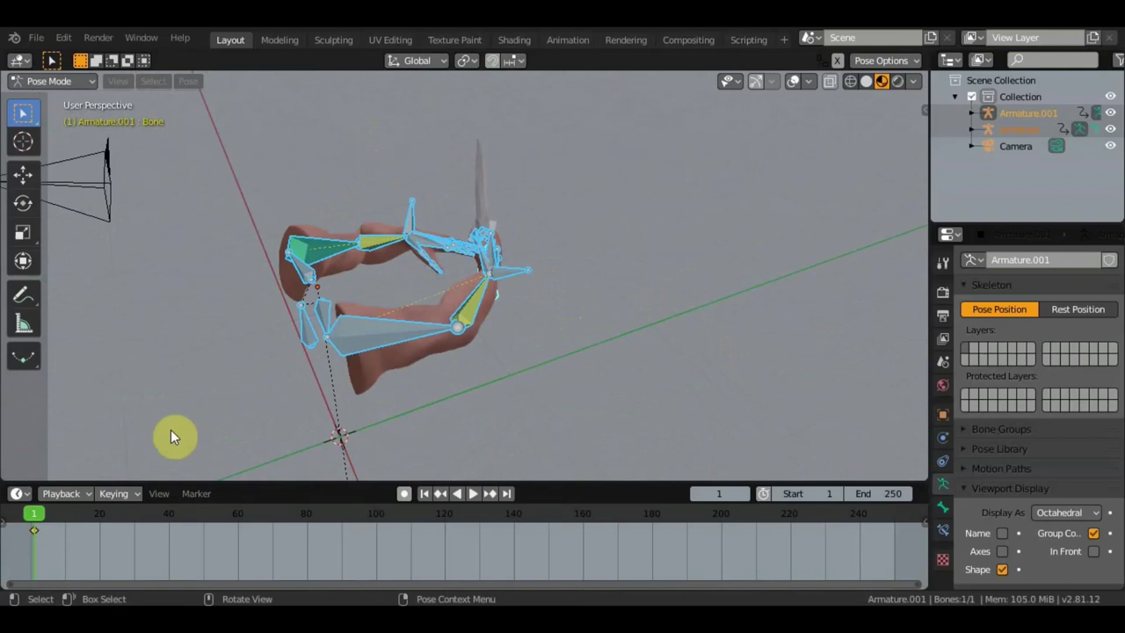
key(space)
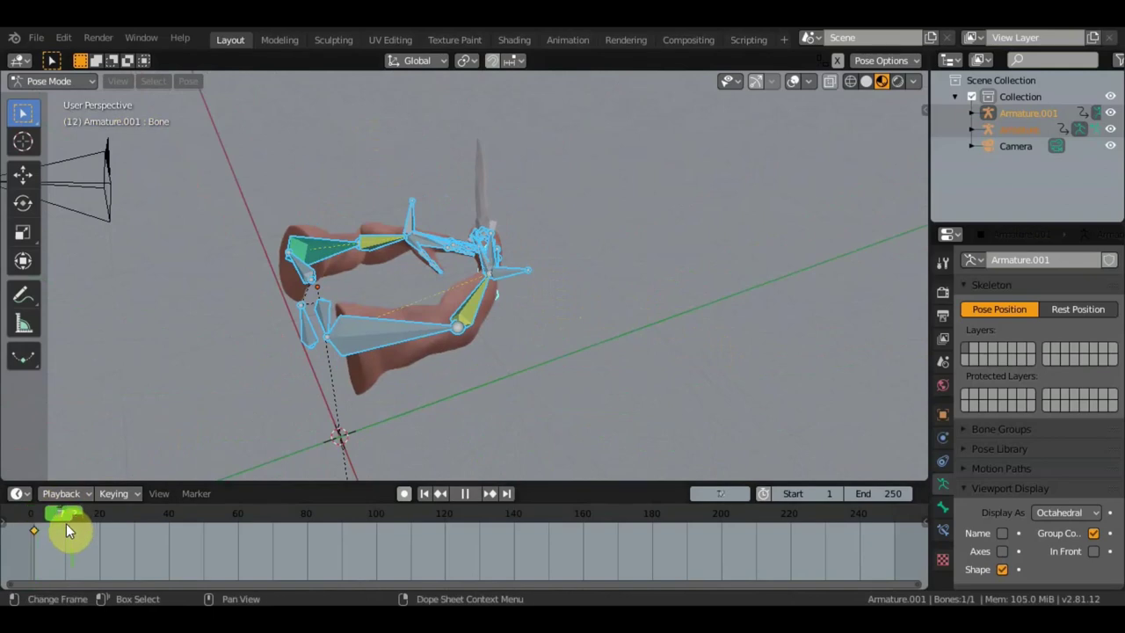
- Stop playback, go to frame 10 and select the knife's control bone
key(space)
click(66, 525)
scroll(360, 268, up, 3)
scroll(577, 263, up, 2)
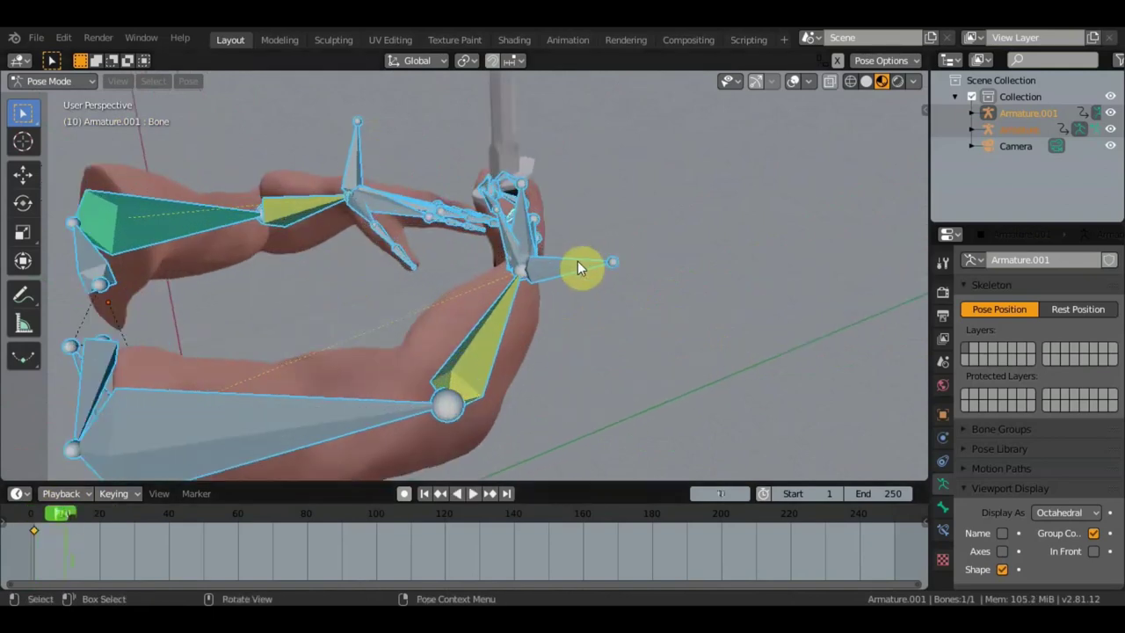
click(578, 262)
mouse_move(621, 317)
middle_down()
mouse_move(552, 393)
mouse_move(427, 368)
mouse_move(347, 302)
middle_up()
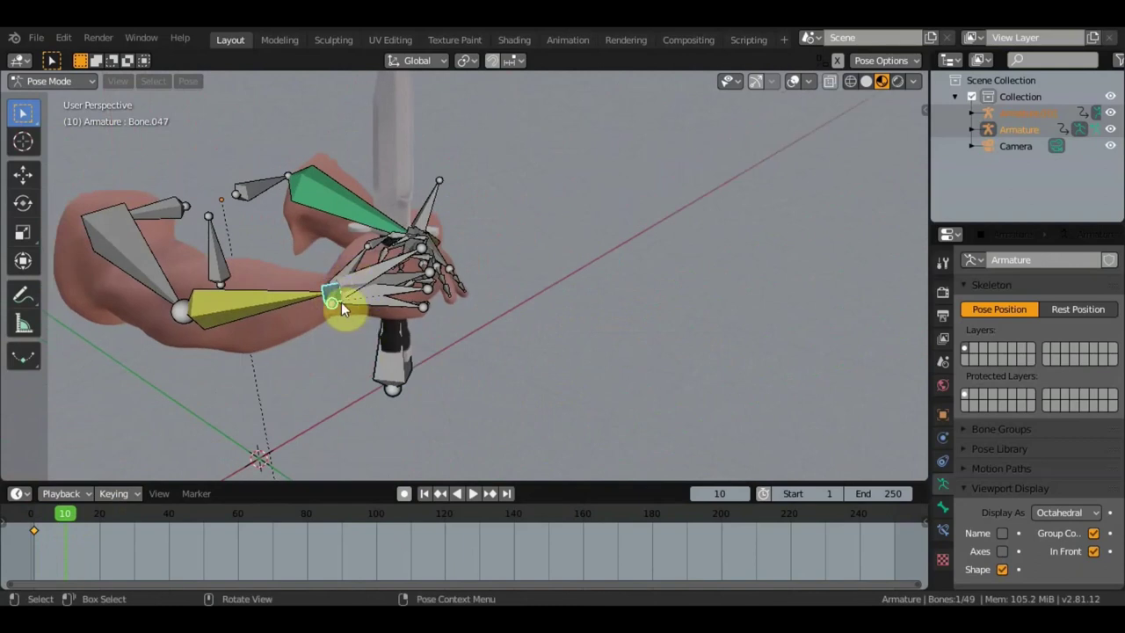
click(396, 376)
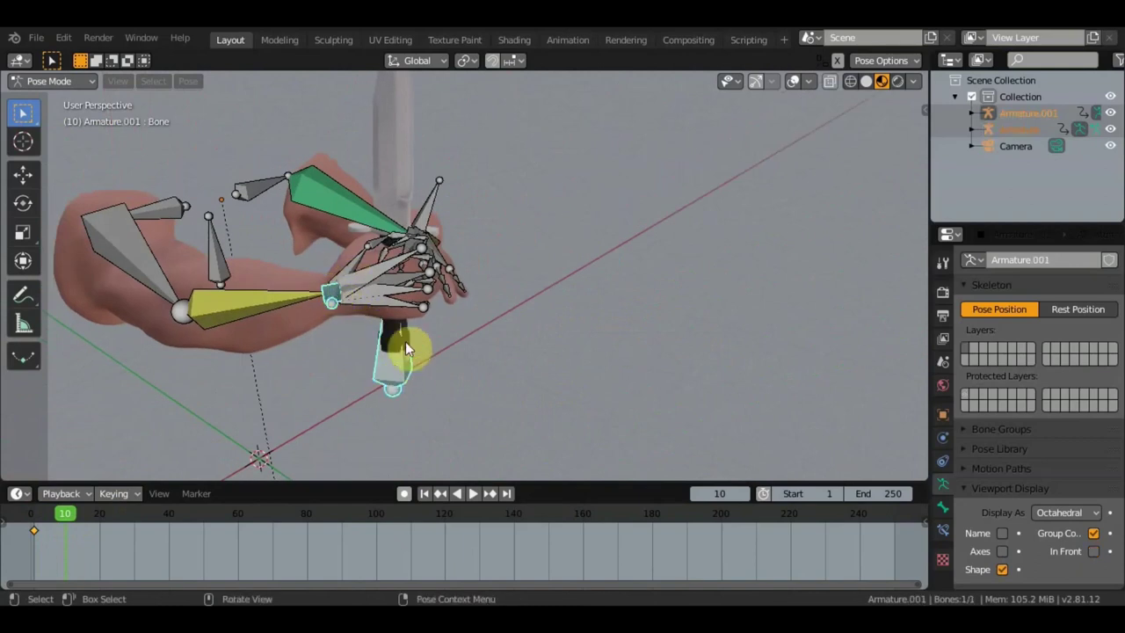
mouse_move(405, 343)
middle_down()
mouse_move(499, 356)
mouse_move(648, 333)
mouse_move(664, 315)
mouse_move(675, 327)
middle_up()
scroll(672, 329, down, 2)
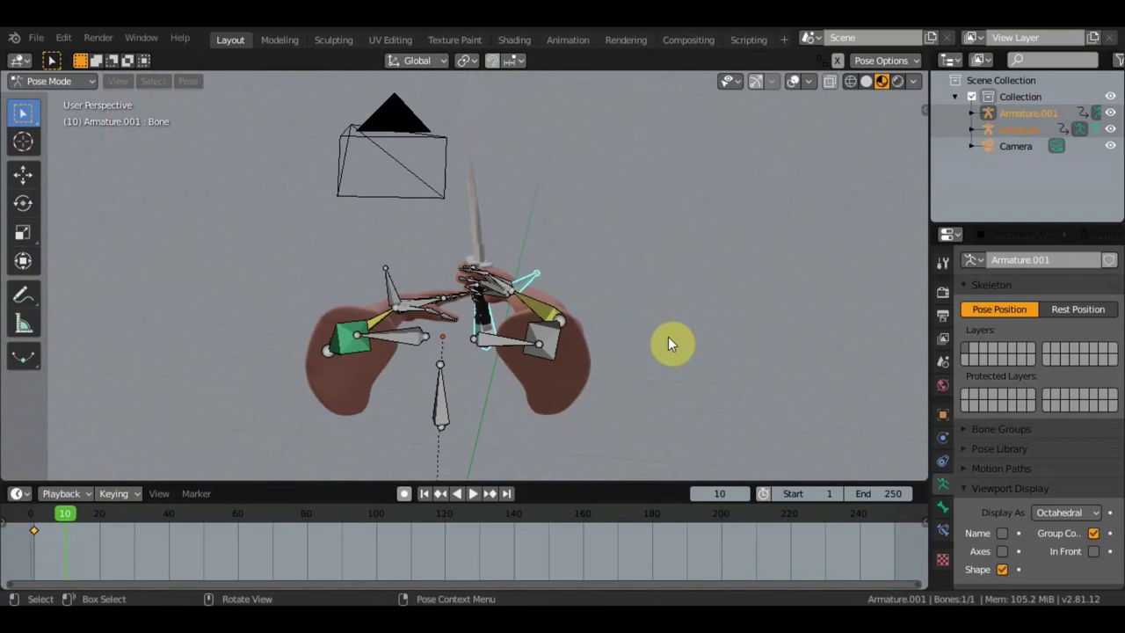
- Move the knife bone and rotate it -49.5°, checking the pose through the camera
key(g)
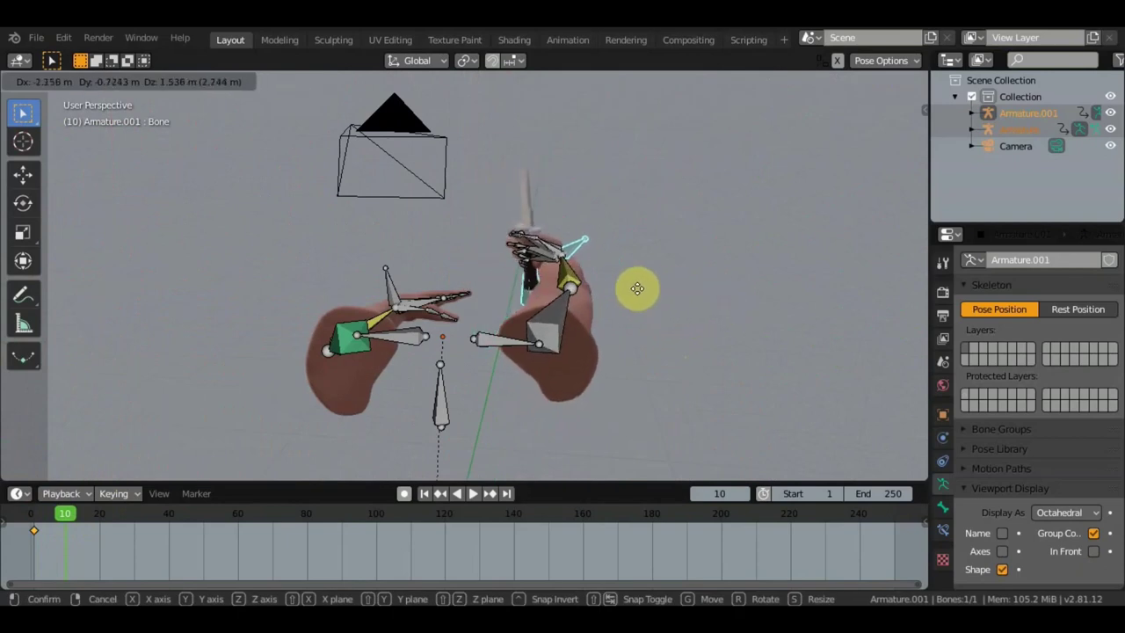
click(694, 320)
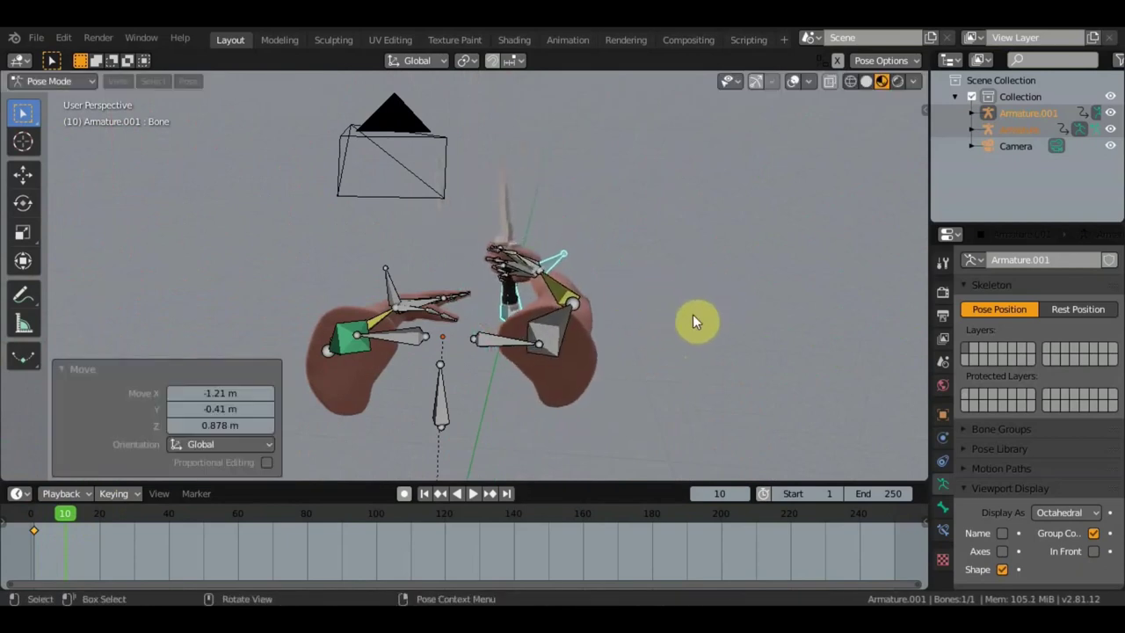
key(r)
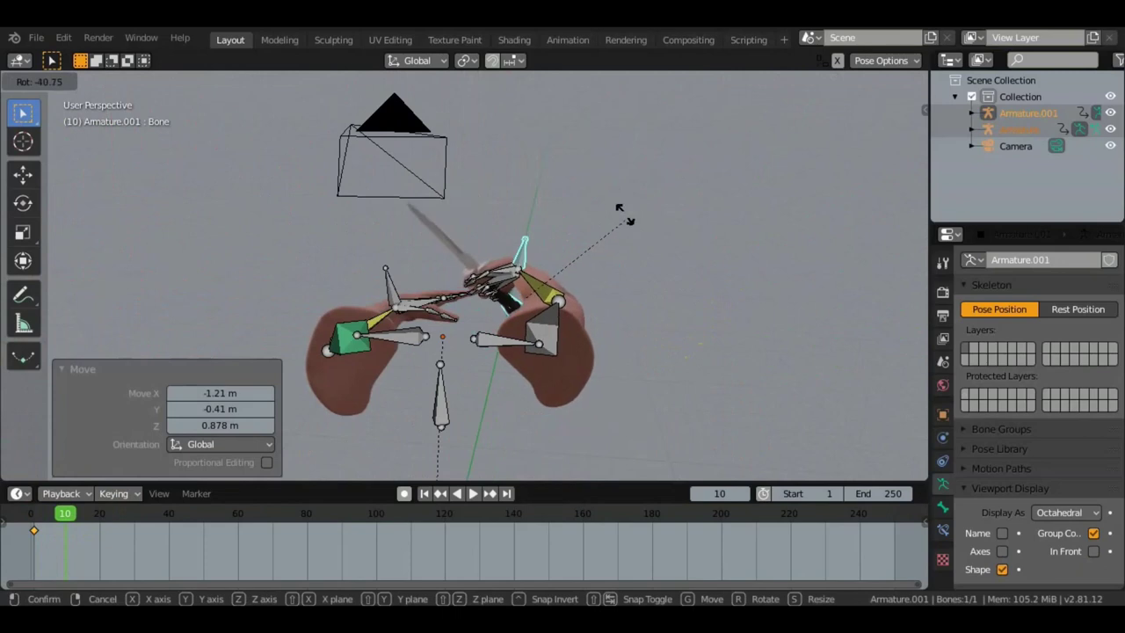
click(612, 213)
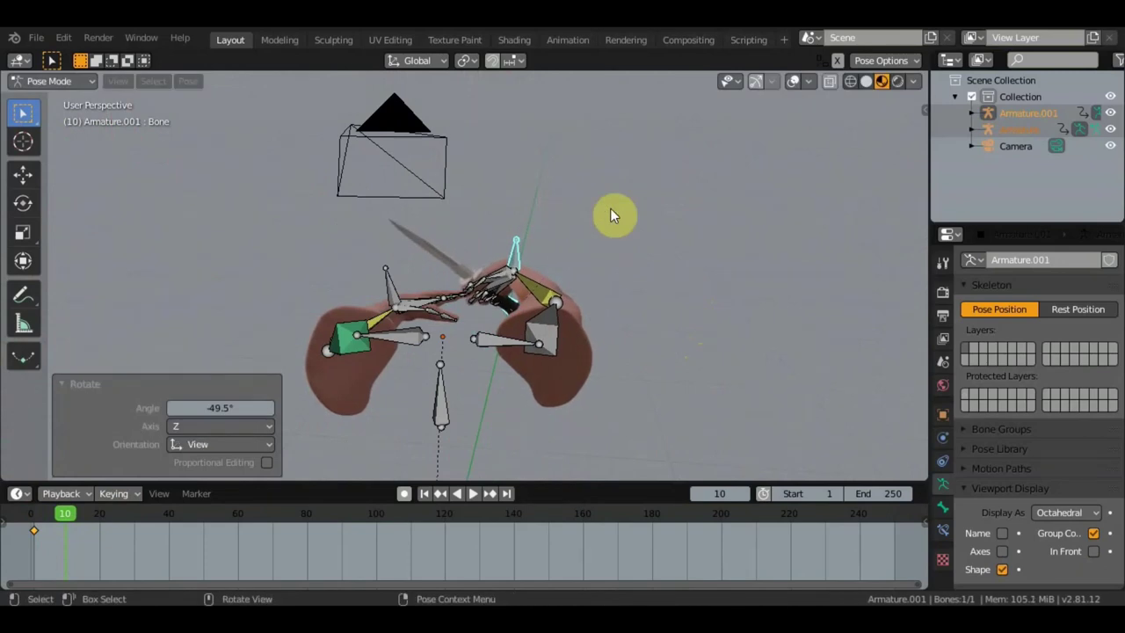
key(KP_0)
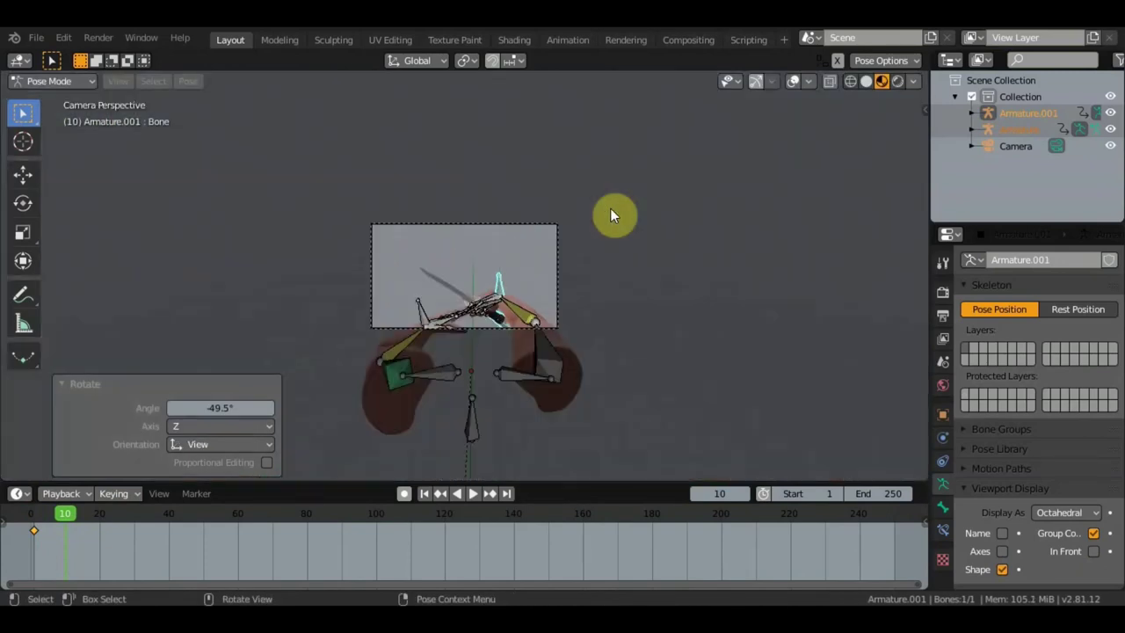
scroll(614, 198, up, 3)
key(g)
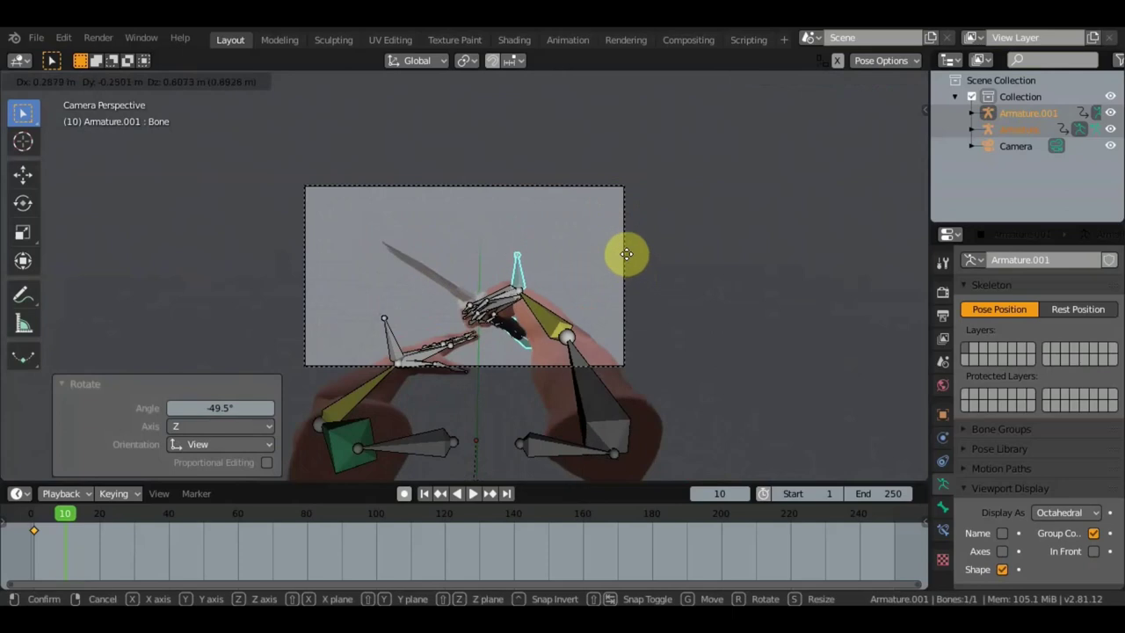
click(629, 264)
middle_drag(635, 276, 655, 396)
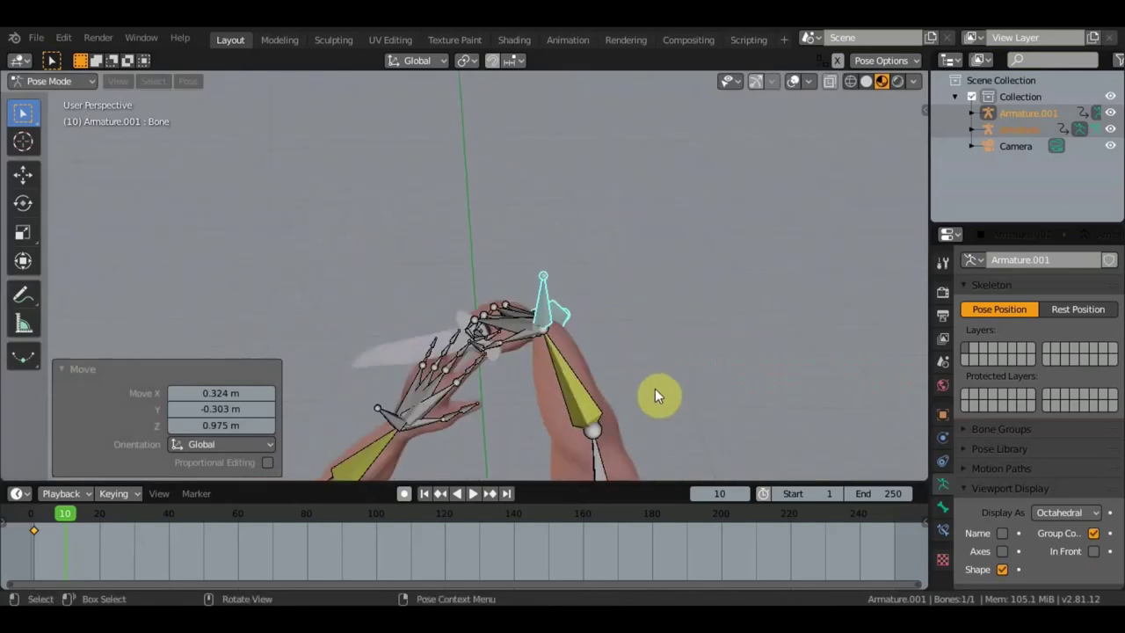
key(r)
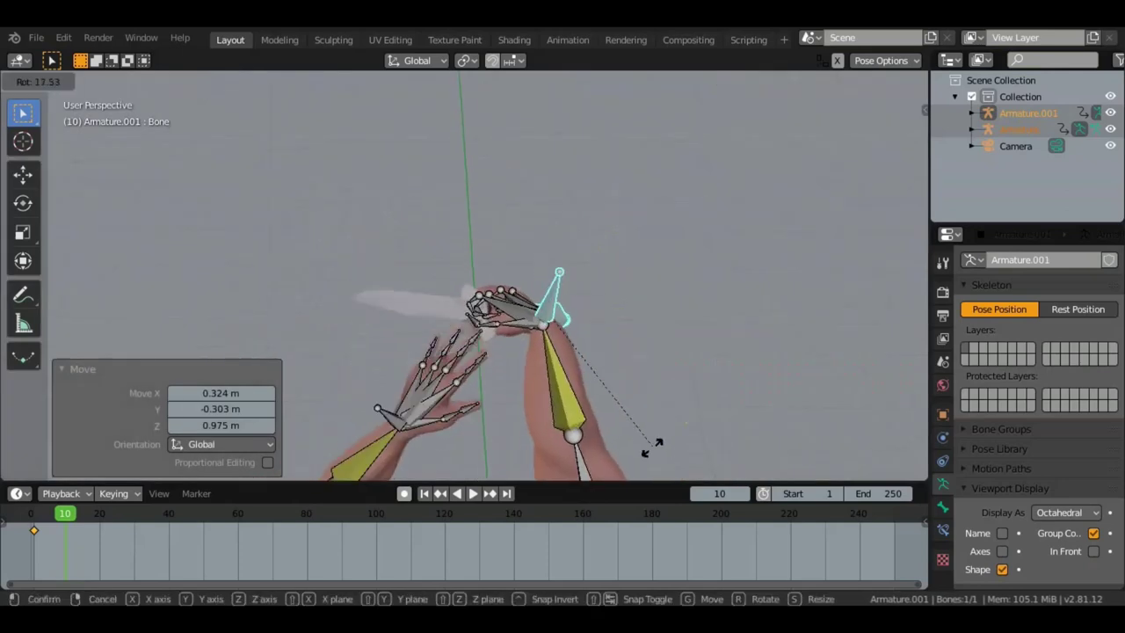
click(655, 442)
mouse_move(655, 439)
middle_down()
mouse_move(663, 290)
mouse_move(783, 212)
mouse_move(781, 233)
mouse_move(763, 246)
mouse_move(646, 302)
mouse_move(719, 267)
mouse_move(719, 291)
middle_up()
- Refine the knife pose with rotations of 40.6°, -9.16° and -19.1°
key(g)
click(766, 268)
key(r)
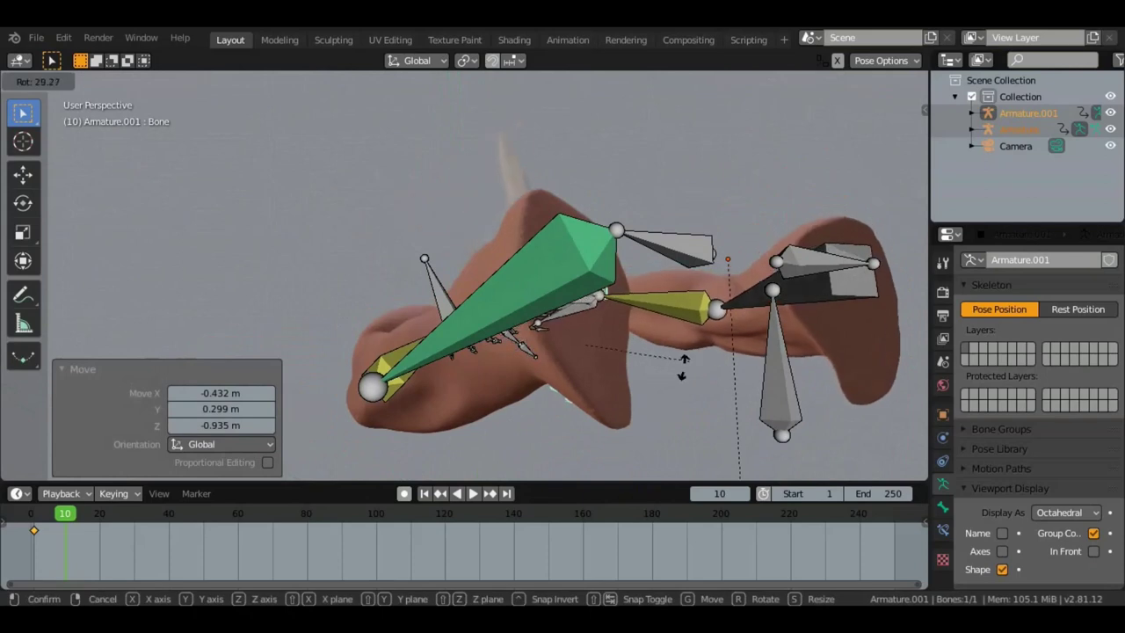
click(674, 360)
mouse_move(673, 361)
middle_down()
mouse_move(587, 369)
mouse_move(594, 391)
middle_up()
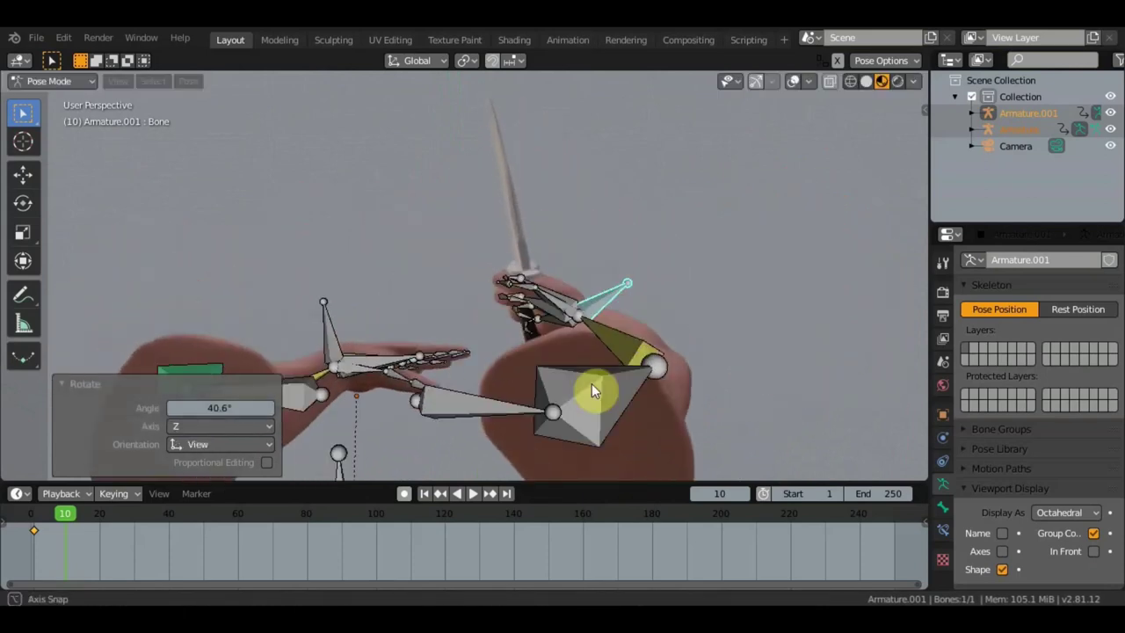
key(KP_0)
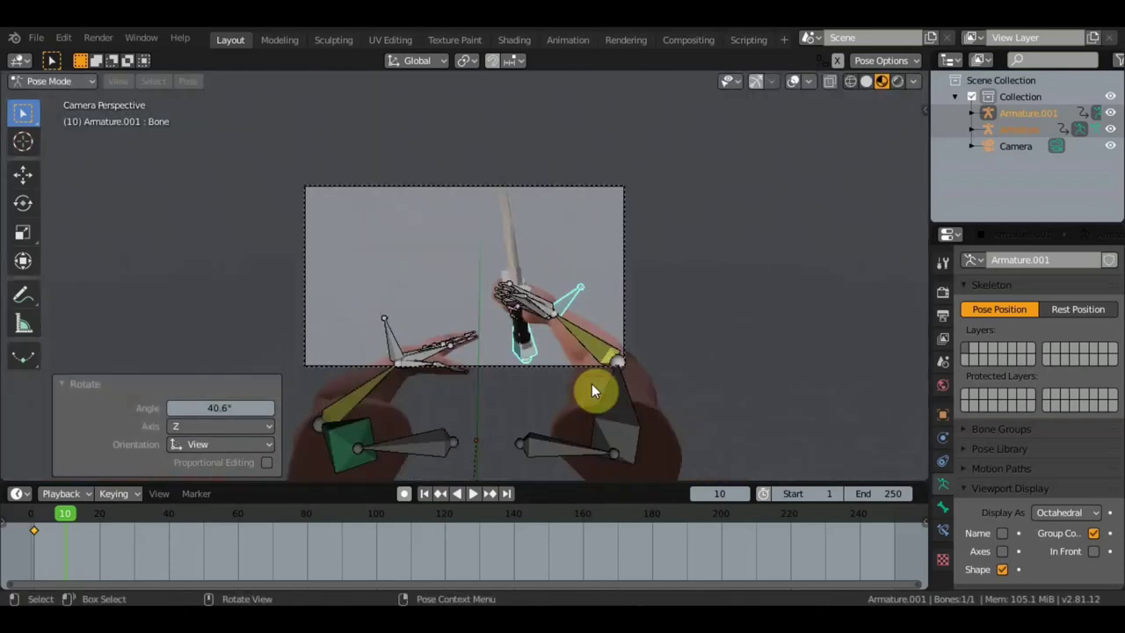
middle_drag(627, 385, 736, 354)
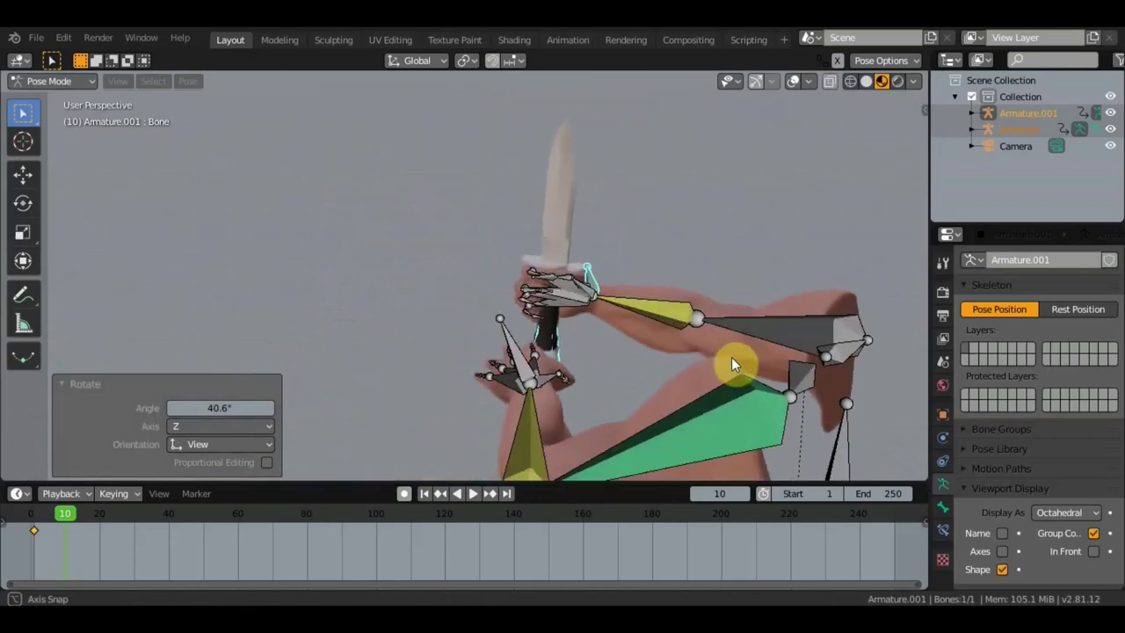
key(r)
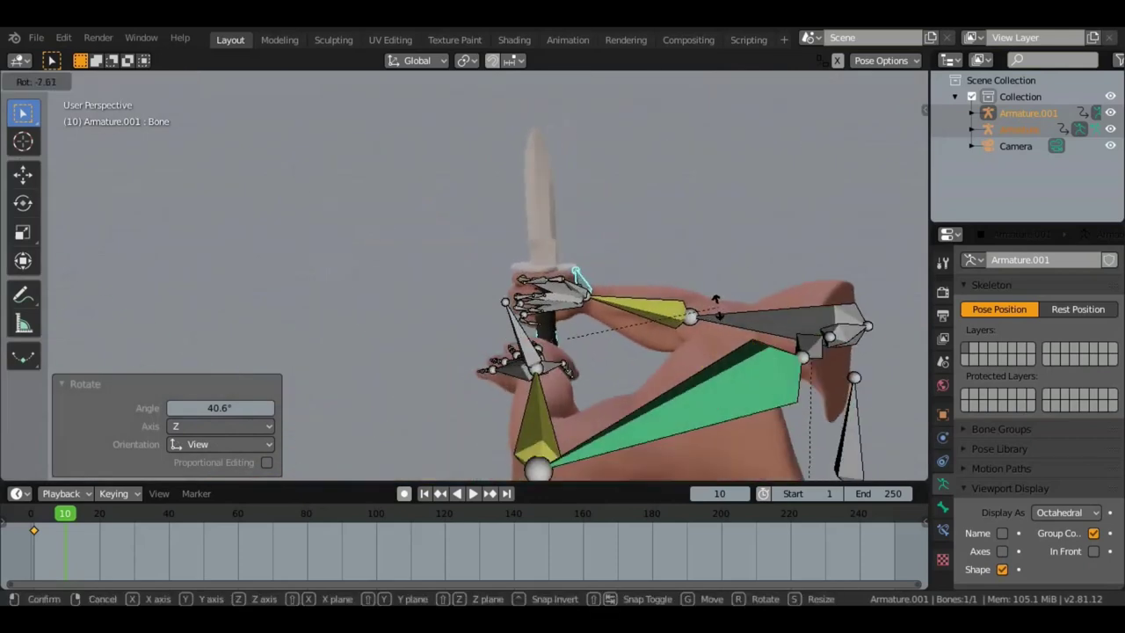
click(668, 332)
middle_drag(669, 332, 523, 340)
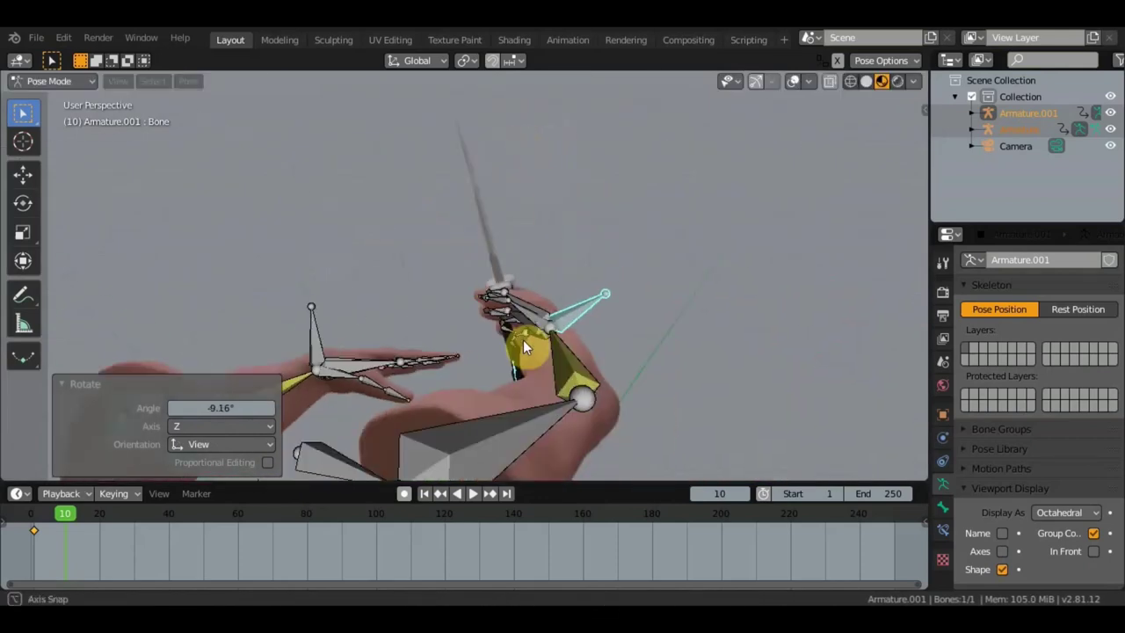
key(r)
click(613, 290)
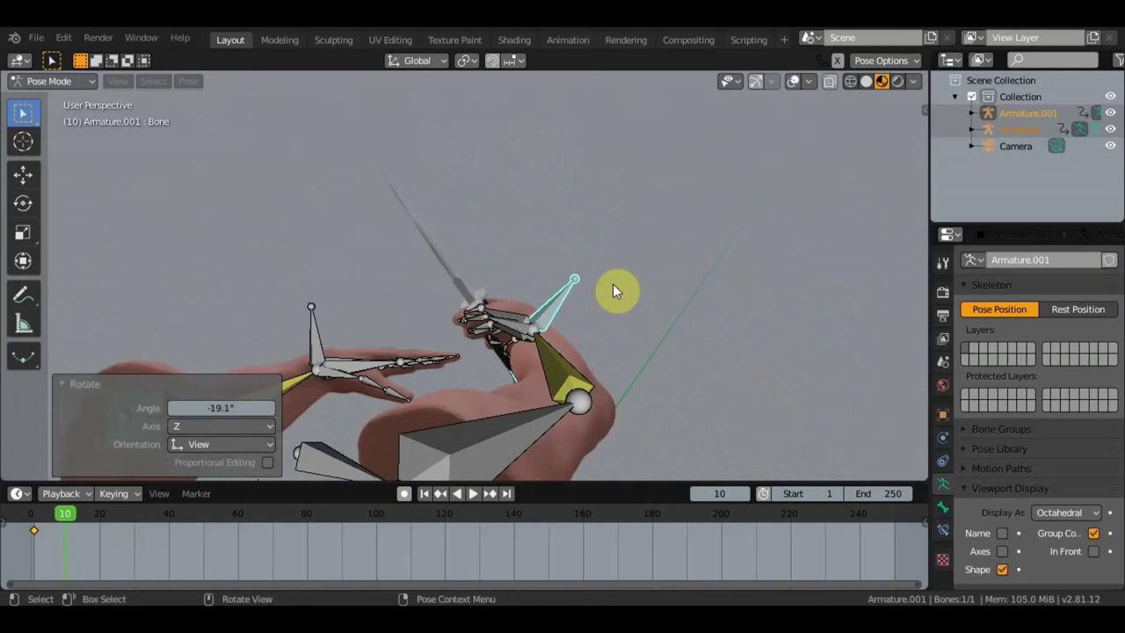
- Key location and rotation of all arm bones at frame 10
key(a)
key(i)
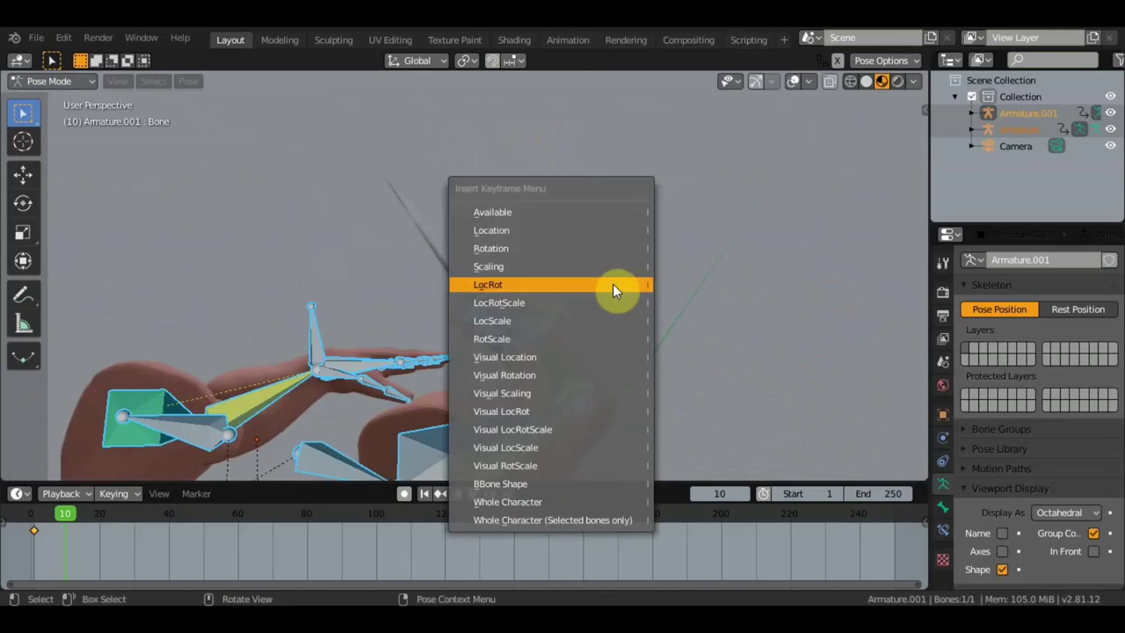
click(613, 284)
mouse_move(613, 291)
middle_down()
mouse_move(605, 311)
mouse_move(645, 326)
mouse_move(444, 336)
mouse_move(498, 272)
mouse_move(598, 296)
mouse_move(727, 265)
mouse_move(572, 255)
mouse_move(402, 328)
middle_up()
scroll(498, 271, up, 3)
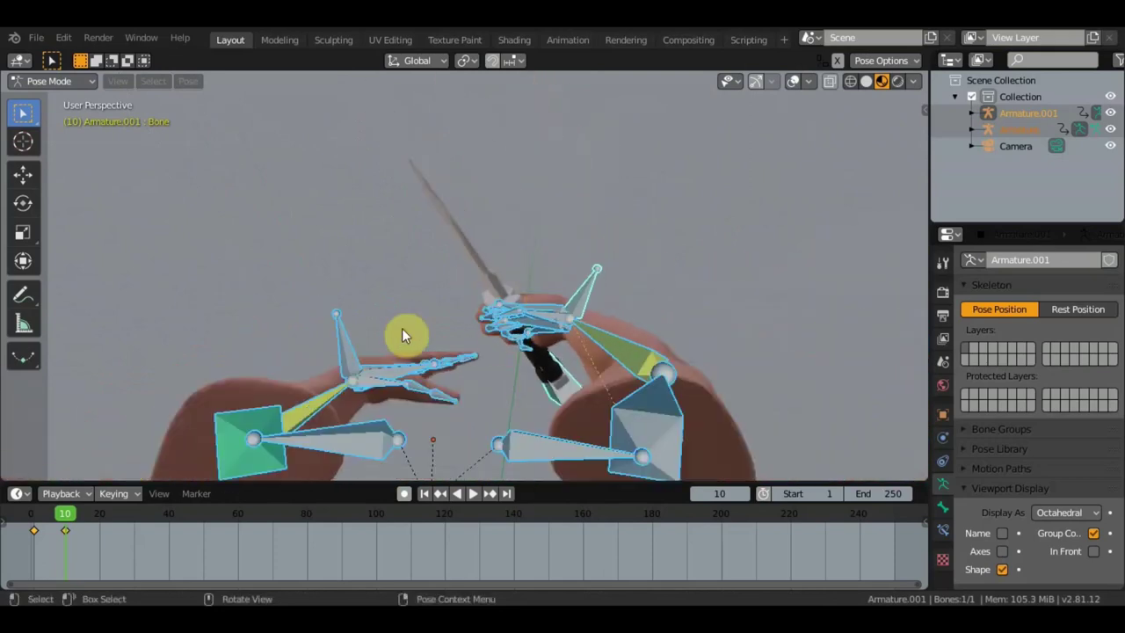
mouse_move(606, 365)
middle_down()
mouse_move(475, 415)
mouse_move(445, 411)
mouse_move(484, 408)
mouse_move(468, 400)
middle_up()
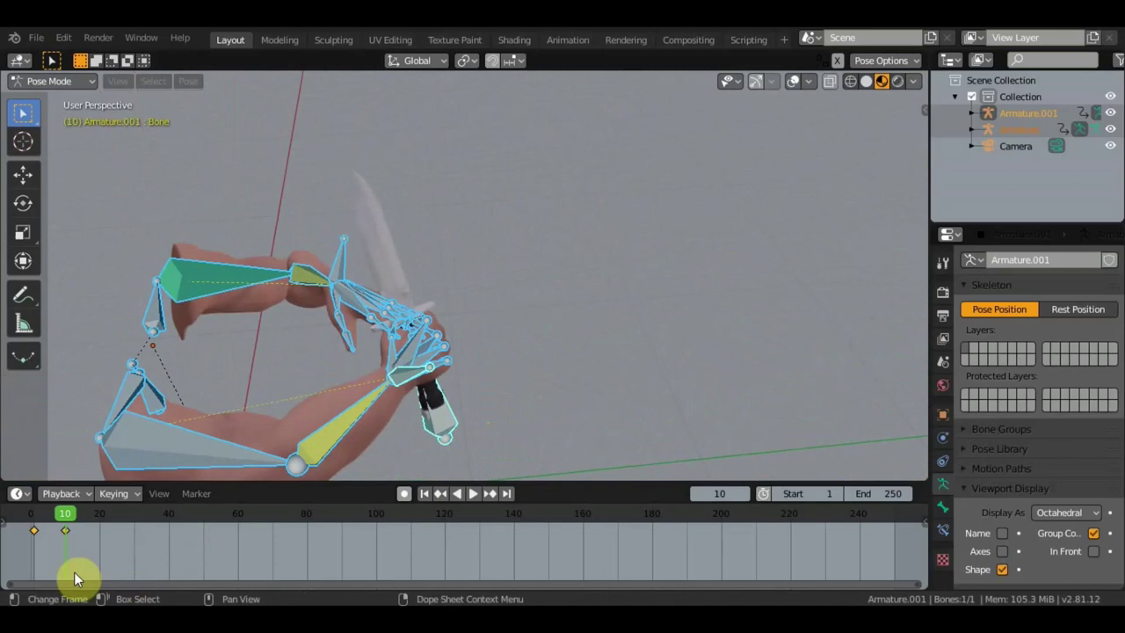
- At frame 20, select Armature.001's knife-hand bone and move it to a new position
drag(67, 515, 100, 521)
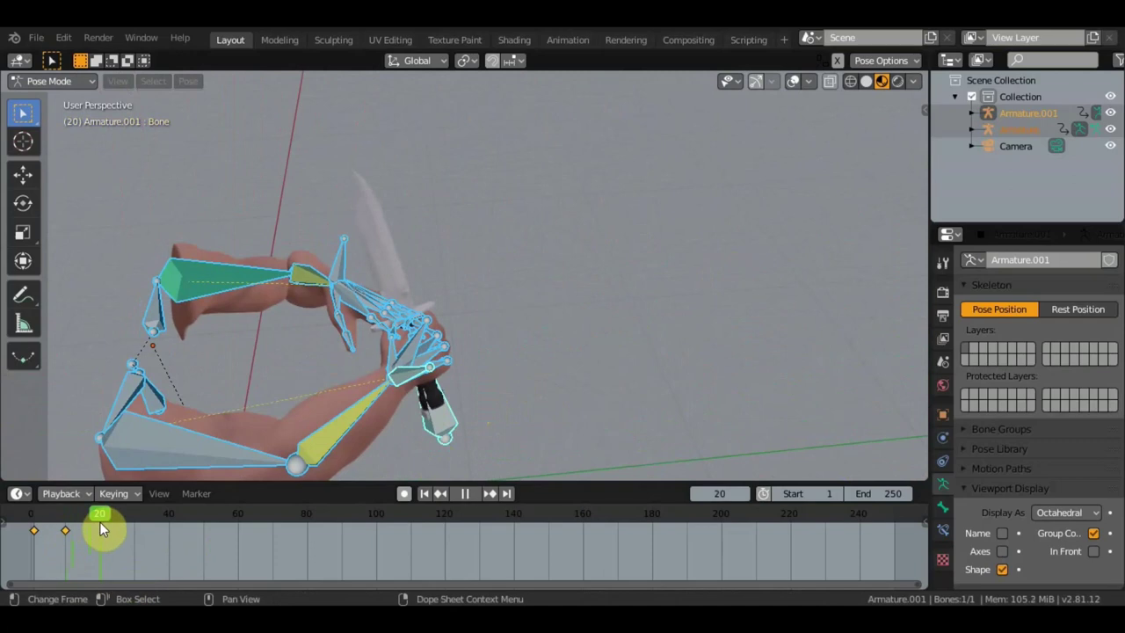
click(363, 406)
click(407, 384)
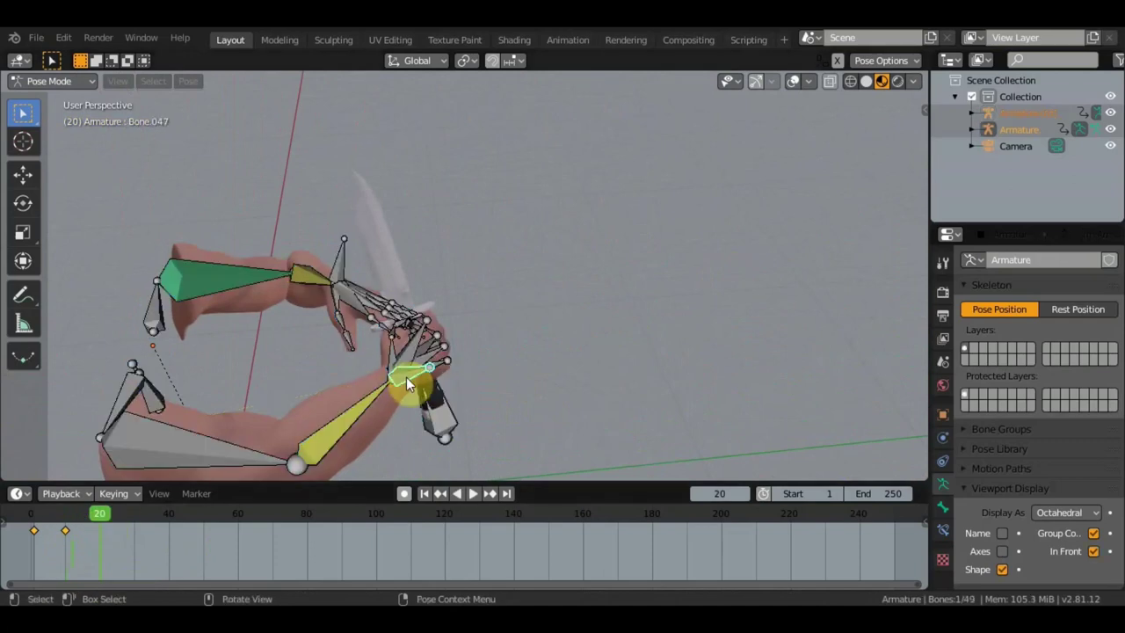
click(455, 423)
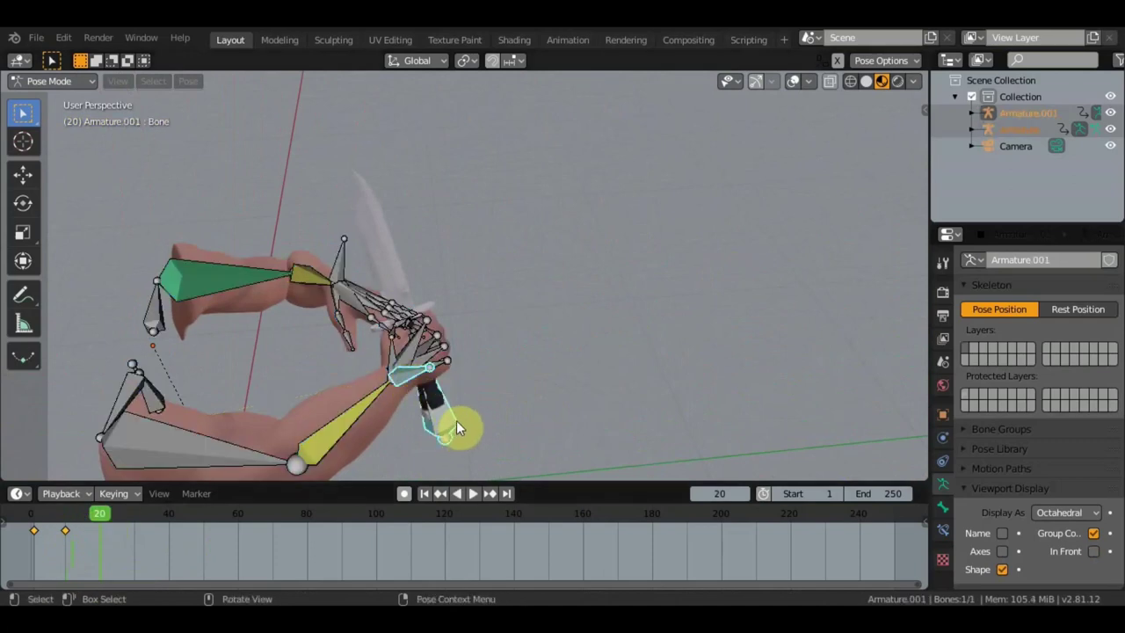
key(g)
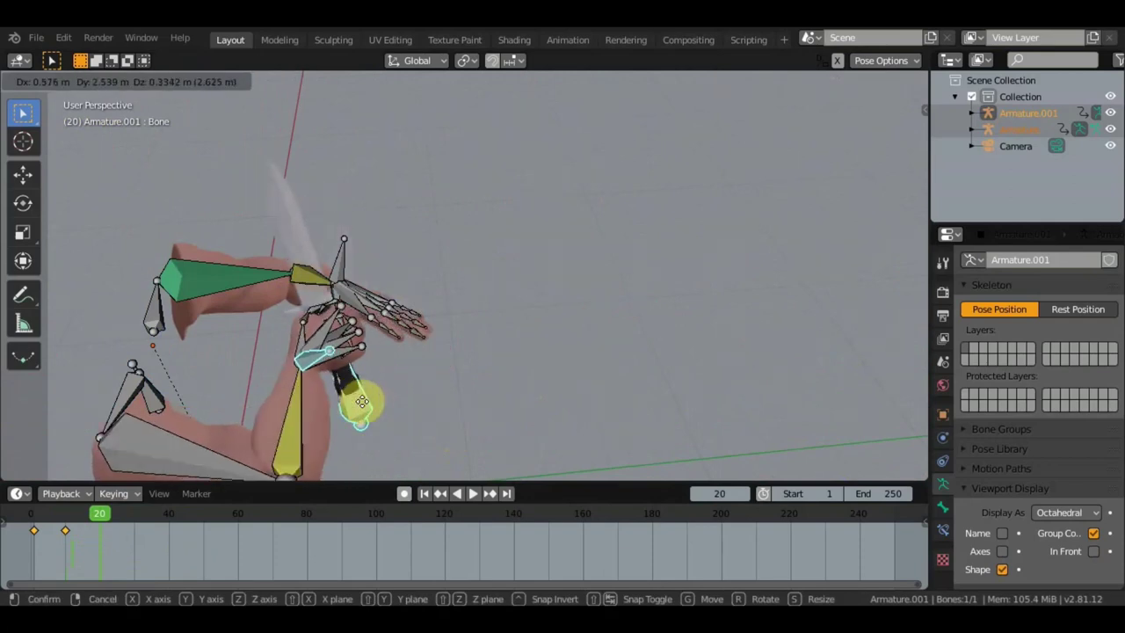
click(346, 389)
mouse_move(378, 383)
middle_down()
mouse_move(479, 339)
mouse_move(522, 341)
mouse_move(488, 290)
middle_up()
click(497, 351)
- Rotate the hand bone -38.6° and key all bones' LocRot at frame 20
key(r)
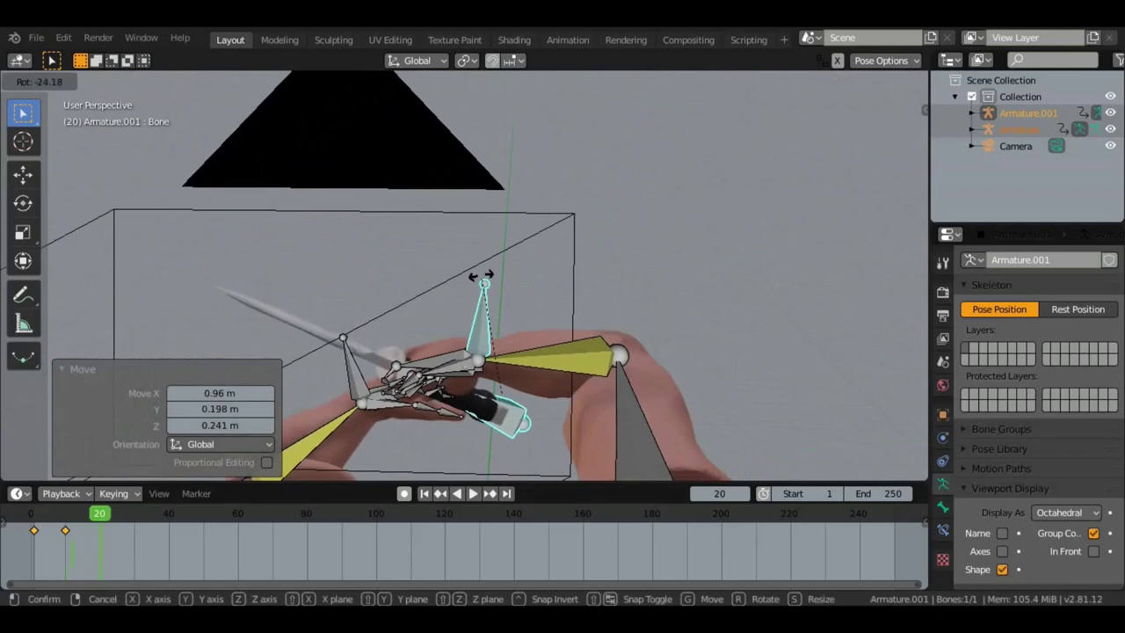
click(472, 272)
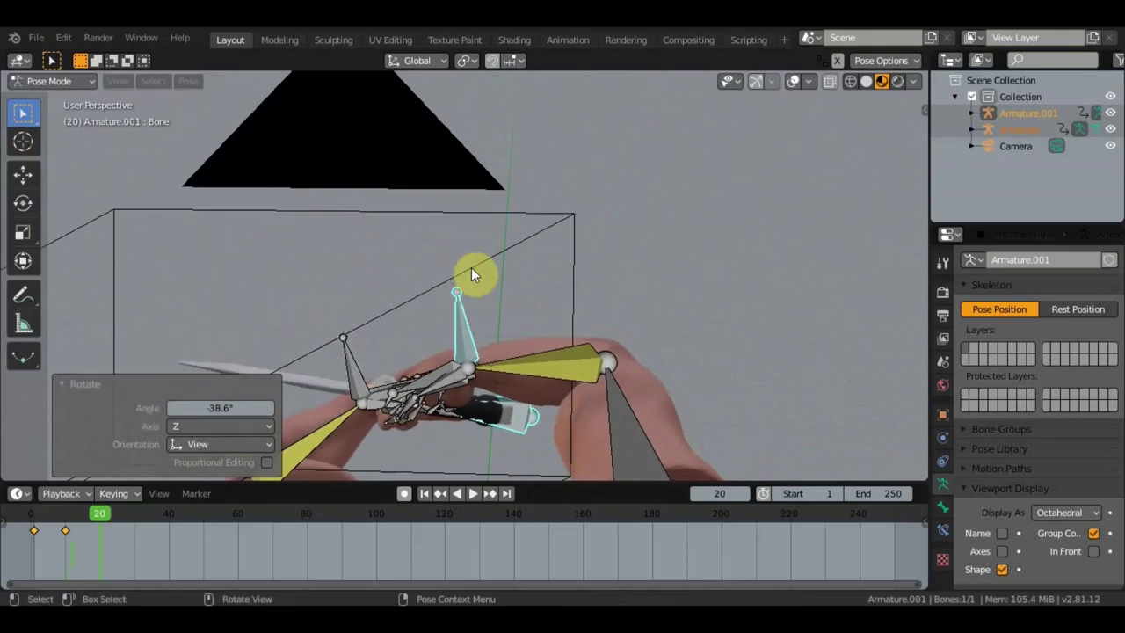
key(a)
key(i)
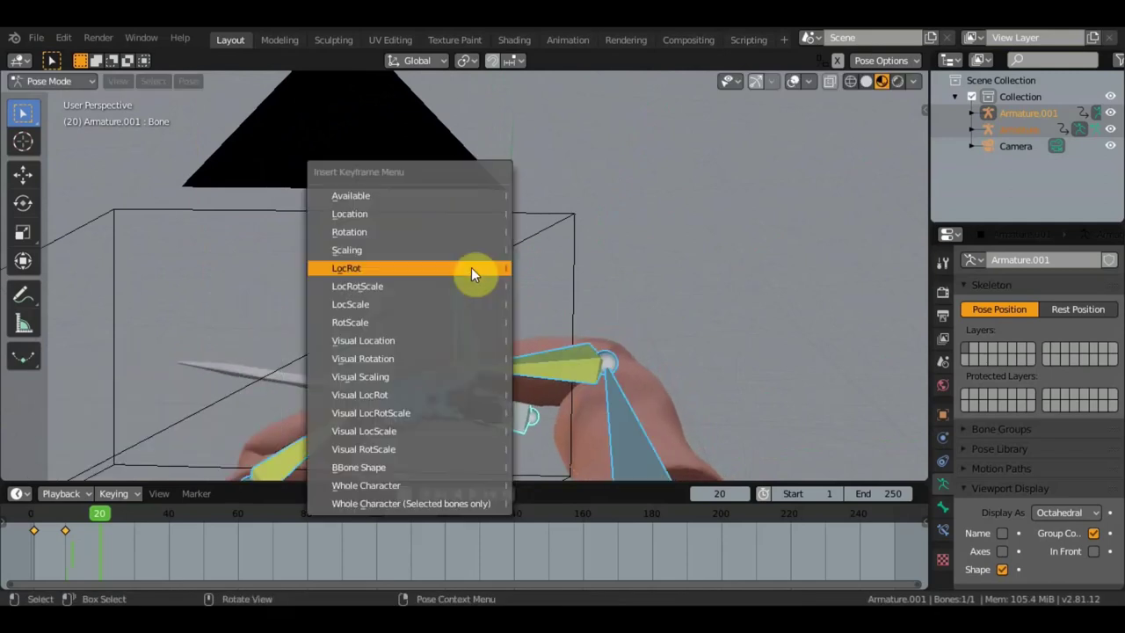
click(473, 268)
scroll(500, 289, down, 3)
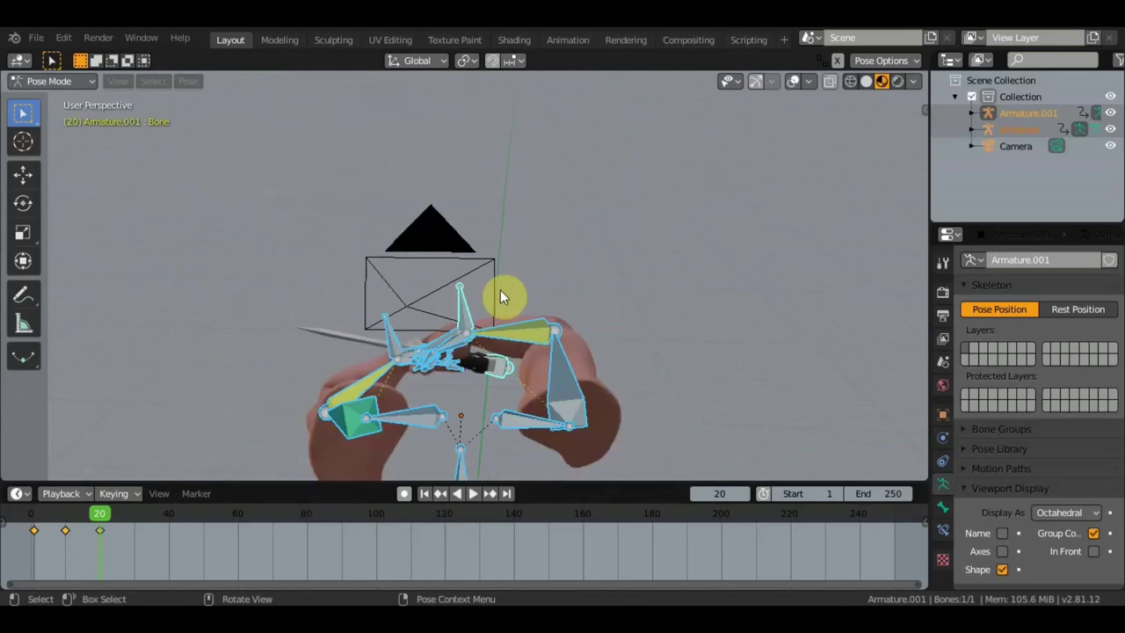
scroll(500, 290, down, 2)
- Preview the animation through the camera with overlays hidden, scrubbing back and forth
key(KP_0)
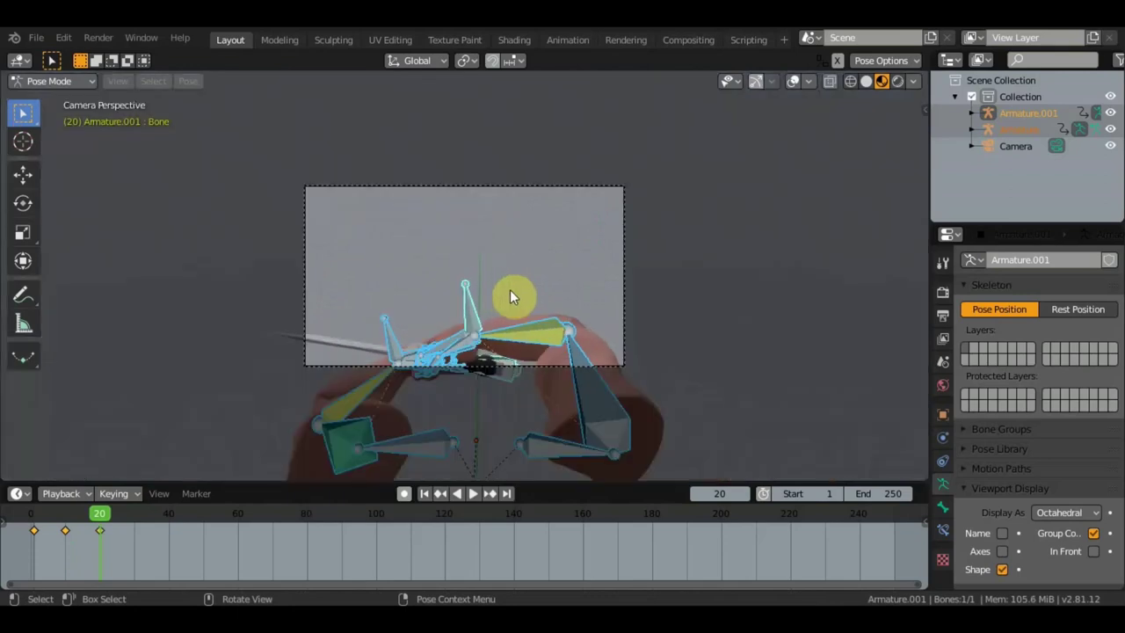
click(795, 81)
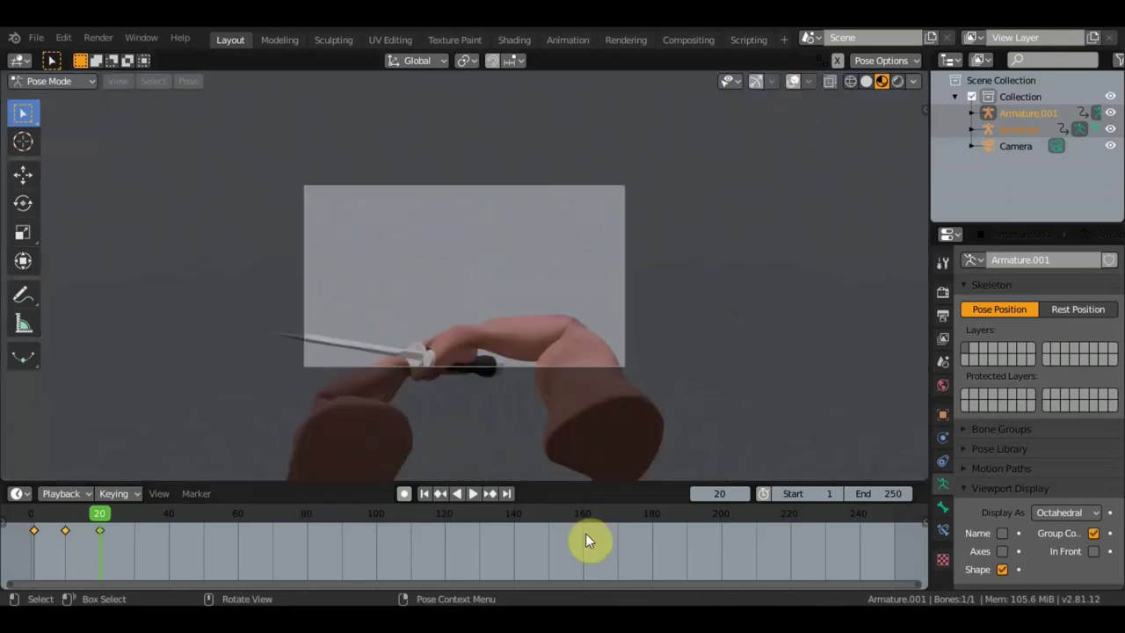
drag(82, 515, 18, 515)
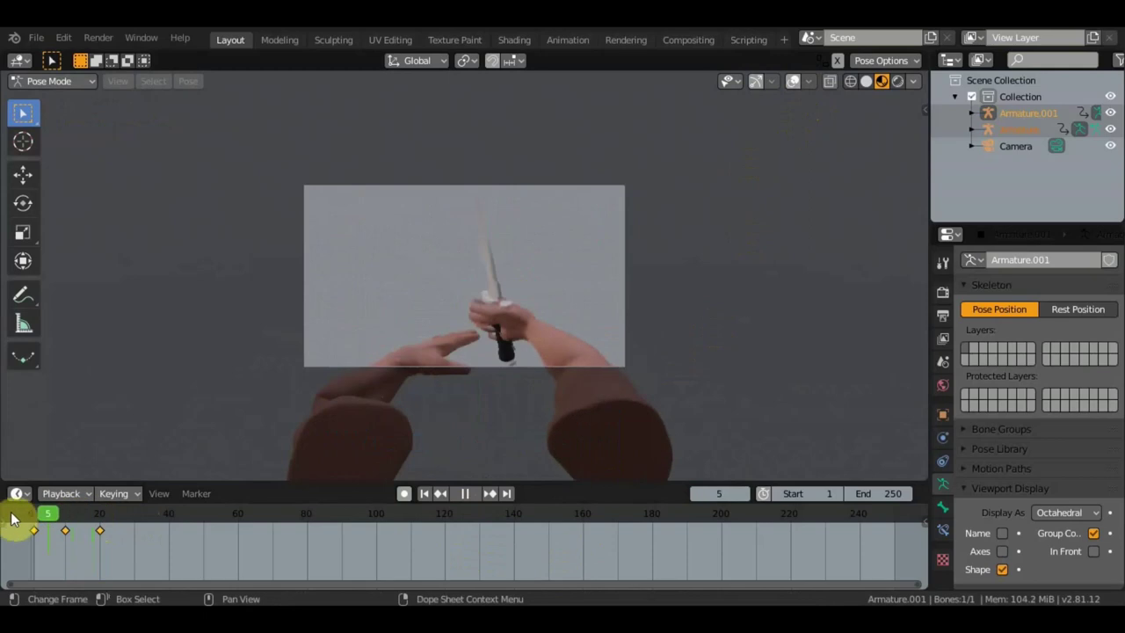
key(space)
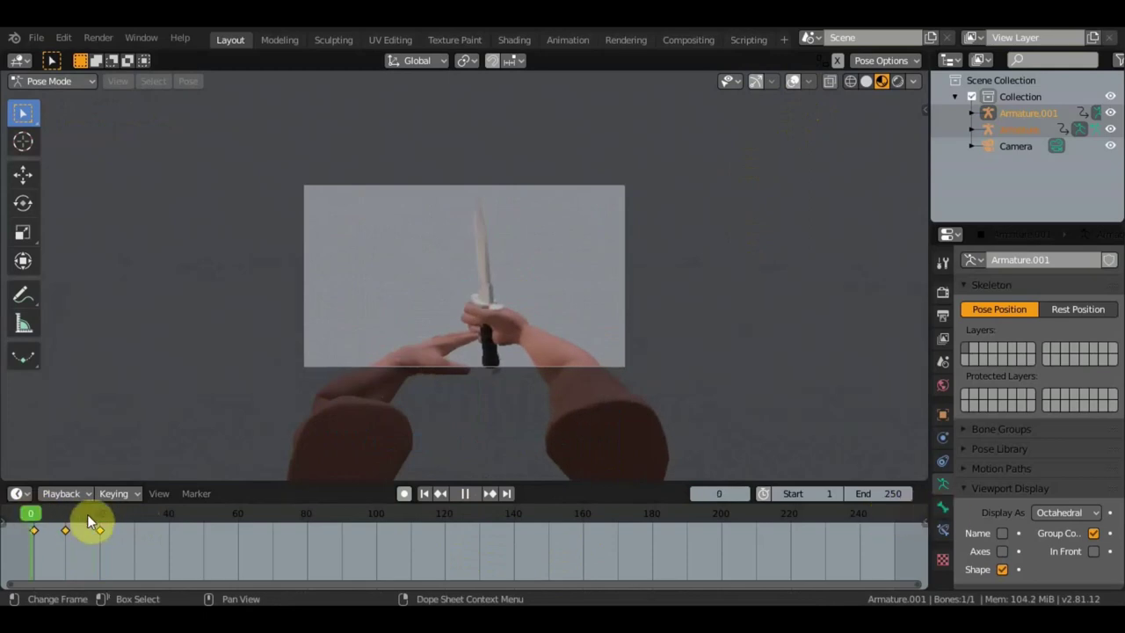
mouse_move(118, 524)
mouse_down()
mouse_move(7, 524)
mouse_move(160, 524)
mouse_up()
drag(48, 524, 117, 522)
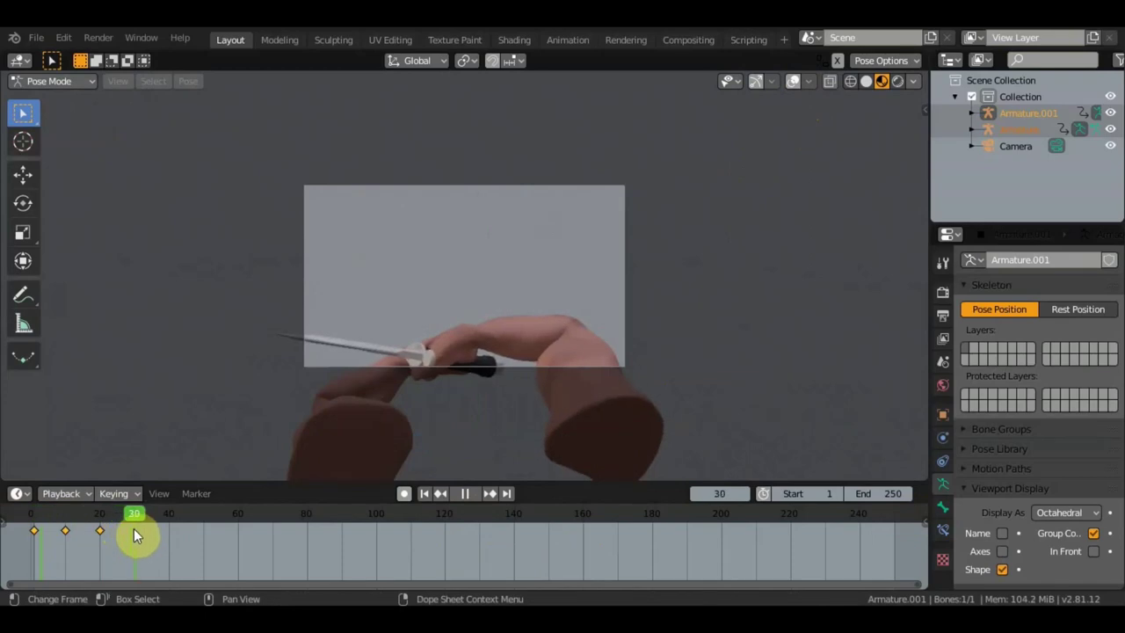
- Show overlays again, select the knife-hand bone of Armature.001 and move it
click(795, 81)
mouse_move(587, 324)
middle_down()
mouse_move(373, 371)
mouse_move(373, 315)
middle_up()
click(375, 332)
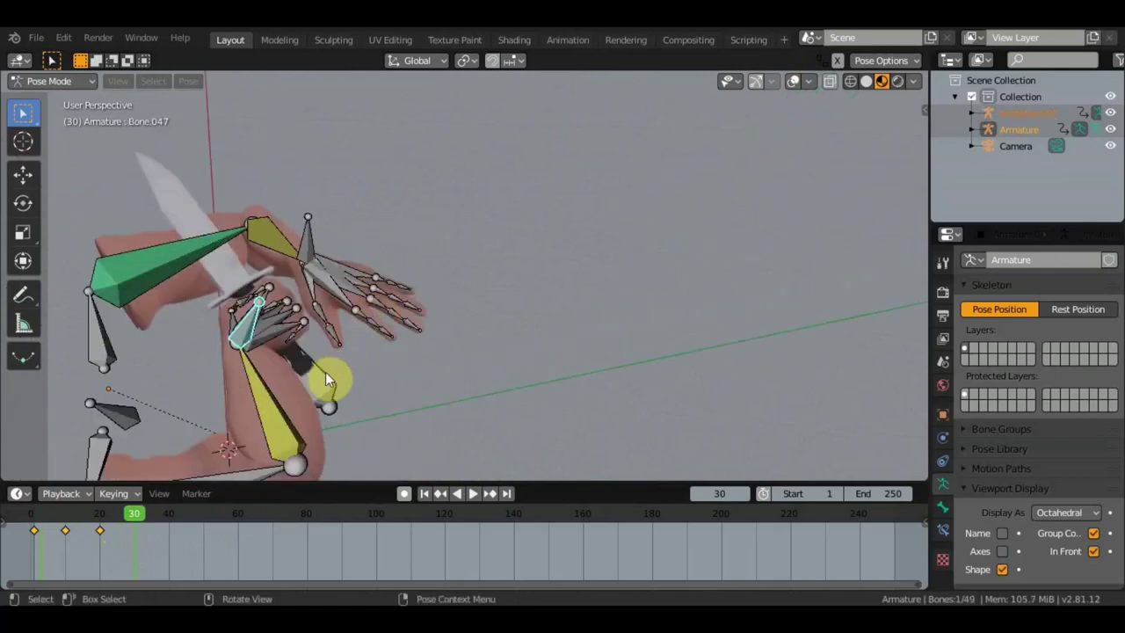
click(331, 389)
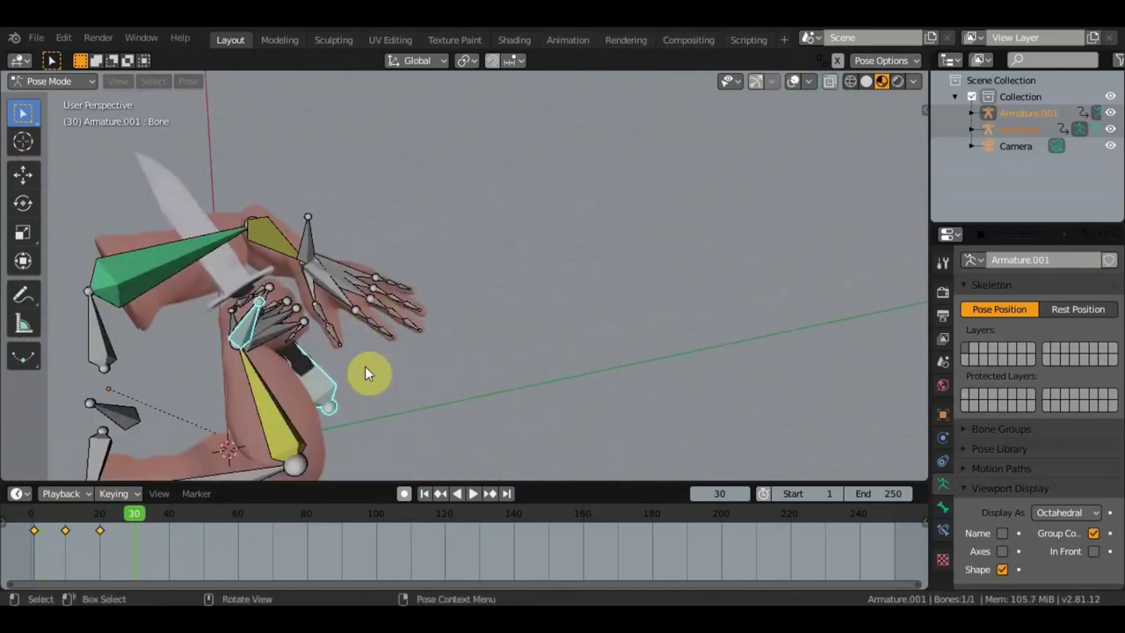
key(g)
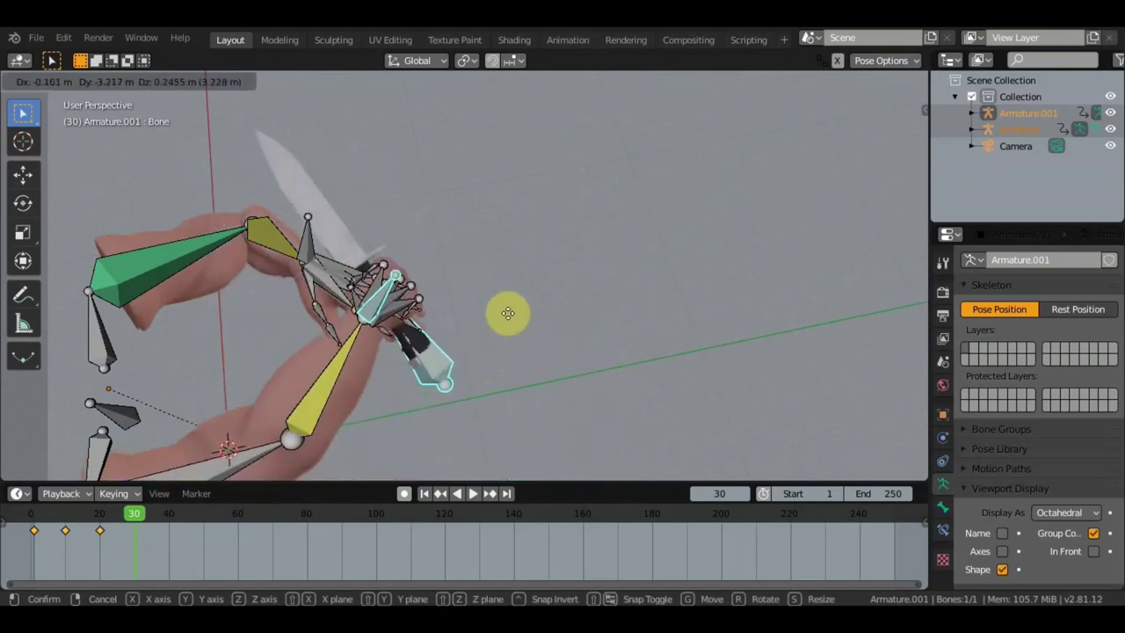
click(478, 330)
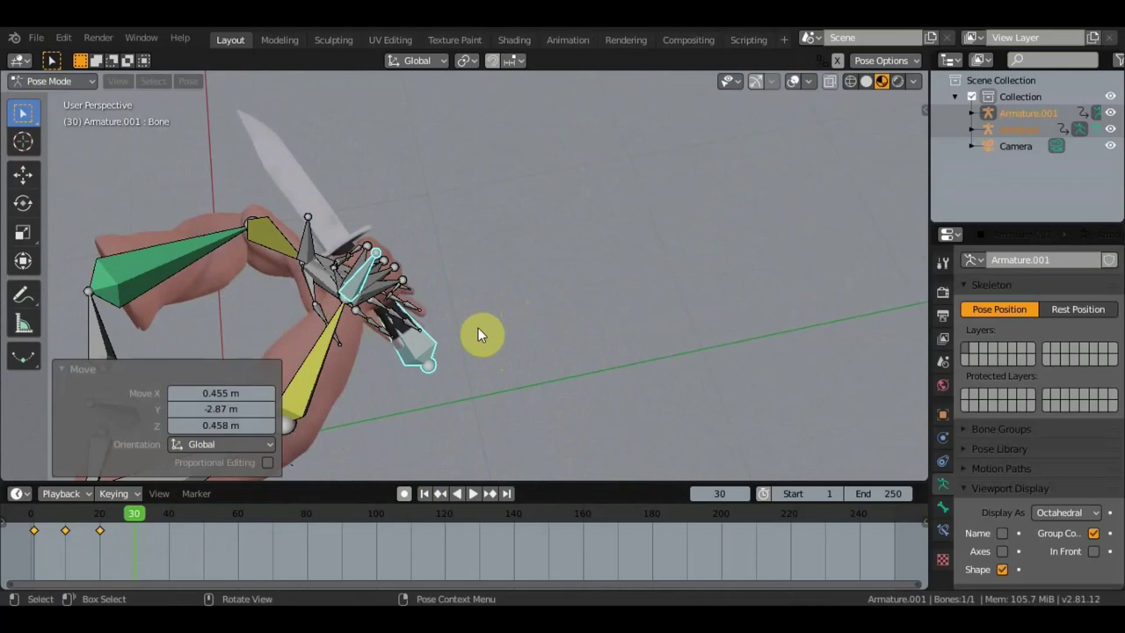
- In camera view, rotate the hand 53.3° then -14.9° so the blade points upward
key(KP_0)
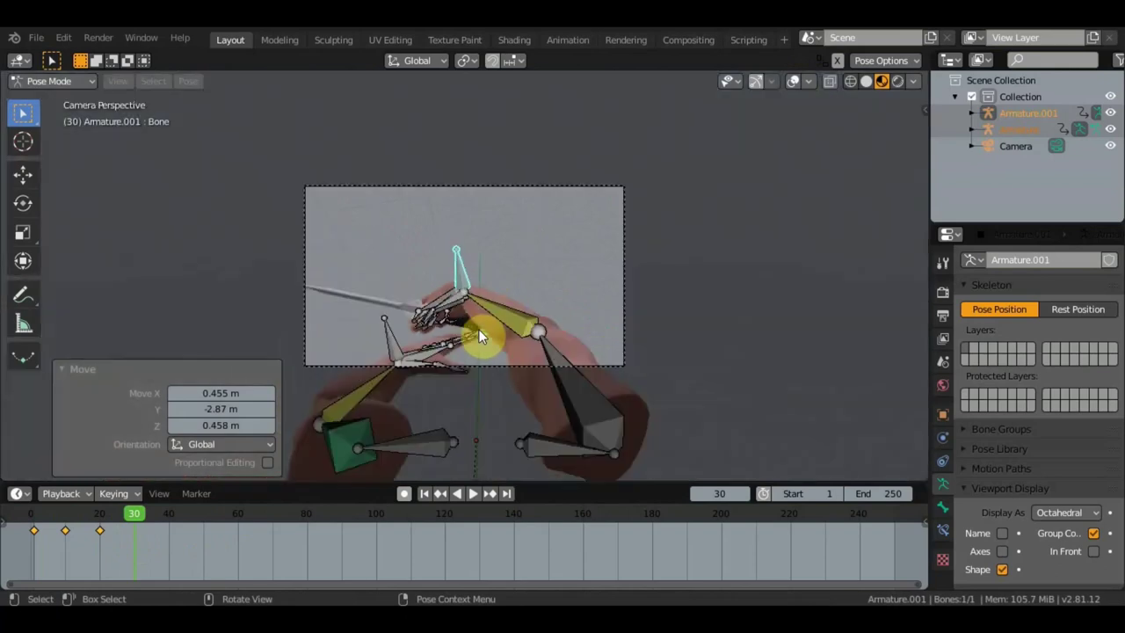
key(r)
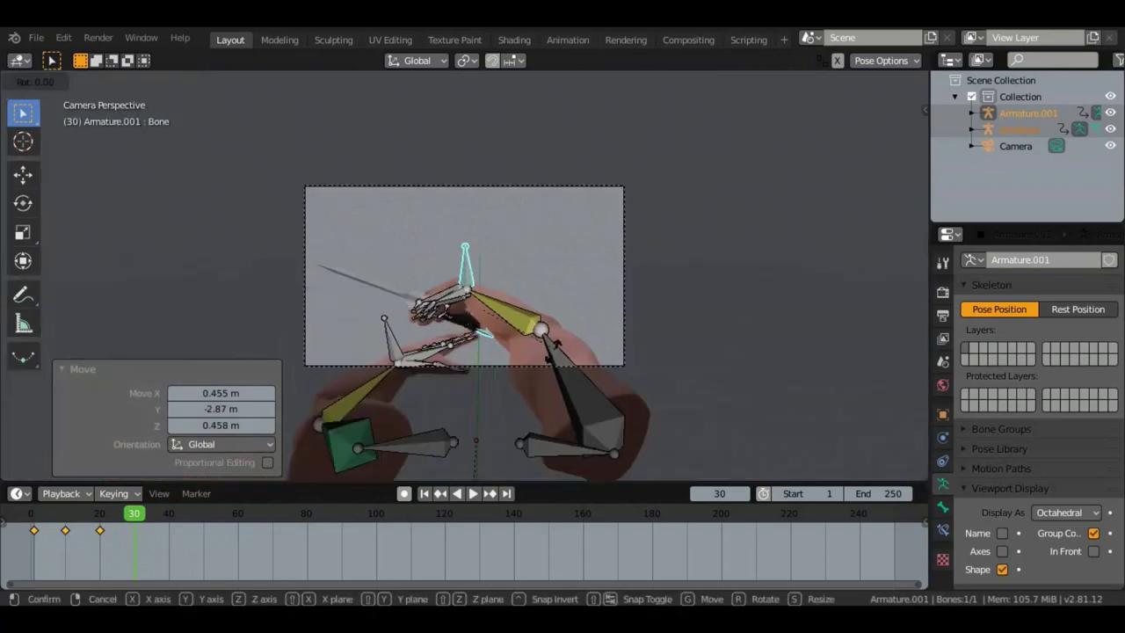
click(506, 391)
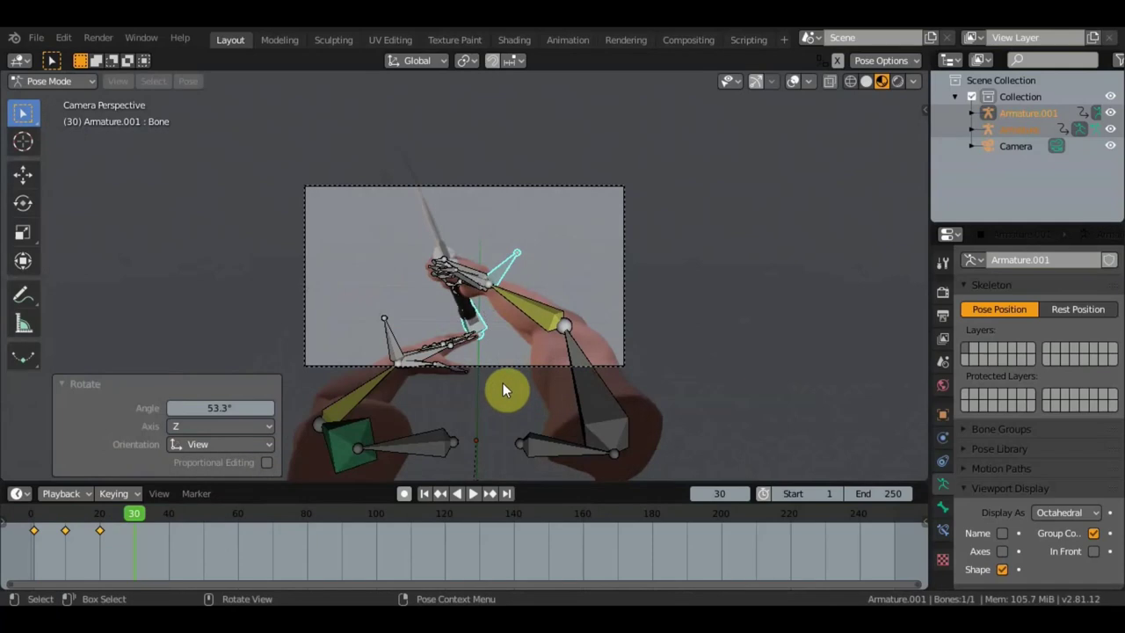
key(r)
click(496, 332)
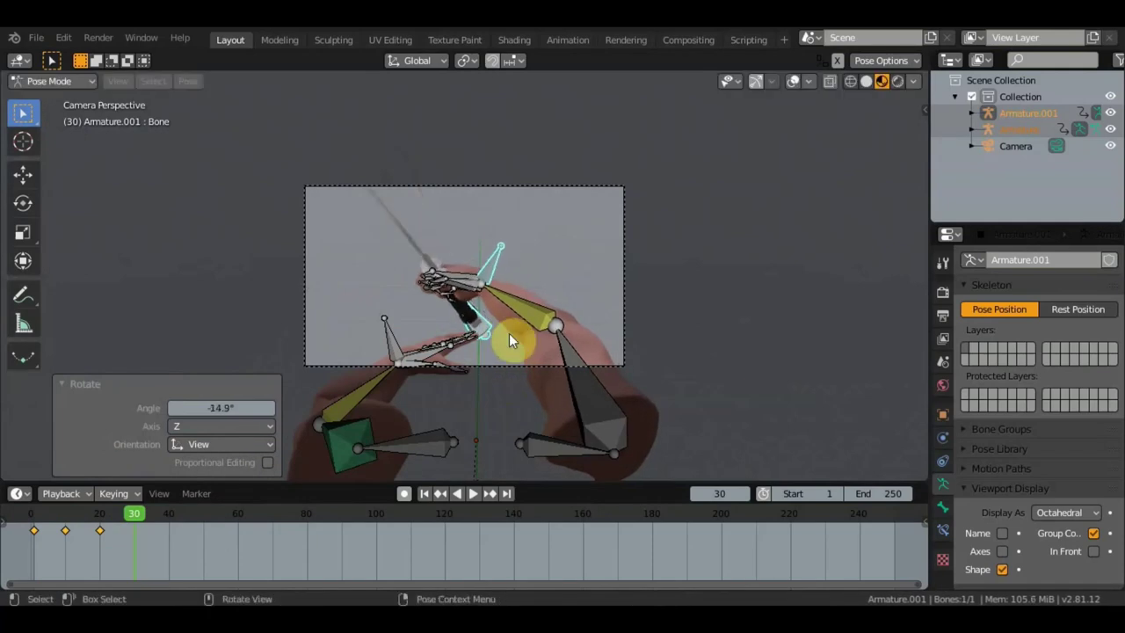
- Key all bones' LocRot at frame 30, then shift the arms and return to an earlier frame
key(a)
key(i)
click(509, 333)
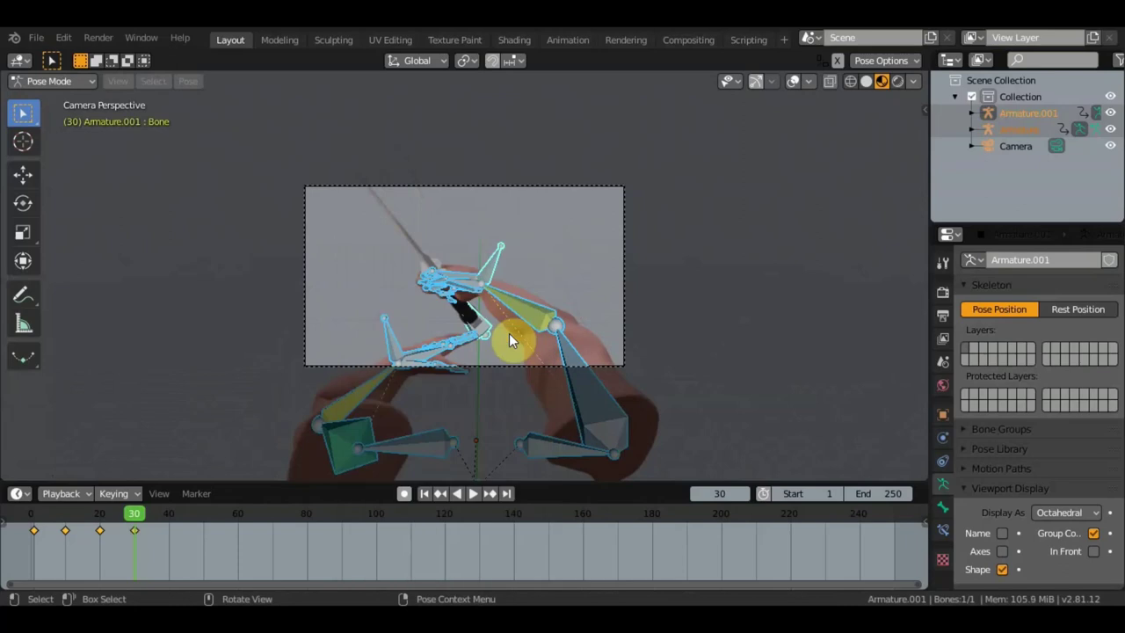
mouse_move(509, 333)
middle_down()
mouse_move(440, 387)
mouse_move(512, 344)
middle_up()
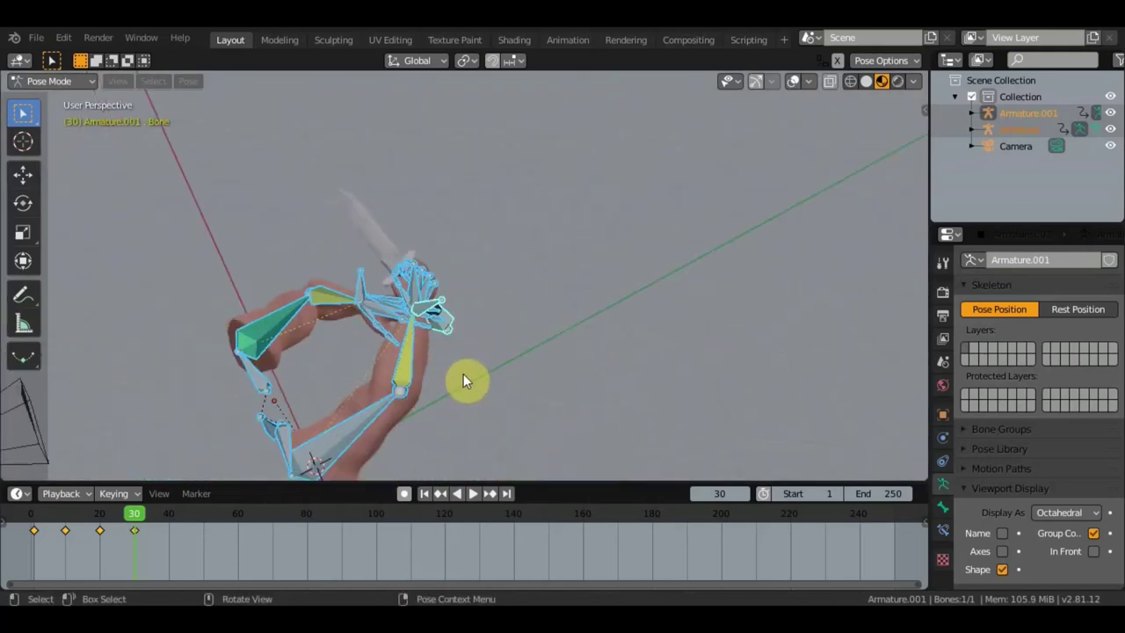
key(g)
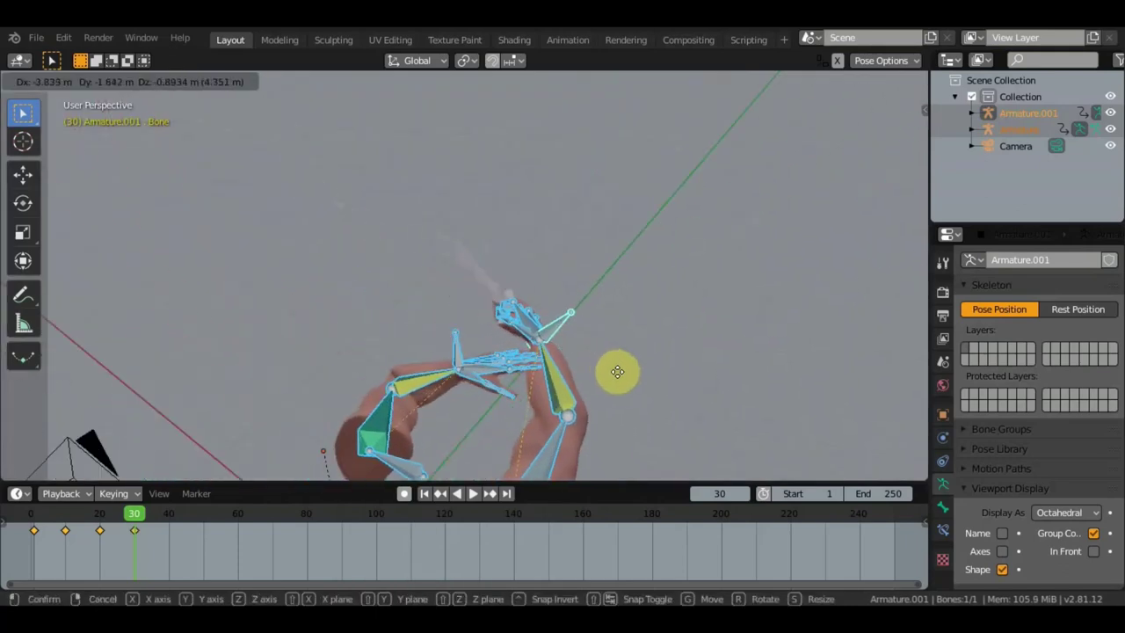
click(562, 353)
ctrl+scroll(564, 352, down, 3)
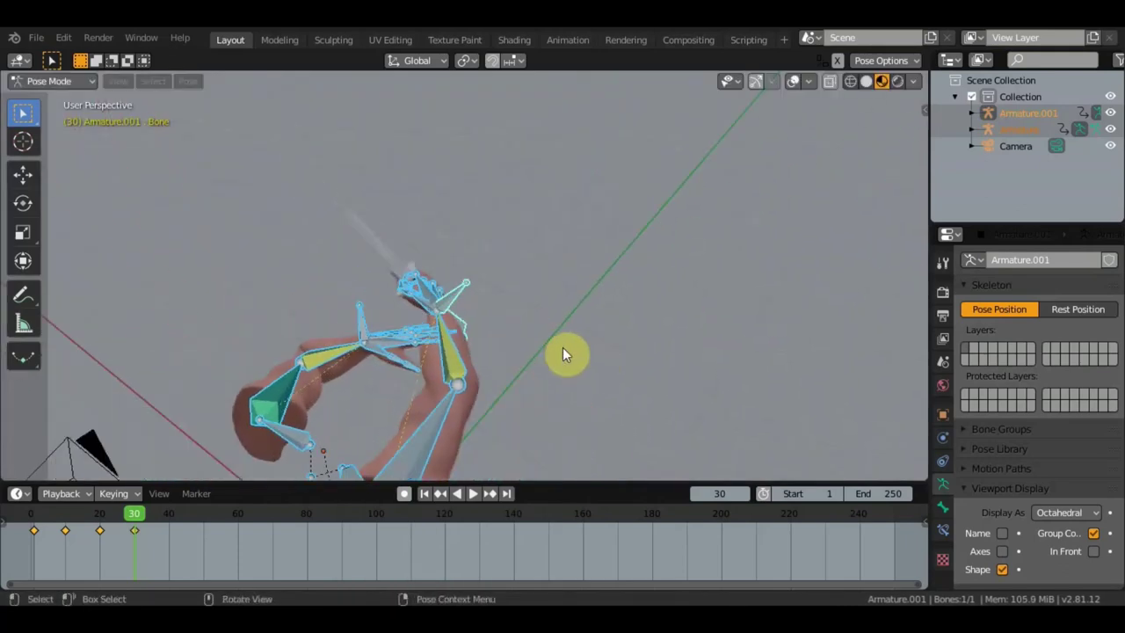
drag(133, 515, 67, 520)
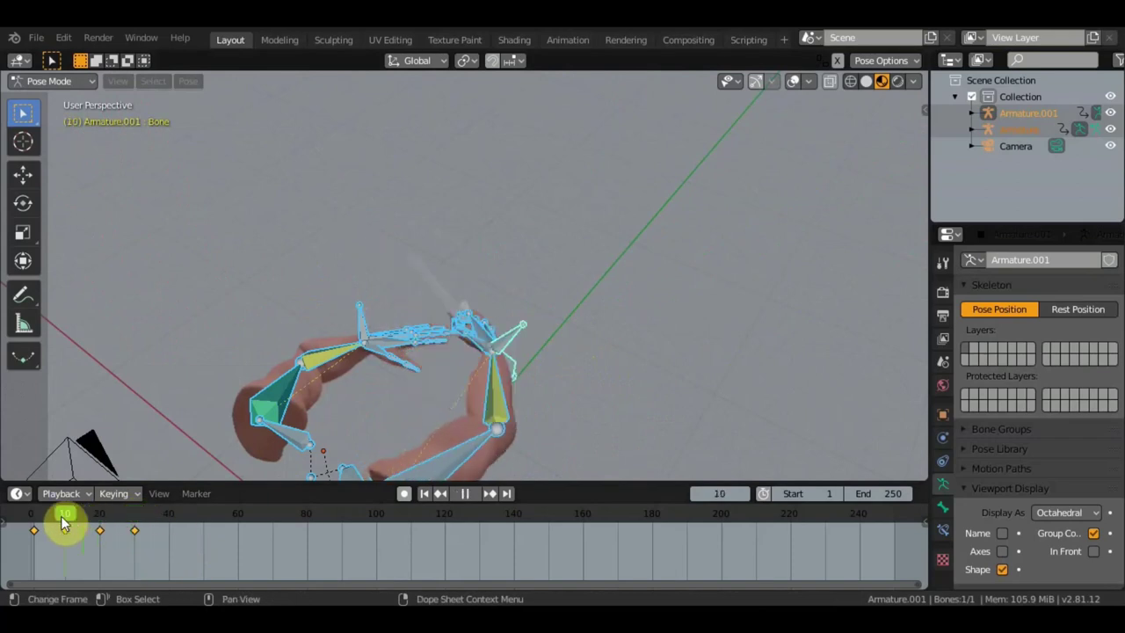
- Stop at frame 40, select the knife armature's bone and drop the knife lower
key(space)
click(182, 524)
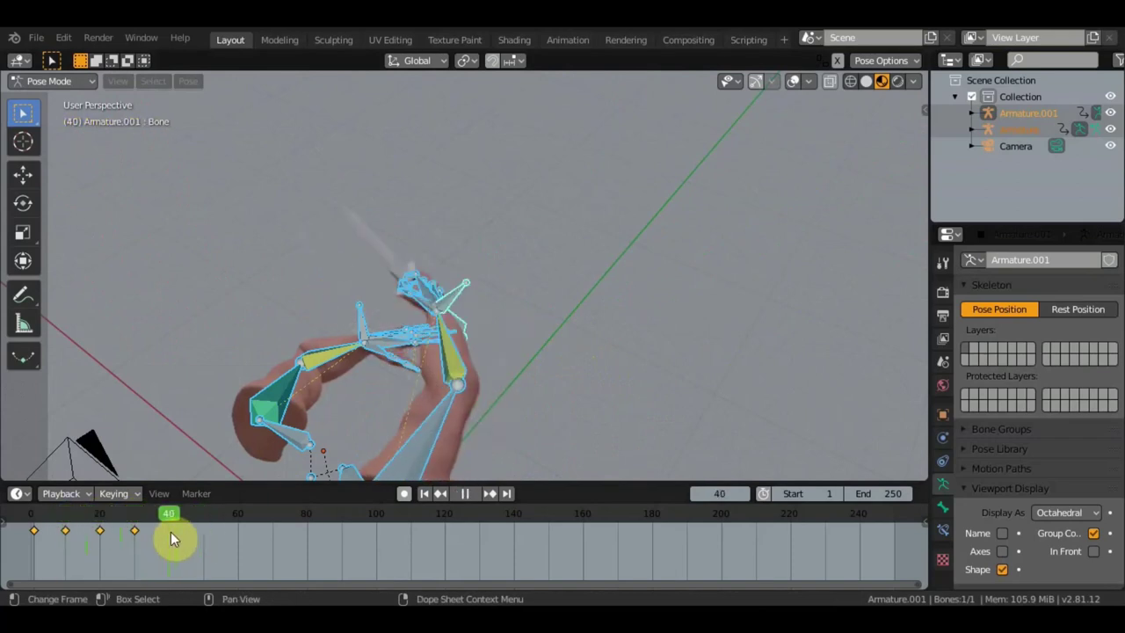
key(space)
click(455, 294)
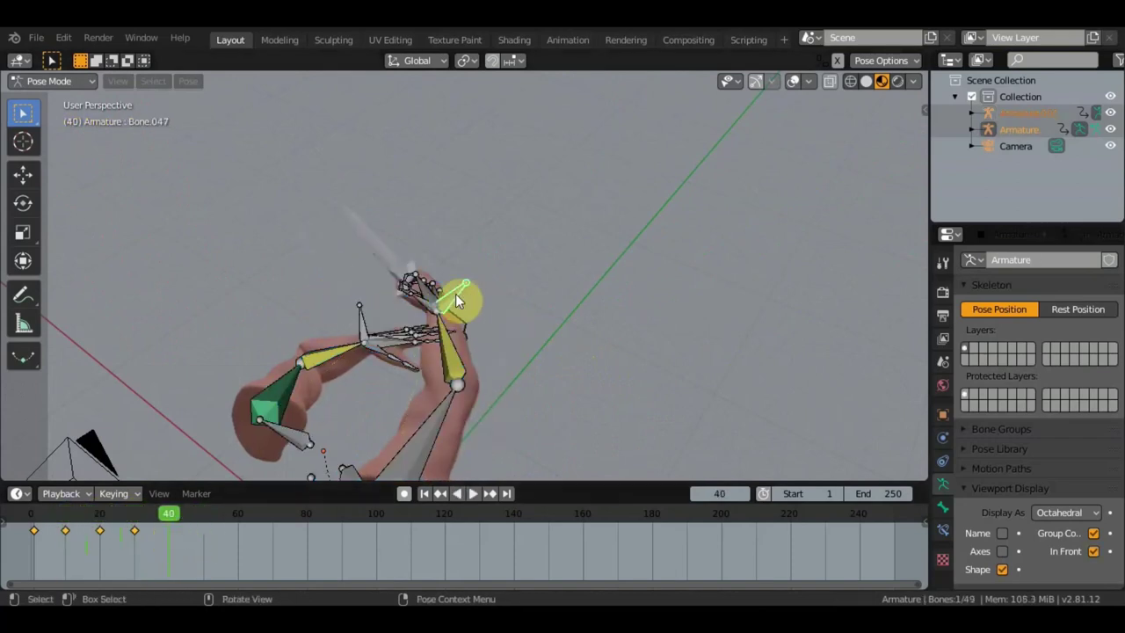
mouse_move(471, 316)
middle_down()
mouse_move(375, 281)
mouse_move(439, 311)
mouse_move(470, 298)
middle_up()
shift+click(439, 314)
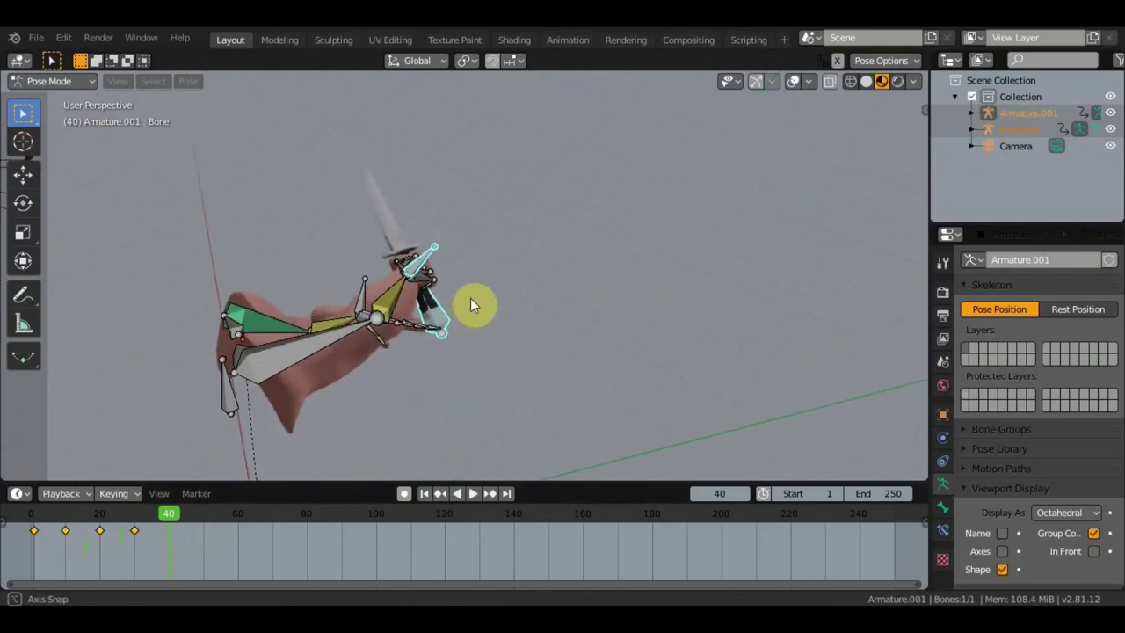
key(g)
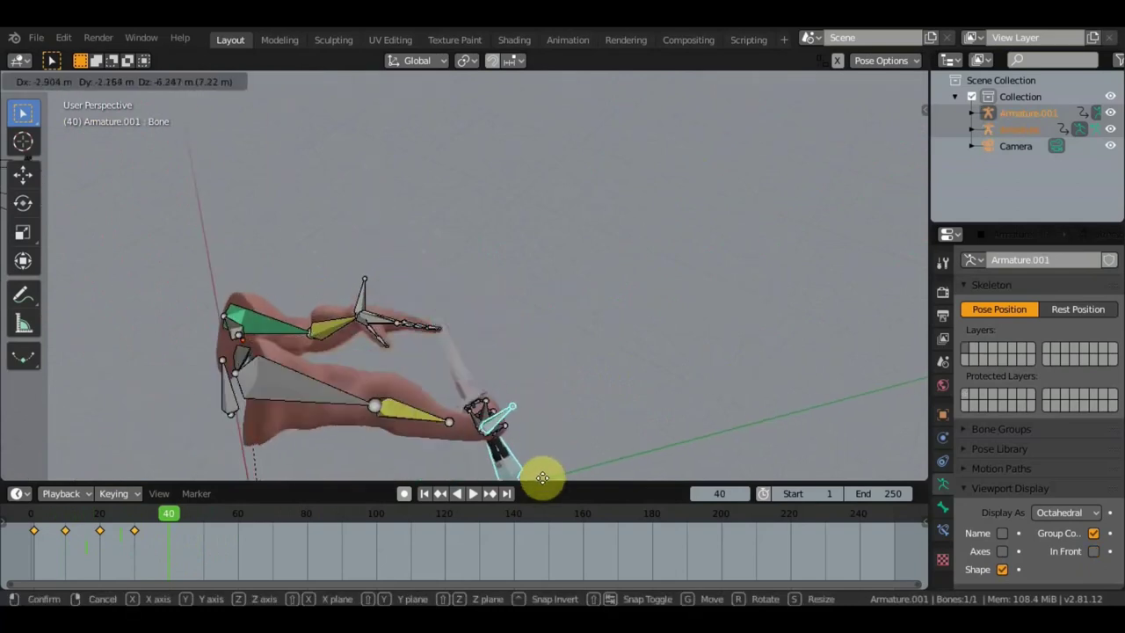
click(516, 101)
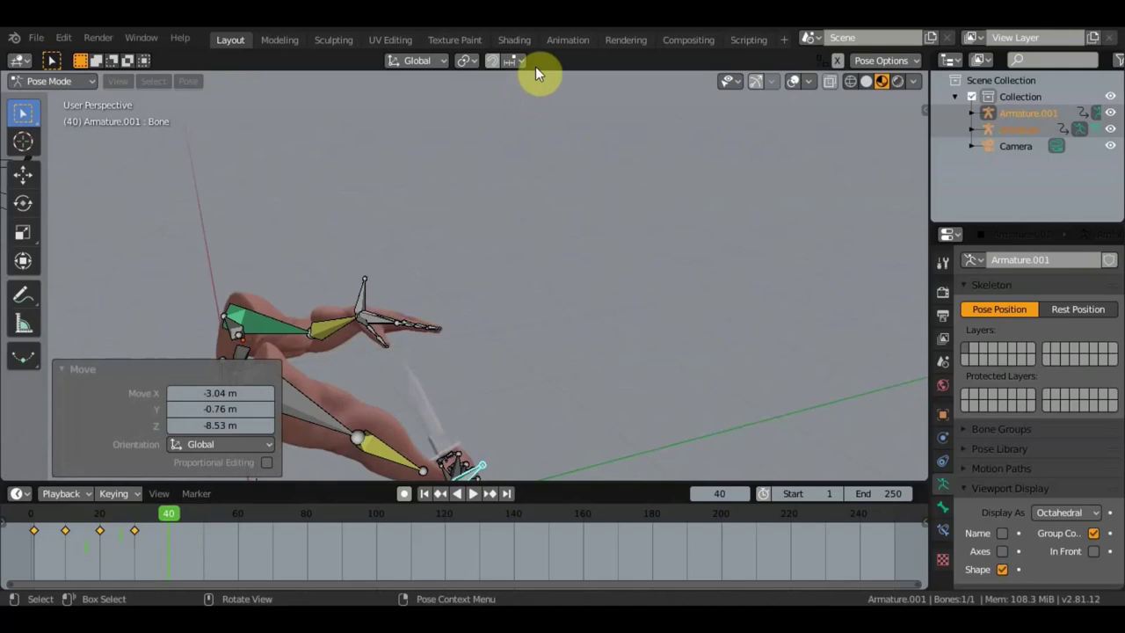
- Move Bone.023, rotate it about -39.8°, and key all bones' LocRot at frame 40
key(KP_0)
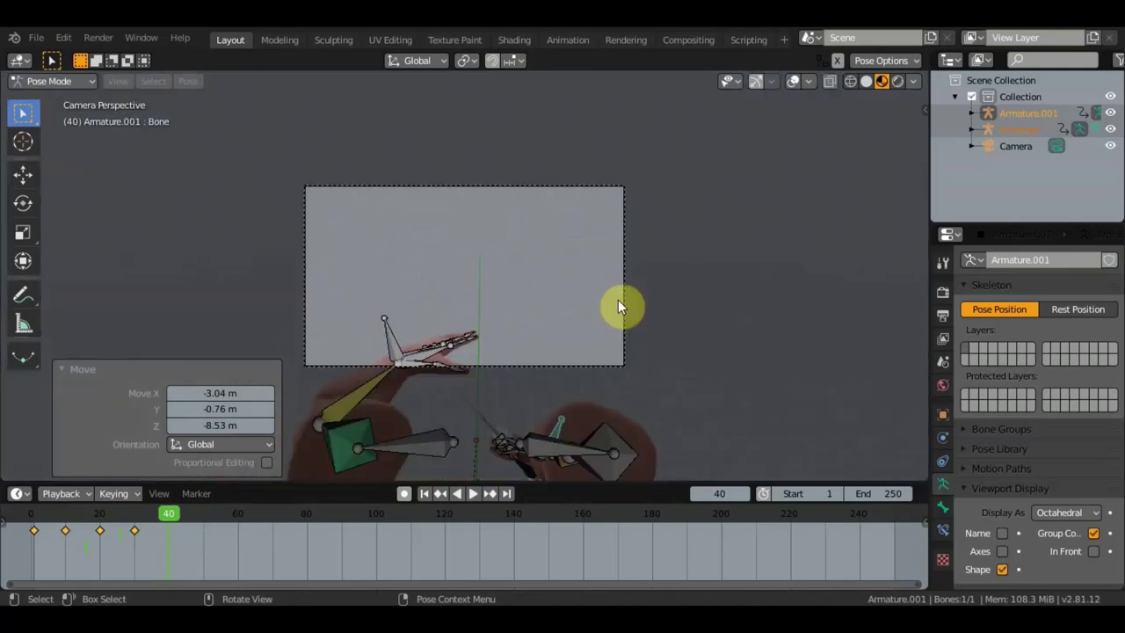
click(391, 349)
drag(393, 343, 411, 321)
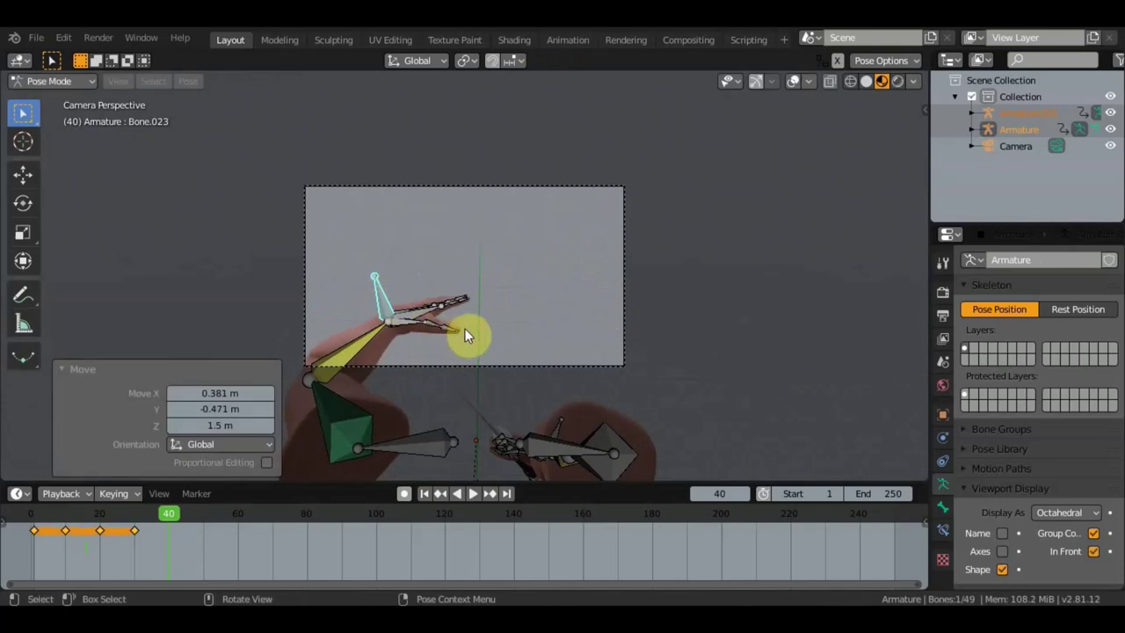
key(r)
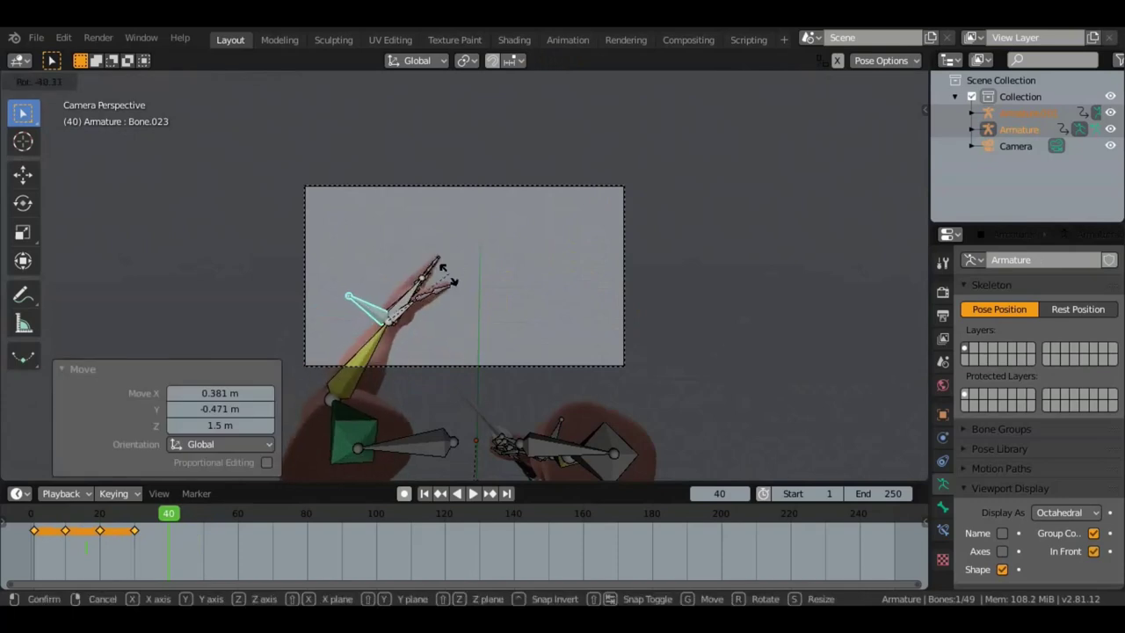
click(449, 280)
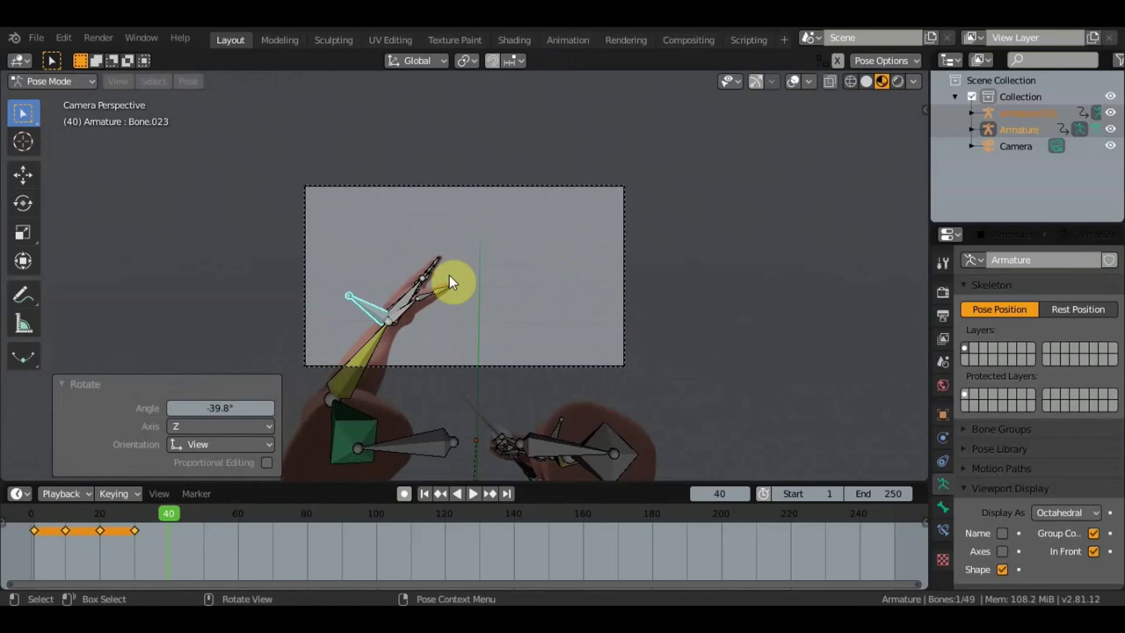
key(a)
key(i)
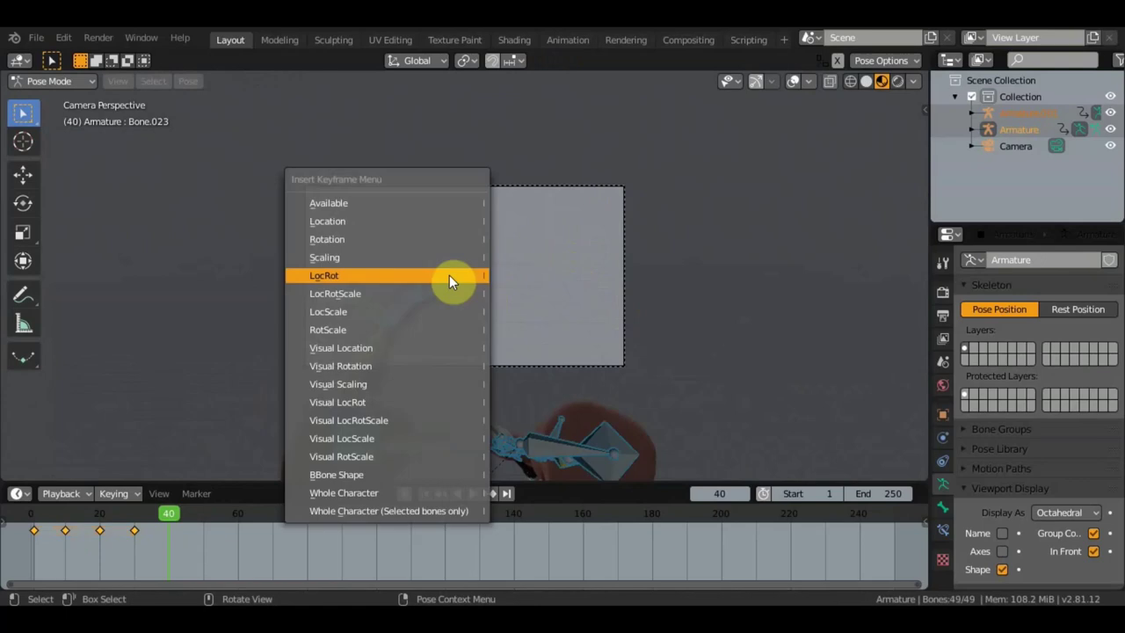
click(449, 278)
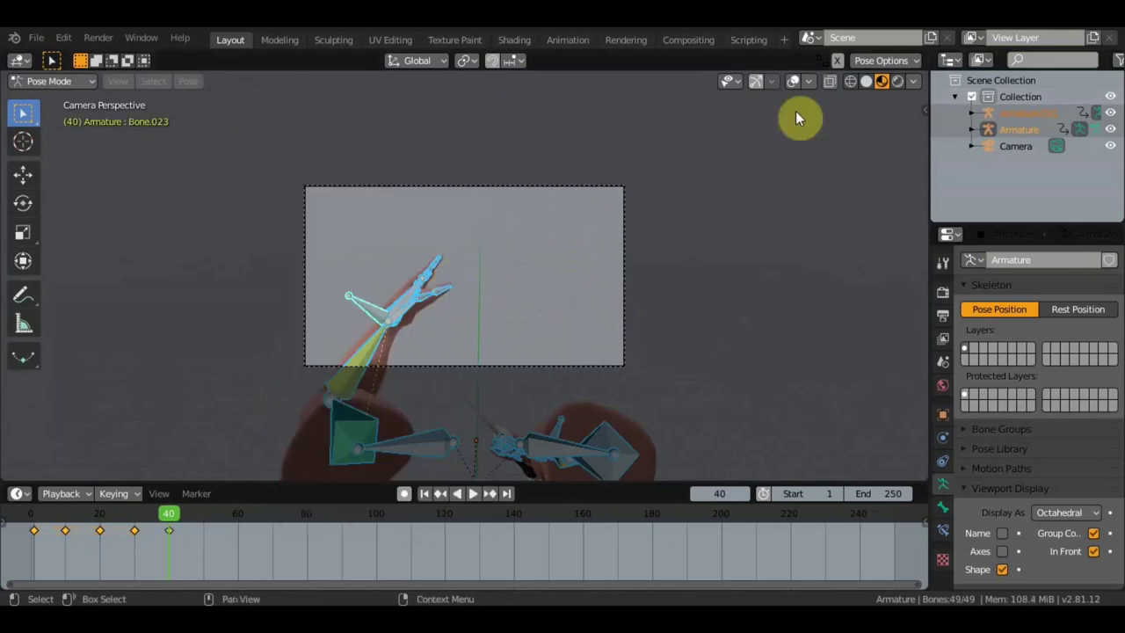
- With overlays hidden, set the end frame to 40 and play the knife grab
click(793, 82)
scroll(634, 251, up, 3)
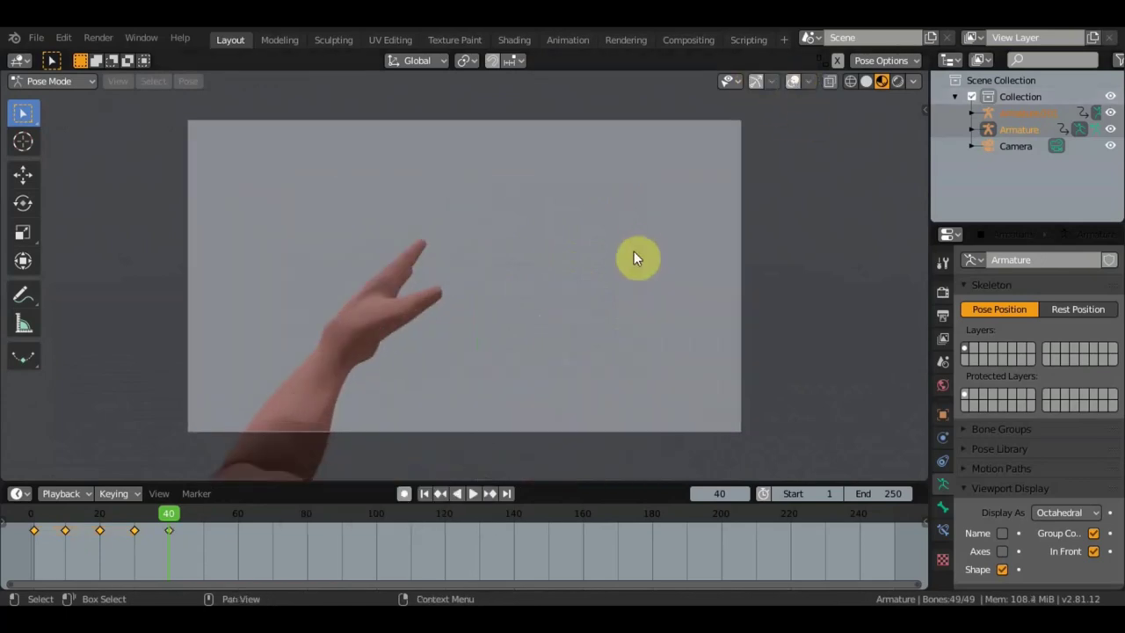
scroll(528, 351, down, 1)
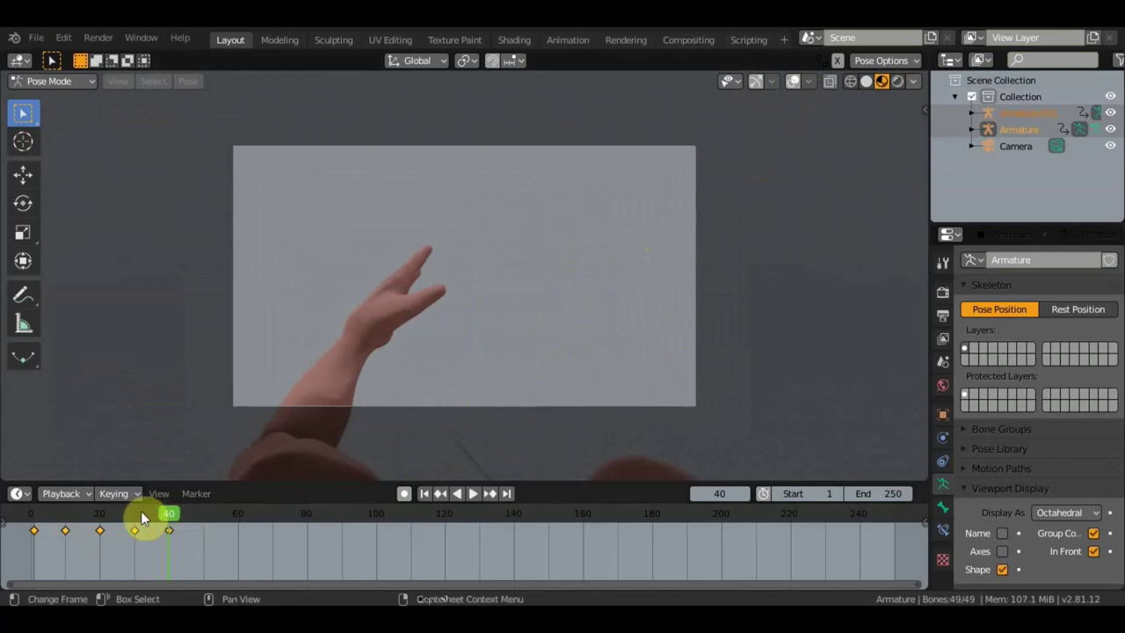
drag(146, 518, 32, 508)
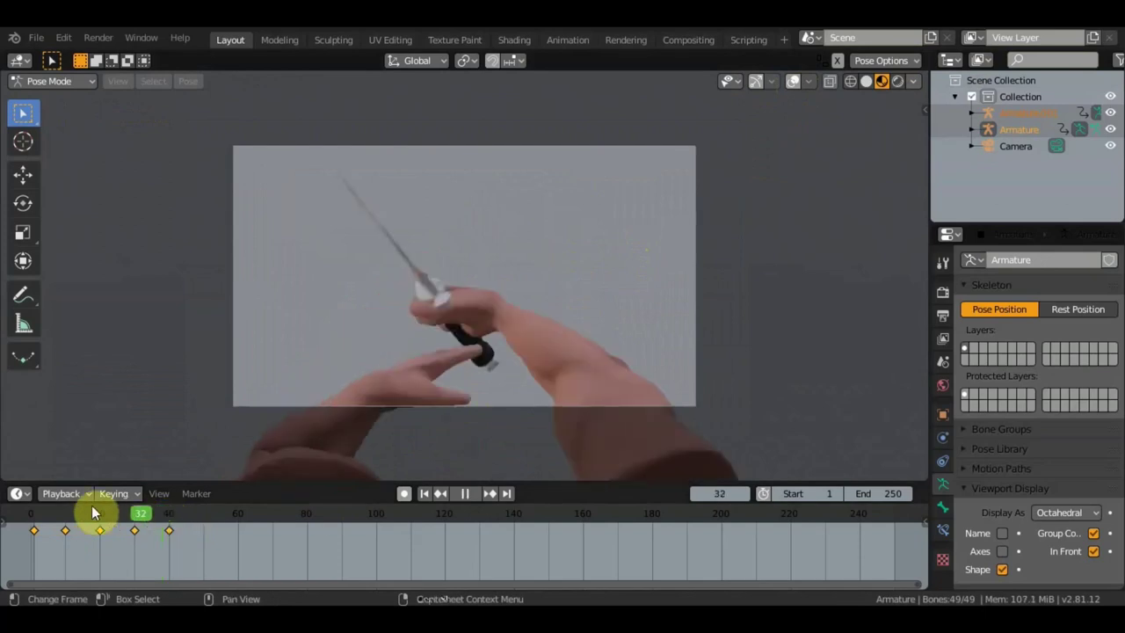
key(space)
key(space)
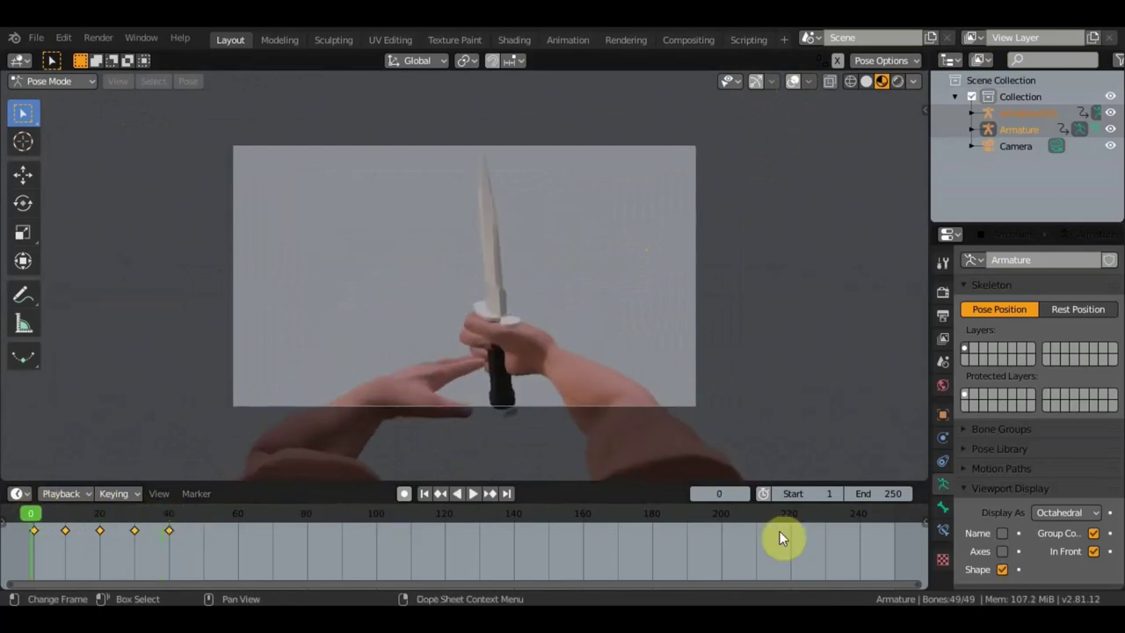
click(872, 494)
text(40)
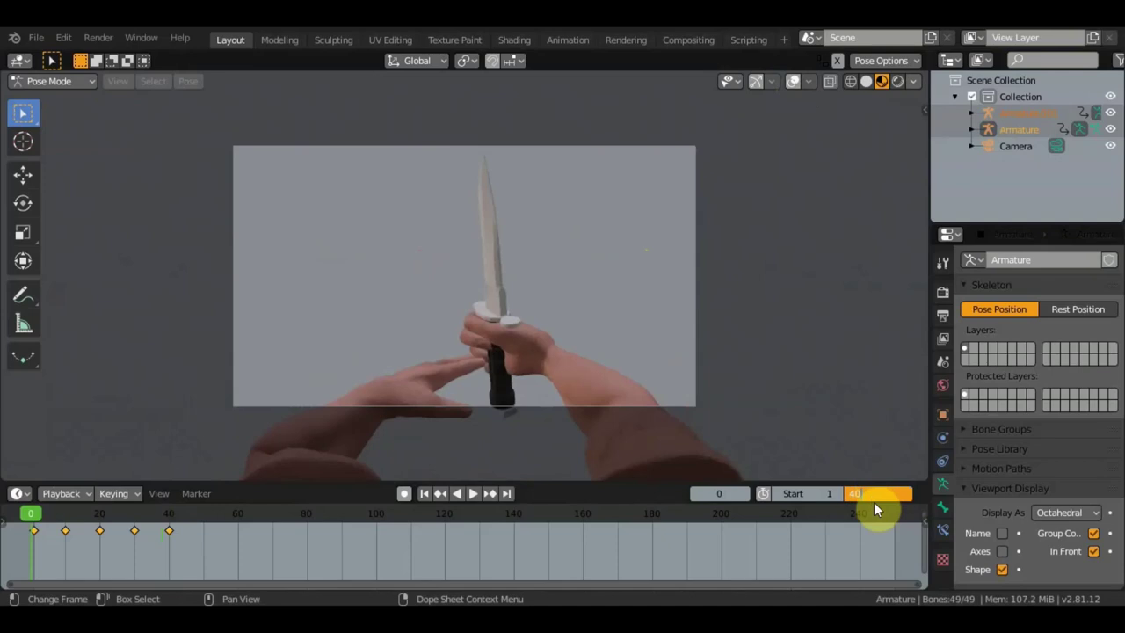
key(Return)
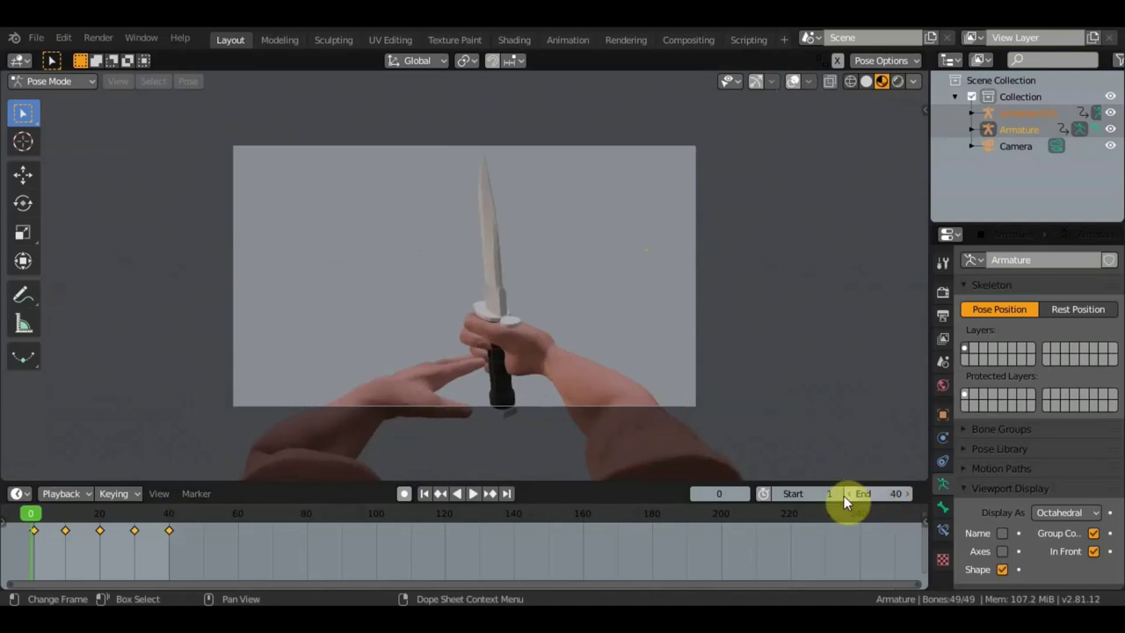
click(473, 495)
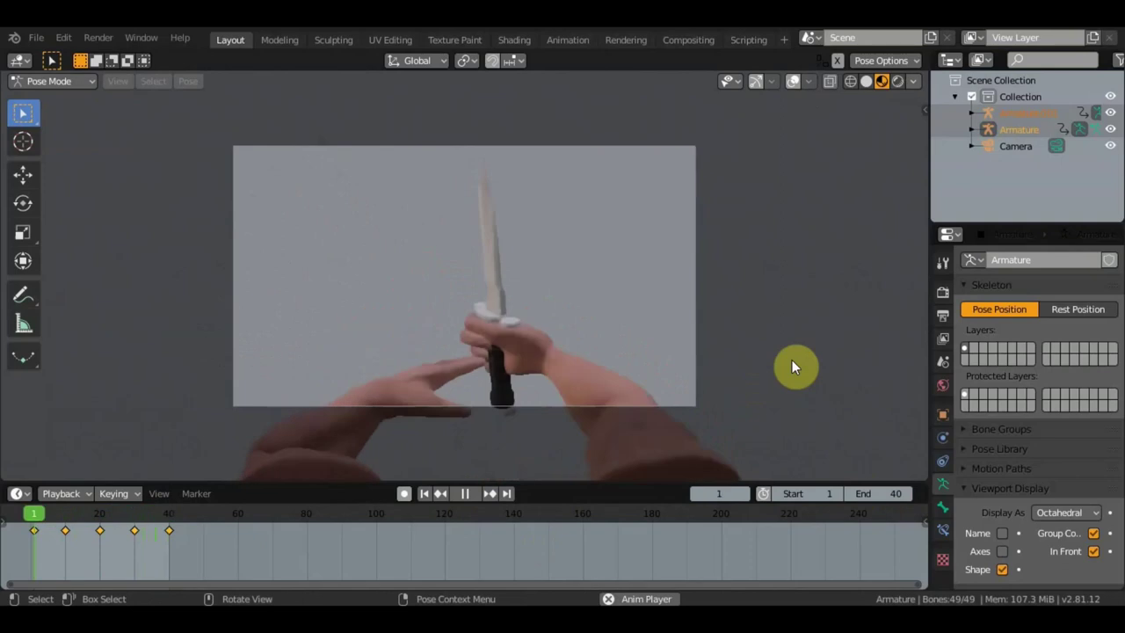
click(465, 493)
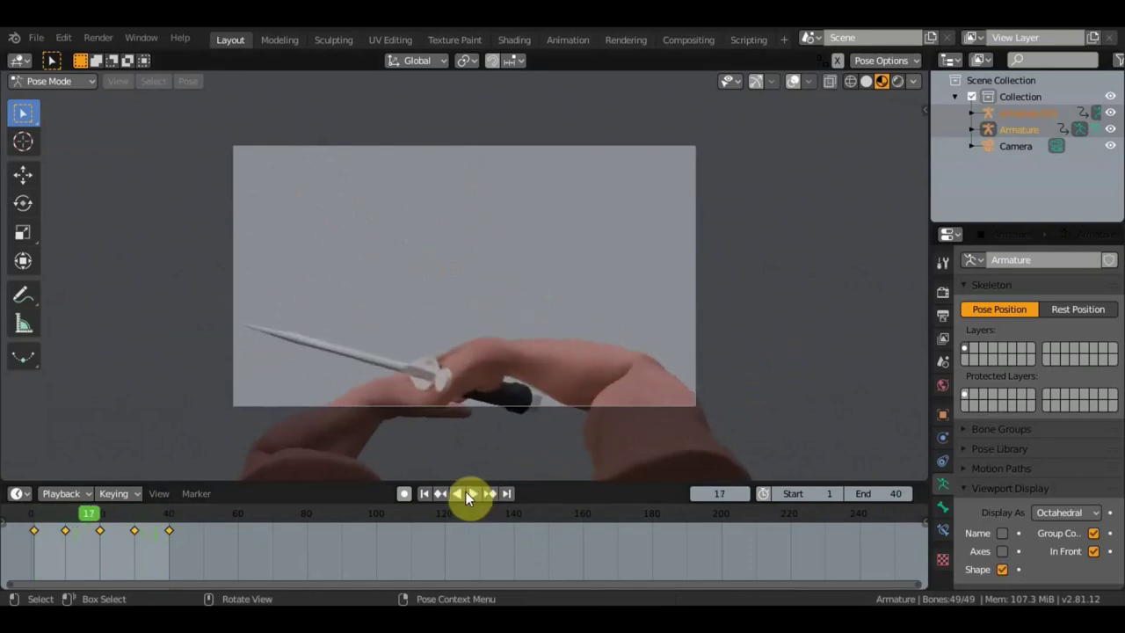
- Restore overlays, leave camera view, orbit to show the camera, and open the File menu
click(794, 81)
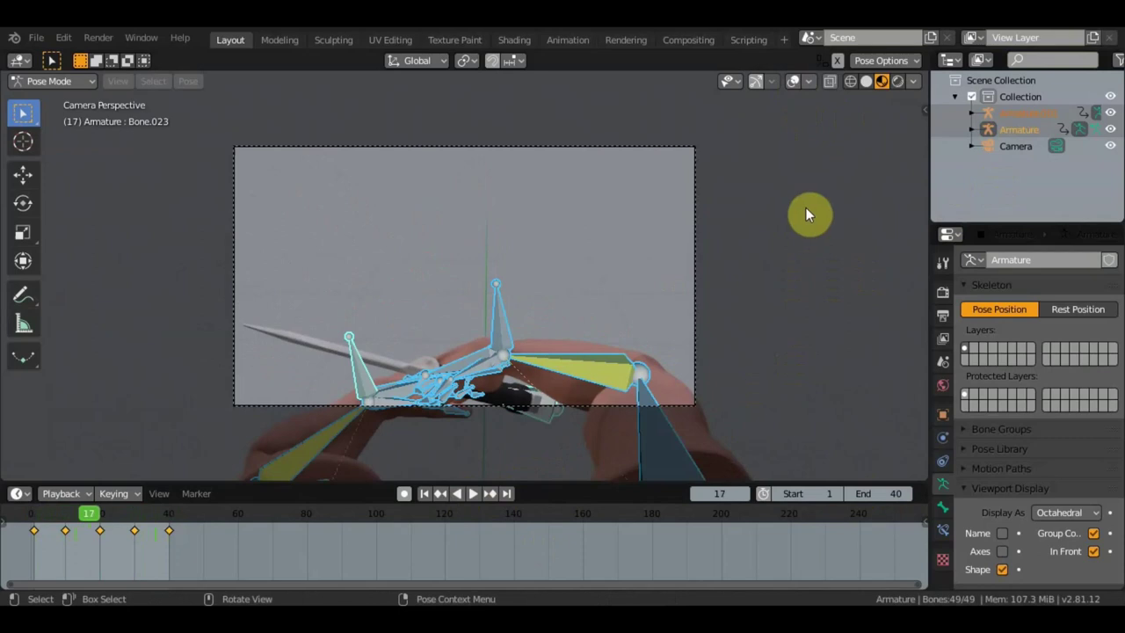
key(KP_0)
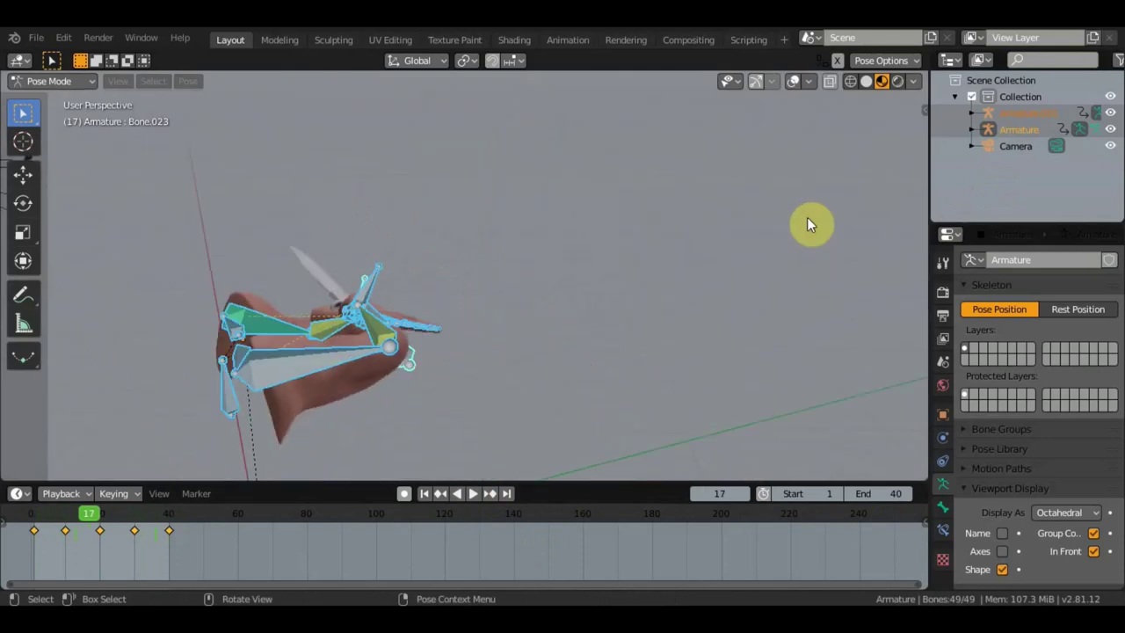
mouse_move(723, 311)
middle_down()
mouse_move(154, 392)
mouse_move(249, 363)
middle_up()
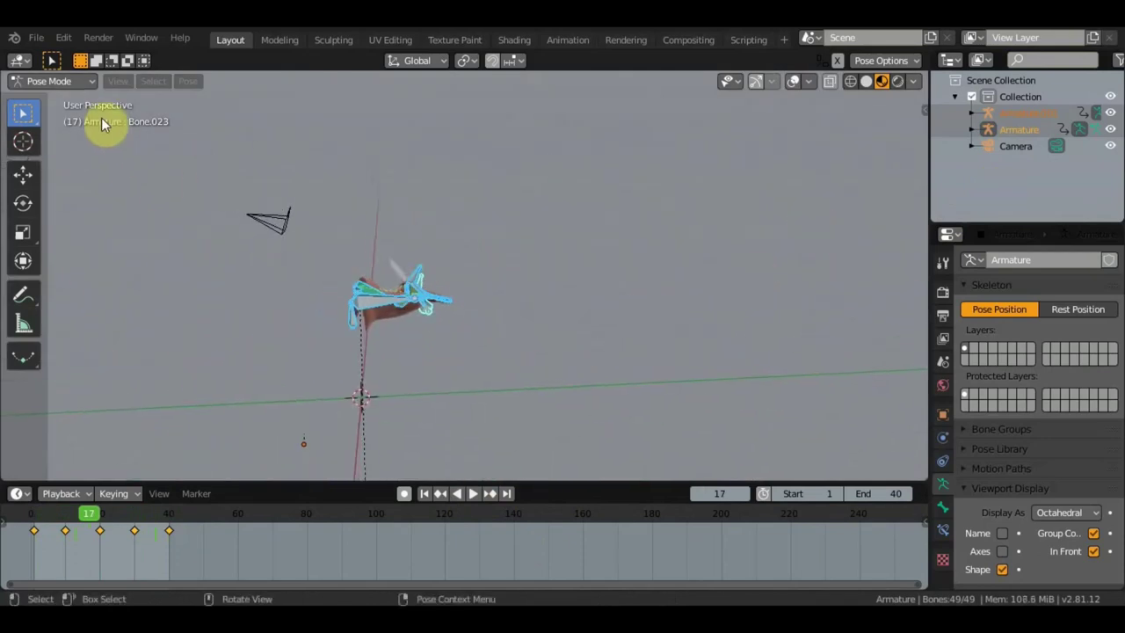
click(37, 39)
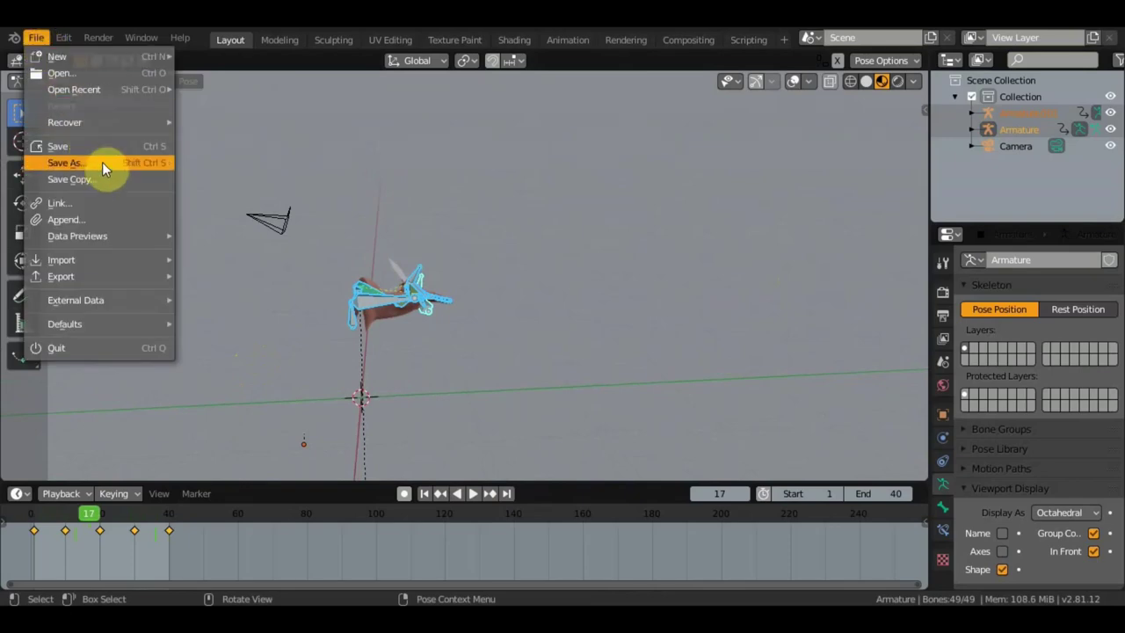
mouse_move(62, 260)
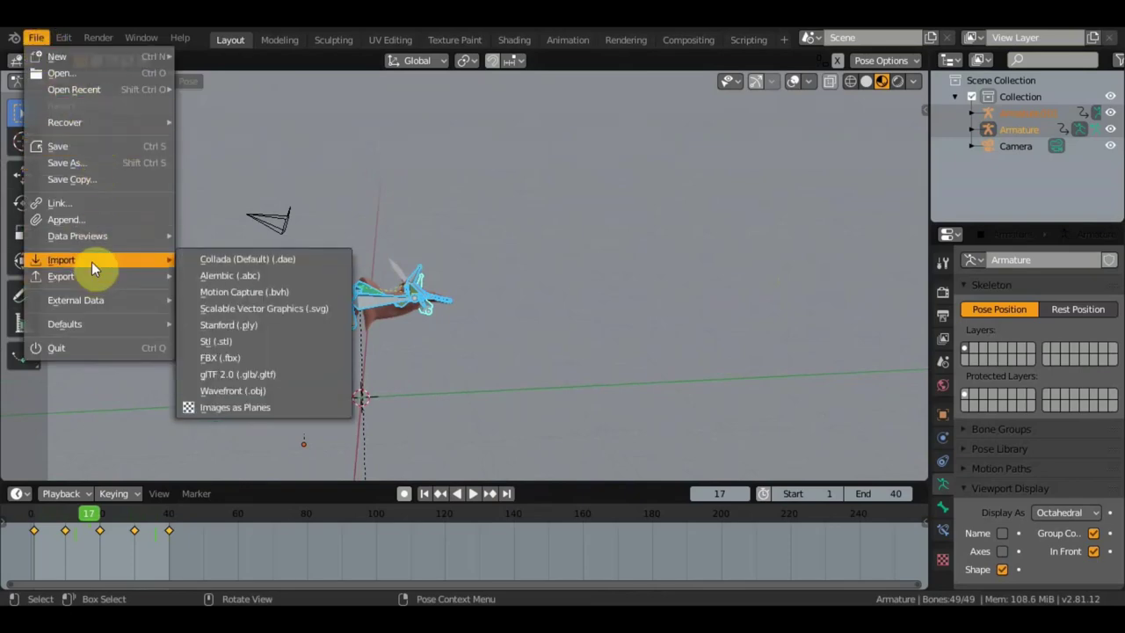
- Import винчестер.OBJ as a Wavefront OBJ file and orbit to see it beside the hands
click(242, 390)
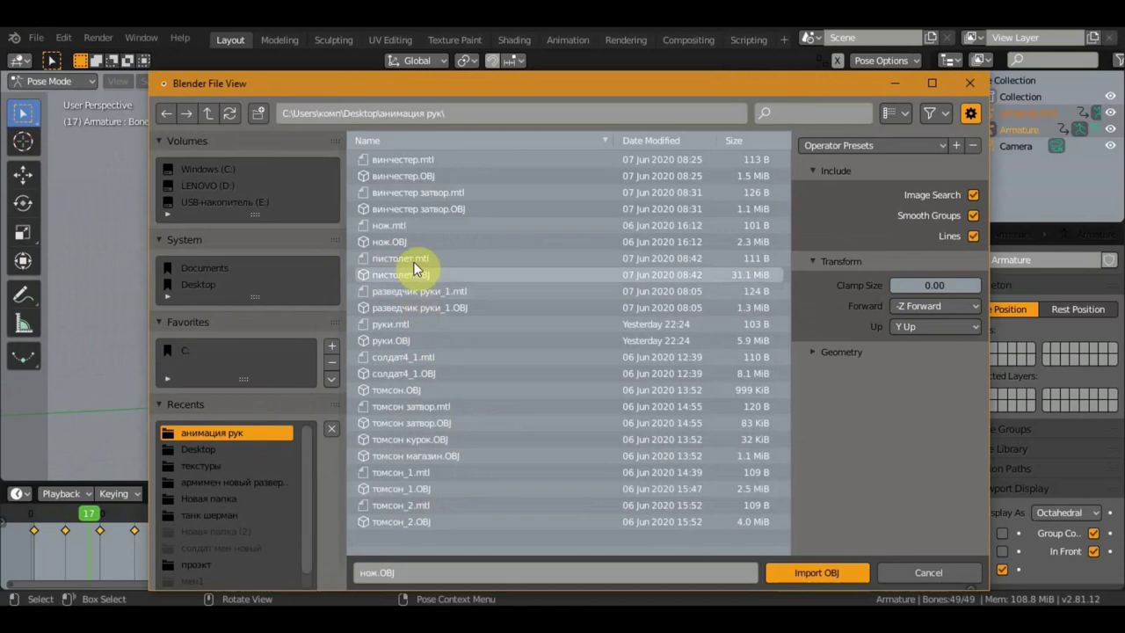
click(404, 178)
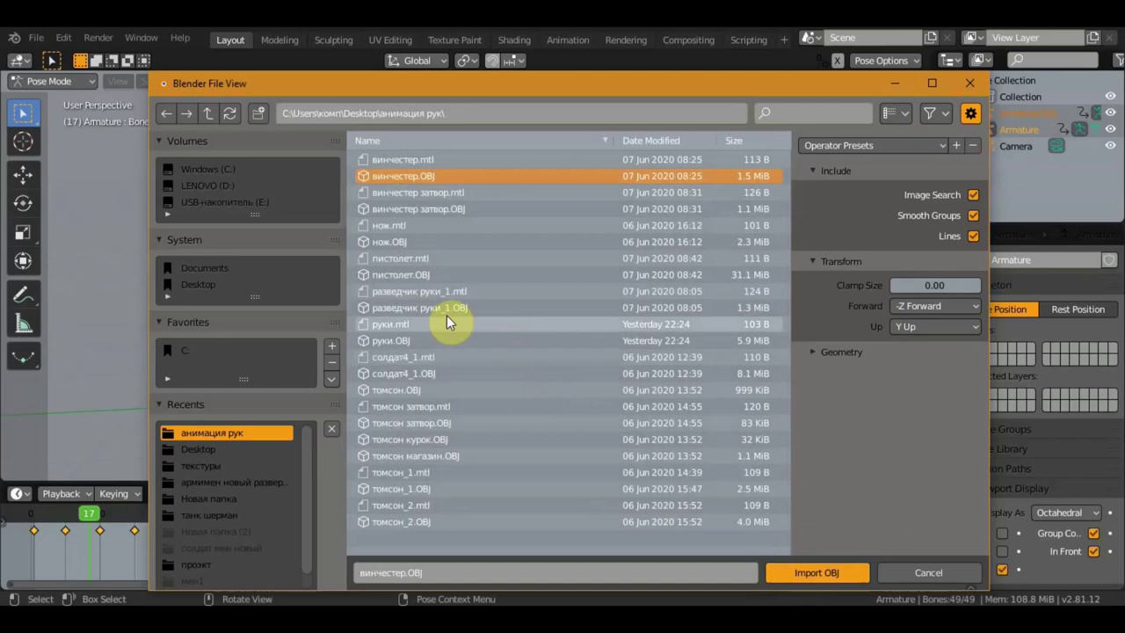
key(Return)
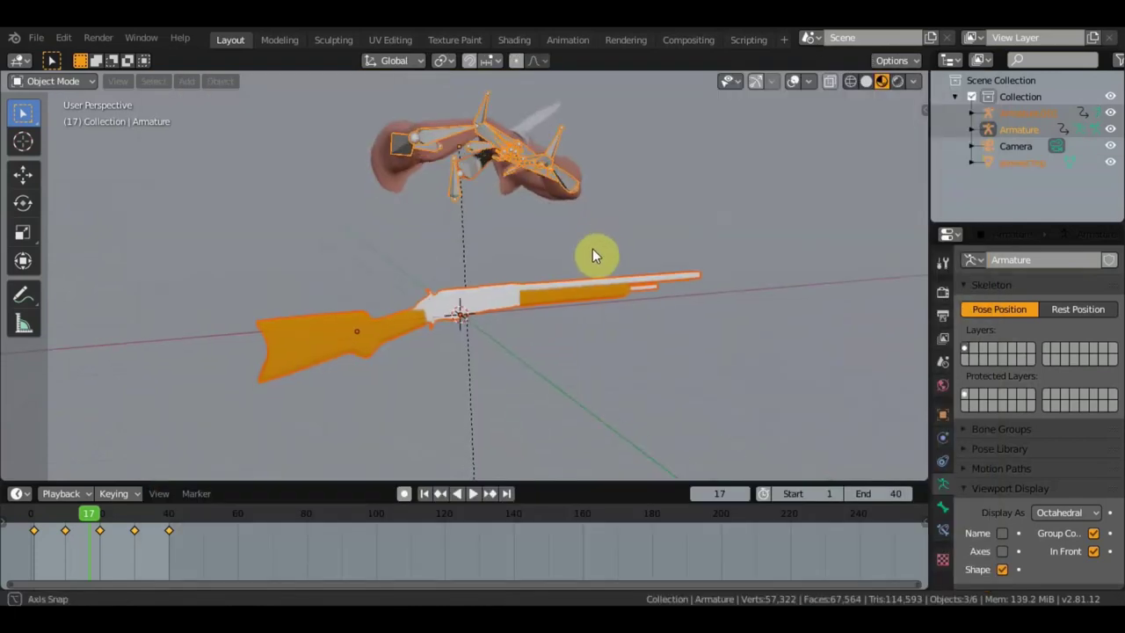
mouse_move(592, 251)
middle_down()
mouse_move(574, 244)
mouse_move(602, 262)
mouse_move(591, 256)
mouse_move(628, 376)
middle_up()
- Undo the accidental 0.764 scale, scale only the rifle to 0.469, and open the Add menu
key(s)
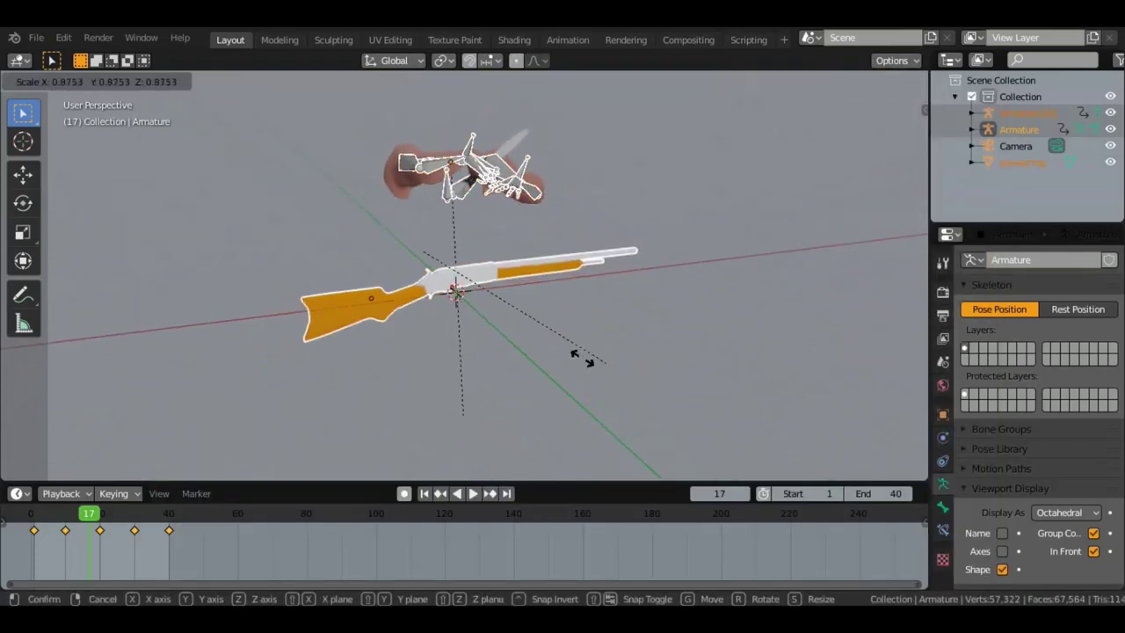
click(579, 362)
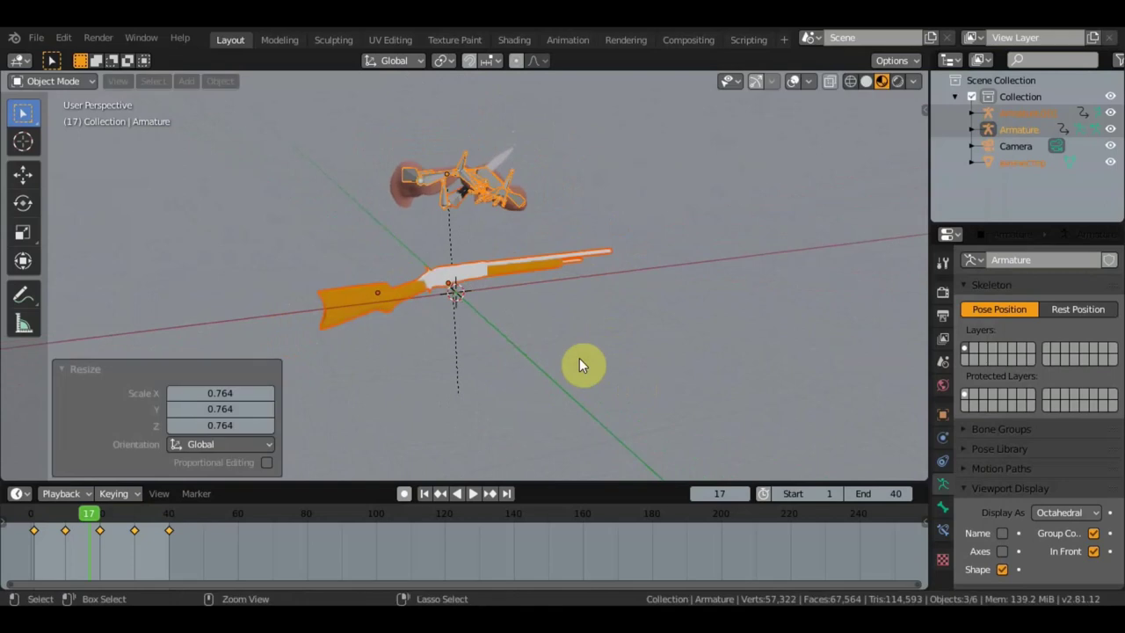
key(ctrl+z)
click(369, 329)
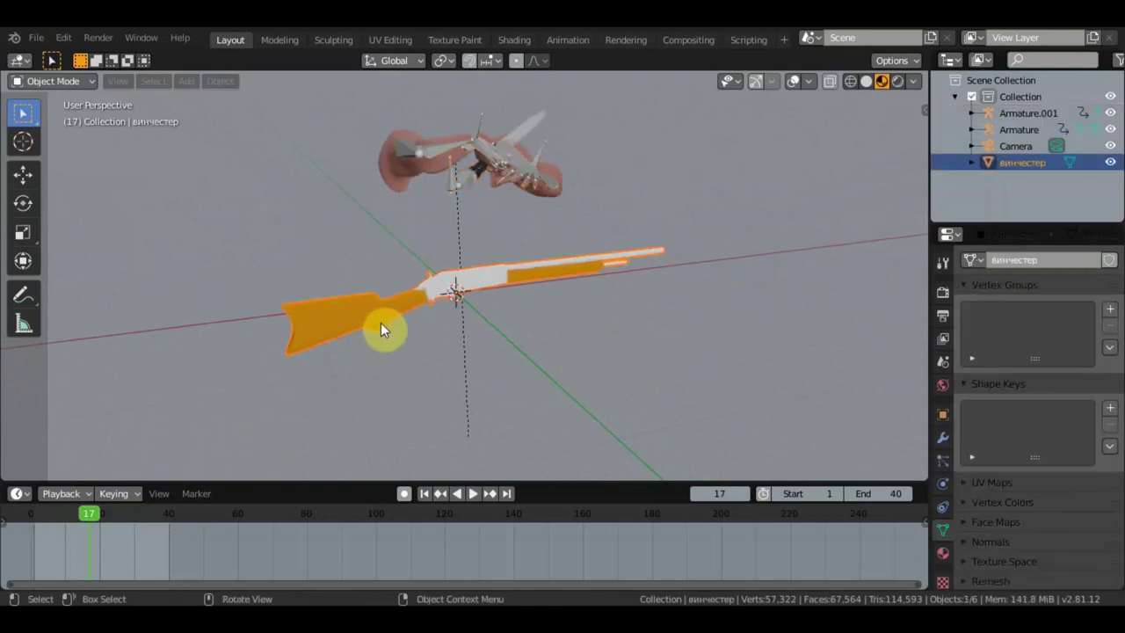
key(s)
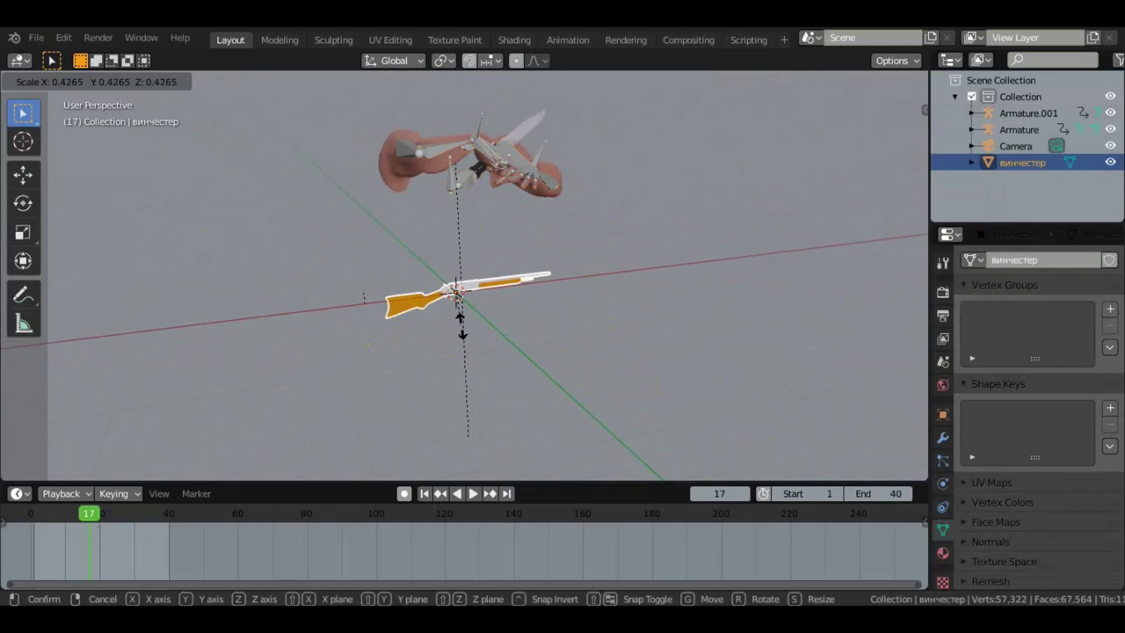
click(465, 335)
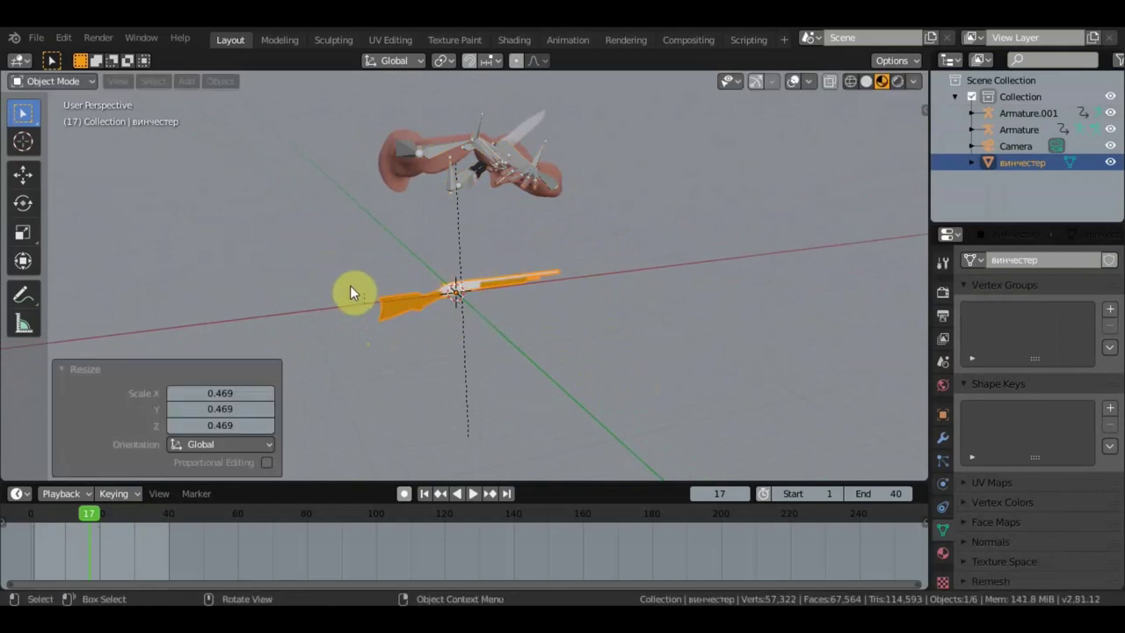
key(shift+a)
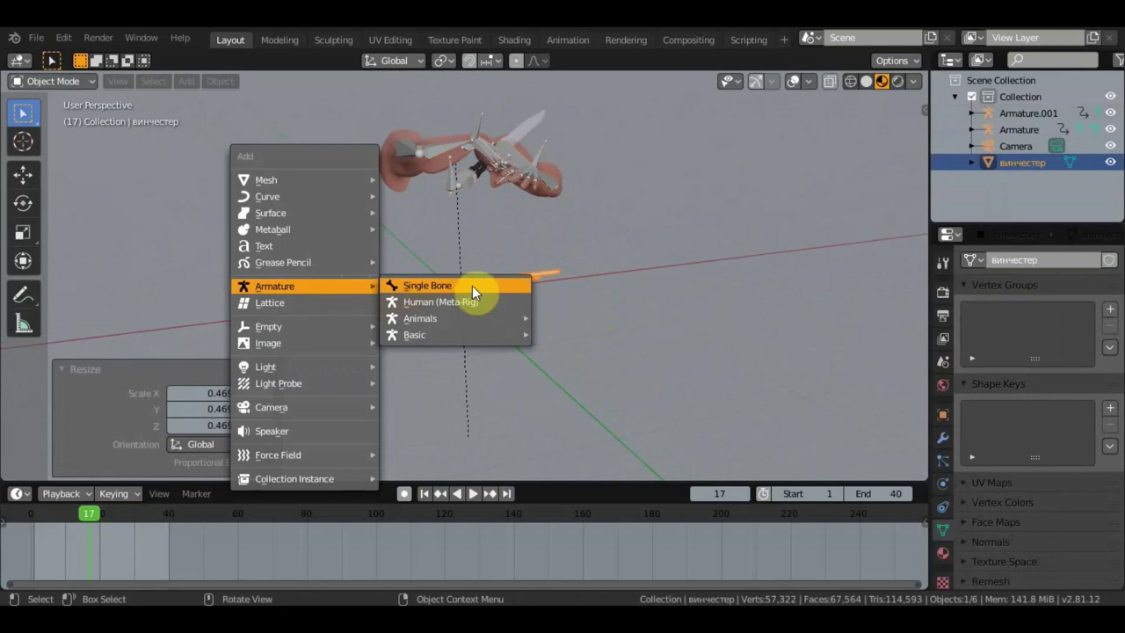
- Add a single-bone armature and scale it up by 3.545
click(472, 286)
scroll(528, 340, up, 1)
scroll(522, 336, up, 2)
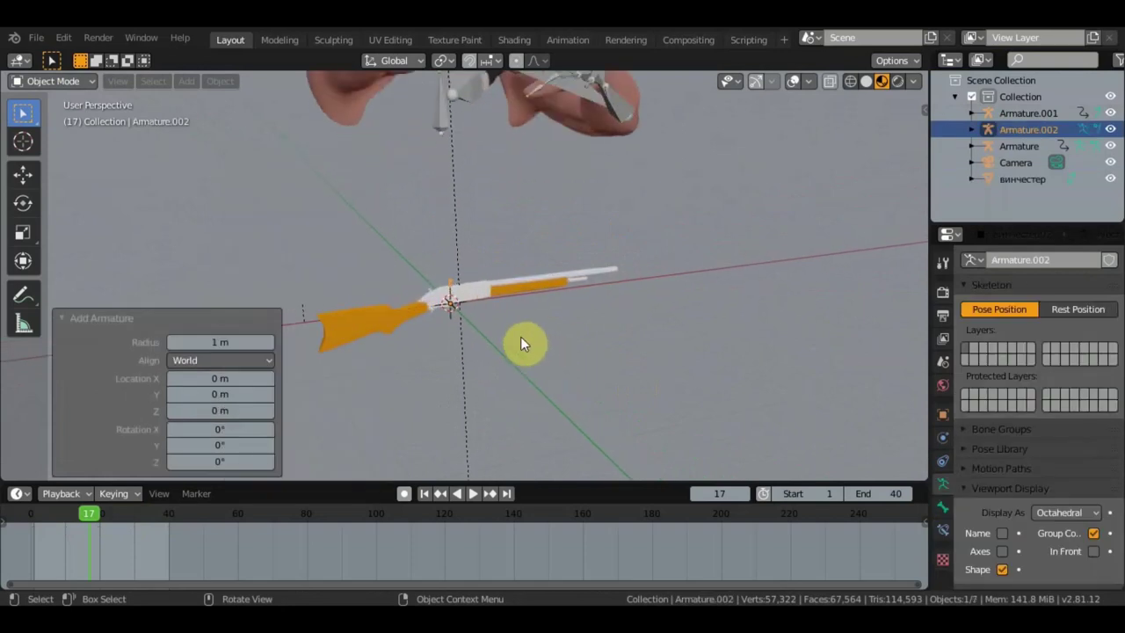
scroll(509, 334, up, 2)
scroll(480, 325, up, 1)
mouse_move(477, 327)
middle_down()
mouse_move(431, 320)
mouse_move(490, 343)
middle_up()
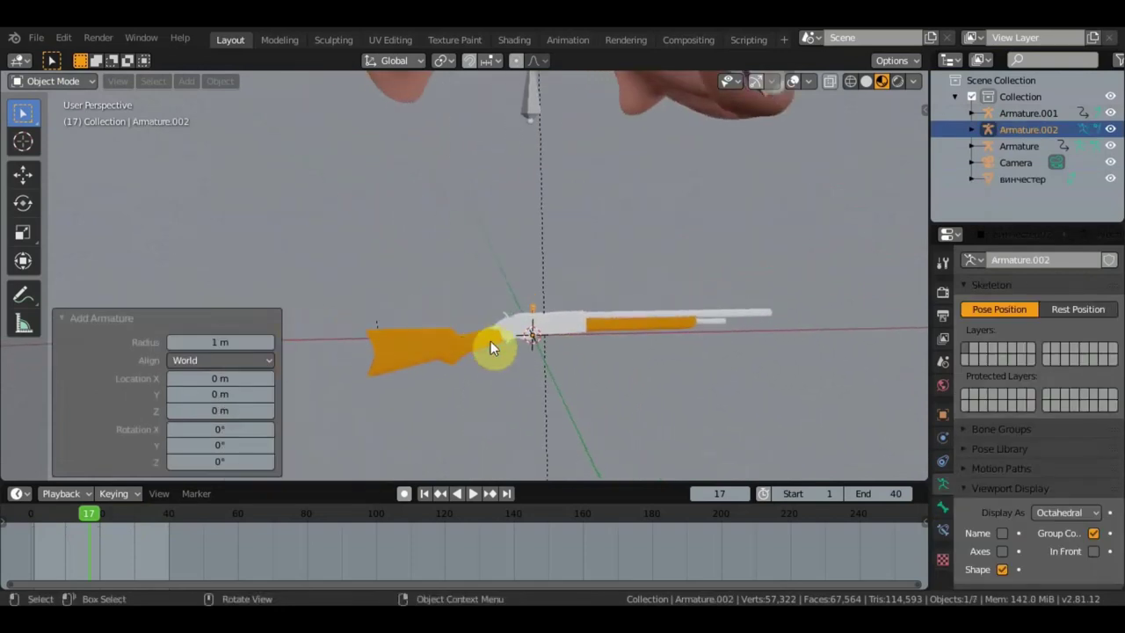
key(s)
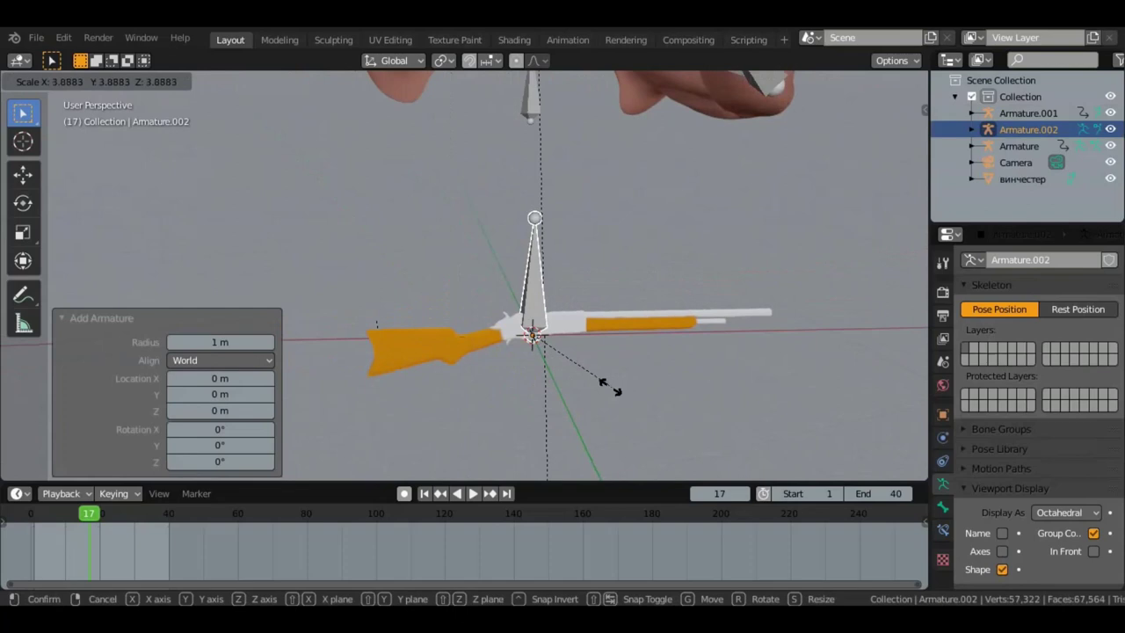
click(603, 387)
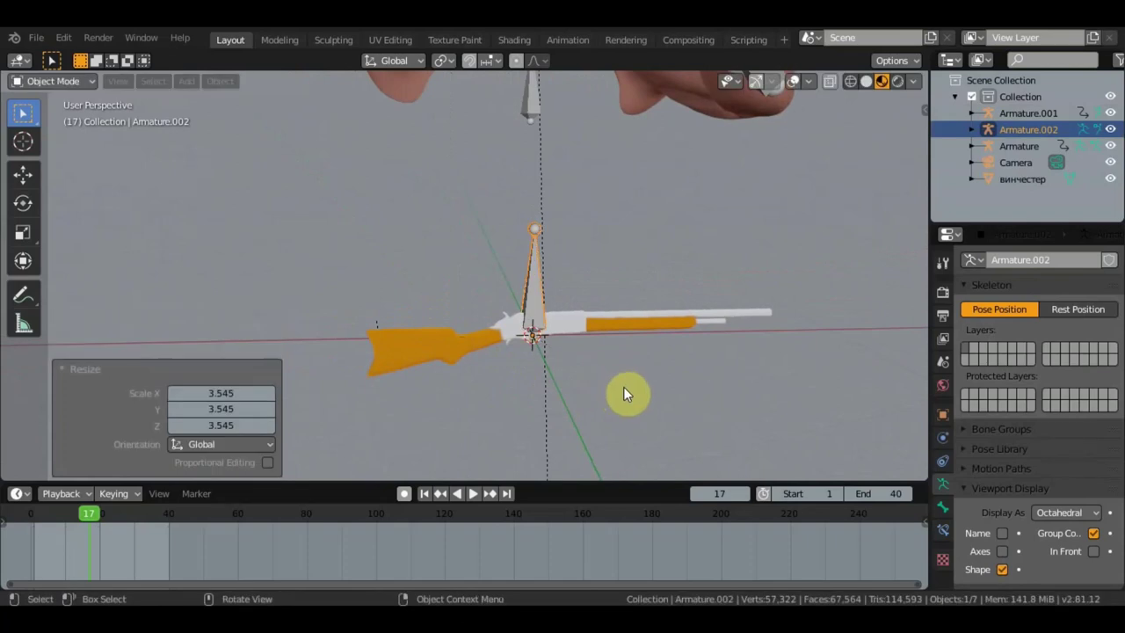
- In front view, rotate the new bone 90° so it lies flat
key(KP_1)
scroll(623, 394, down, 5)
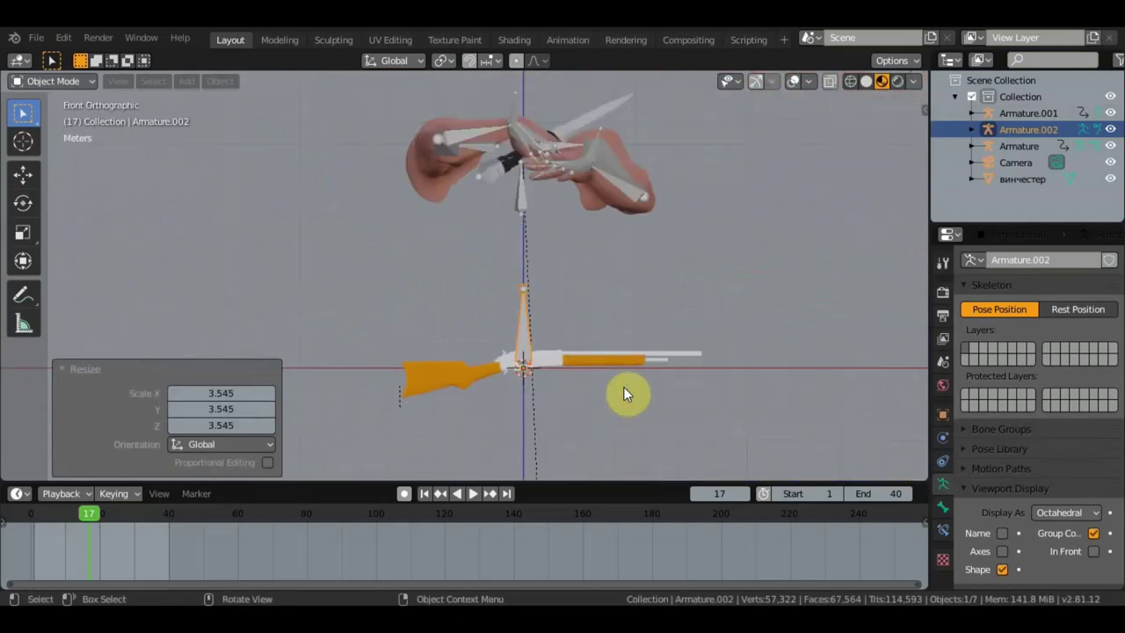
key(ctrl+Tab)
key(r)
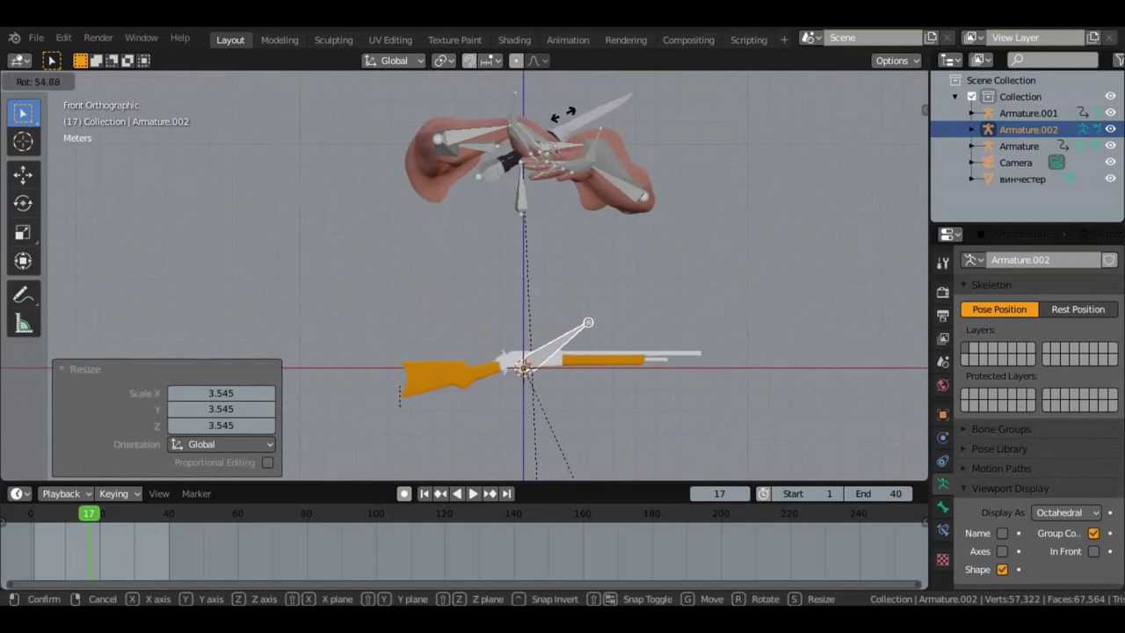
click(496, 105)
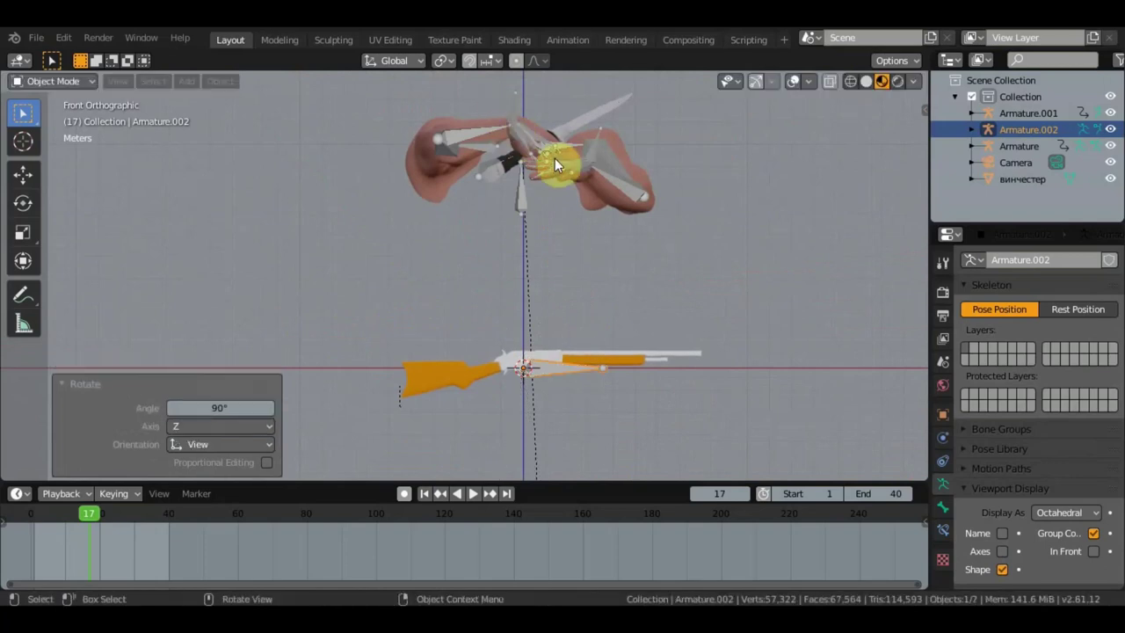
- Move the bone along the rifle barrel and scale it to 1.141
key(g)
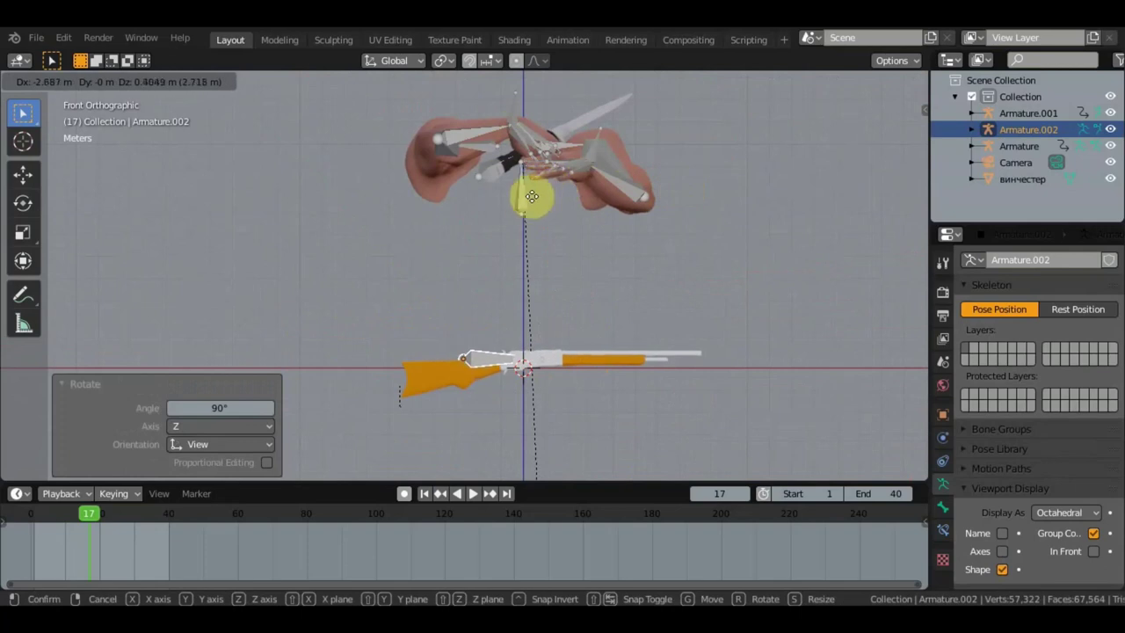
click(641, 188)
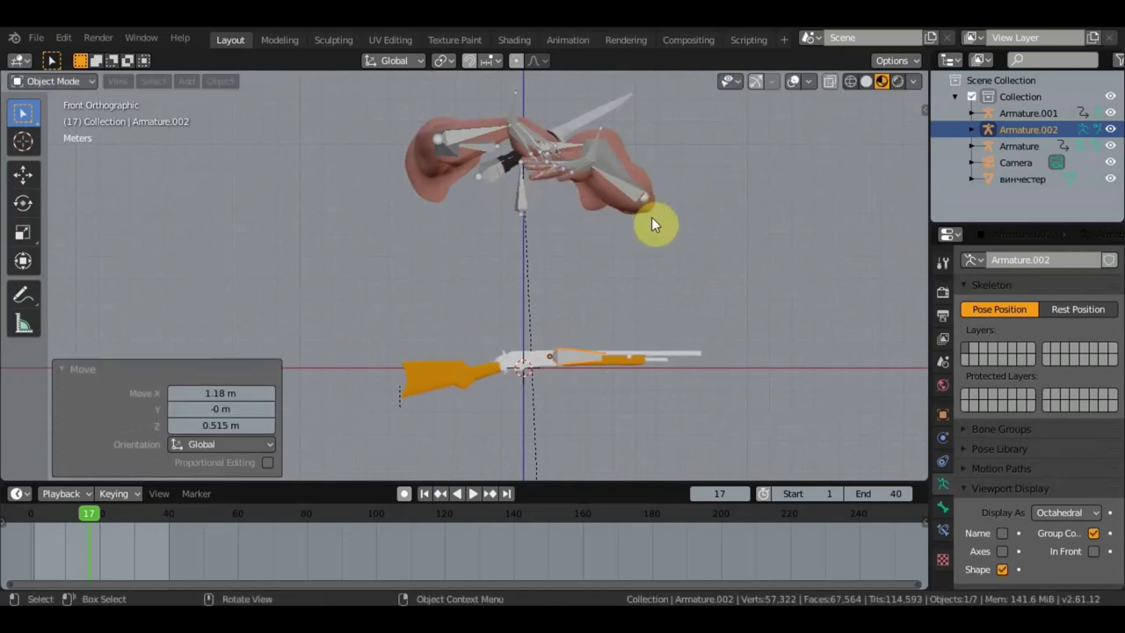
key(s)
click(697, 234)
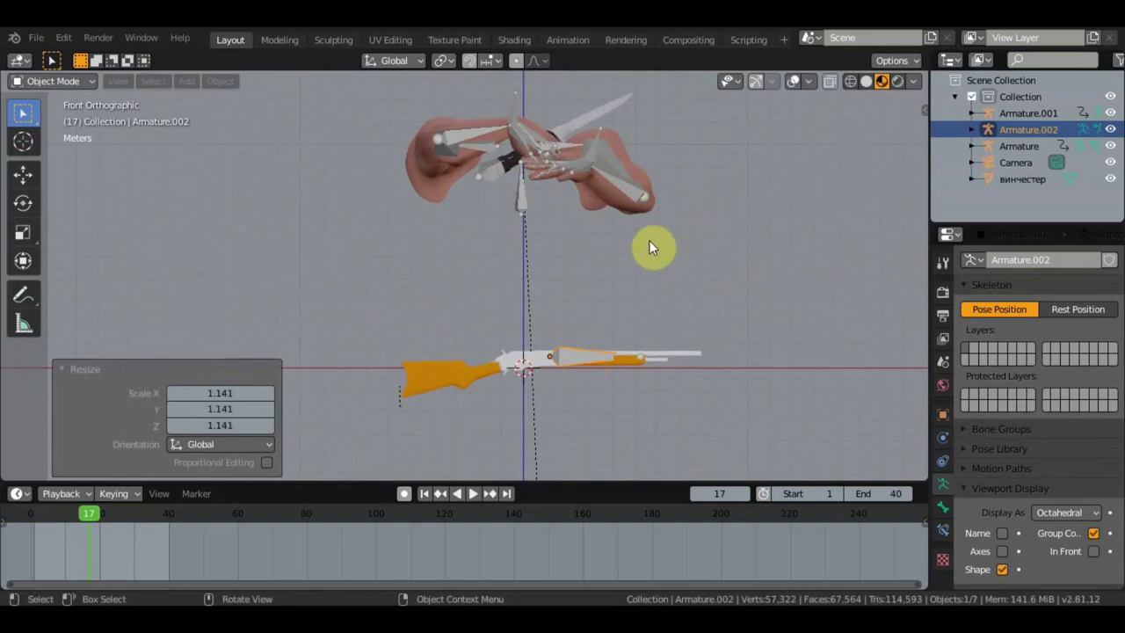
- Select the rifle, then add the new armature to the selection
middle_drag(636, 251, 614, 243)
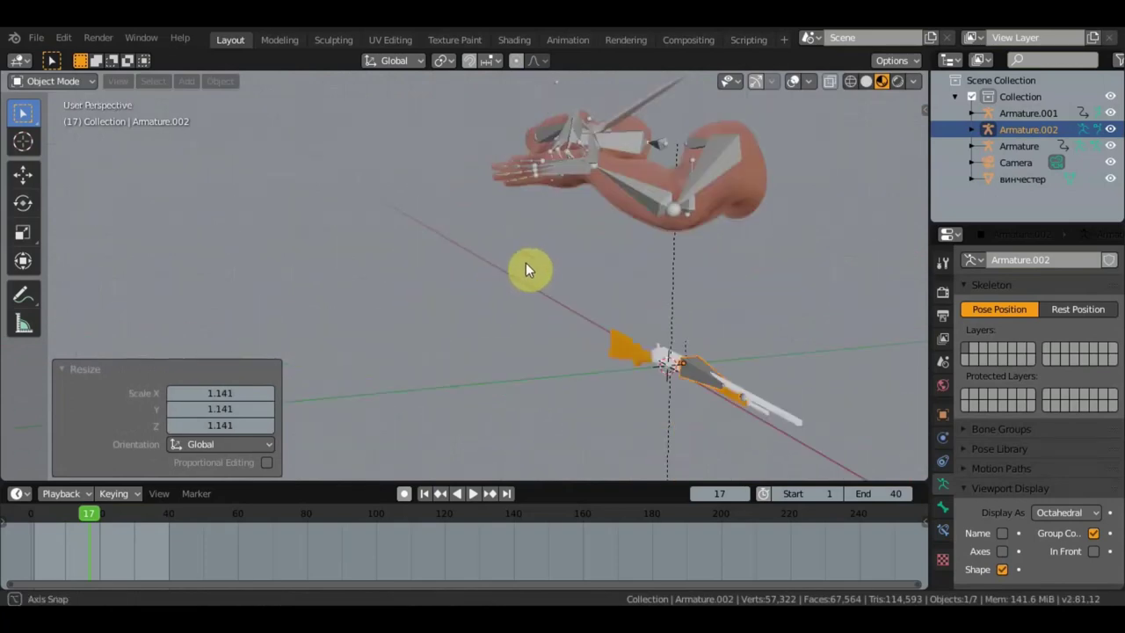
scroll(615, 241, up, 4)
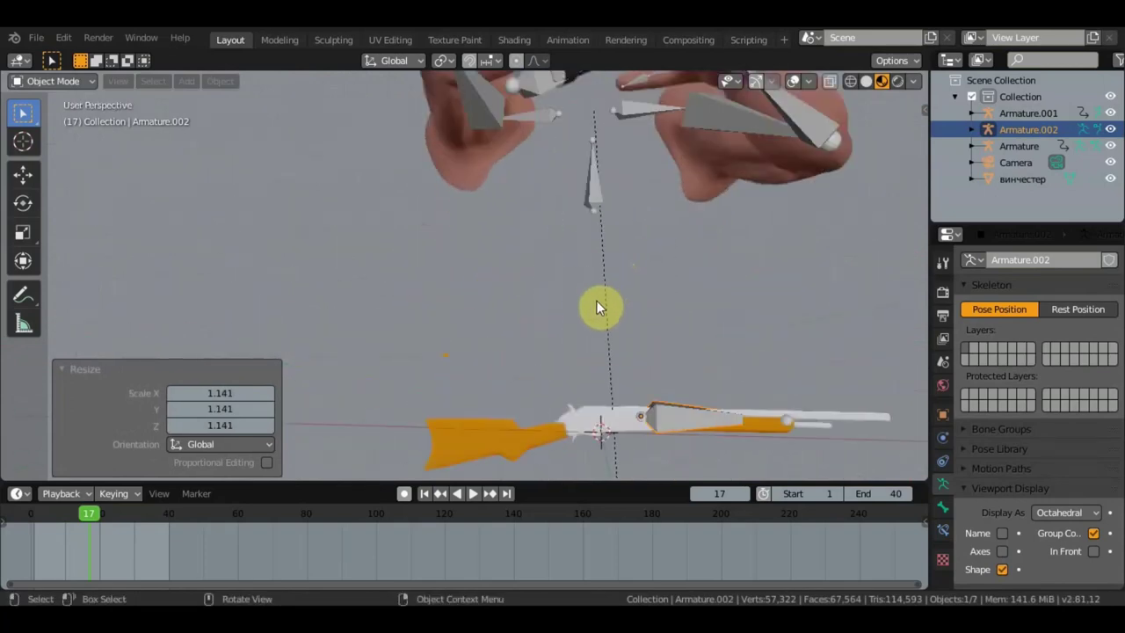
click(556, 441)
shift+click(672, 416)
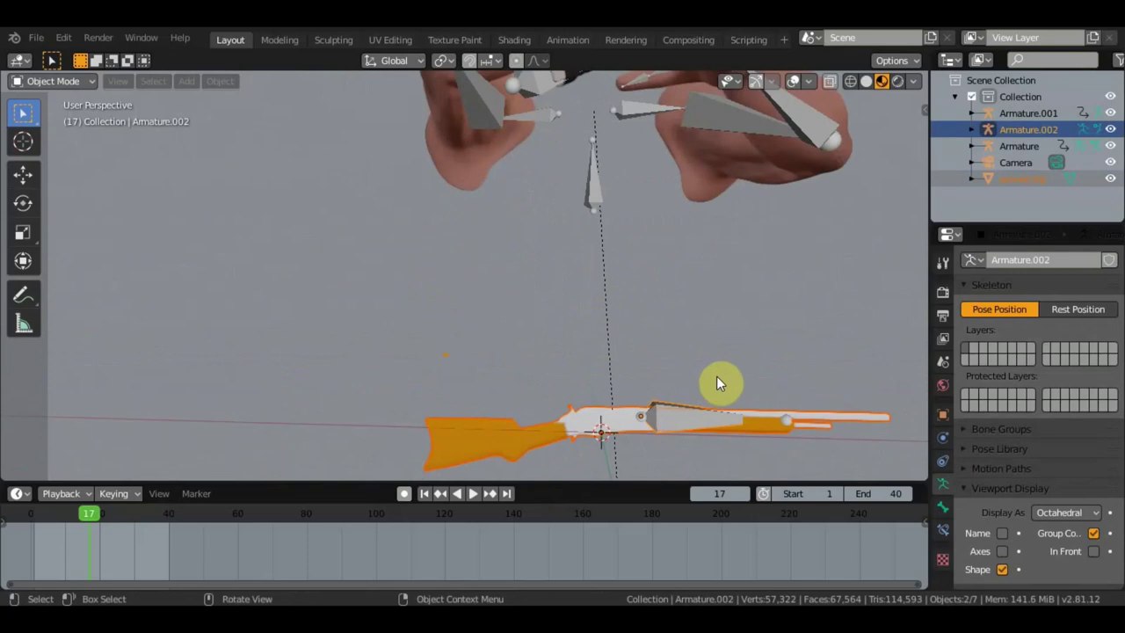
- Parent the rifle to Armature.002 with automatic weights
key(ctrl+p)
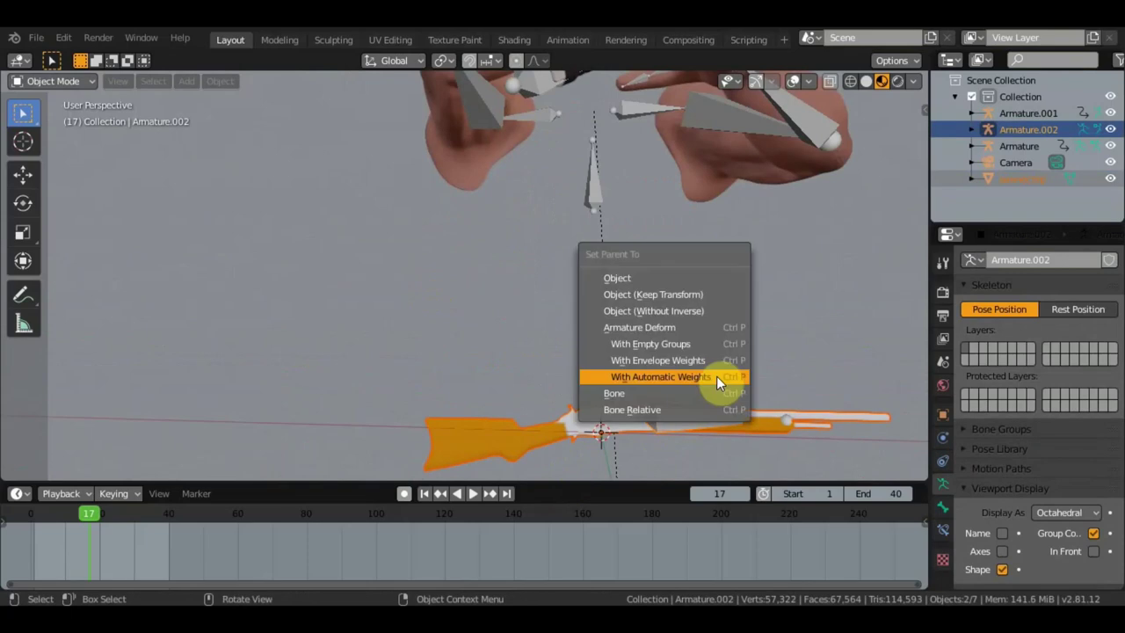
click(708, 377)
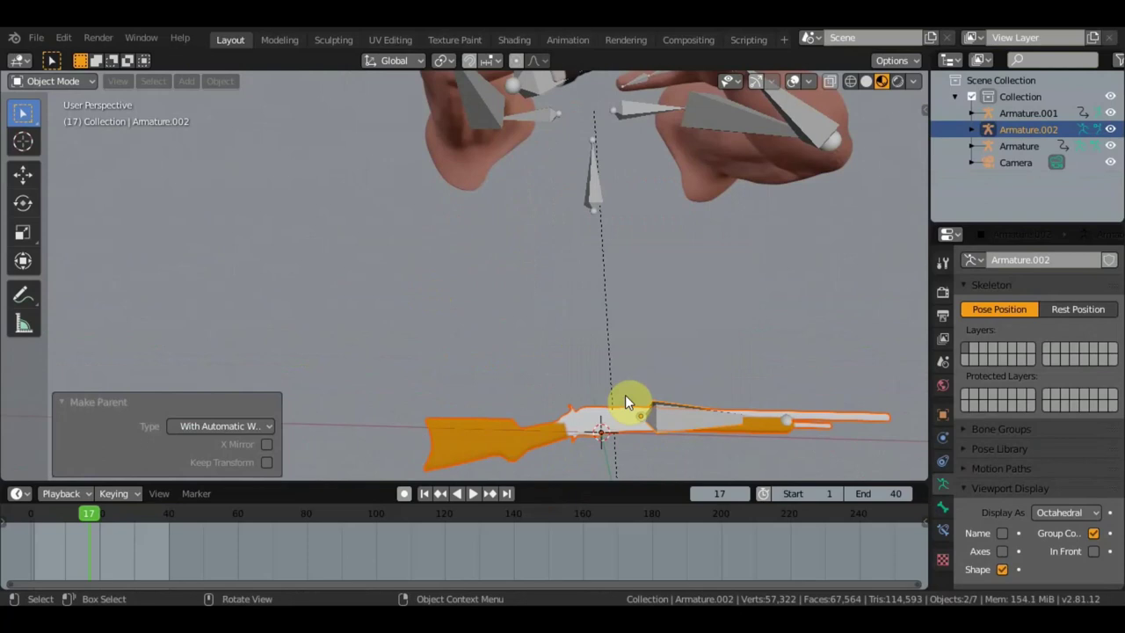
scroll(670, 422, down, 3)
mouse_move(637, 386)
middle_down()
mouse_move(686, 404)
mouse_move(571, 343)
middle_up()
- Select the rifle's armature together with Armature.001
click(494, 321)
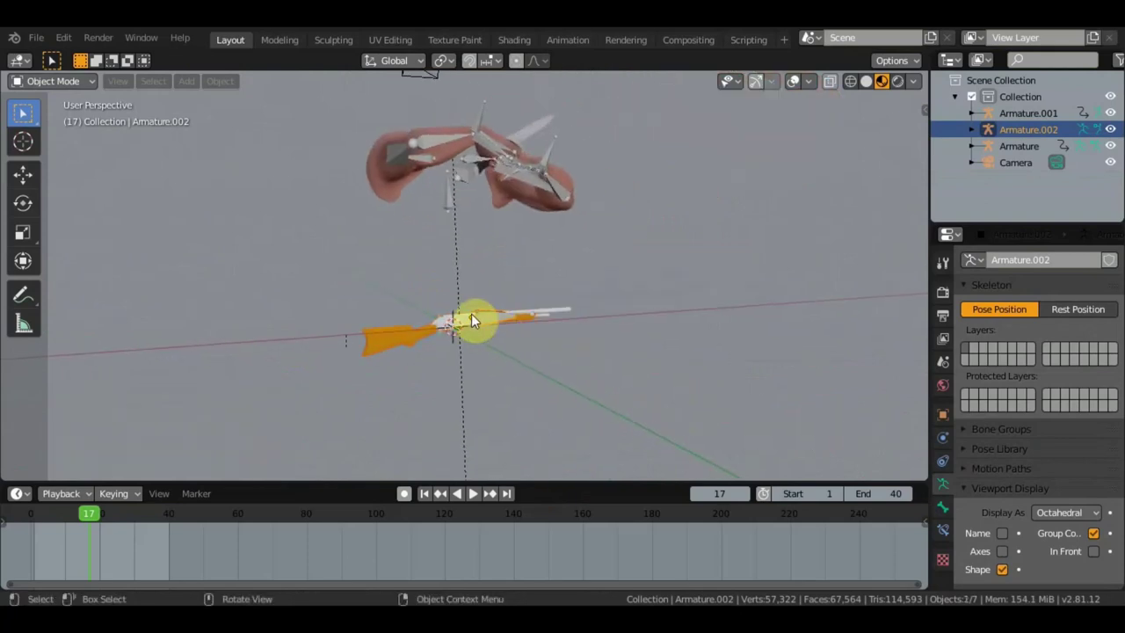
scroll(482, 318, up, 3)
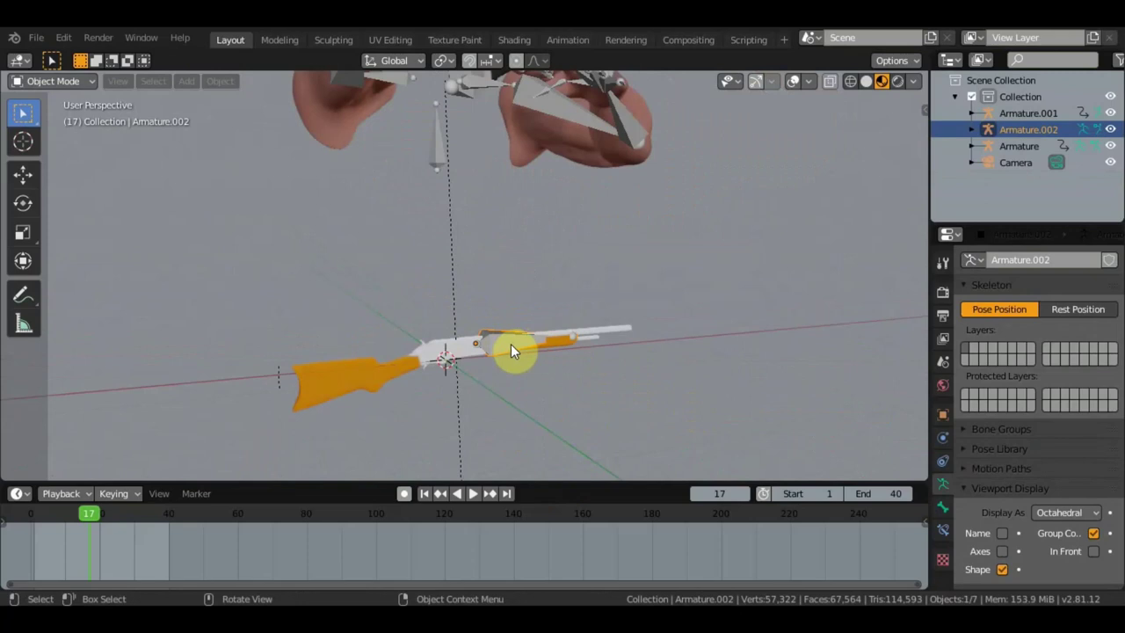
scroll(511, 343, down, 3)
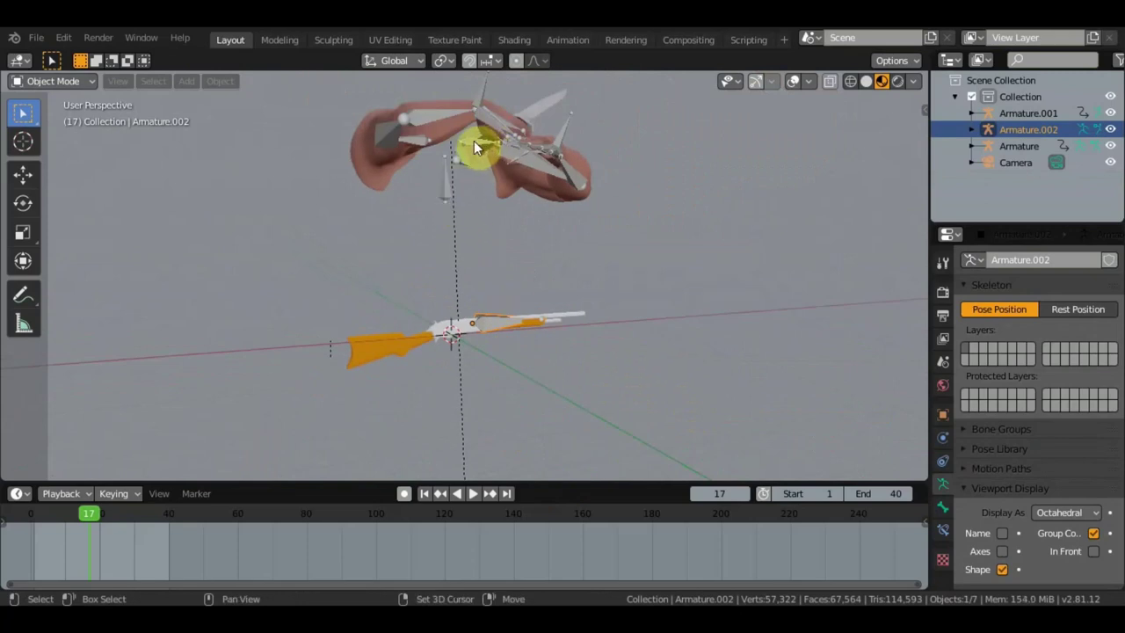
shift+click(479, 190)
mouse_move(500, 289)
middle_down()
mouse_move(466, 376)
mouse_move(492, 278)
mouse_move(462, 301)
middle_up()
shift+click(504, 290)
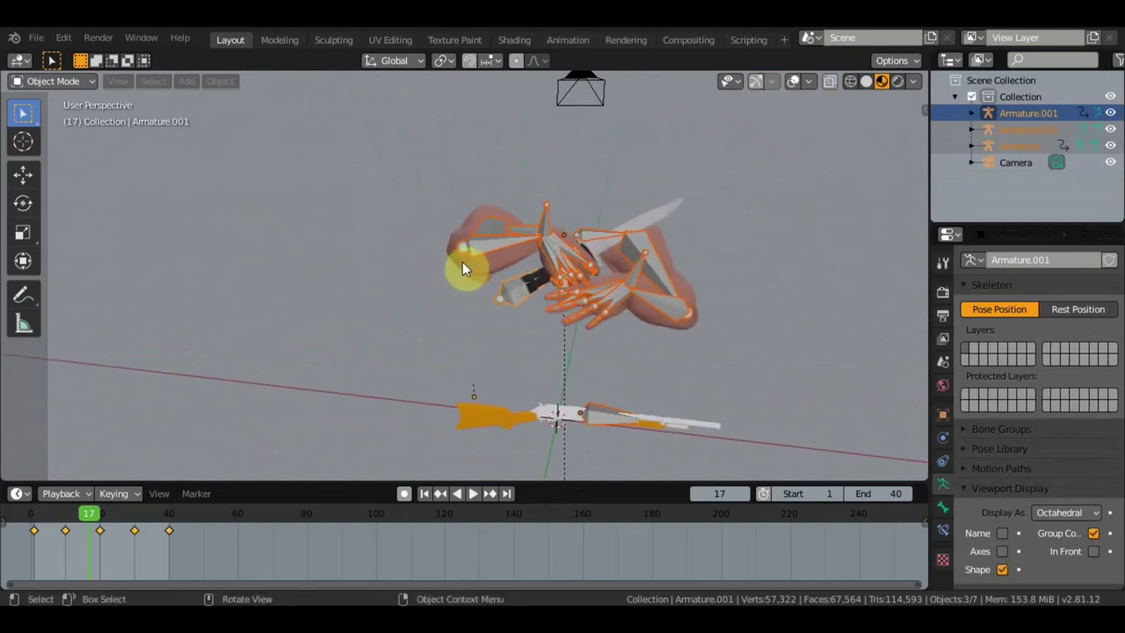
- Switch the armatures to Pose Mode and move the rifle bone up and to the side
click(87, 82)
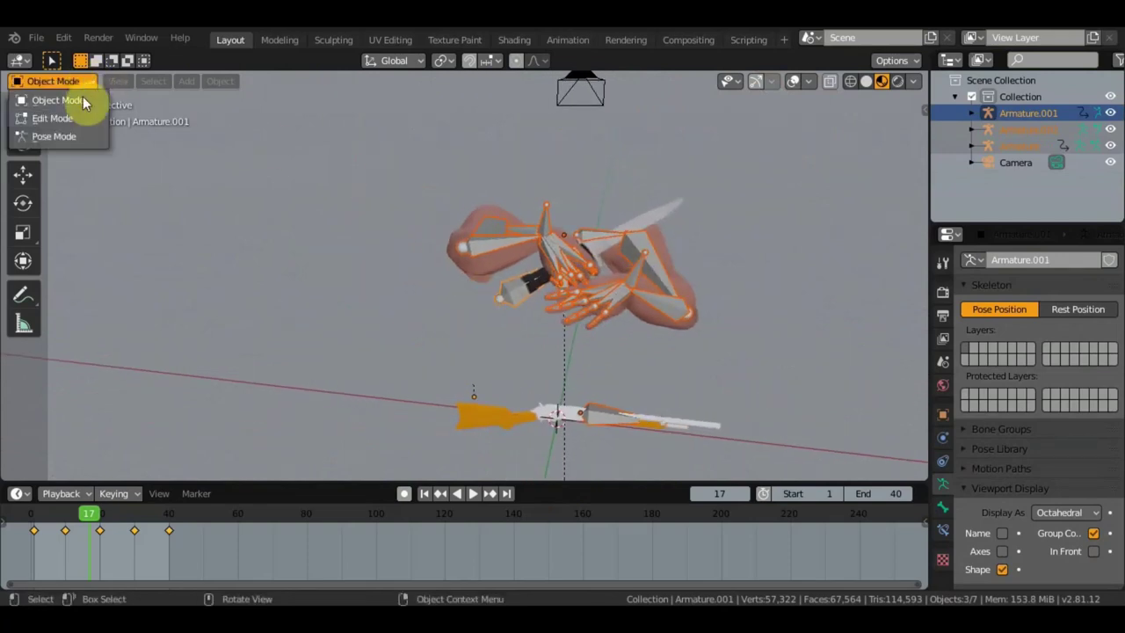
click(63, 134)
mouse_move(284, 259)
middle_down()
mouse_move(346, 283)
mouse_move(448, 276)
mouse_move(531, 300)
mouse_move(620, 241)
mouse_move(663, 263)
mouse_move(638, 279)
mouse_move(595, 348)
middle_up()
click(569, 312)
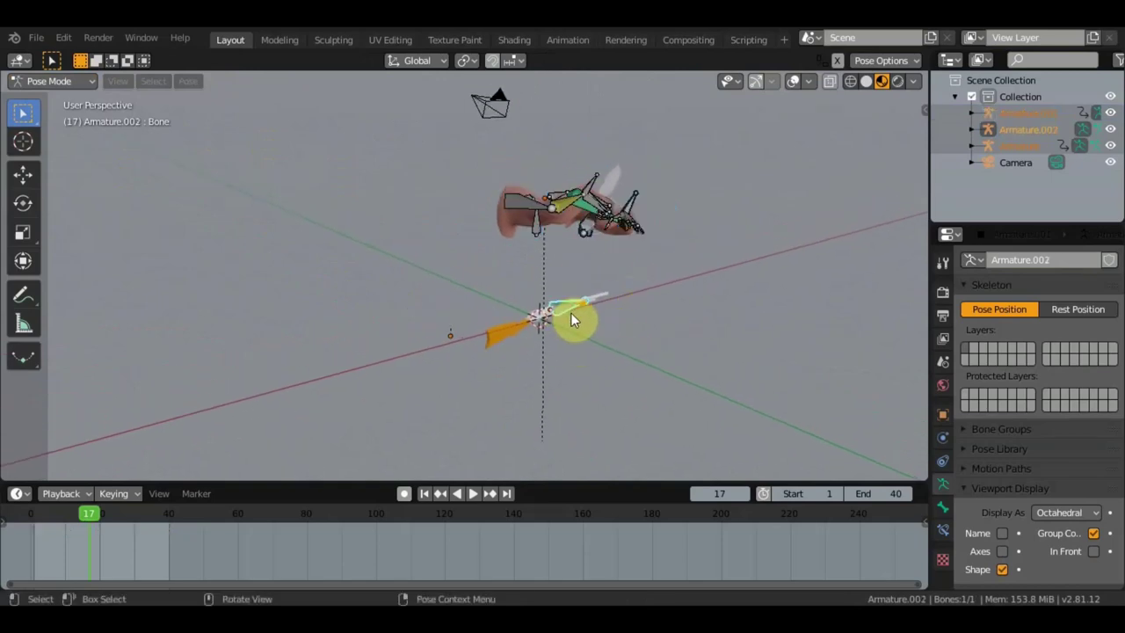
key(g)
click(442, 276)
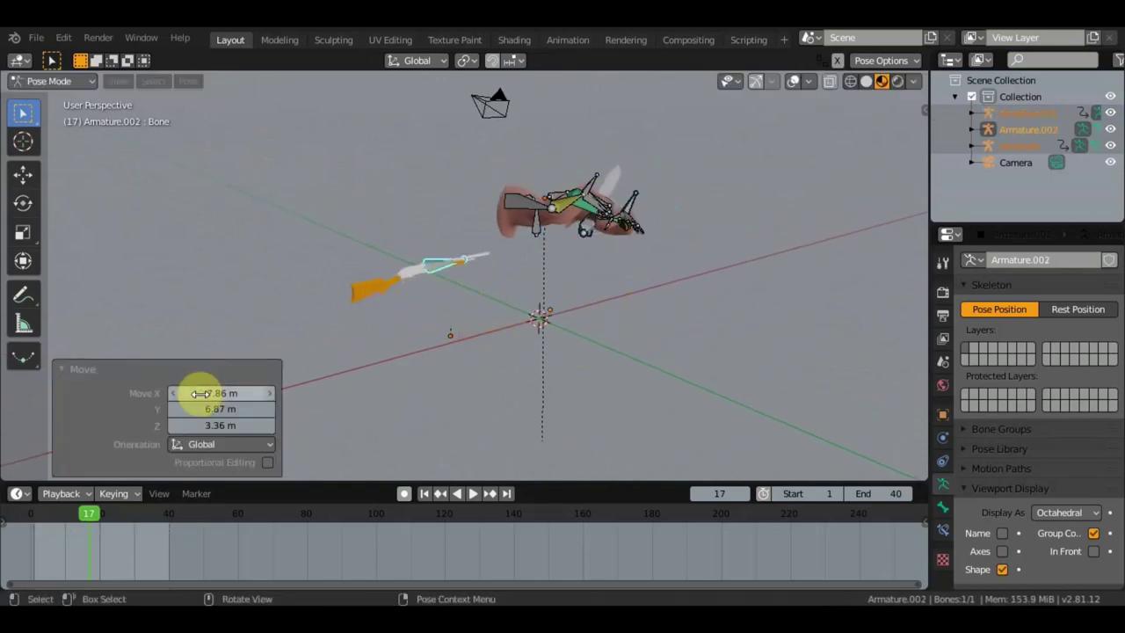
- Select the arm rig's hand bone, Bone.047 of Armature.001
click(569, 219)
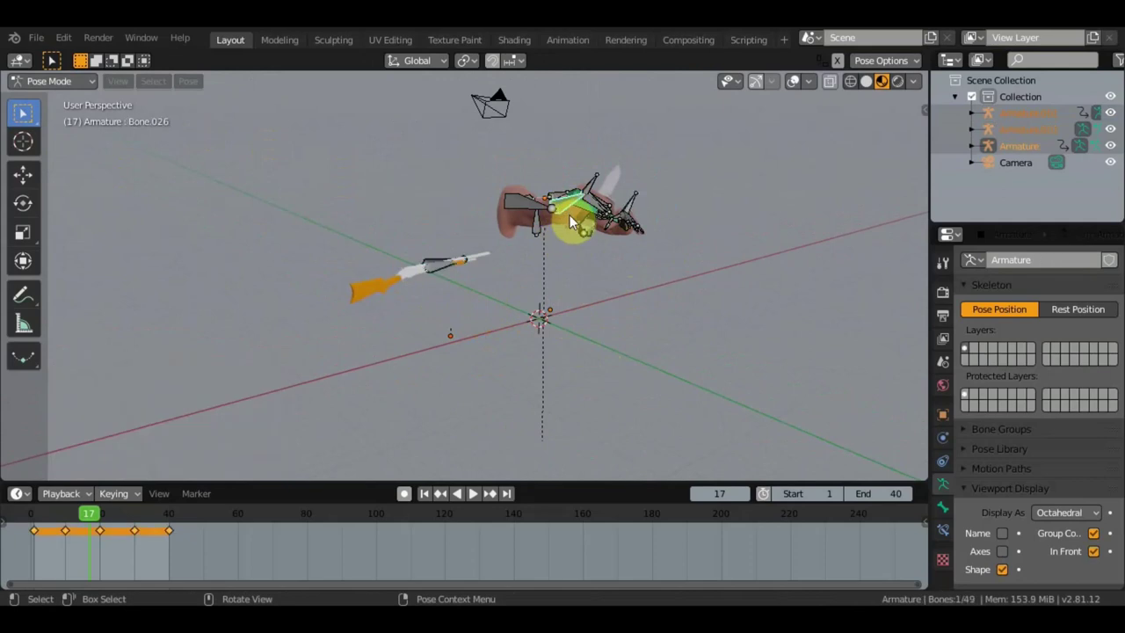
scroll(580, 211, up, 1)
scroll(615, 193, up, 2)
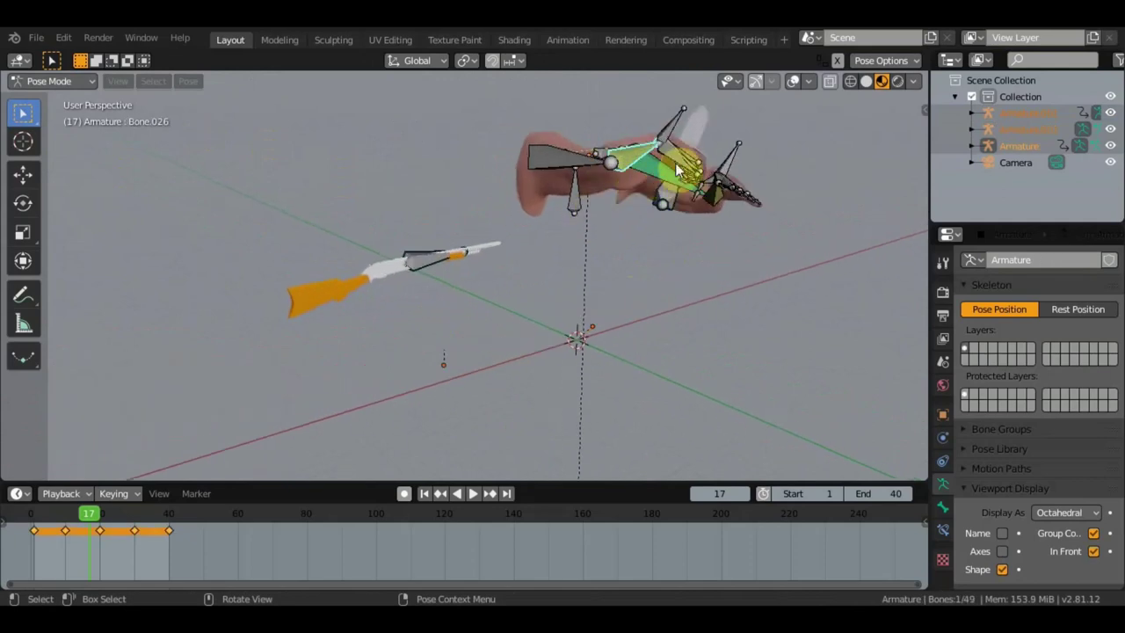
click(673, 204)
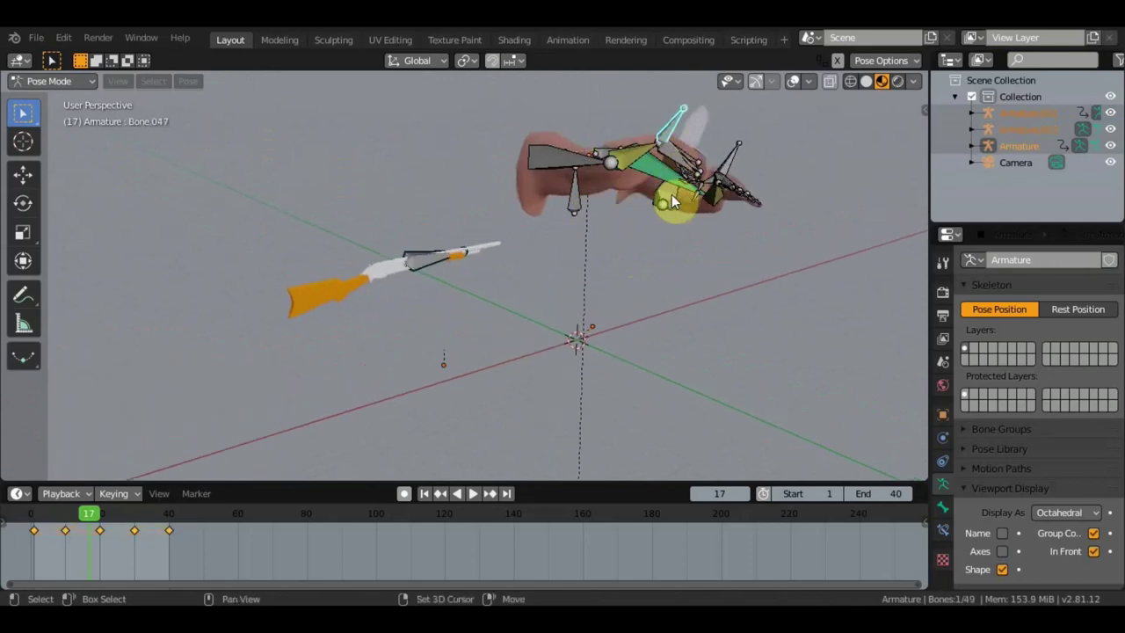
click(672, 198)
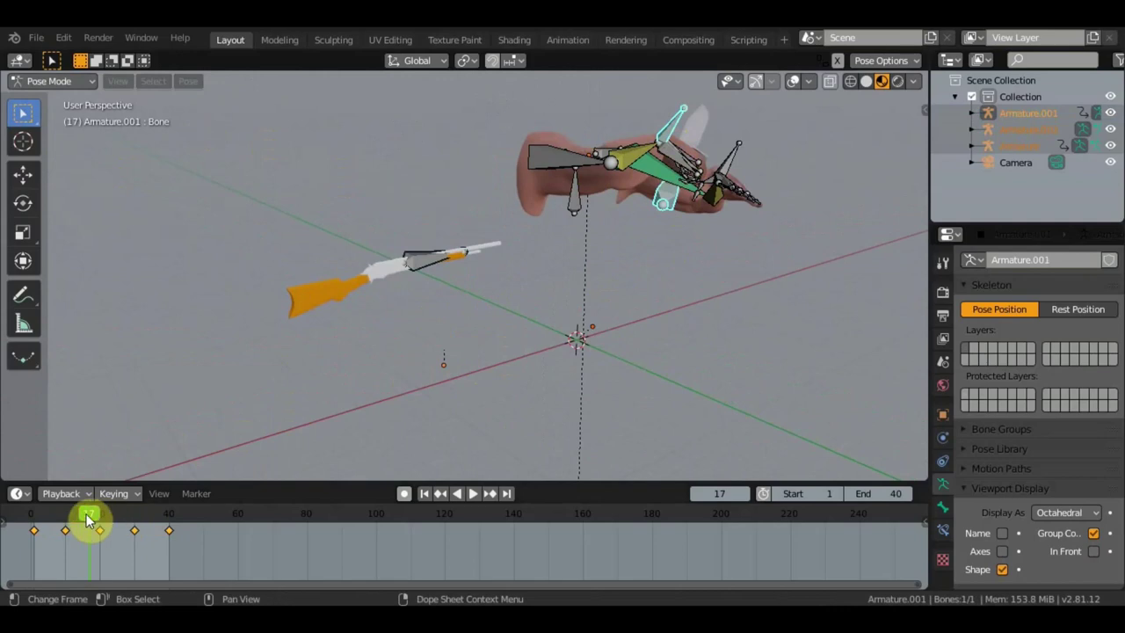
- Play the animation from near the start, stop at frame 40, and edit the End frame
drag(87, 519, 38, 517)
key(space)
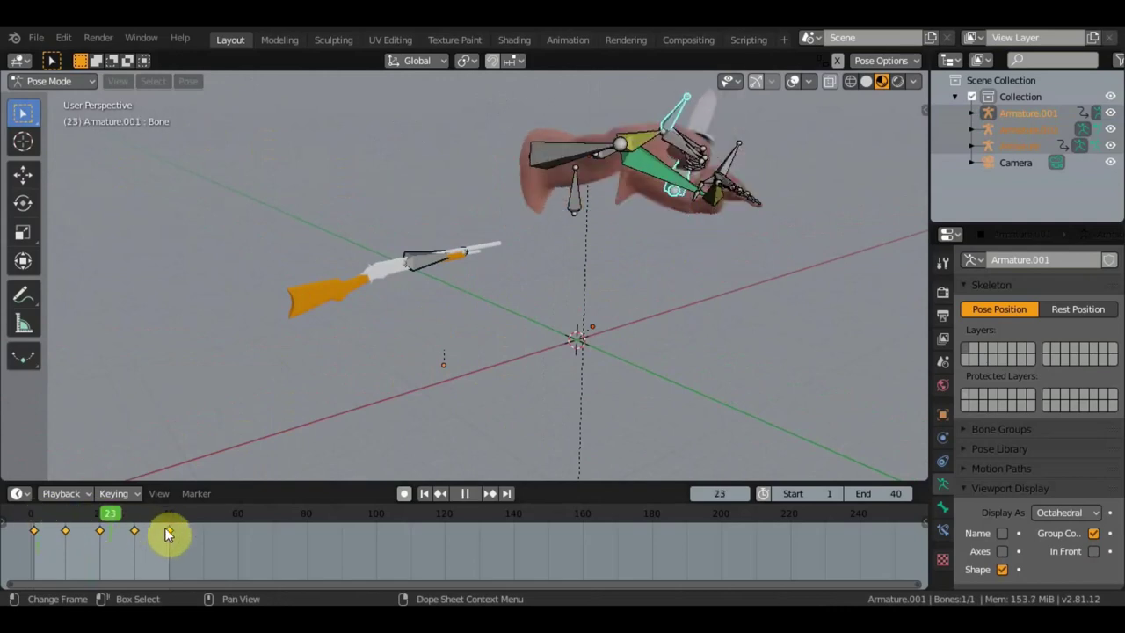
key(space)
click(886, 493)
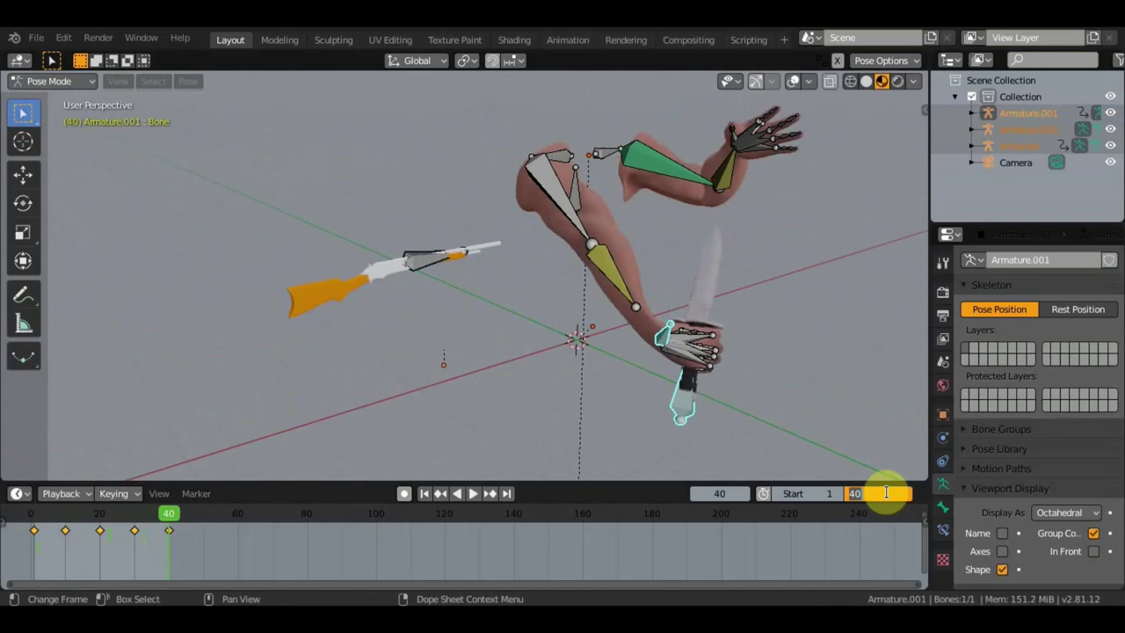
- Set the end frame to 100 and move the playhead to frame 50
text(100)
key(Return)
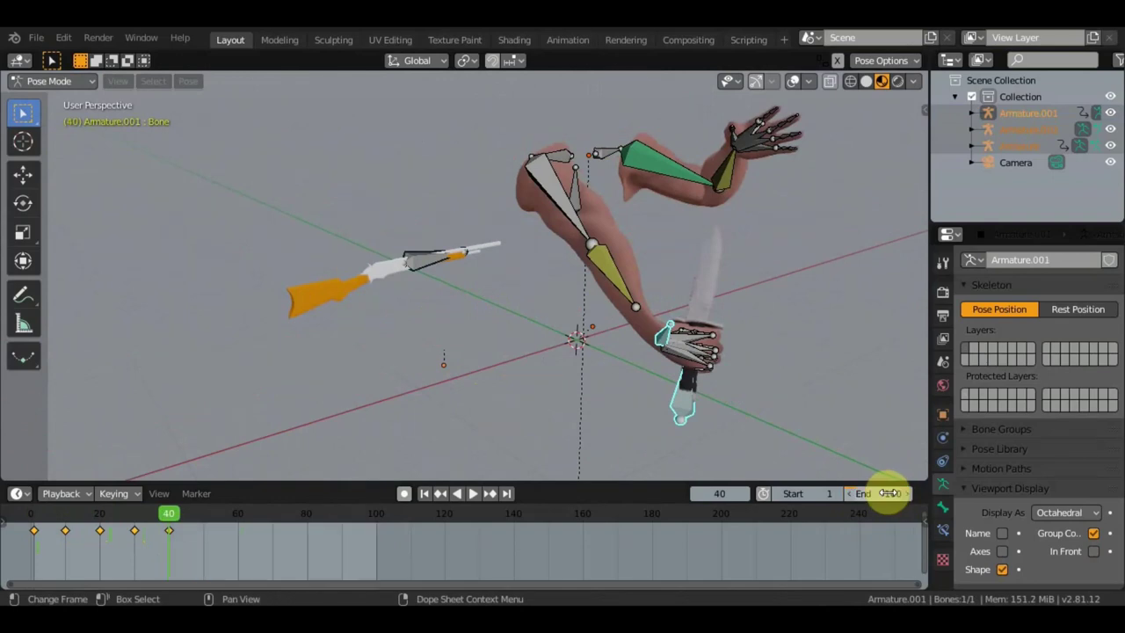
key(shift+ctrl+space)
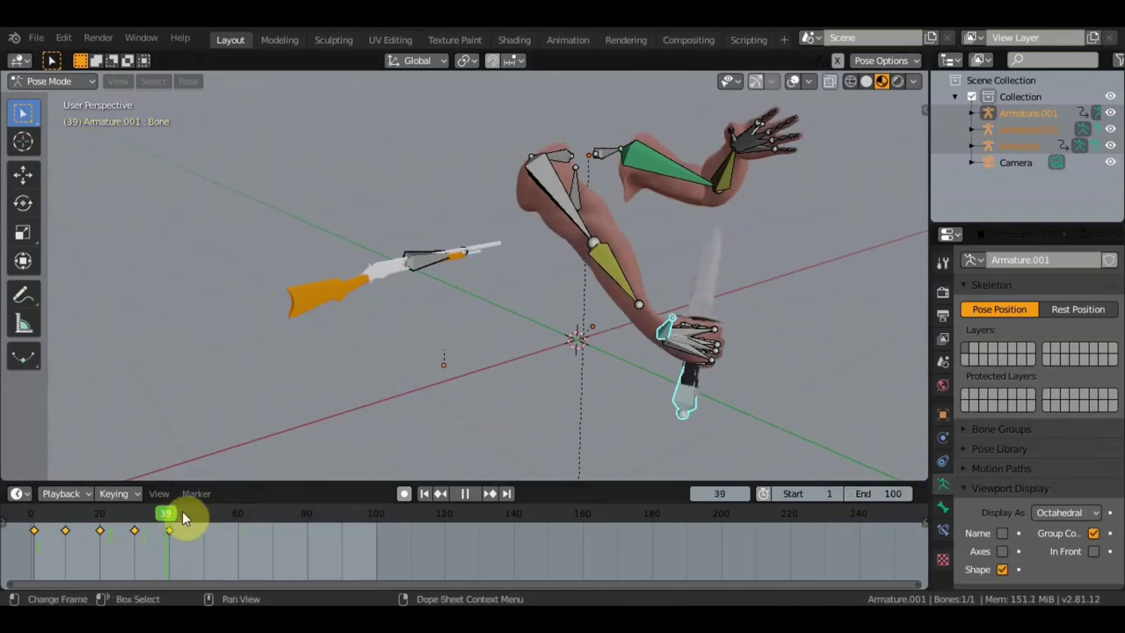
drag(182, 511, 203, 514)
key(space)
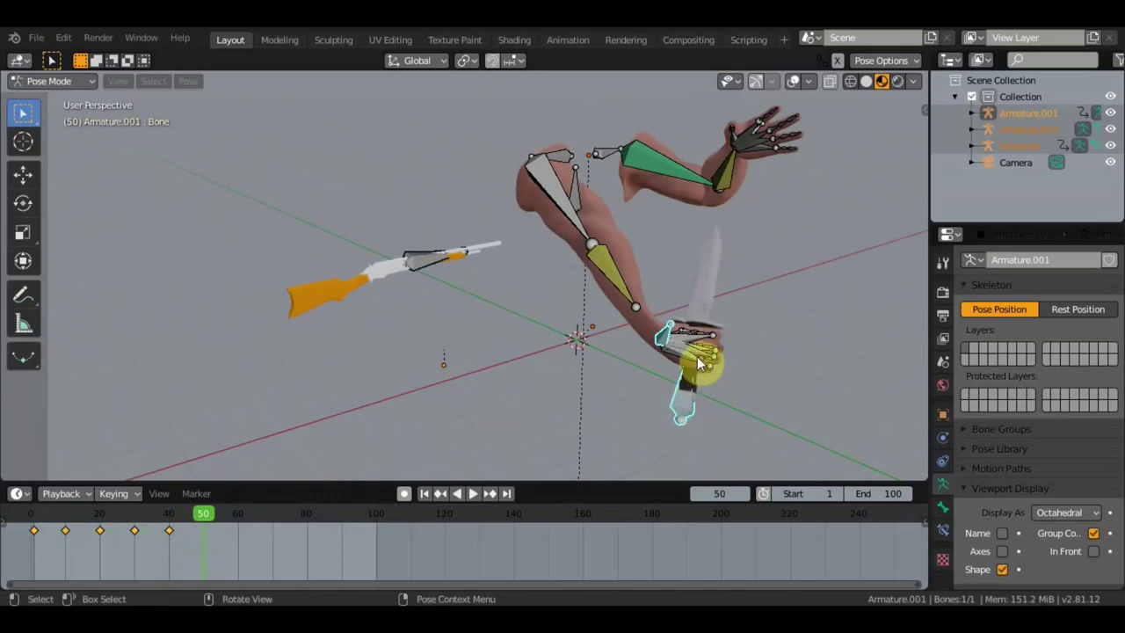
- Move the hand bone down and left and rotate it 82.5° about the wrist
key(g)
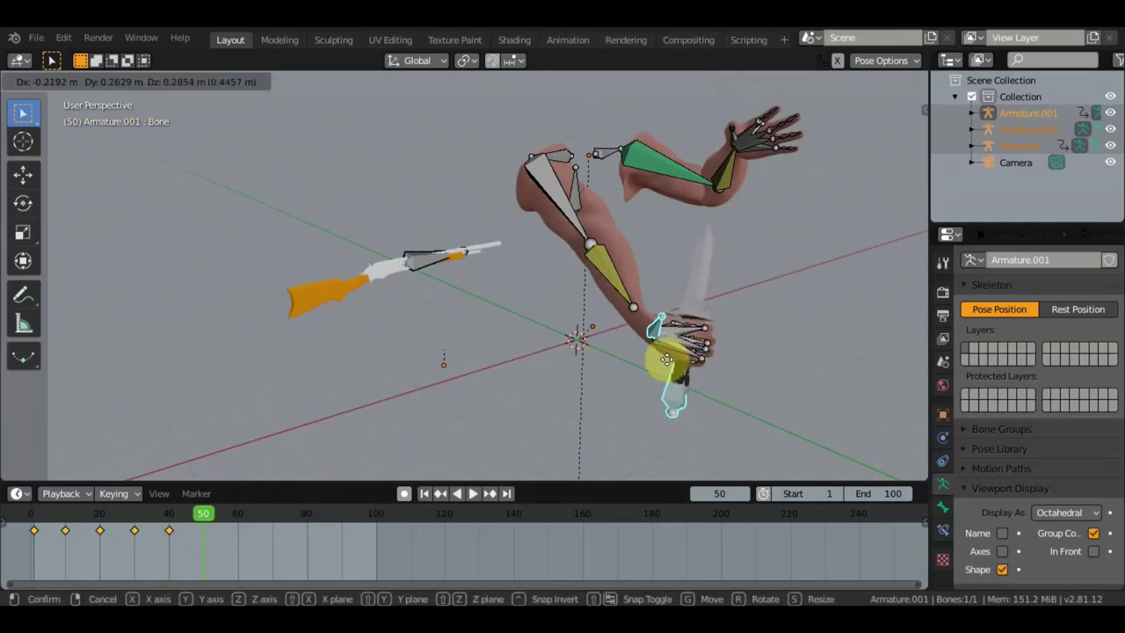
click(651, 302)
mouse_move(651, 302)
middle_down()
mouse_move(728, 311)
mouse_move(742, 300)
mouse_move(714, 327)
middle_up()
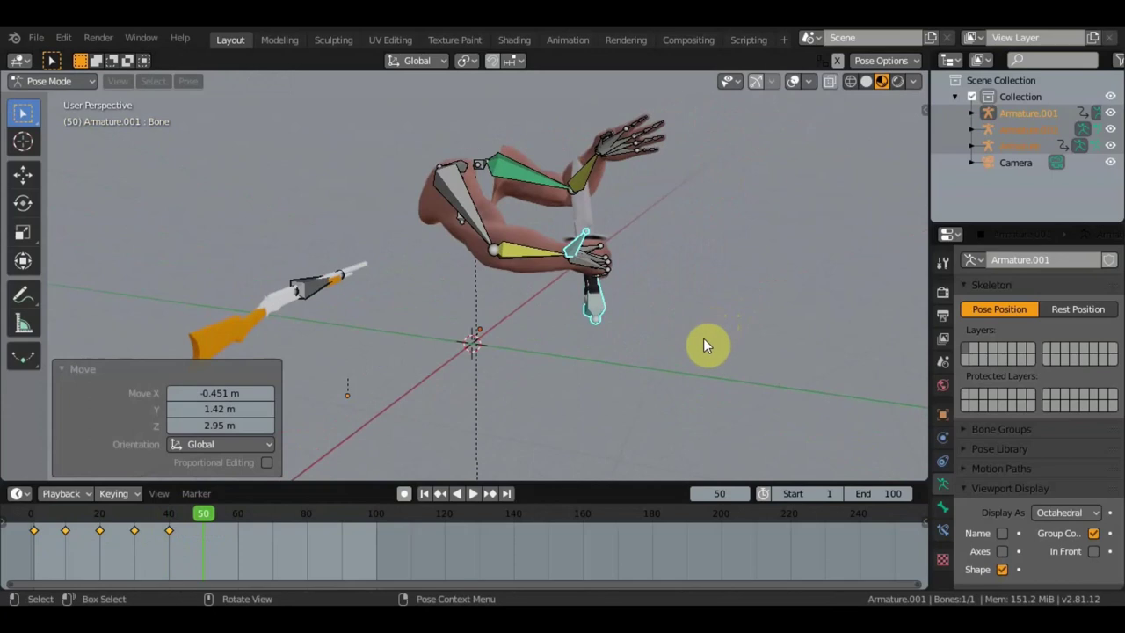
key(g)
click(593, 411)
key(r)
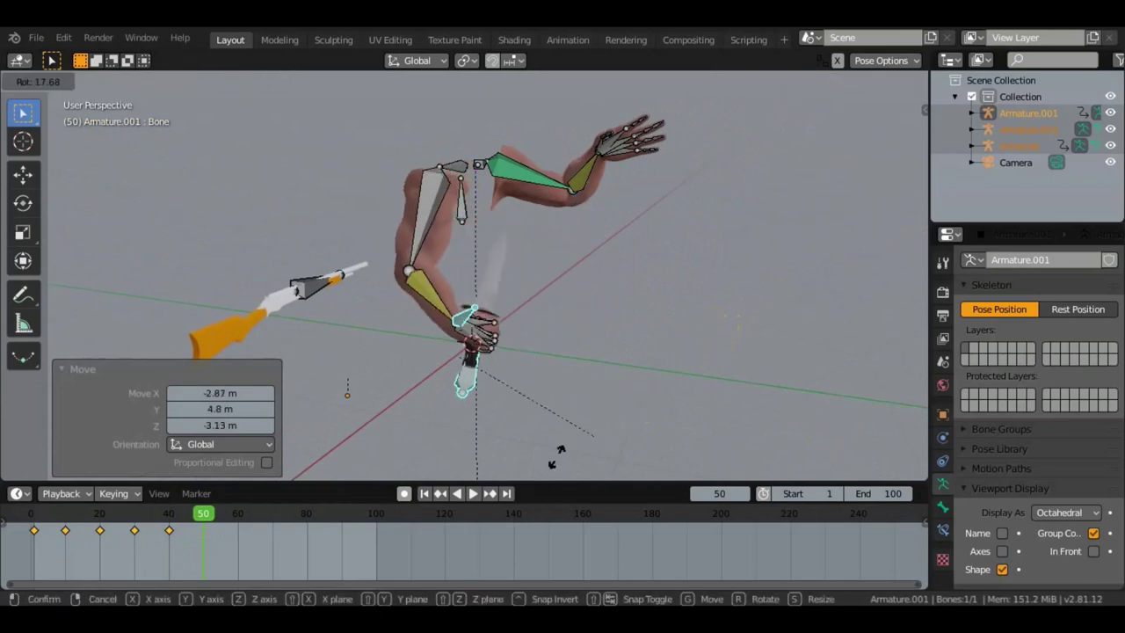
click(466, 450)
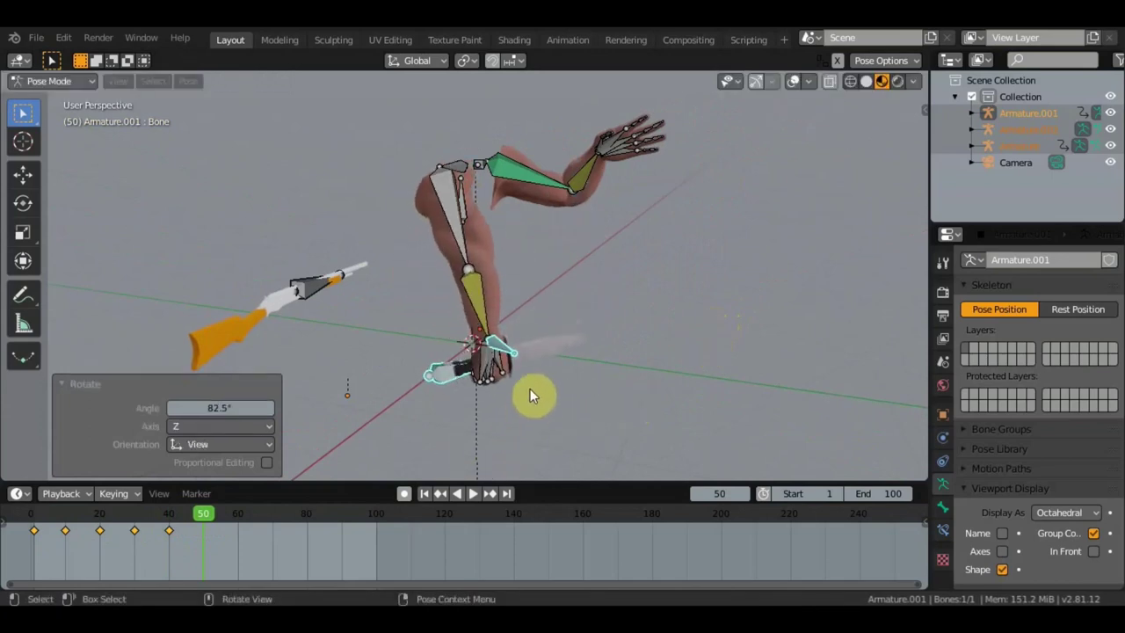
middle_drag(530, 389, 537, 388)
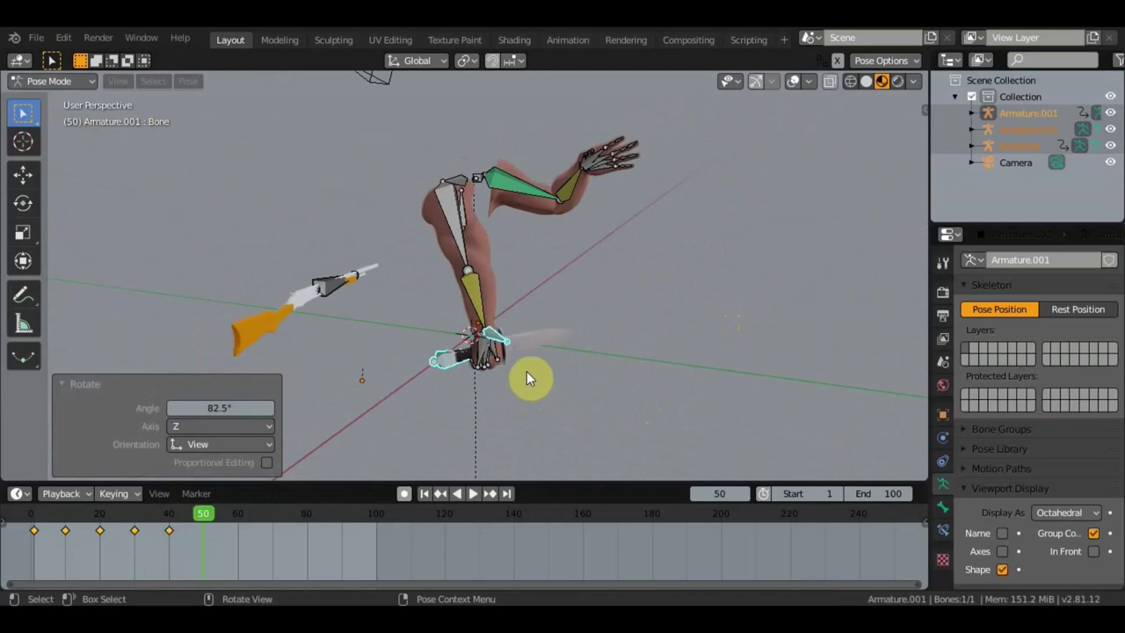
- Move the knife bone away from the hand to the upper left
click(442, 358)
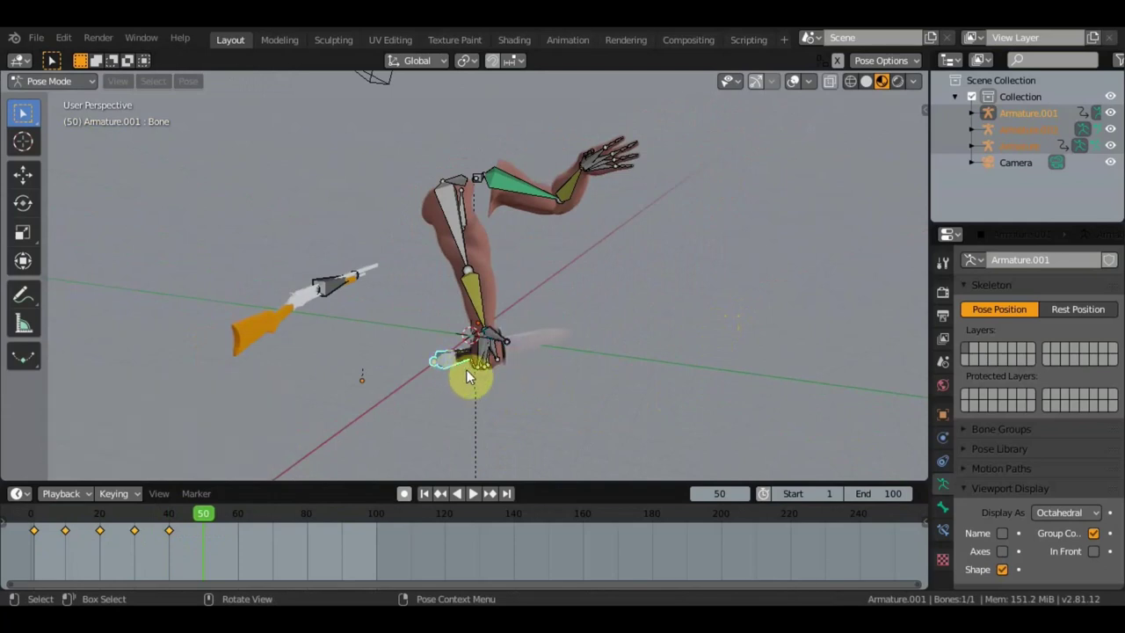
key(g)
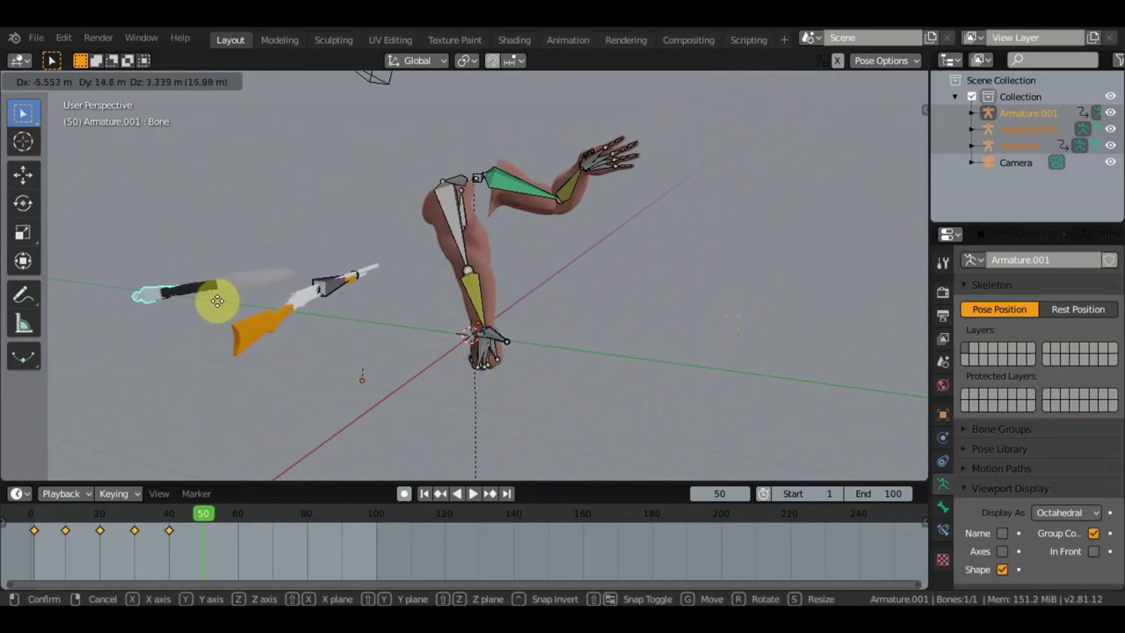
click(256, 317)
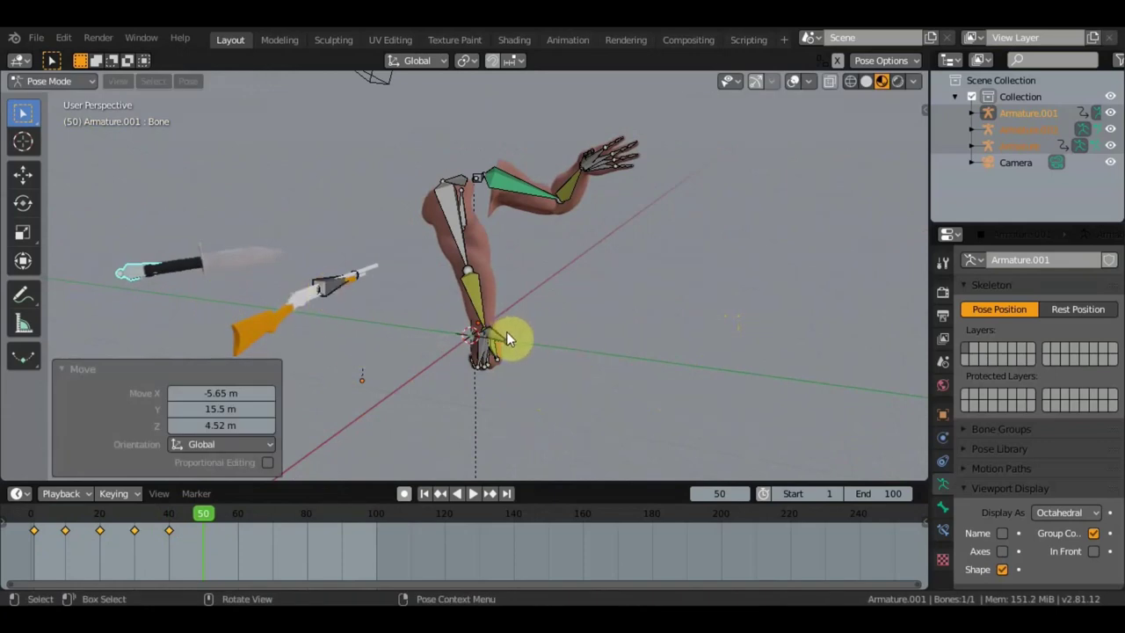
- Select all bones, insert a LocRot keyframe at frame 50, and play back
key(a)
key(i)
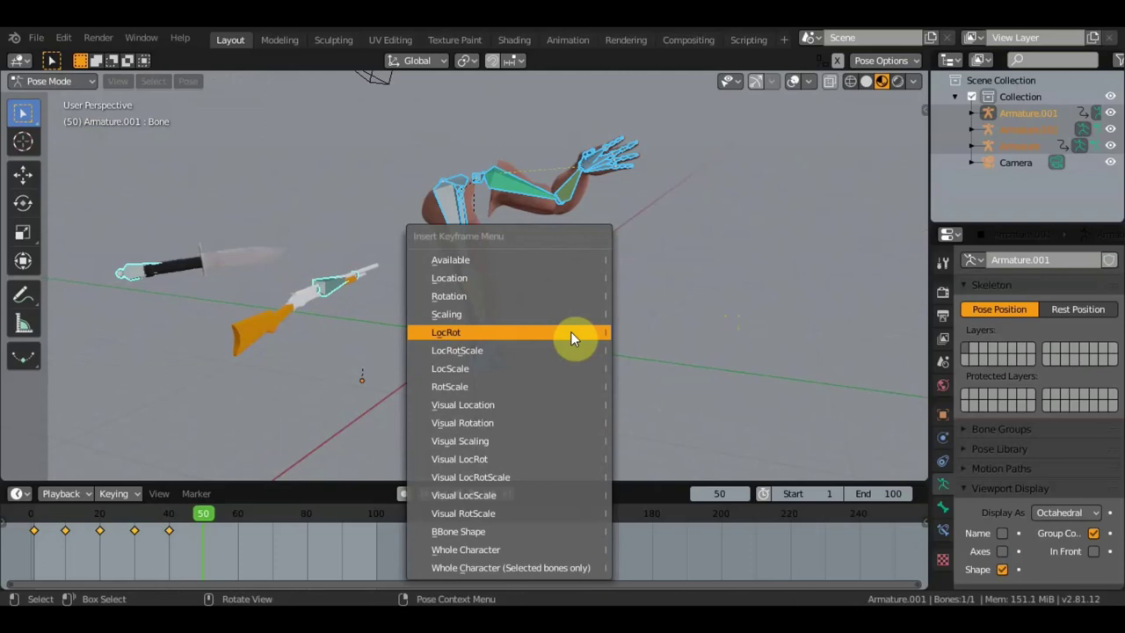
click(570, 331)
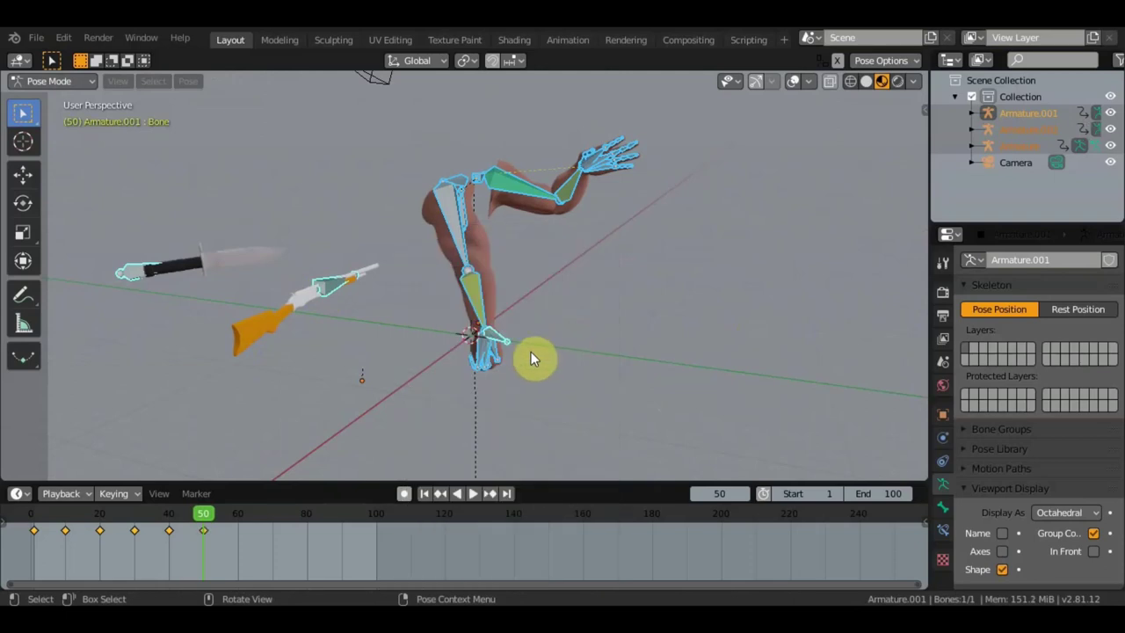
key(ctrl+shift+space)
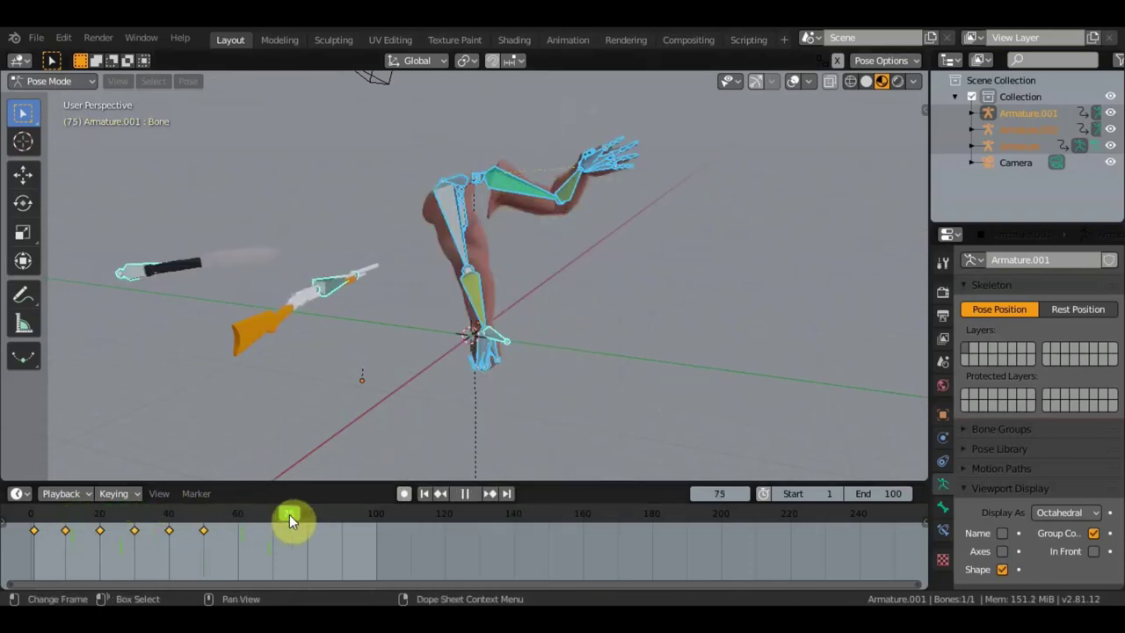
- Go to frame 60 and move the rifle armature's bone beside the arm
drag(289, 515, 242, 513)
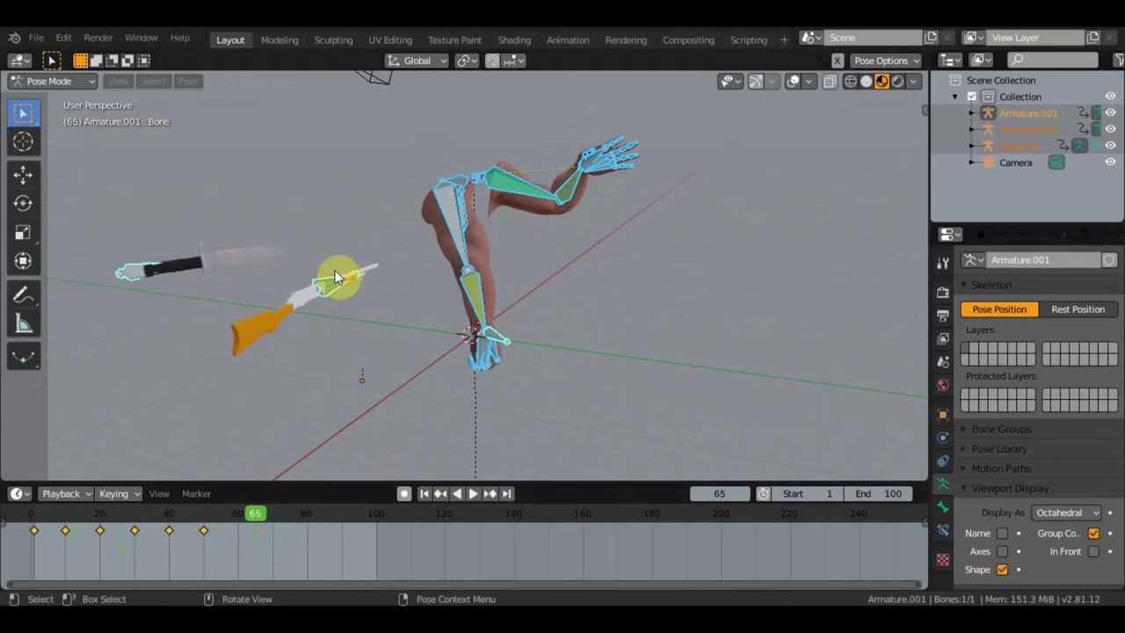
click(240, 515)
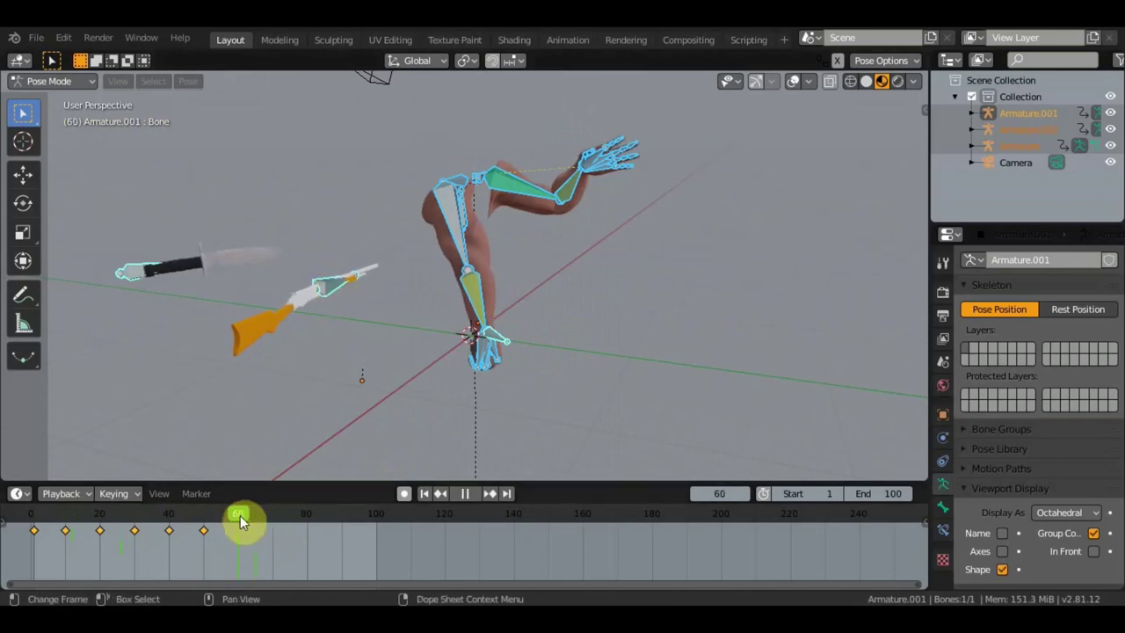
click(340, 287)
mouse_move(340, 289)
middle_down()
mouse_move(366, 336)
mouse_move(394, 324)
middle_up()
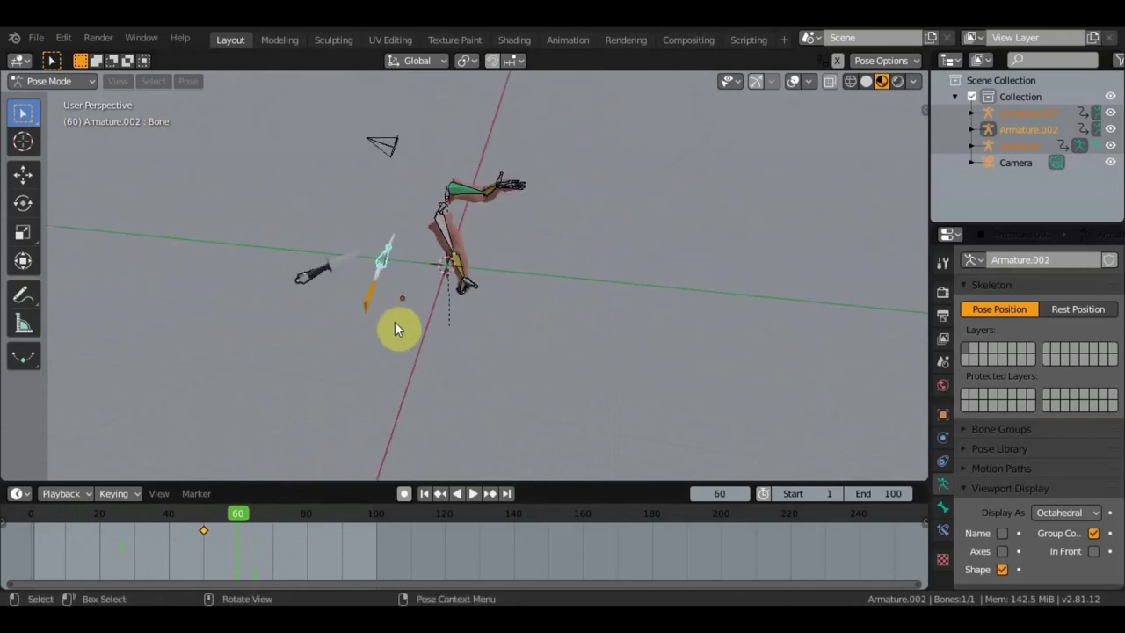
key(g)
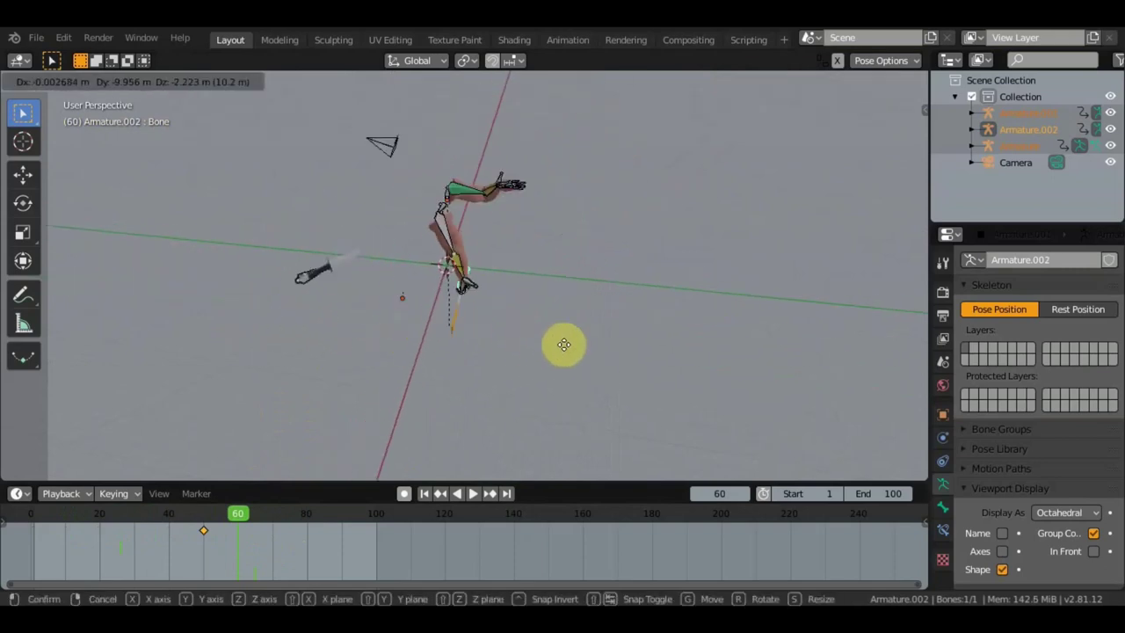
click(542, 334)
- From the top view, rotate the rifle 113° so it points down-left along the hand
mouse_move(548, 349)
middle_down()
mouse_move(563, 286)
mouse_move(585, 306)
middle_up()
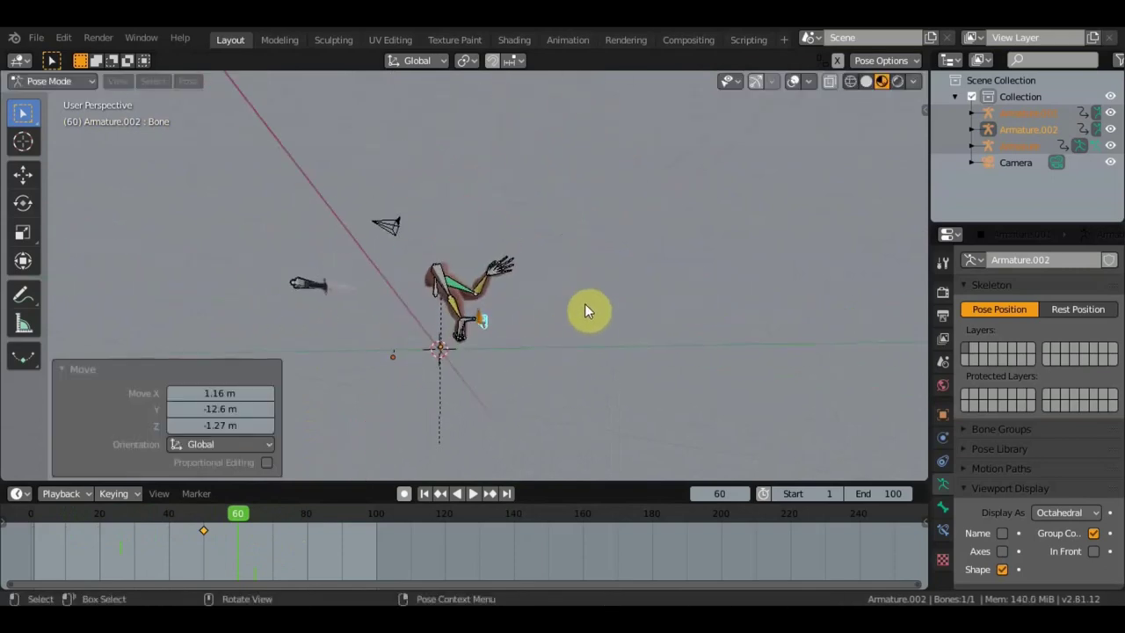
key(KP_7)
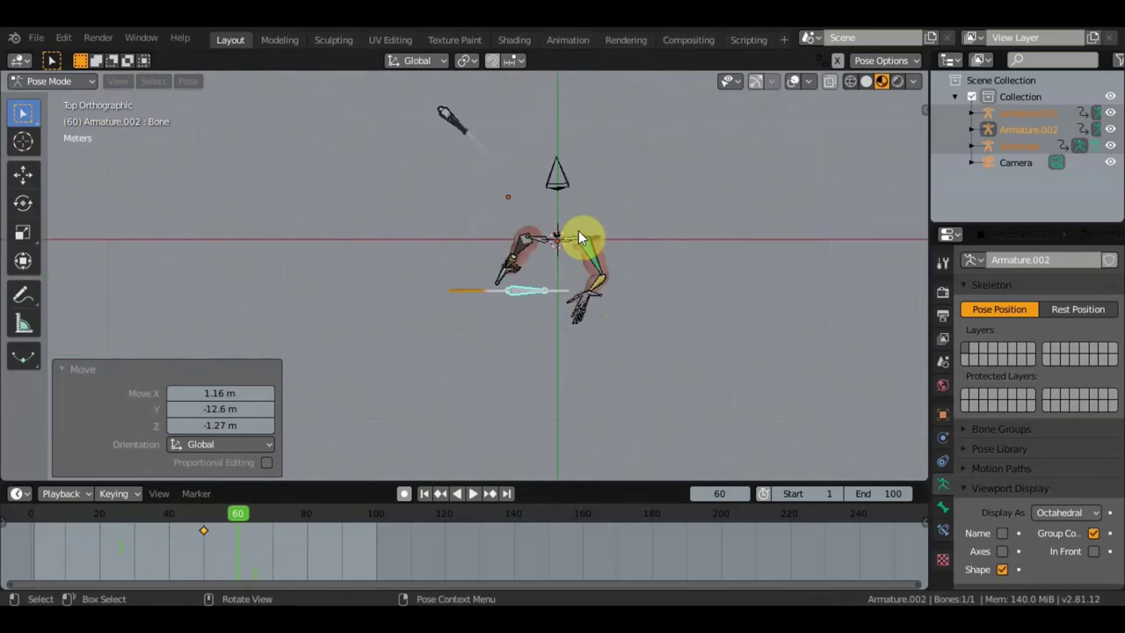
key(r)
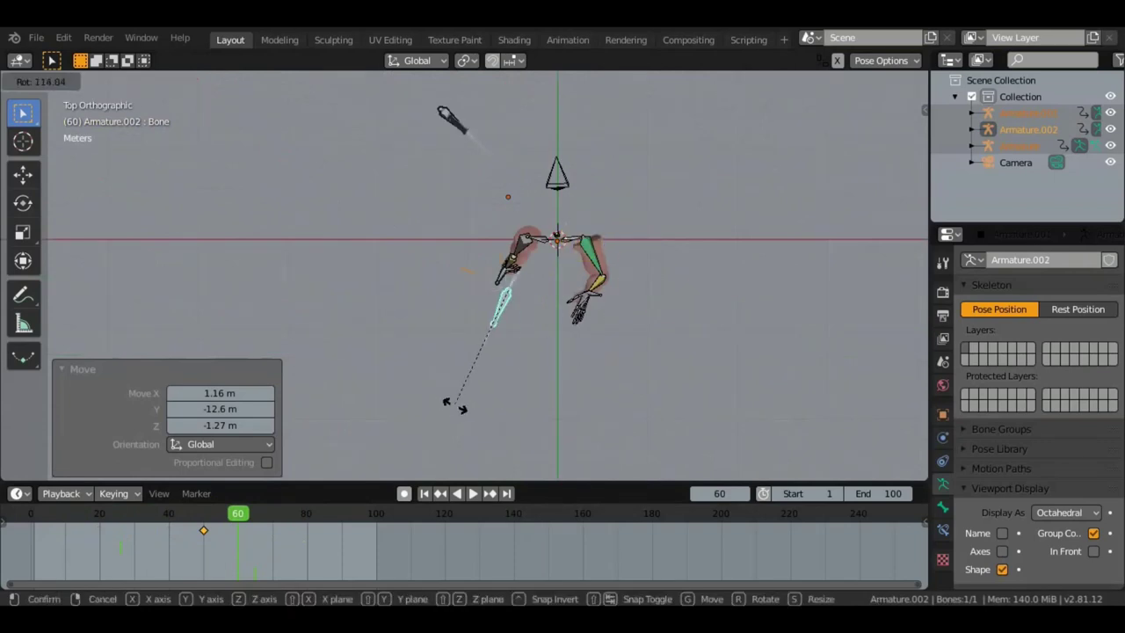
click(535, 379)
mouse_move(535, 378)
middle_down()
mouse_move(727, 319)
mouse_move(794, 167)
mouse_move(586, 352)
middle_up()
scroll(587, 352, up, 3)
middle_drag(595, 244, 264, 313)
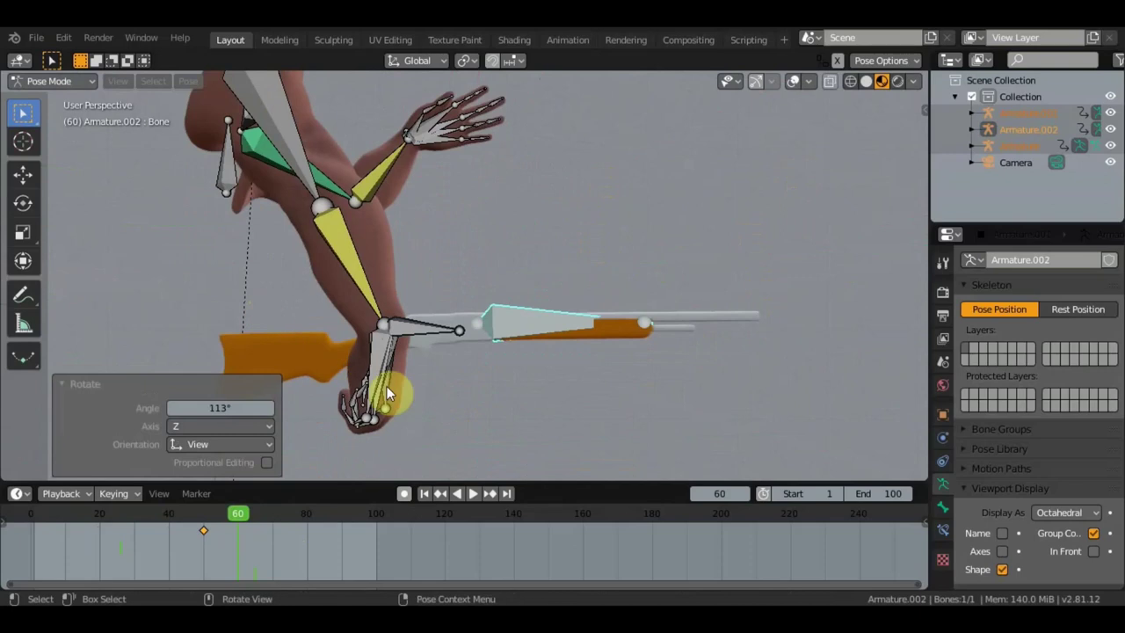
mouse_move(389, 390)
middle_down()
mouse_move(506, 429)
mouse_move(464, 364)
mouse_move(615, 284)
mouse_move(608, 320)
mouse_move(551, 345)
mouse_move(556, 316)
middle_up()
- Rotate Bone.047 at the wrist by -45.9°, then undo it
click(594, 180)
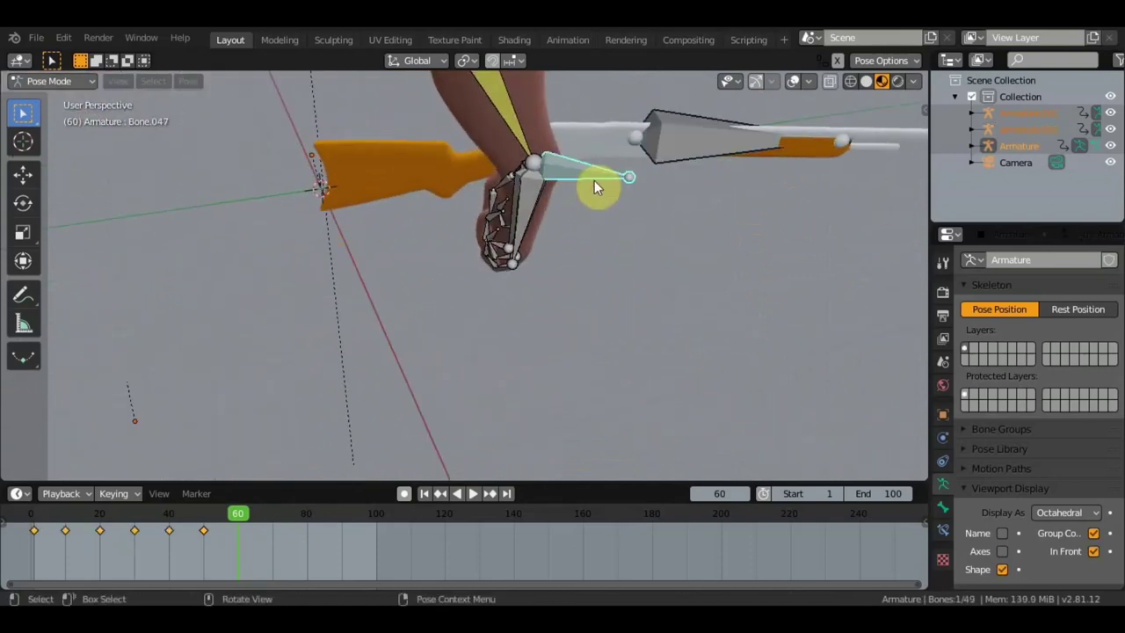
key(r)
click(625, 134)
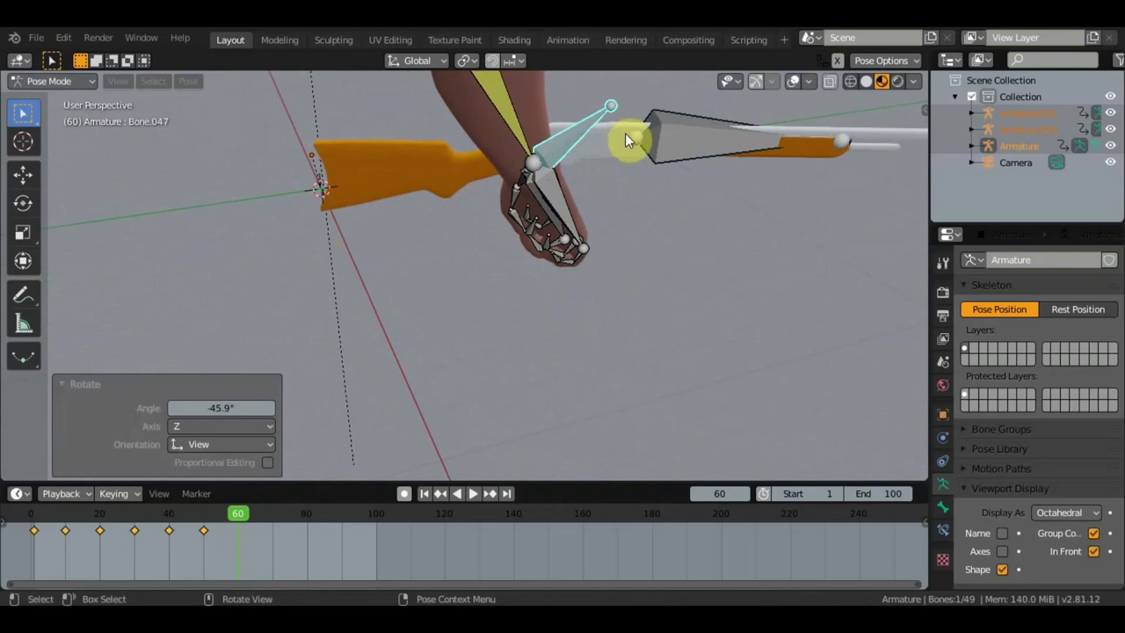
mouse_move(625, 134)
middle_down()
mouse_move(457, 130)
mouse_move(389, 67)
mouse_move(409, 483)
middle_up()
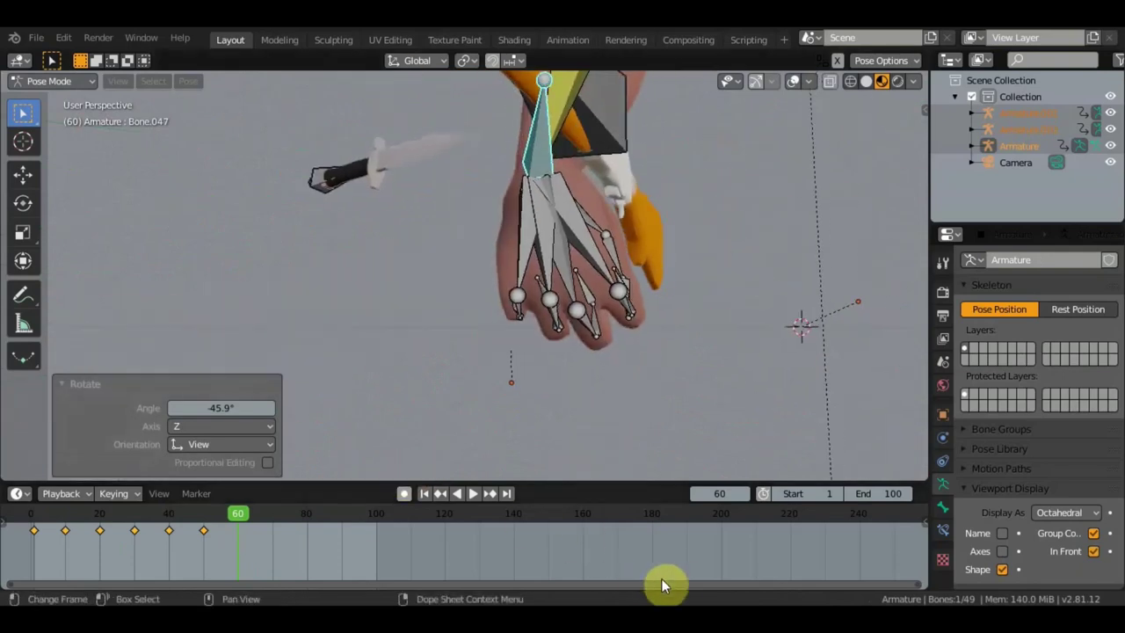
key(ctrl+z)
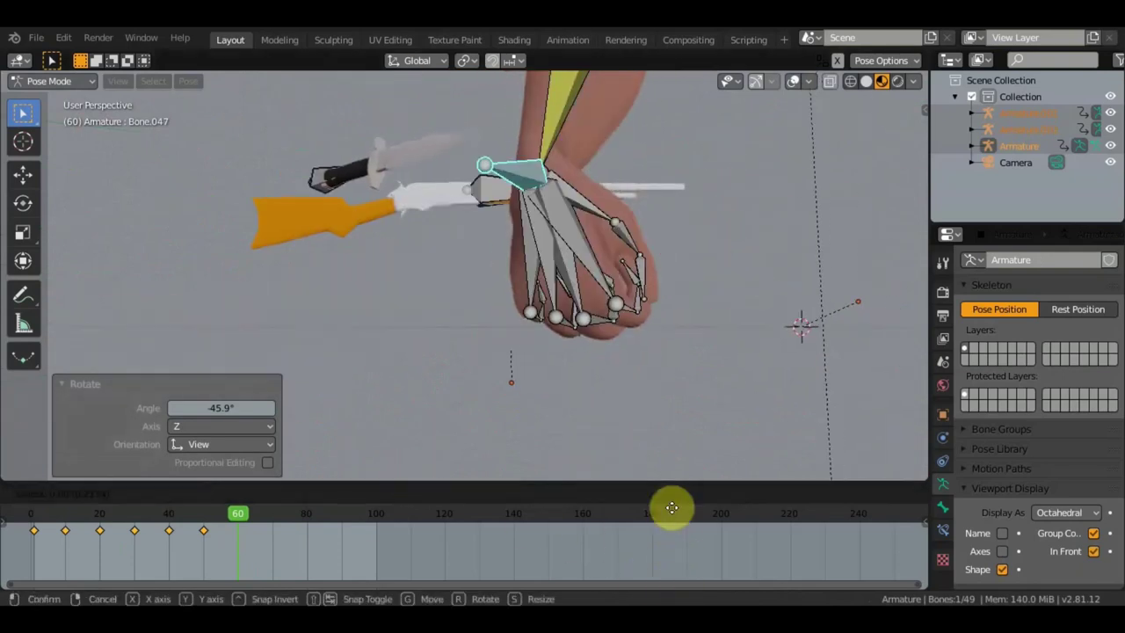
mouse_move(673, 522)
ctrl+middle_down()
mouse_move(683, 533)
mouse_move(699, 515)
ctrl+middle_up()
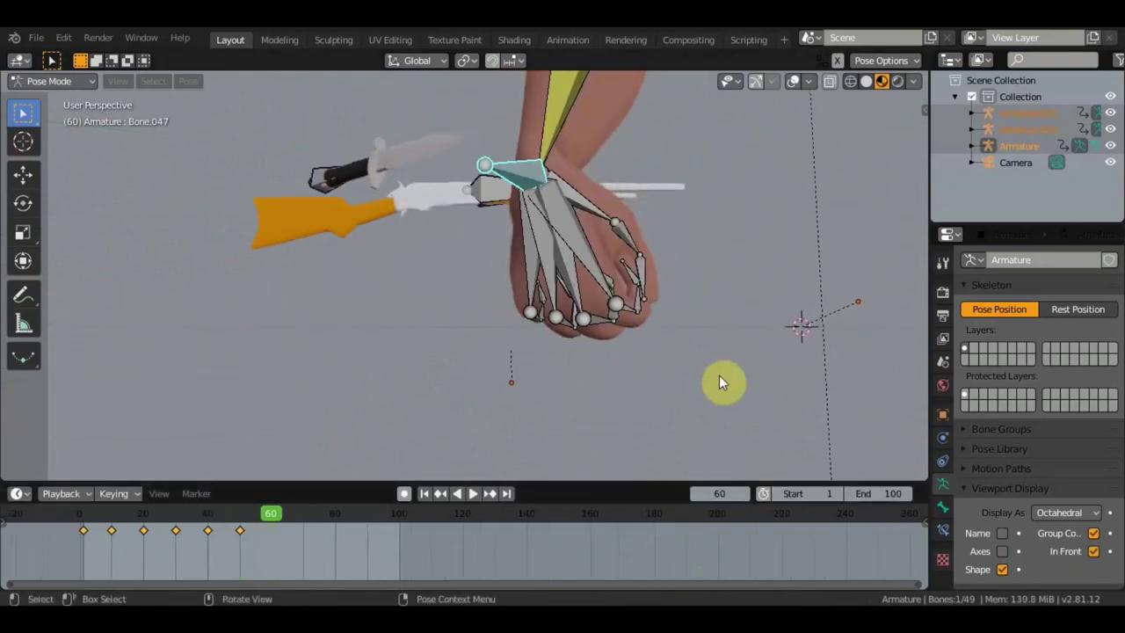
scroll(719, 377, down, 3)
mouse_move(715, 371)
middle_down()
mouse_move(699, 421)
mouse_move(672, 407)
mouse_move(646, 365)
middle_up()
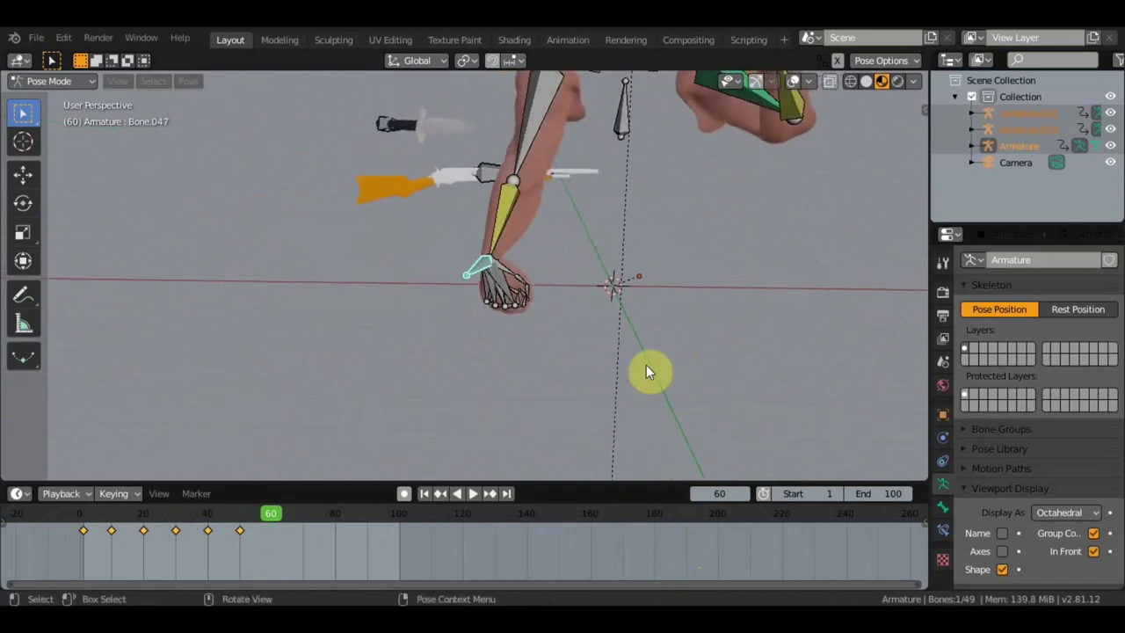
- Rotate the wrist 47.1° and move the hand to a new position
click(480, 271)
key(r)
click(505, 442)
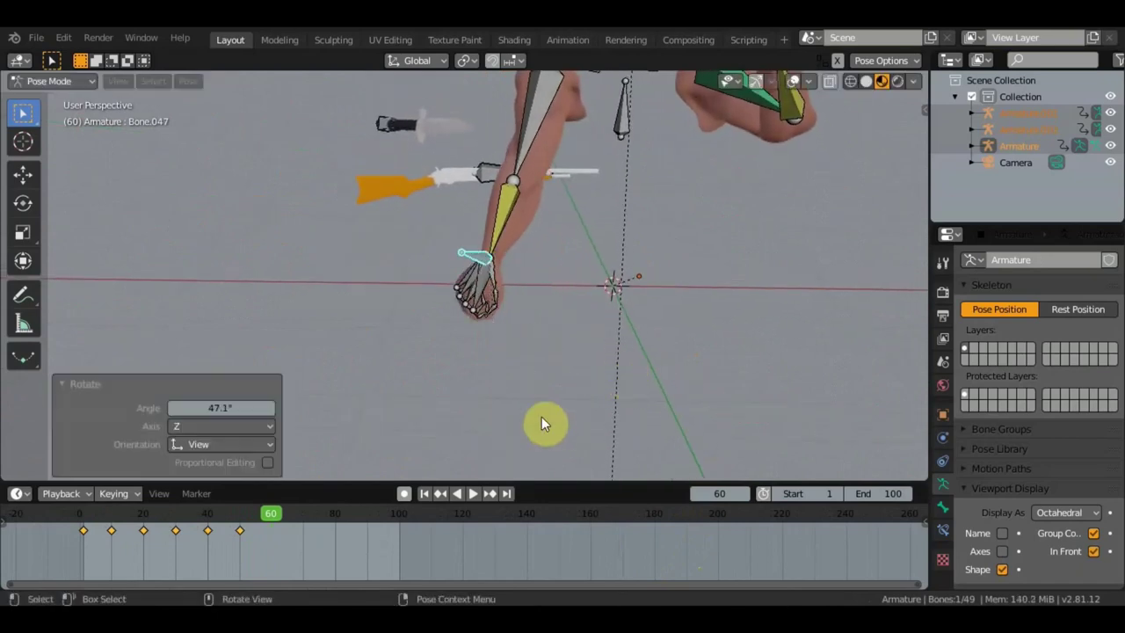
middle_drag(541, 424, 551, 367)
key(g)
click(582, 304)
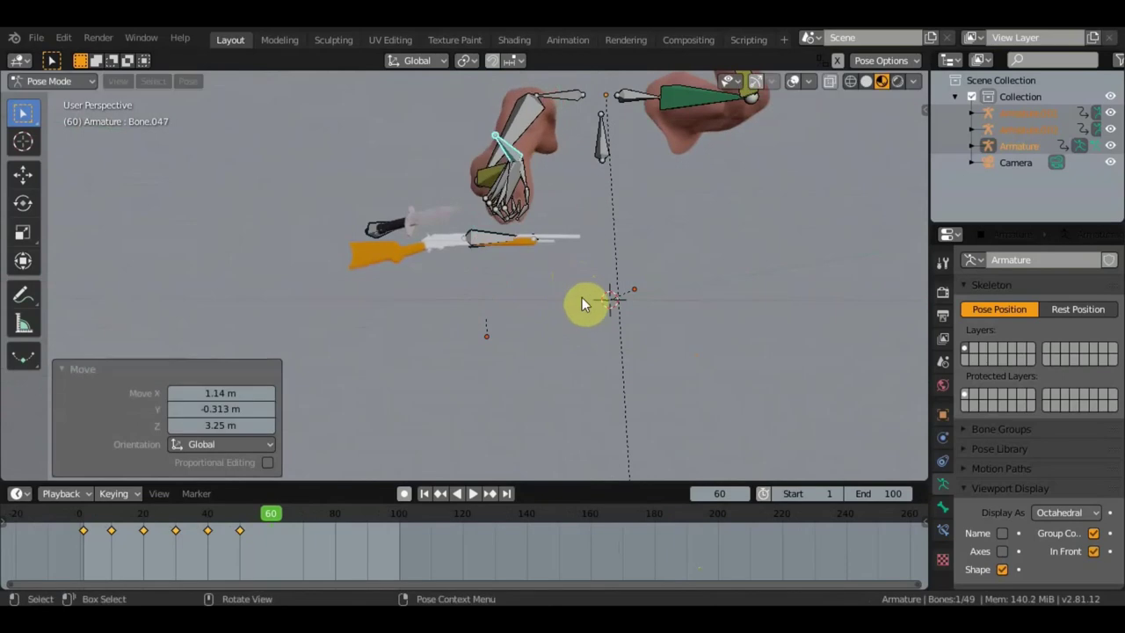
- Rotate the hand -97.8°, then a further 36.6° toward the rifle
key(r)
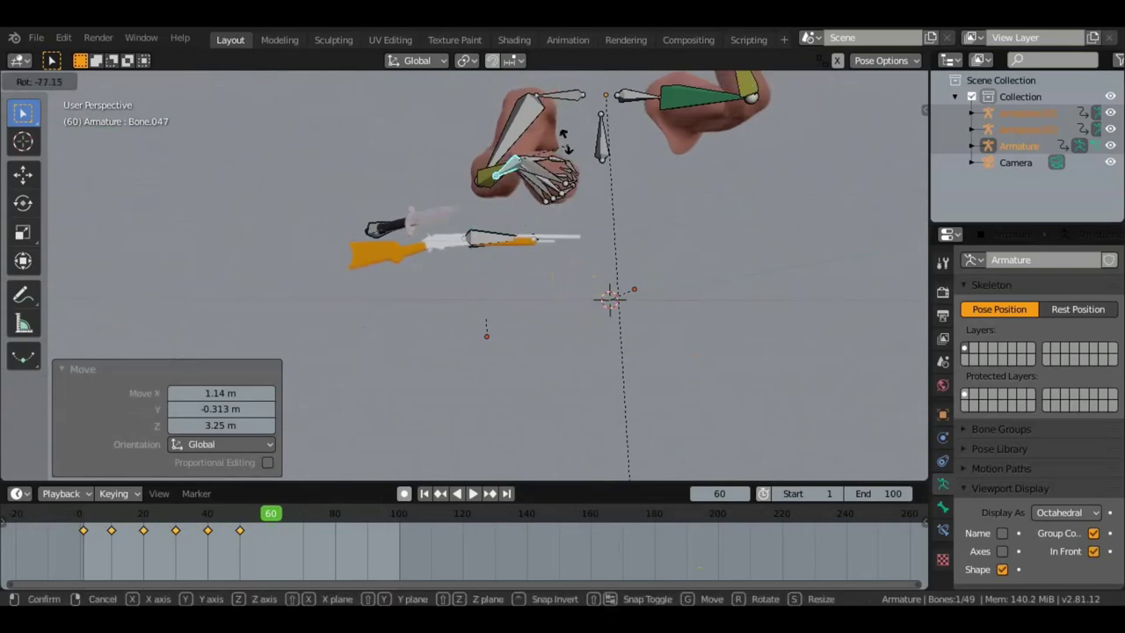
click(564, 141)
middle_drag(627, 219, 668, 308)
key(r)
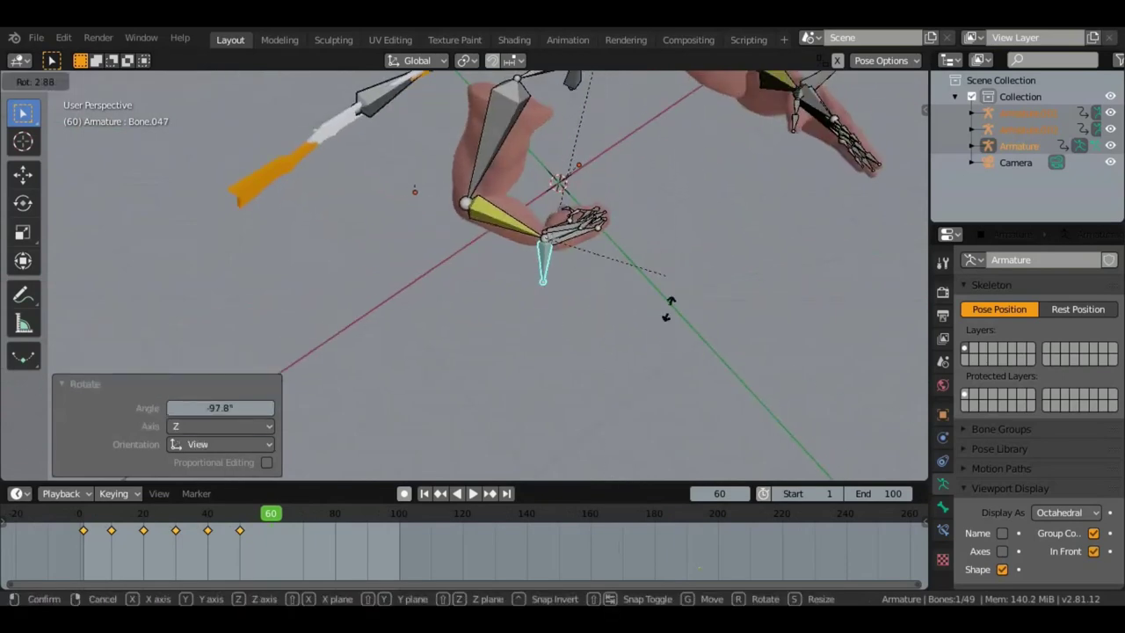
click(665, 387)
mouse_move(664, 386)
middle_down()
mouse_move(623, 330)
mouse_move(600, 334)
mouse_move(381, 212)
middle_up()
- Rotate the rifle bone 73.3° and move it in several nudges into the hand's grip
click(387, 190)
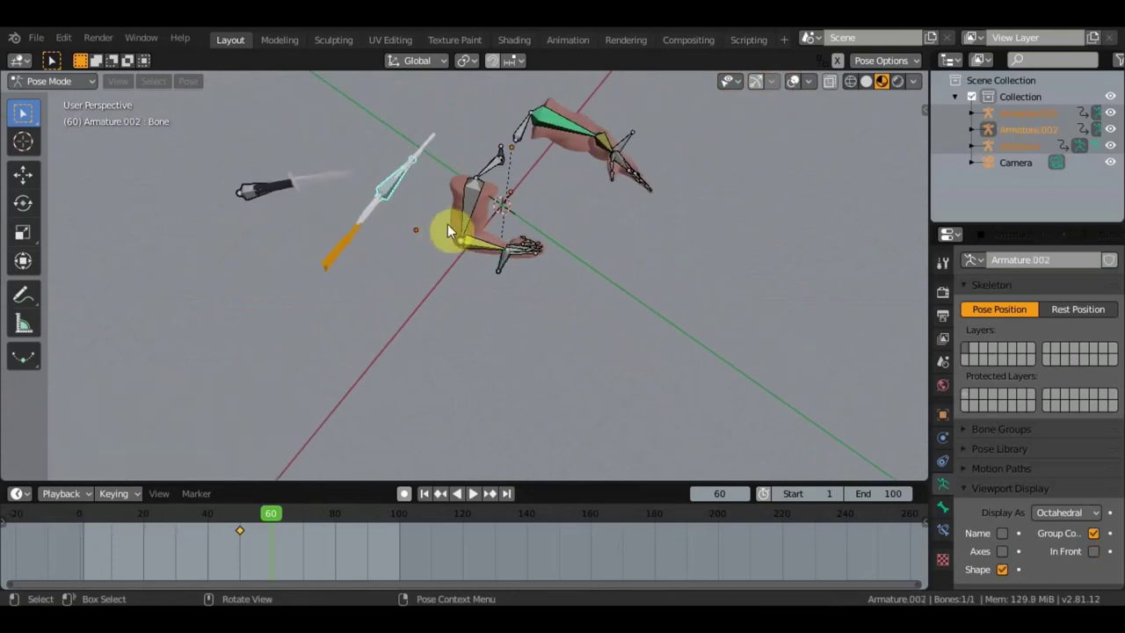
key(r)
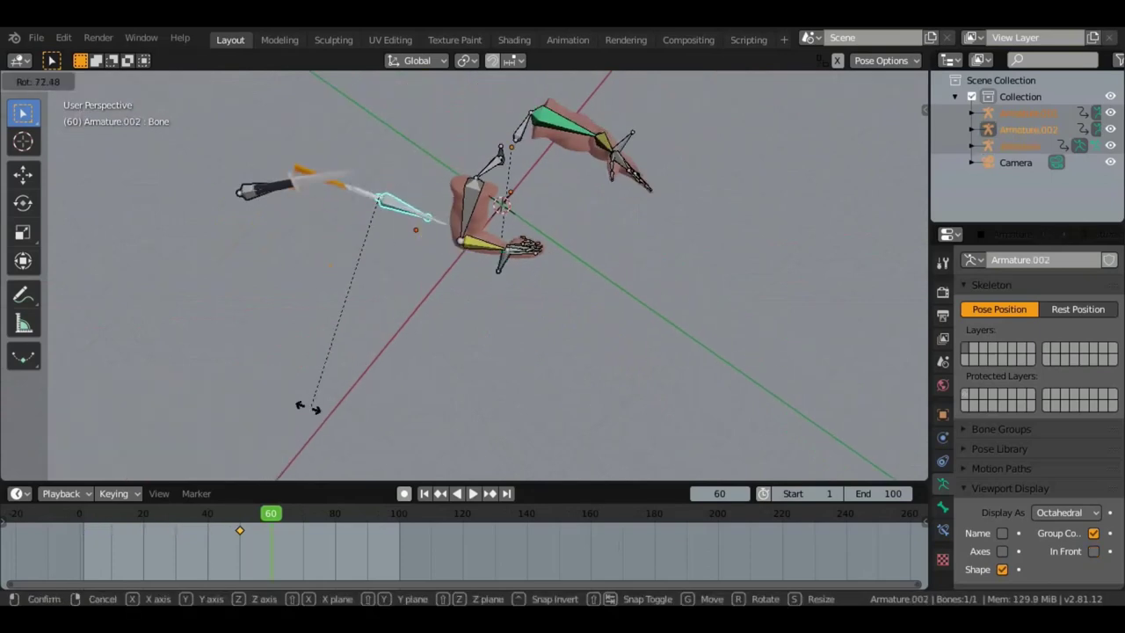
click(308, 407)
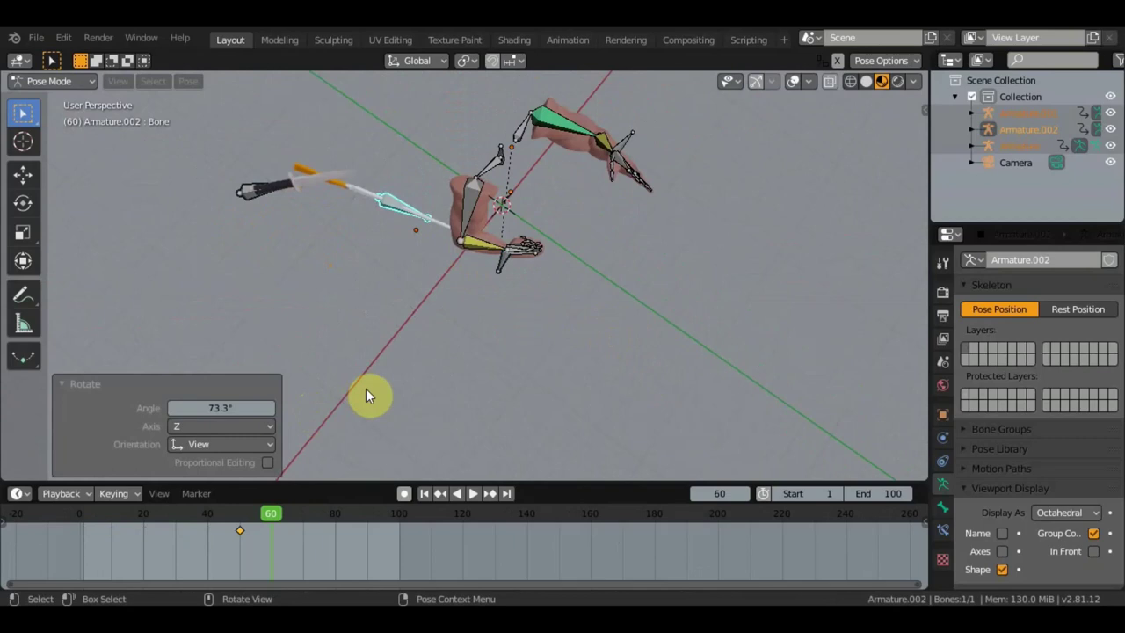
key(g)
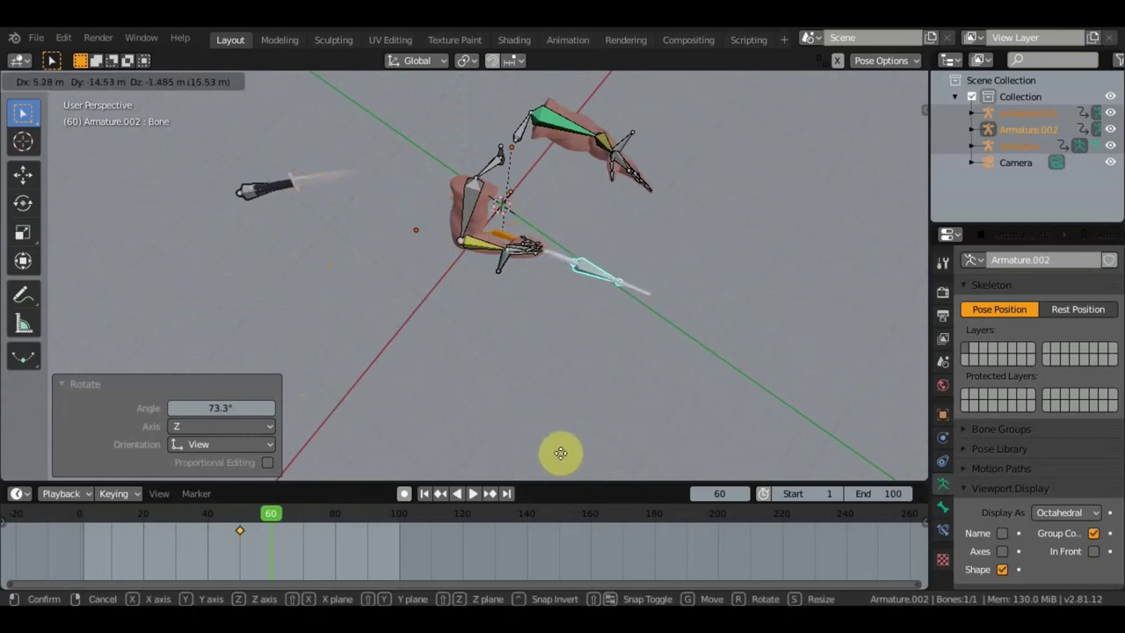
click(560, 450)
mouse_move(545, 402)
middle_down()
mouse_move(421, 292)
mouse_move(475, 291)
mouse_move(365, 283)
mouse_move(382, 276)
middle_up()
key(g)
click(465, 271)
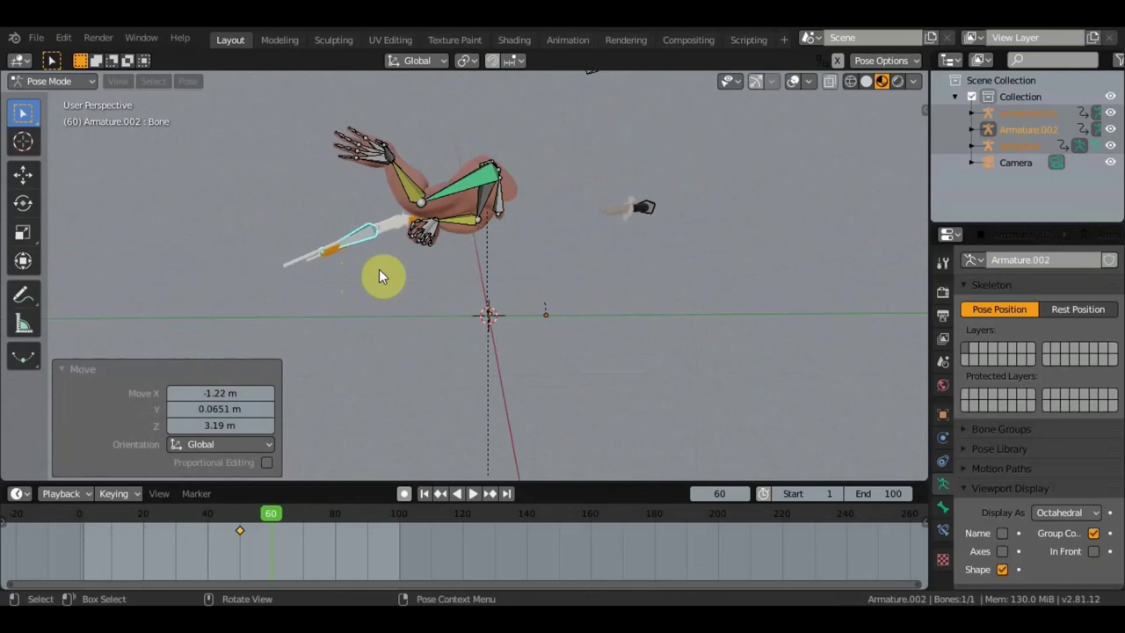
key(g)
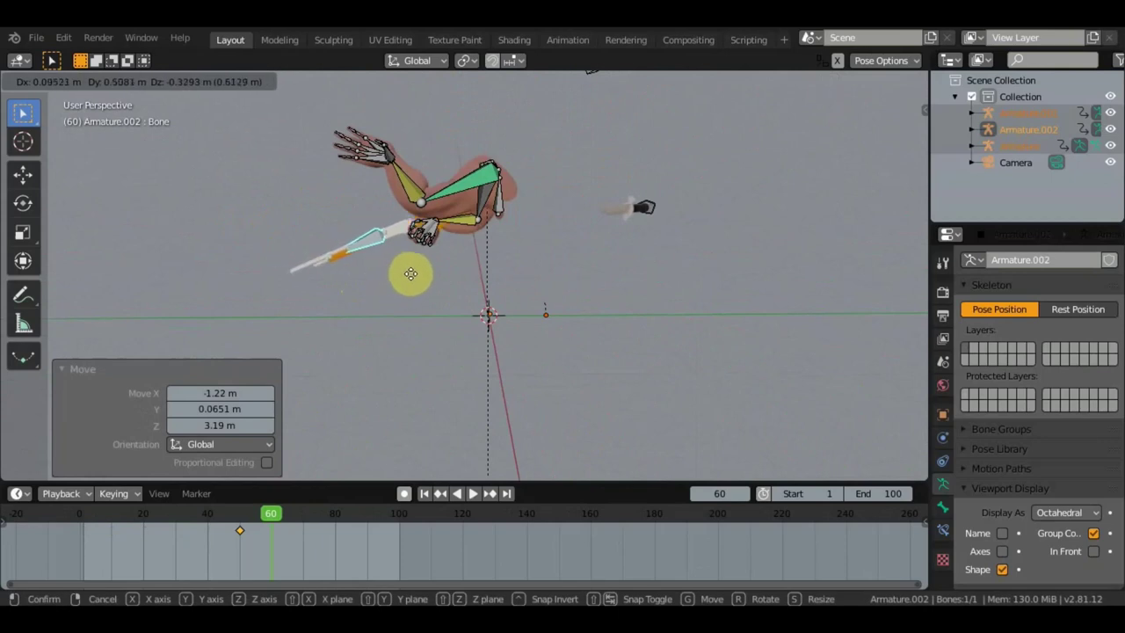
click(411, 276)
middle_drag(565, 307, 611, 326)
scroll(608, 317, up, 4)
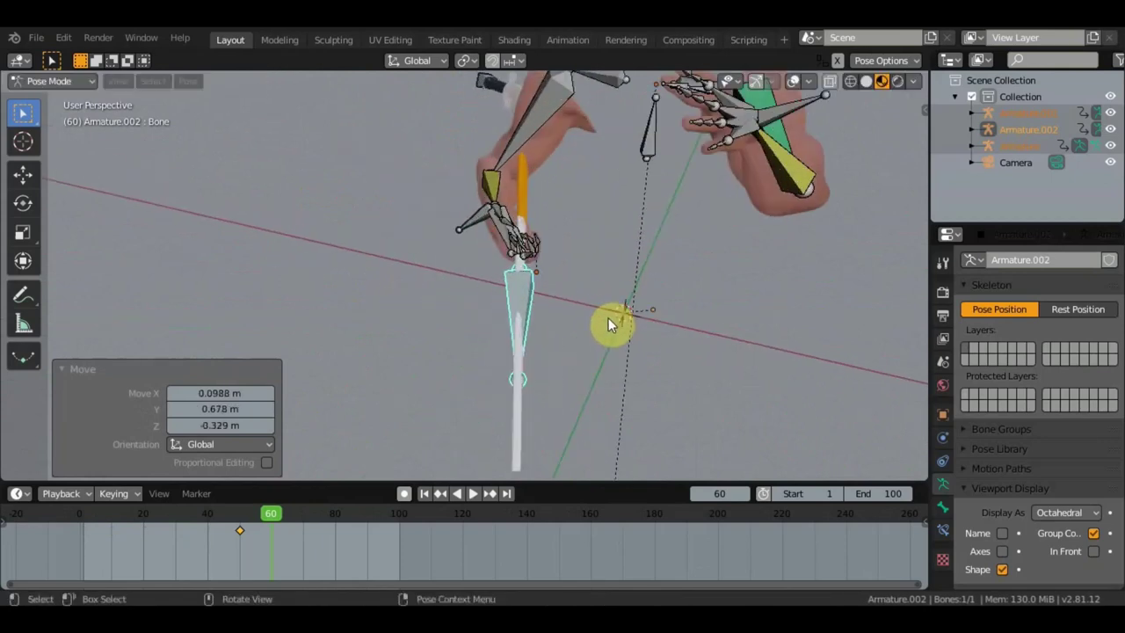
- Rotate and move the hand bone toward the rifle
click(474, 218)
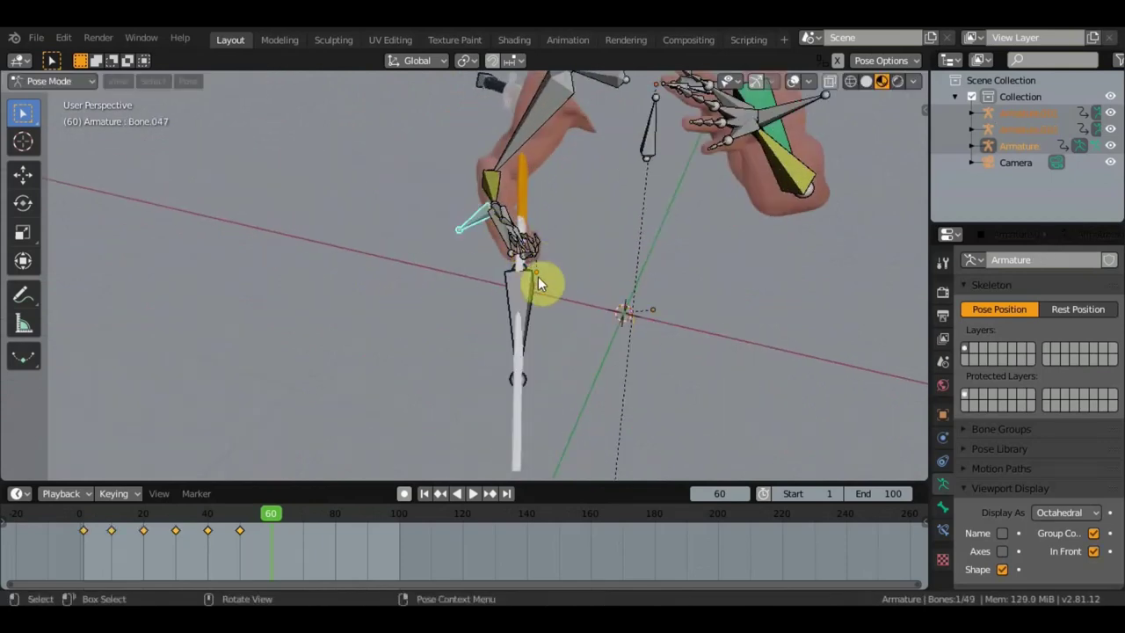
middle_drag(538, 276, 542, 302)
key(r)
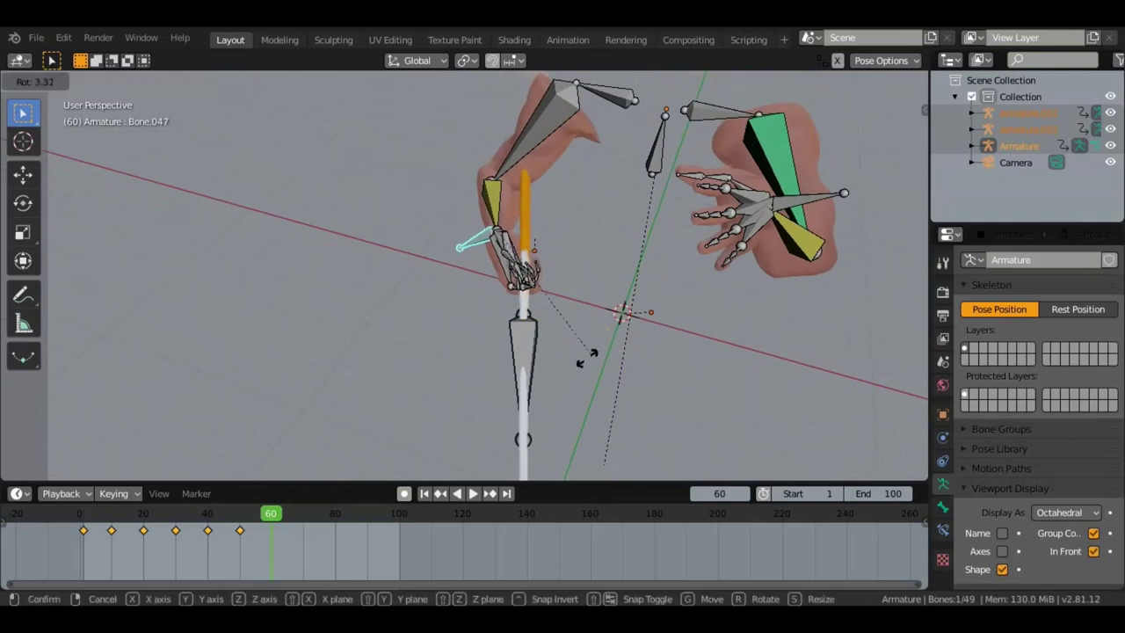
click(570, 375)
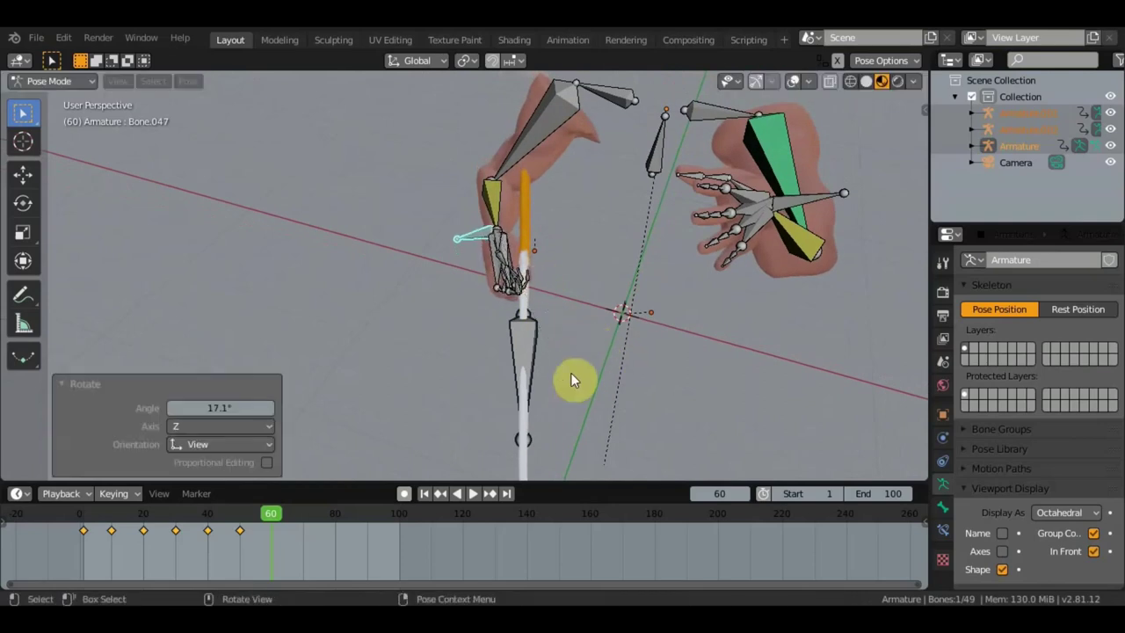
key(g)
click(582, 401)
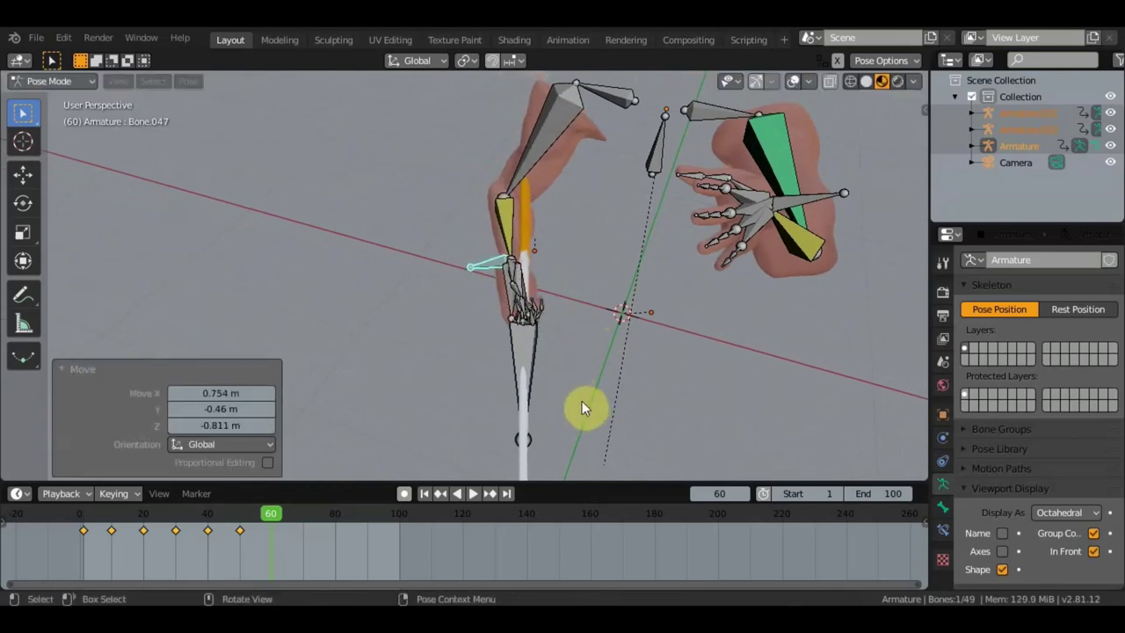
- Rotate the hand again and set it onto the rifle's grip
mouse_move(582, 401)
middle_down()
mouse_move(446, 327)
mouse_move(415, 331)
middle_up()
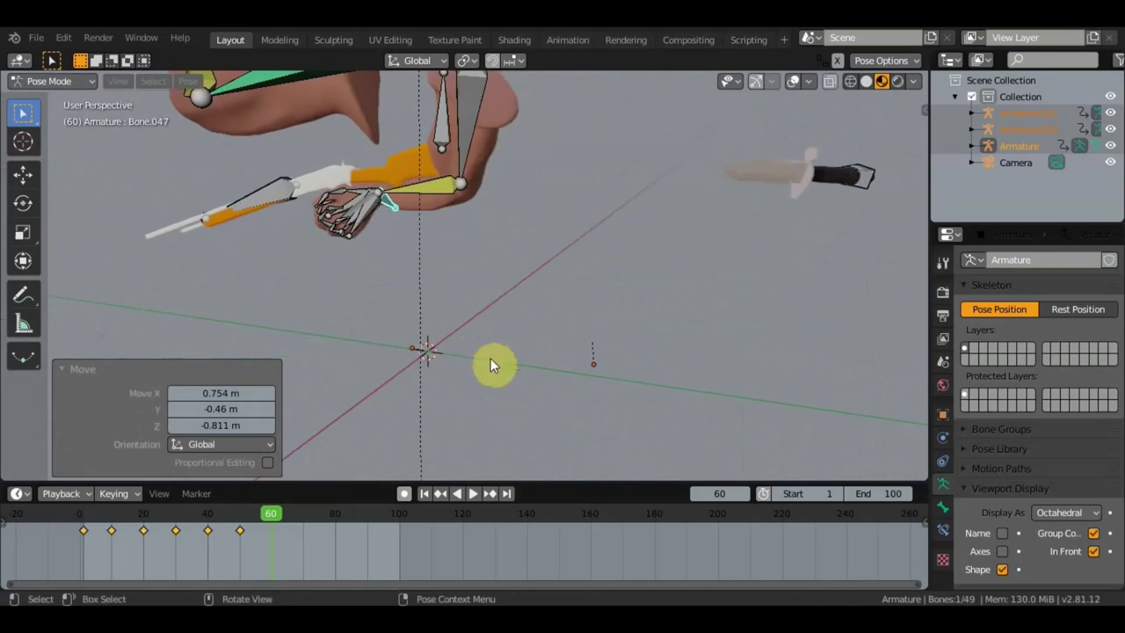
key(r)
click(444, 411)
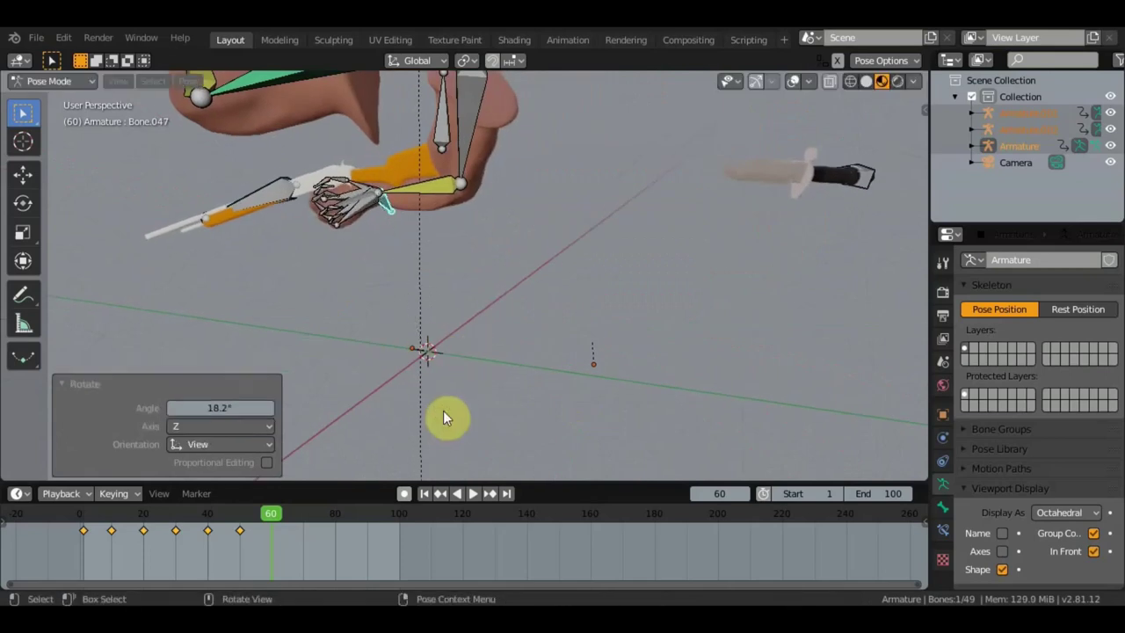
key(g)
click(466, 387)
middle_drag(489, 378, 569, 386)
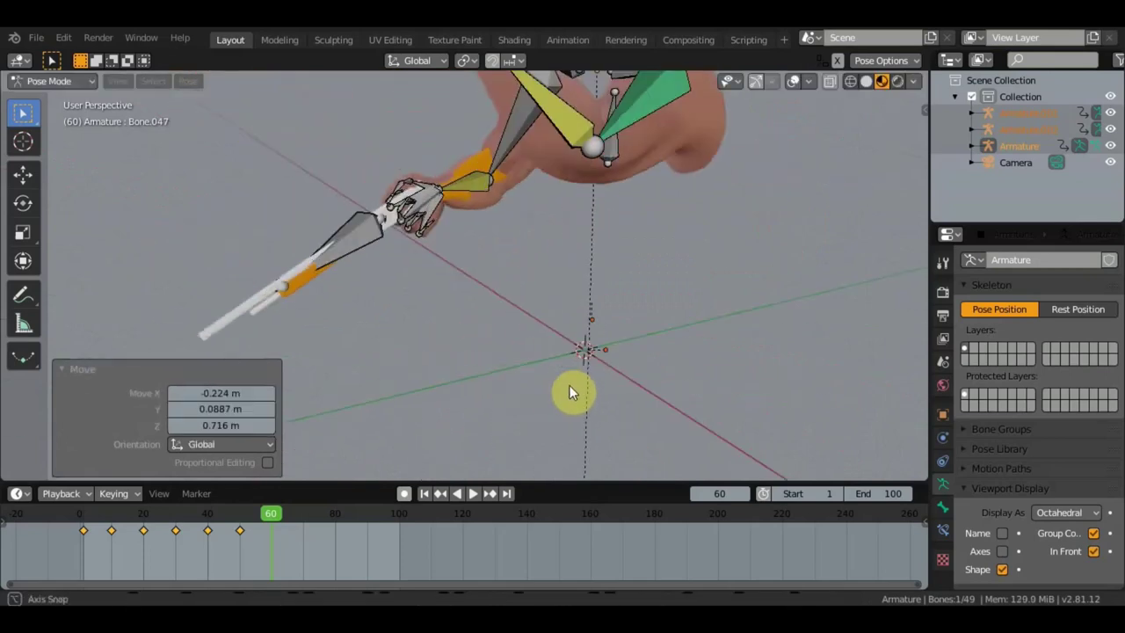
- Hide the overlays to see the meshes and nudge the hand into its final position
click(792, 81)
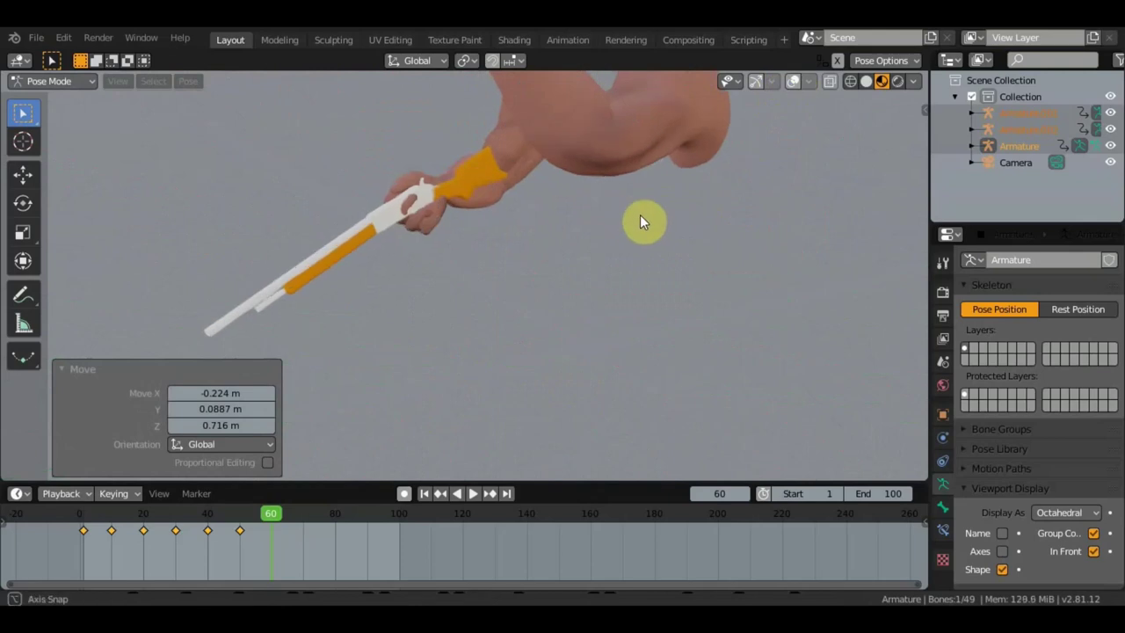
mouse_move(640, 215)
middle_down()
mouse_move(706, 228)
mouse_move(709, 211)
middle_up()
key(g)
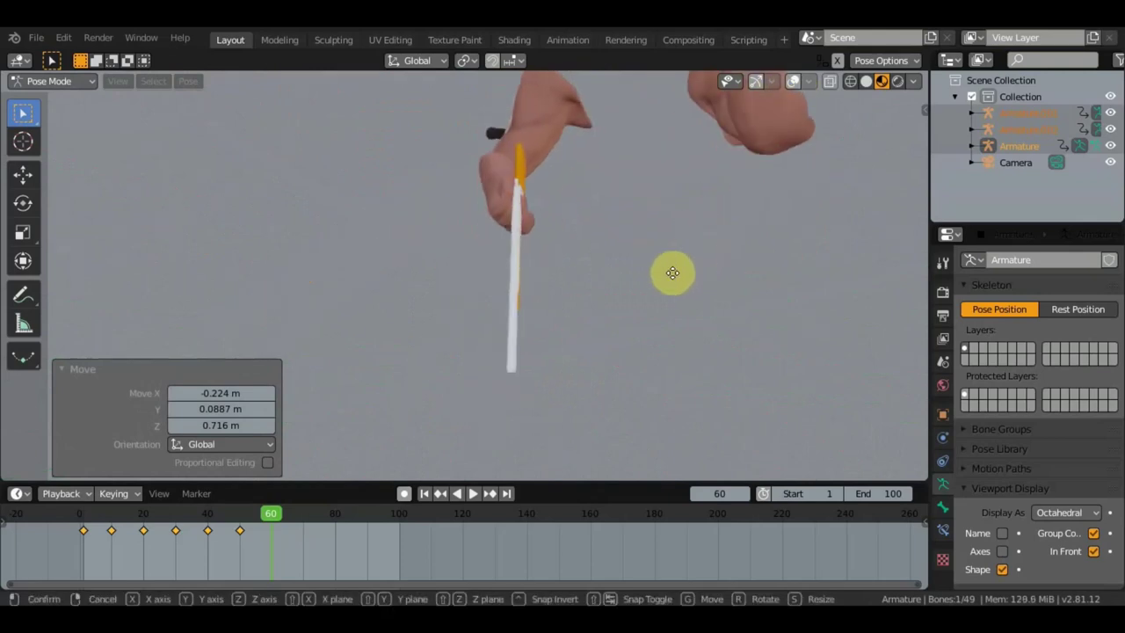
click(670, 269)
mouse_move(671, 269)
middle_down()
mouse_move(637, 306)
mouse_move(516, 314)
mouse_move(424, 349)
middle_up()
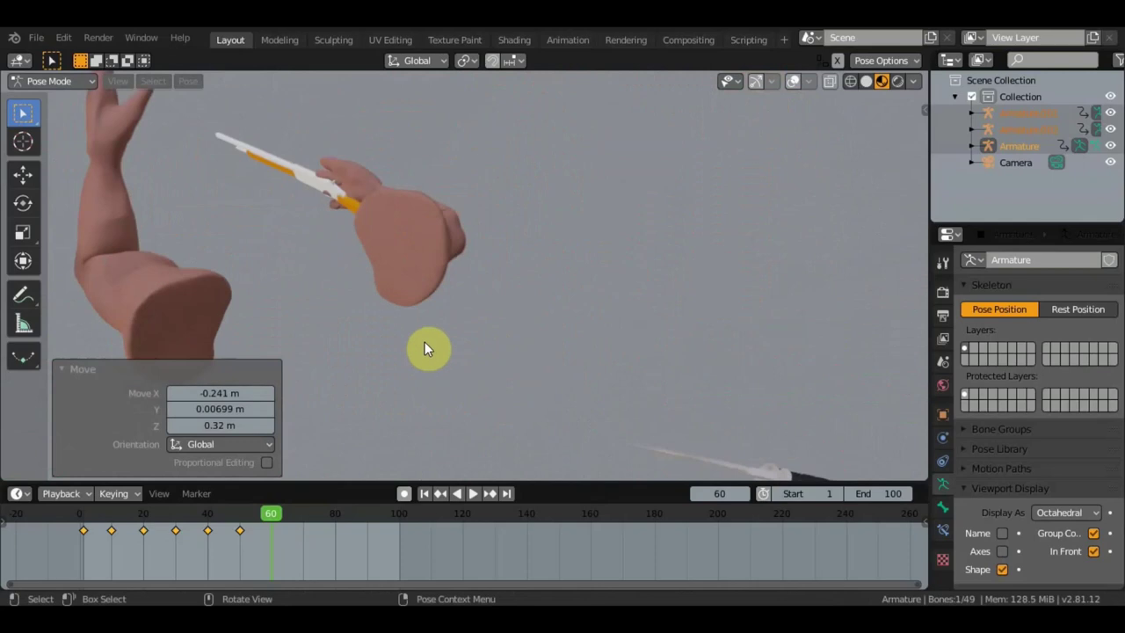
- Preview through the scene camera, restore overlays, select the rifle bone, and view through the camera again
key(KP_0)
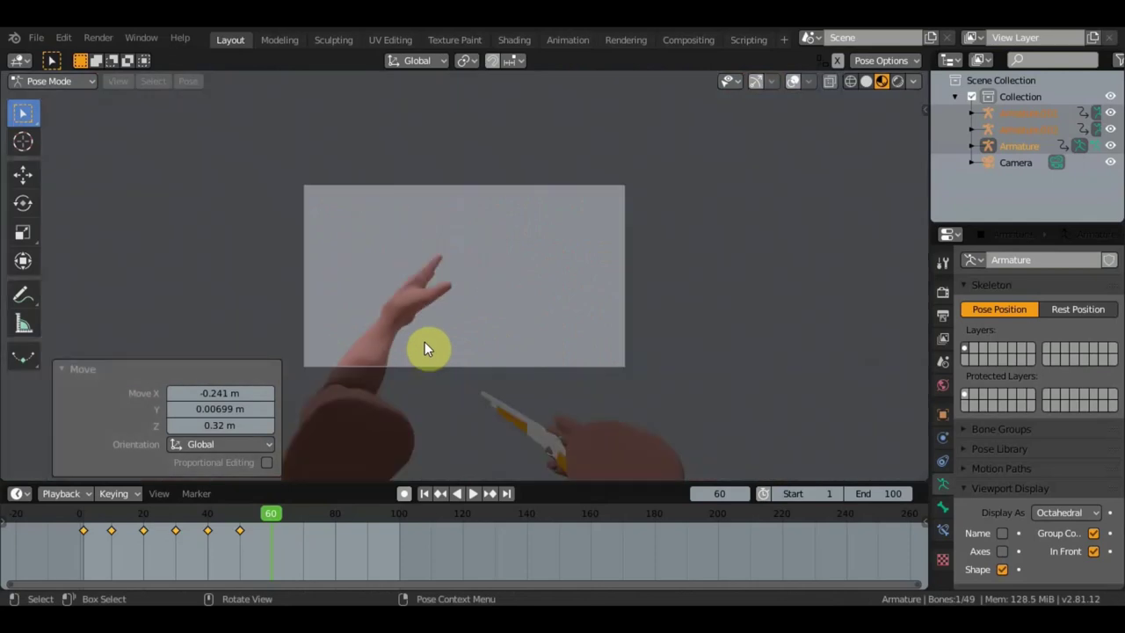
key(KP_0)
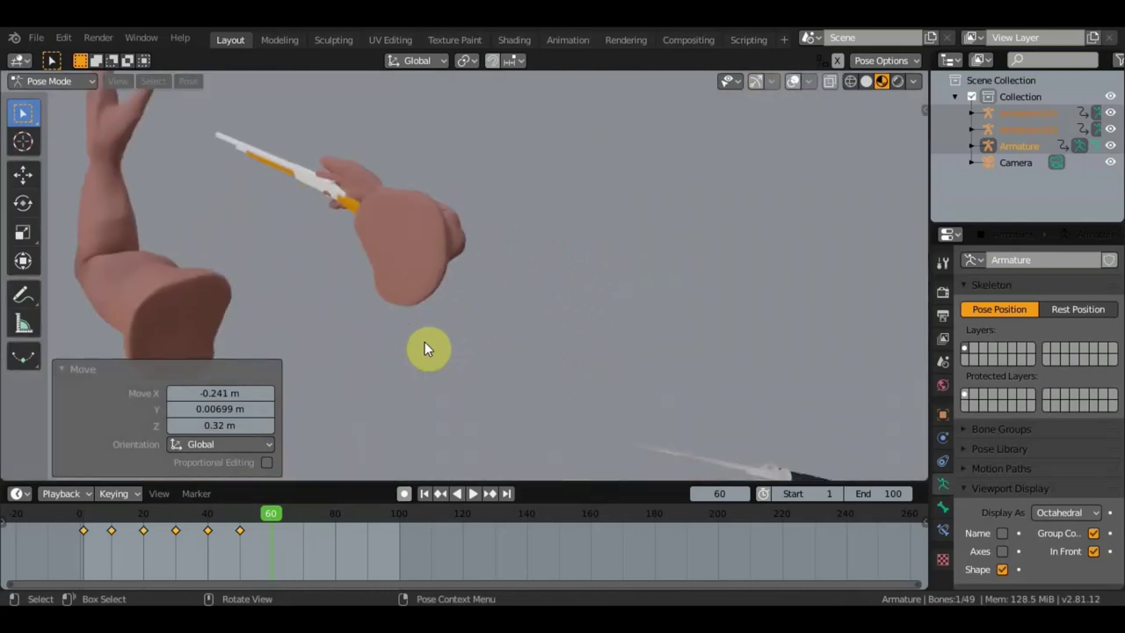
scroll(425, 334, down, 3)
click(794, 81)
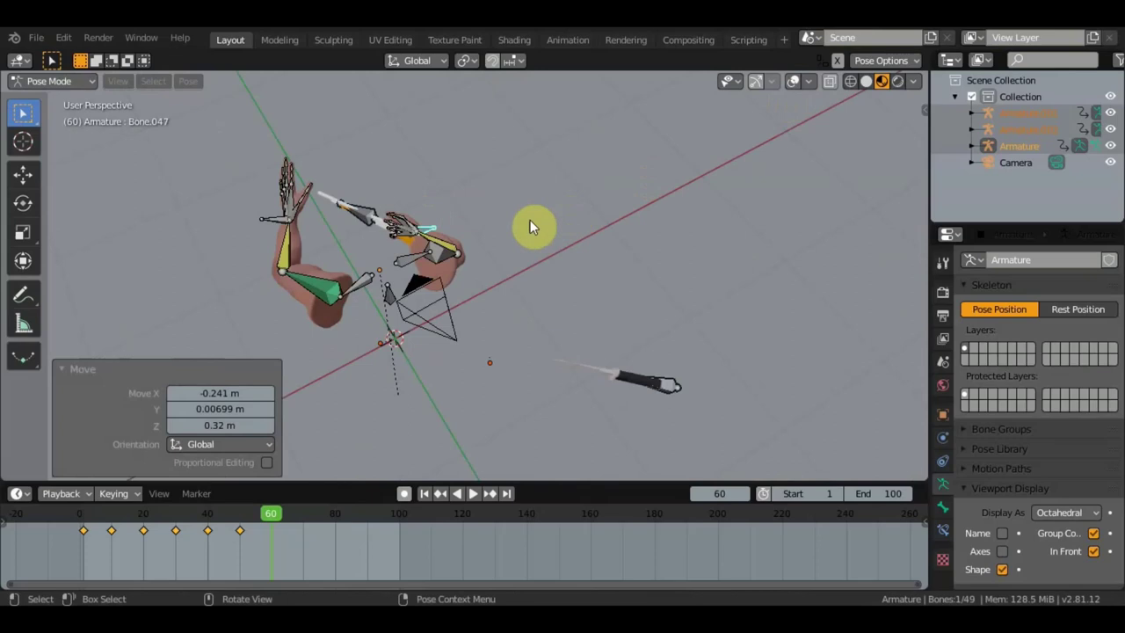
scroll(530, 220, up, 2)
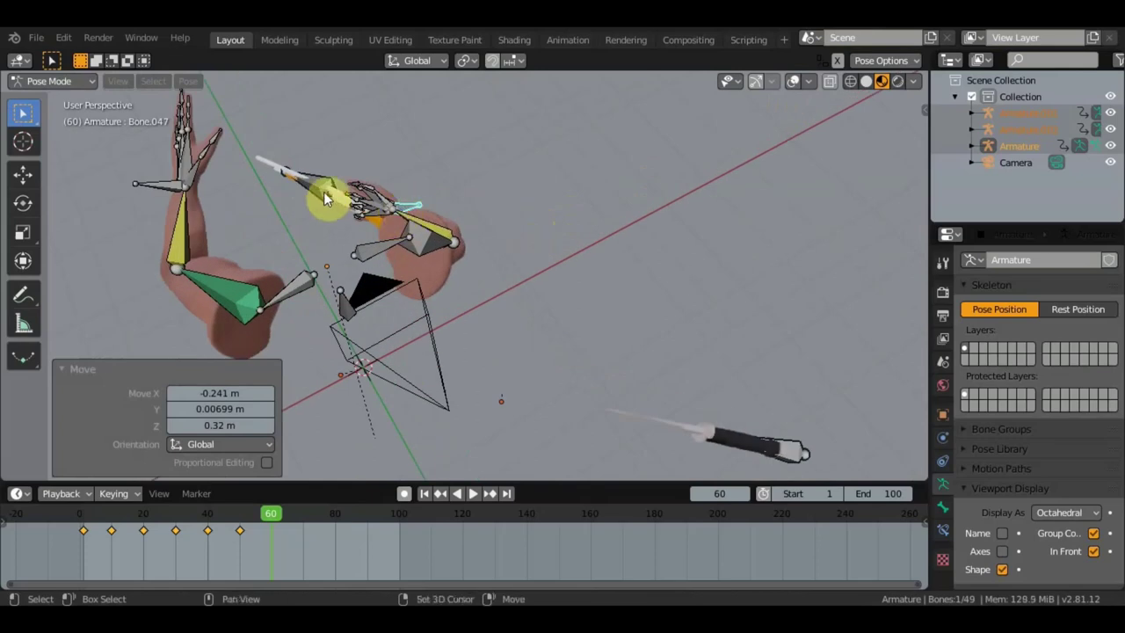
click(363, 200)
middle_drag(474, 250, 427, 220)
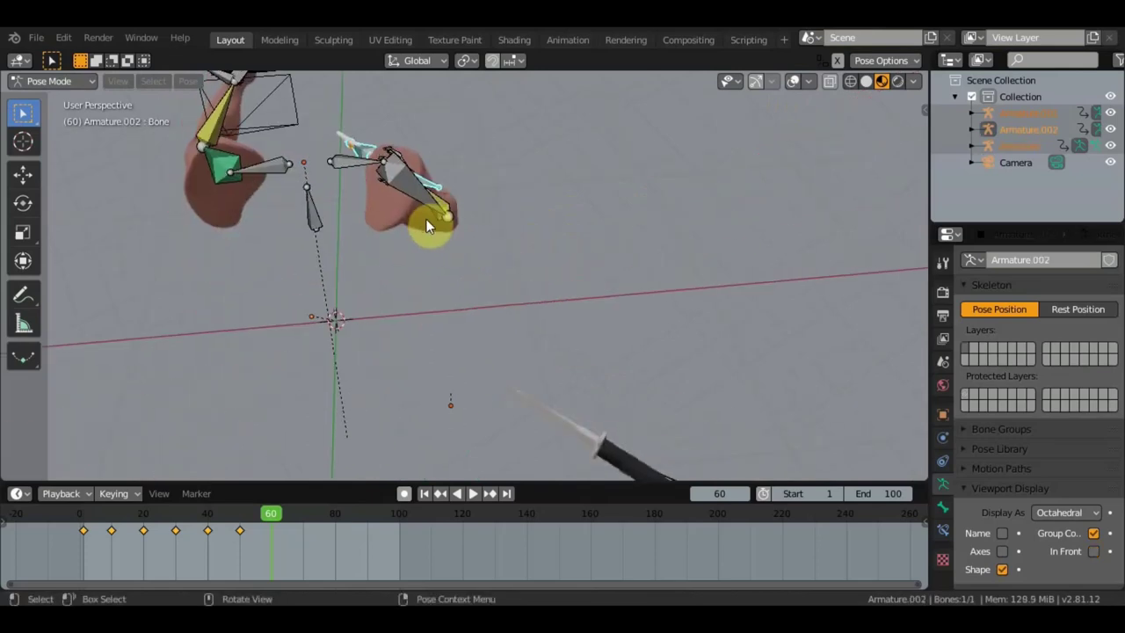
key(KP_0)
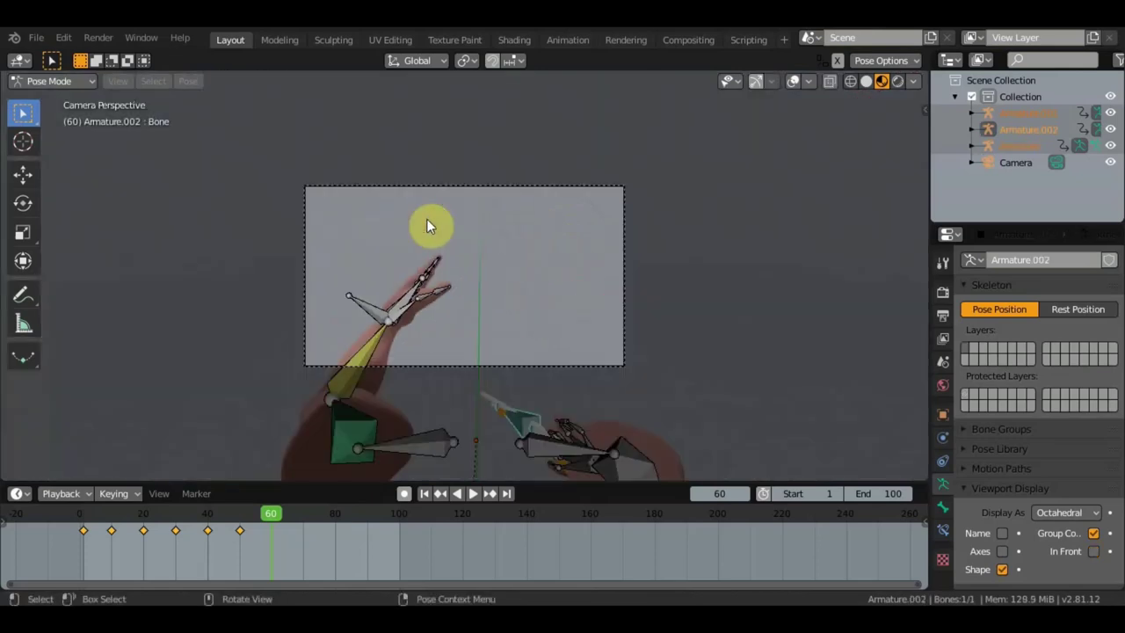
- Move the rifle into the camera frame and rotate it within the hand
key(g)
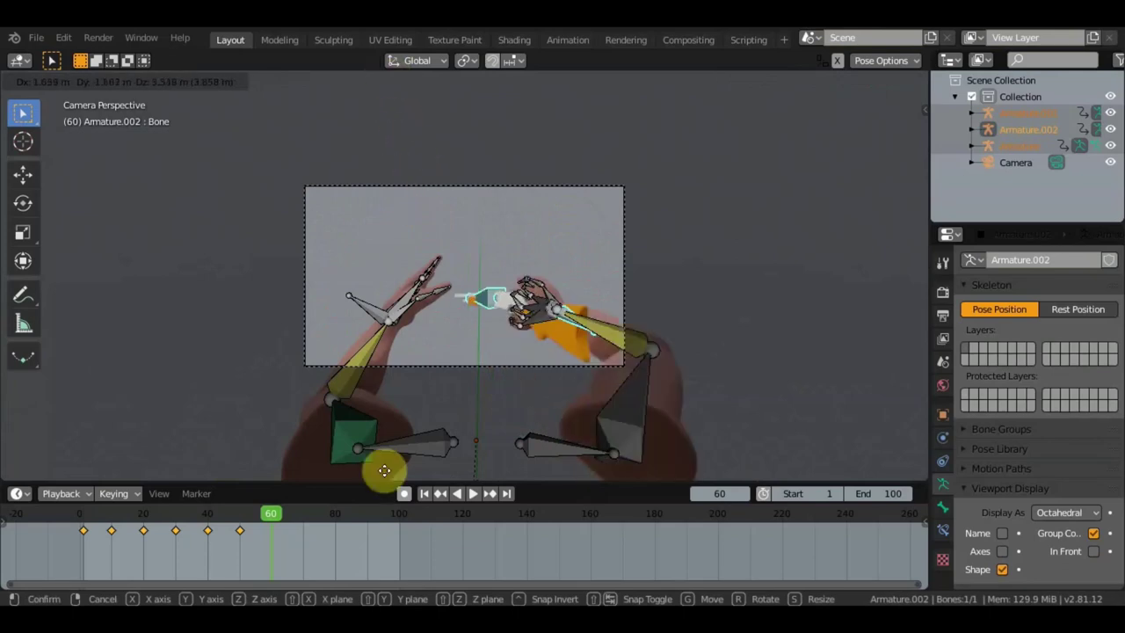
click(376, 475)
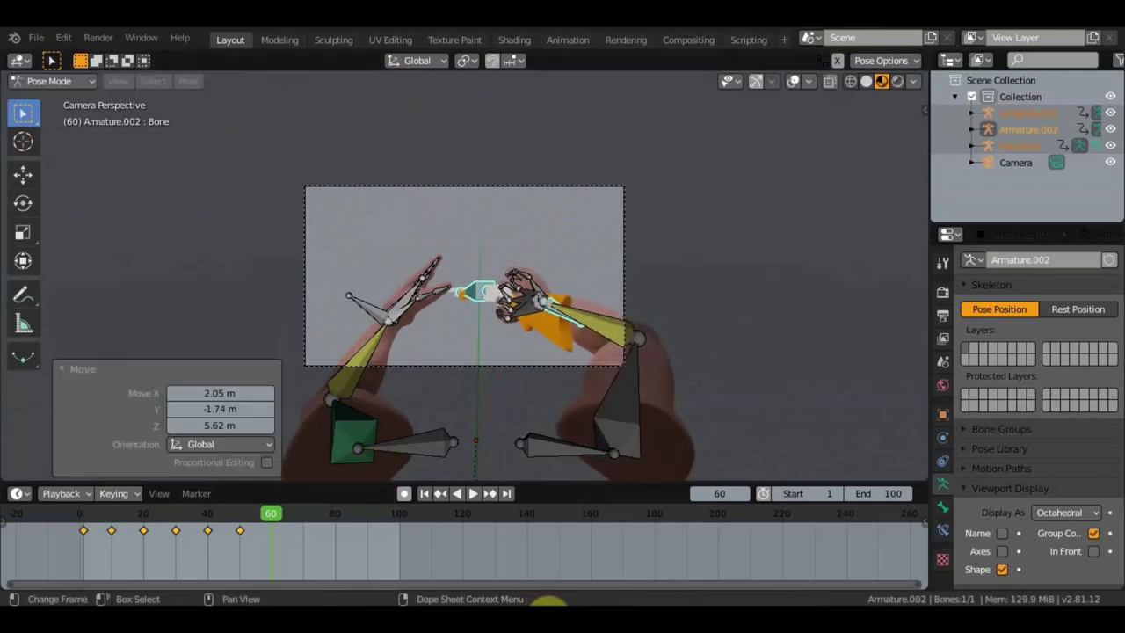
drag(647, 428, 686, 350)
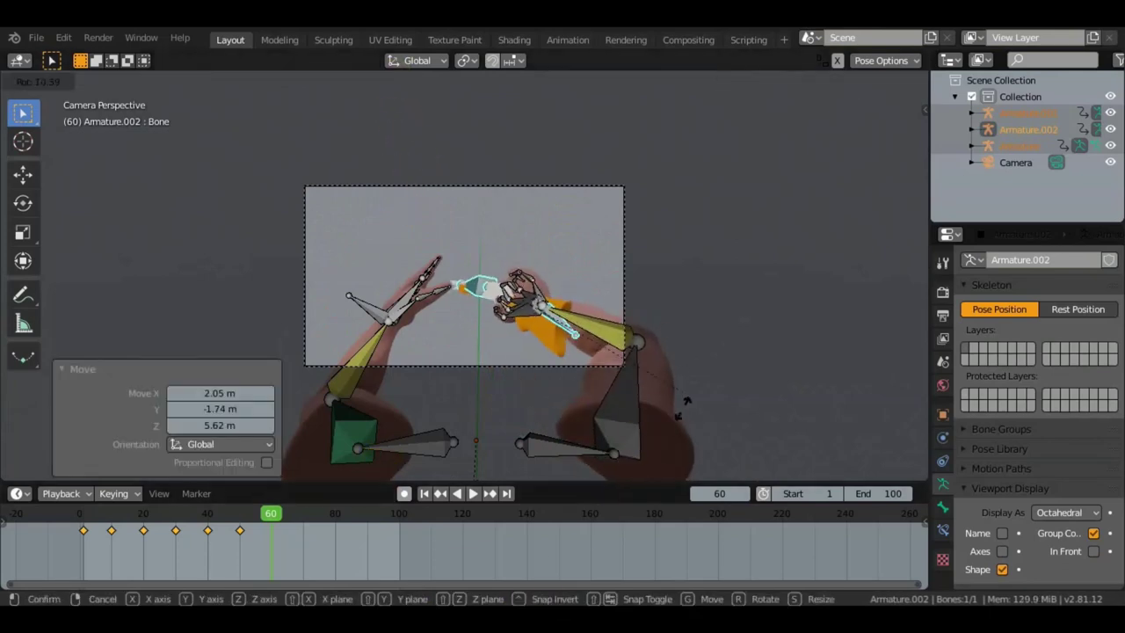
click(684, 457)
mouse_move(681, 469)
middle_down()
mouse_move(702, 395)
mouse_move(616, 427)
middle_up()
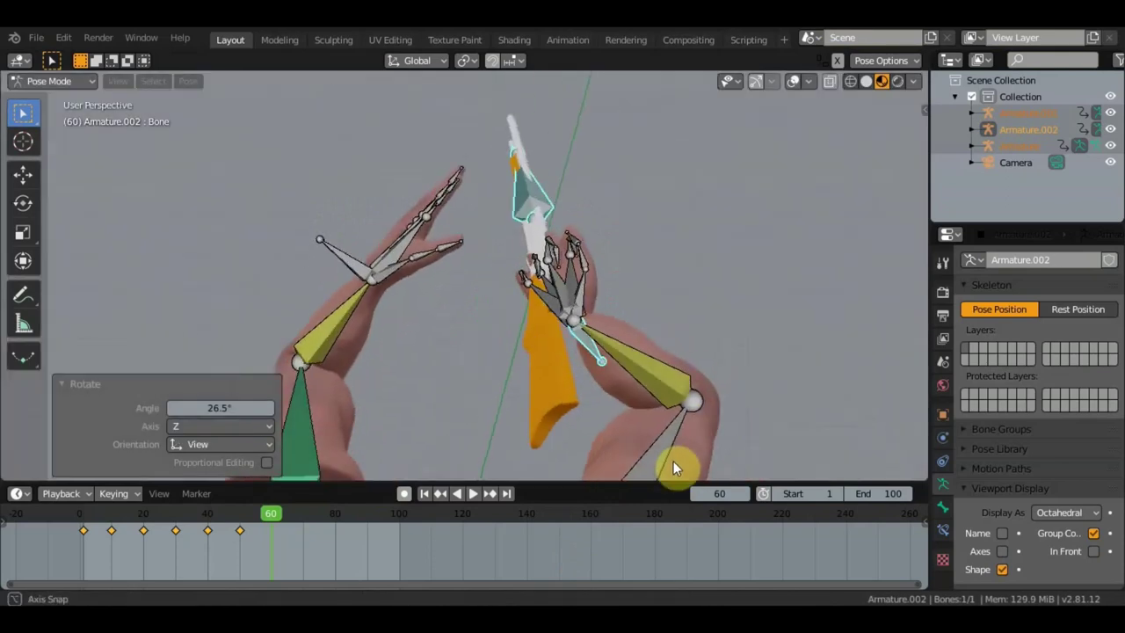
key(r)
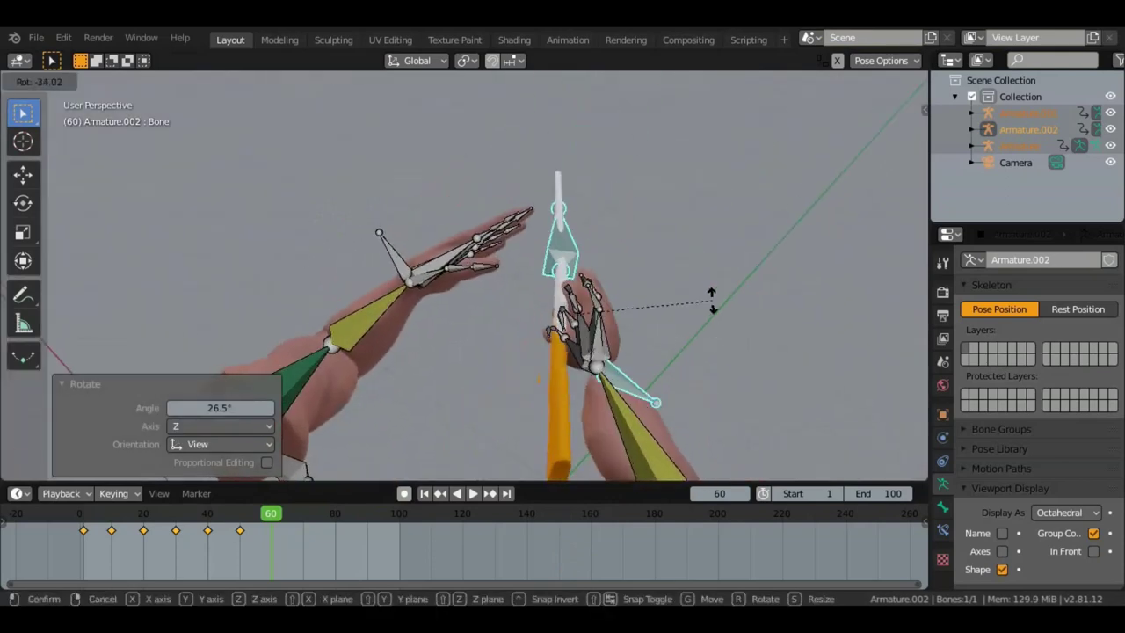
click(707, 285)
mouse_move(711, 298)
middle_down()
mouse_move(727, 304)
mouse_move(803, 247)
middle_up()
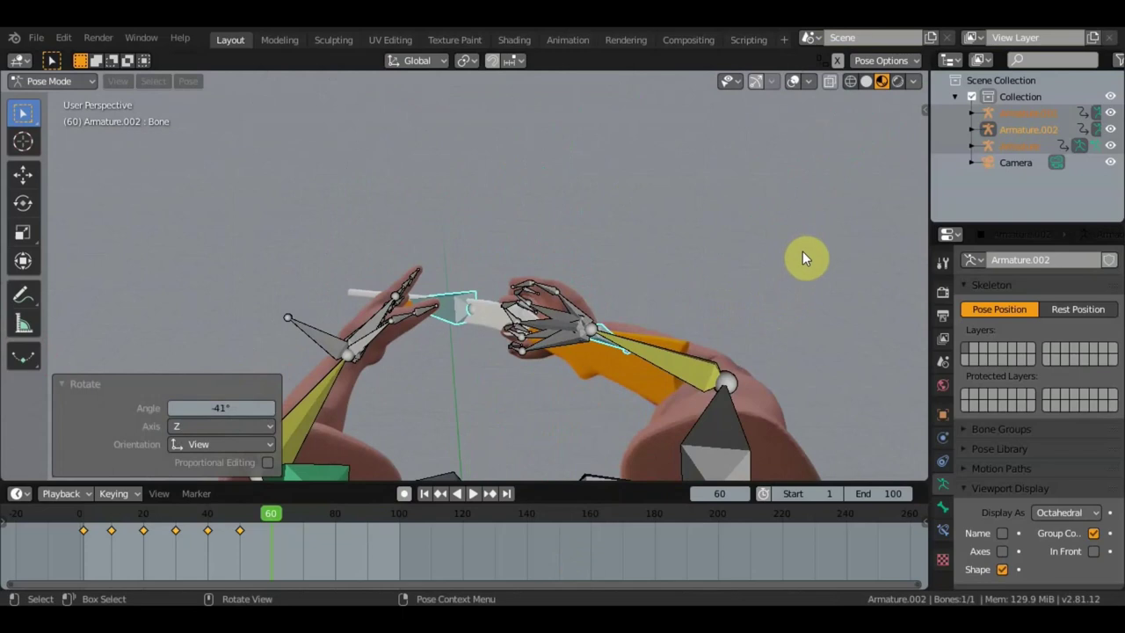
- Insert a LocRot keyframe on all rig bones at frame 60 and view through the camera
key(a)
key(i)
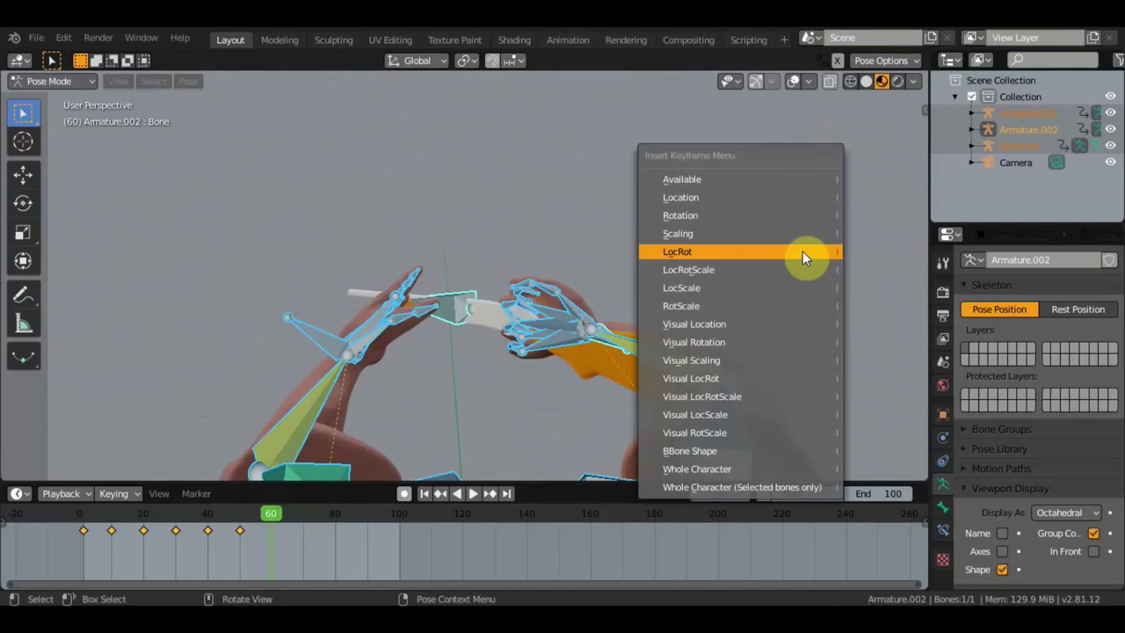
click(802, 251)
key(Home)
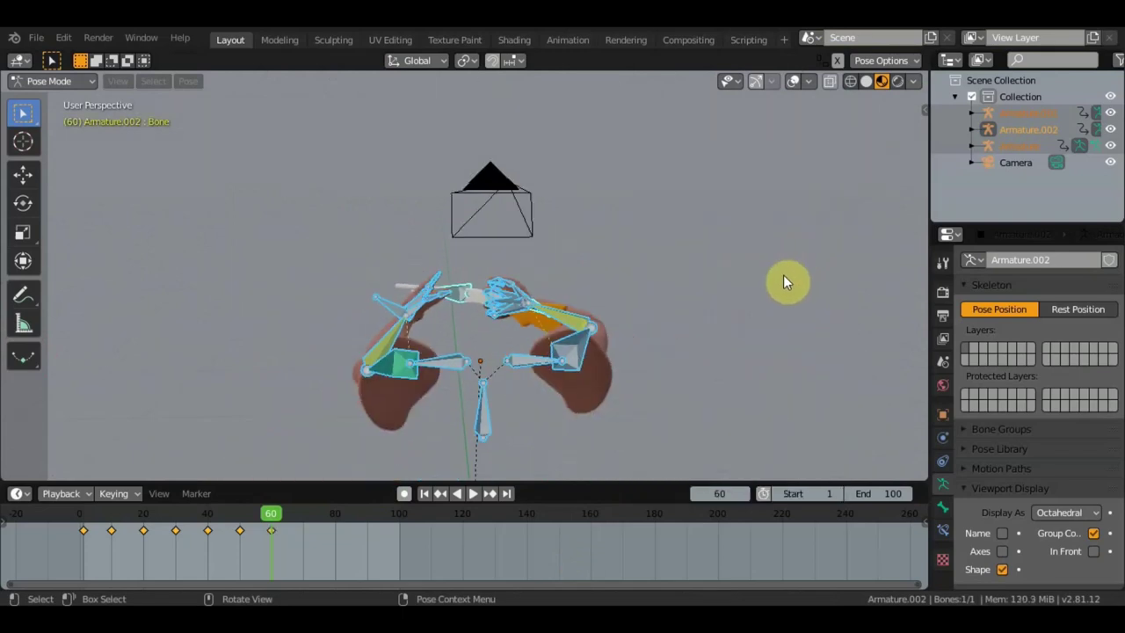
key(KP_0)
scroll(783, 282, down, 1)
scroll(783, 281, down, 2)
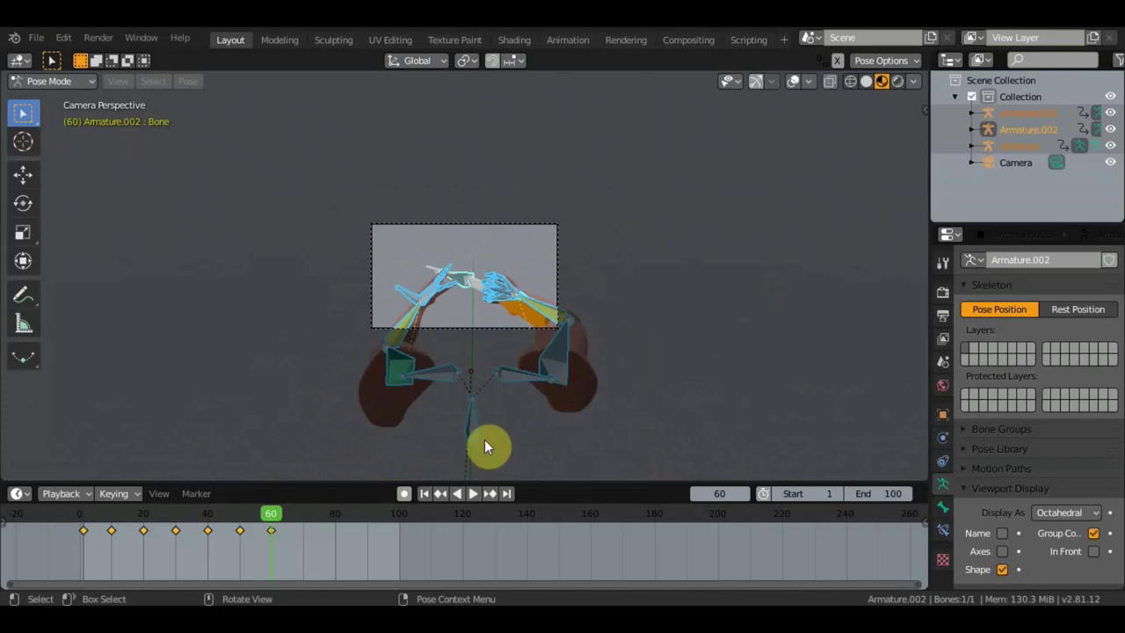
- Play the animation, stop at an early frame, then replay it from frame 1
key(space)
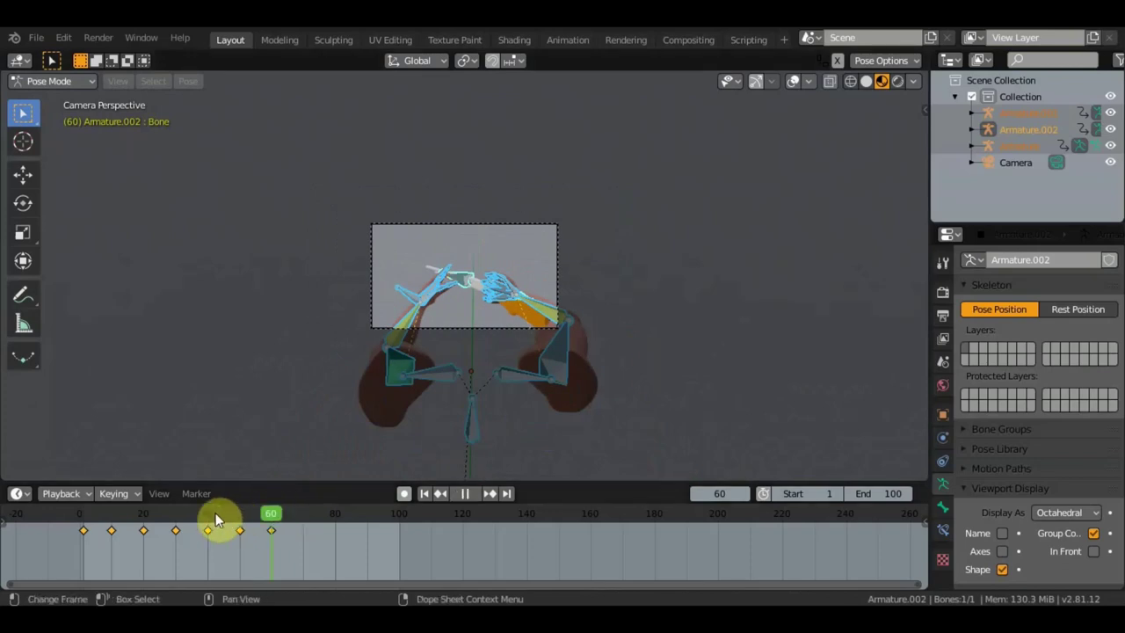
click(105, 515)
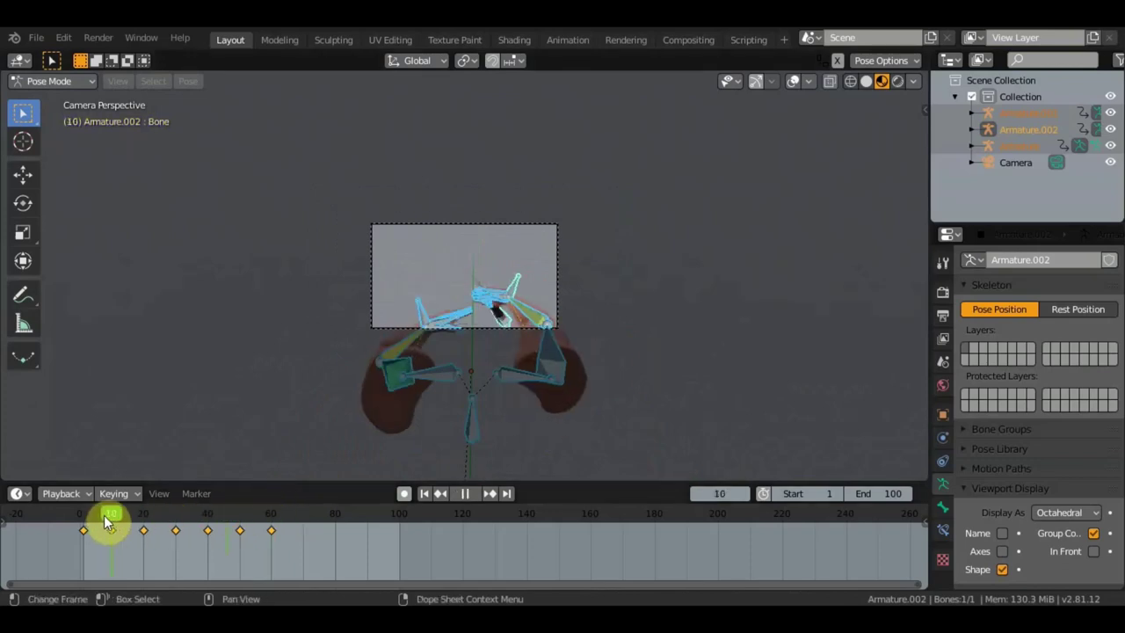
key(space)
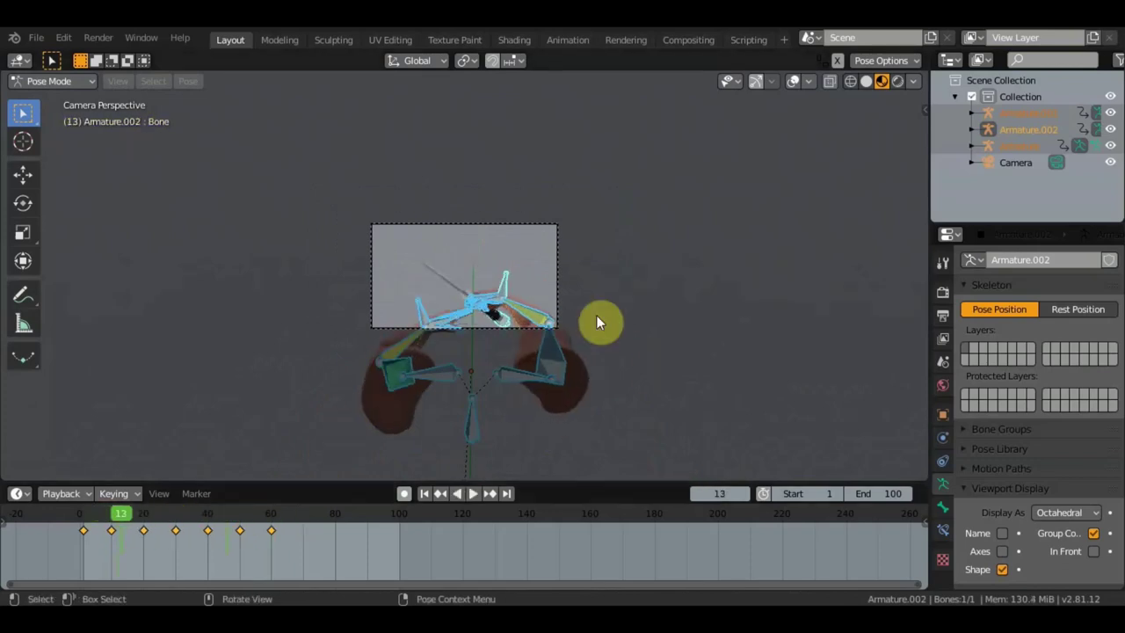
mouse_move(596, 323)
middle_down()
mouse_move(613, 331)
mouse_move(478, 331)
middle_up()
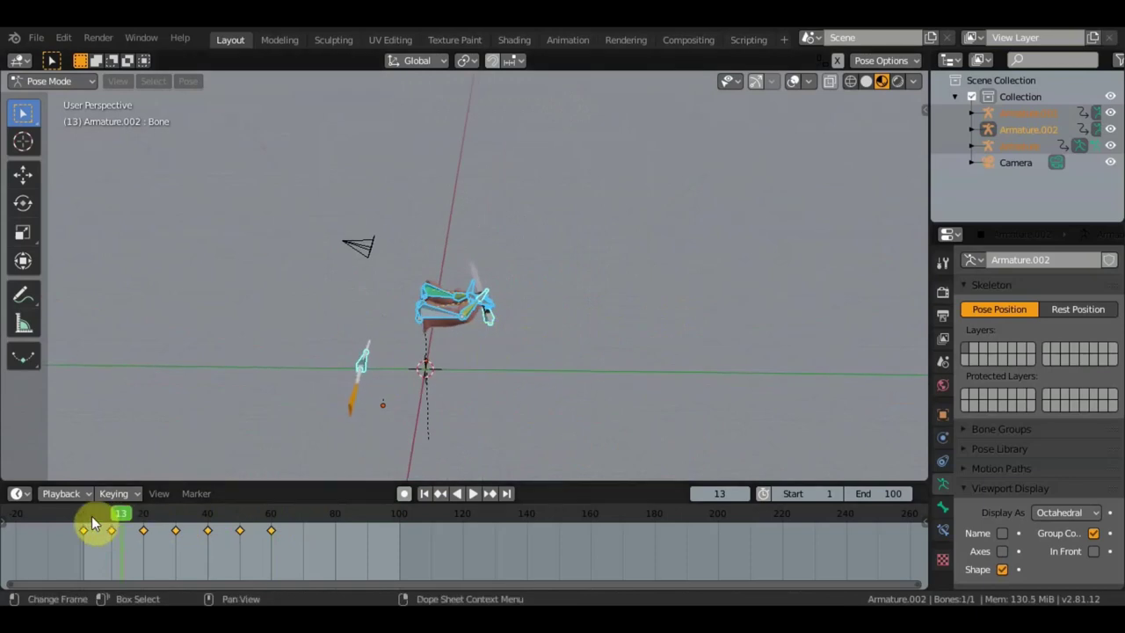
key(shift+Left)
key(space)
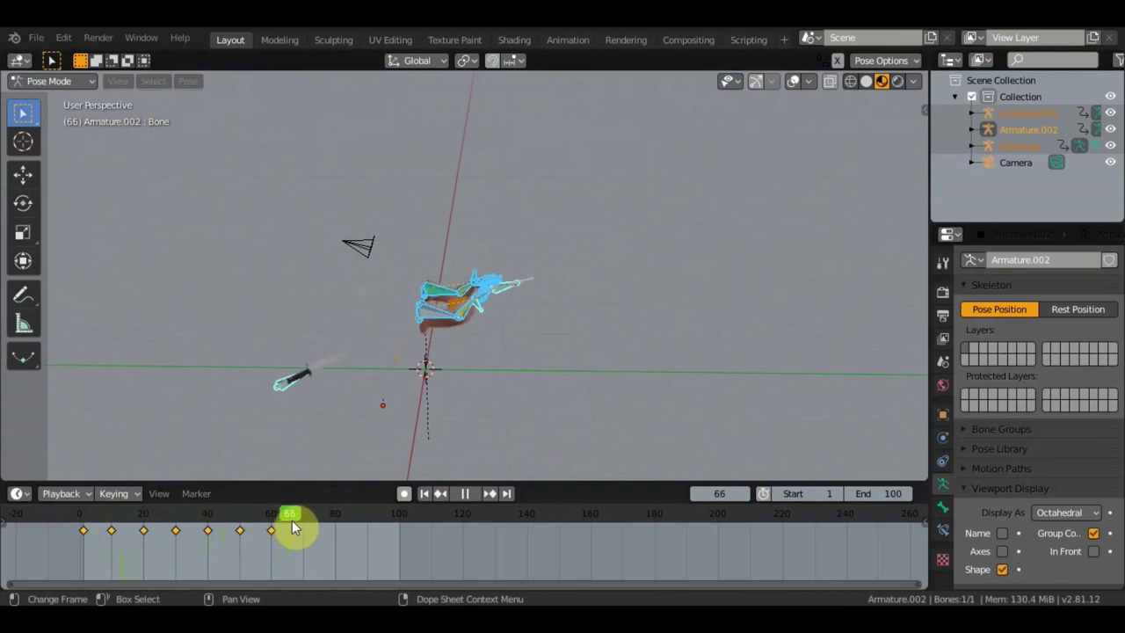
- Scrub to just past frame 60 and inspect the knife and arm from new angles
drag(292, 520, 302, 521)
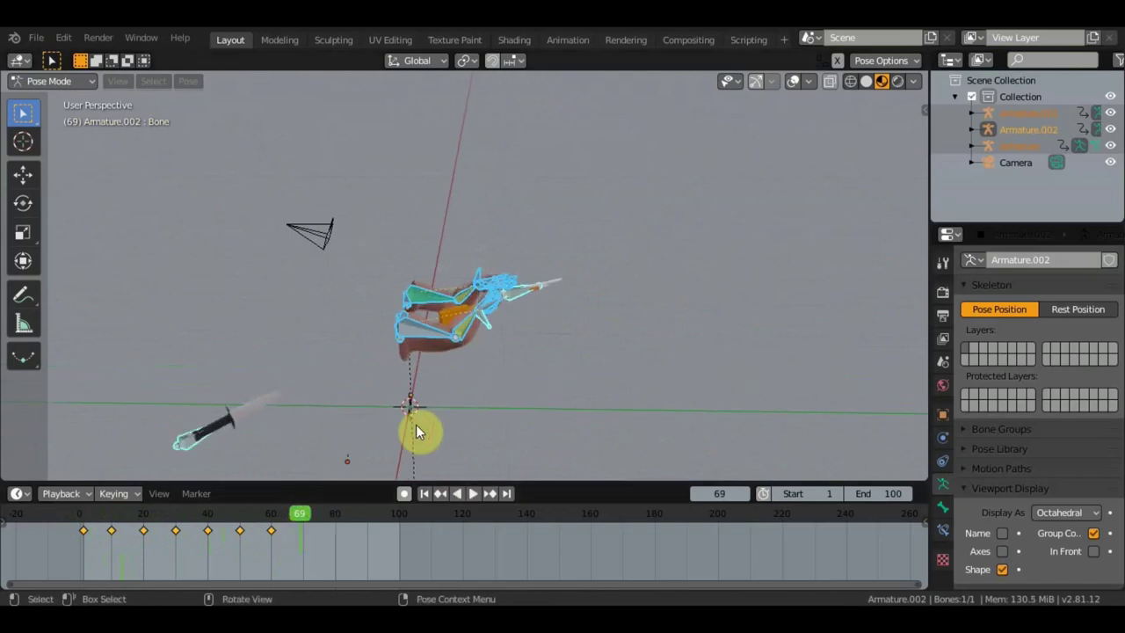
scroll(416, 425, up, 5)
mouse_move(516, 436)
middle_down()
mouse_move(590, 382)
mouse_move(711, 326)
mouse_move(666, 319)
mouse_move(681, 258)
middle_up()
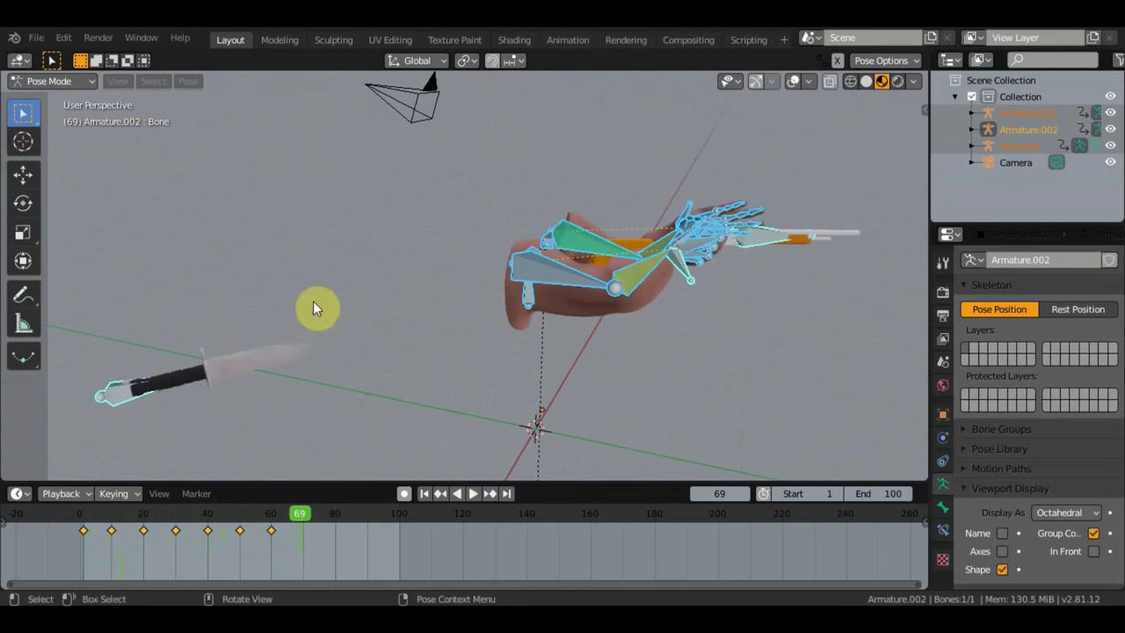
scroll(327, 399, down, 3)
middle_drag(347, 390, 299, 440)
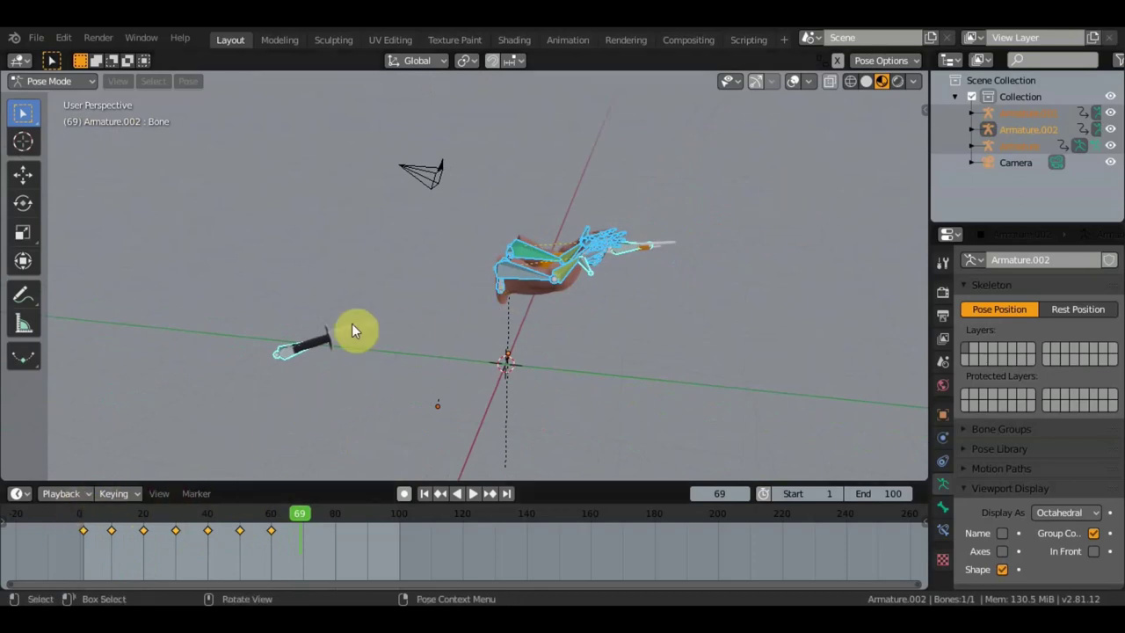
- Select the knife's control bone and trial a move, cancelling it
click(274, 336)
mouse_move(610, 272)
middle_down()
mouse_move(438, 280)
mouse_move(683, 336)
mouse_move(530, 274)
mouse_move(483, 294)
mouse_move(558, 271)
mouse_move(606, 279)
middle_up()
scroll(488, 303, up, 4)
scroll(606, 278, down, 2)
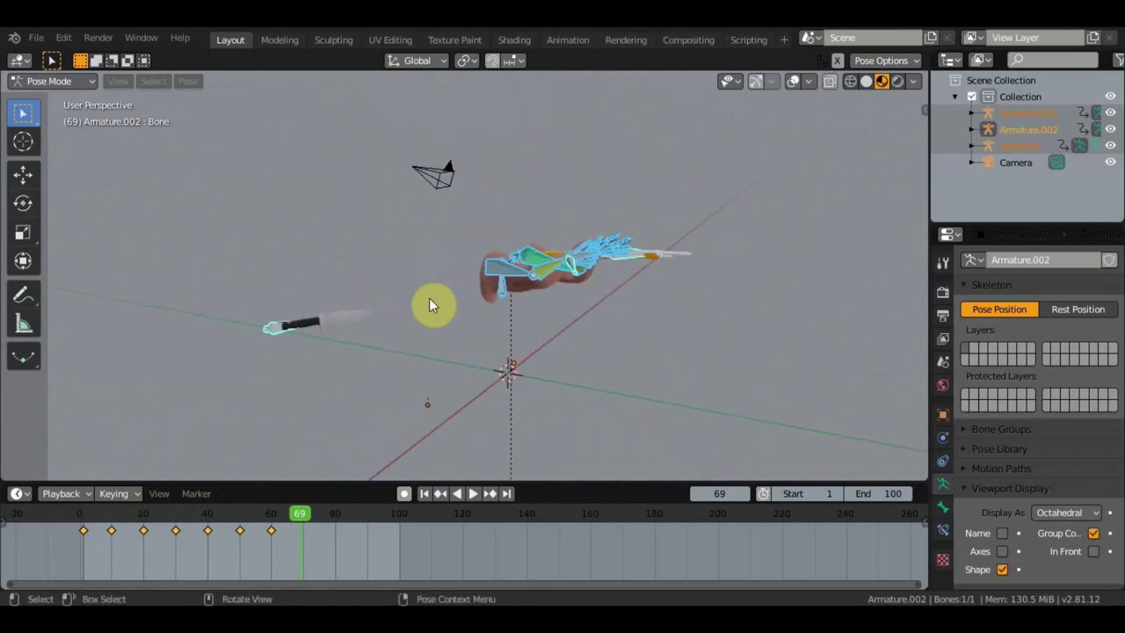
drag(274, 332, 326, 319)
right_click(326, 319)
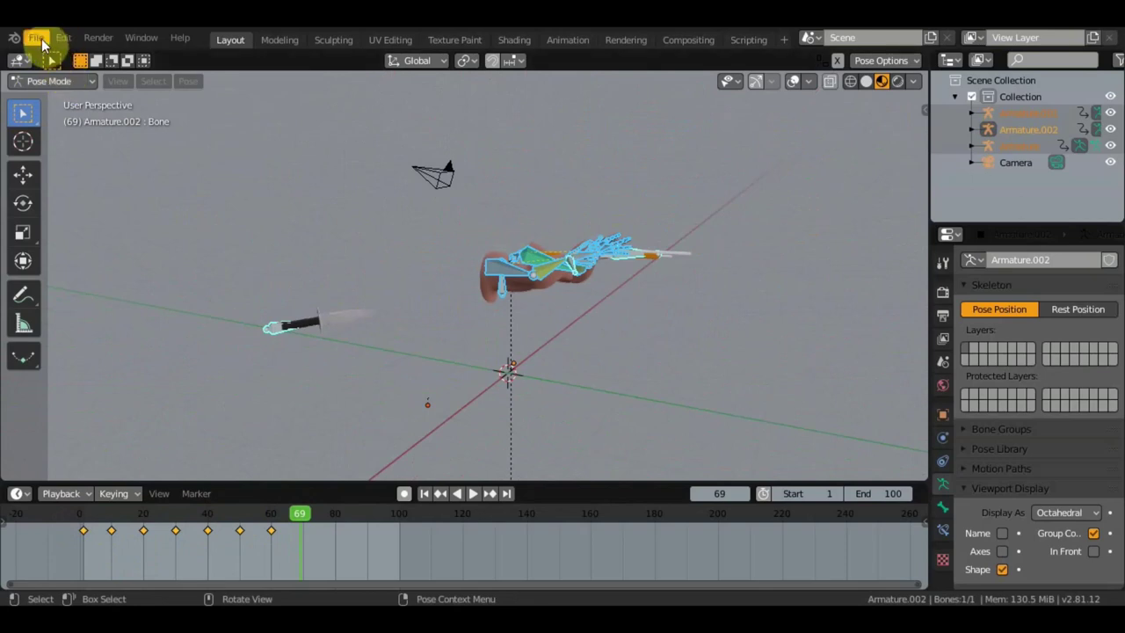
- Revert the file to its rest scene and frame the armatures in view
click(42, 38)
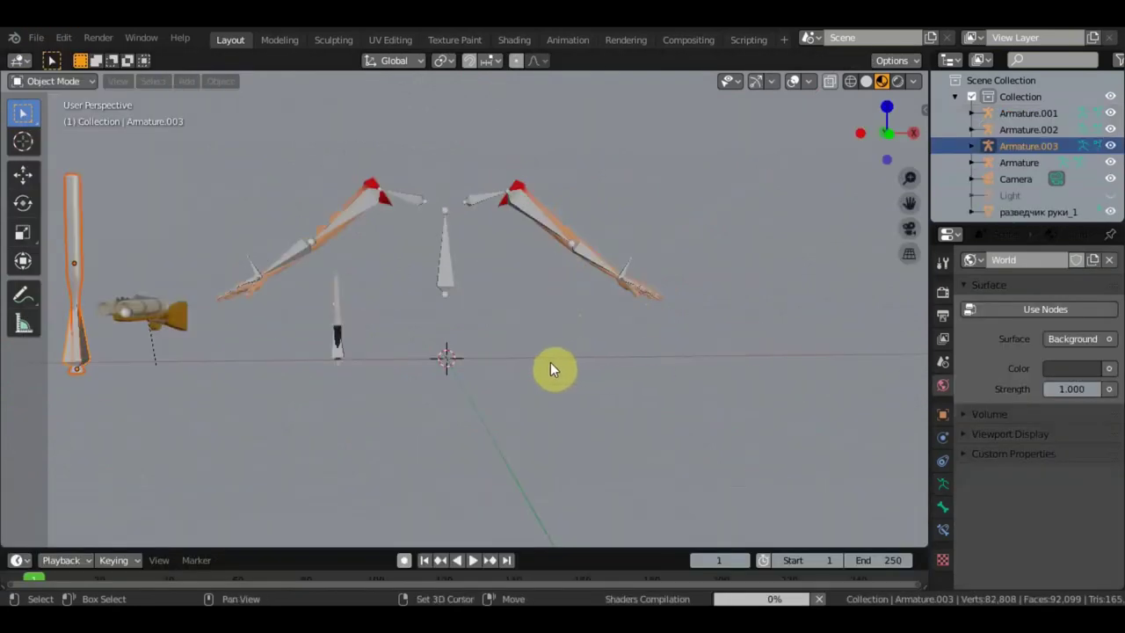
shift+middle_drag(551, 363, 595, 431)
scroll(580, 405, up, 2)
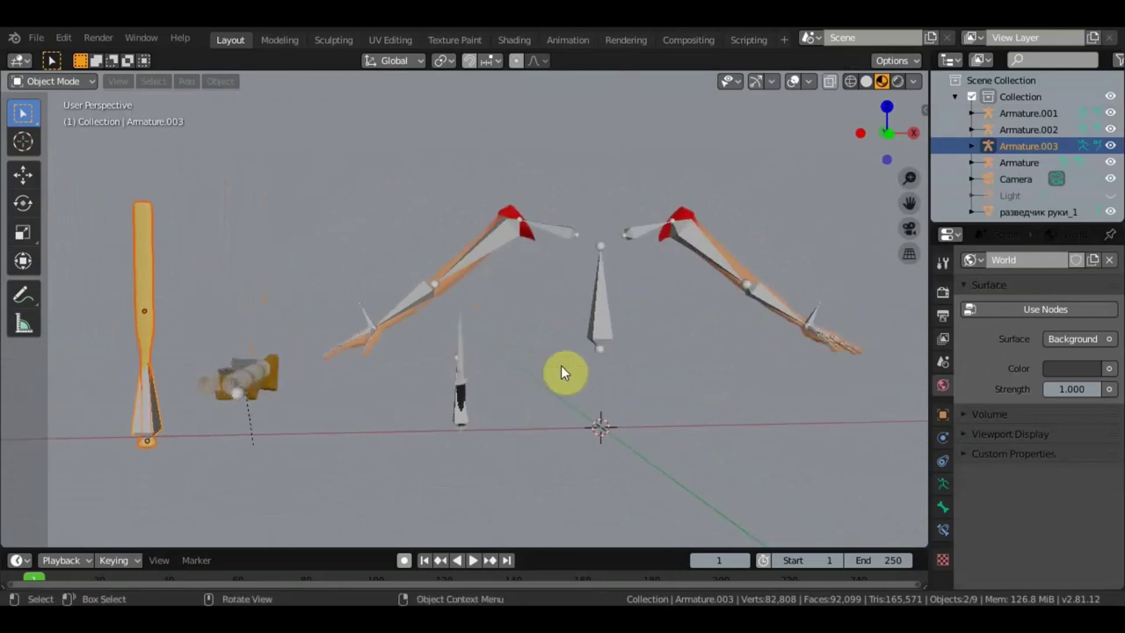
shift+middle_drag(512, 408, 573, 331)
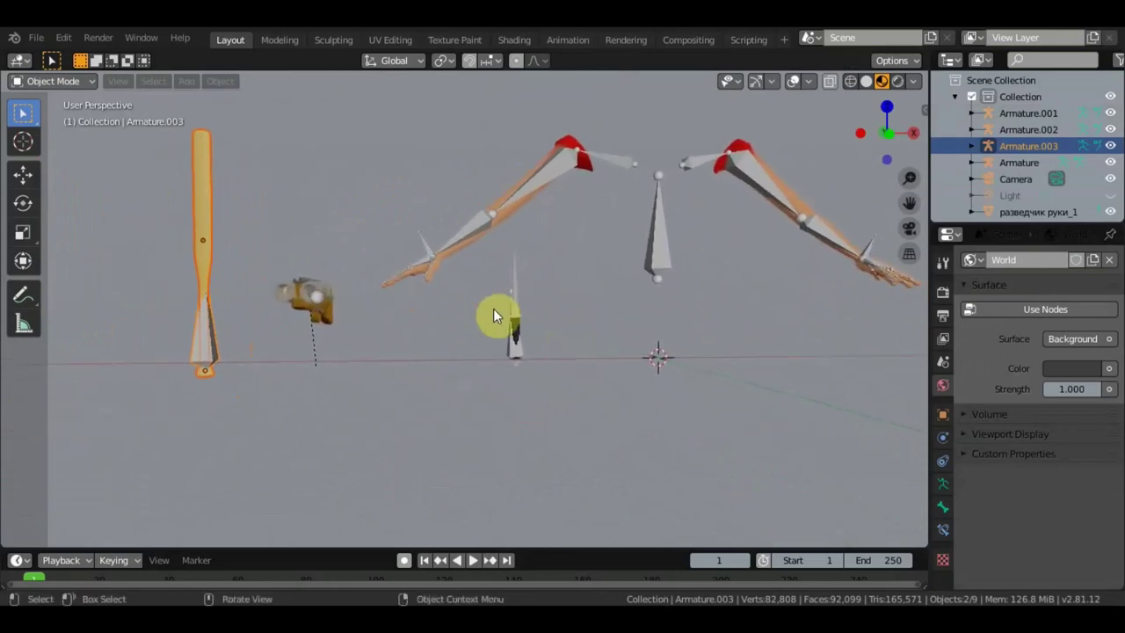
- Select Armature.001, Armature.003, the rifle and the arms Armature together
click(314, 298)
middle_drag(309, 316, 375, 324)
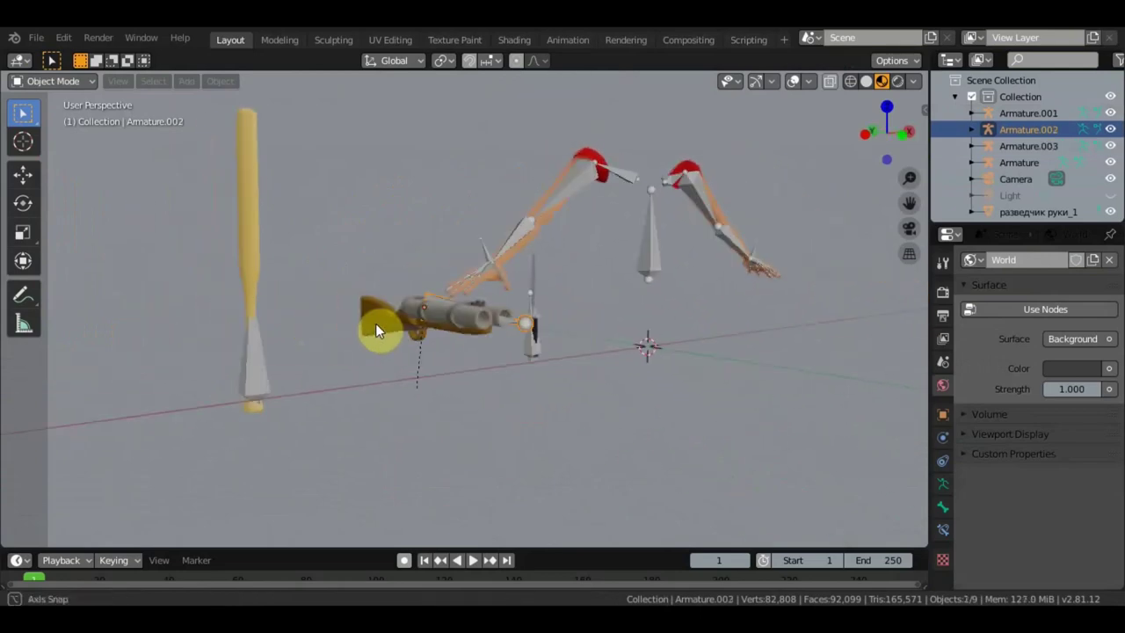
click(255, 356)
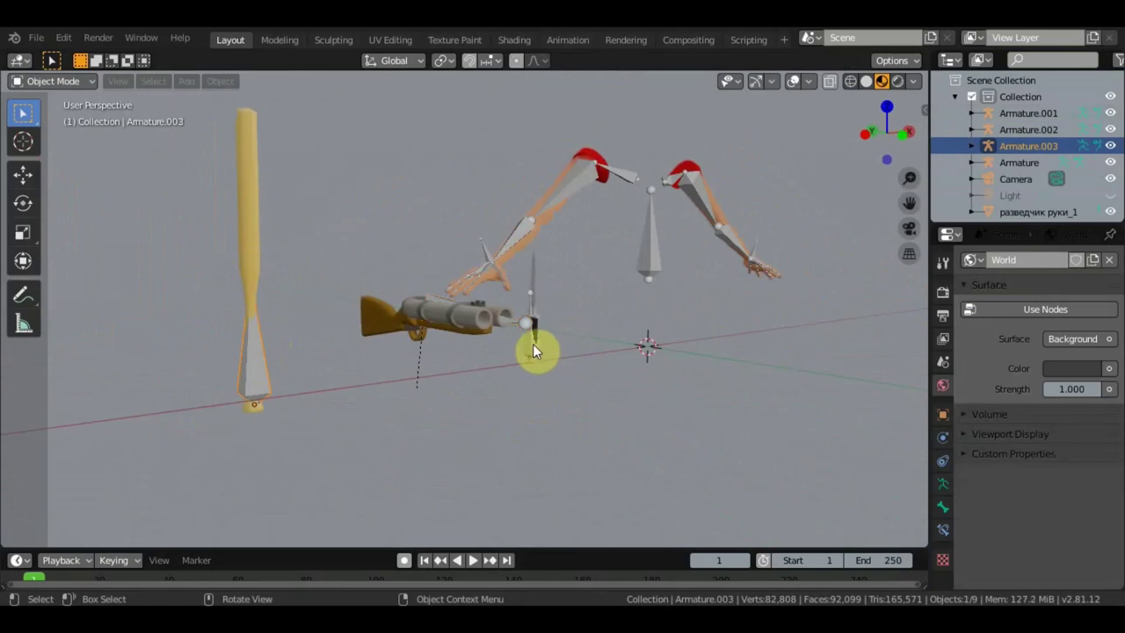
click(533, 345)
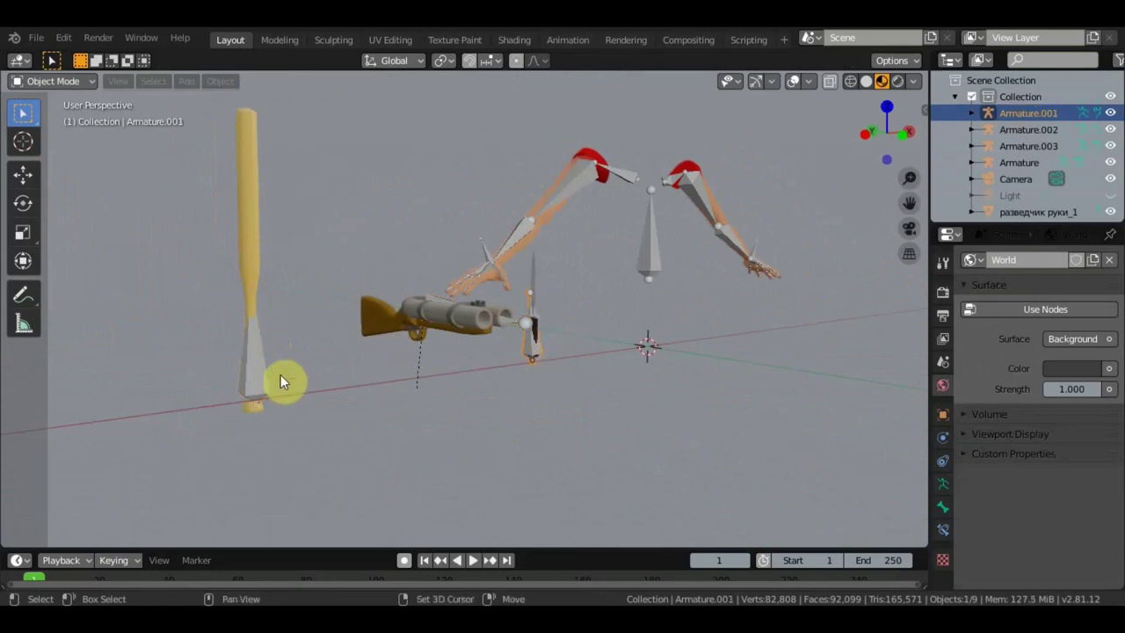
shift+click(317, 362)
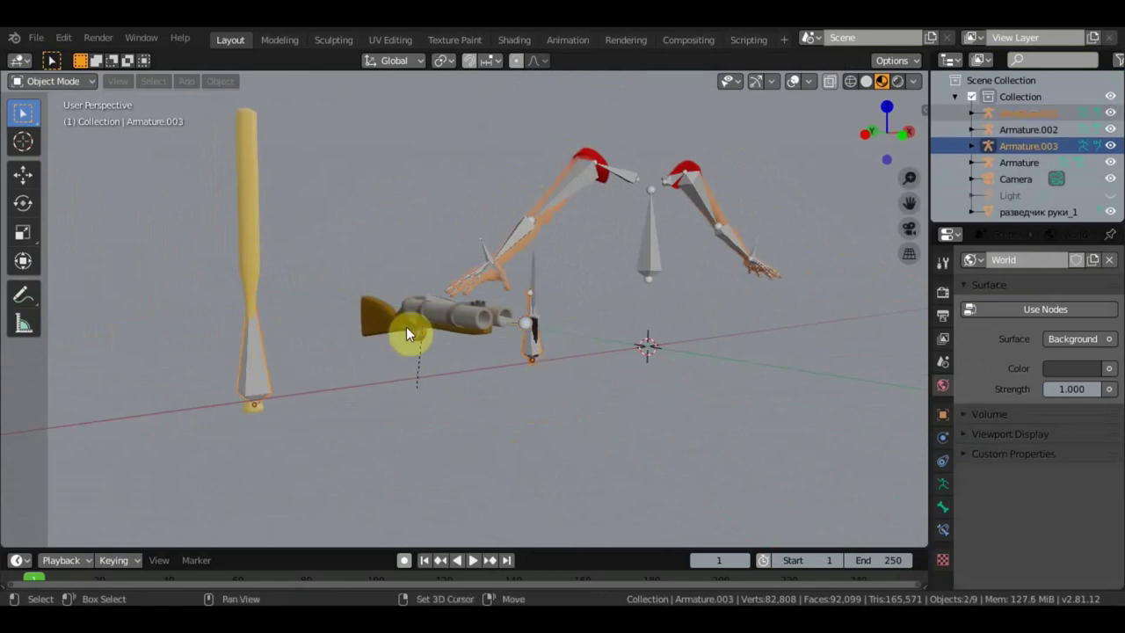
shift+click(407, 331)
shift+click(500, 255)
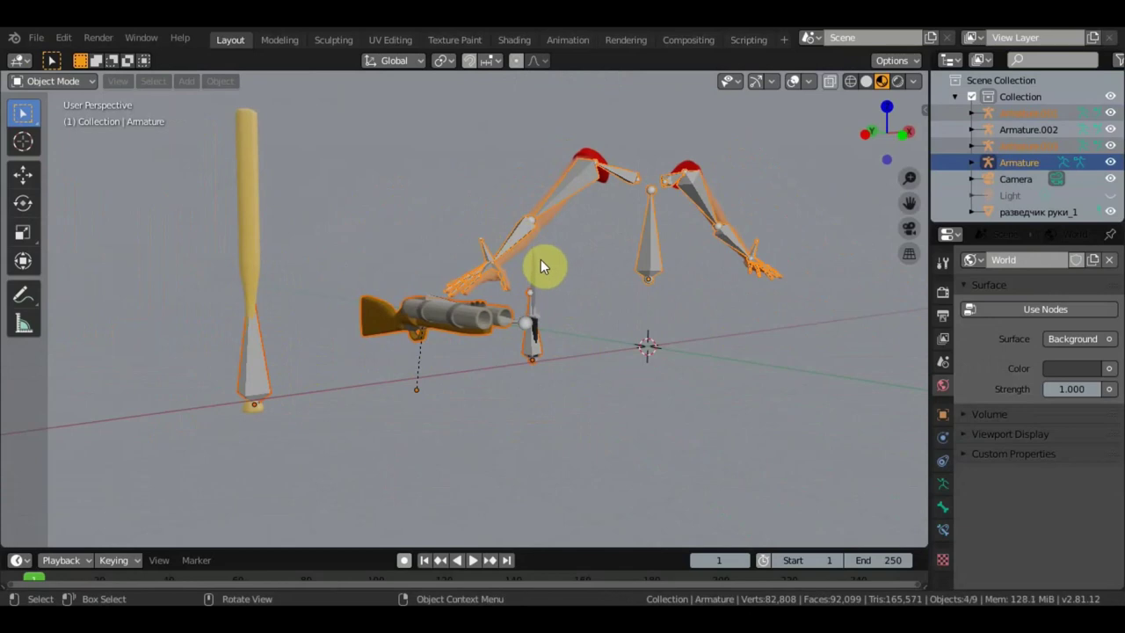
click(78, 81)
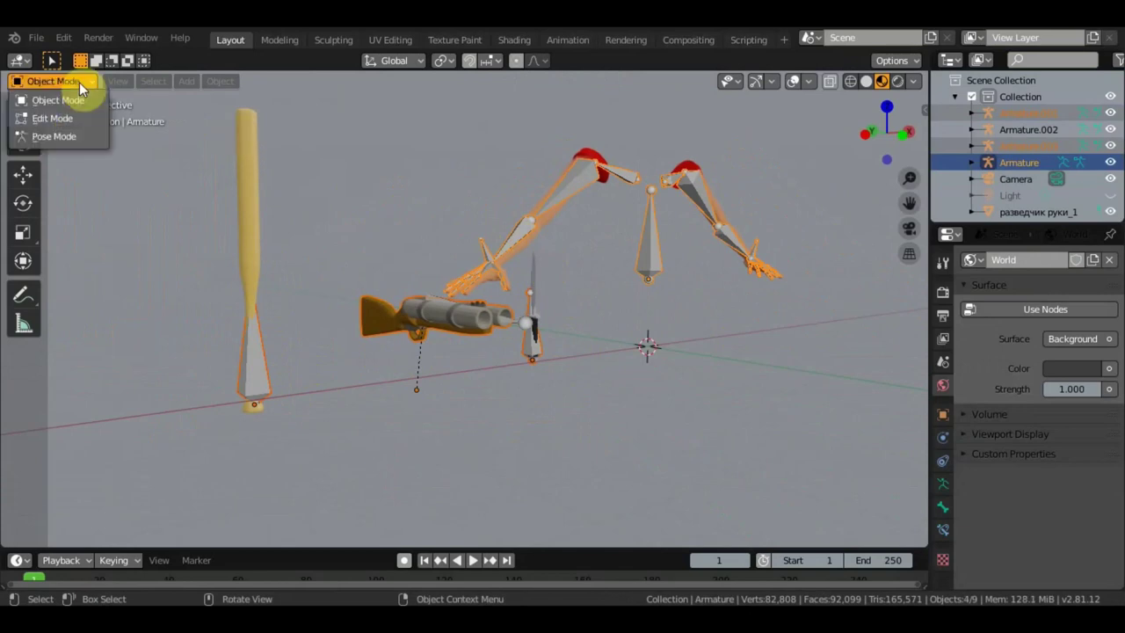
- Switch the rigs to Pose Mode and select the prop, knife, upper-arm and central bones
click(93, 139)
scroll(326, 252, down, 4)
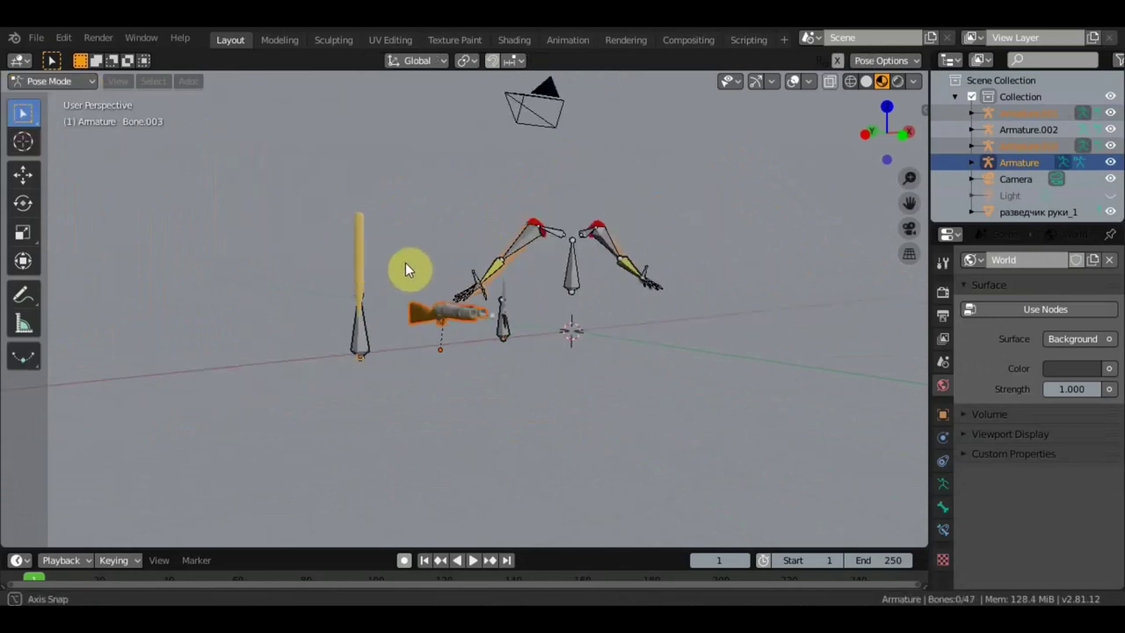
click(340, 336)
click(496, 332)
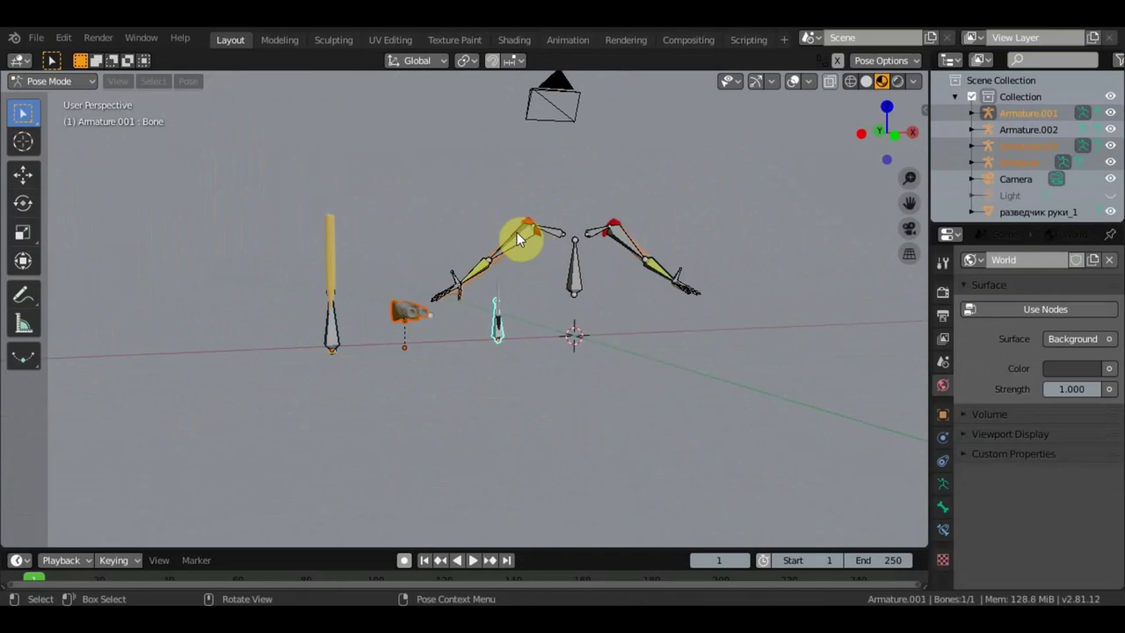
click(517, 232)
click(576, 281)
- Orbit and zoom around the arms rig to inspect the central bone
scroll(593, 301, up, 4)
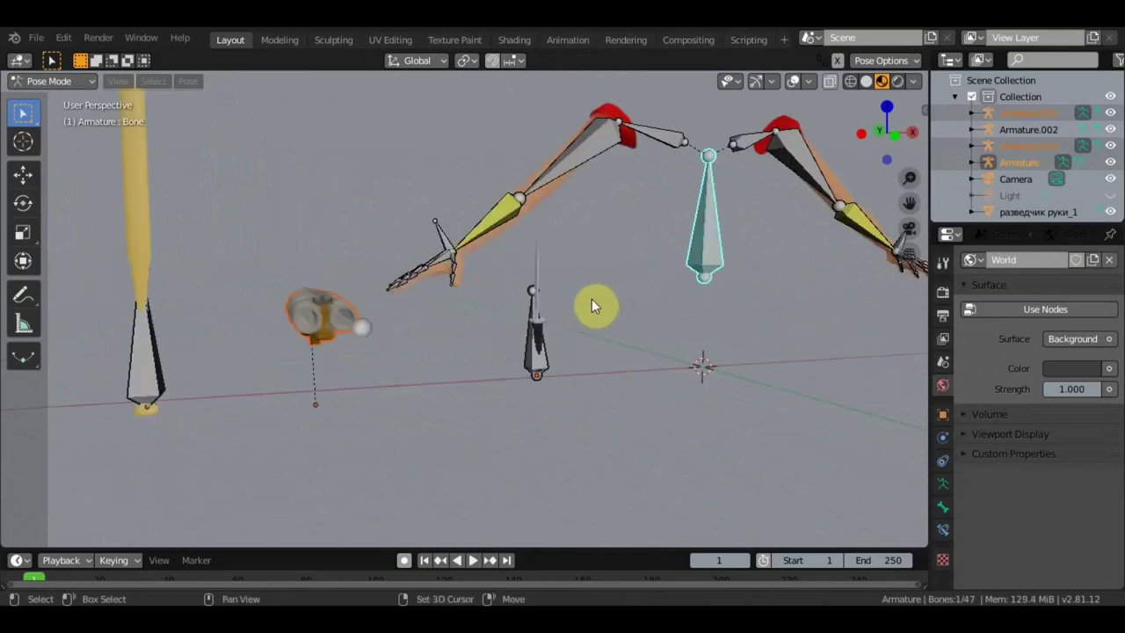
middle_drag(594, 300, 444, 330)
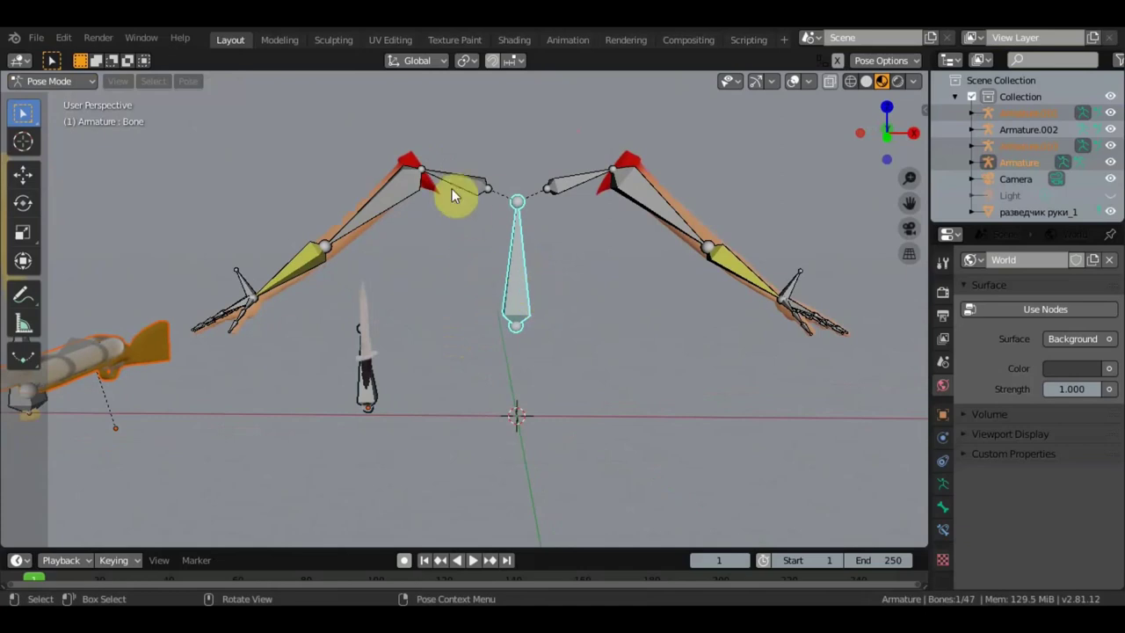
scroll(528, 304, down, 1)
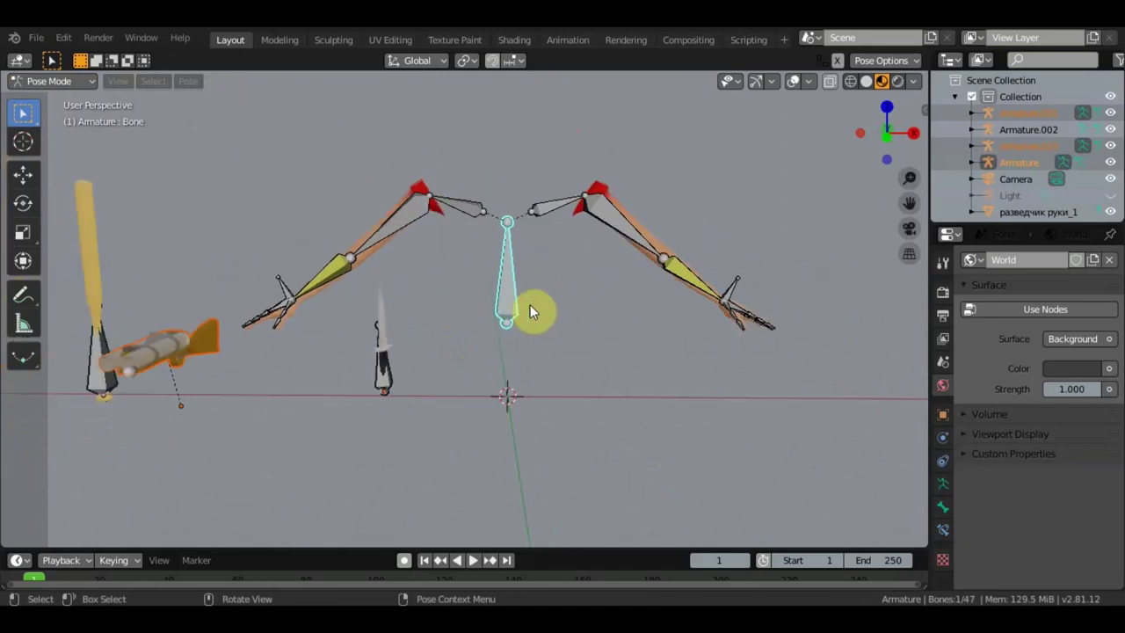
scroll(530, 305, down, 2)
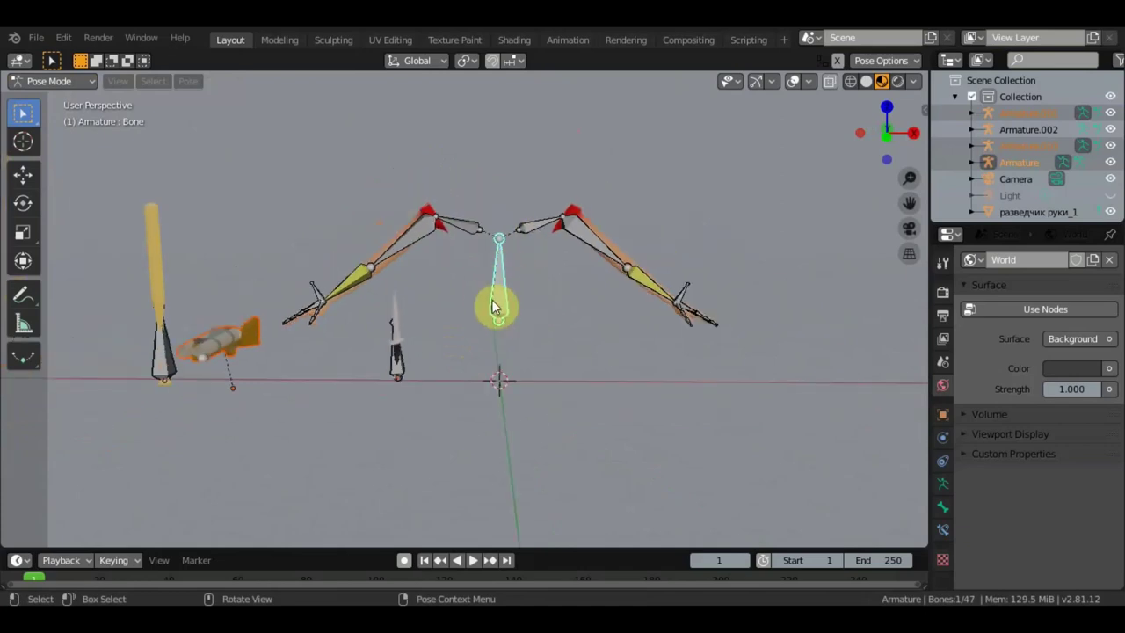
mouse_move(495, 306)
middle_down()
mouse_move(555, 323)
mouse_move(658, 322)
mouse_move(673, 401)
mouse_move(467, 323)
mouse_move(565, 296)
mouse_move(534, 299)
mouse_move(603, 315)
mouse_move(573, 350)
mouse_move(516, 359)
mouse_move(664, 355)
mouse_move(538, 342)
middle_up()
scroll(596, 348, down, 2)
scroll(596, 348, up, 3)
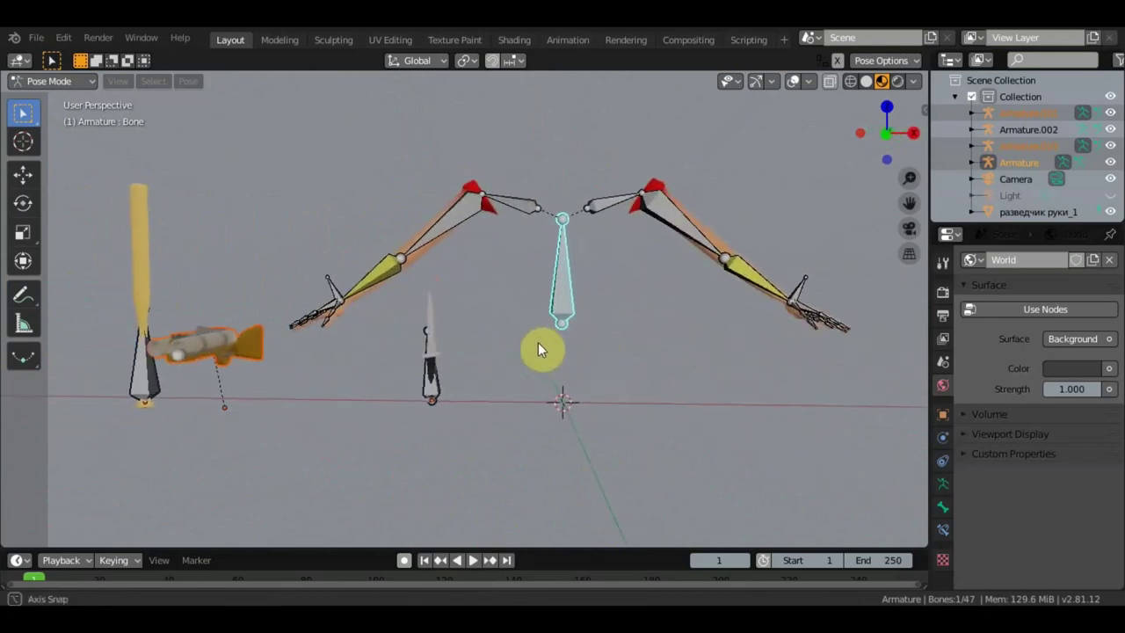